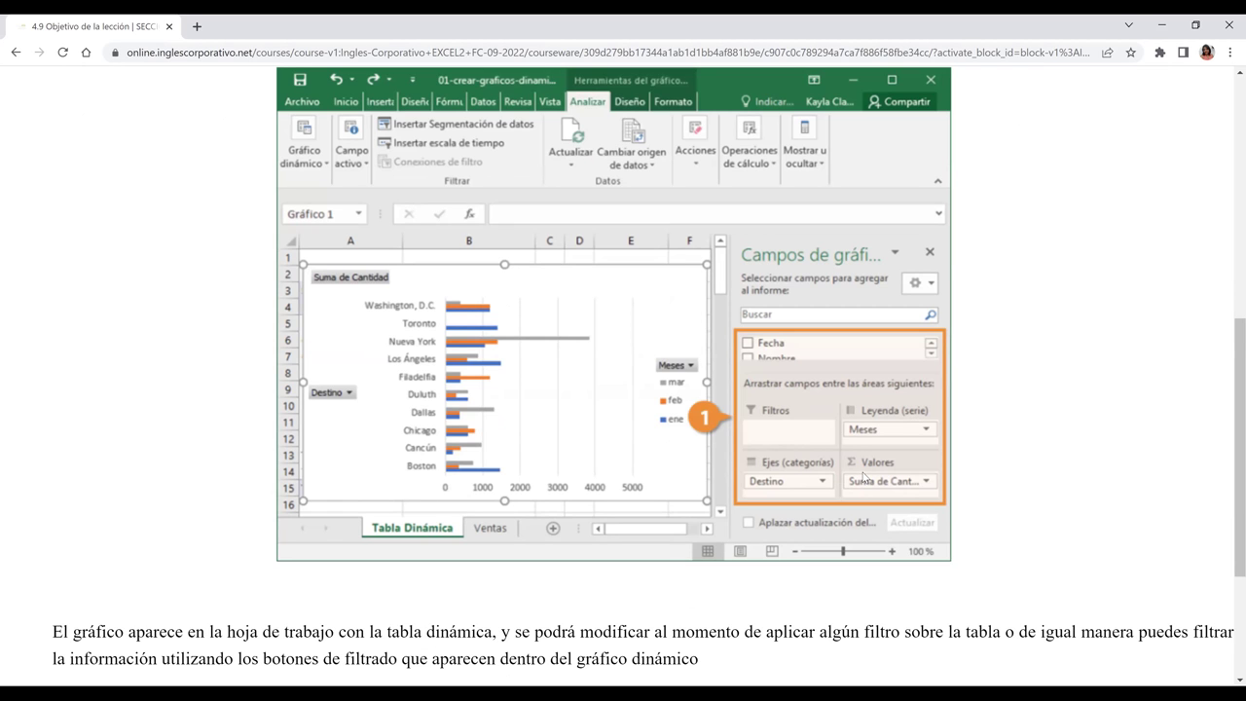
- Advance to lesson 4.10 Personalizar Gráficos Dinámicos and play its video in full screen
{"action": "scroll", "coordinate": [862, 476], "scroll_direction": "down", "scroll_amount": 2}
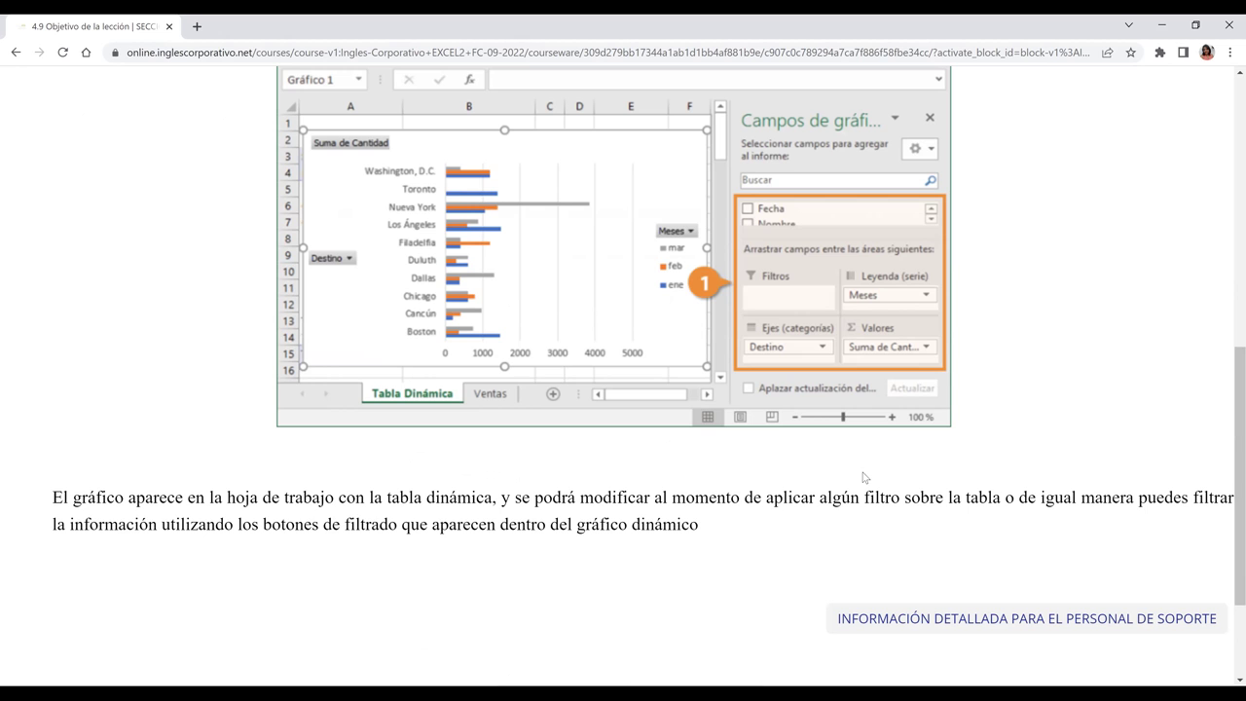
{"action": "scroll", "coordinate": [863, 476], "scroll_direction": "down", "scroll_amount": 1}
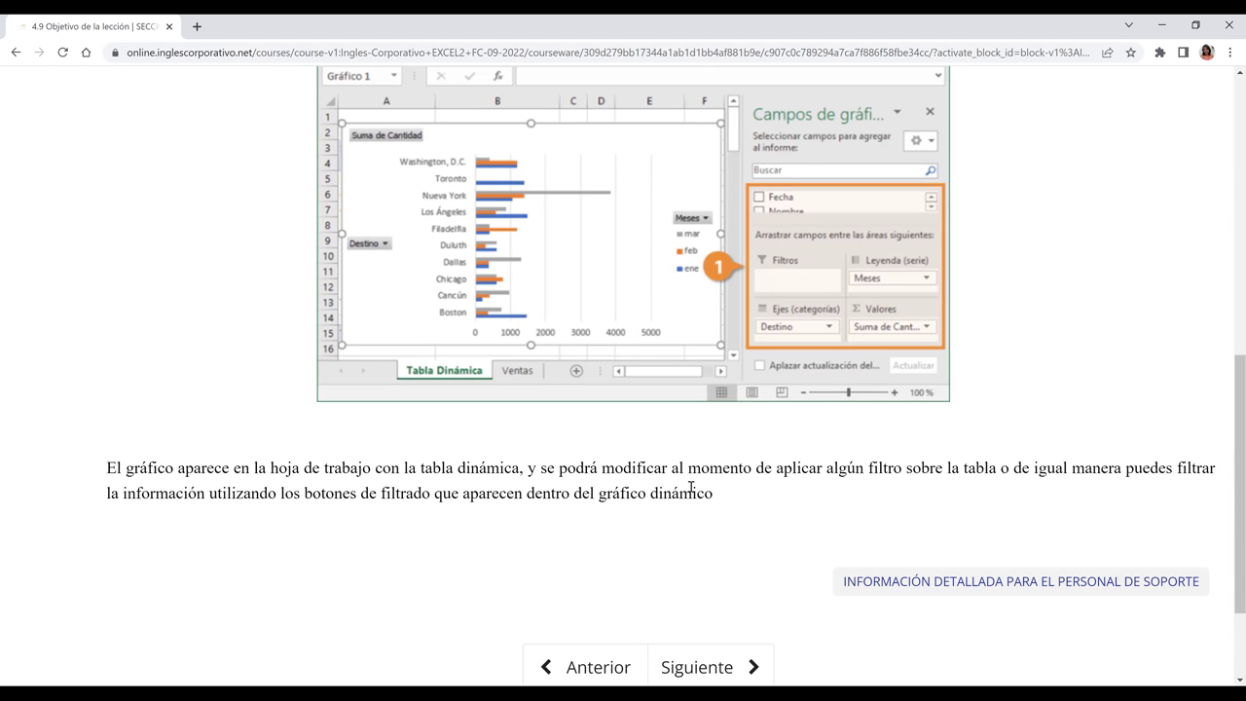
{"action": "left_click", "coordinate": [708, 669]}
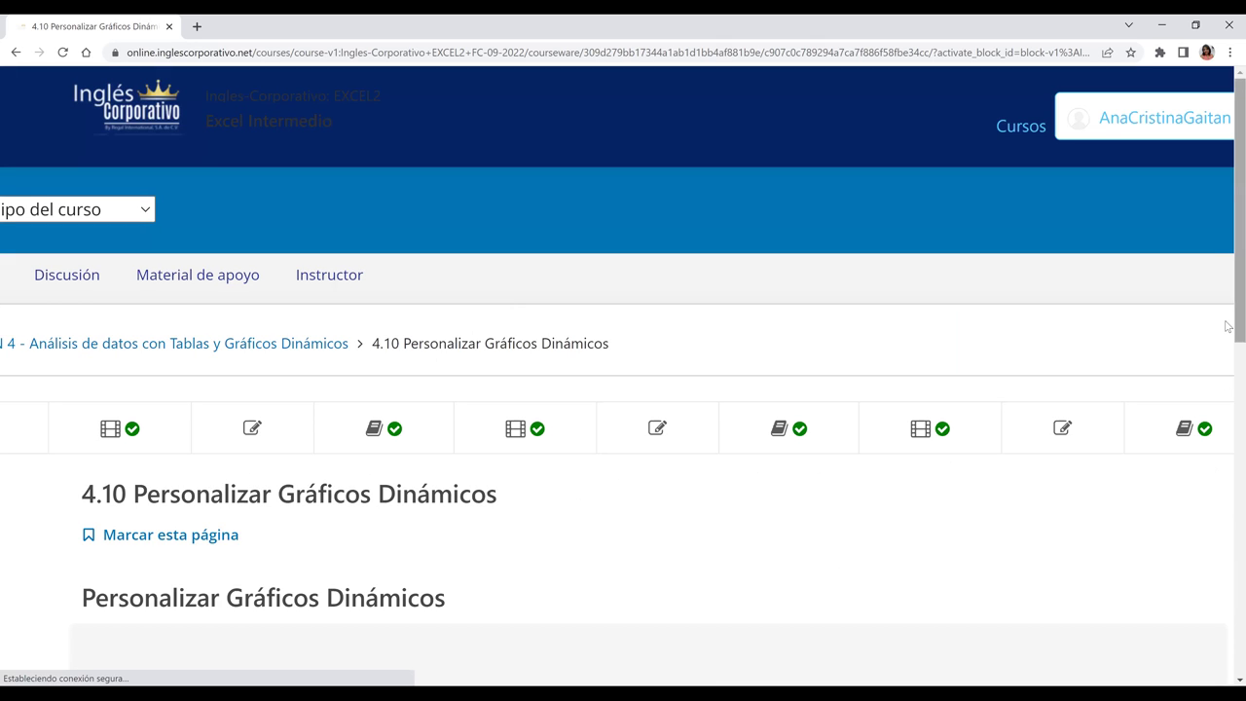
{"action": "scroll", "coordinate": [1225, 325], "scroll_direction": "down", "scroll_amount": 5}
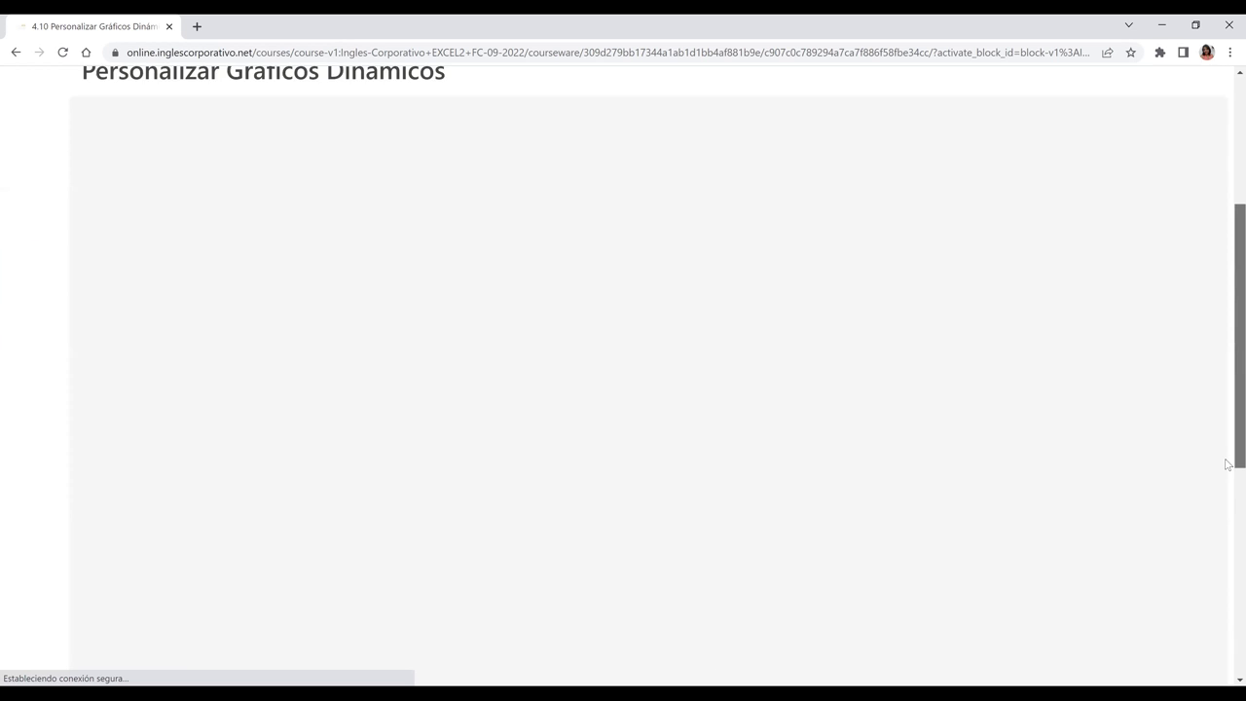
{"action": "scroll", "coordinate": [1226, 491], "scroll_direction": "down", "scroll_amount": 1}
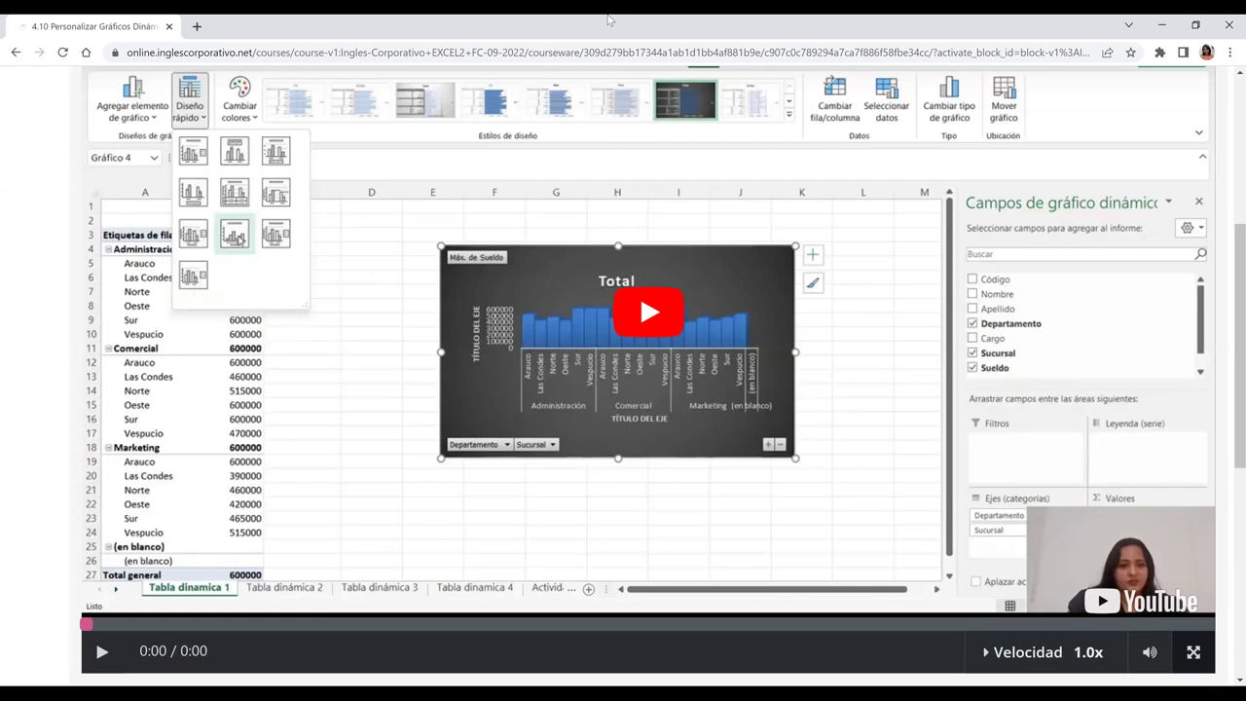
{"action": "key", "text": "f"}
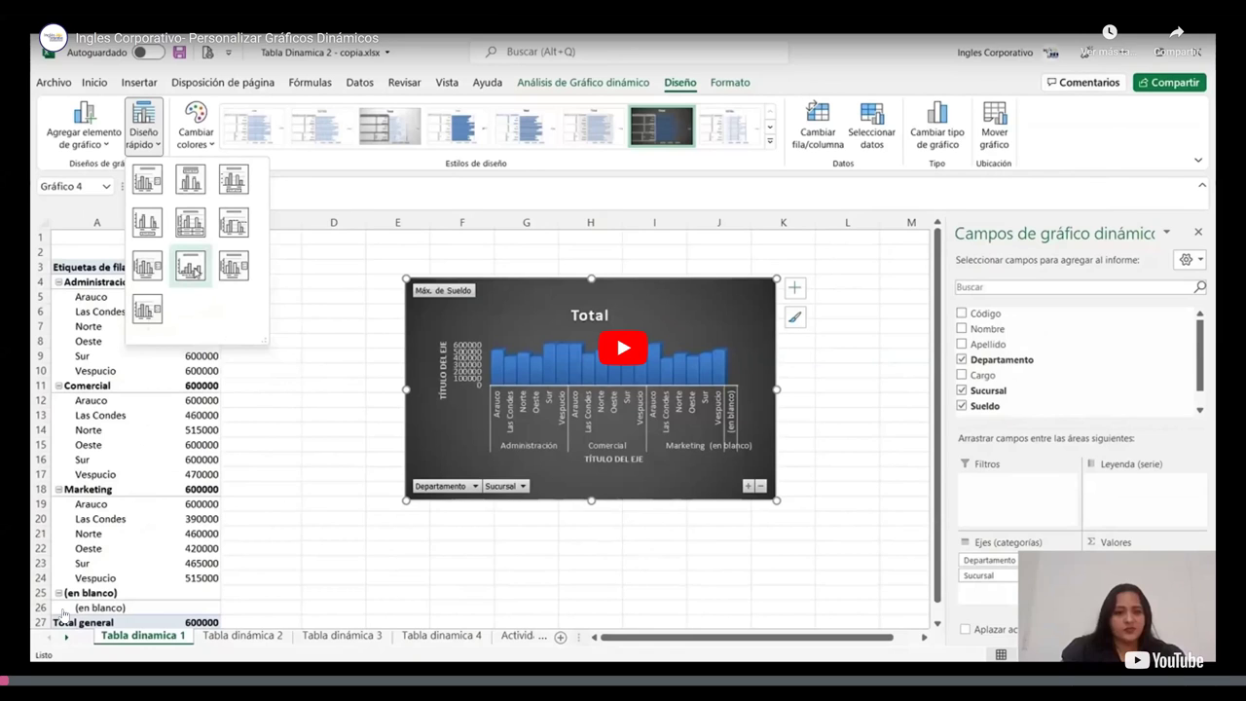
{"action": "left_click", "coordinate": [179, 564]}
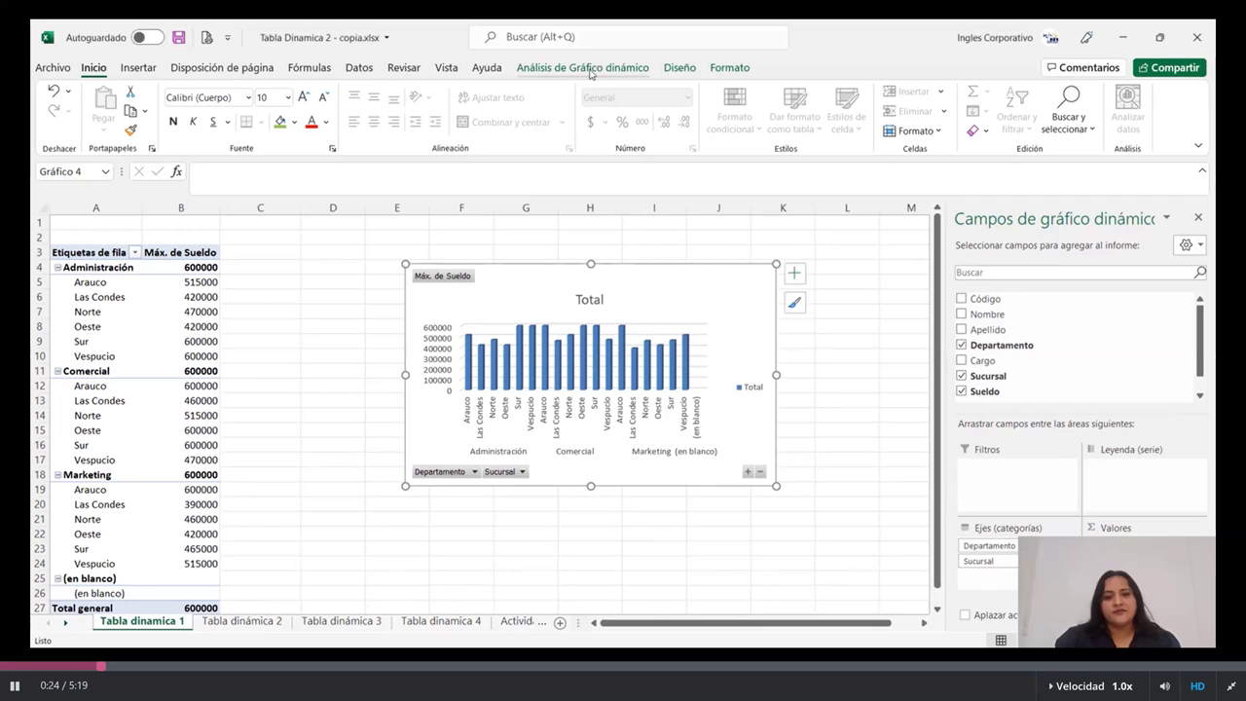
{"action": "left_click", "coordinate": [671, 72]}
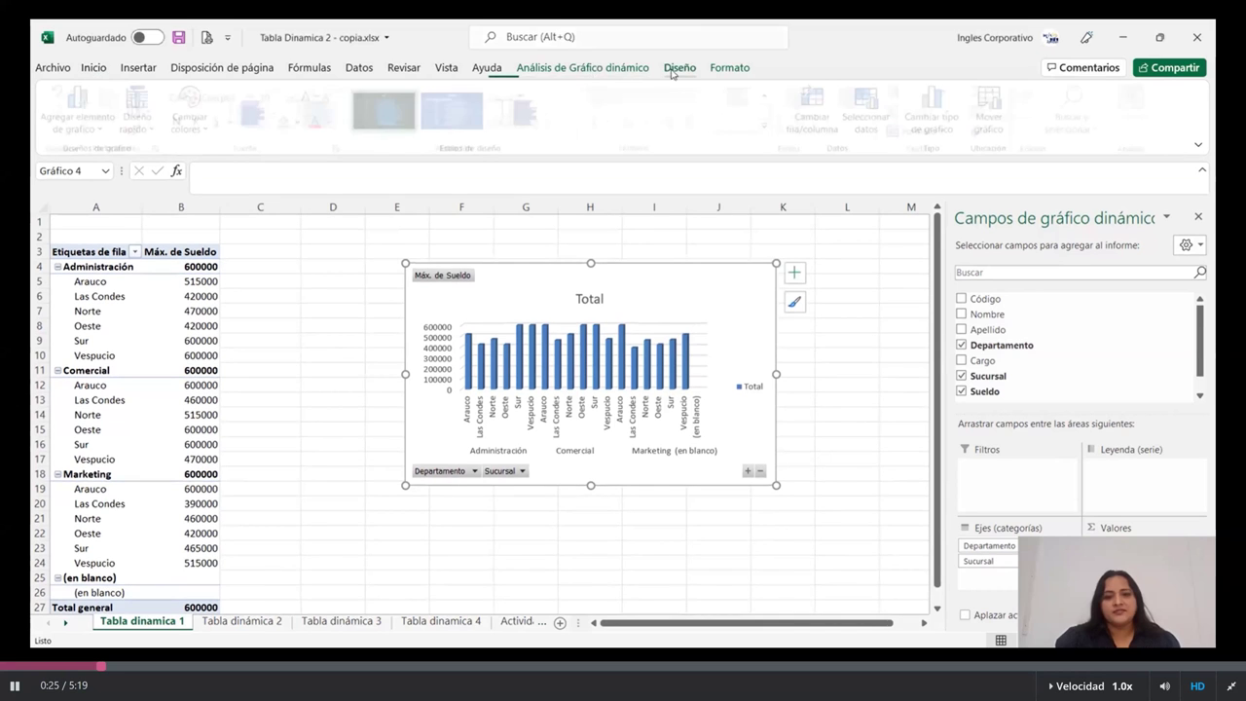
{"action": "left_click", "coordinate": [727, 67]}
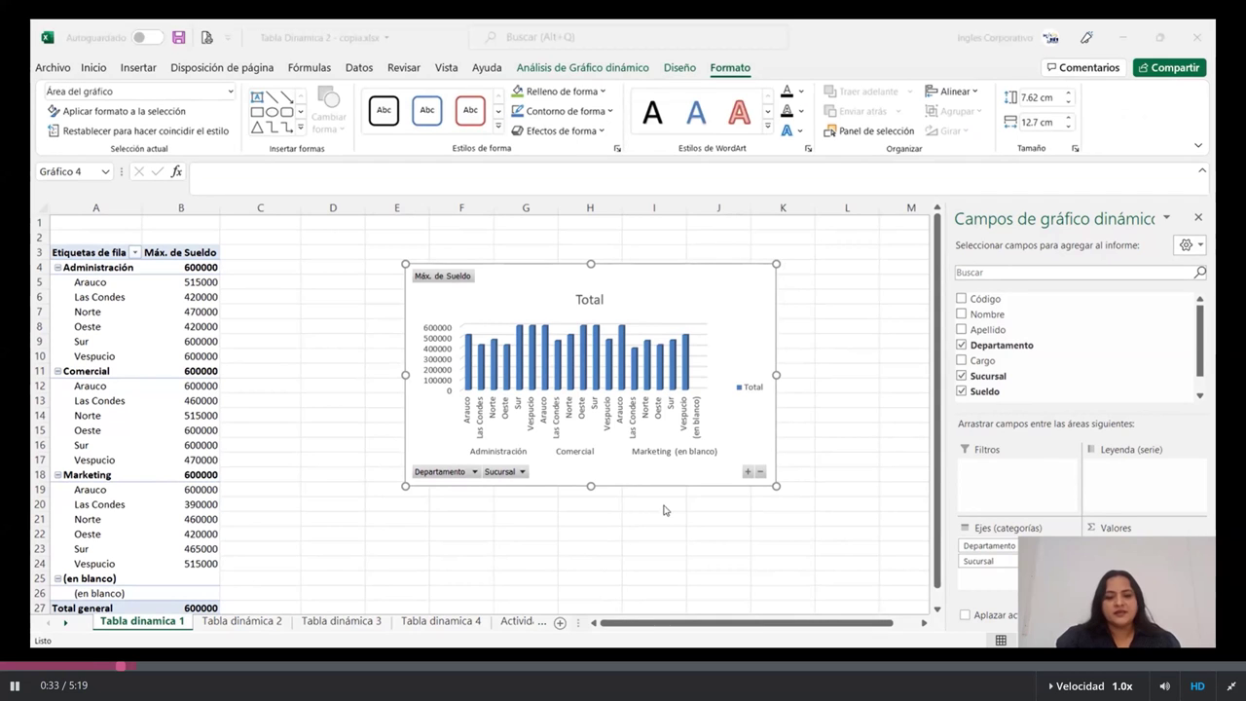
- Insert slicers for the Departamento and Sucursal fields of the pivot chart
{"action": "left_click", "coordinate": [688, 282]}
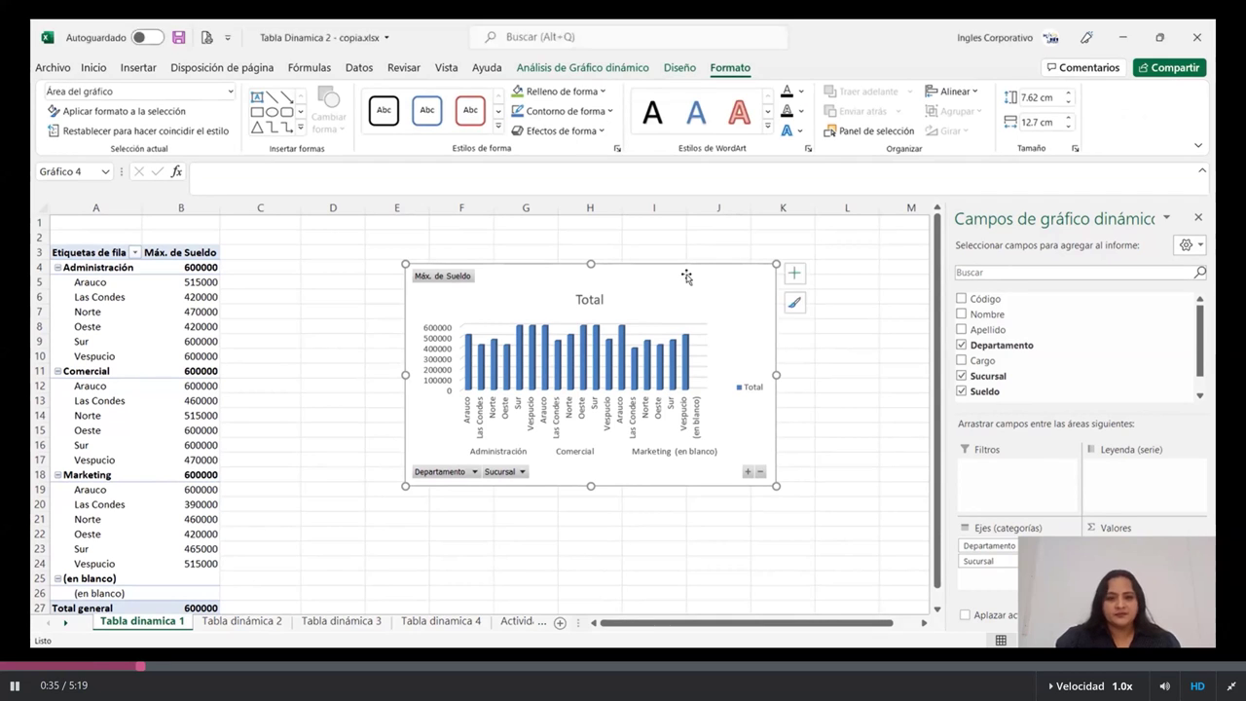
{"action": "left_click", "coordinate": [578, 66]}
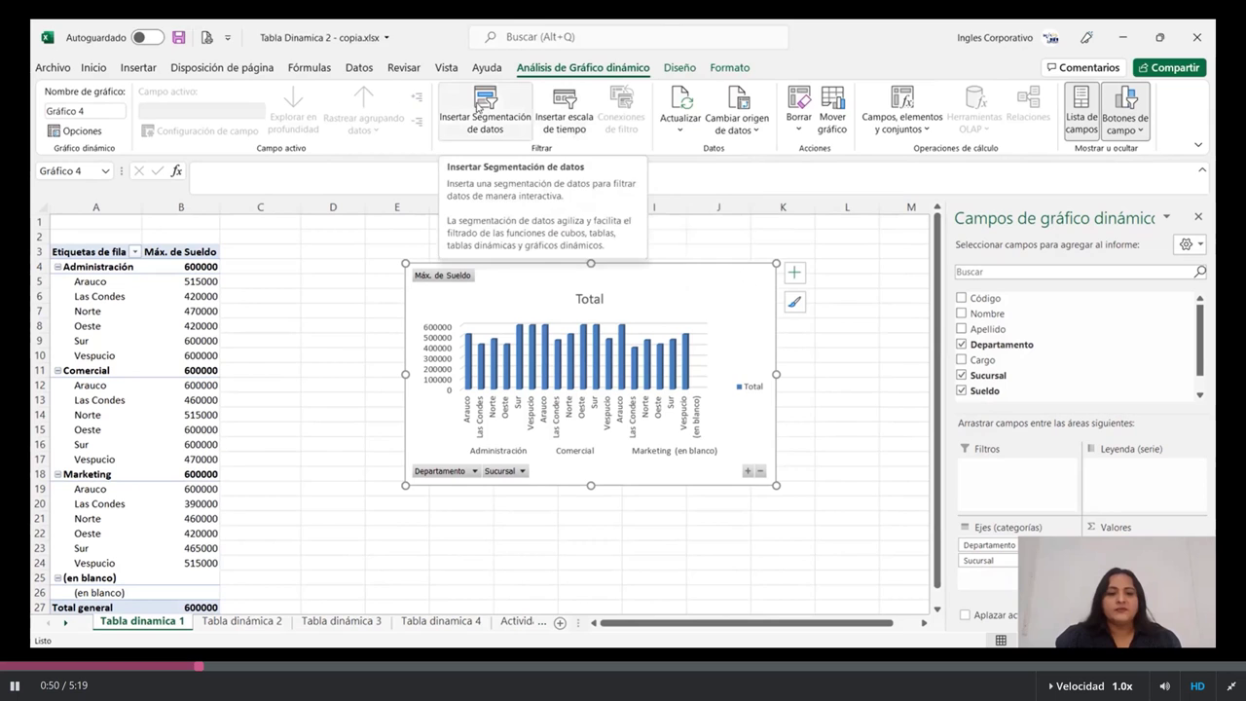
{"action": "left_click", "coordinate": [477, 107]}
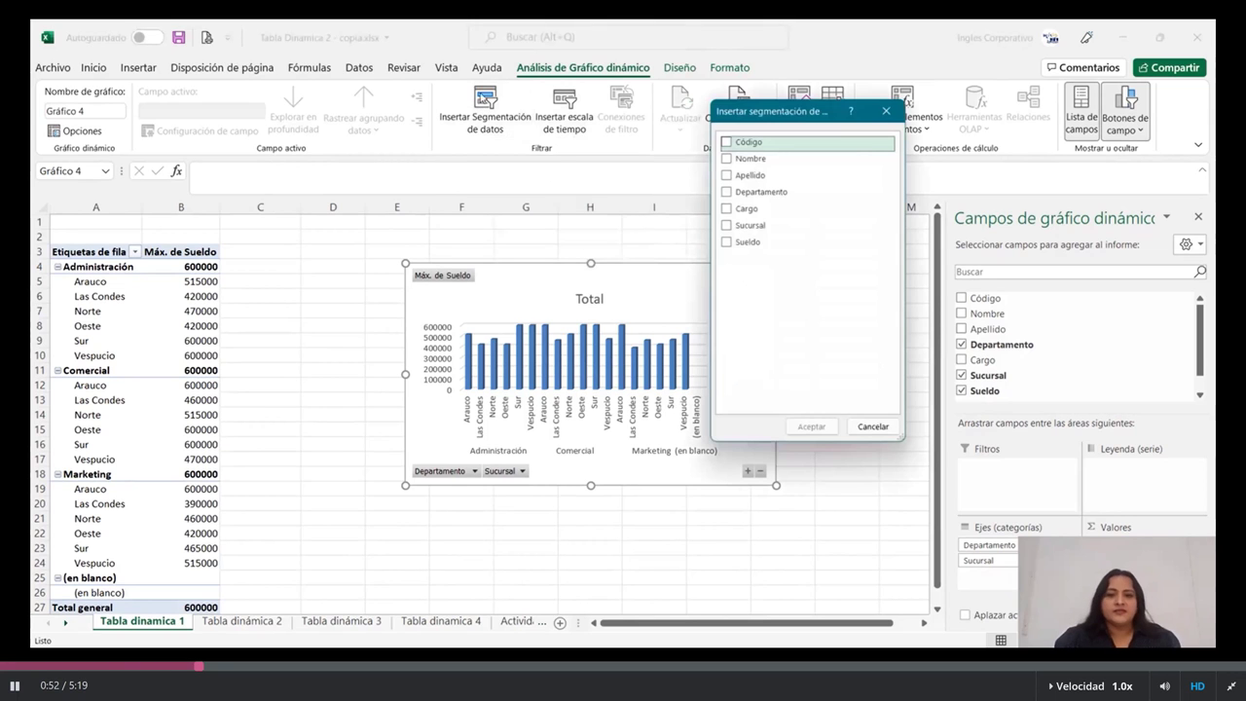
{"action": "left_click_drag", "start_coordinate": [770, 119], "coordinate": [869, 126]}
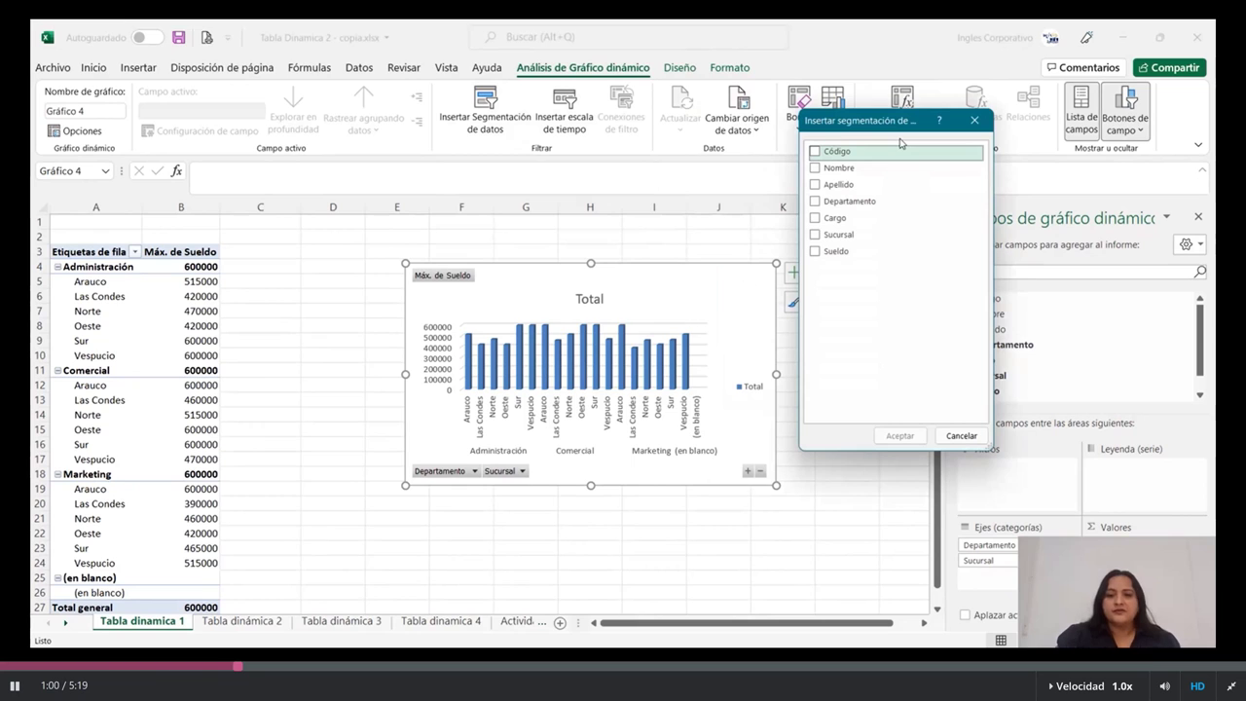
{"action": "left_click", "coordinate": [815, 203]}
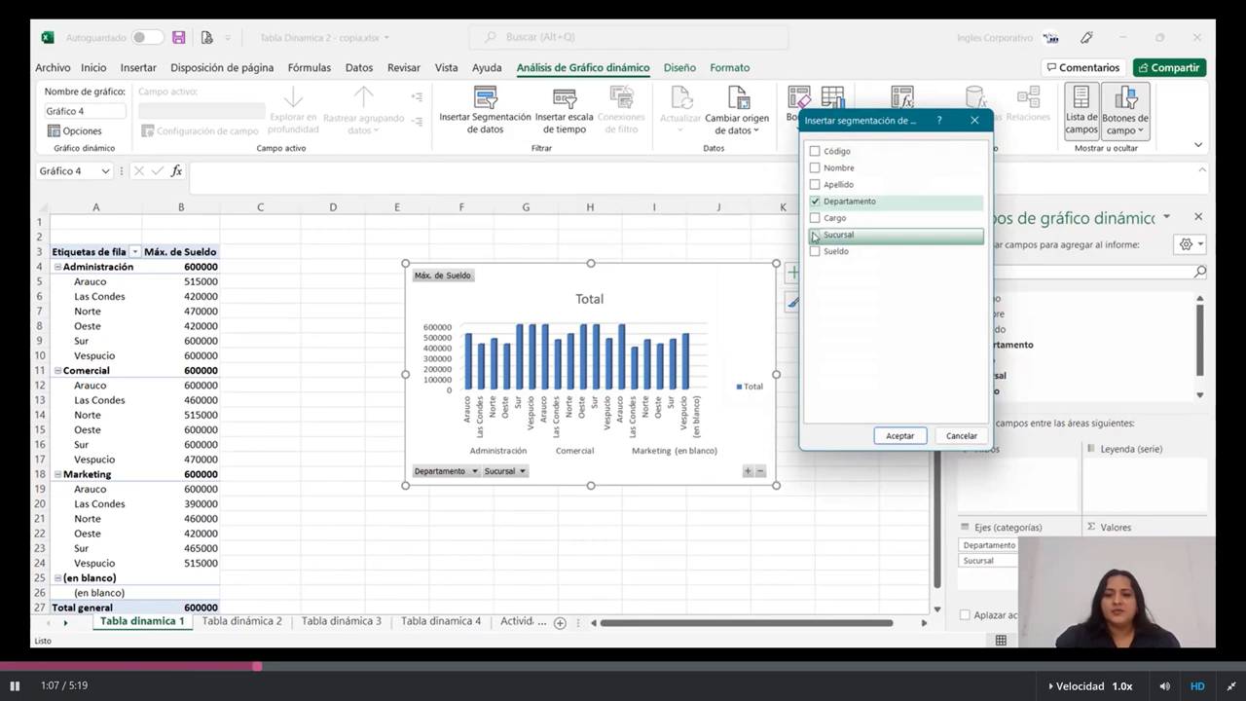
{"action": "left_click", "coordinate": [815, 235]}
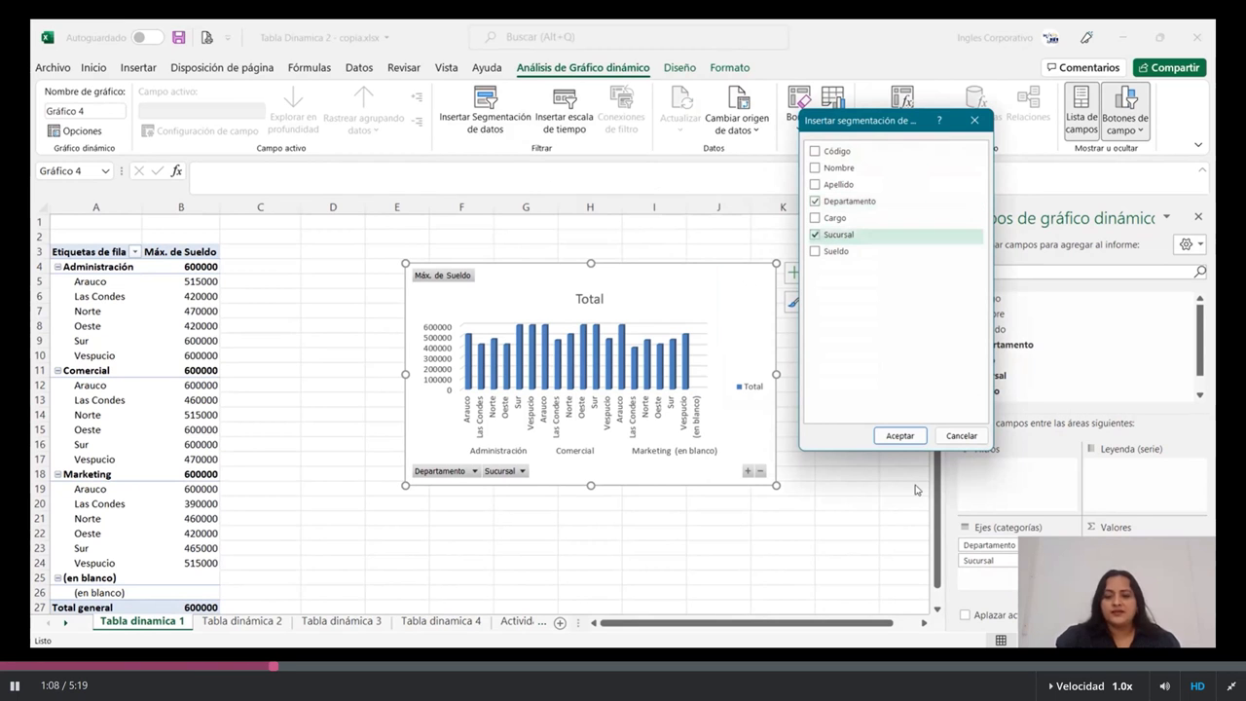
{"action": "left_click", "coordinate": [900, 435]}
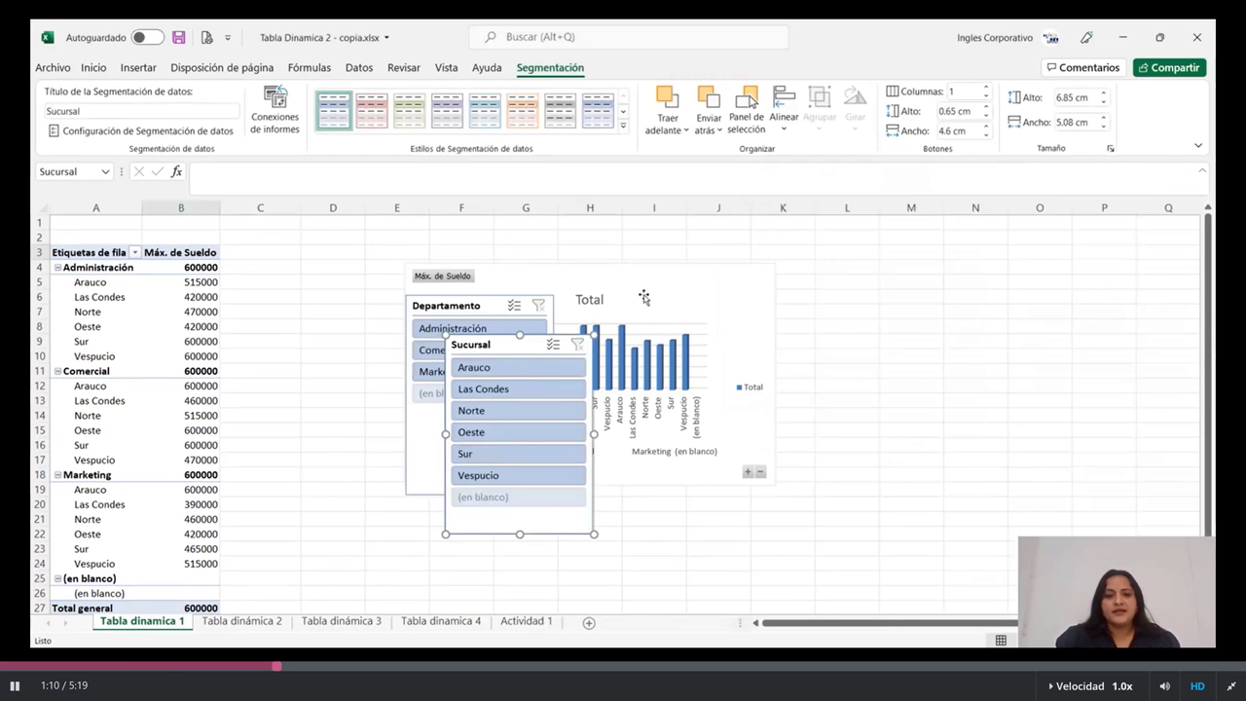
- Move the Sucursal slicer to the right of the chart and the Departamento slicer between the pivot table and the chart
{"action": "left_click_drag", "start_coordinate": [516, 344], "coordinate": [919, 266]}
{"action": "left_click_drag", "start_coordinate": [488, 305], "coordinate": [329, 259]}
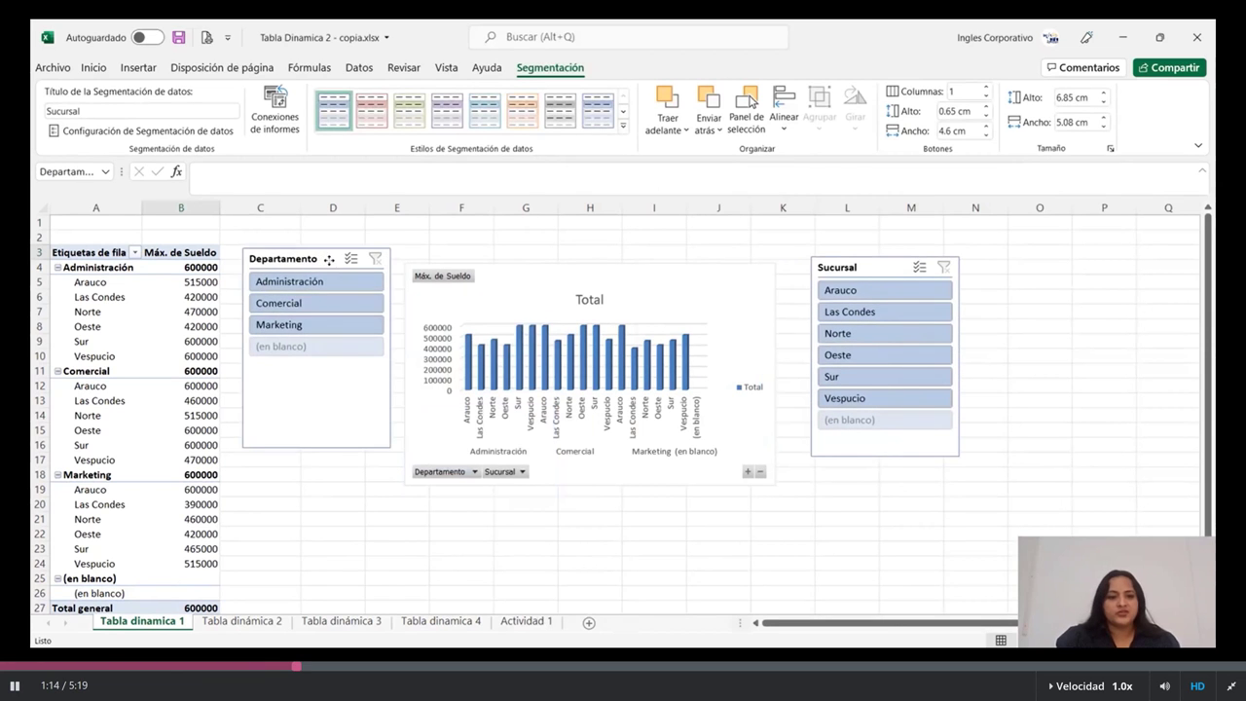
{"action": "left_click", "coordinate": [329, 259]}
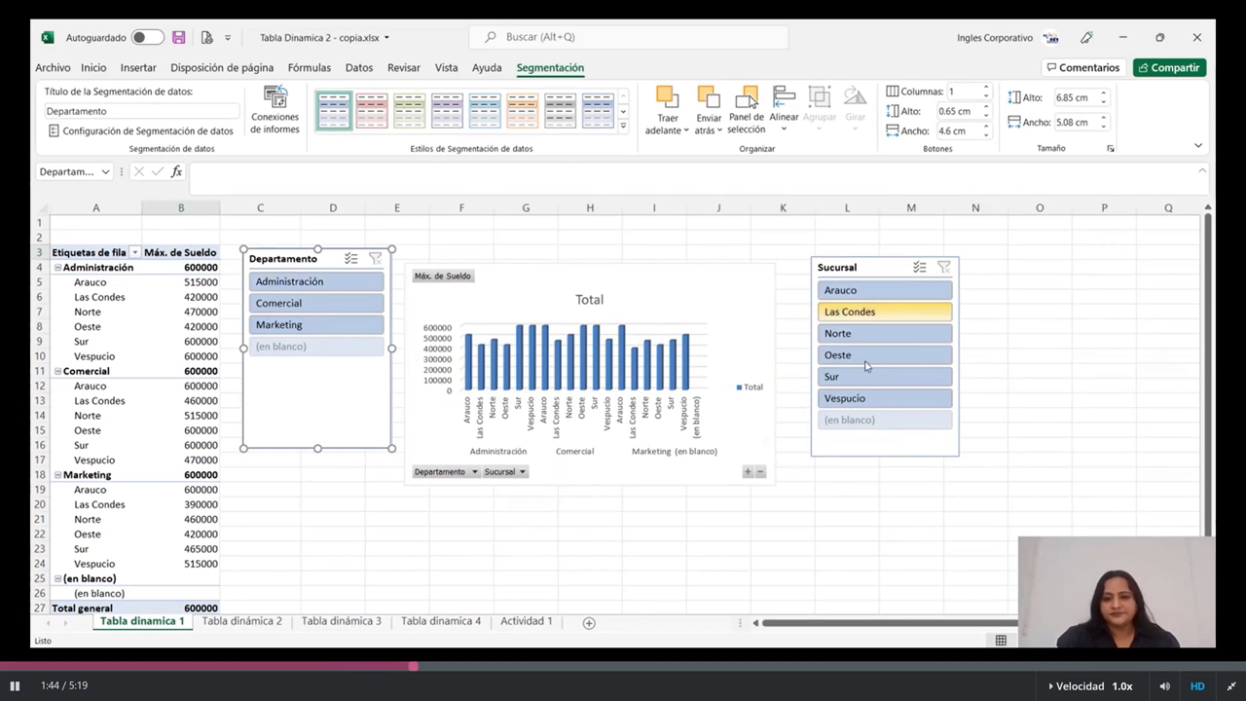
- Remove the Sucursal and Departamento slicers from the worksheet
{"action": "right_click", "coordinate": [886, 268]}
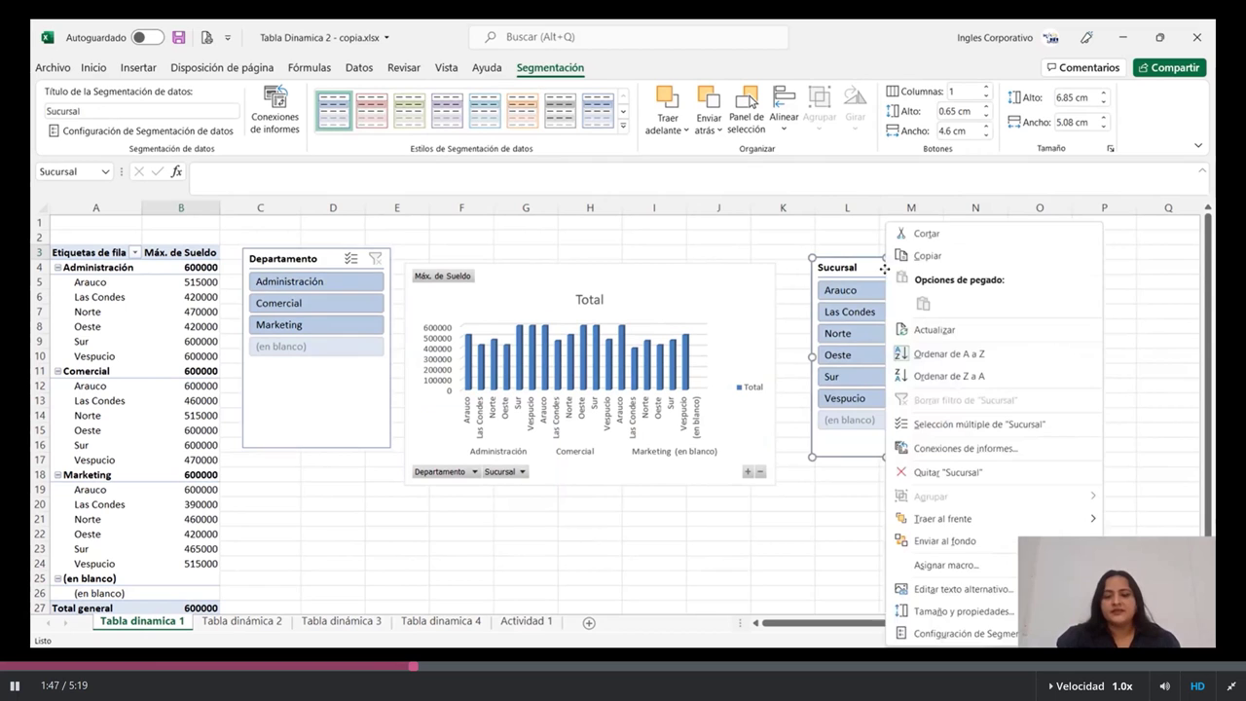
{"action": "left_click", "coordinate": [951, 479]}
{"action": "right_click", "coordinate": [307, 376]}
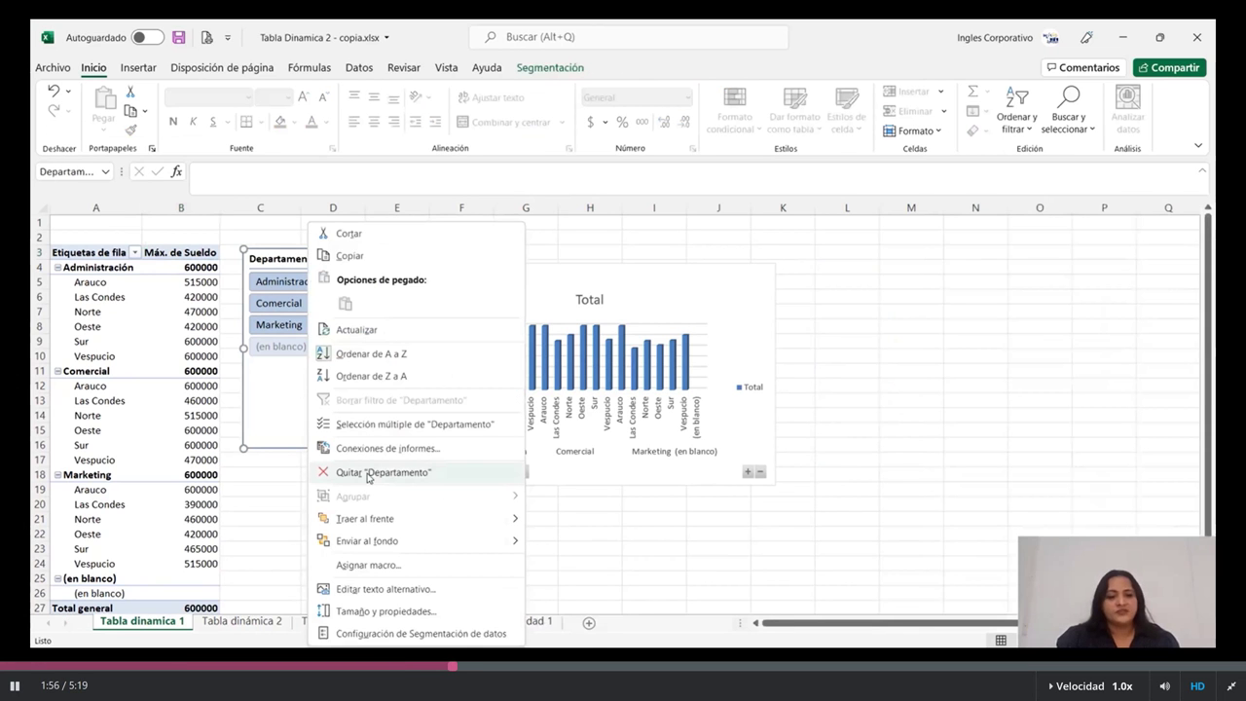
{"action": "key", "text": "Escape"}
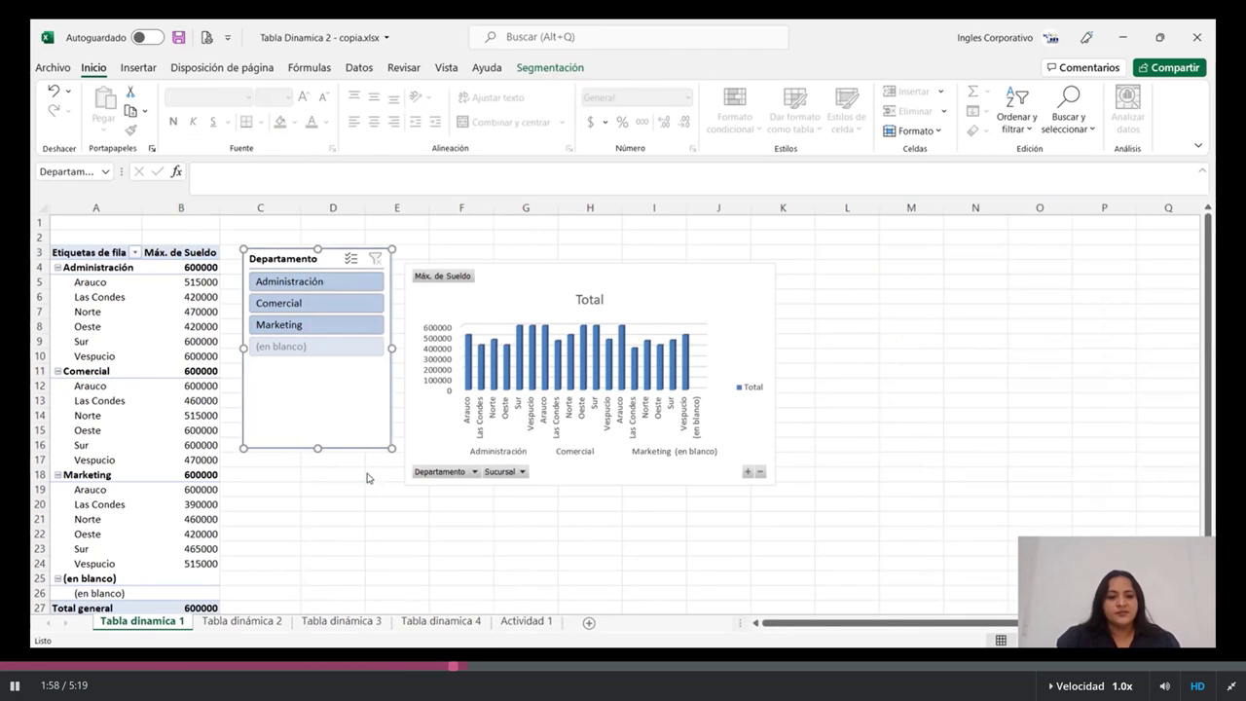
{"action": "key", "text": "Delete"}
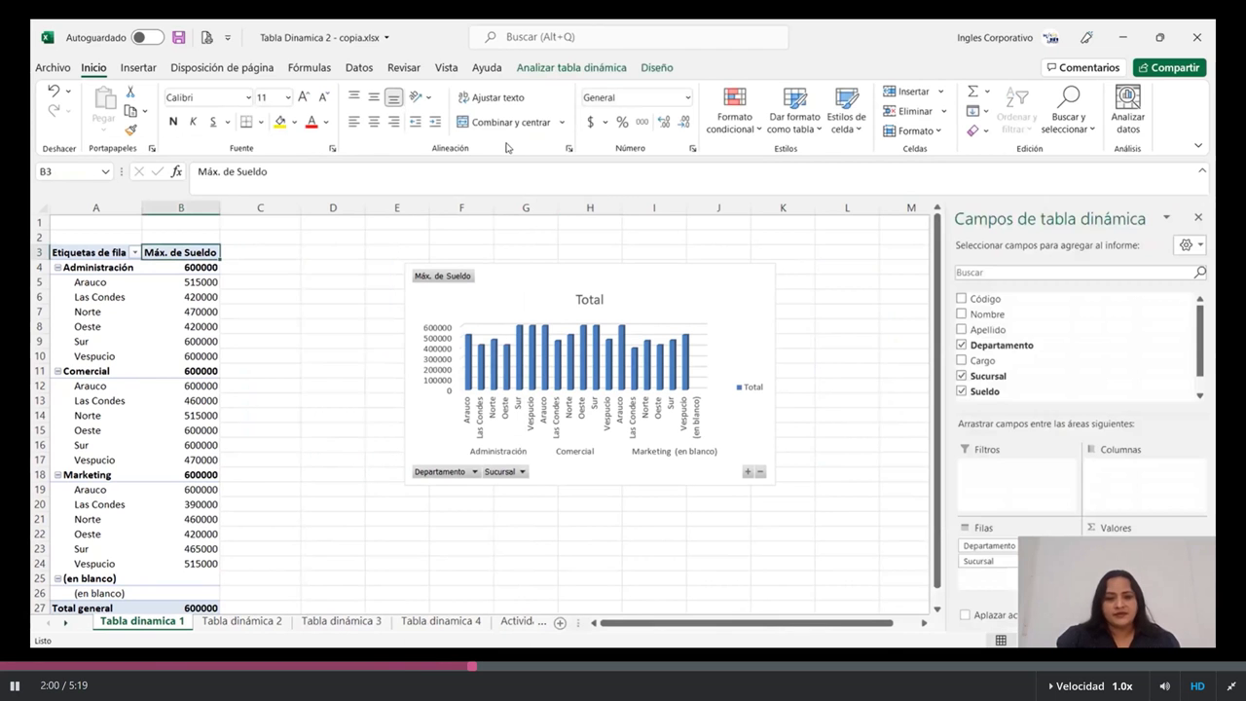
{"action": "left_click", "coordinate": [671, 304]}
{"action": "left_click", "coordinate": [582, 68]}
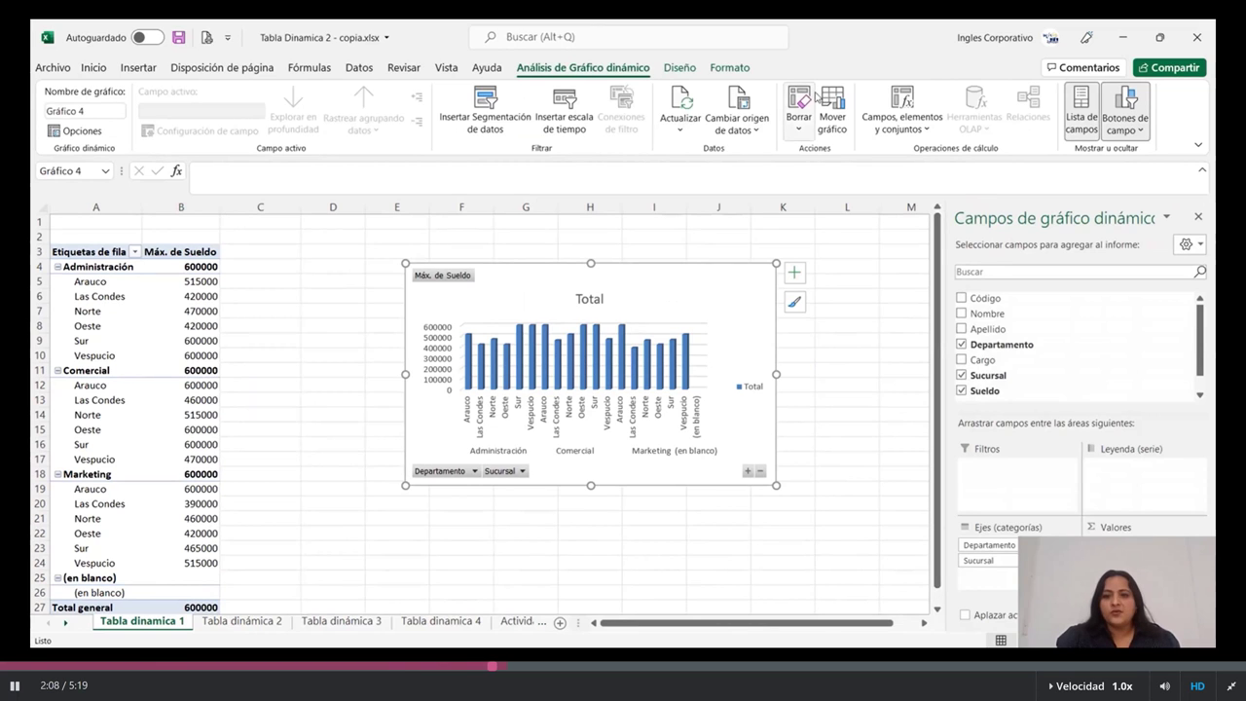
{"action": "left_click", "coordinate": [832, 109]}
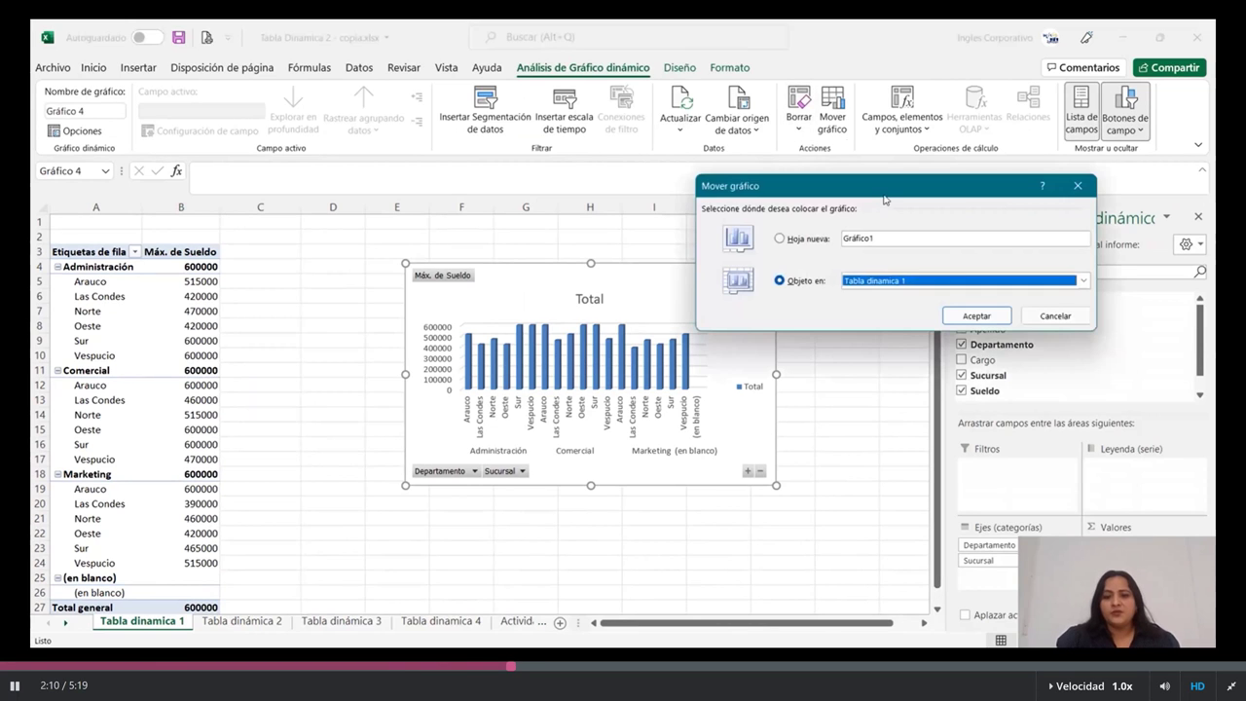
{"action": "left_click_drag", "start_coordinate": [885, 200], "coordinate": [738, 159]}
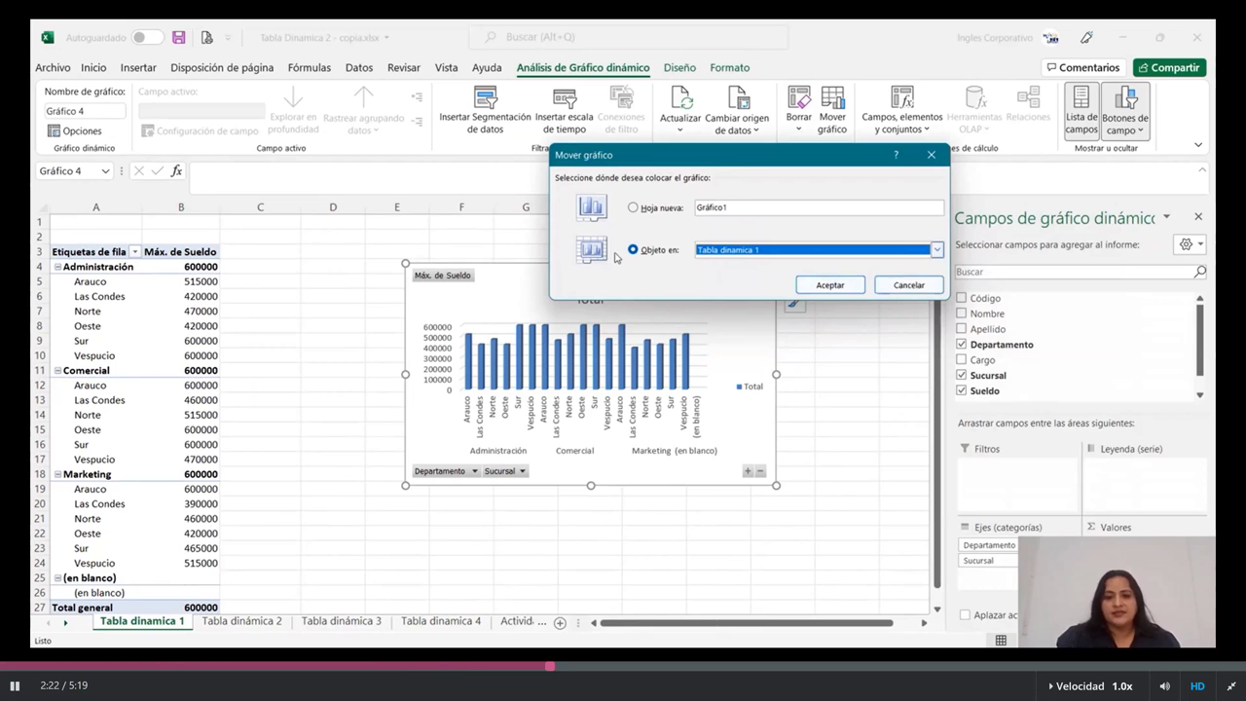
{"action": "left_click", "coordinate": [899, 285]}
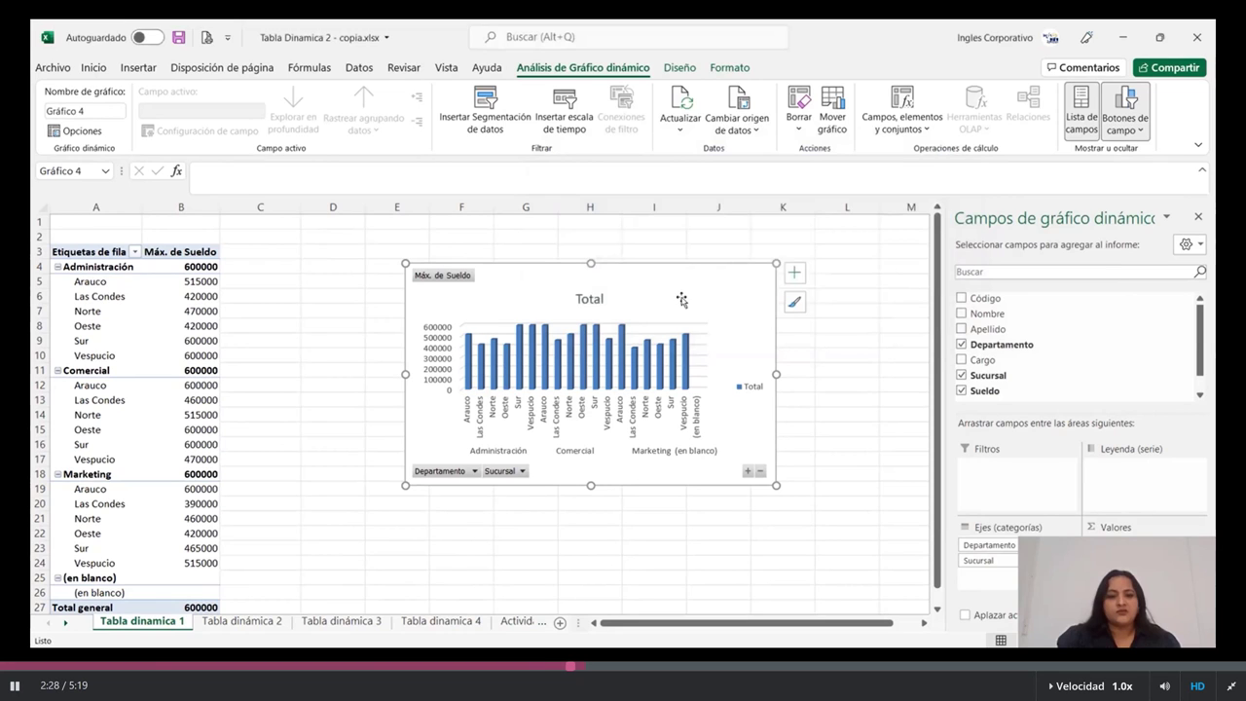
- Apply the dark grey gradient chart style from the gallery's first row to the pivot chart
{"action": "left_click", "coordinate": [682, 68]}
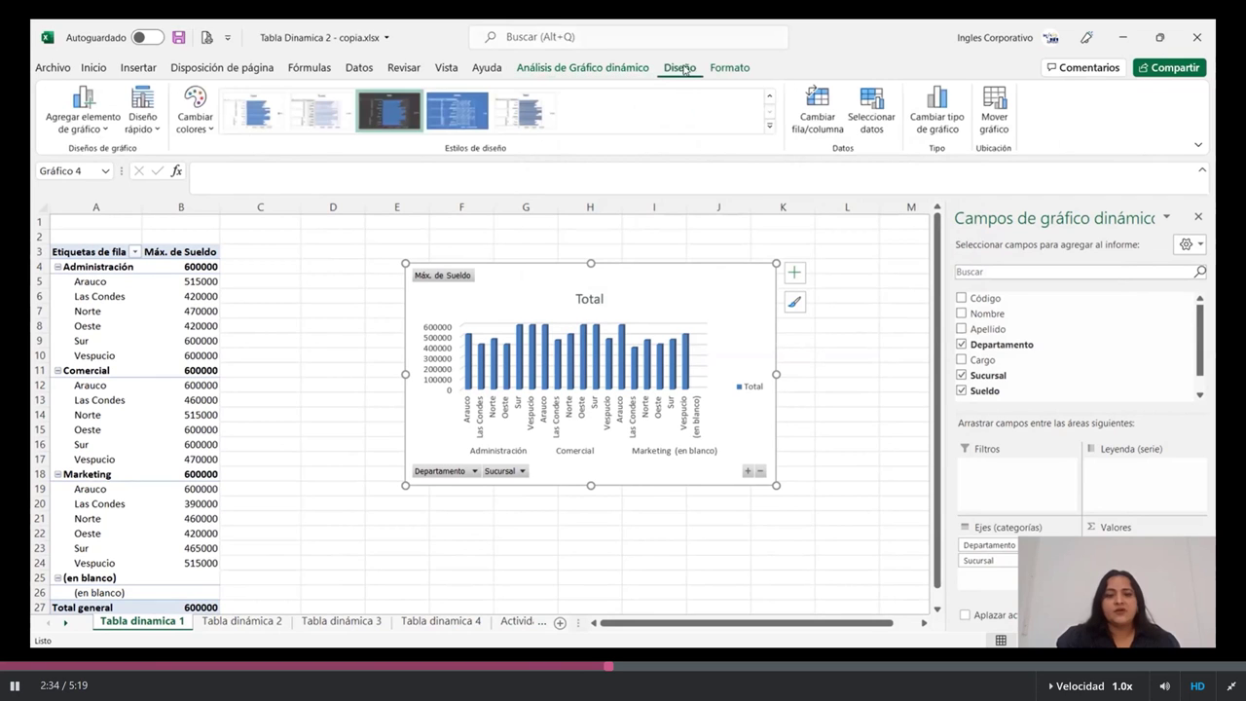
{"action": "left_click", "coordinate": [770, 127]}
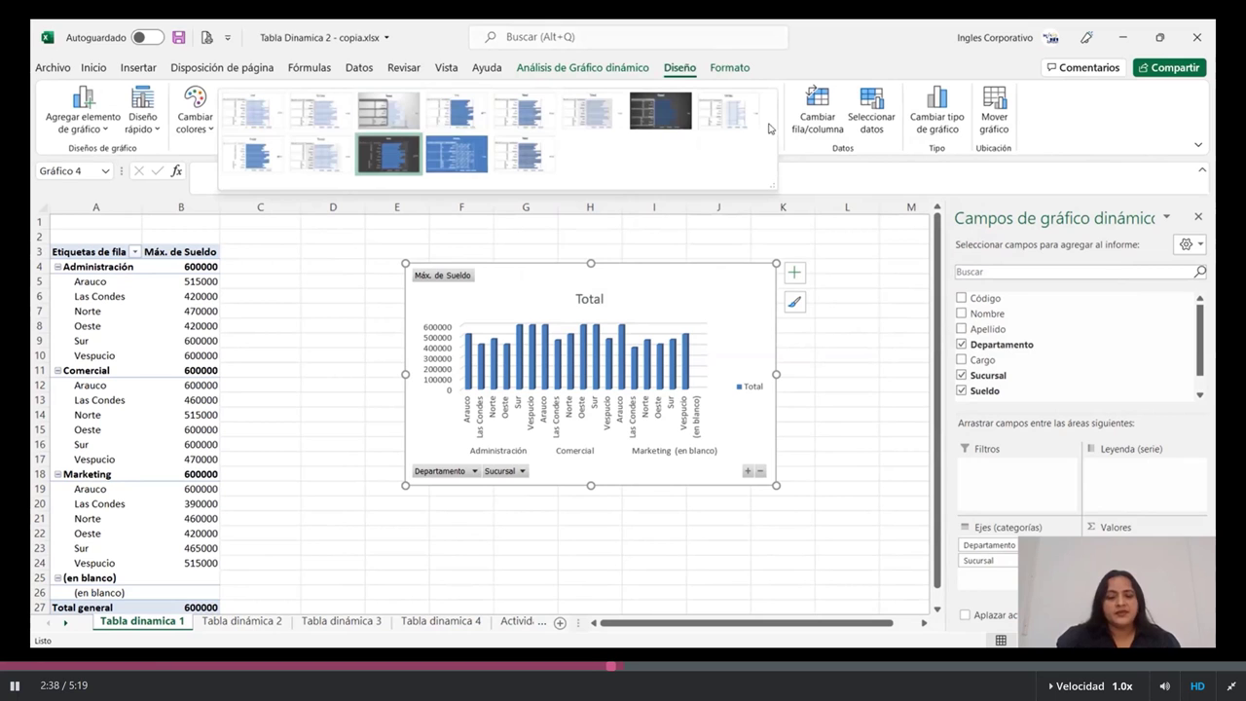
{"action": "left_click", "coordinate": [650, 111]}
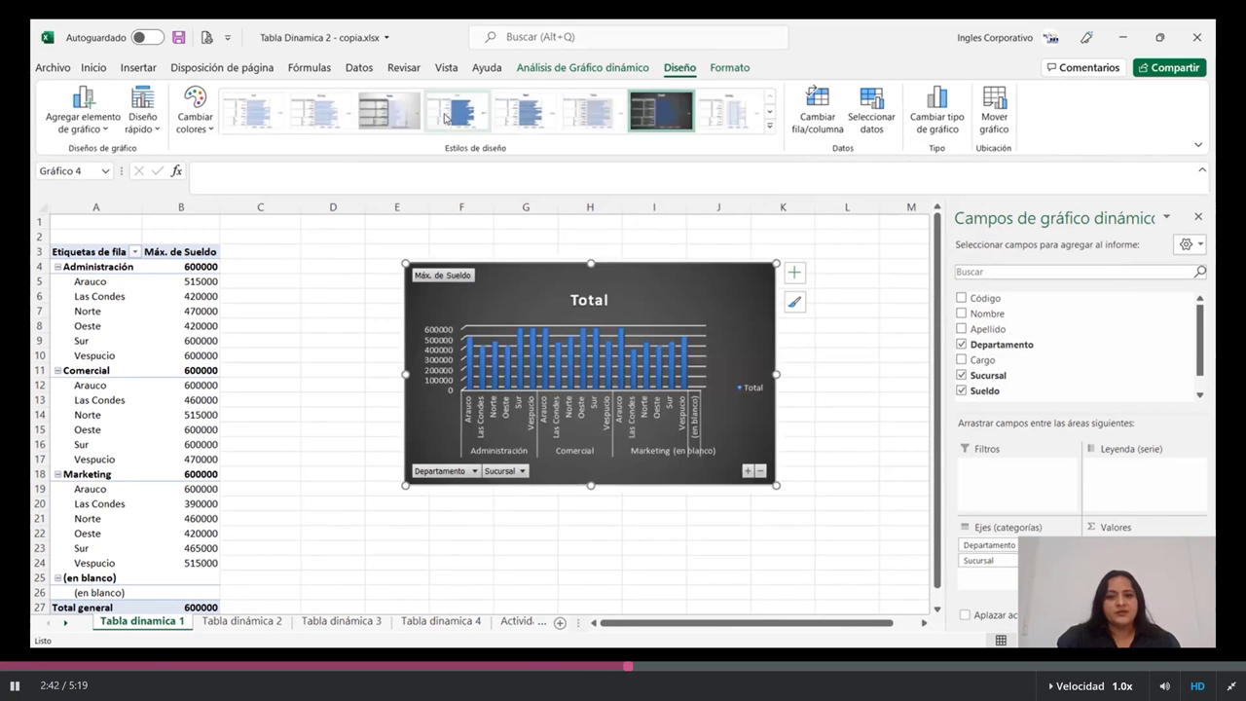
- Try the light serif-title style and the flat dark style on the pivot chart, finishing with the dark grey gradient style
{"action": "left_click", "coordinate": [769, 125]}
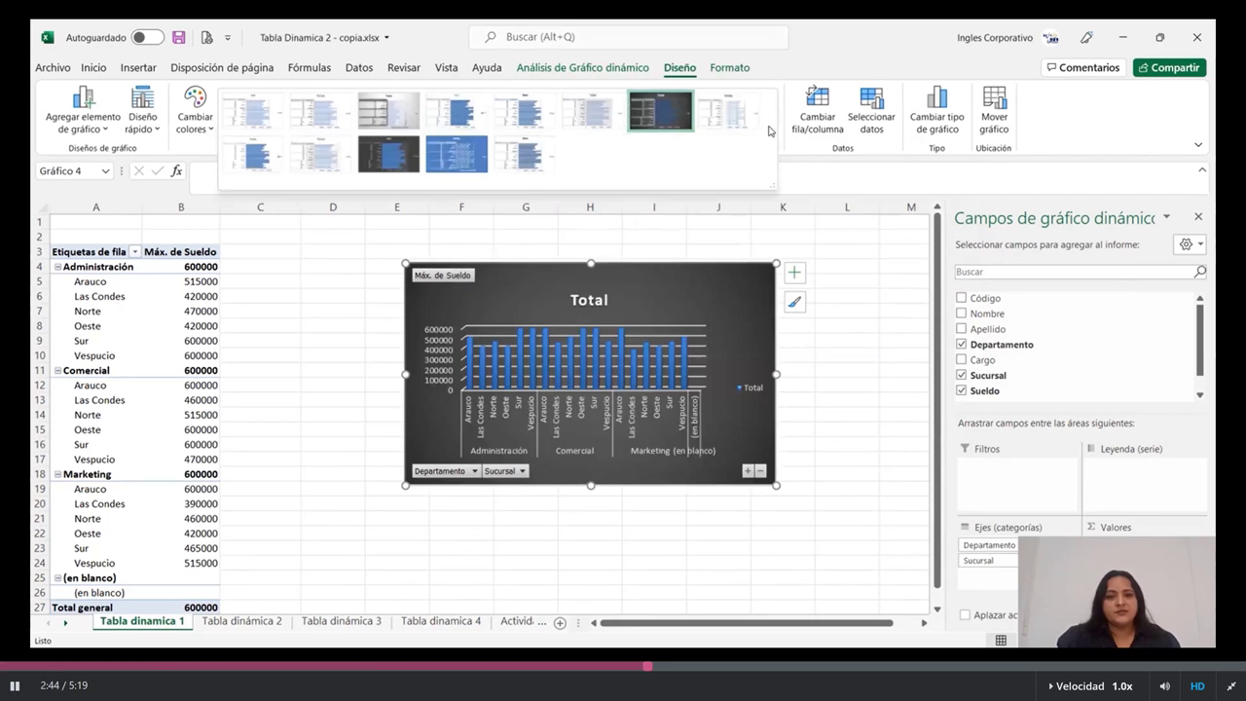
{"action": "left_click", "coordinate": [331, 166]}
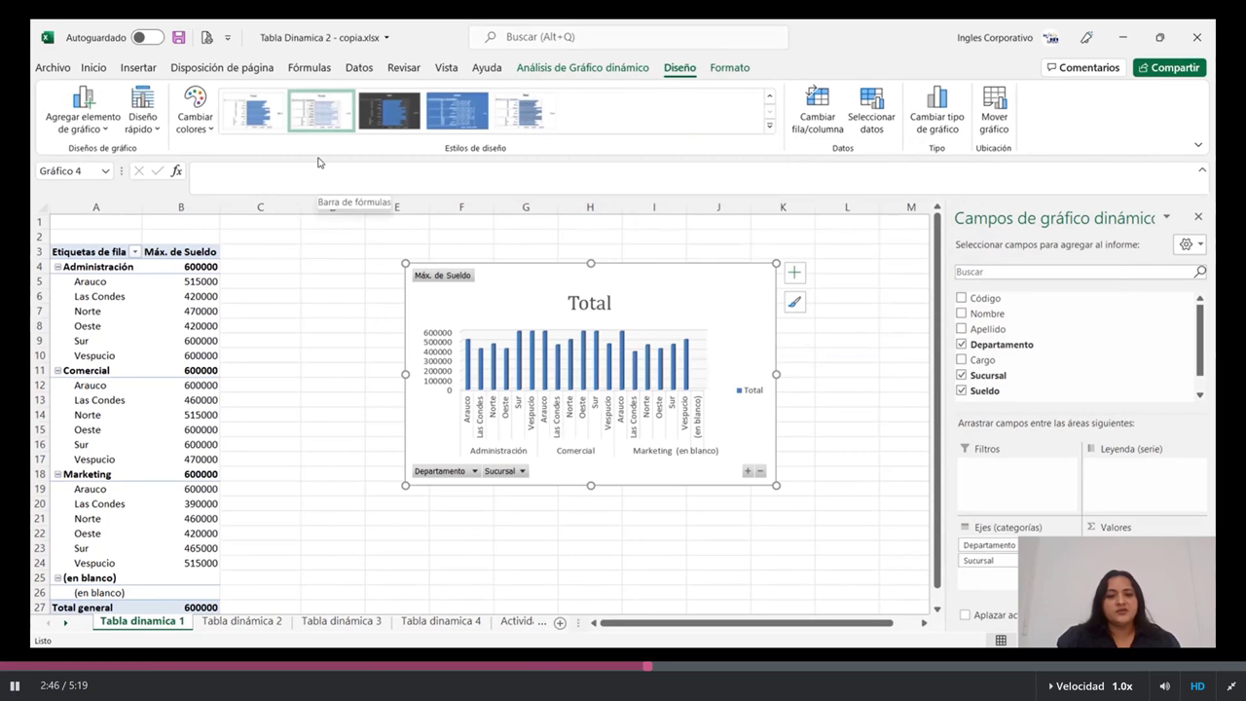
{"action": "left_click", "coordinate": [770, 127]}
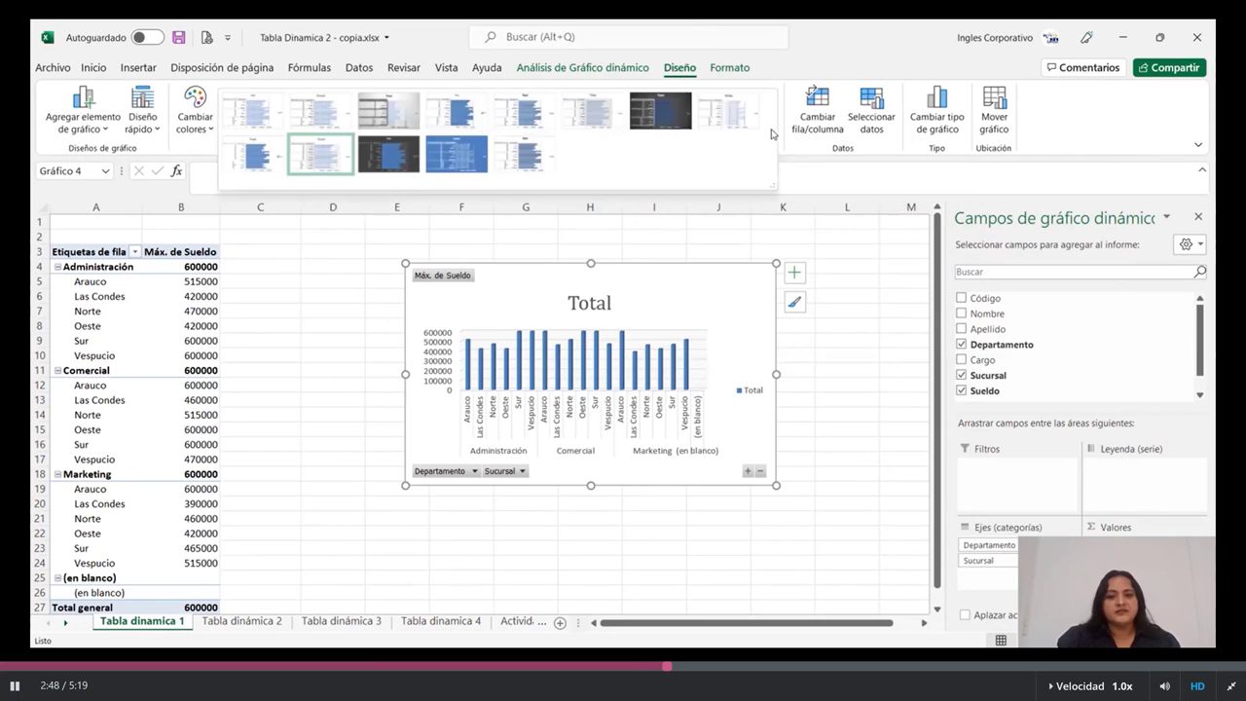
{"action": "left_click", "coordinate": [386, 154]}
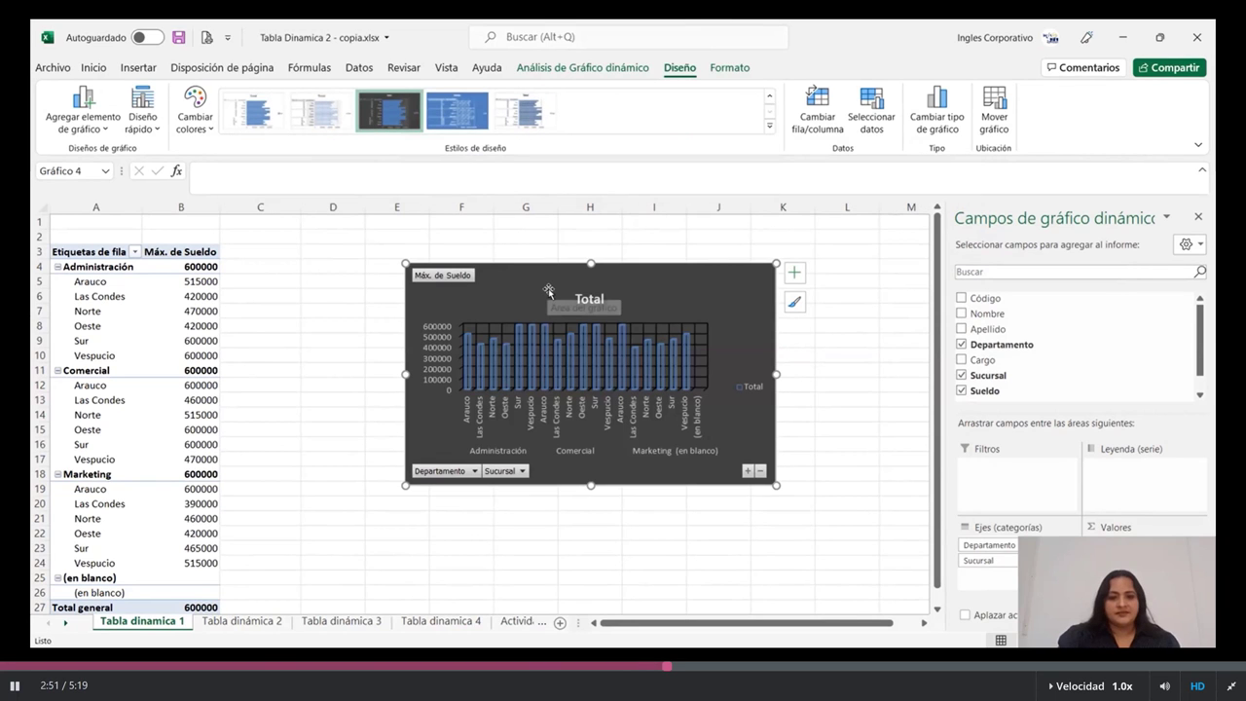
{"action": "left_click", "coordinate": [671, 113]}
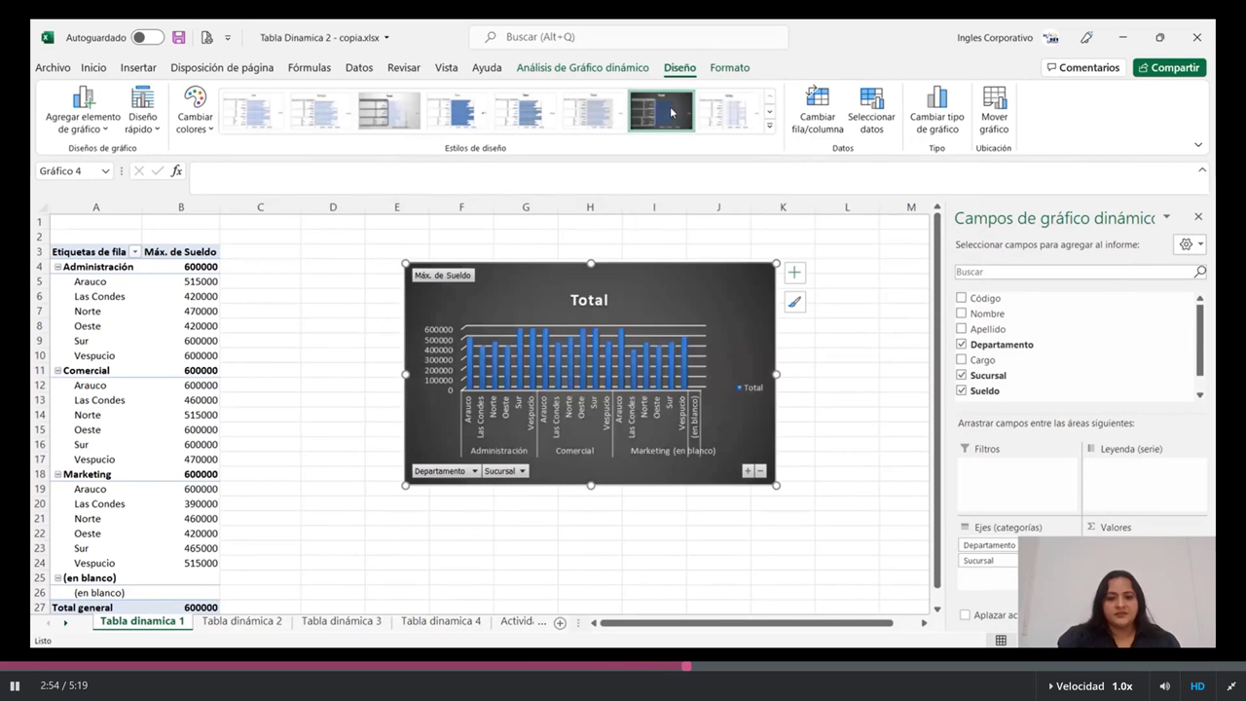
{"action": "left_click", "coordinate": [839, 409]}
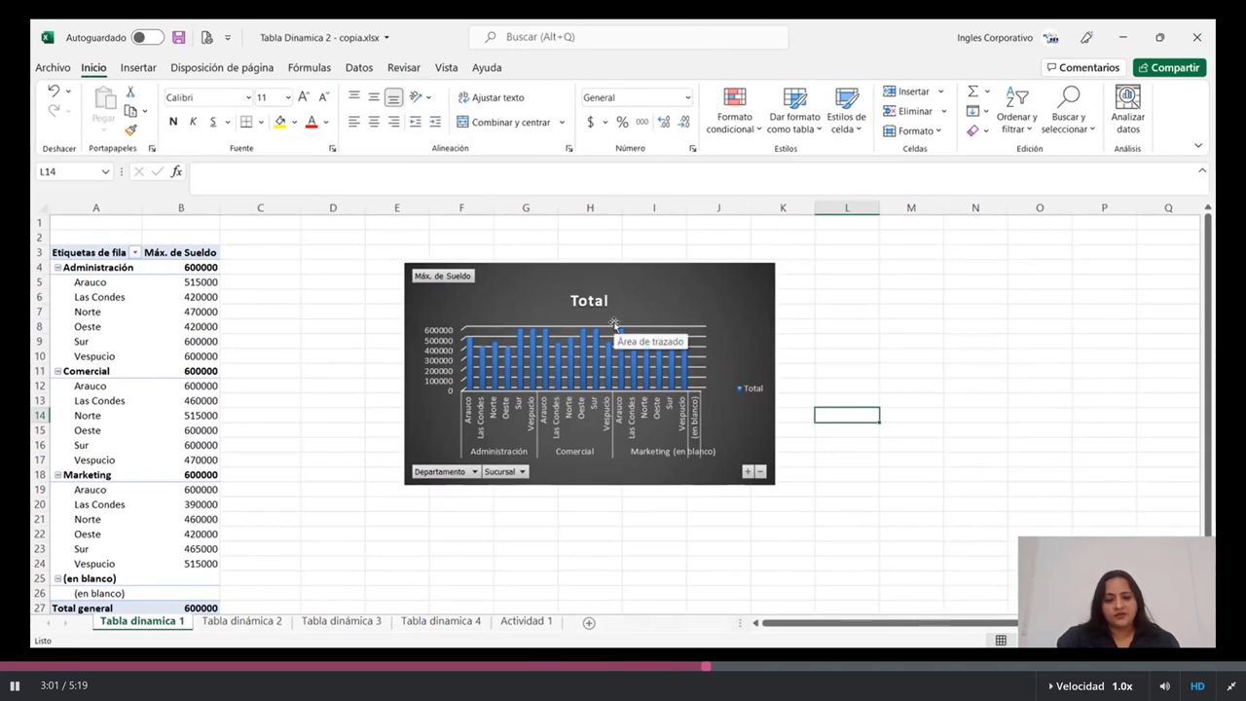
- Apply a quick layout with a vertical axis title and no legend to the pivot chart, and review its chart elements
{"action": "left_click", "coordinate": [679, 304]}
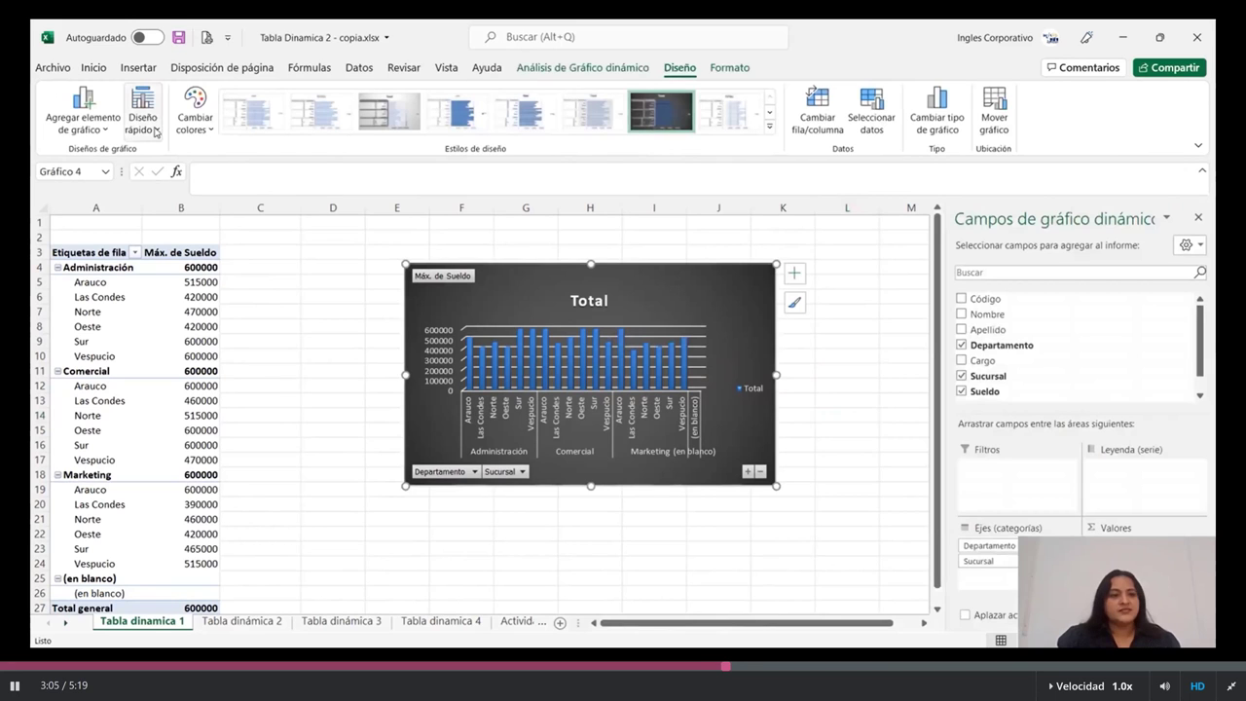
{"action": "left_click", "coordinate": [154, 132]}
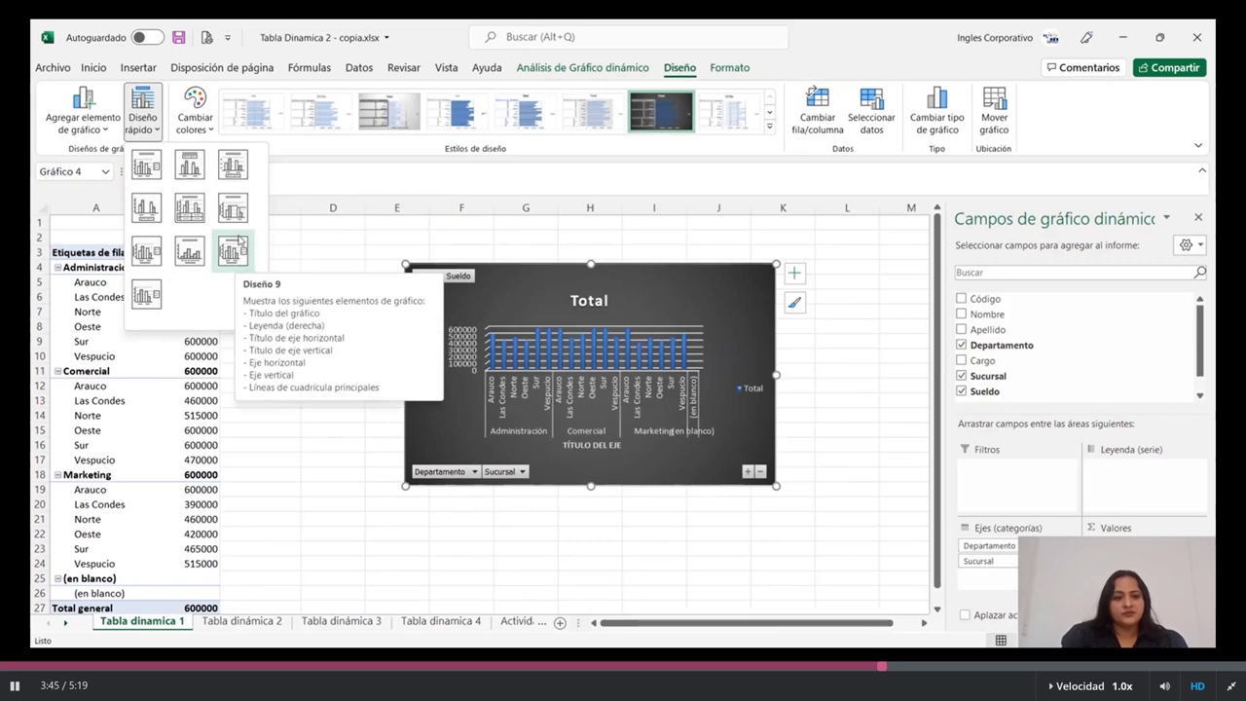
{"action": "key", "text": "Escape"}
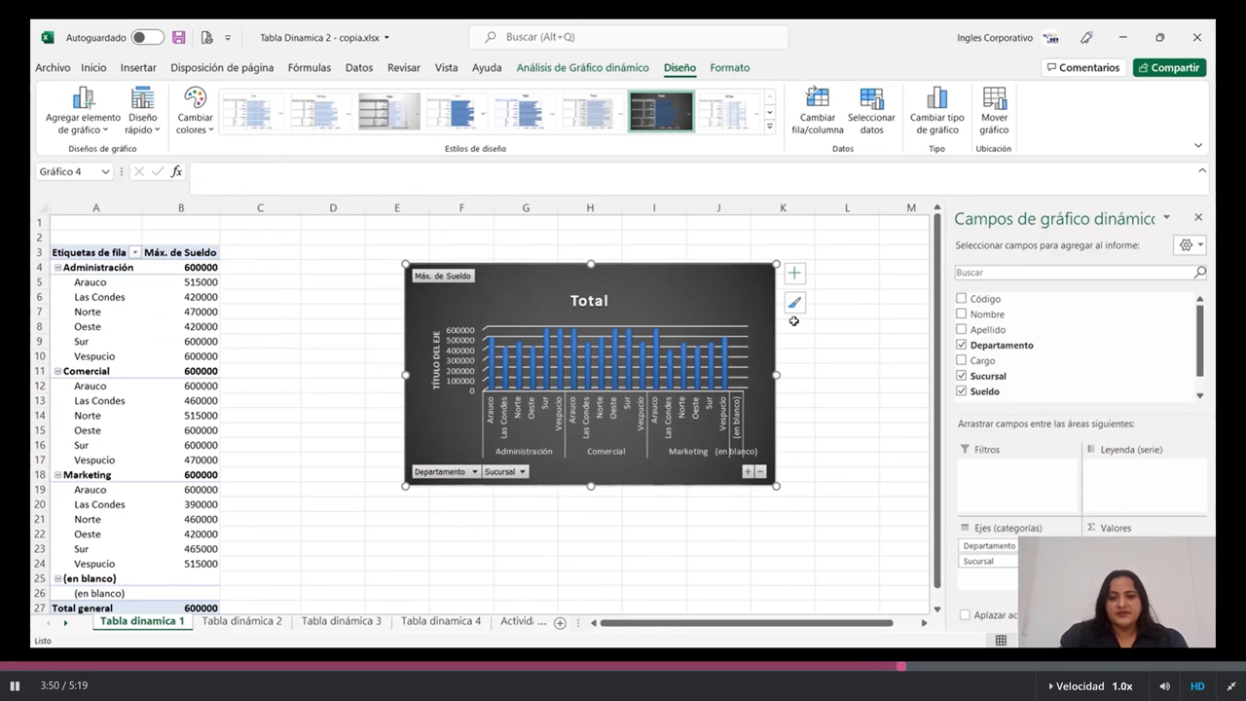
{"action": "left_click", "coordinate": [794, 275]}
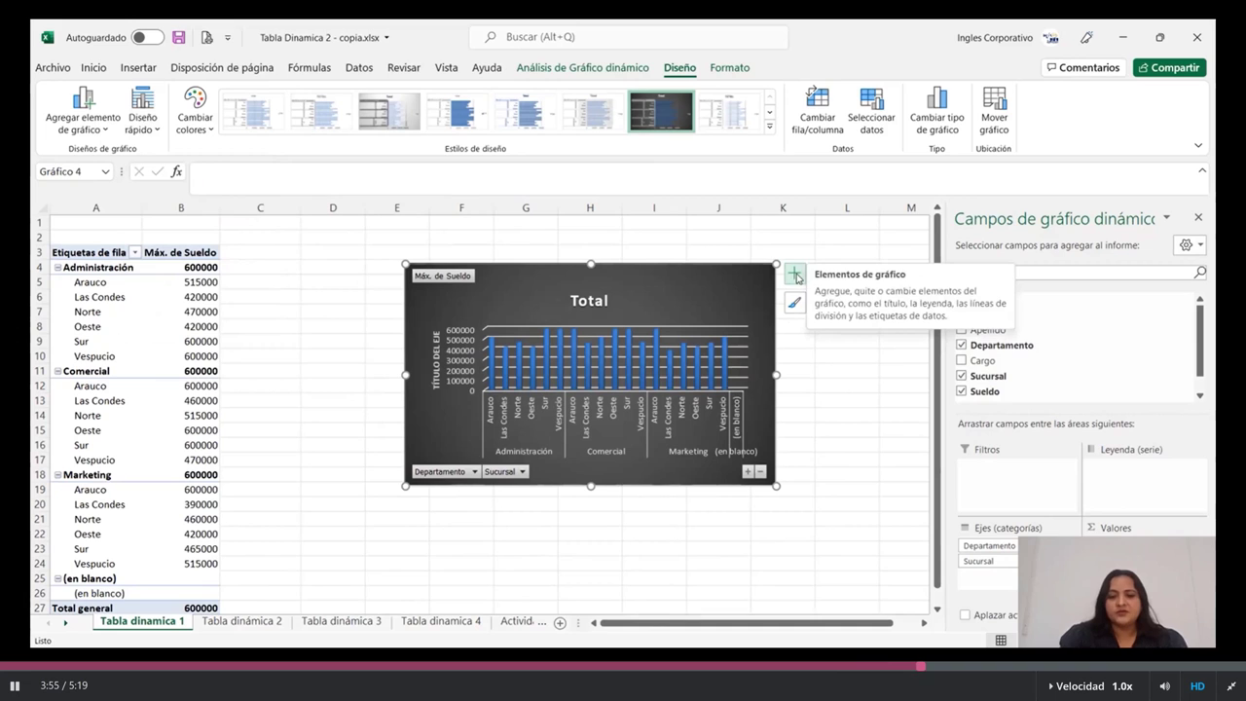
{"action": "left_click", "coordinate": [794, 275]}
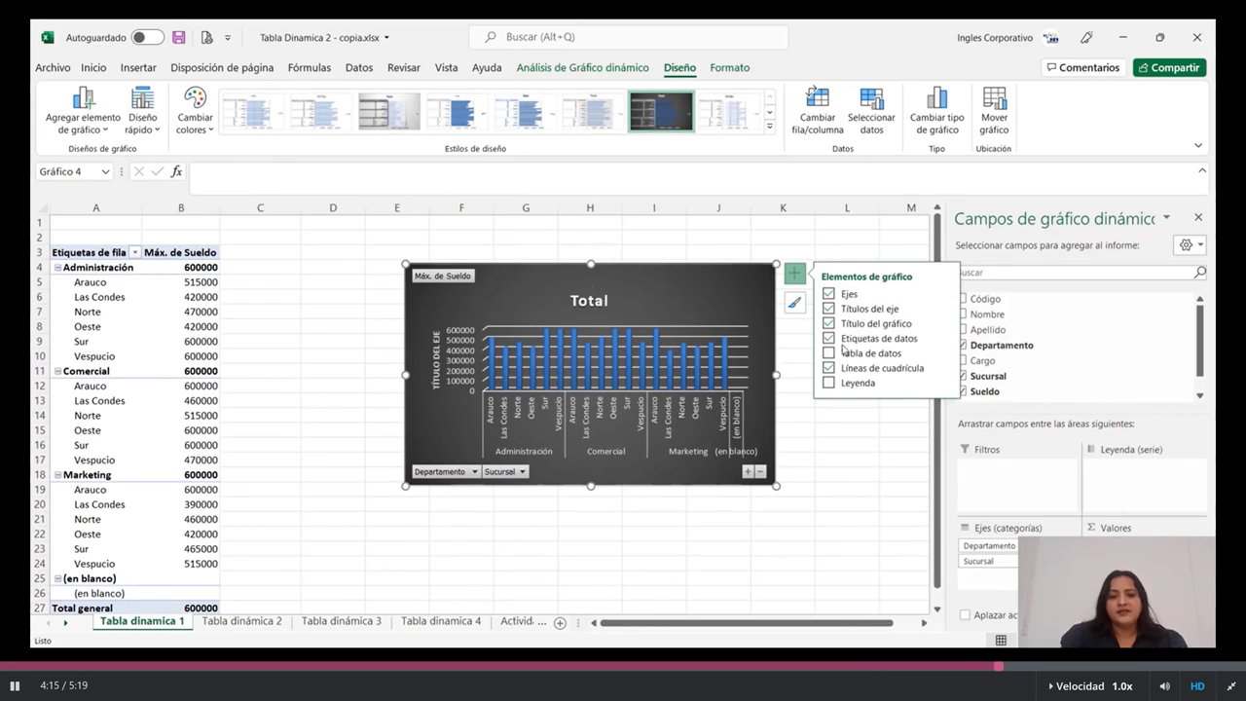
{"action": "left_click", "coordinate": [831, 449]}
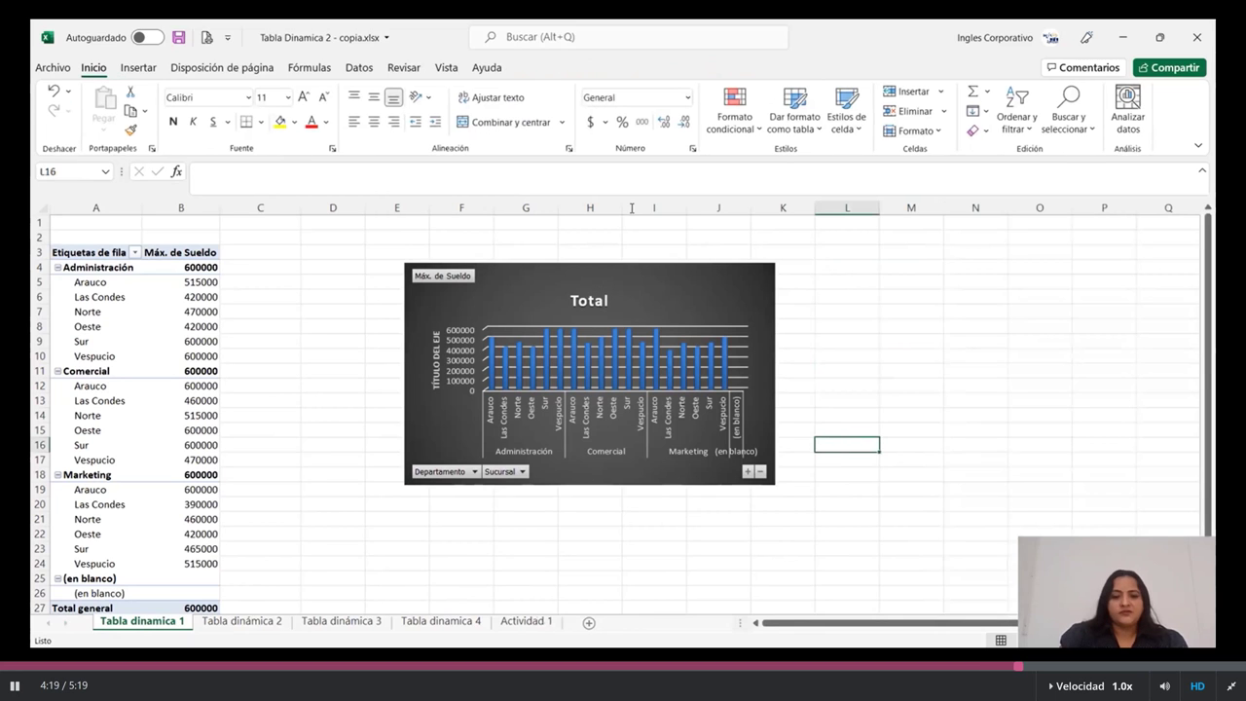
- Apply the solid orange theme shape style from the gallery's second row to the pivot chart area
{"action": "left_click", "coordinate": [685, 286]}
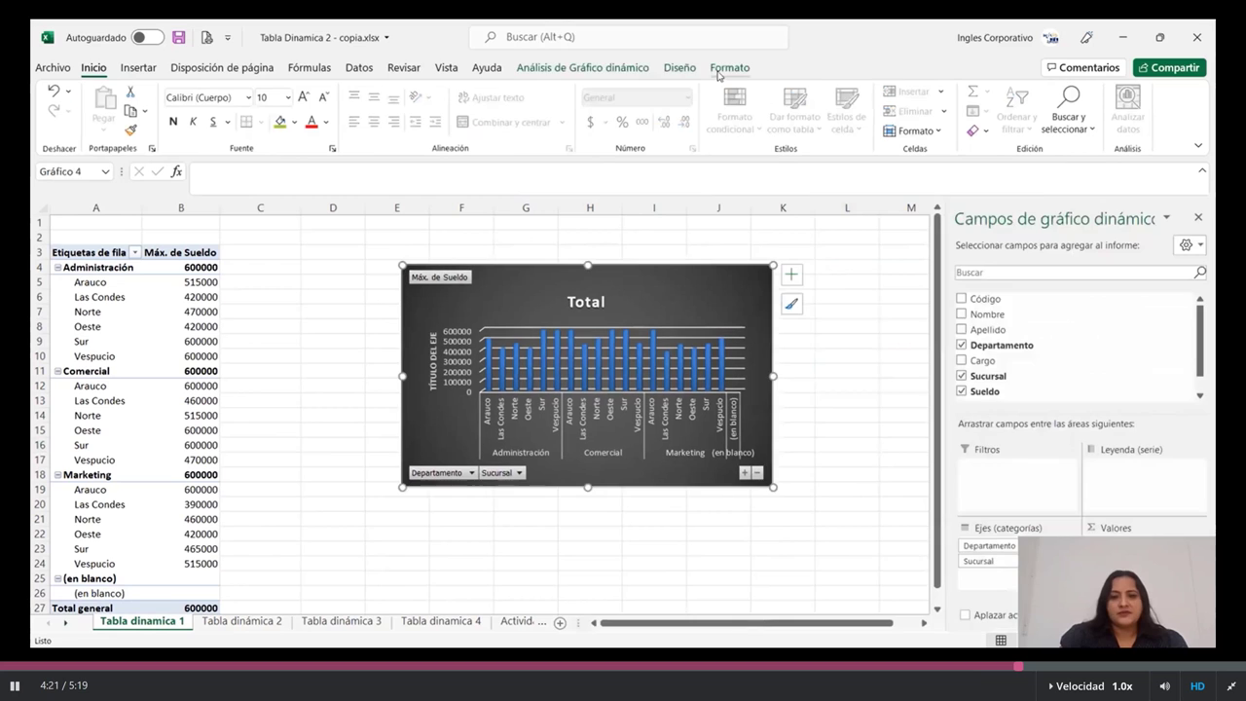
{"action": "left_click", "coordinate": [720, 69]}
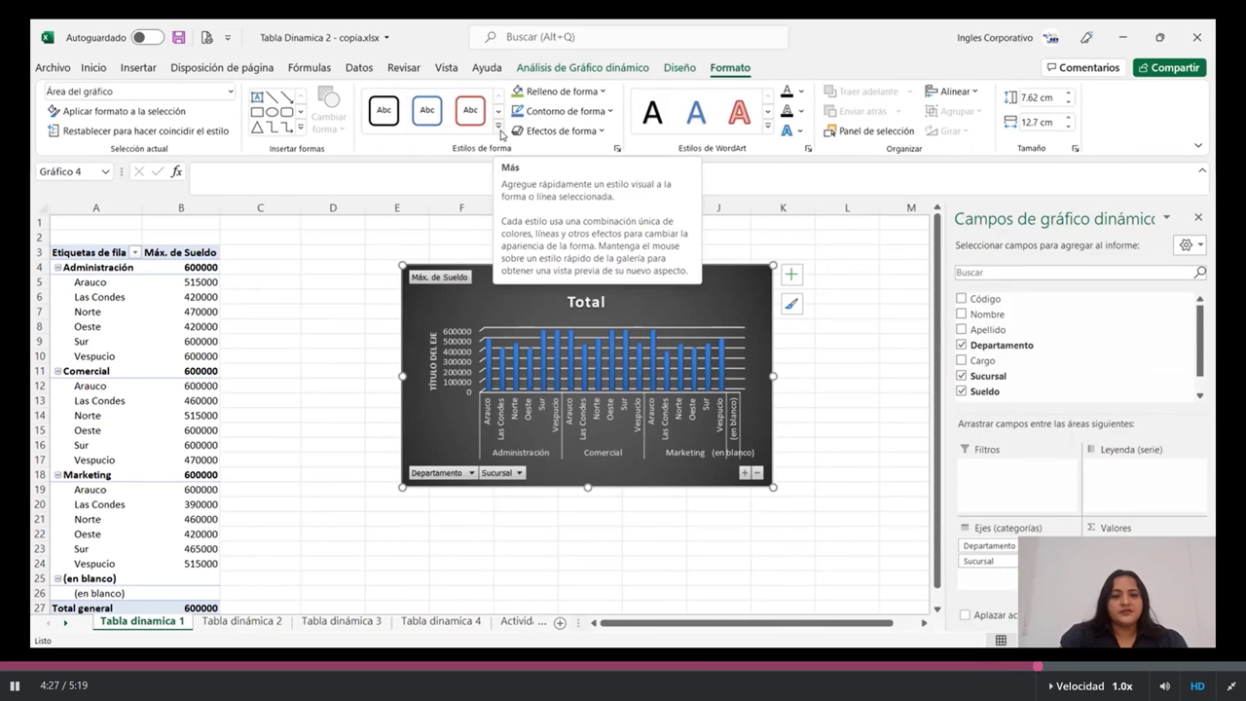
{"action": "left_click", "coordinate": [499, 127]}
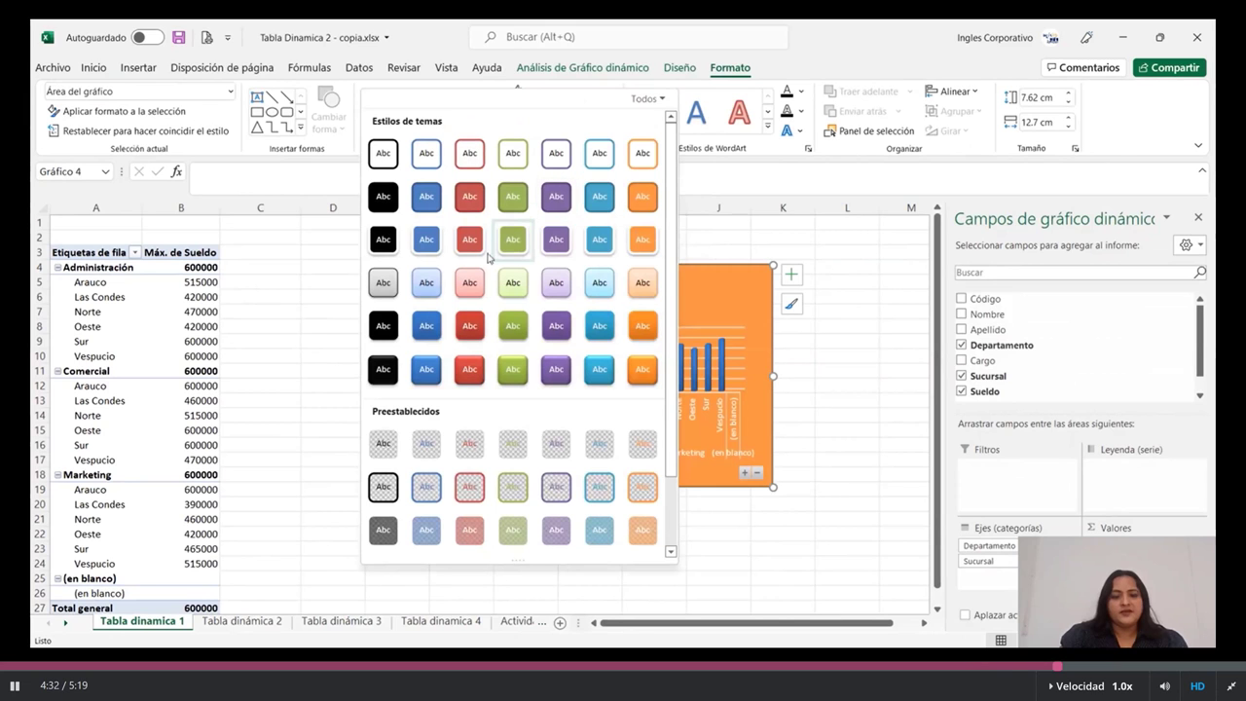
{"action": "left_click", "coordinate": [642, 197]}
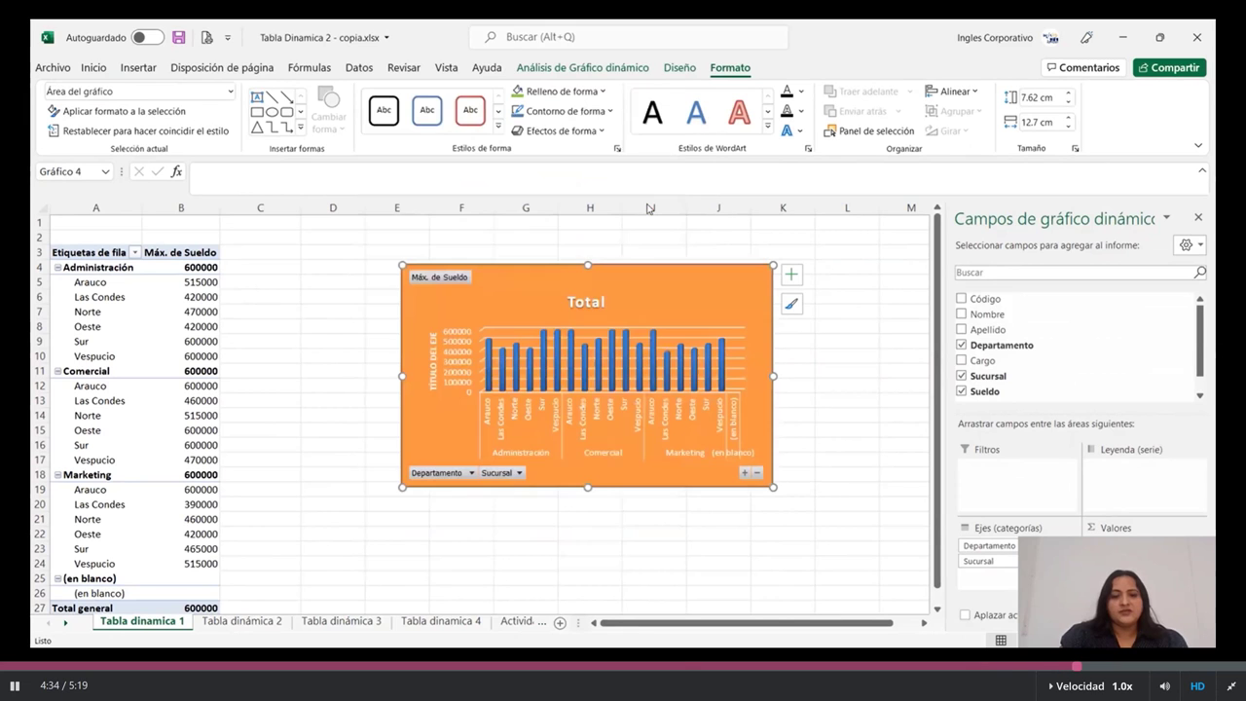
{"action": "left_click", "coordinate": [867, 368]}
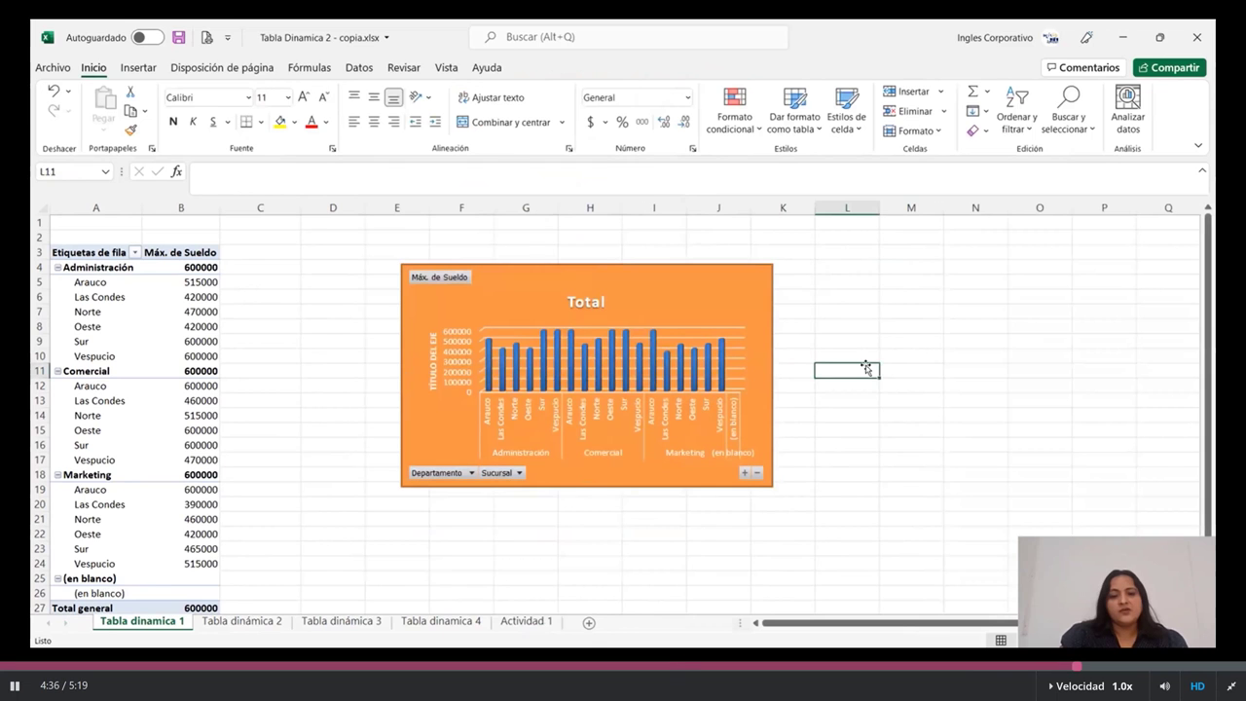
- Examine the shape style gallery and the shape fill options, including textures, available for the pivot chart area
{"action": "left_click", "coordinate": [544, 279]}
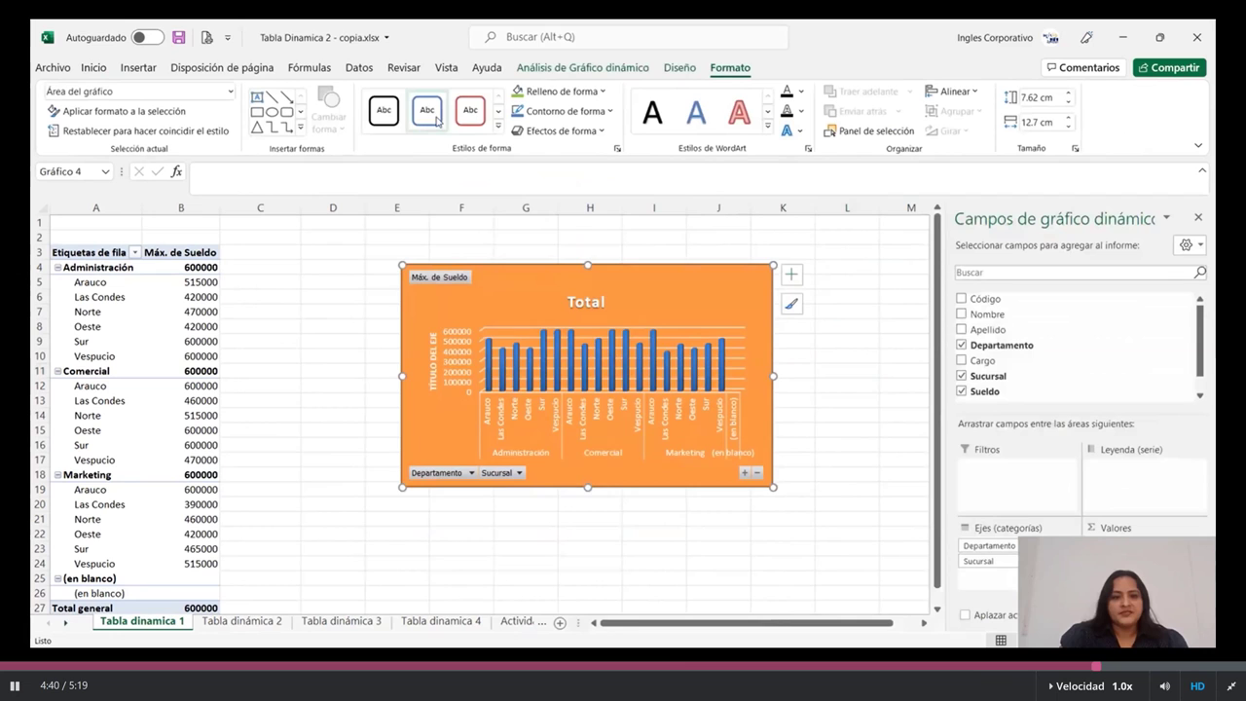
{"action": "left_click", "coordinate": [497, 126]}
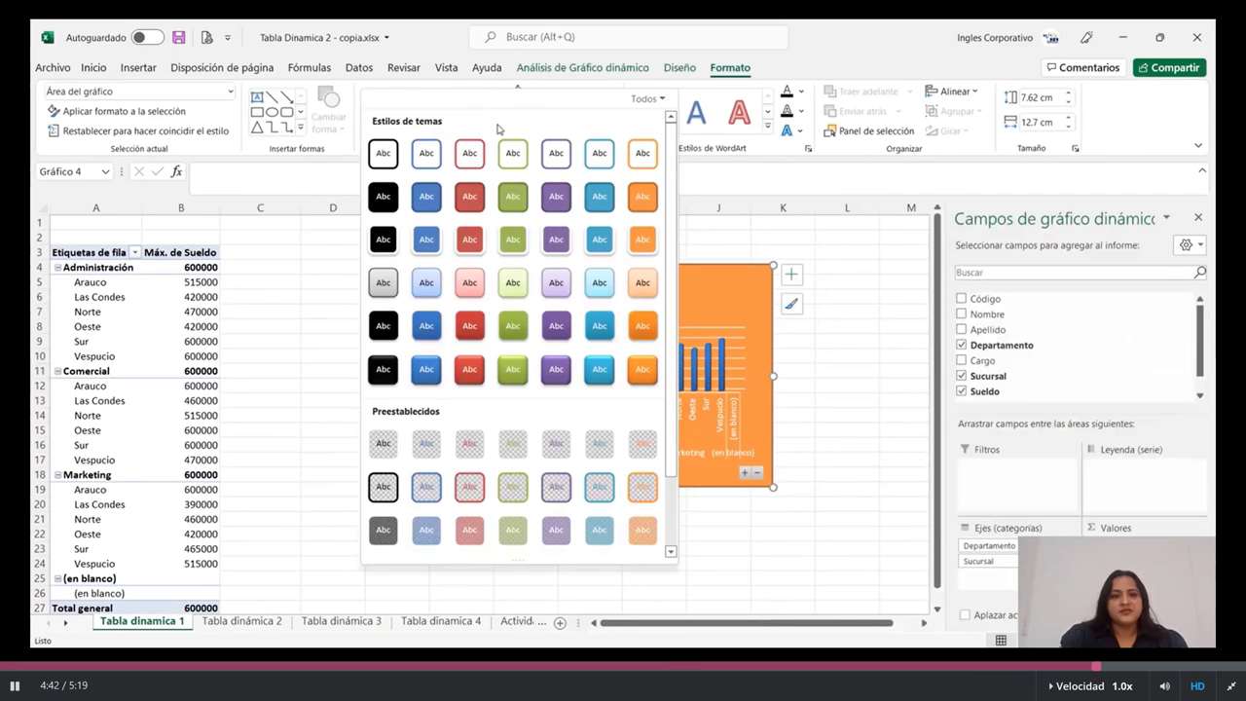
{"action": "key", "text": "Escape"}
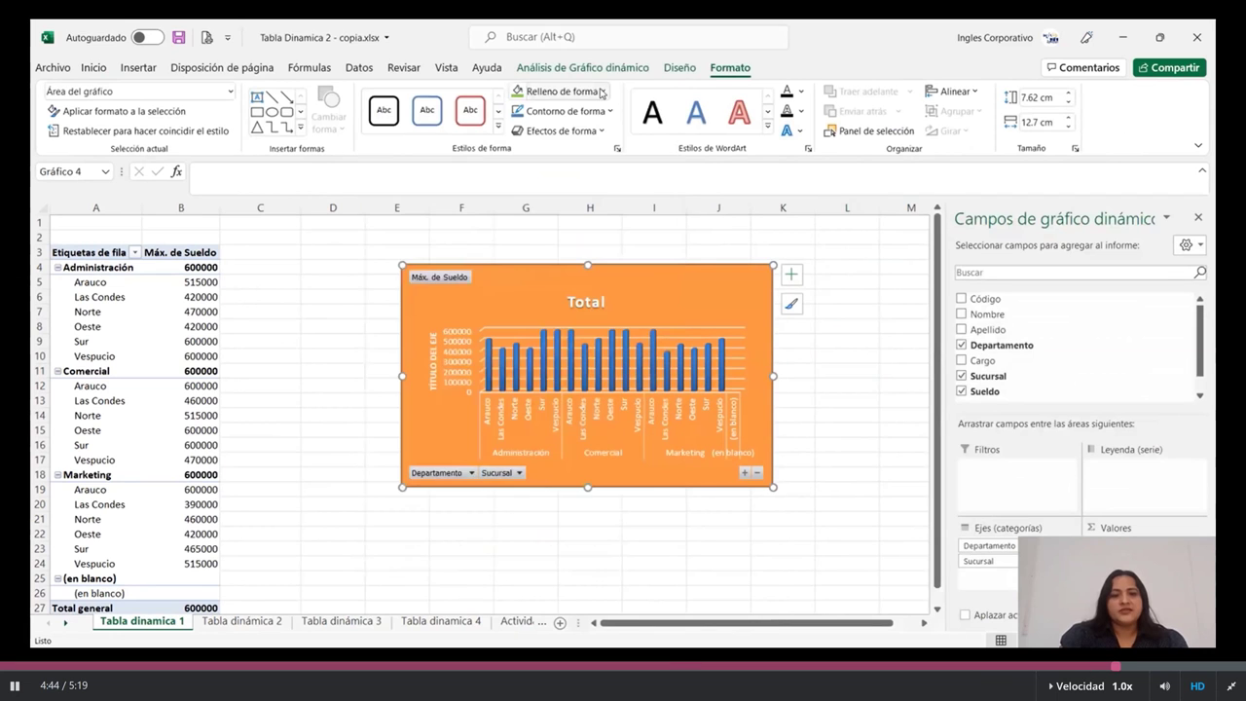
{"action": "left_click", "coordinate": [602, 92]}
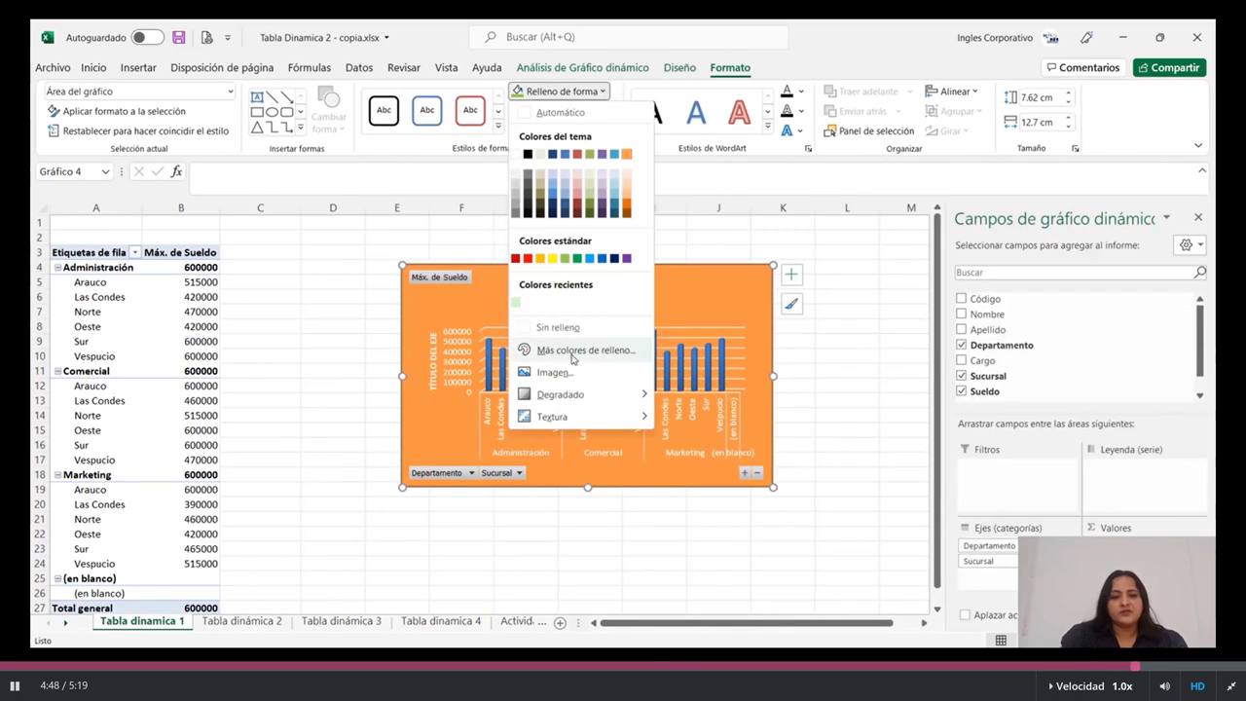
{"action": "left_click", "coordinate": [555, 418]}
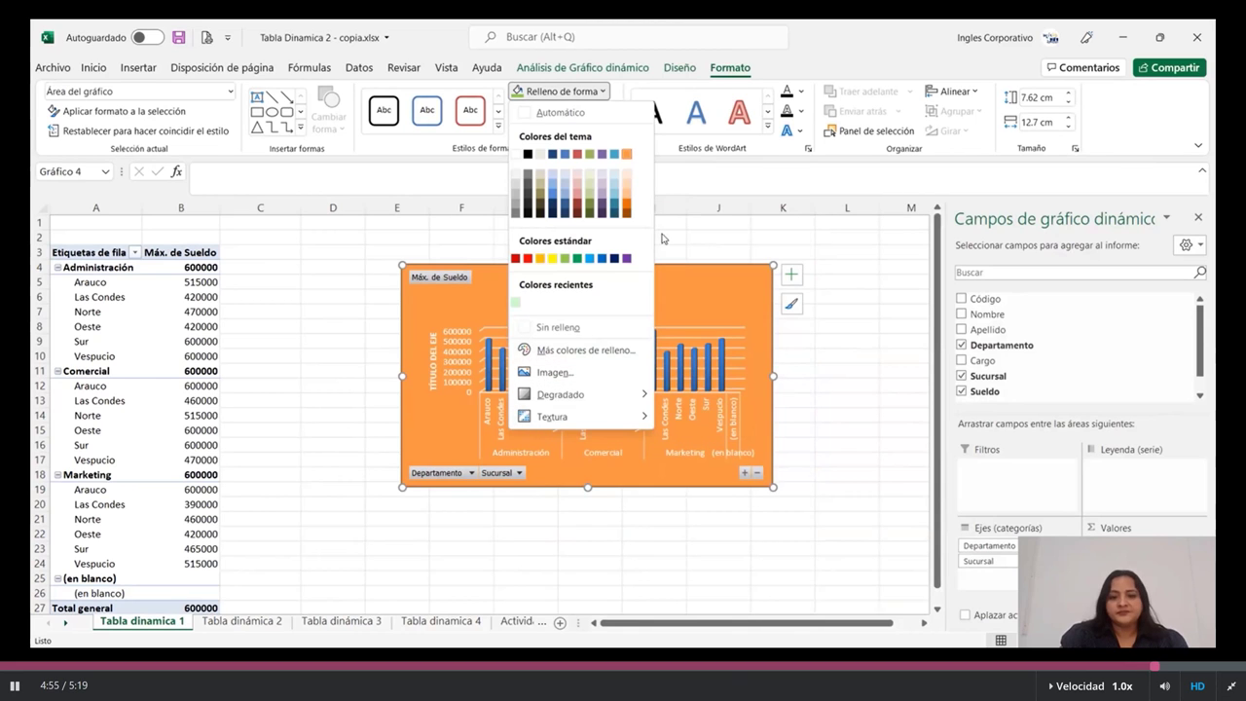
{"action": "left_click", "coordinate": [547, 299]}
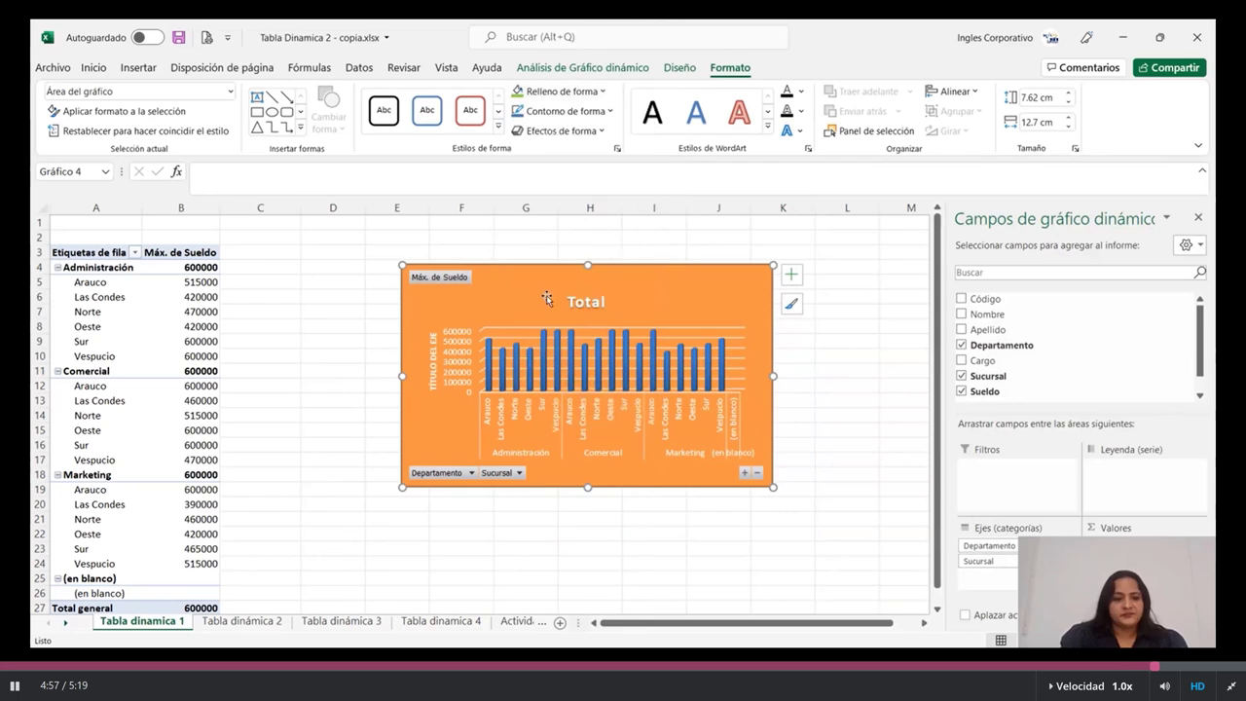
{"action": "scroll", "coordinate": [581, 406], "scroll_direction": "down", "scroll_amount": 2}
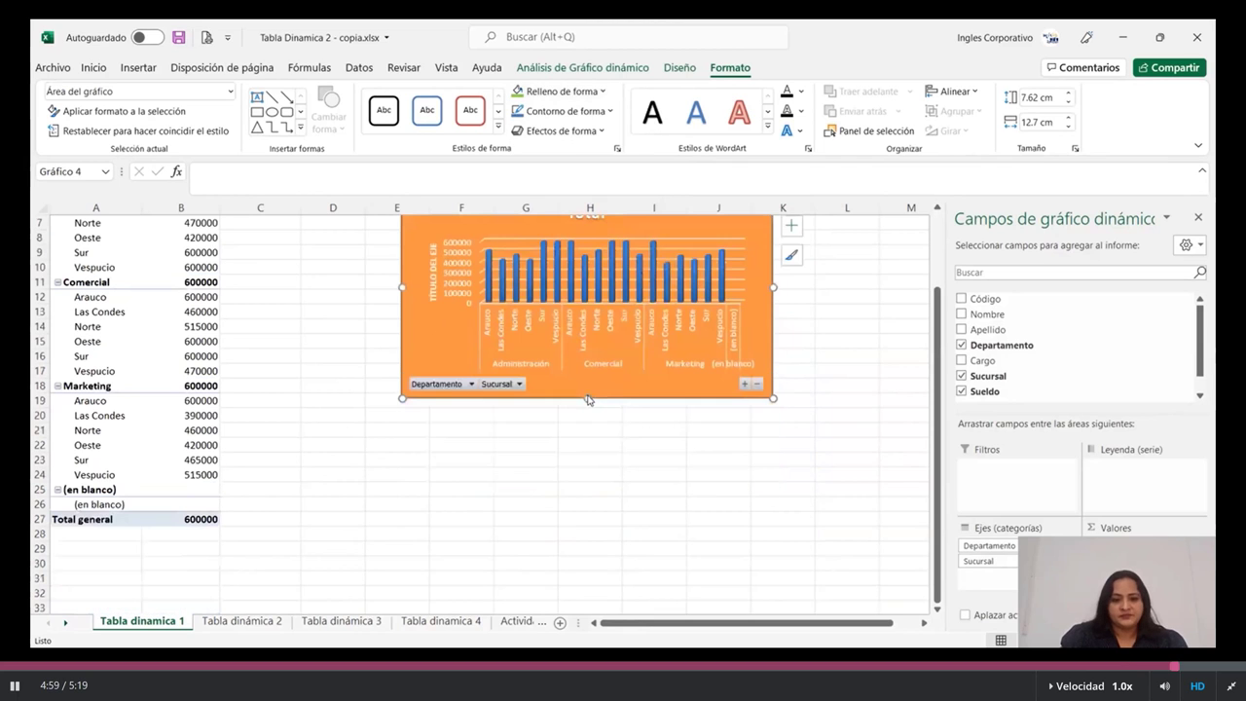
{"action": "scroll", "coordinate": [588, 399], "scroll_direction": "up", "scroll_amount": 2}
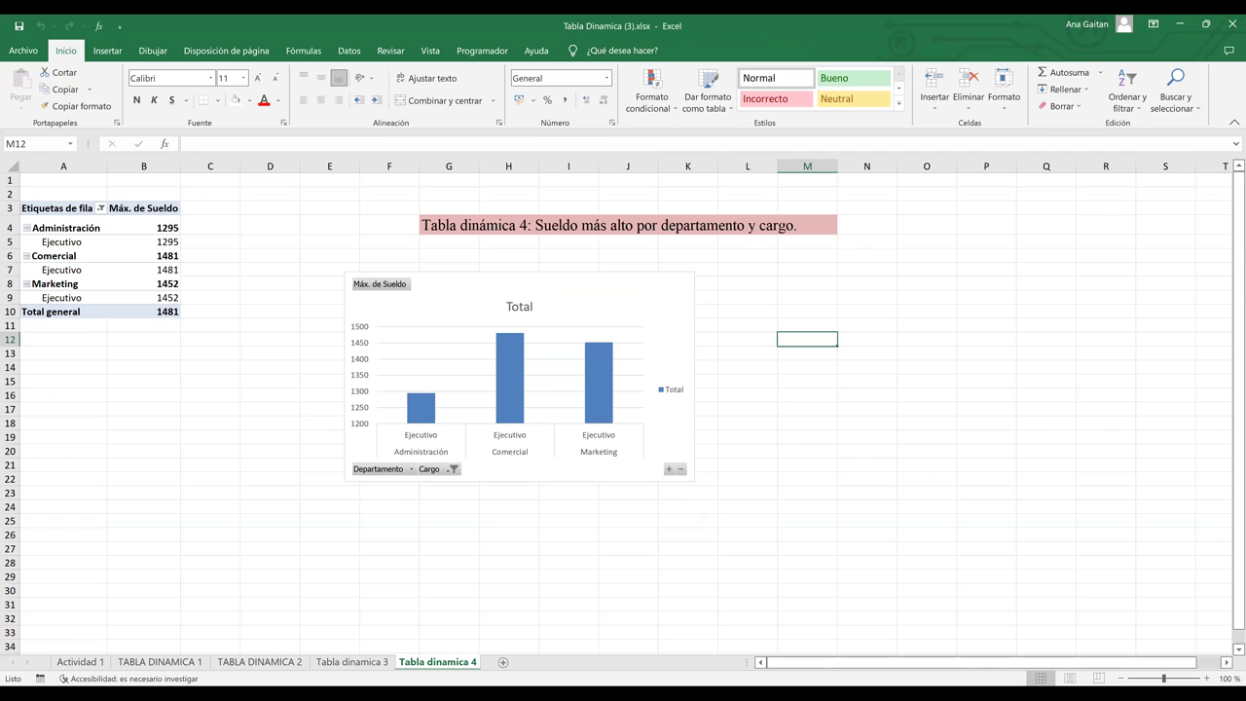
- Look through the pivot table sheets of the Tabla Dinamica (3) workbook, including the chart on Tabla dinamica 4
{"action": "left_click", "coordinate": [840, 432]}
{"action": "left_click", "coordinate": [160, 662]}
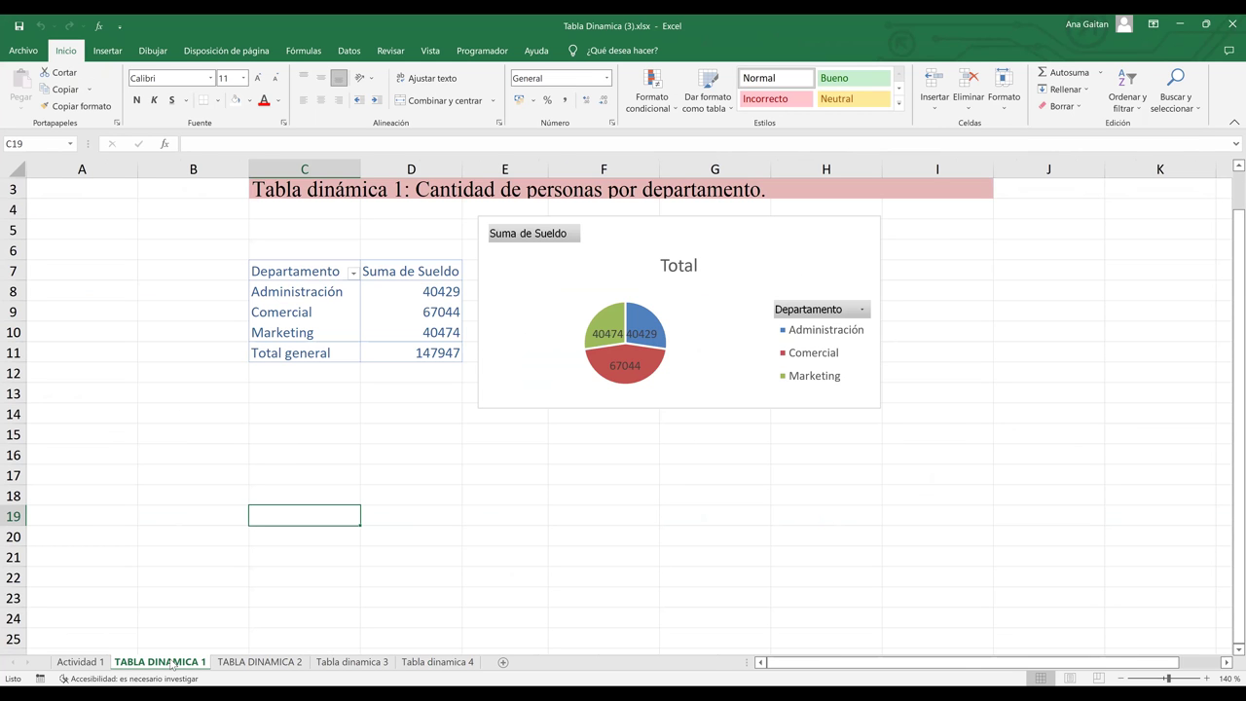
{"action": "left_click", "coordinate": [252, 662]}
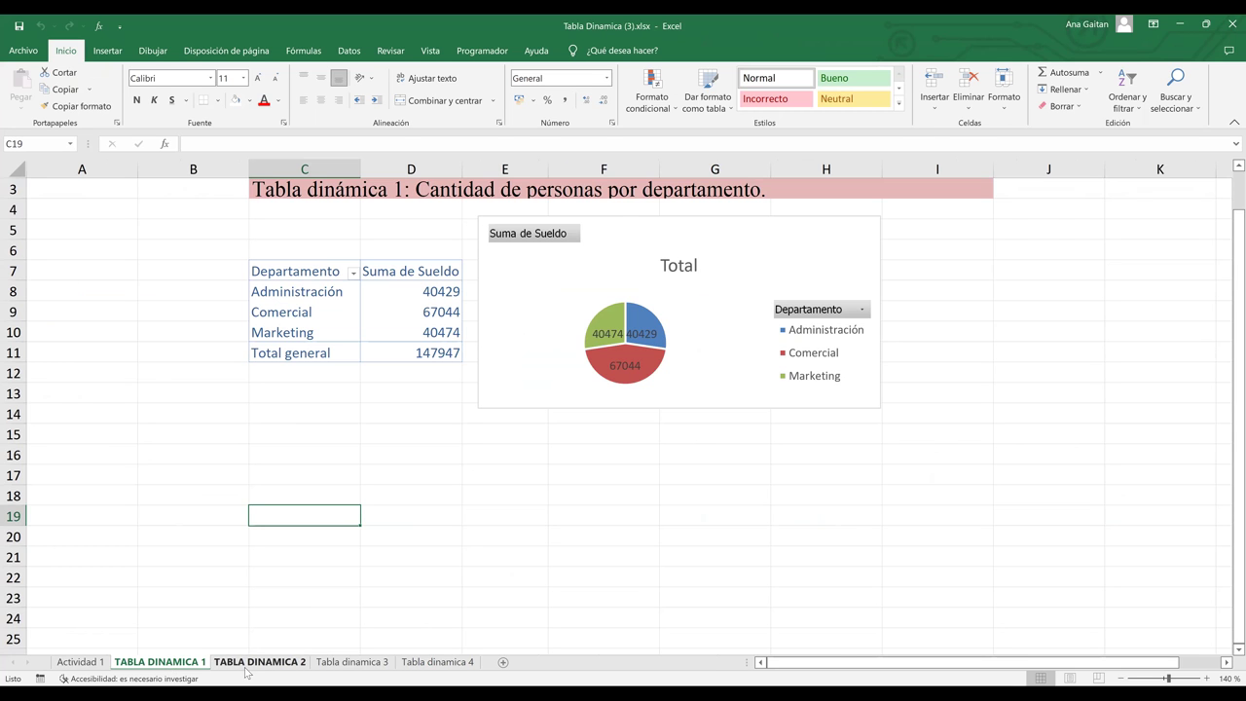
{"action": "left_click", "coordinate": [354, 664]}
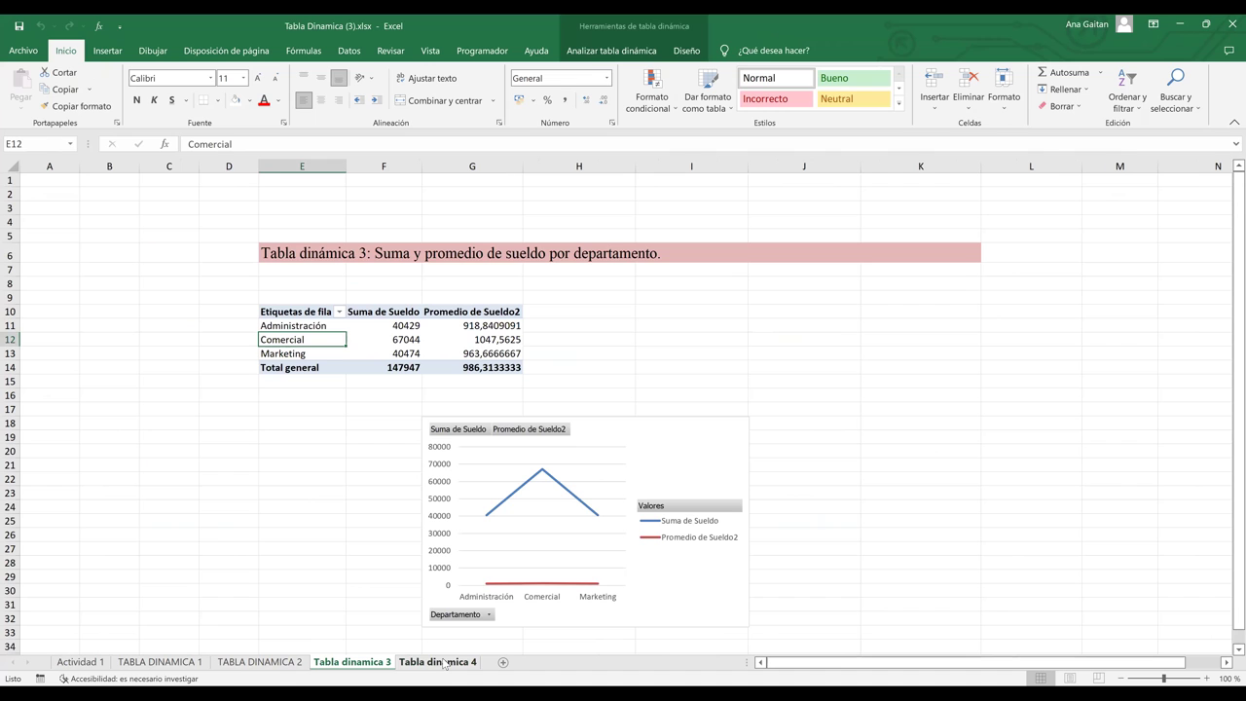
{"action": "left_click", "coordinate": [444, 663]}
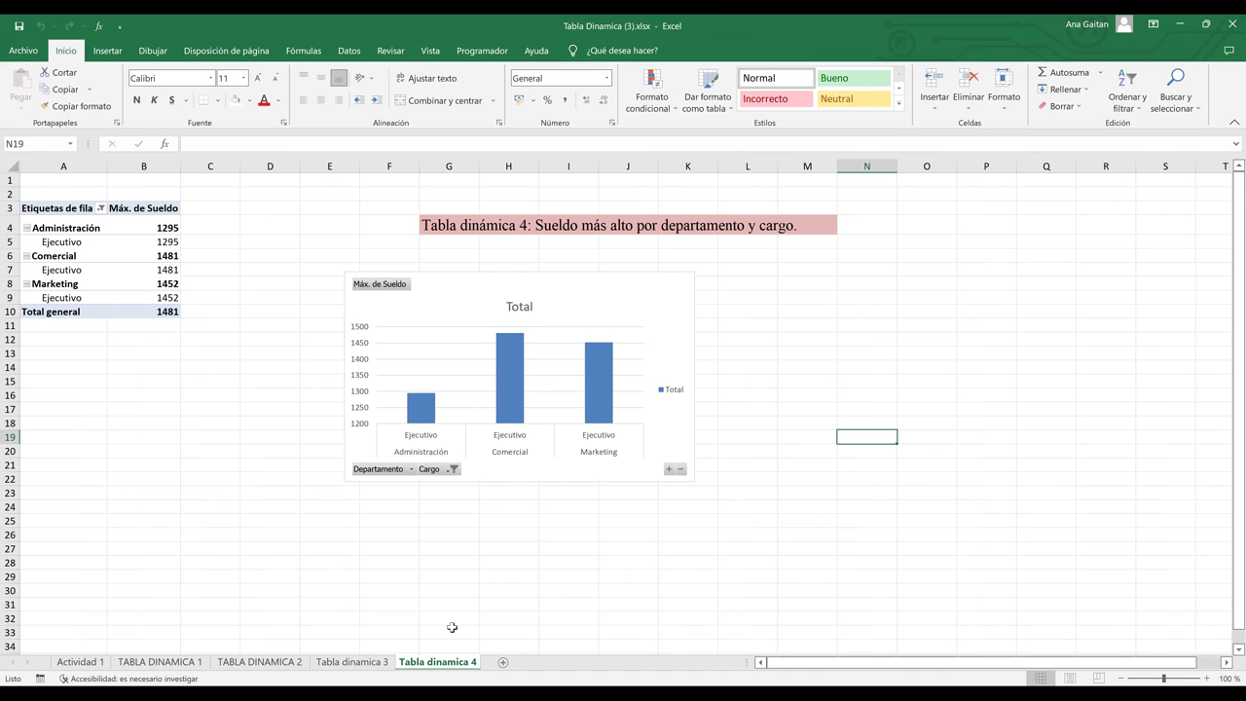
{"action": "scroll", "coordinate": [452, 627], "scroll_direction": "up", "scroll_amount": 6}
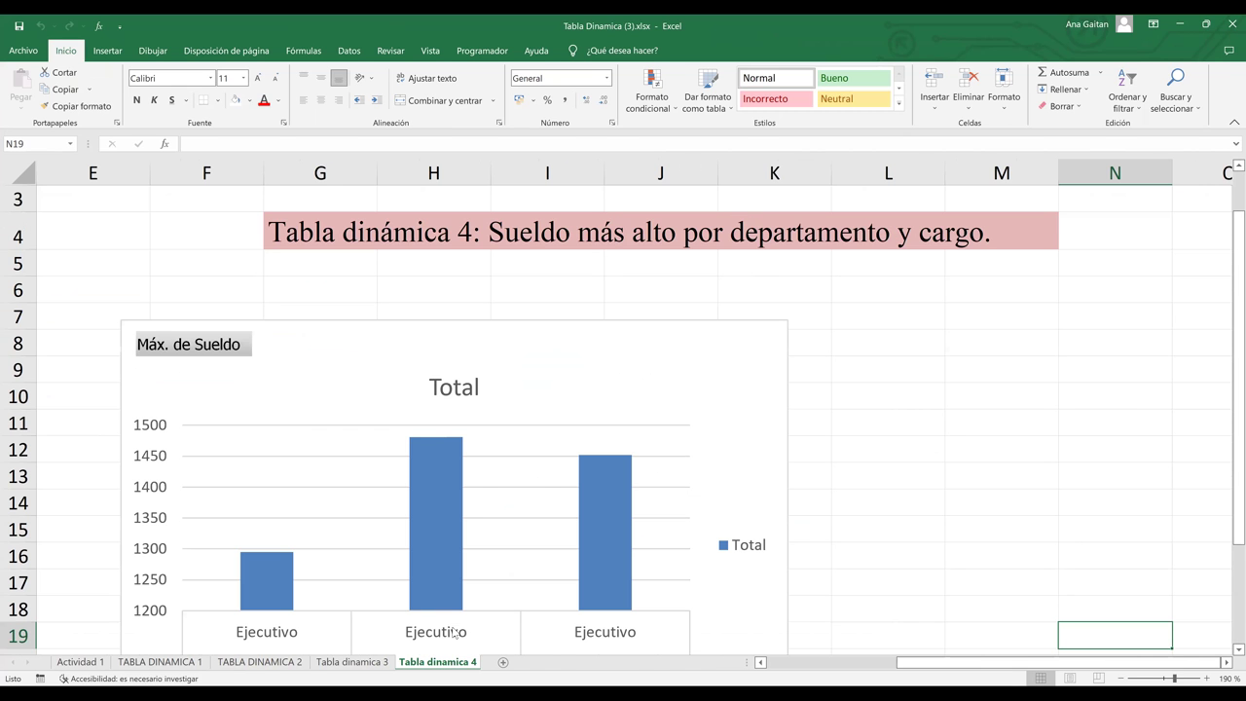
{"action": "scroll", "coordinate": [453, 630], "scroll_direction": "down", "scroll_amount": 2}
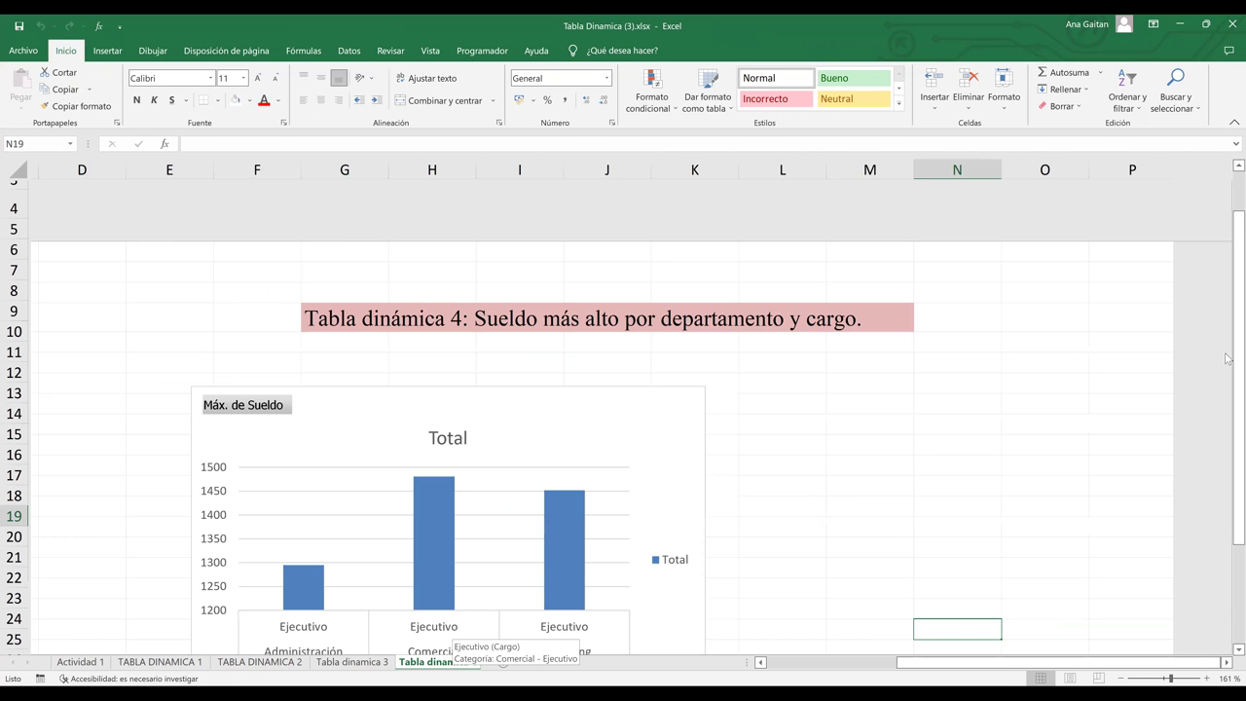
{"action": "scroll", "coordinate": [1226, 358], "scroll_direction": "down", "scroll_amount": 1}
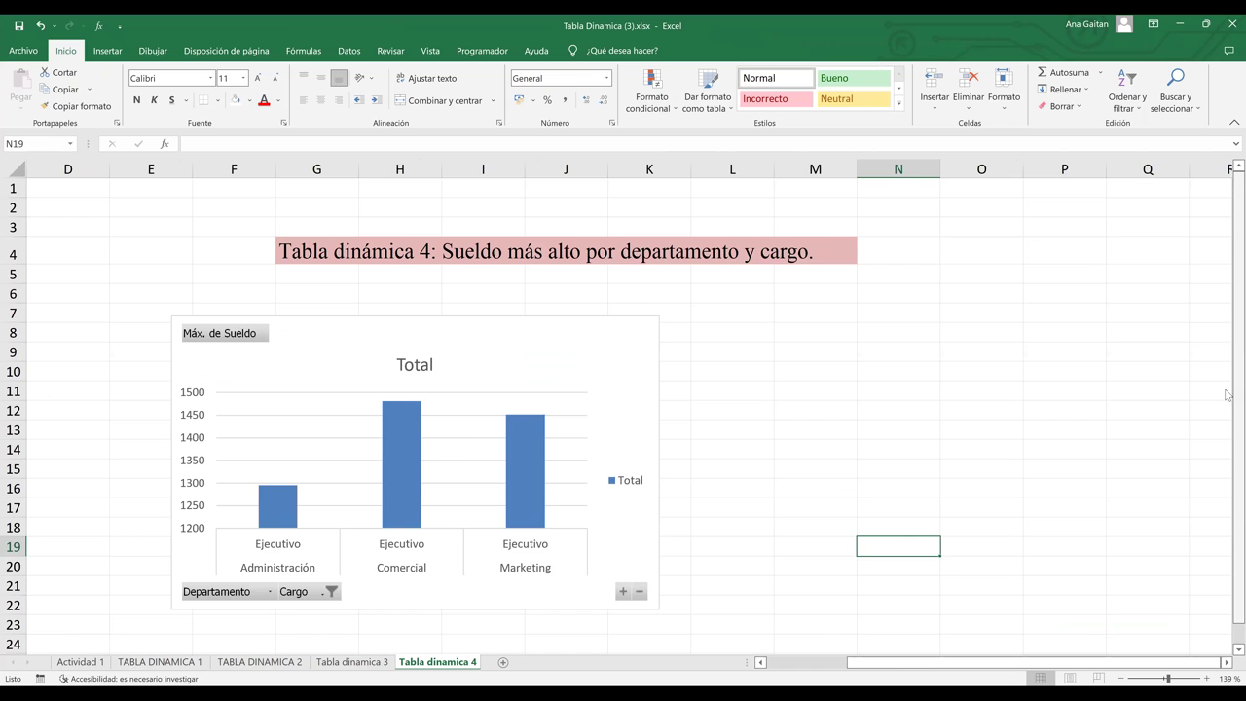
- Move the pie chart on the TABLA DINAMICA 1 sheet a little farther to the right of the pivot table
{"action": "left_click", "coordinate": [181, 662]}
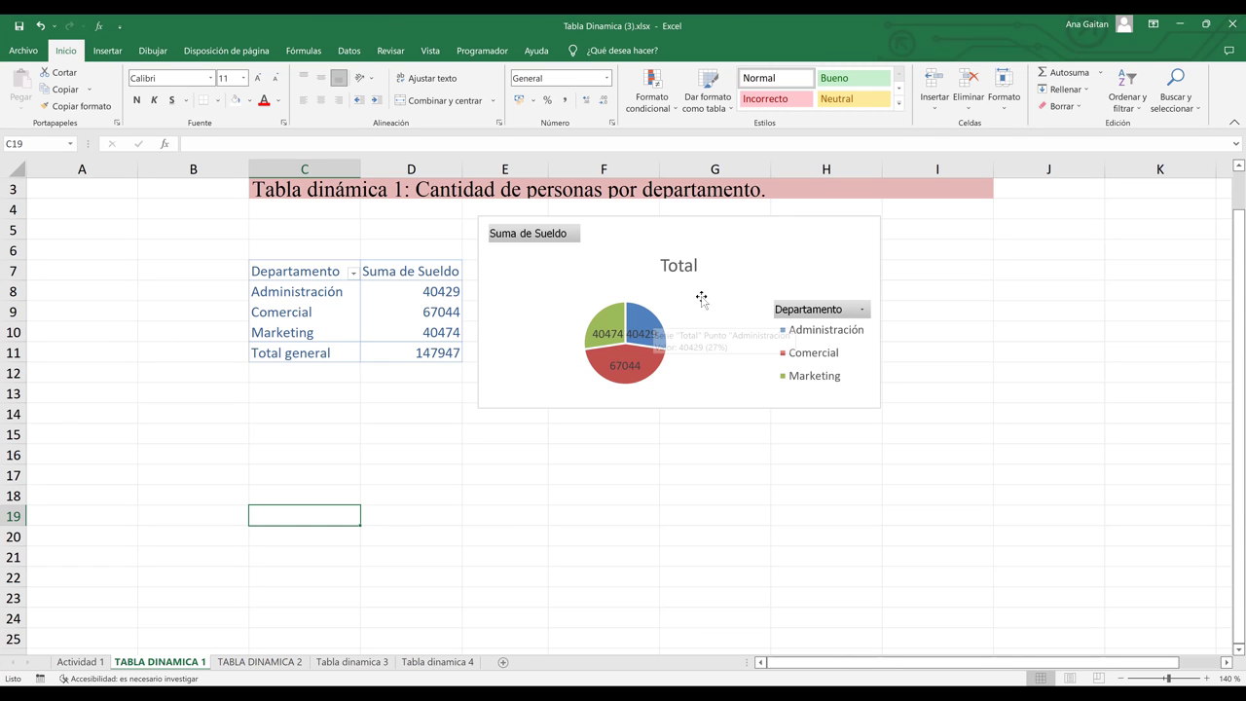
{"action": "left_click_drag", "start_coordinate": [761, 222], "coordinate": [790, 222]}
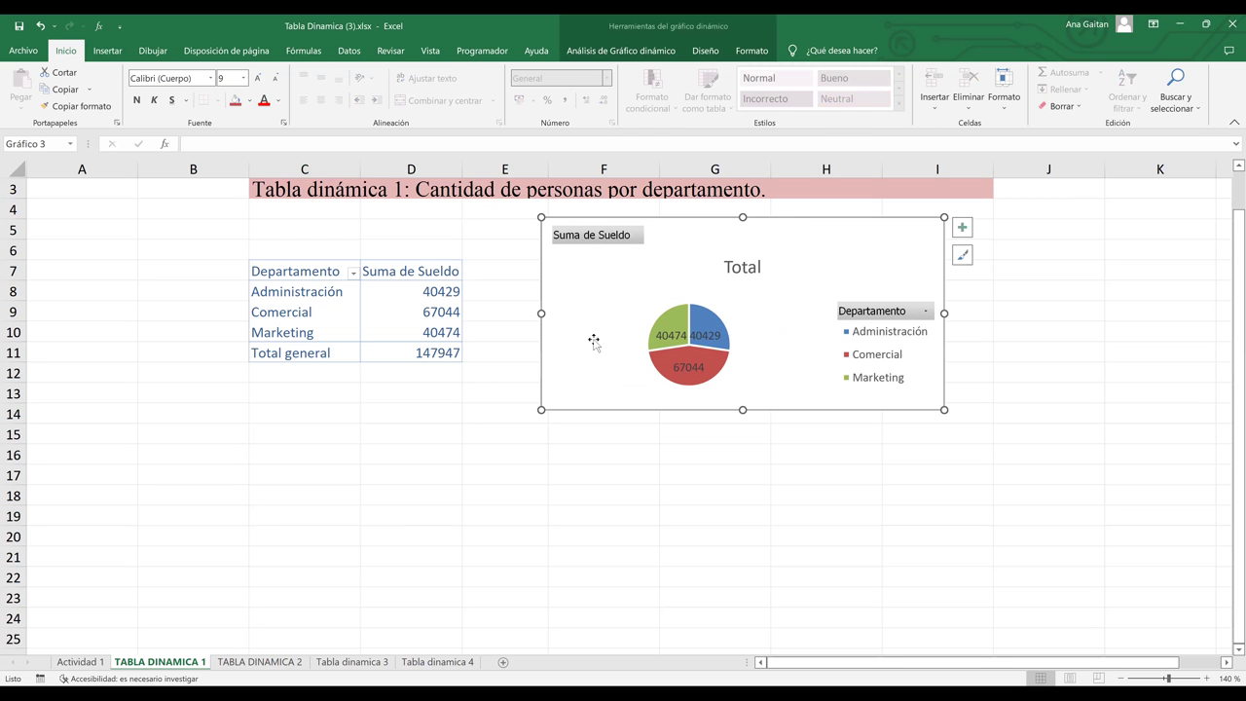
- Replace the pie chart's title on TABLA DINAMICA 1 with "Cantidad de personas por departamento"
{"action": "left_click", "coordinate": [755, 269]}
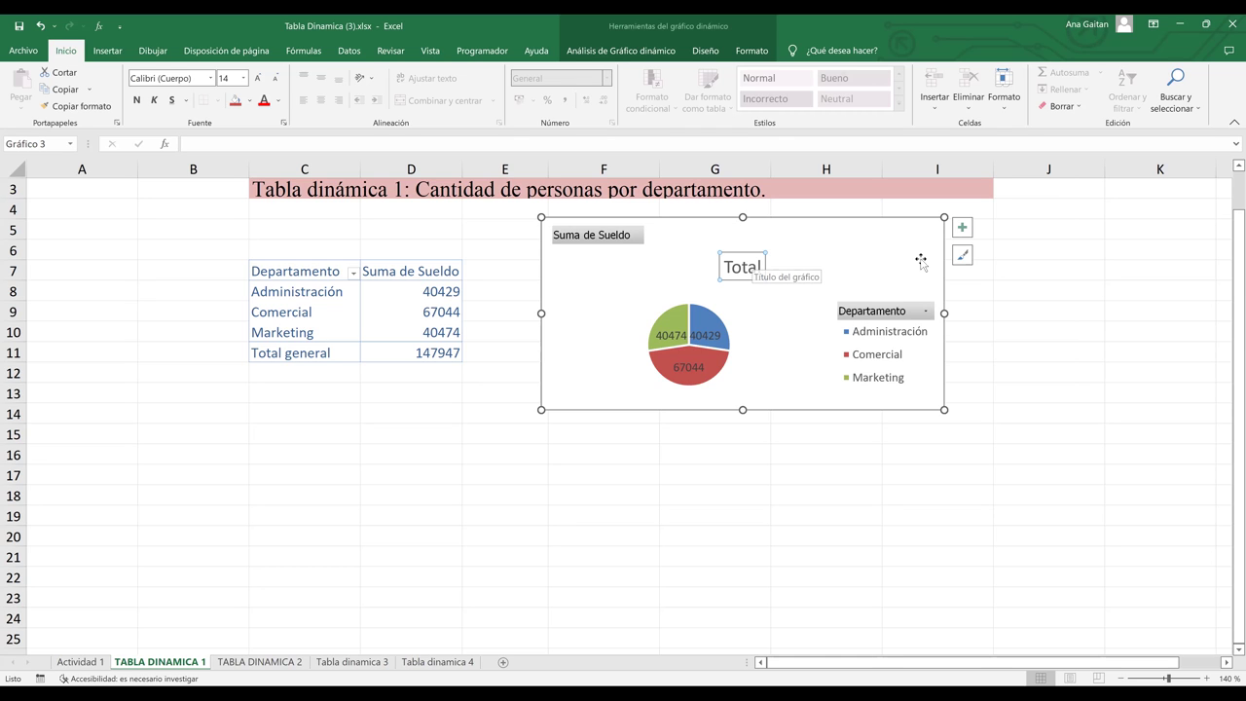
{"action": "left_click", "coordinate": [734, 268]}
{"action": "key", "text": "Delete"}
{"action": "key", "text": "Delete"}
{"action": "key", "text": "Delete"}
{"action": "key", "text": "Delete"}
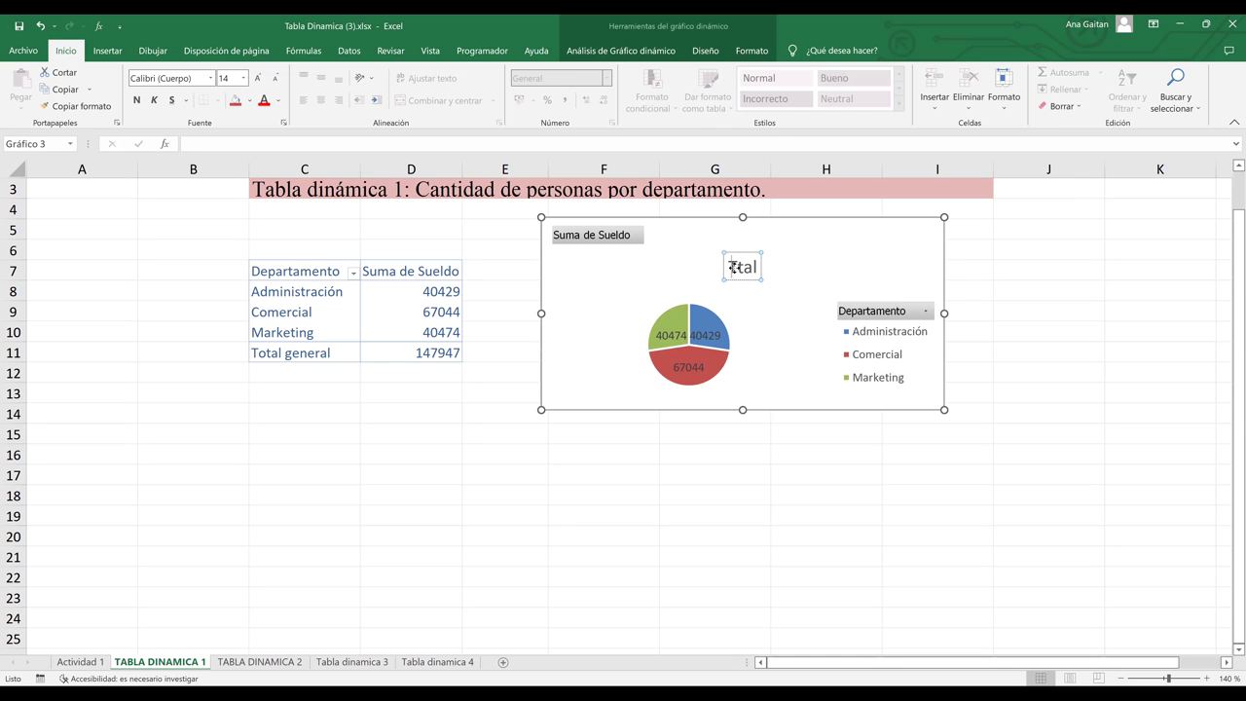
{"action": "key", "text": "BackSpace"}
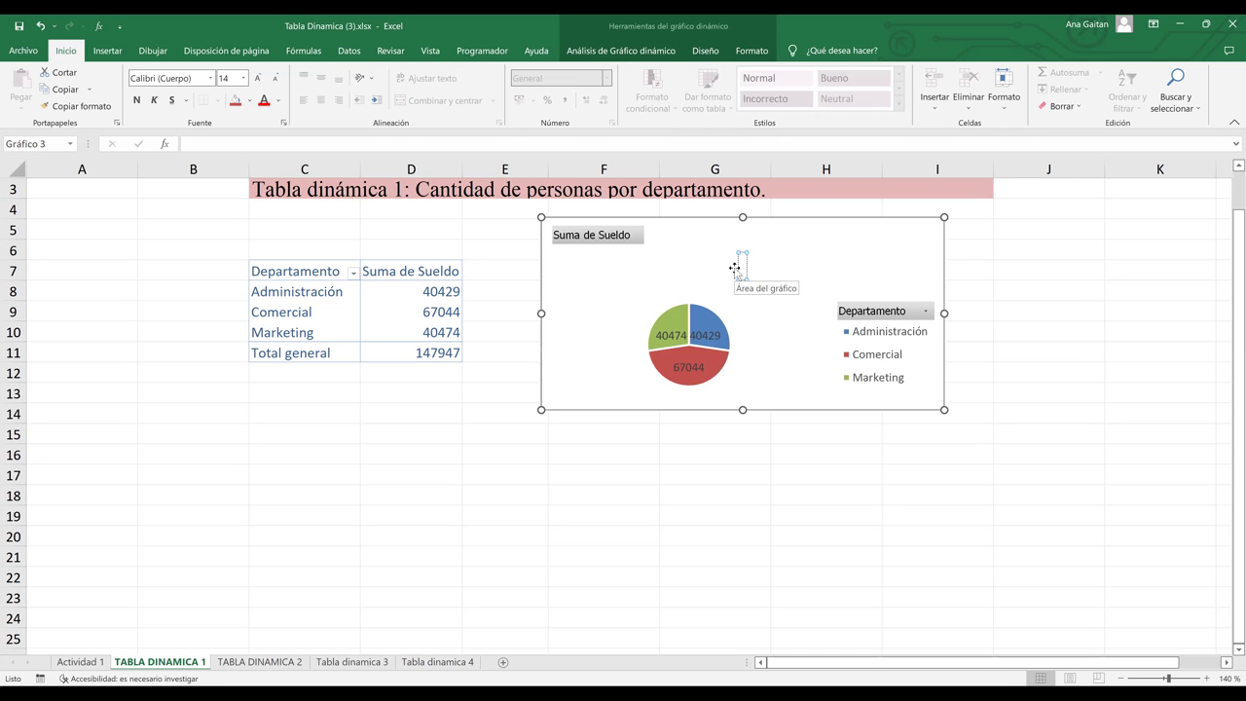
{"action": "type", "text": "Ca"}
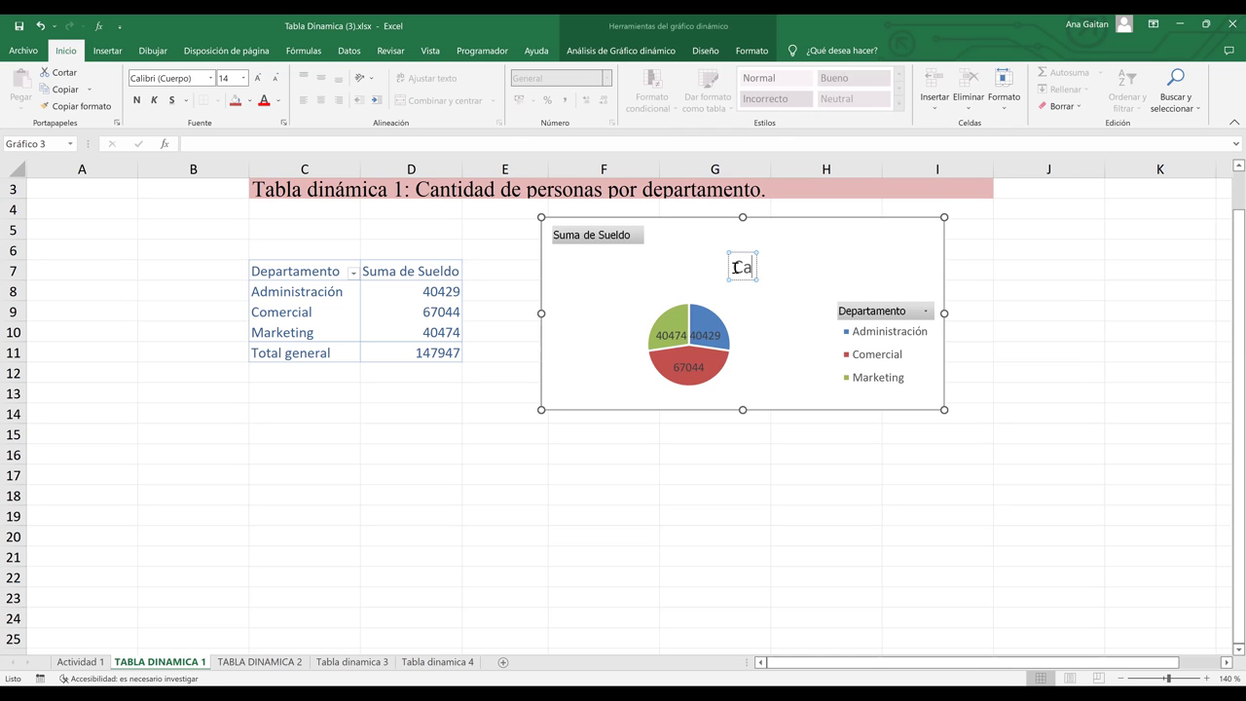
{"action": "type", "text": "ntidad de pers"}
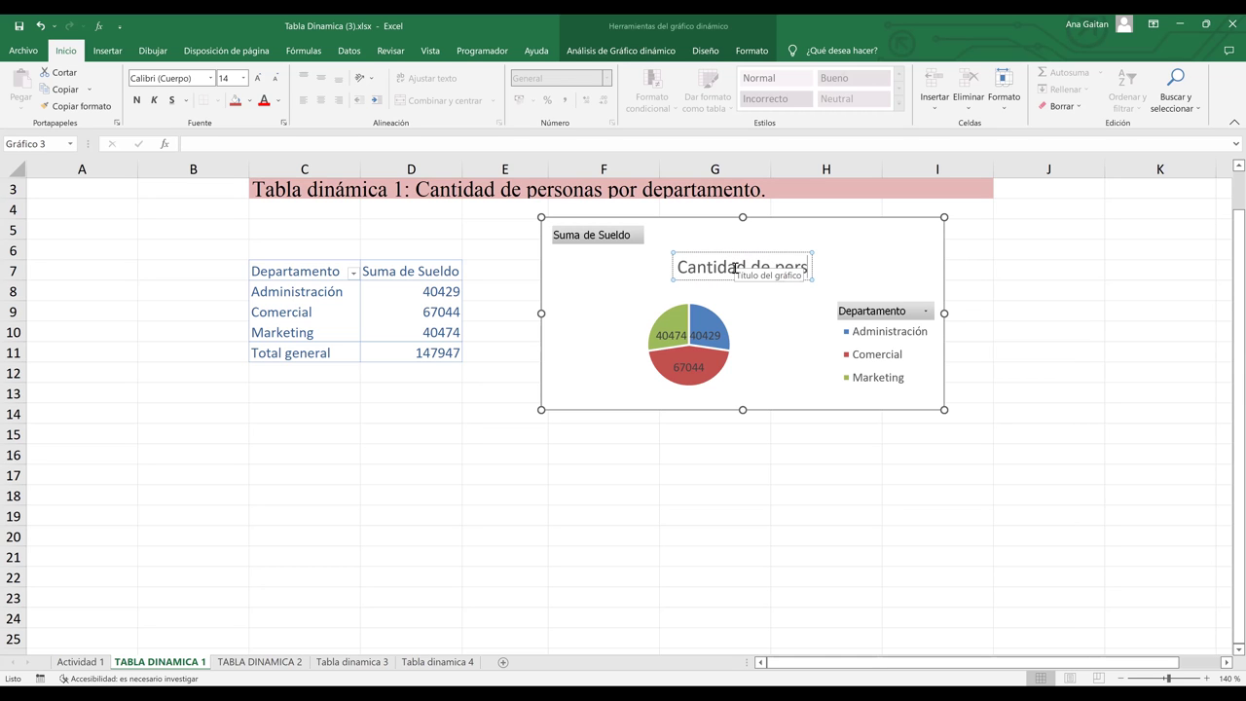
{"action": "type", "text": "onas por"}
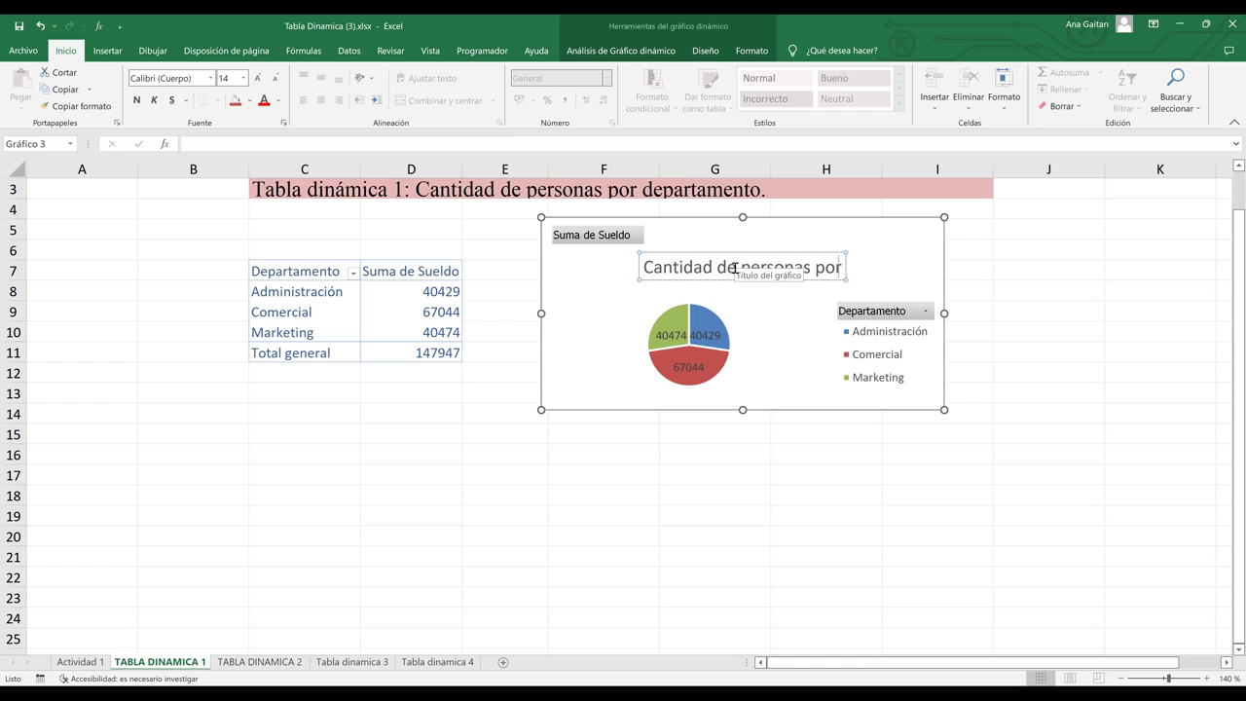
{"action": "type", "text": " departa"}
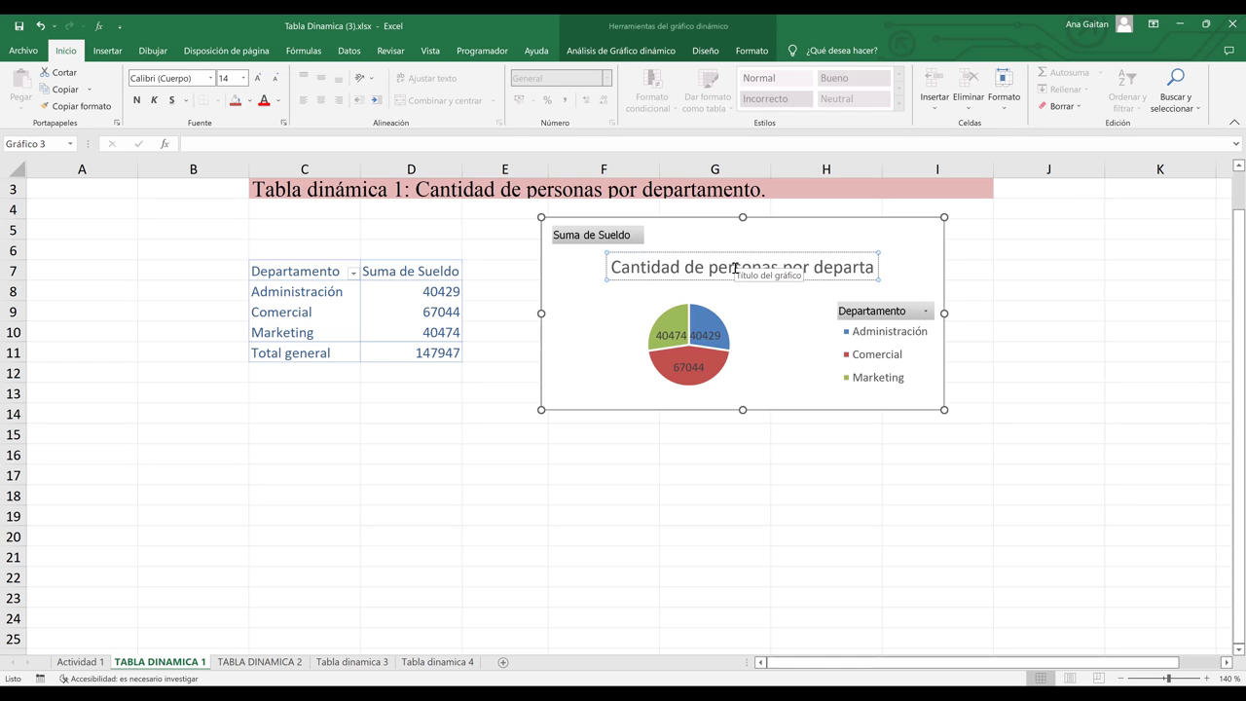
{"action": "type", "text": "mento"}
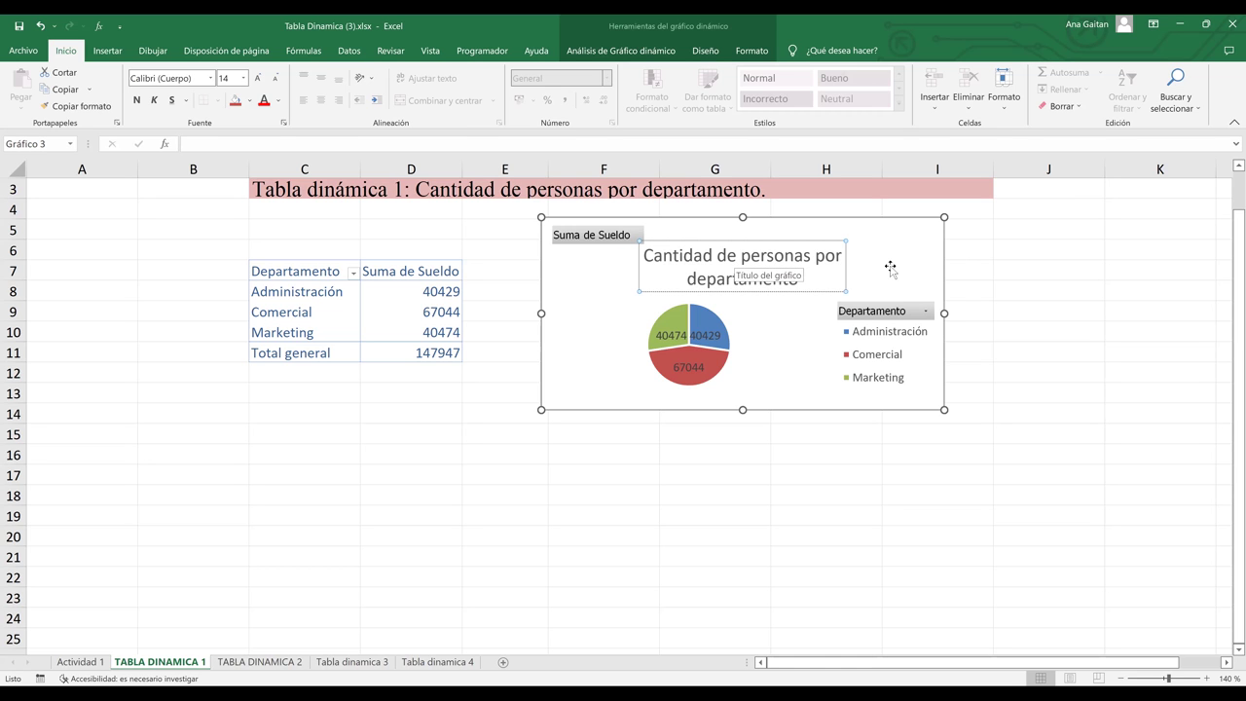
{"action": "left_click", "coordinate": [788, 314]}
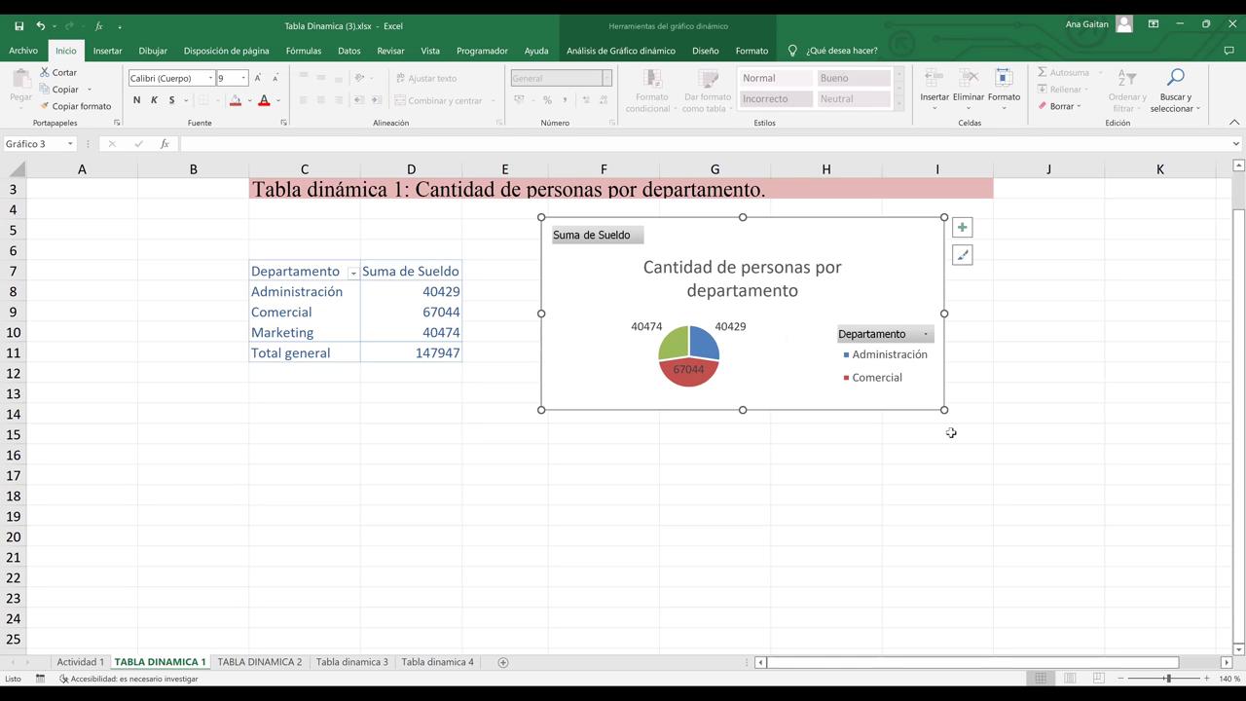
- Enlarge the pie chart so its lower-right corner reaches column K and row 16, and leave the chart area formatting closed
{"action": "double_click", "coordinate": [941, 395]}
{"action": "left_click_drag", "start_coordinate": [945, 410], "coordinate": [1027, 464]}
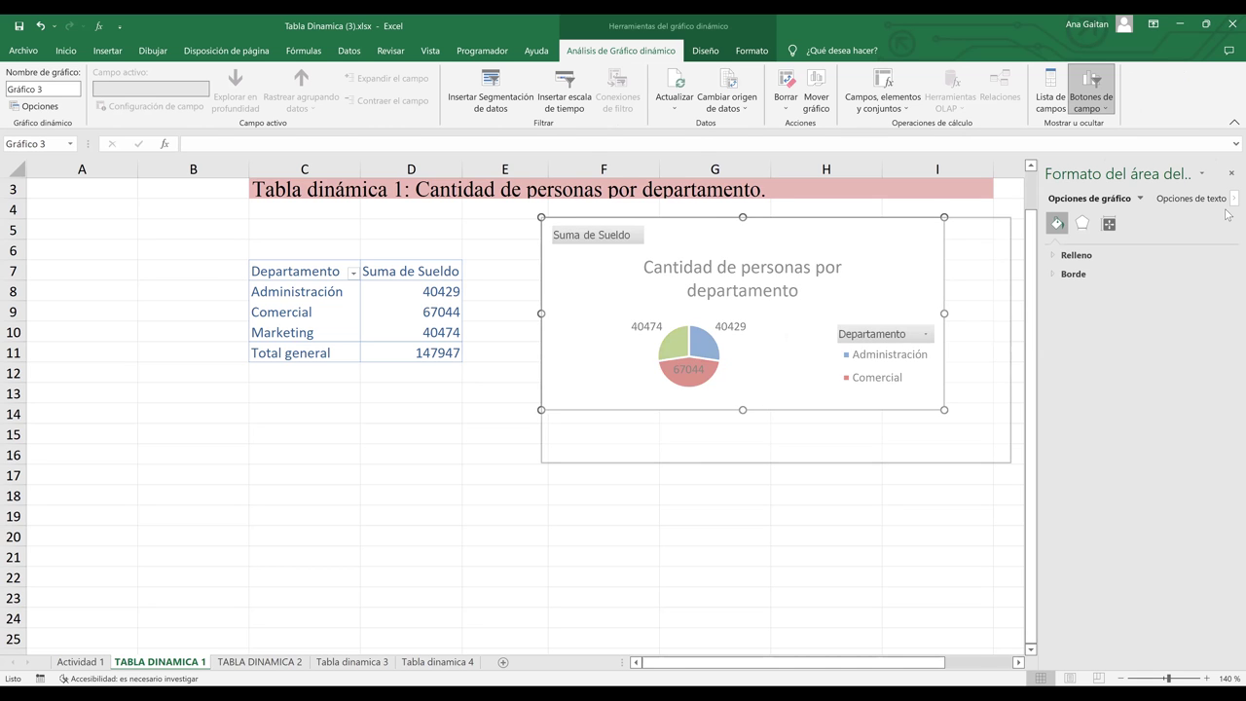
{"action": "left_click", "coordinate": [1229, 174]}
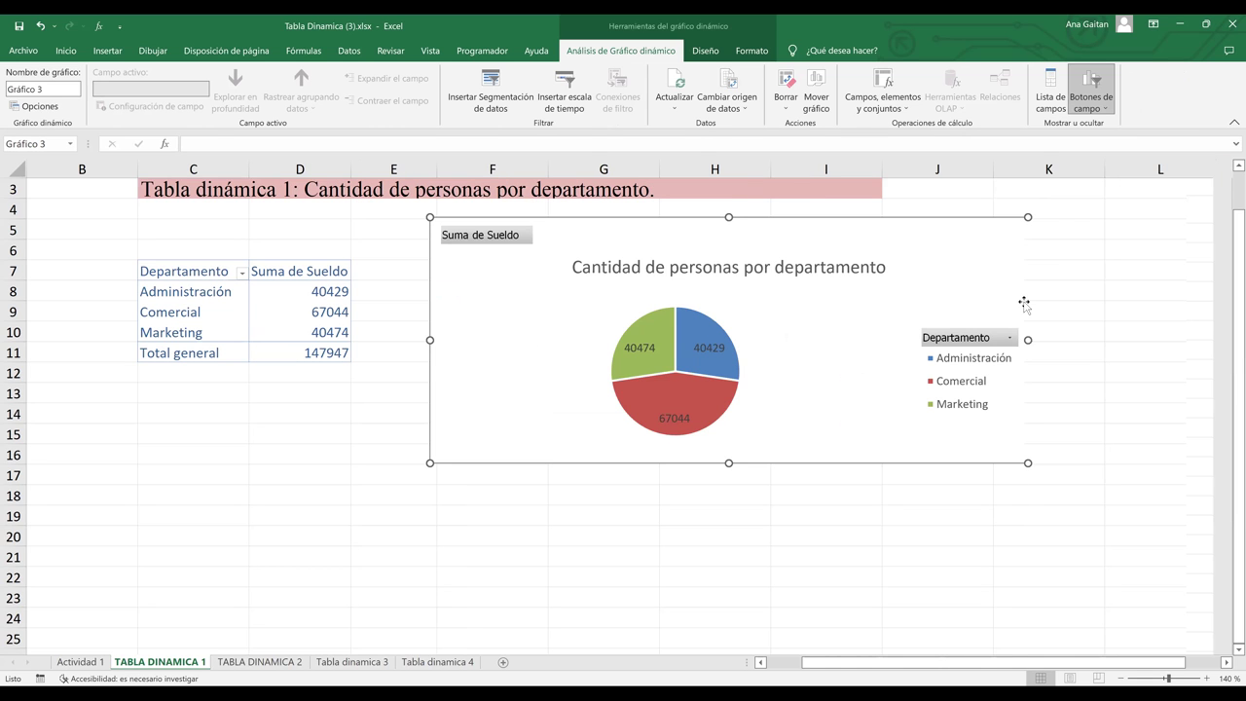
- Examine the pie series and compare its slices with the Suma de Sueldo values of each department in the pivot table
{"action": "left_click", "coordinate": [629, 370]}
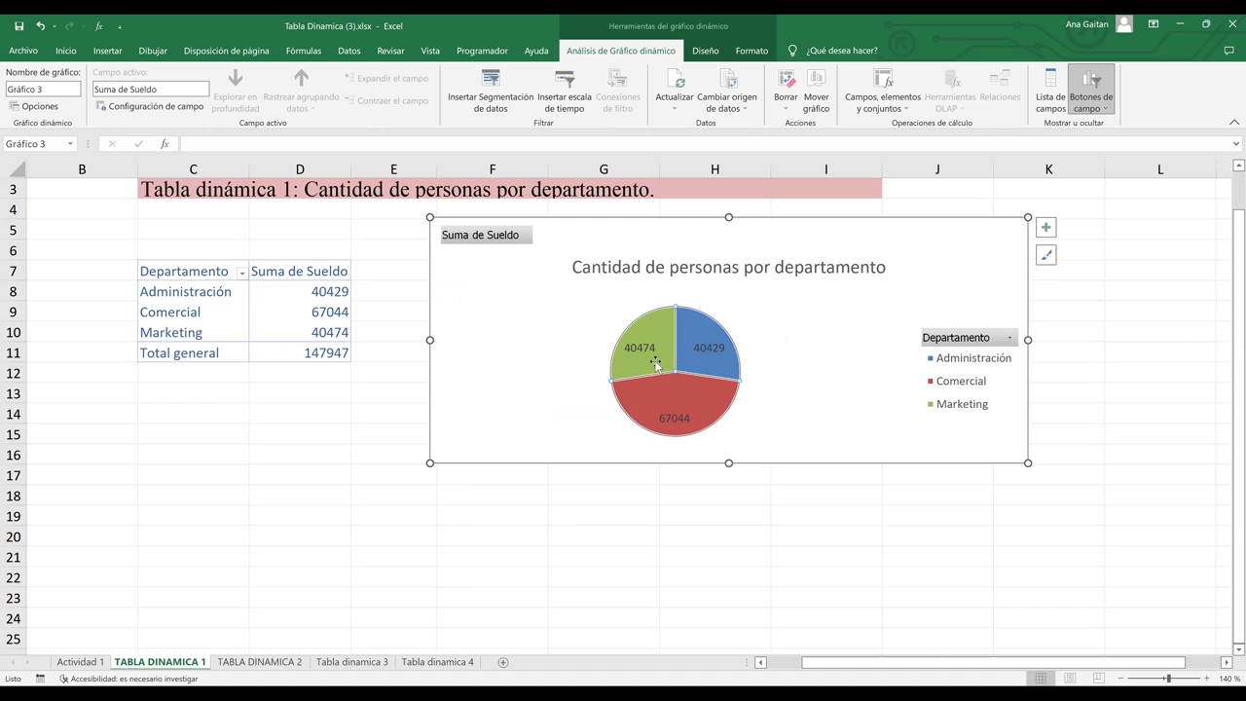
{"action": "left_click", "coordinate": [736, 366]}
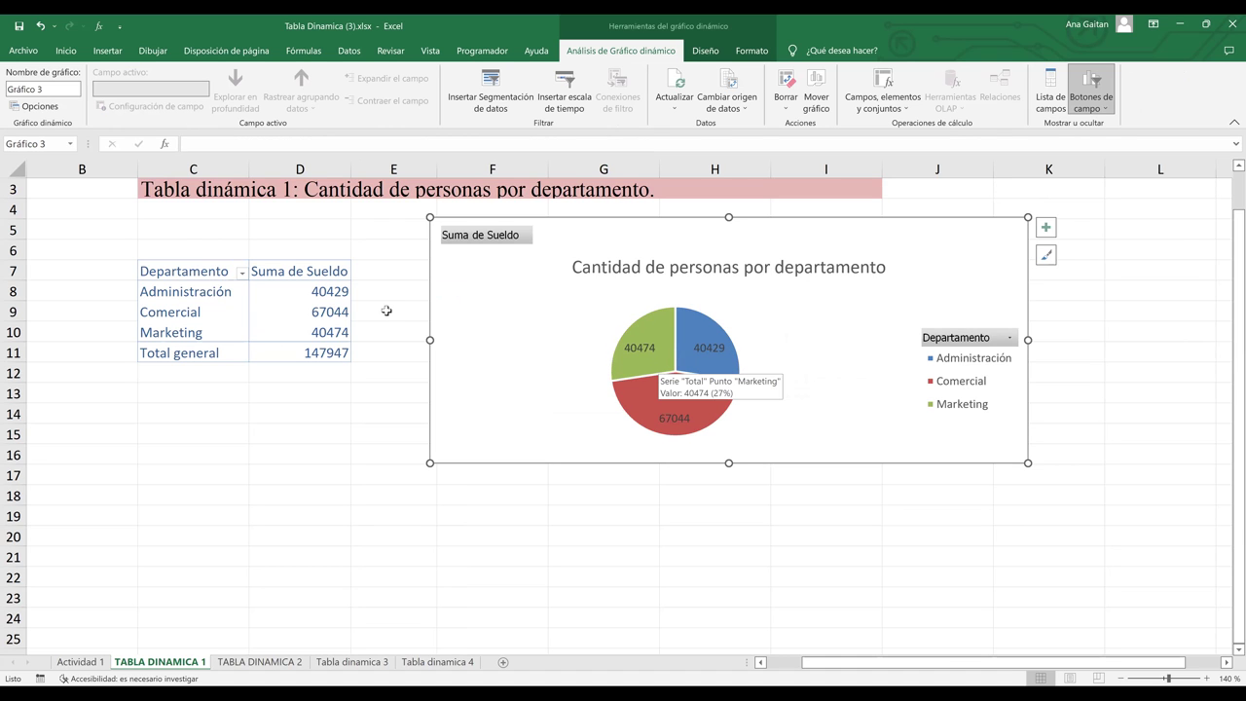
{"action": "left_click", "coordinate": [304, 287]}
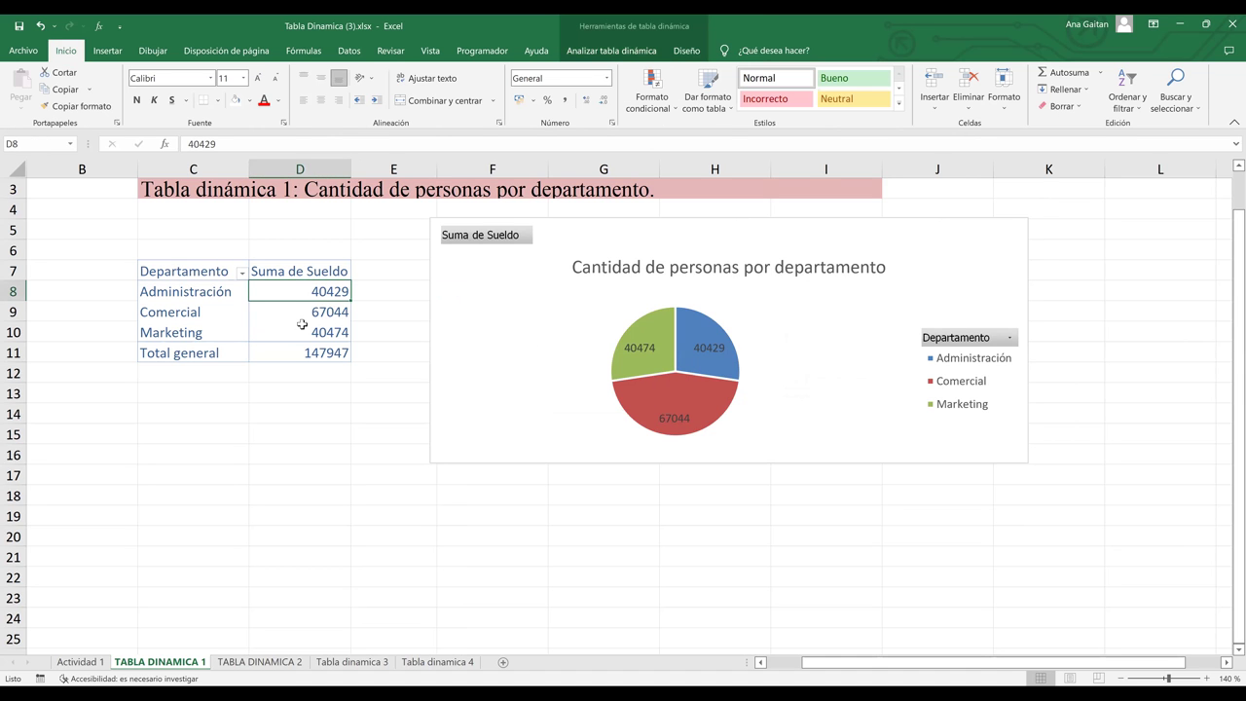
{"action": "left_click_drag", "start_coordinate": [303, 328], "coordinate": [303, 328]}
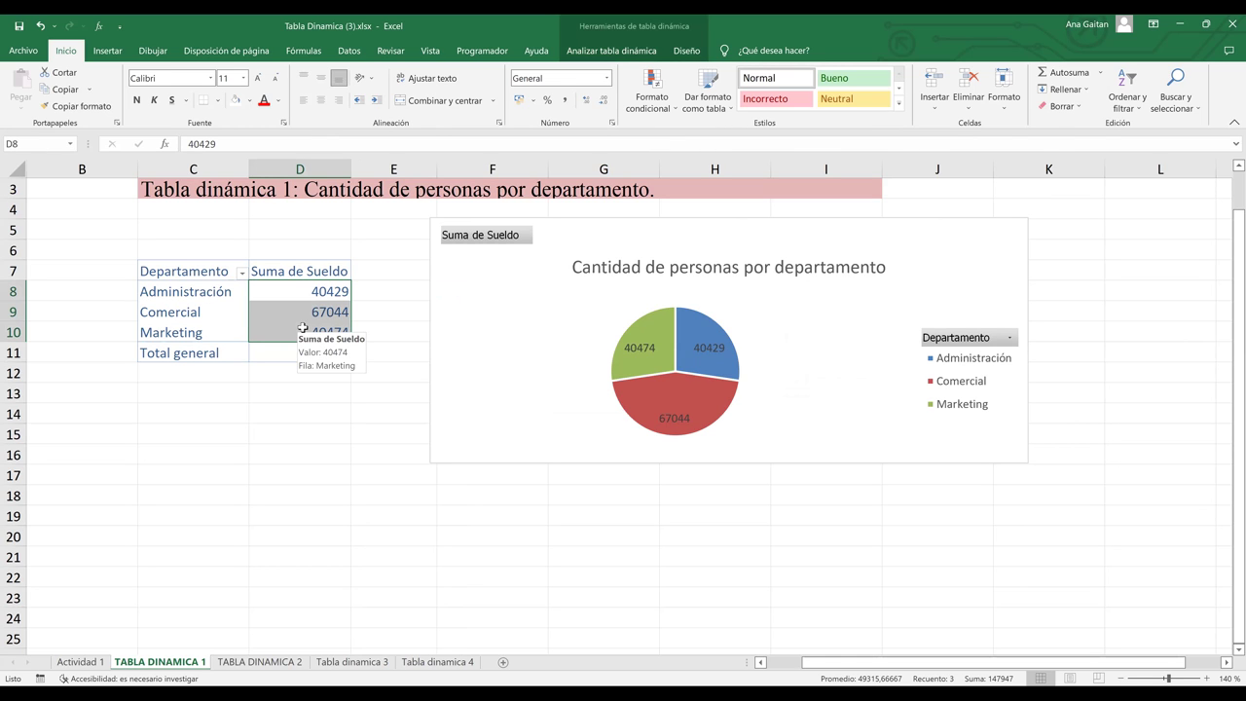
{"action": "left_click", "coordinate": [260, 327]}
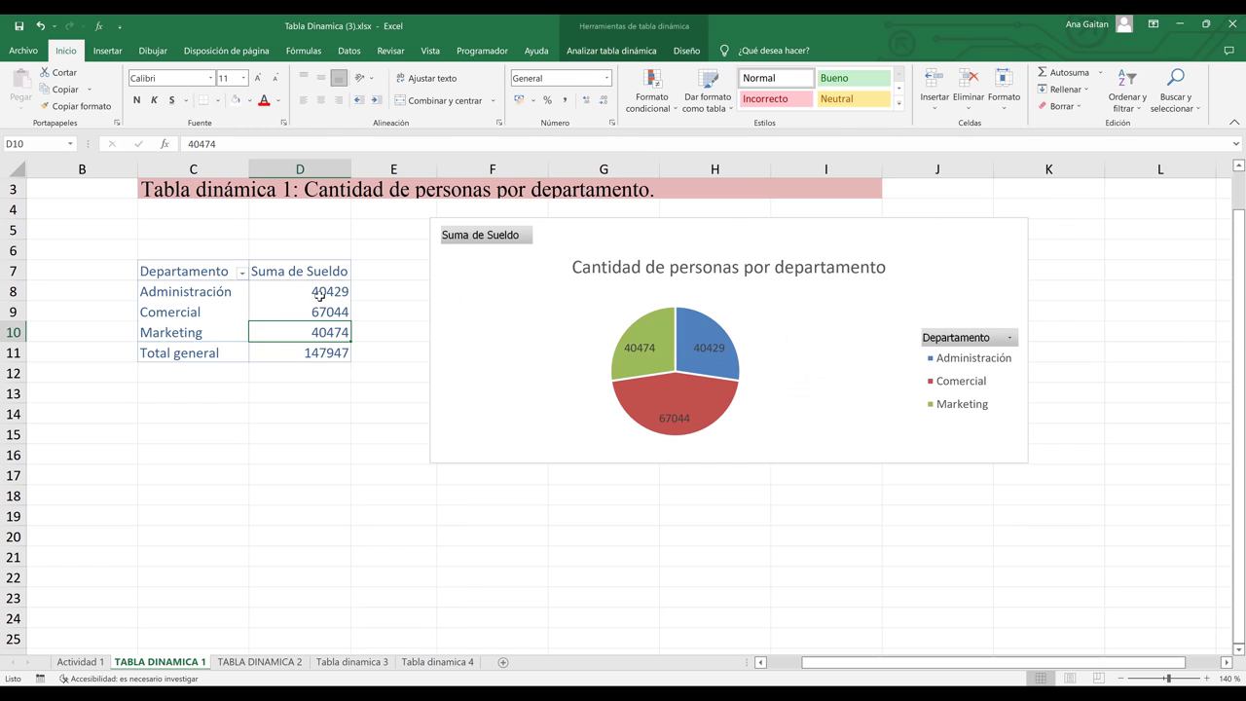
{"action": "key", "text": "Up"}
{"action": "key", "text": "Up"}
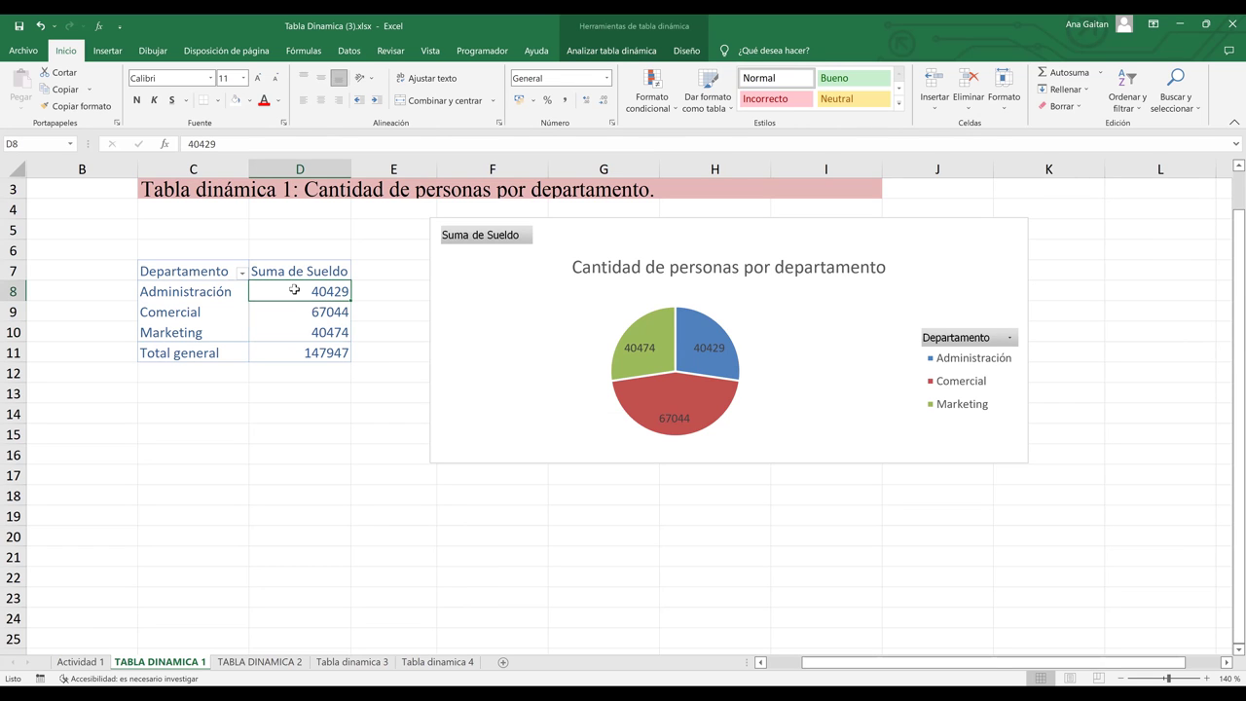
{"action": "left_click", "coordinate": [295, 272]}
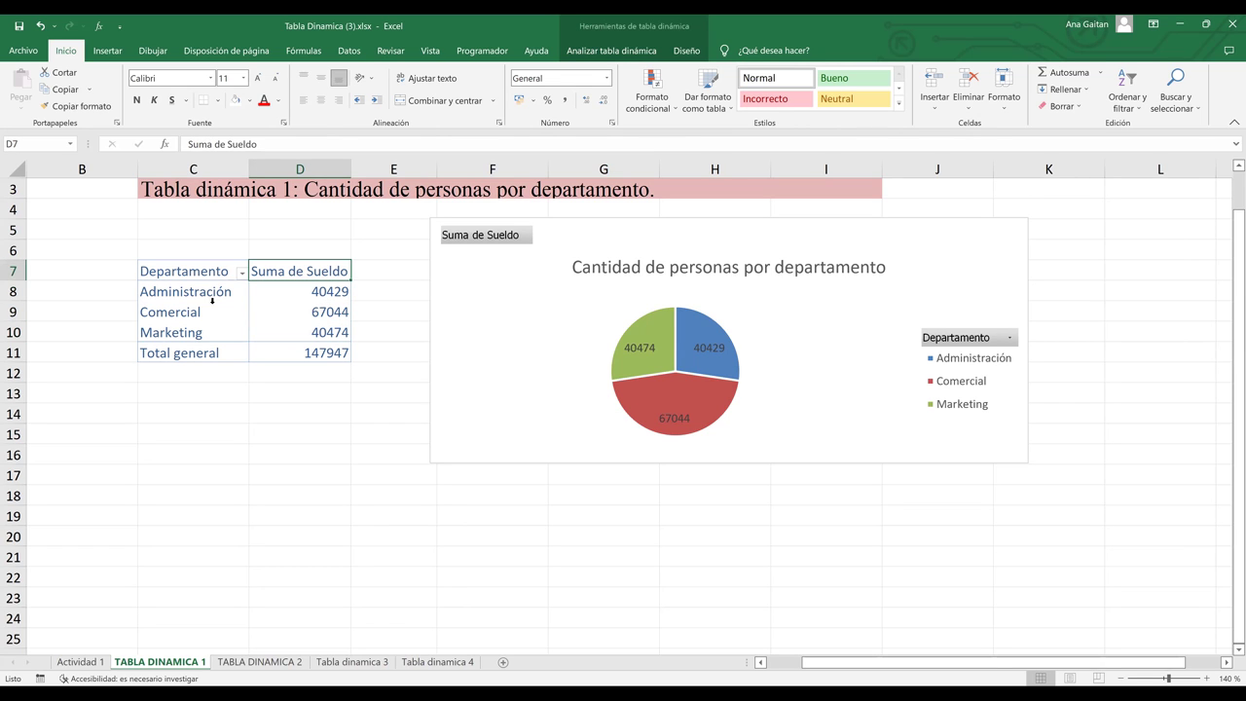
{"action": "left_click", "coordinate": [248, 291]}
{"action": "left_click", "coordinate": [322, 276]}
{"action": "scroll", "coordinate": [648, 93], "scroll_direction": "down", "scroll_amount": 8}
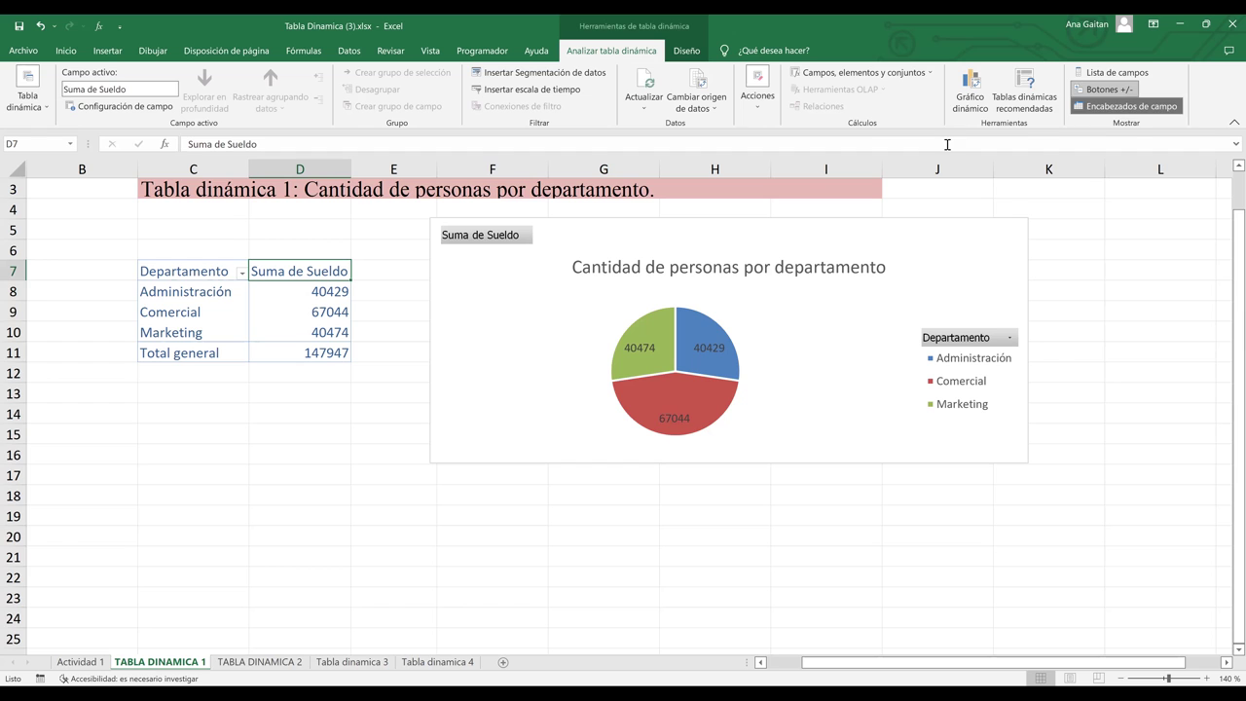
- Change the pivot table's Suma de Sueldo value field to summarize by Recuento, and check the resulting value for each department
{"action": "left_click", "coordinate": [1115, 73]}
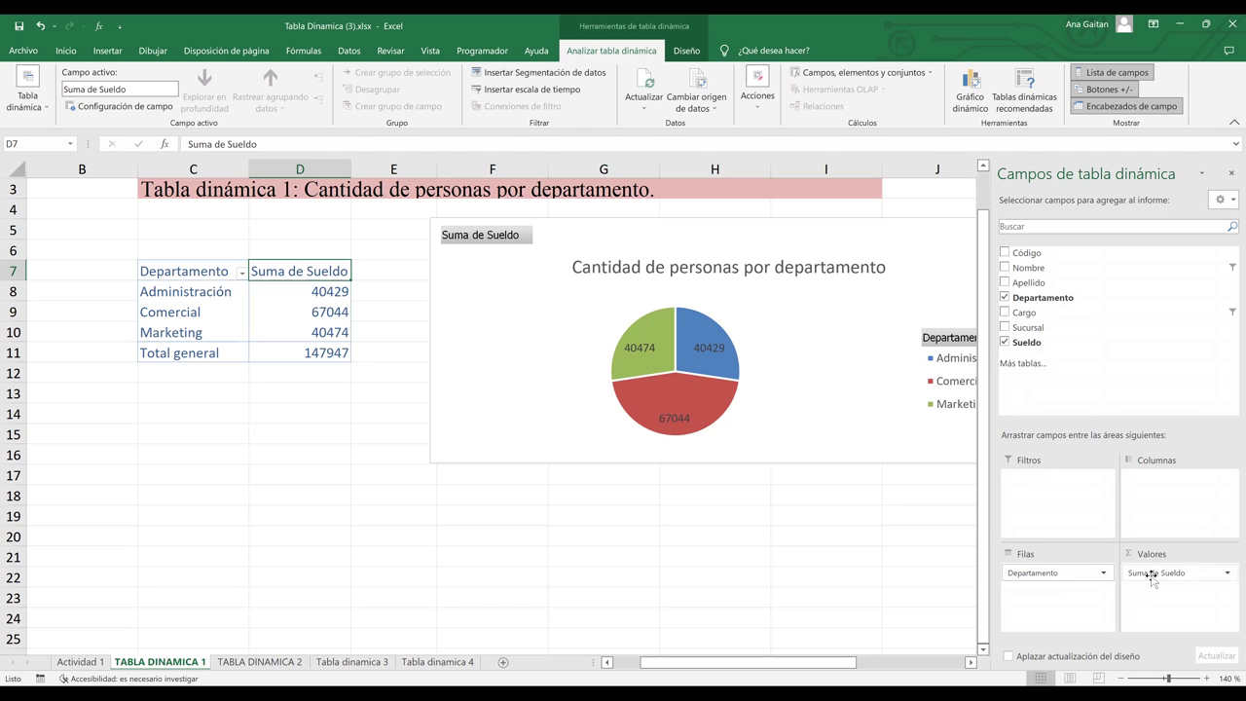
{"action": "left_click", "coordinate": [1181, 577]}
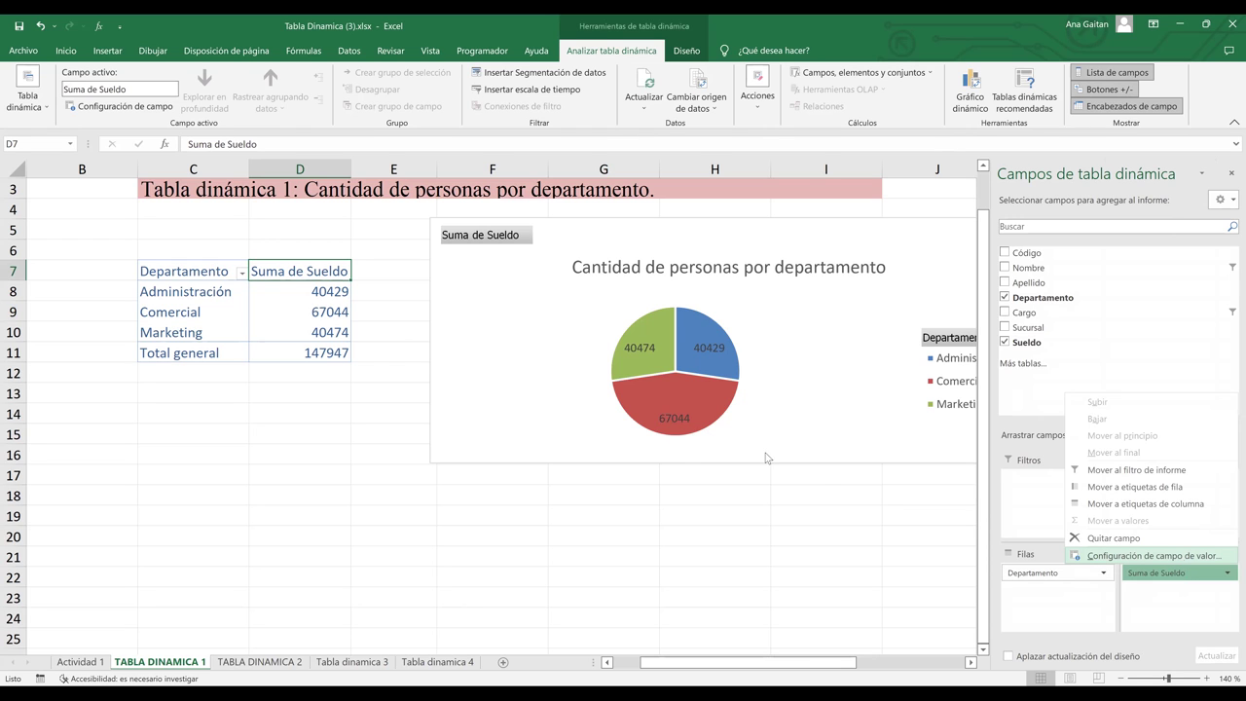
{"action": "left_click", "coordinate": [1183, 557]}
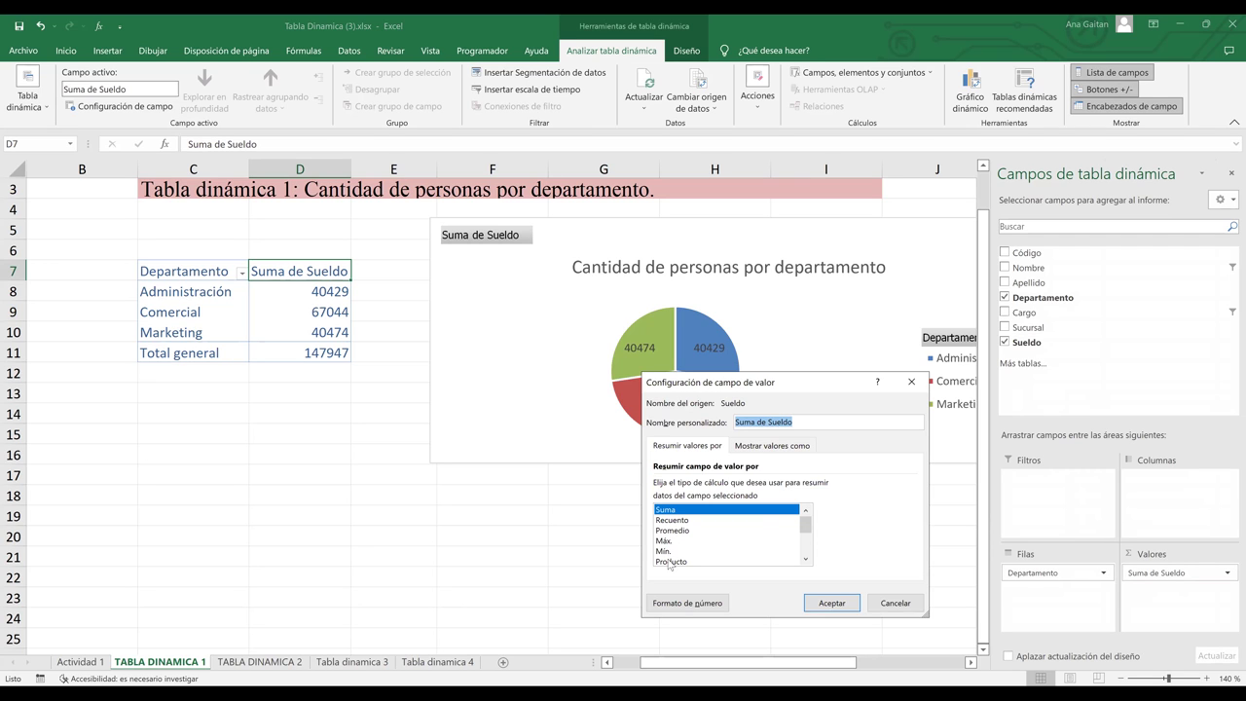
{"action": "left_click", "coordinate": [673, 521]}
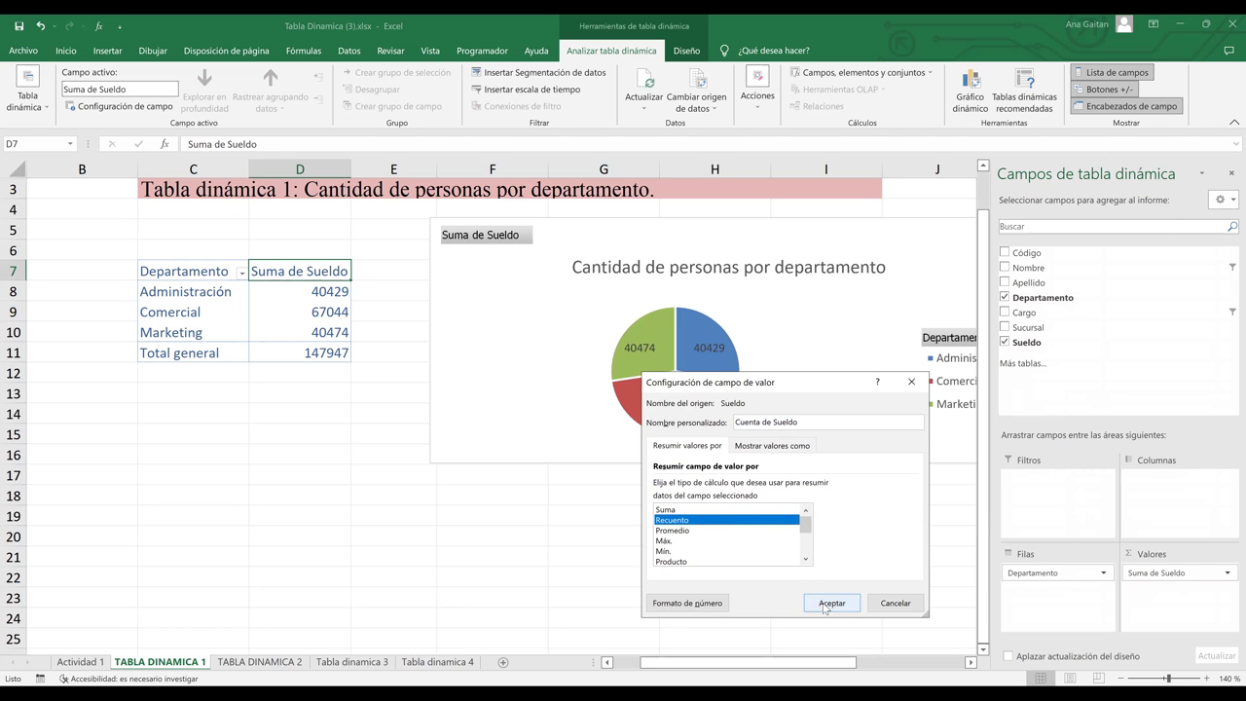
{"action": "left_click", "coordinate": [823, 603]}
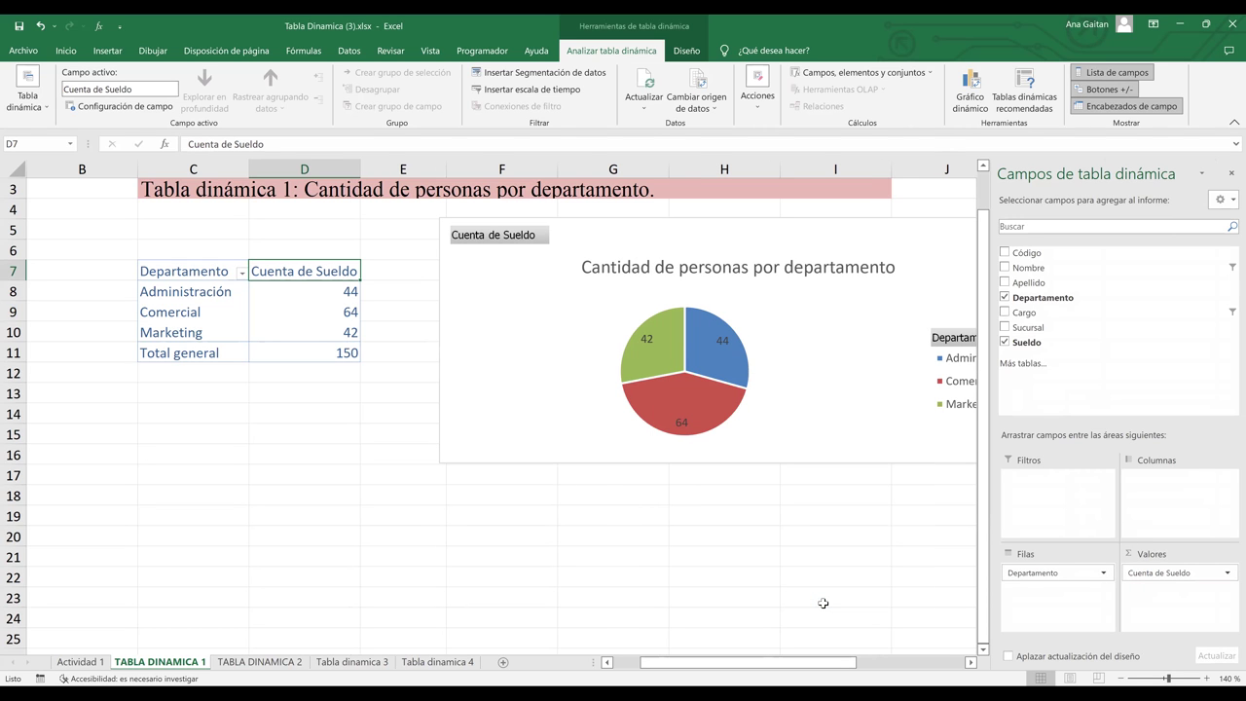
{"action": "left_click", "coordinate": [343, 296]}
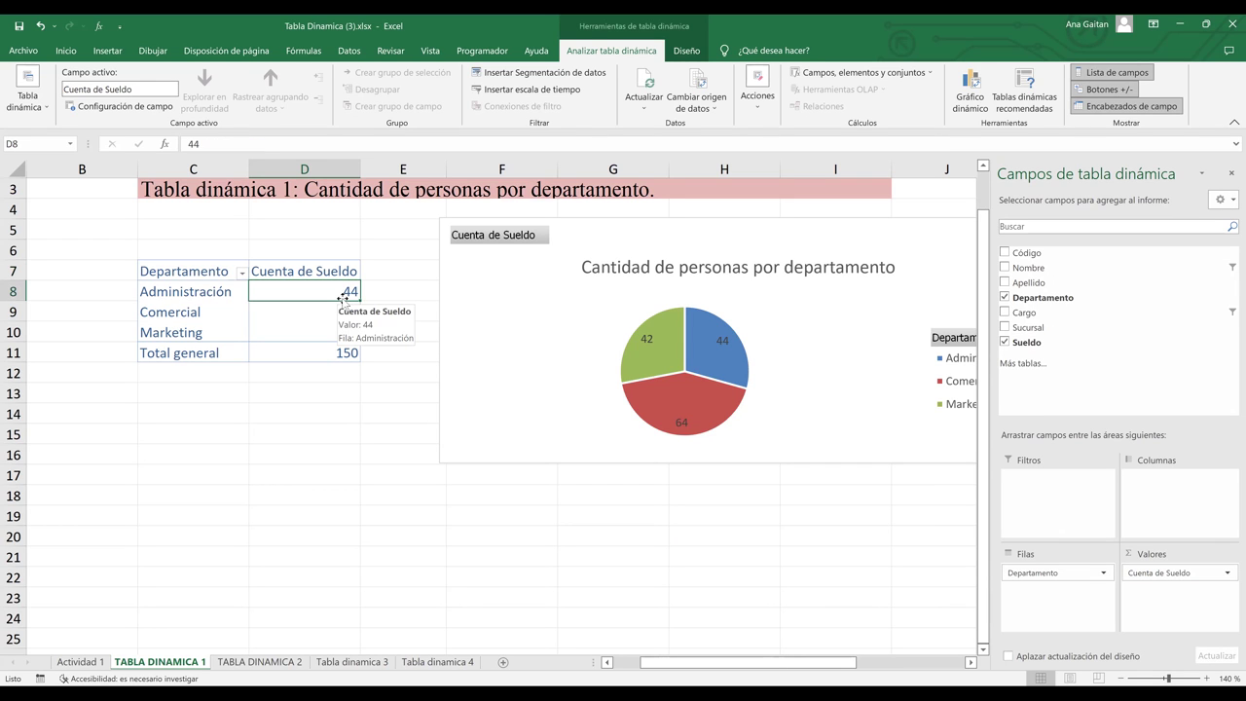
{"action": "left_click", "coordinate": [347, 313]}
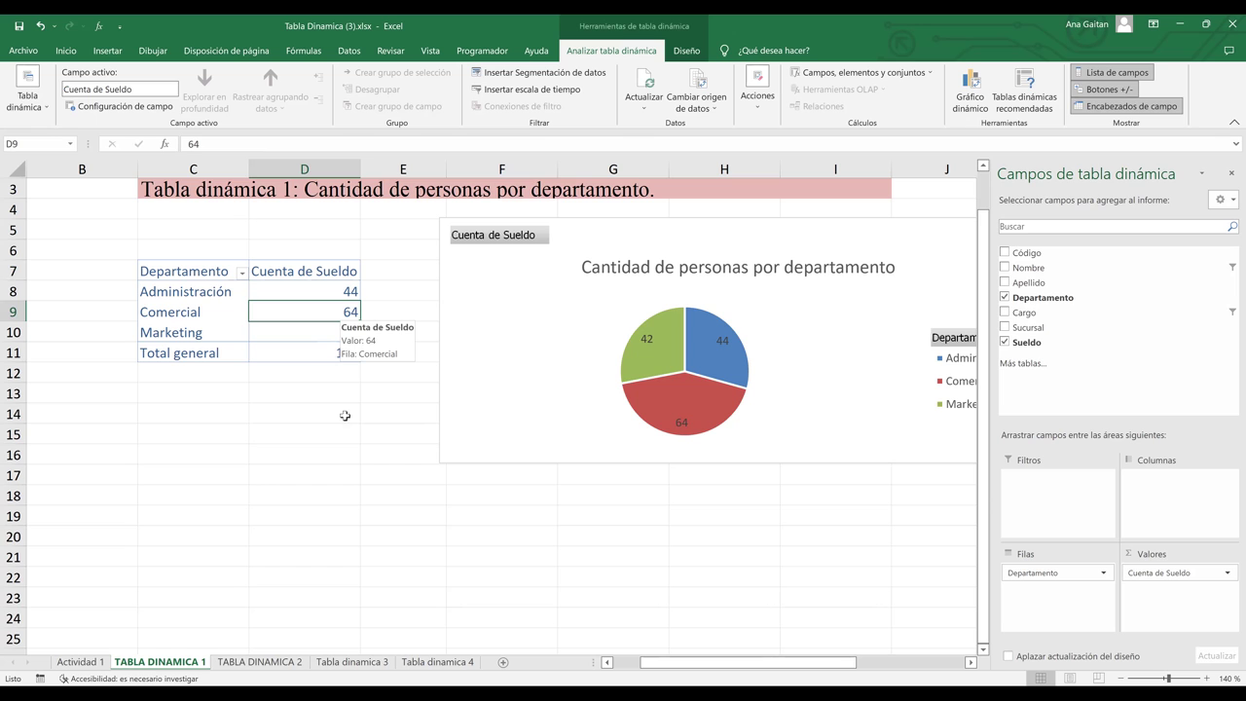
{"action": "key", "text": "Down"}
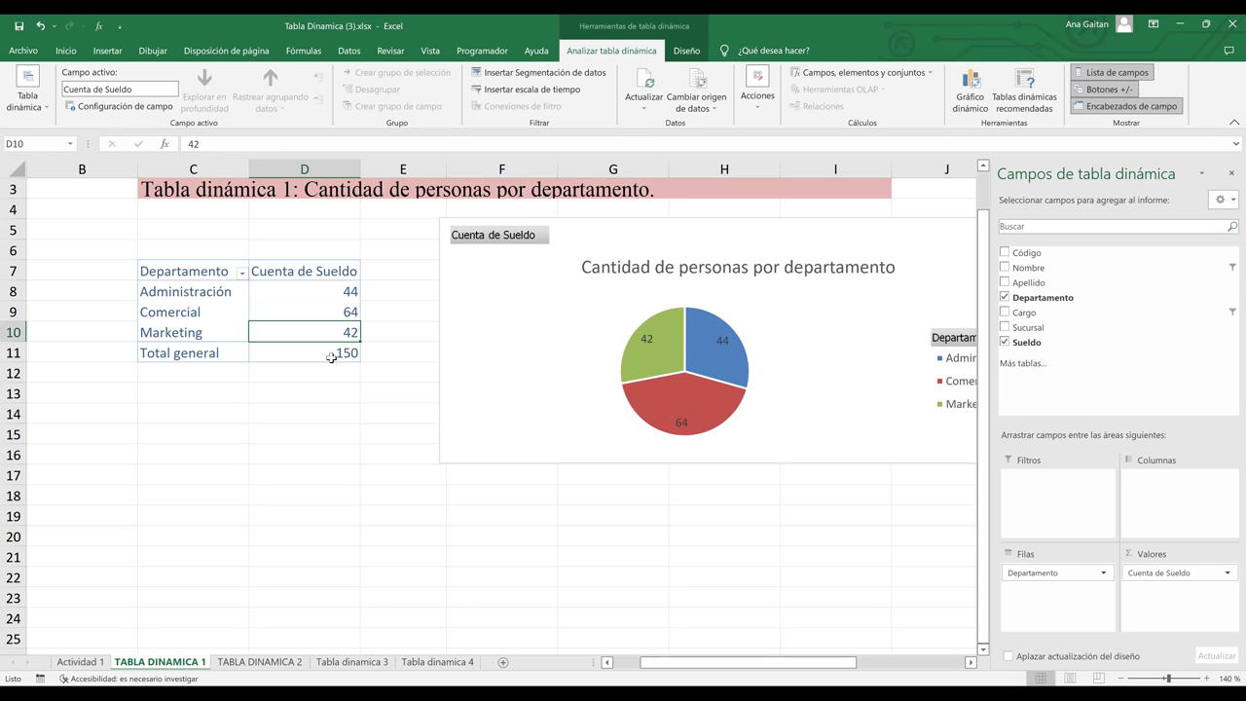
- Hide the field list and narrow the pie chart so its lower-right corner sits in column I at row 17
{"action": "left_click", "coordinate": [802, 371]}
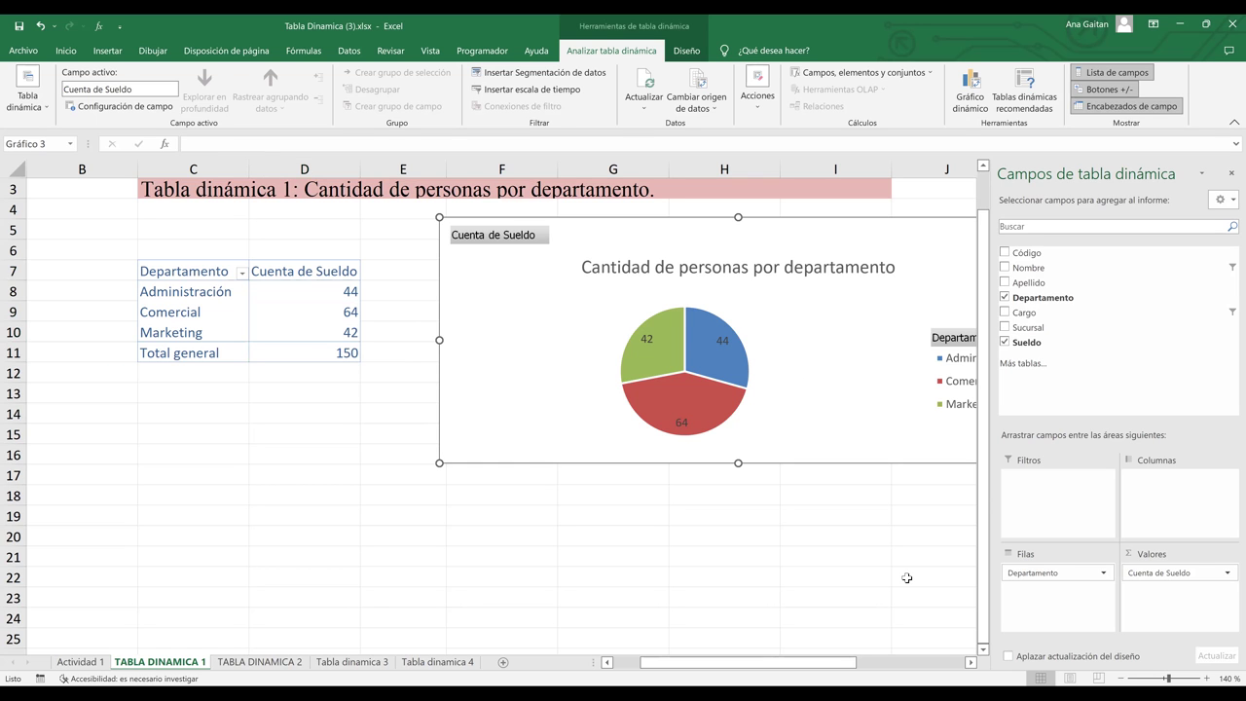
{"action": "left_click", "coordinate": [906, 578]}
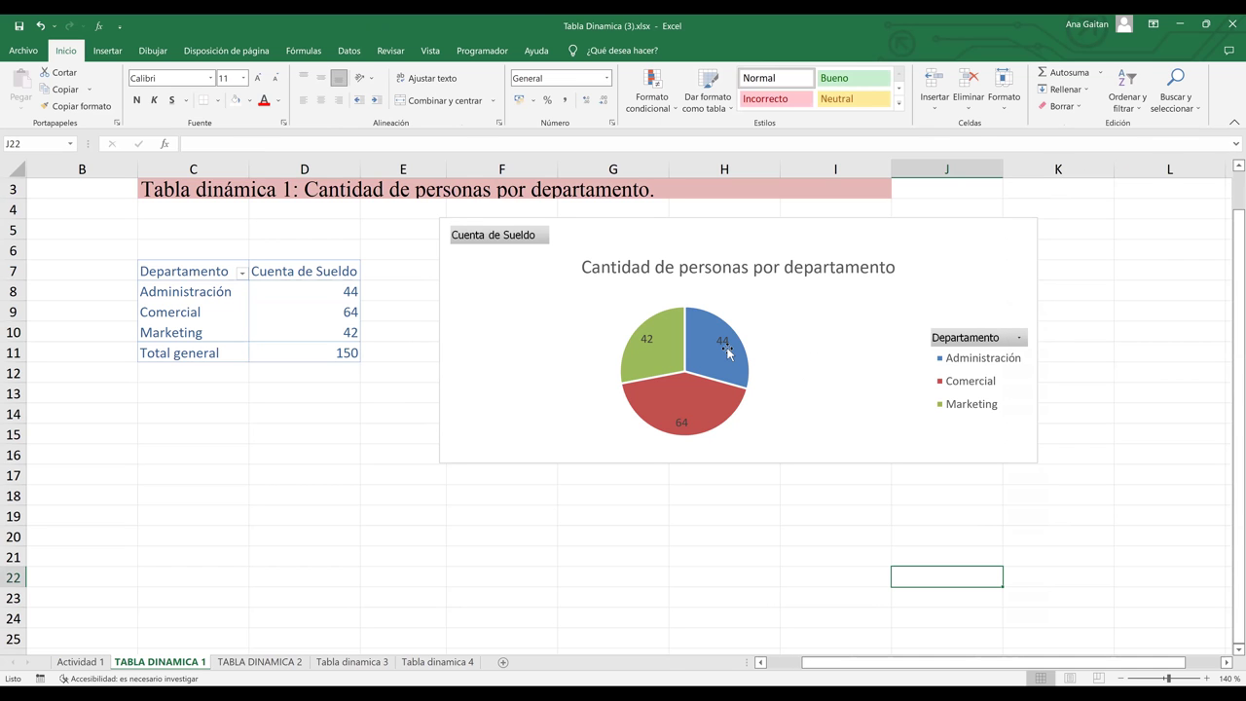
{"action": "left_click", "coordinate": [1008, 433]}
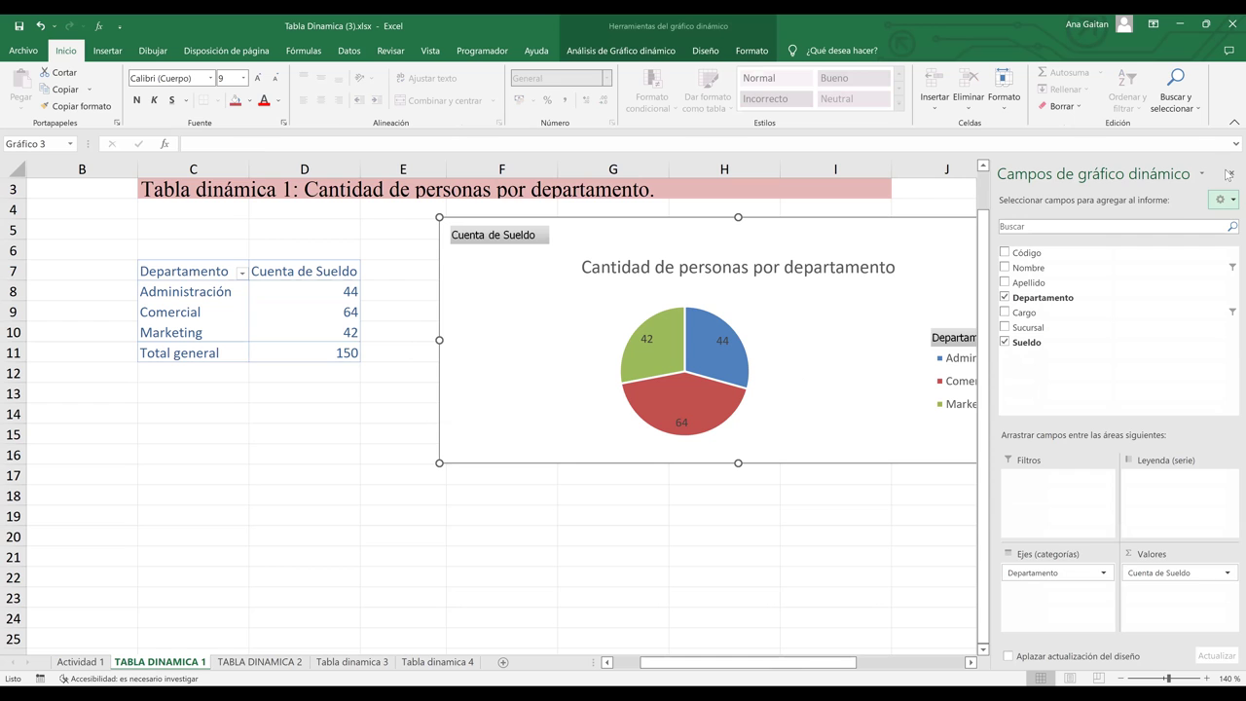
{"action": "left_click", "coordinate": [1229, 175]}
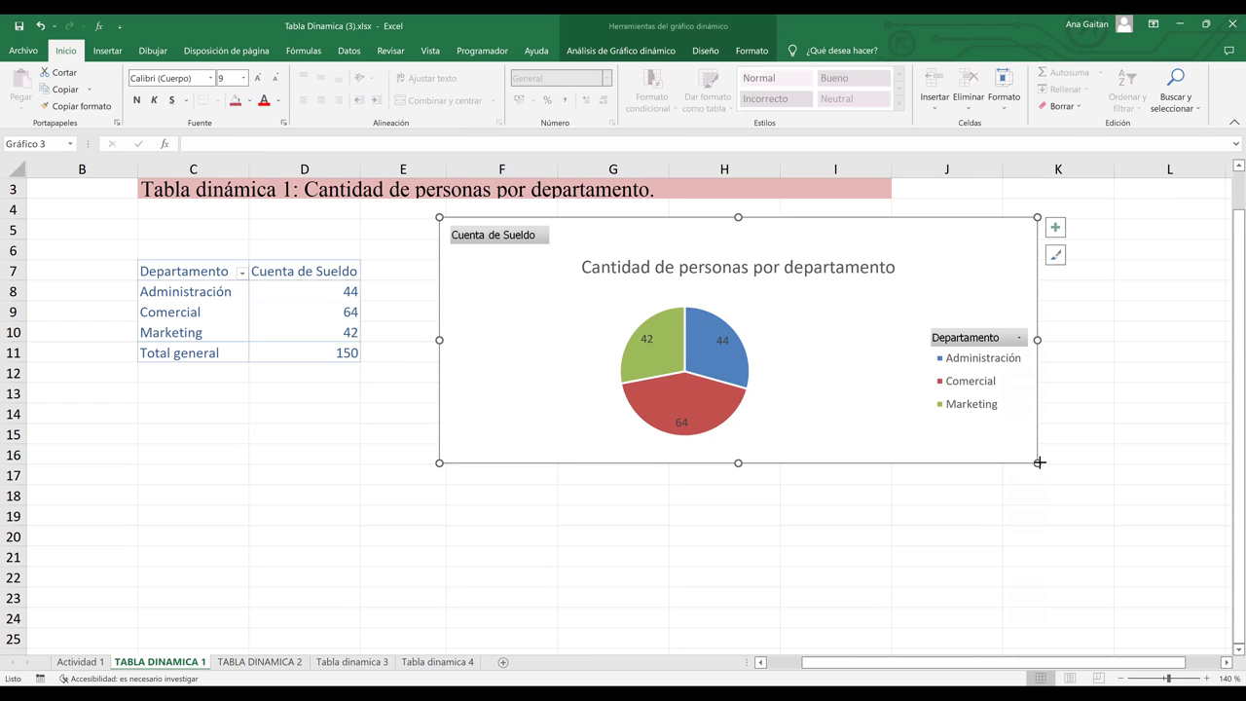
{"action": "left_click_drag", "start_coordinate": [889, 474], "coordinate": [804, 477]}
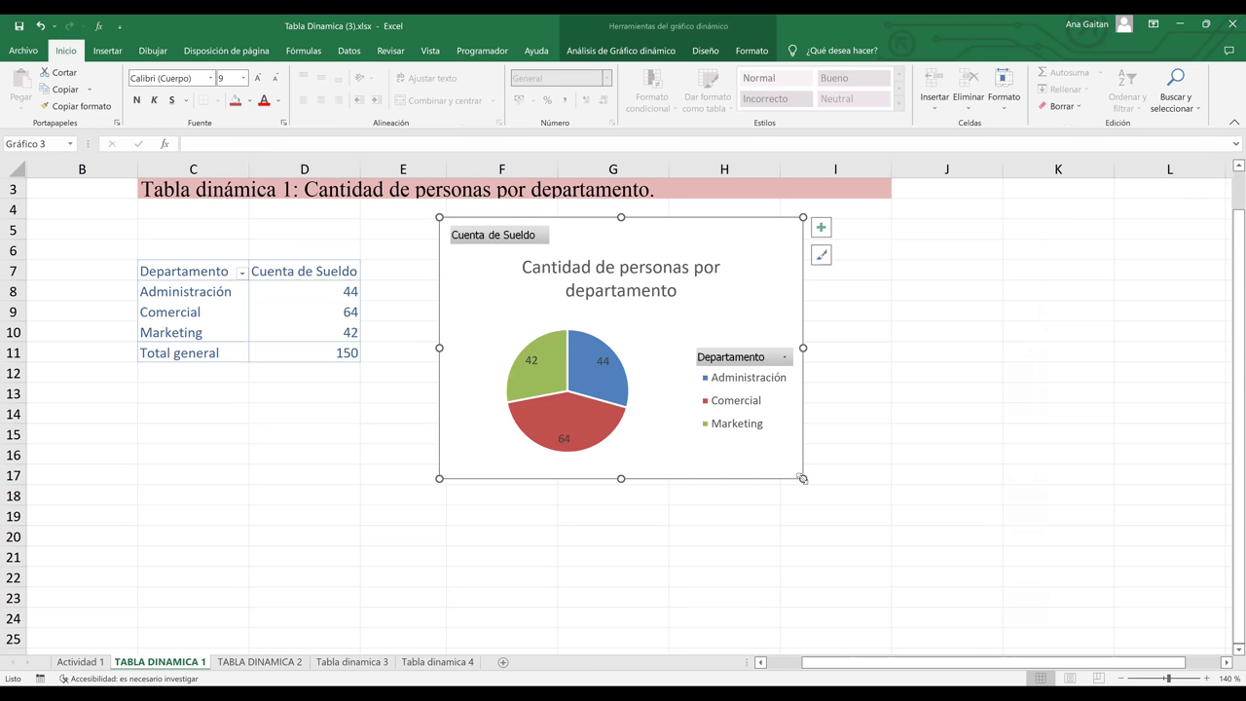
{"action": "left_click", "coordinate": [984, 418]}
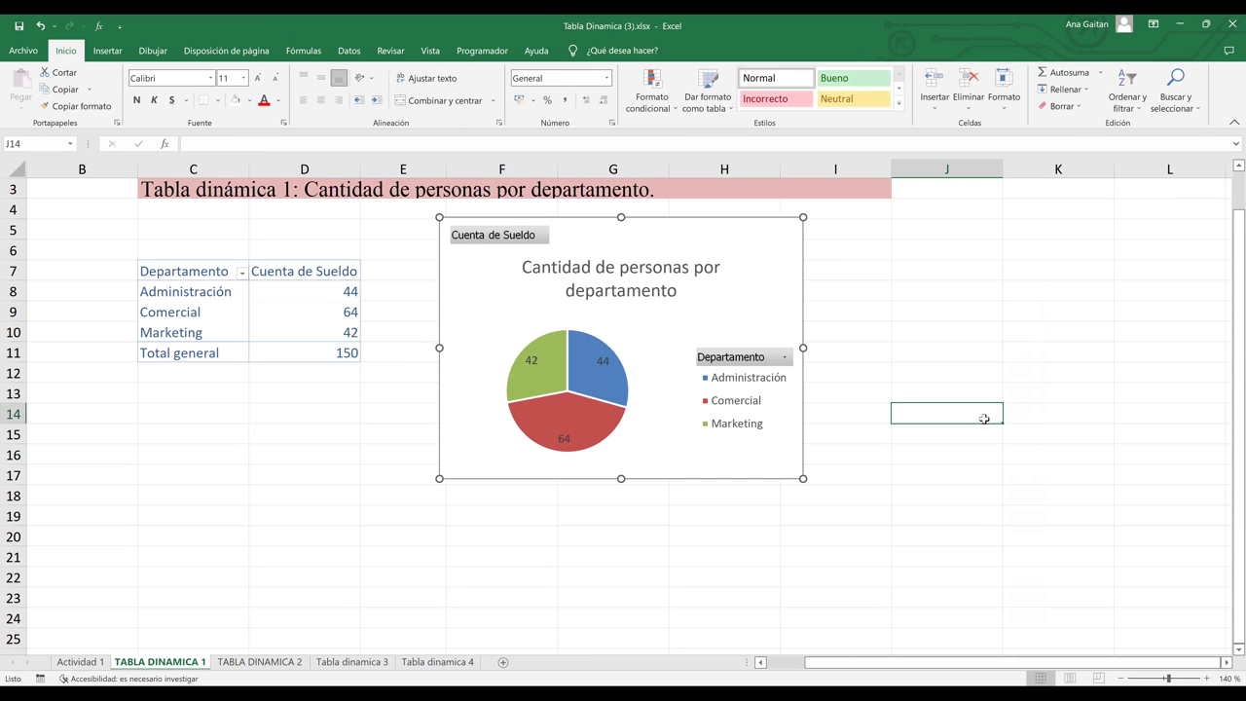
{"action": "left_click", "coordinate": [656, 582]}
- On the TABLA DINAMICA 2 sheet, move the bar chart up to row 1 and right so it starts at column Q
{"action": "left_click", "coordinate": [291, 665]}
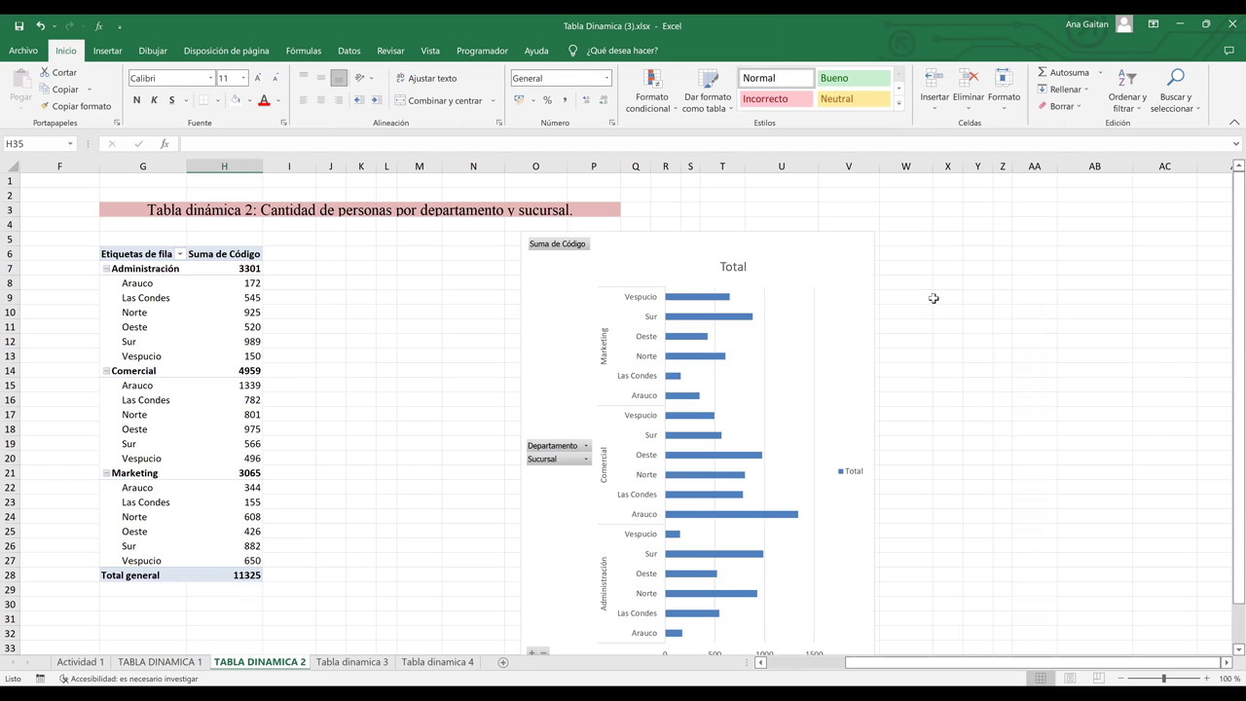
{"action": "left_click_drag", "start_coordinate": [805, 233], "coordinate": [914, 181]}
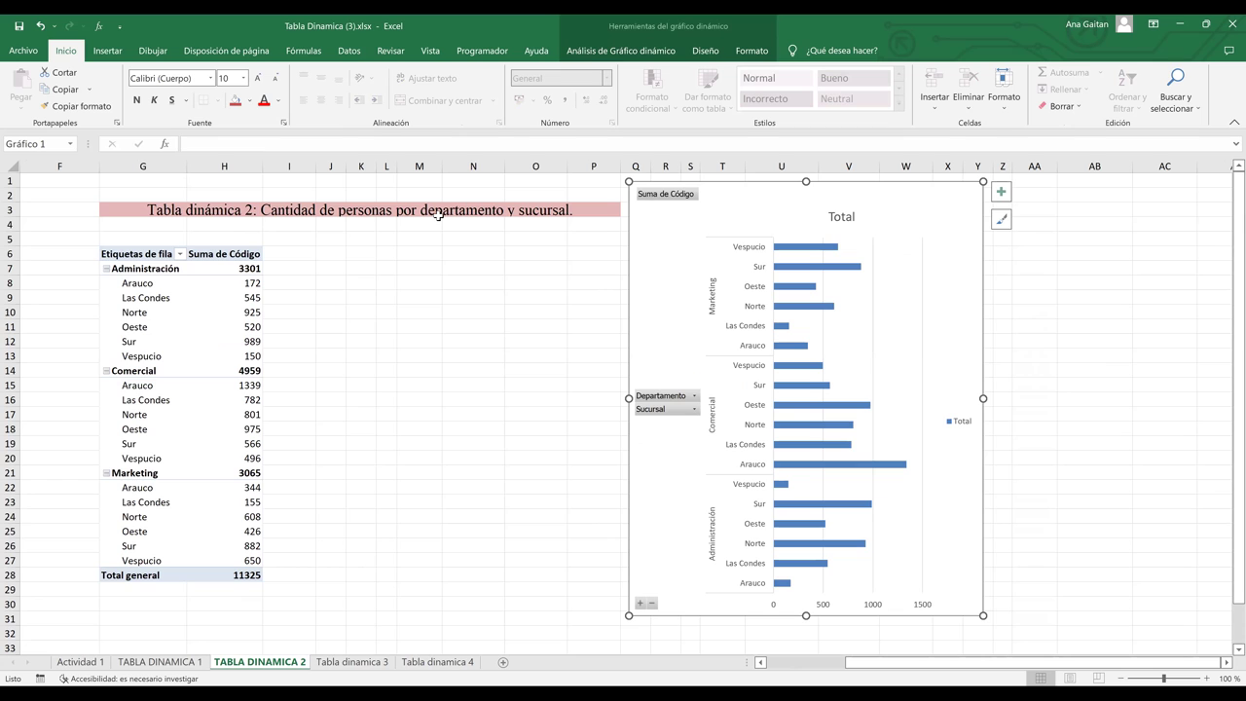
- Show the field list for the pivot table on TABLA DINAMICA 2 and compare the table with the one on TABLA DINAMICA 1
{"action": "left_click", "coordinate": [173, 344]}
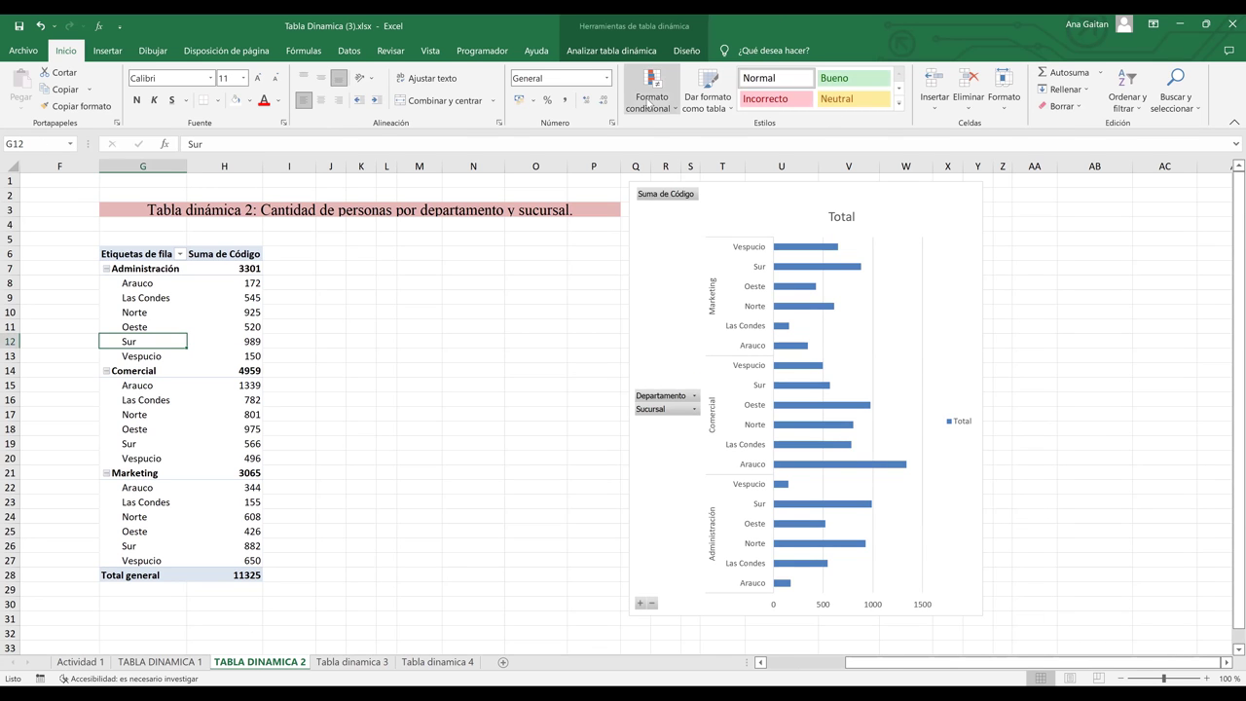
{"action": "left_click", "coordinate": [611, 49]}
{"action": "left_click", "coordinate": [1100, 76]}
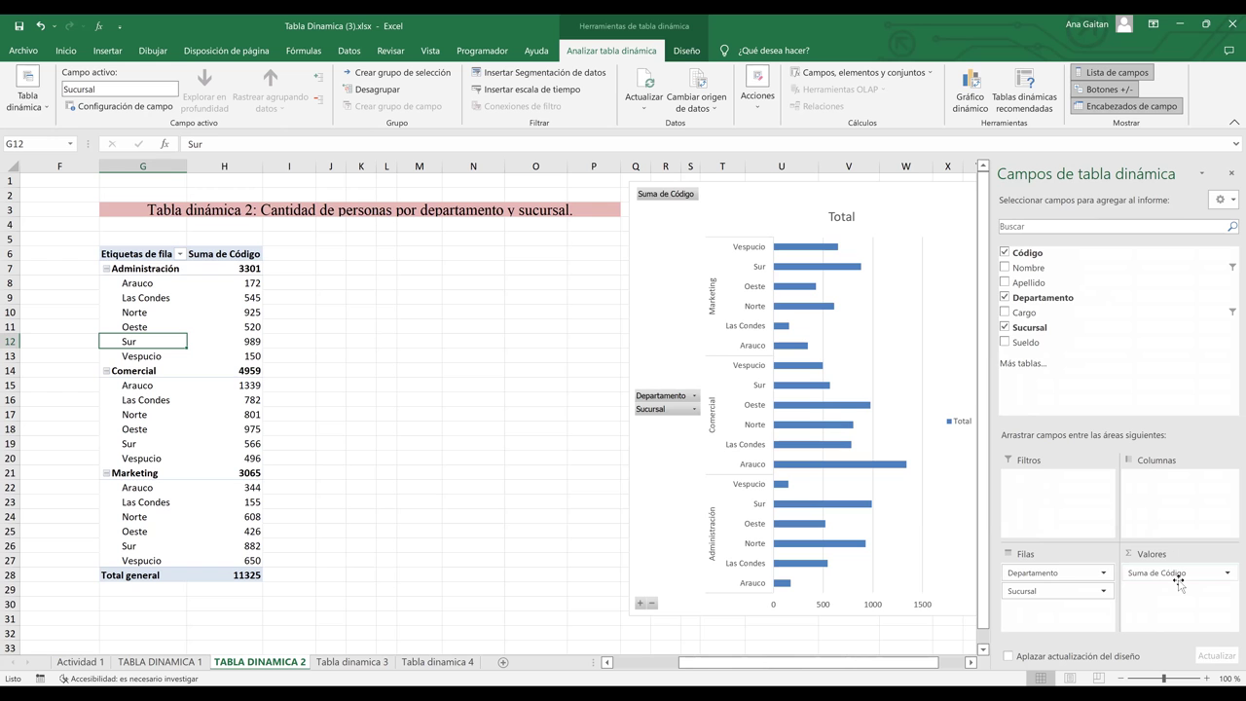
{"action": "left_click", "coordinate": [160, 662]}
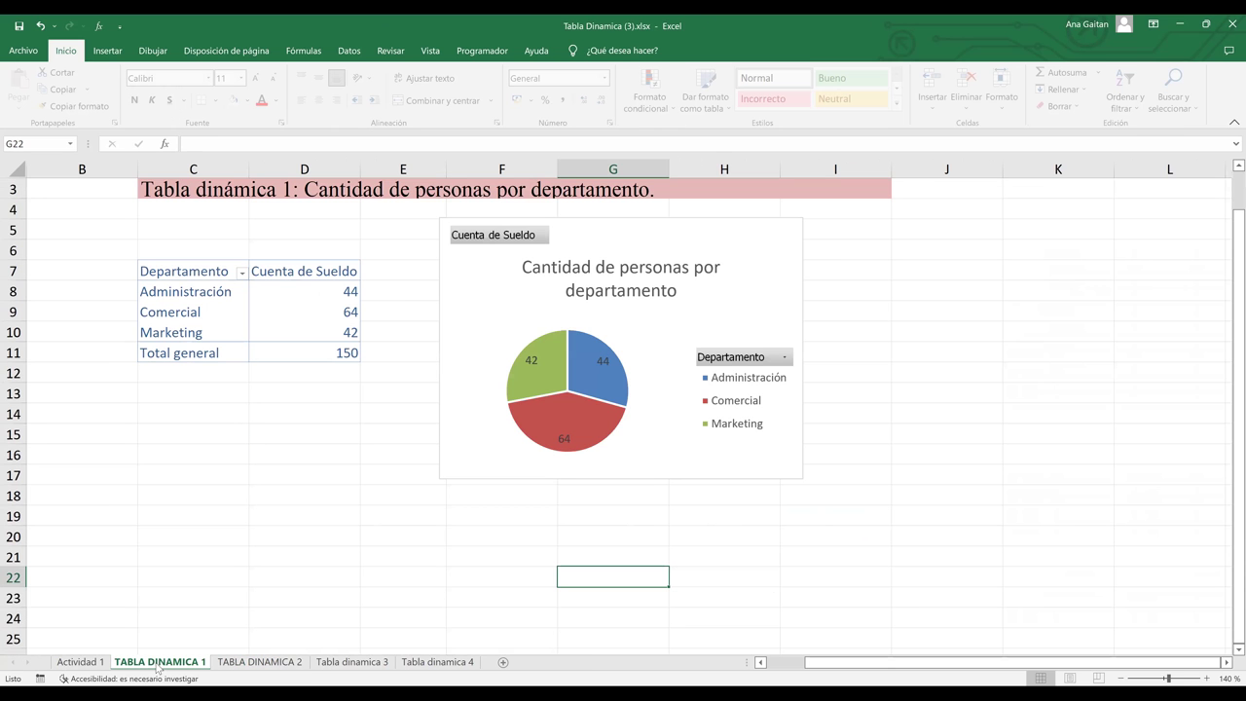
{"action": "left_click", "coordinate": [240, 667]}
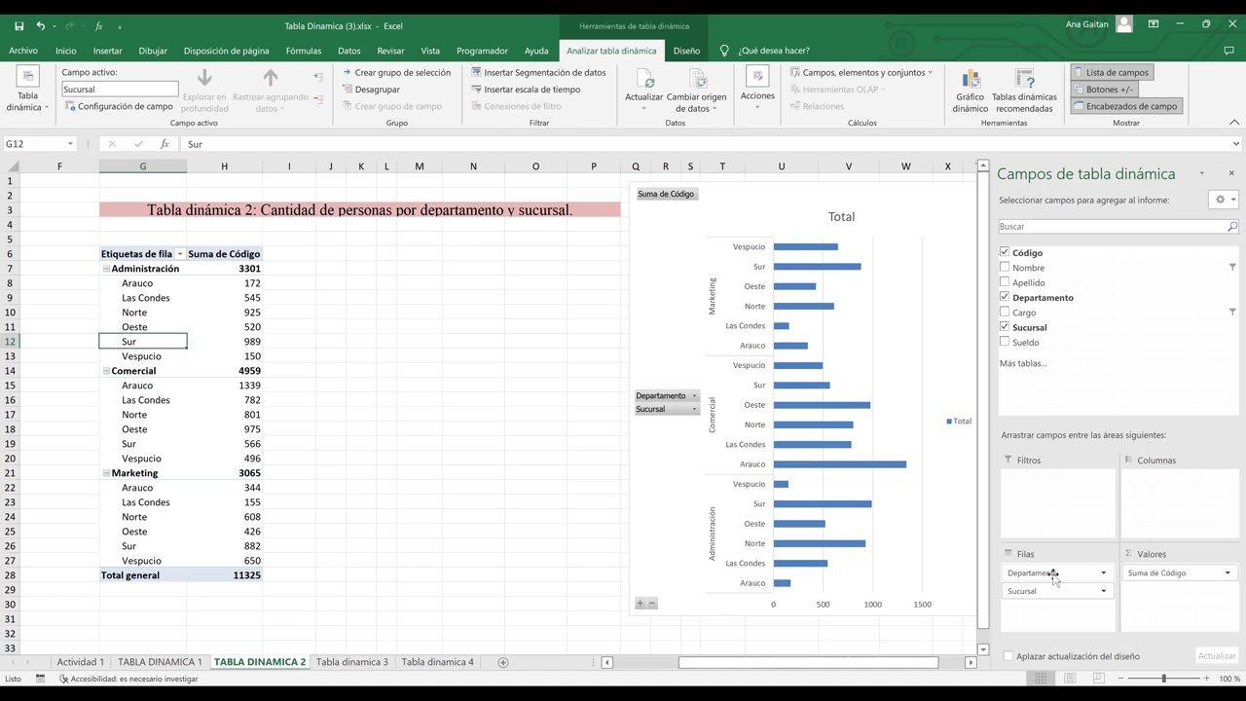
- Summarize the pivot table's Suma de Código value field by Recuento and check the values for Administración and its first branches
{"action": "left_click", "coordinate": [1154, 574]}
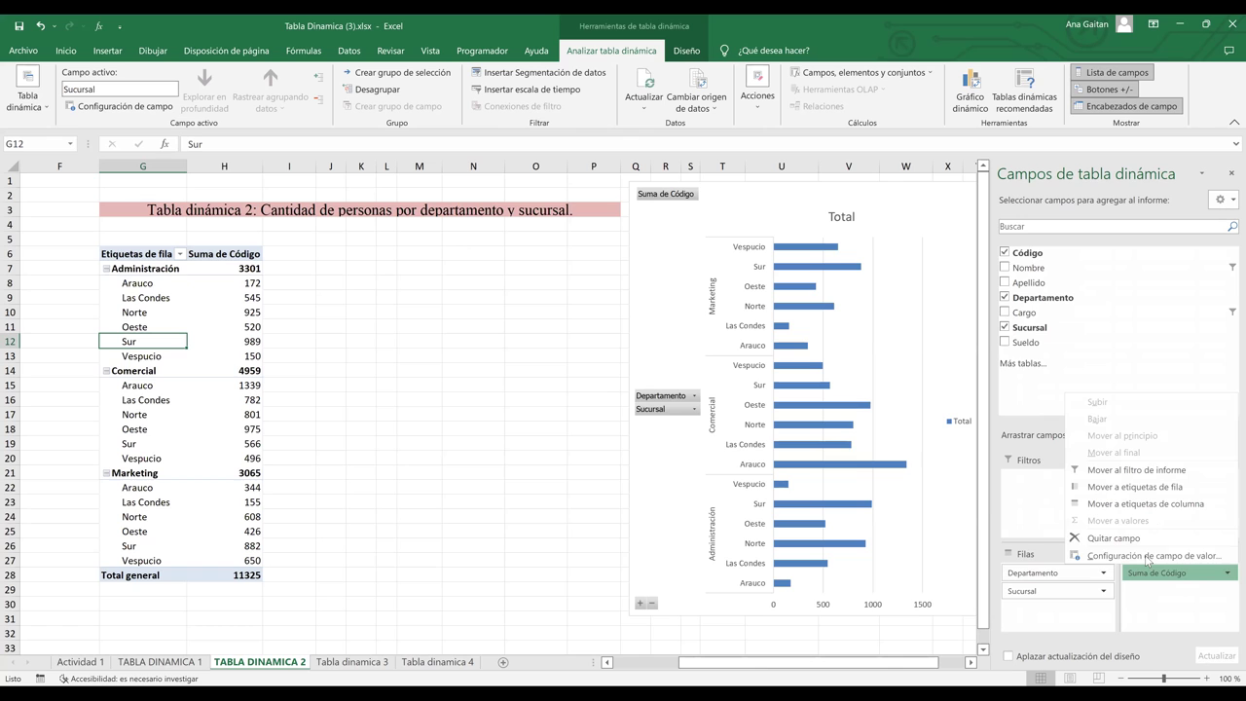
{"action": "left_click", "coordinate": [1147, 555]}
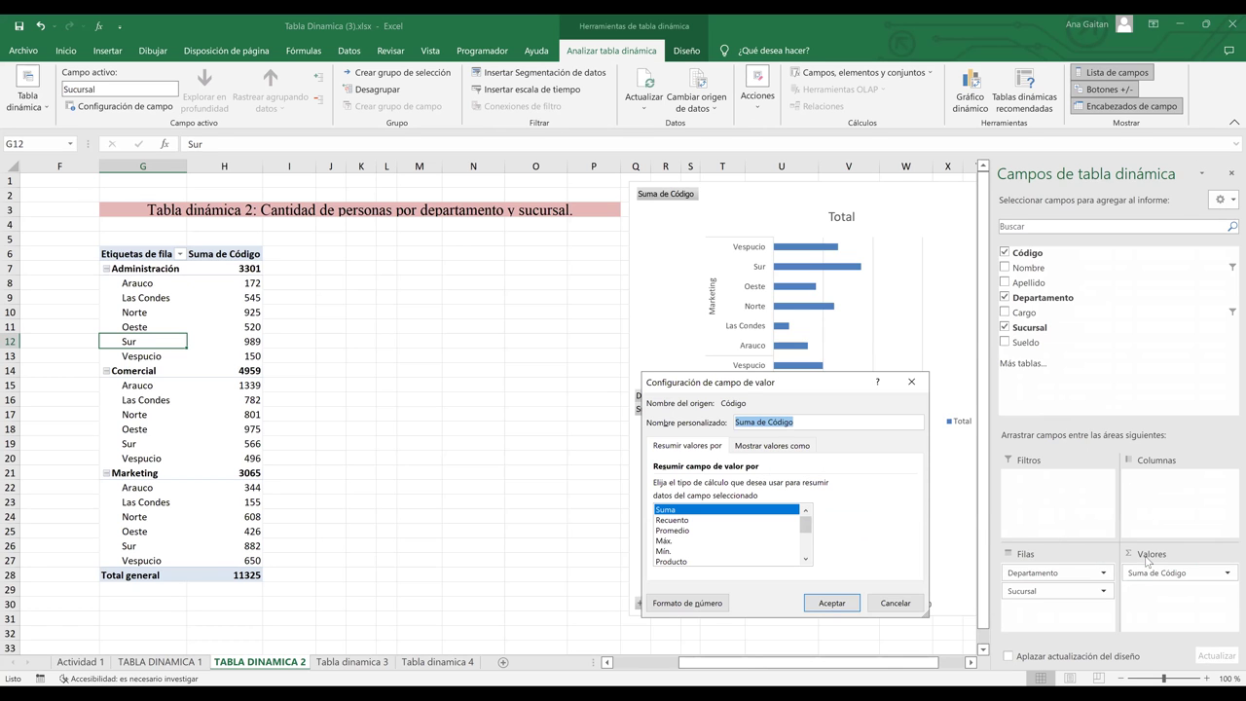
{"action": "left_click", "coordinate": [676, 521]}
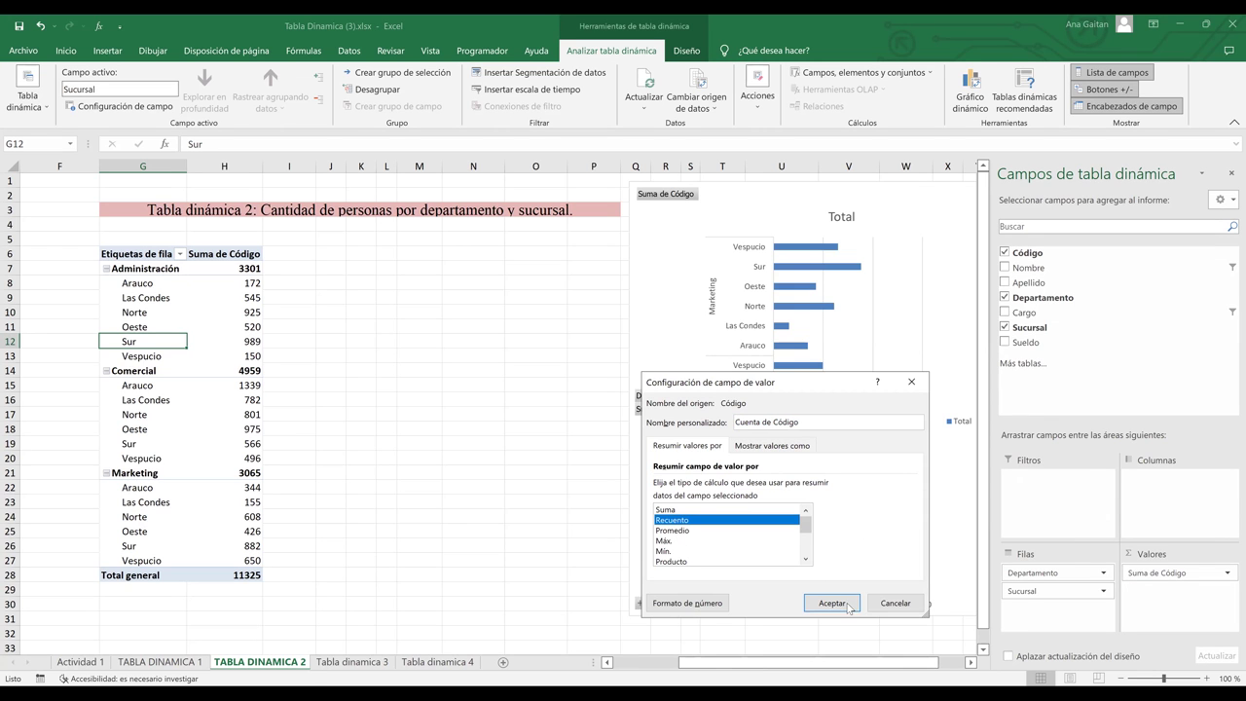
{"action": "left_click", "coordinate": [832, 603]}
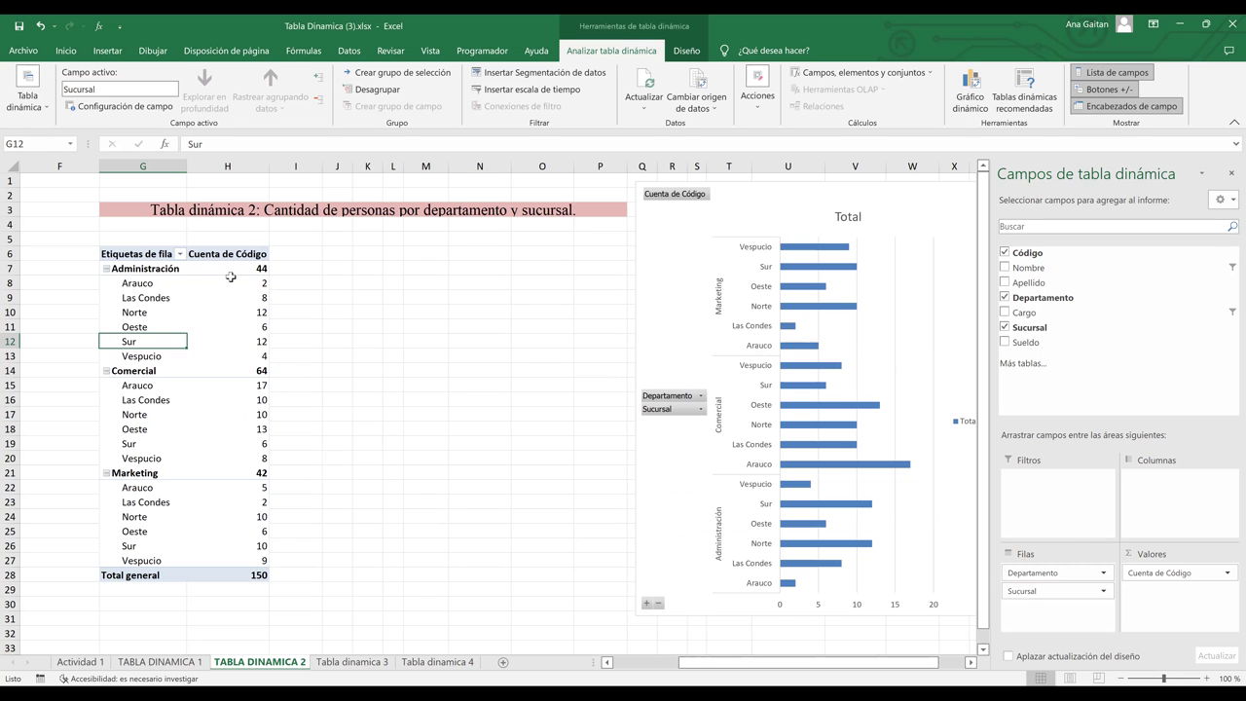
{"action": "left_click", "coordinate": [232, 273]}
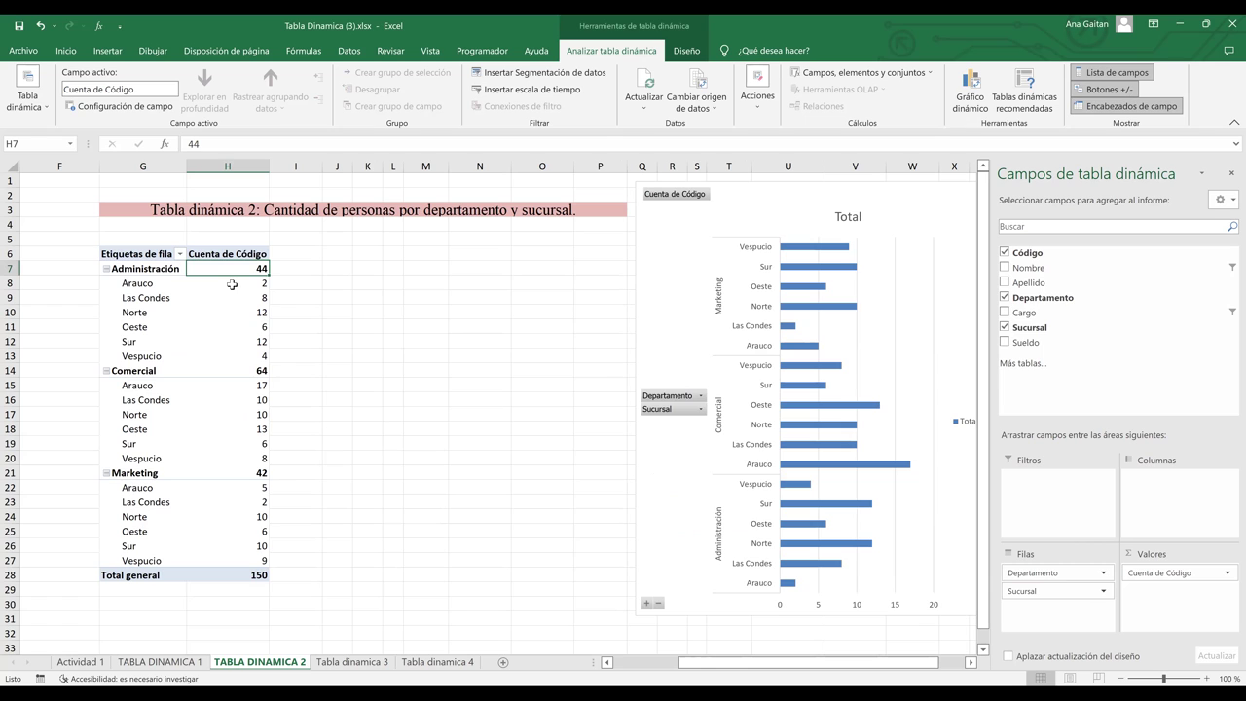
{"action": "left_click", "coordinate": [231, 285]}
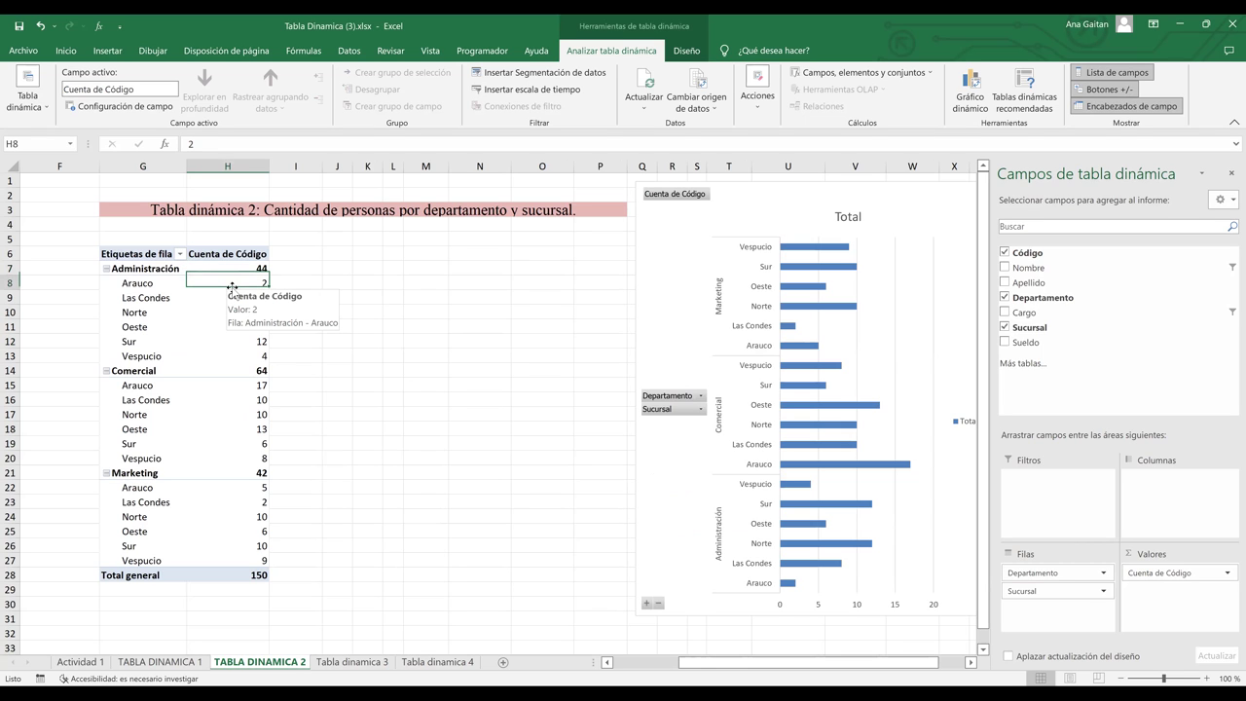
{"action": "left_click", "coordinate": [234, 296]}
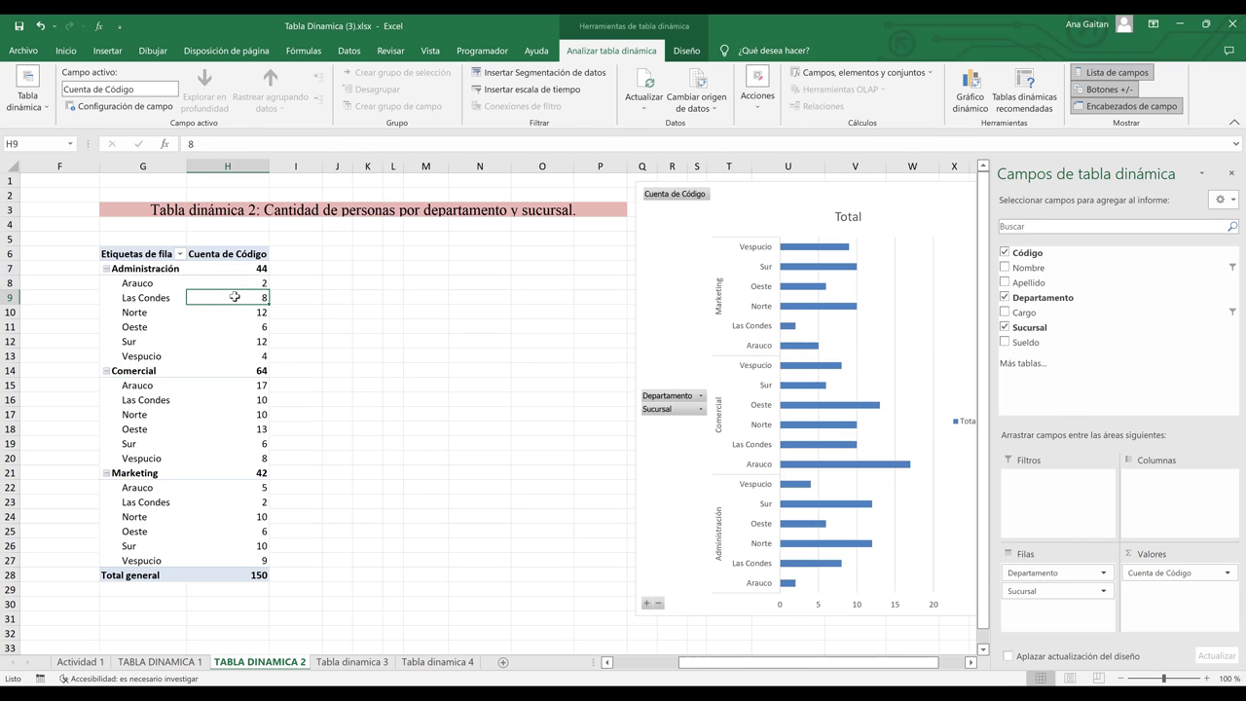
- Replace the bar chart's title with "Cantidad de personas por depto y sucursal"
{"action": "left_click", "coordinate": [878, 333]}
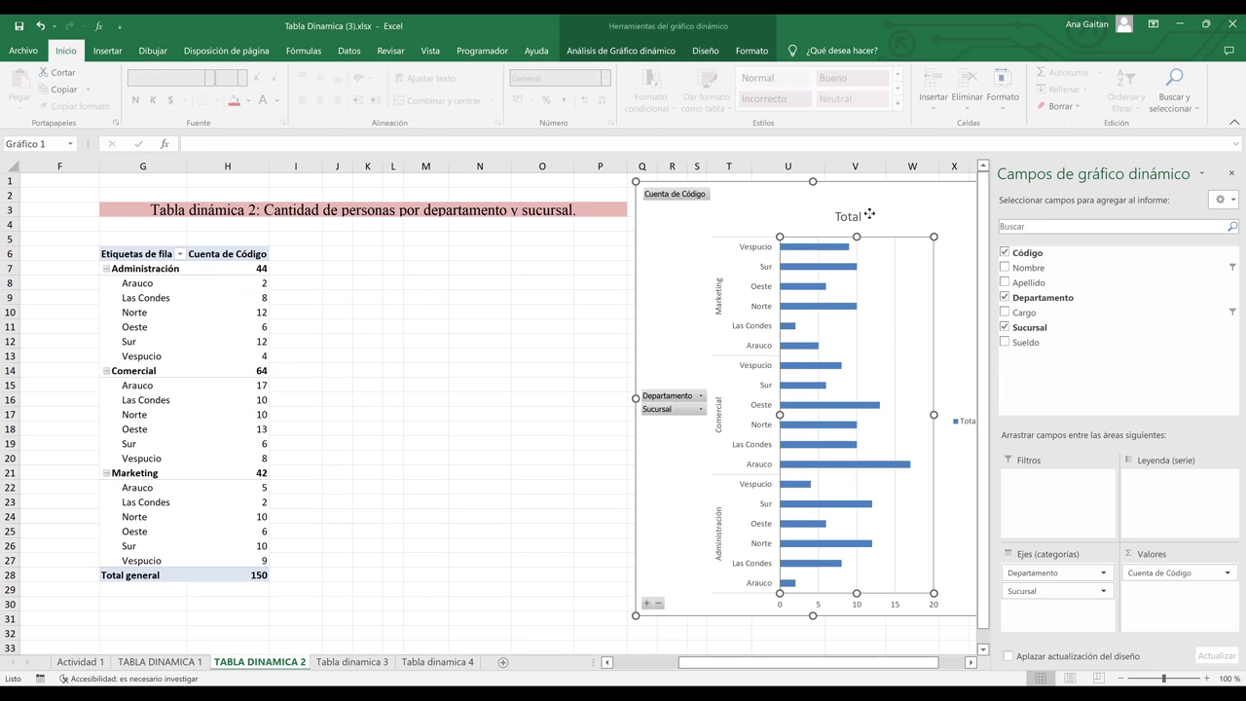
{"action": "left_click", "coordinate": [857, 217]}
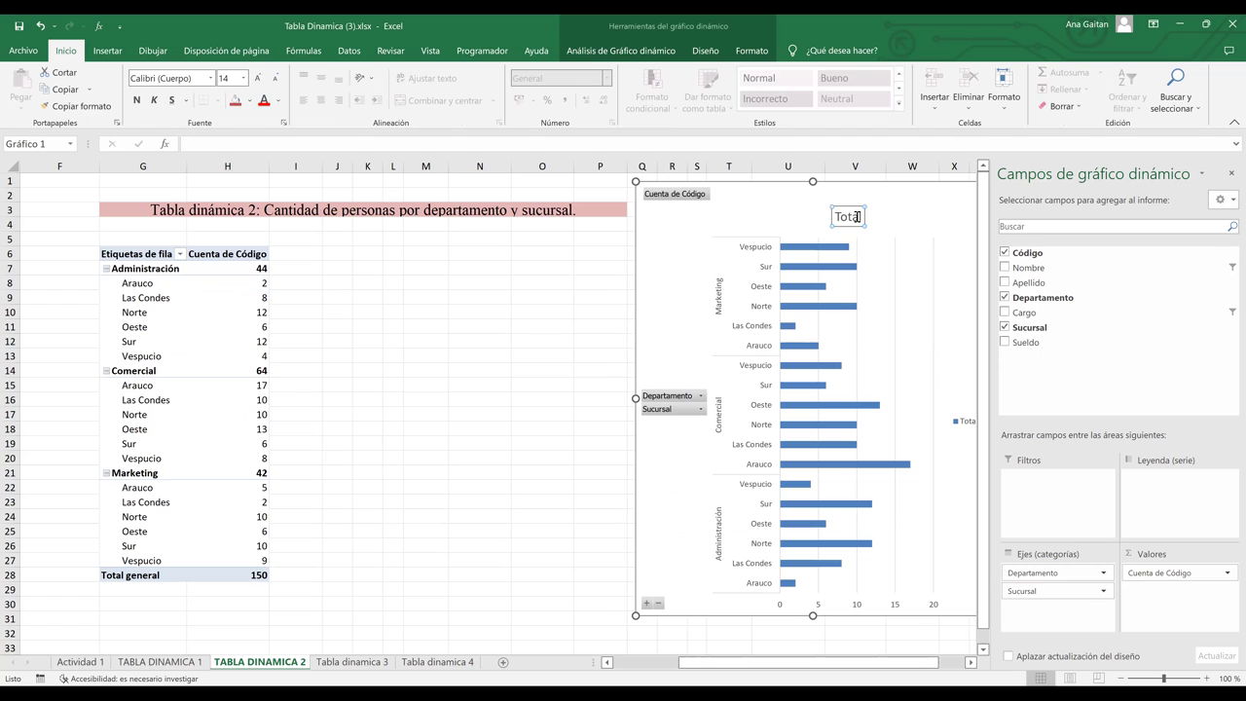
{"action": "double_click", "coordinate": [831, 217]}
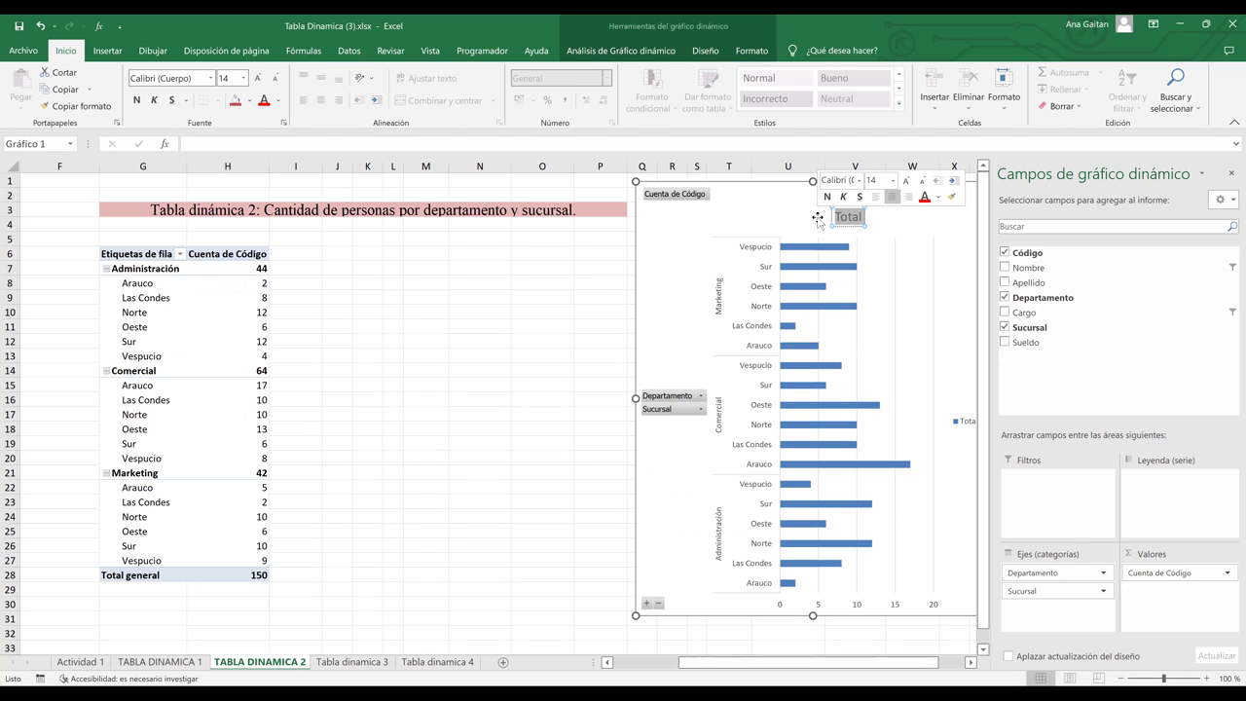
{"action": "key", "text": "Delete"}
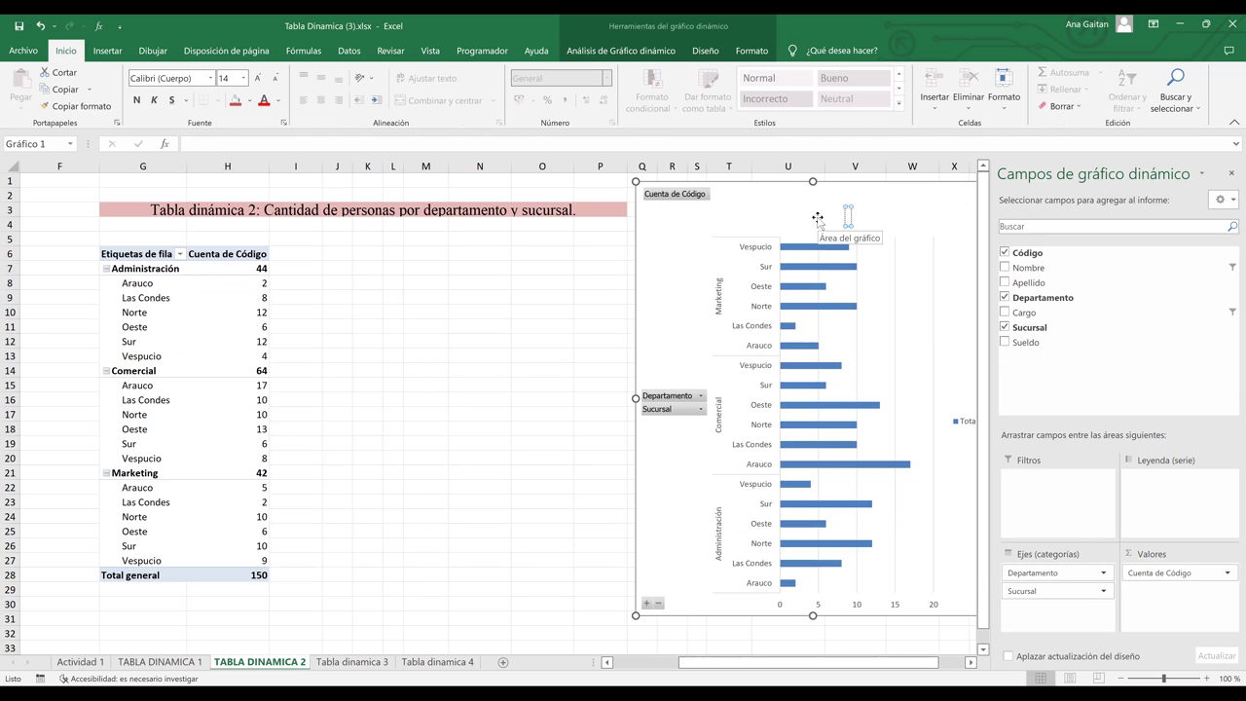
{"action": "type", "text": "Cantidad"}
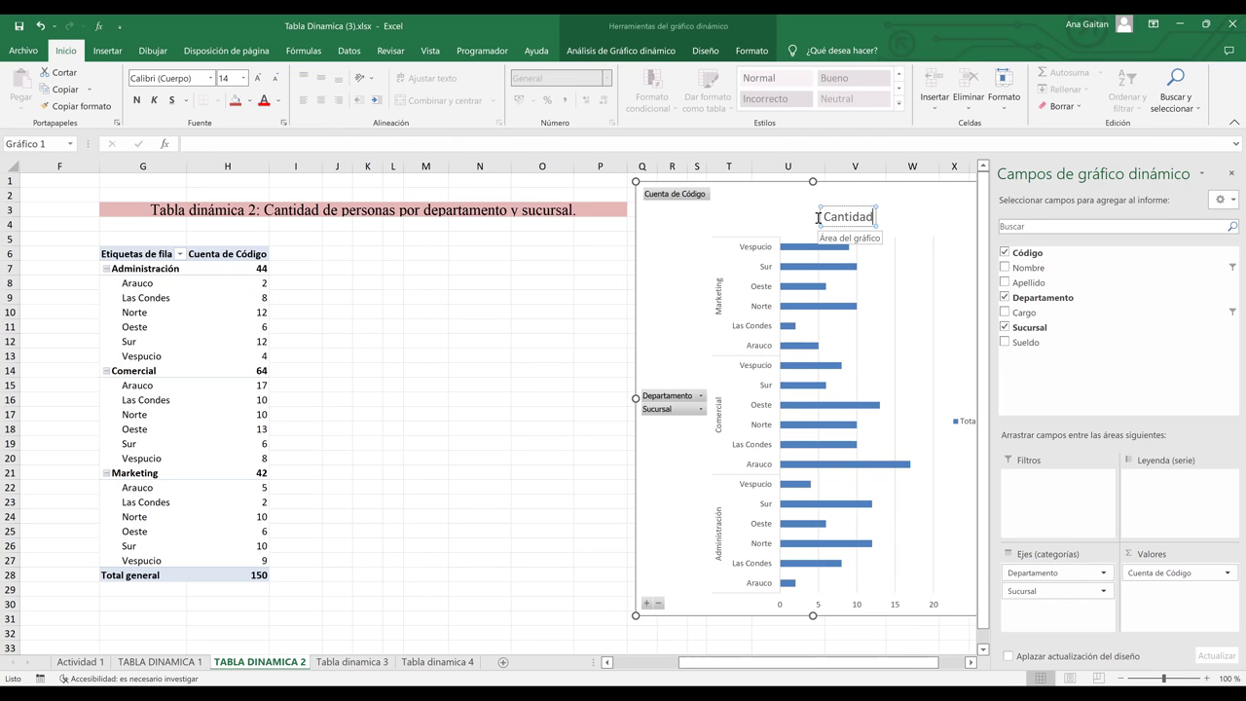
{"action": "type", "text": " de person"}
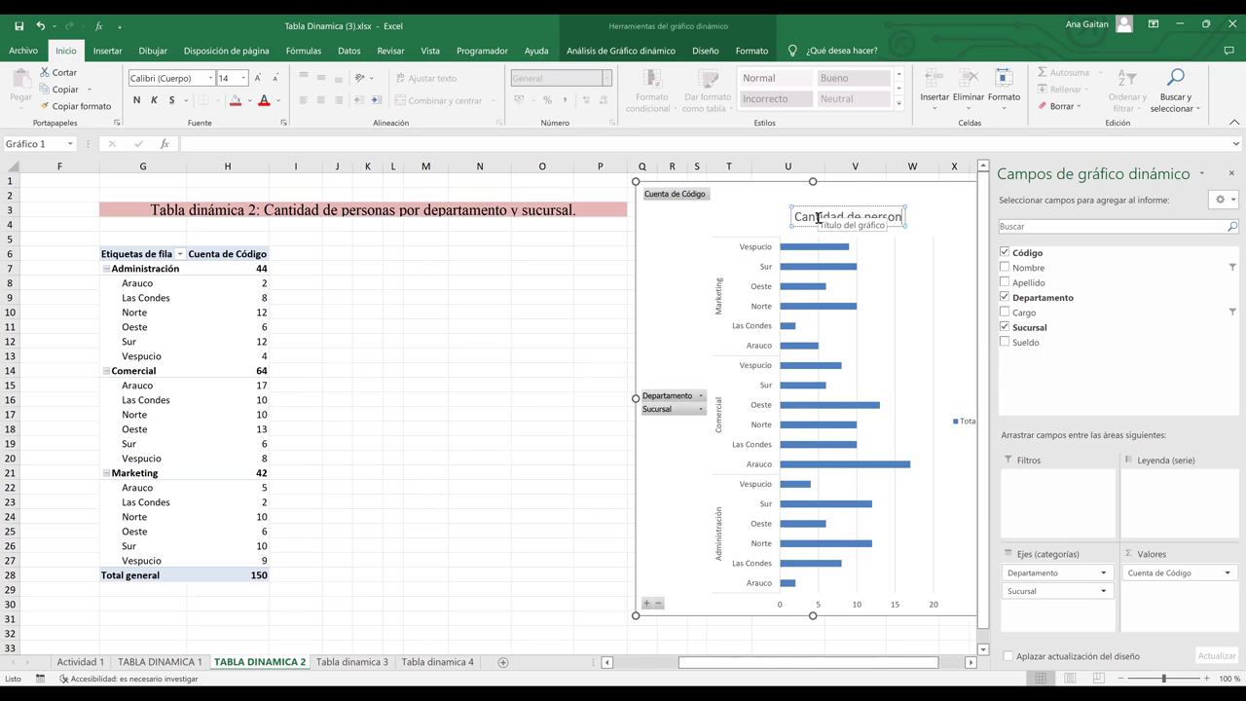
{"action": "type", "text": "as por d"}
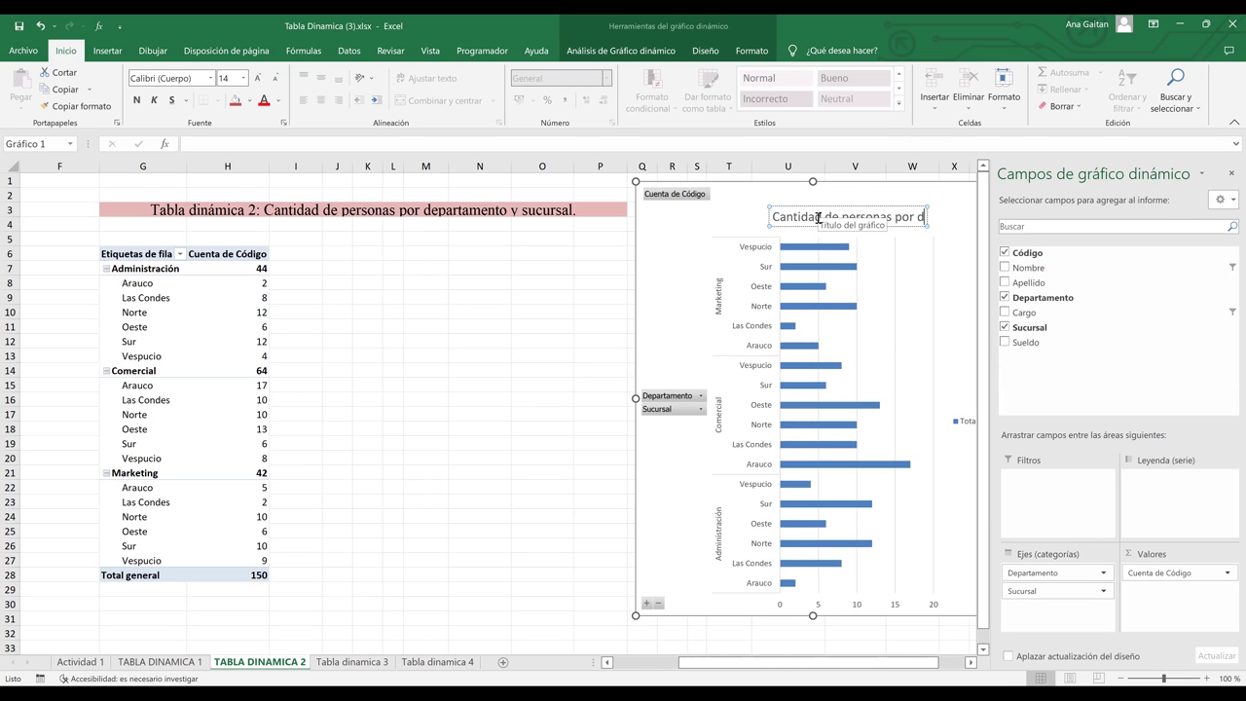
{"action": "type", "text": "ept"}
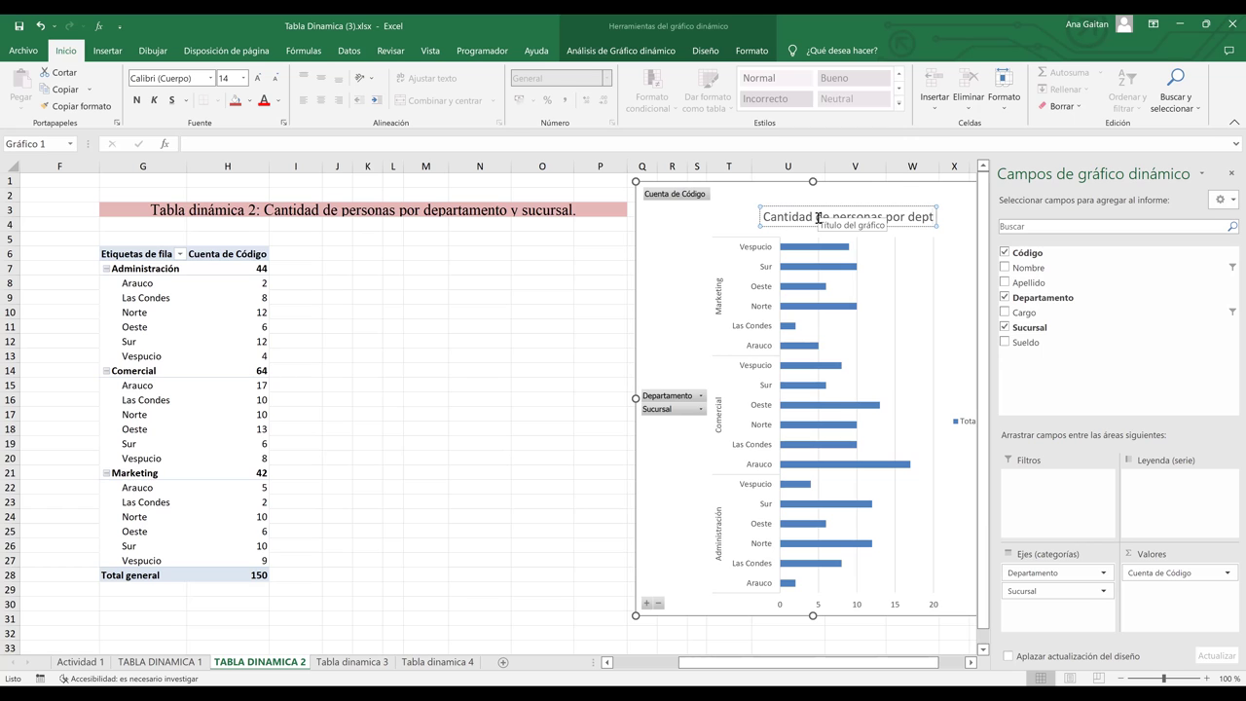
{"action": "type", "text": "o y suc"}
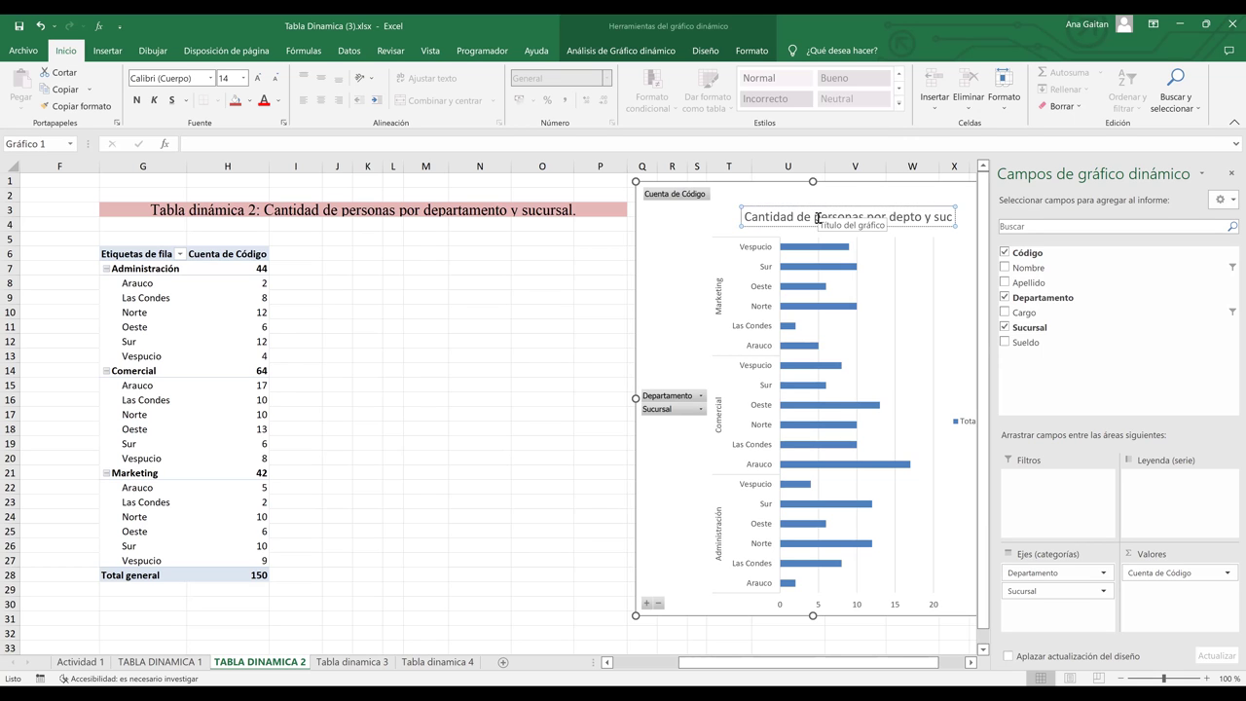
{"action": "type", "text": "ursal"}
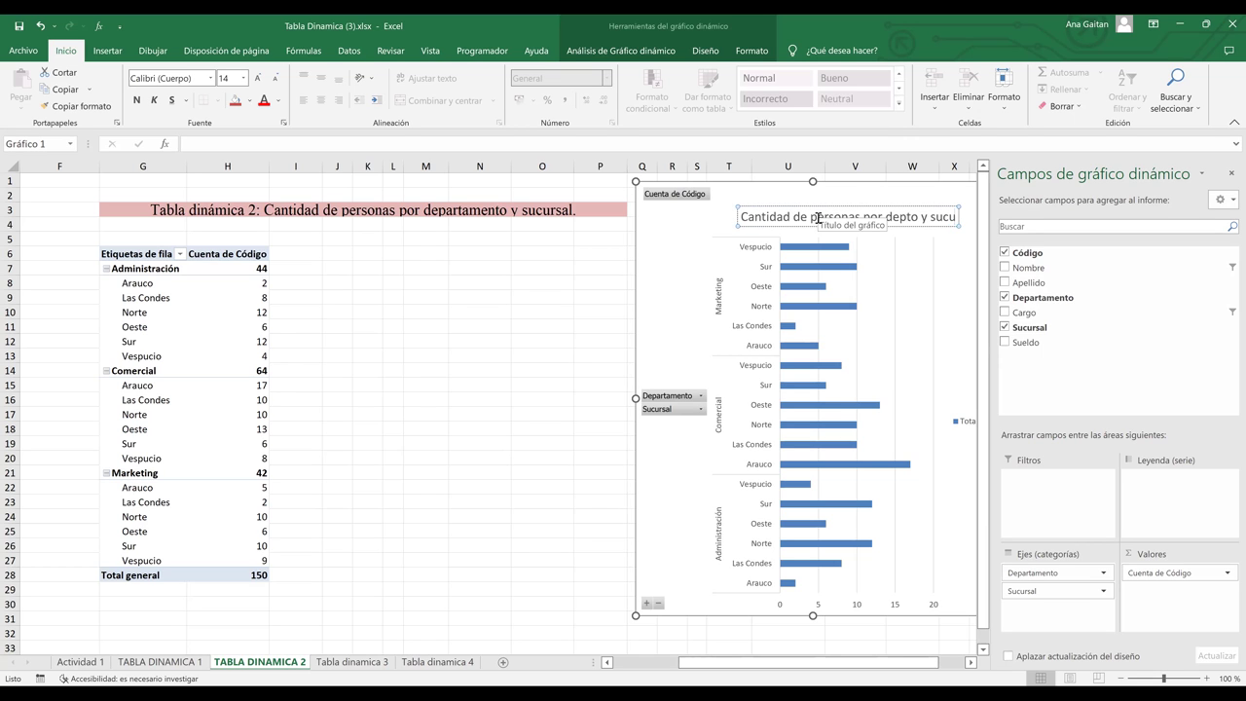
{"action": "left_click", "coordinate": [543, 309]}
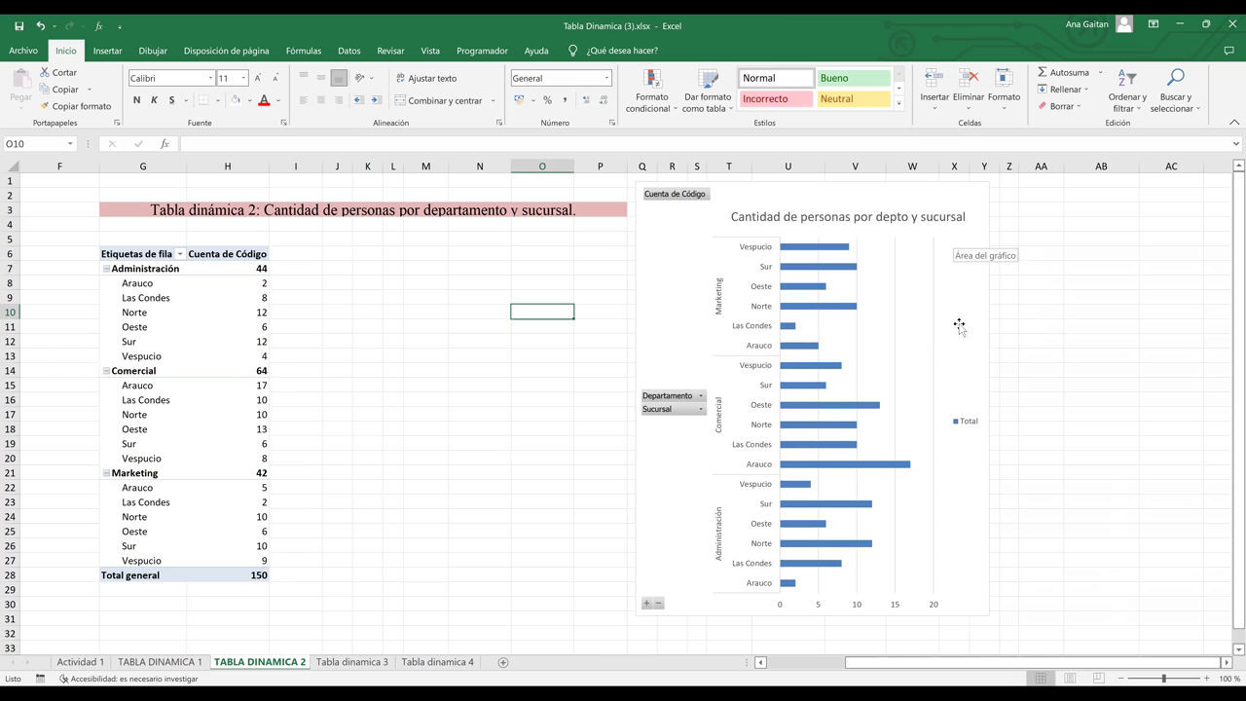
- On the Tabla dinamica 3 sheet, rename the pivot table's row labels header in E10 to "Departamento"
{"action": "left_click", "coordinate": [352, 661]}
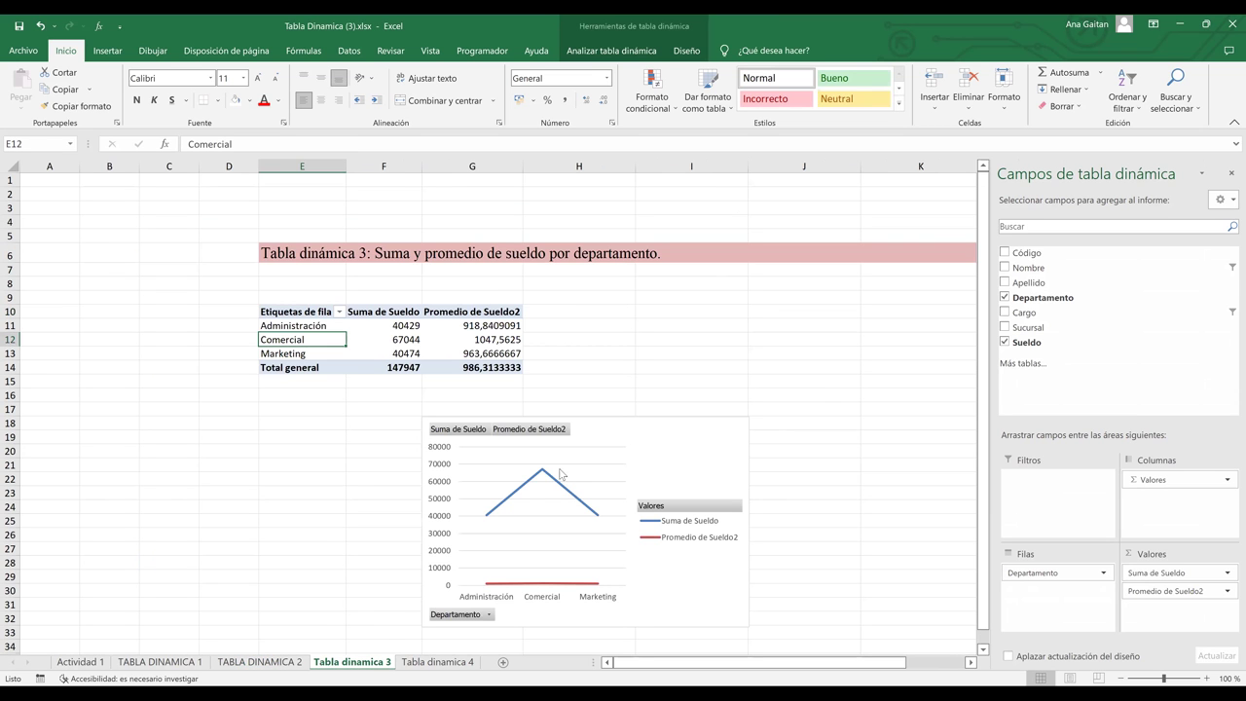
{"action": "left_click", "coordinate": [504, 367]}
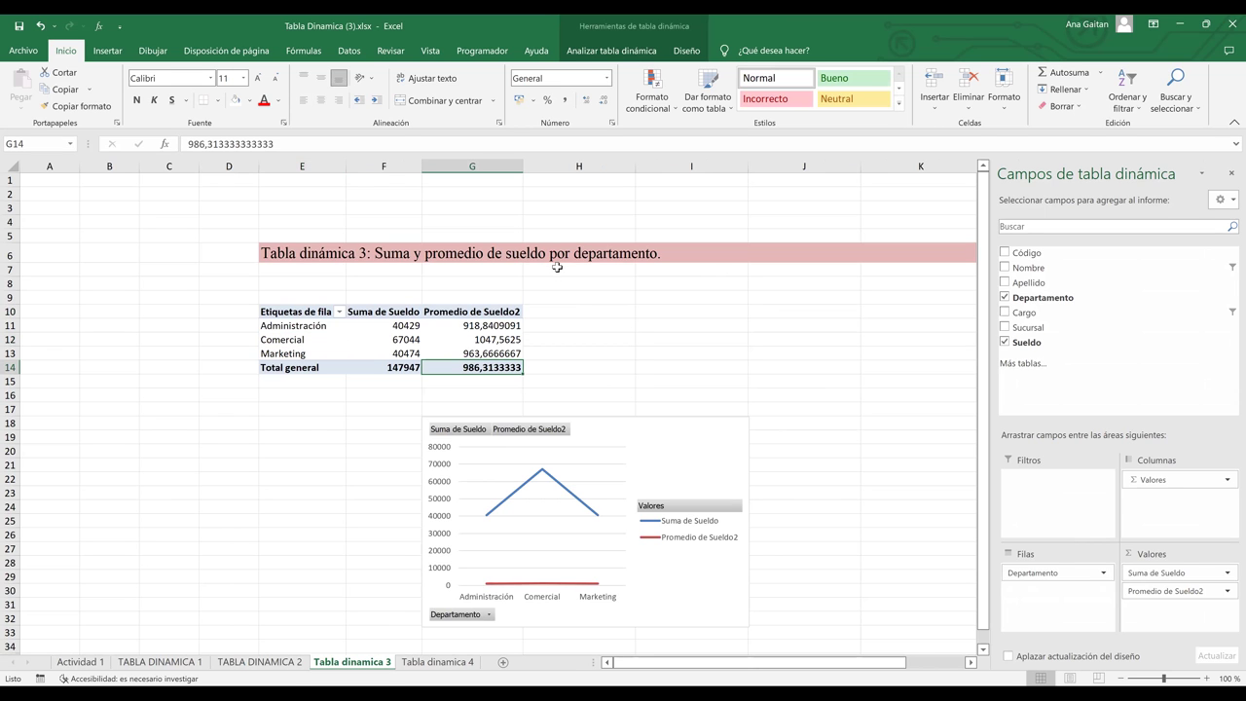
{"action": "left_click", "coordinate": [304, 312]}
{"action": "type", "text": "Departa"}
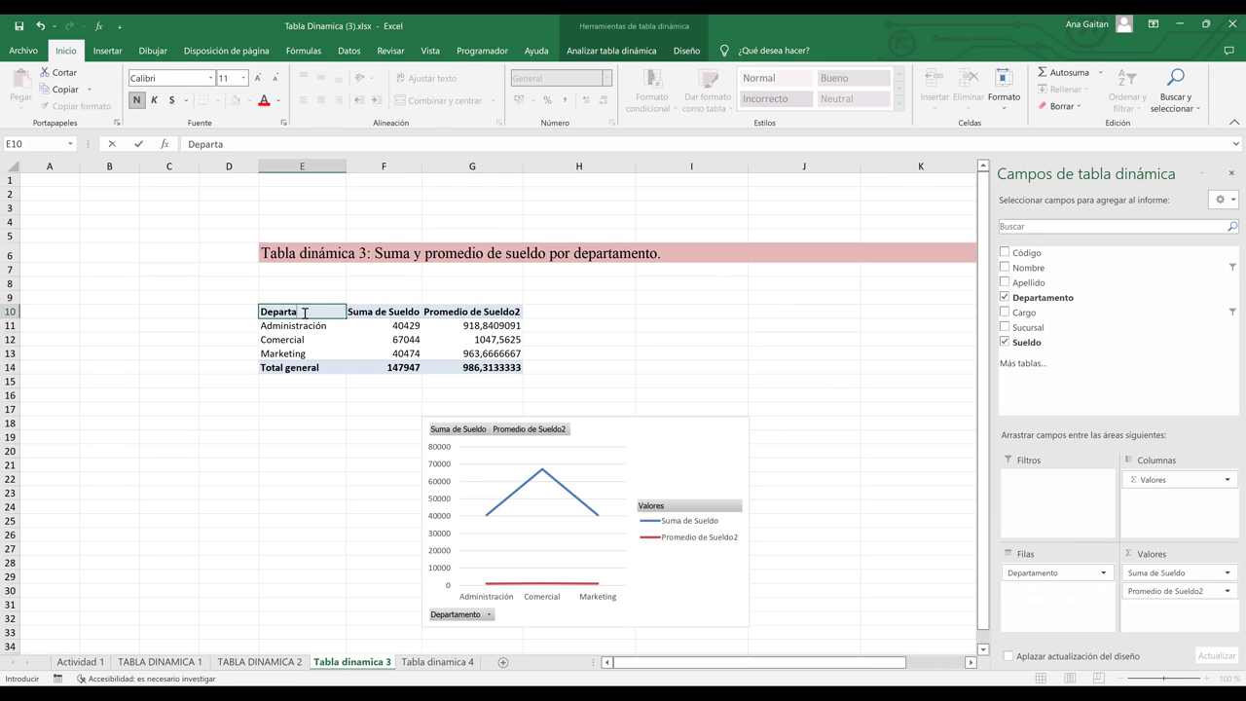
{"action": "type", "text": "mento"}
{"action": "left_click", "coordinate": [313, 337]}
- Apply the Contabilidad number format to the departments' salary sums and averages in F11:G13
{"action": "left_click", "coordinate": [375, 312]}
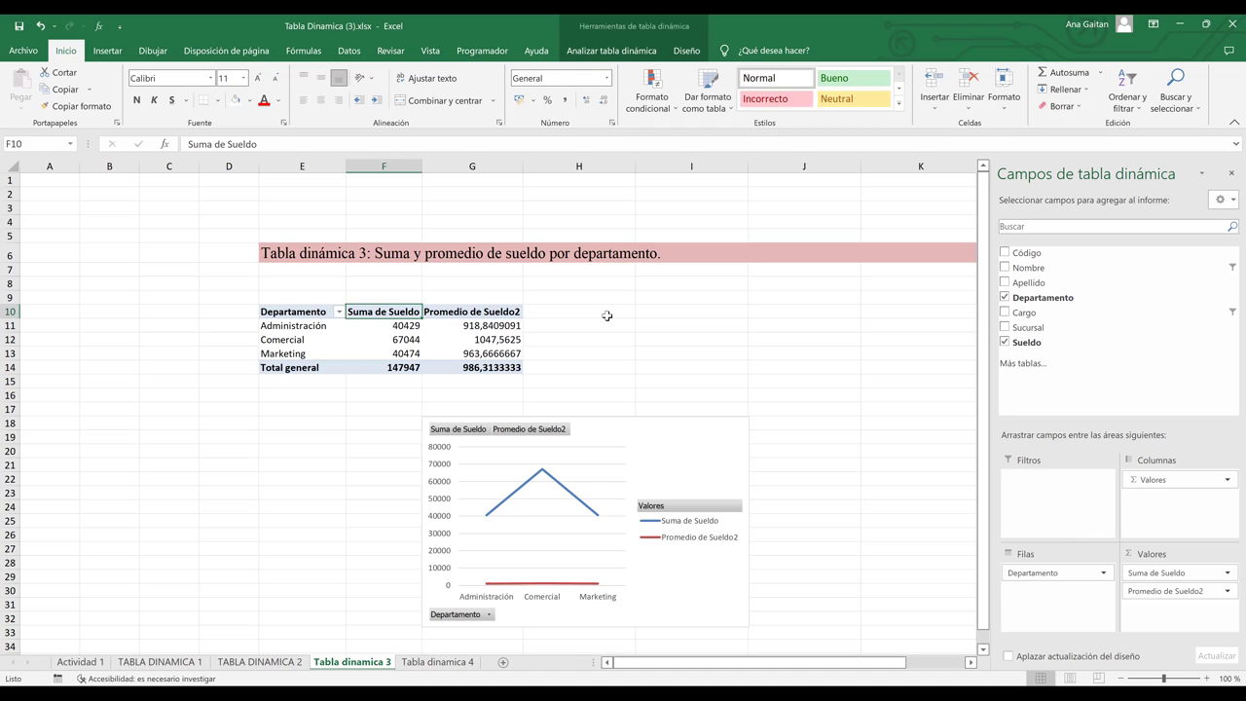
{"action": "left_click", "coordinate": [481, 315]}
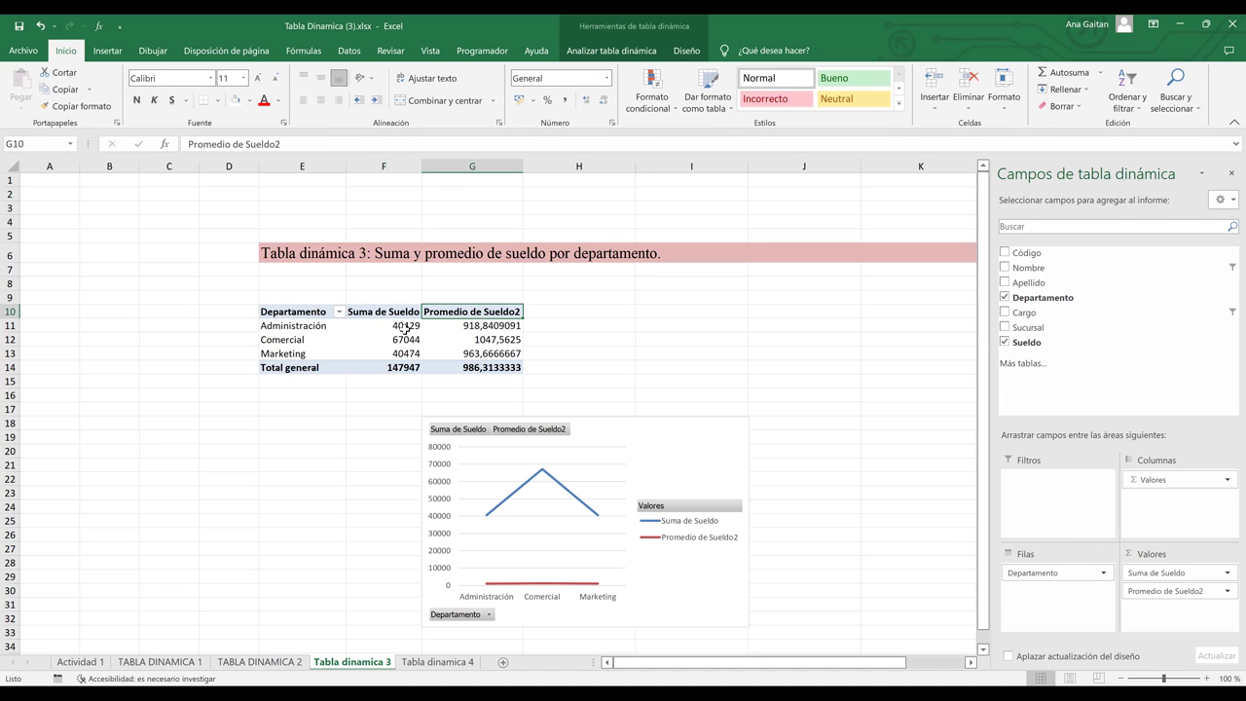
{"action": "left_click_drag", "start_coordinate": [415, 329], "coordinate": [503, 354]}
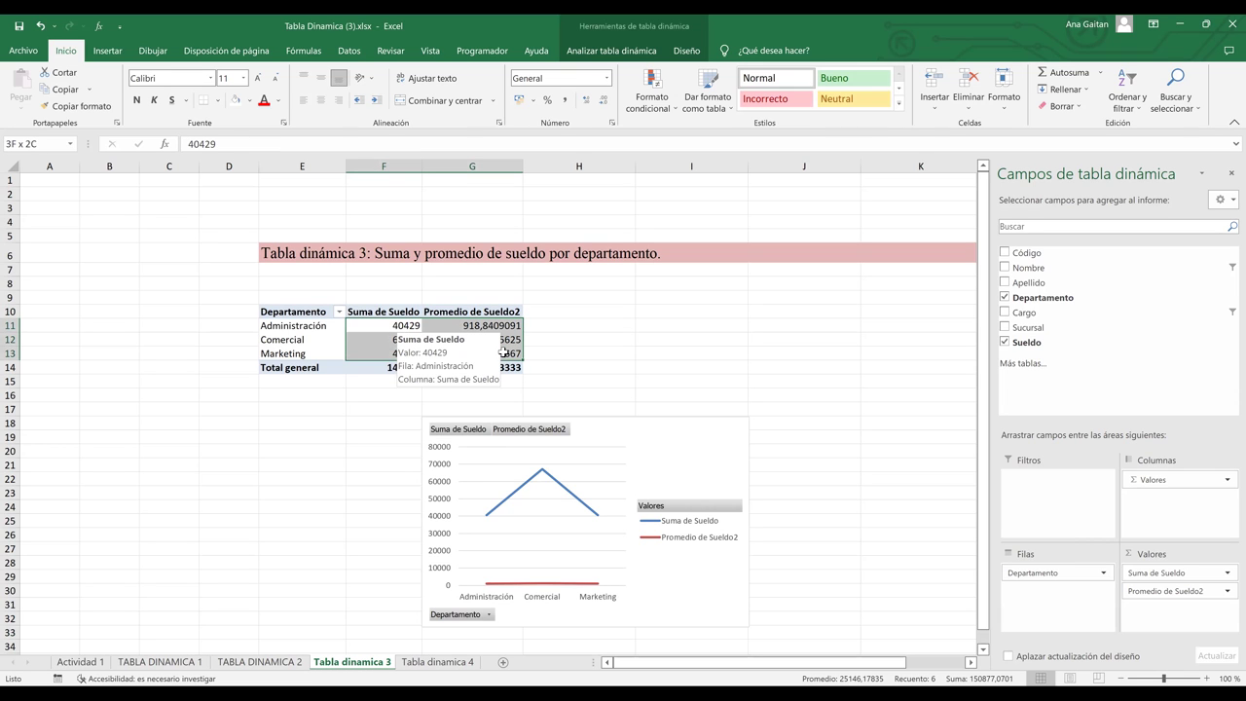
{"action": "left_click_drag", "start_coordinate": [503, 353], "coordinate": [503, 354]}
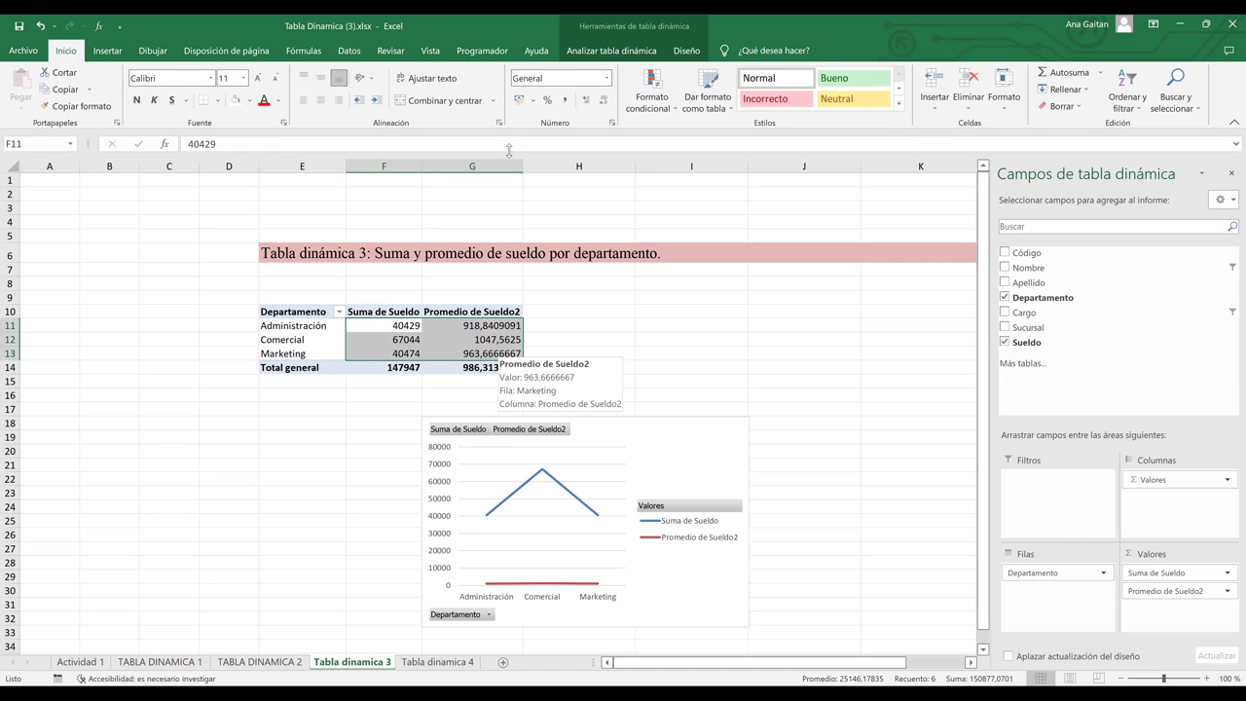
{"action": "left_click", "coordinate": [607, 78]}
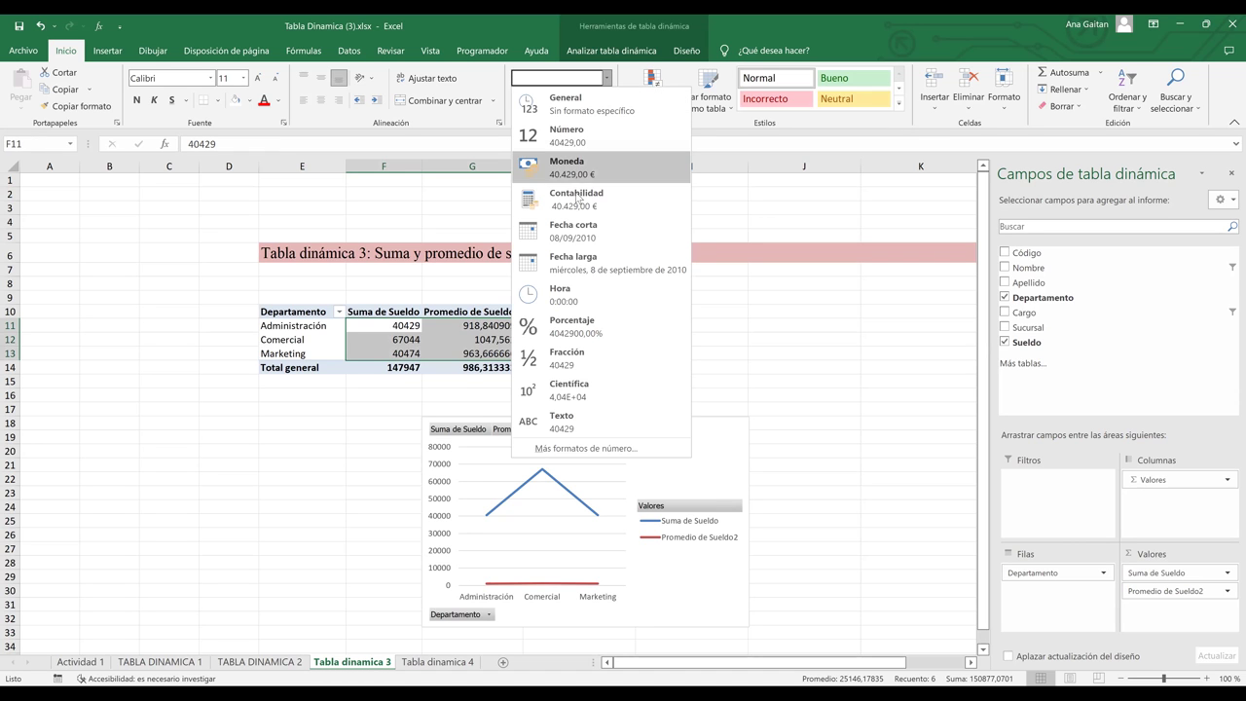
{"action": "left_click", "coordinate": [578, 198]}
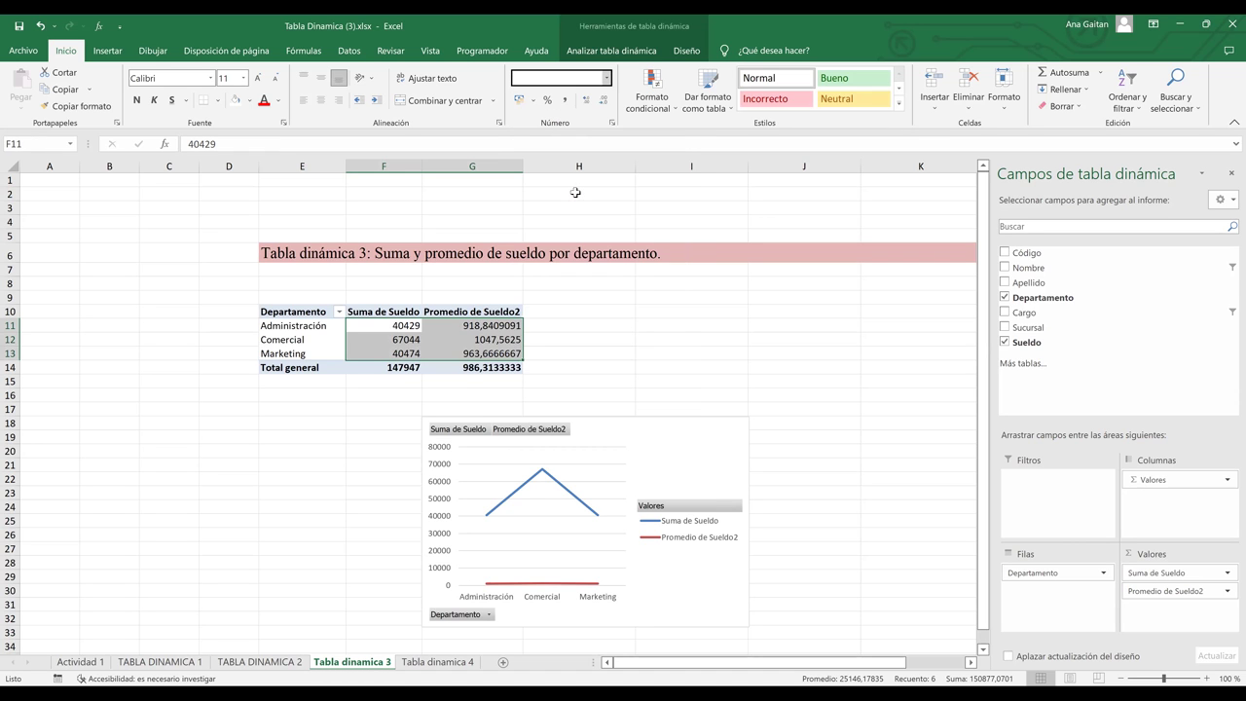
- Set the accounting symbol of the cells in F11:G13 to $ Español (El Salvador)
{"action": "left_click", "coordinate": [614, 124]}
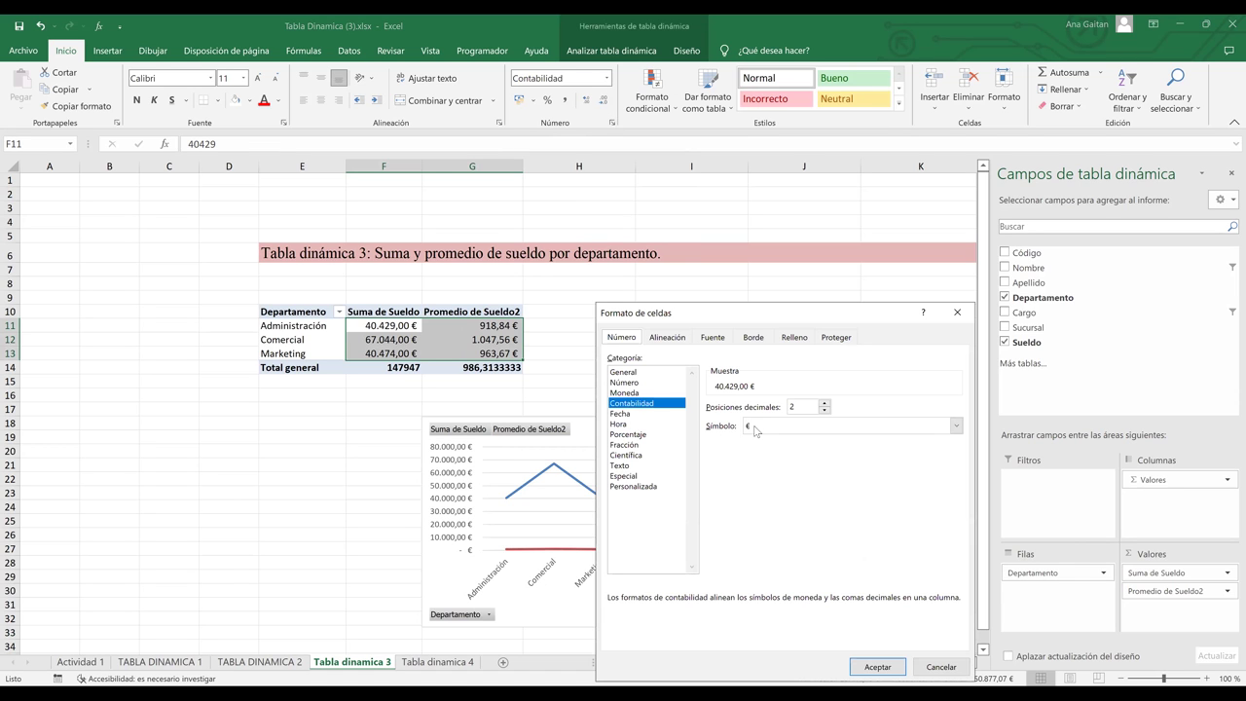
{"action": "left_click", "coordinate": [756, 429]}
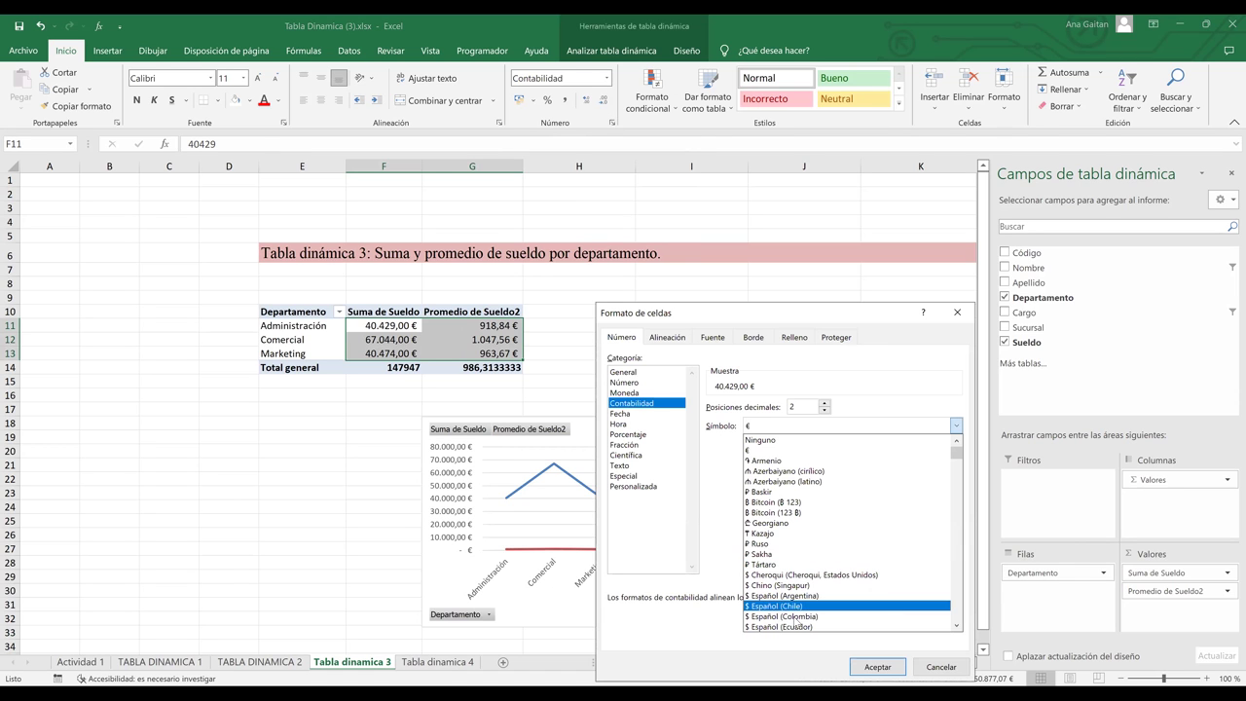
{"action": "key", "text": "Down"}
{"action": "key", "text": "Down"}
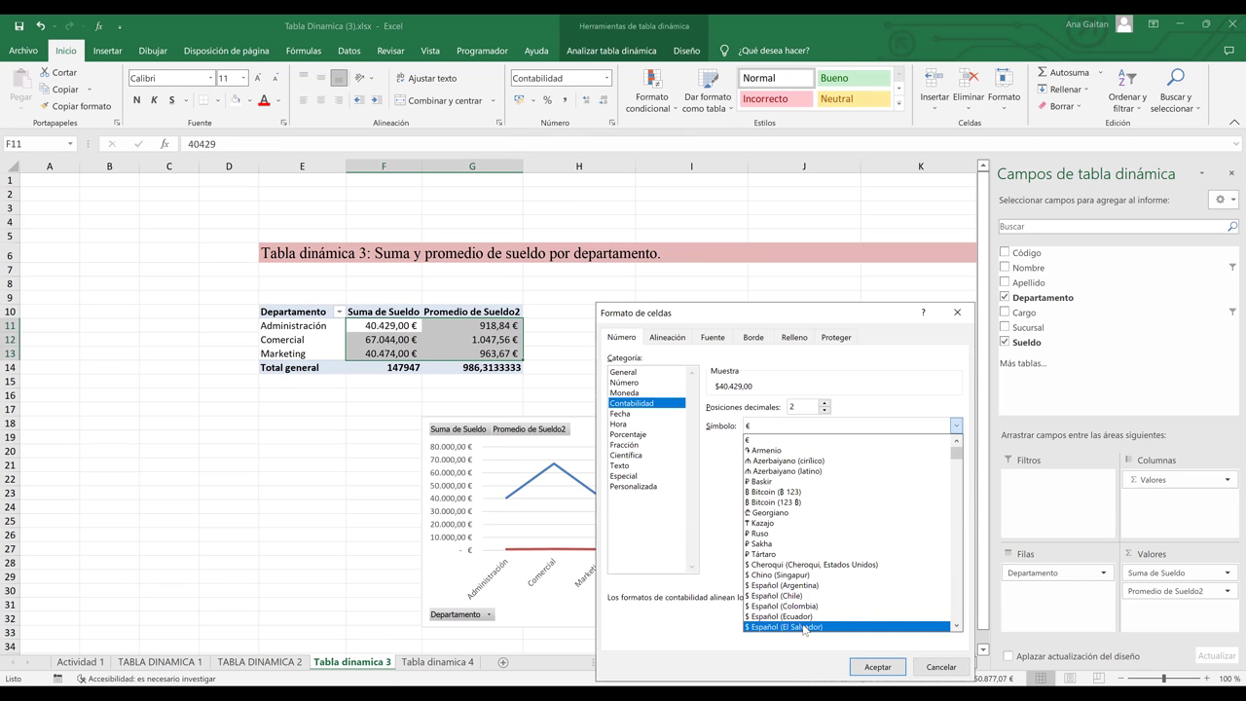
{"action": "left_click", "coordinate": [873, 670]}
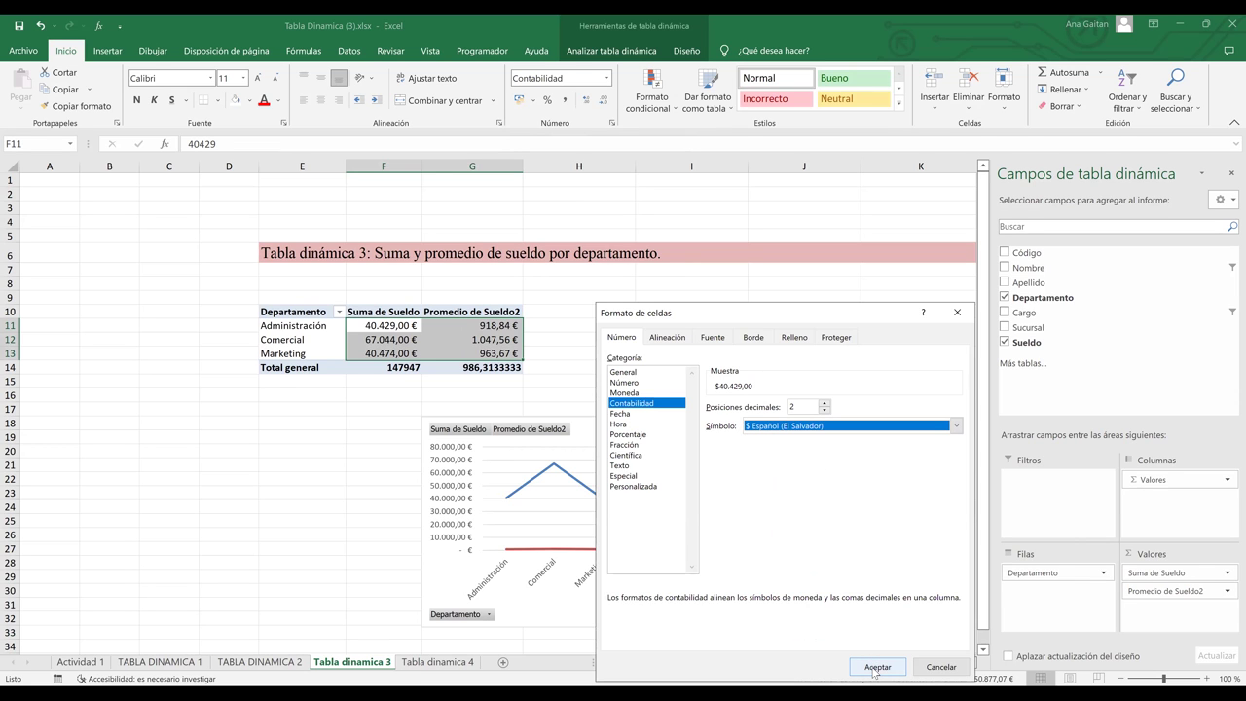
- Accept the dollar accounting format for F11:G13 and move the line chart up beside the pivot table, under the sheet heading
{"action": "left_click", "coordinate": [873, 670]}
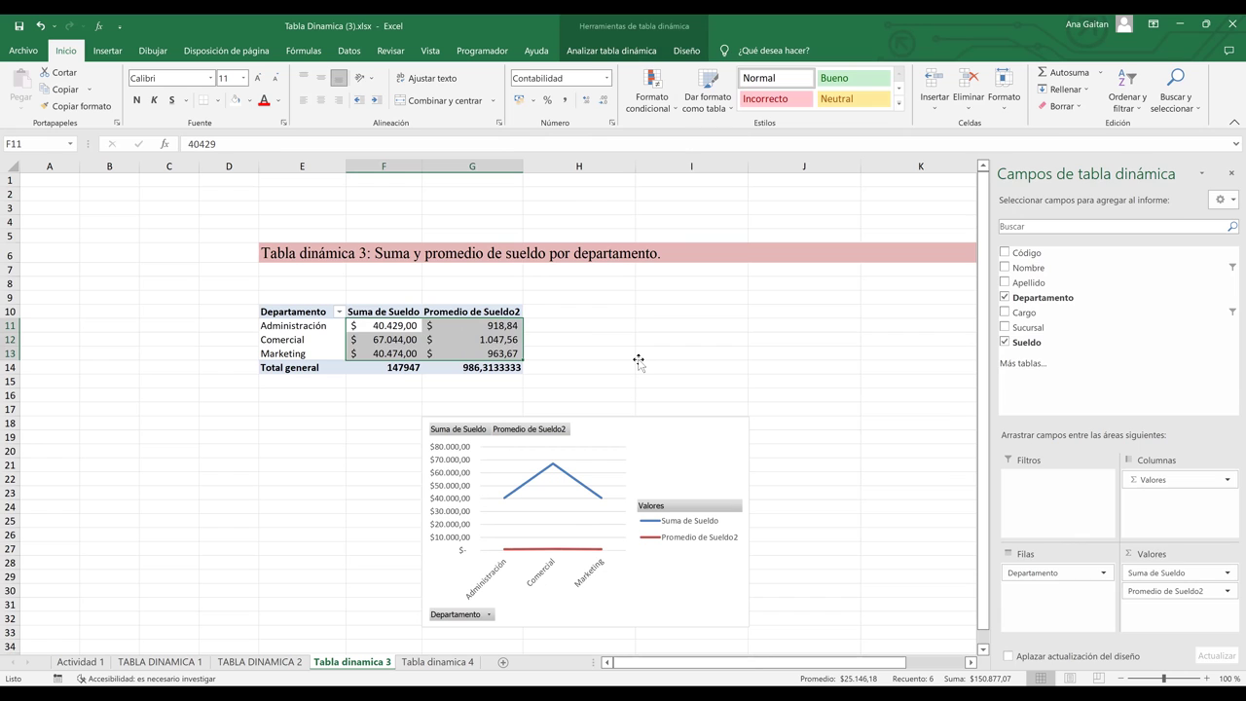
{"action": "left_click", "coordinate": [639, 359]}
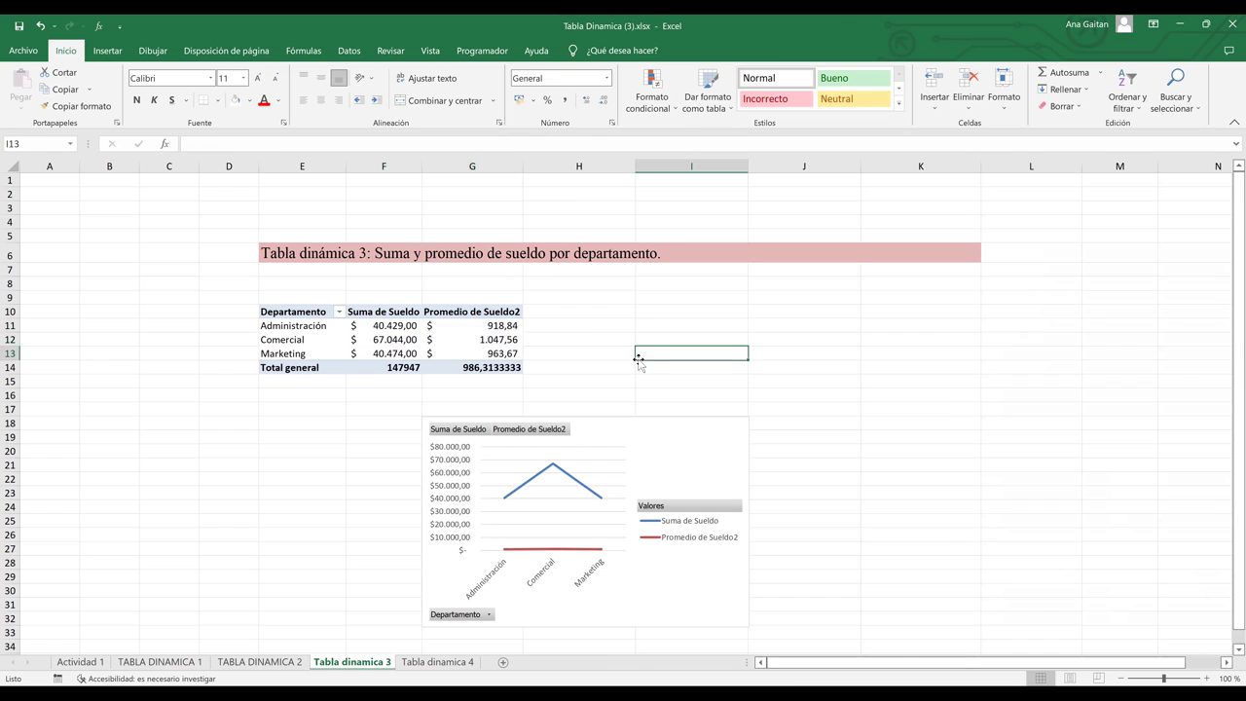
{"action": "left_click", "coordinate": [561, 506]}
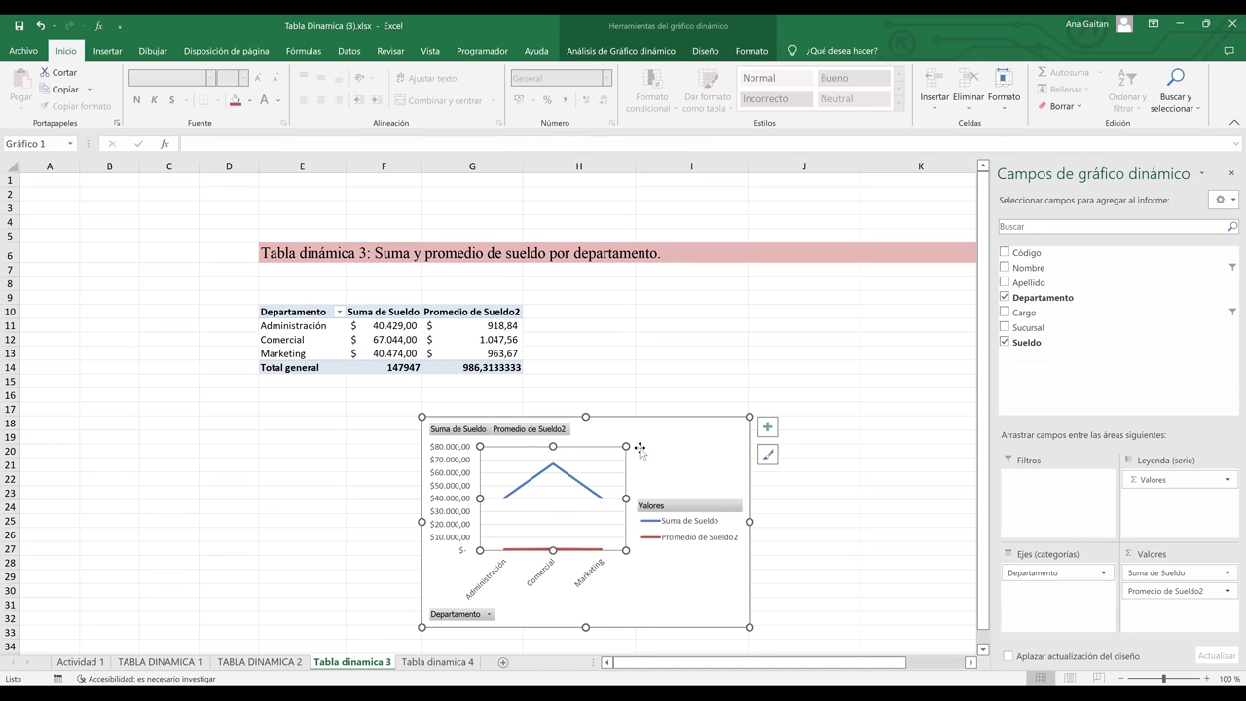
{"action": "left_click_drag", "start_coordinate": [669, 425], "coordinate": [805, 282]}
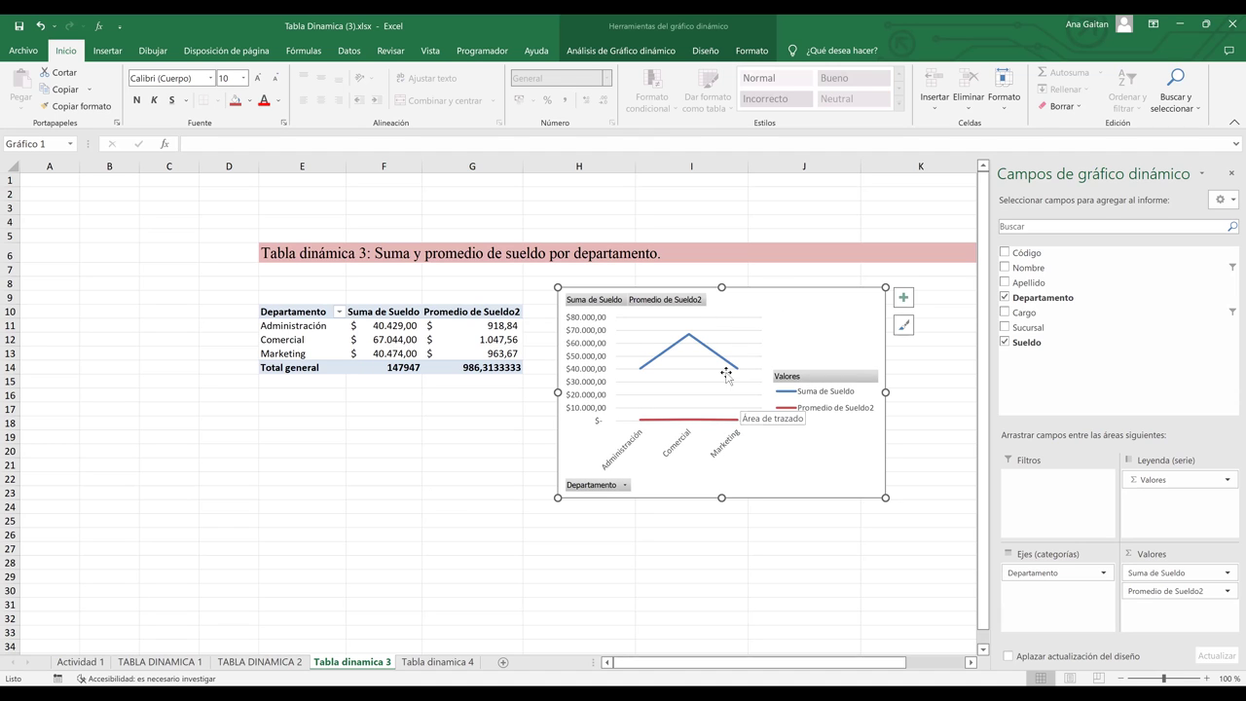
{"action": "left_click", "coordinate": [718, 356]}
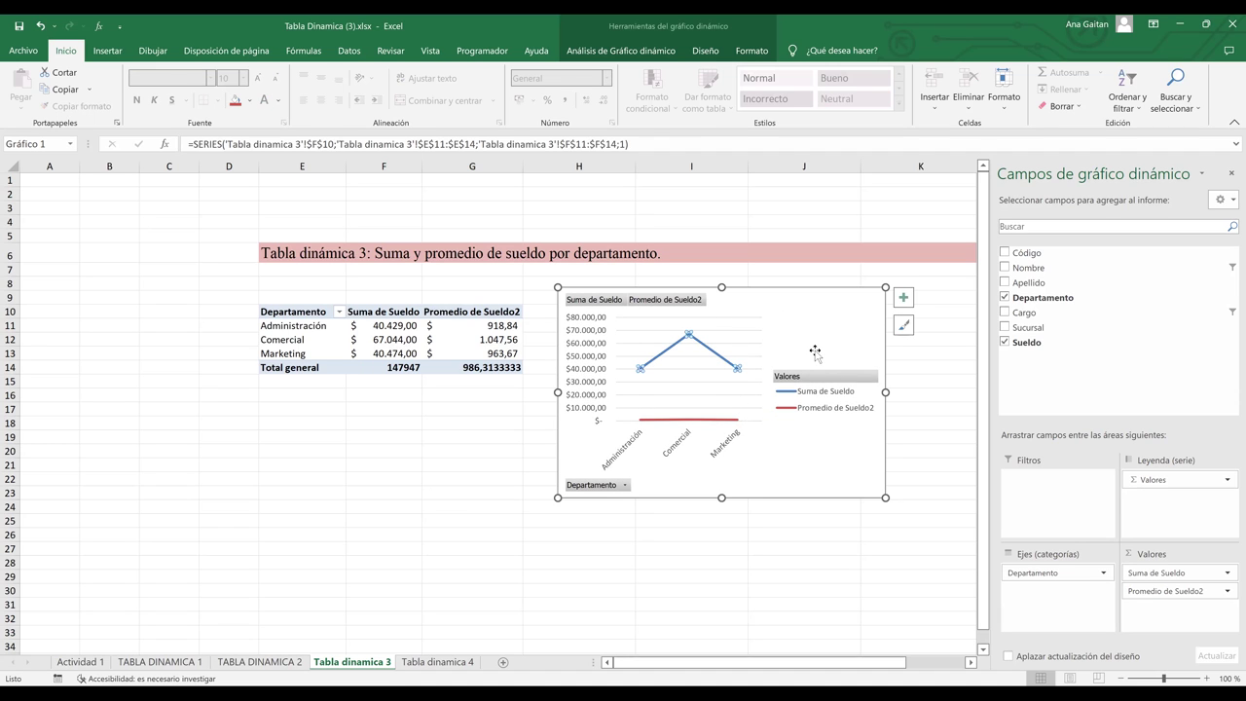
{"action": "left_click", "coordinate": [815, 352]}
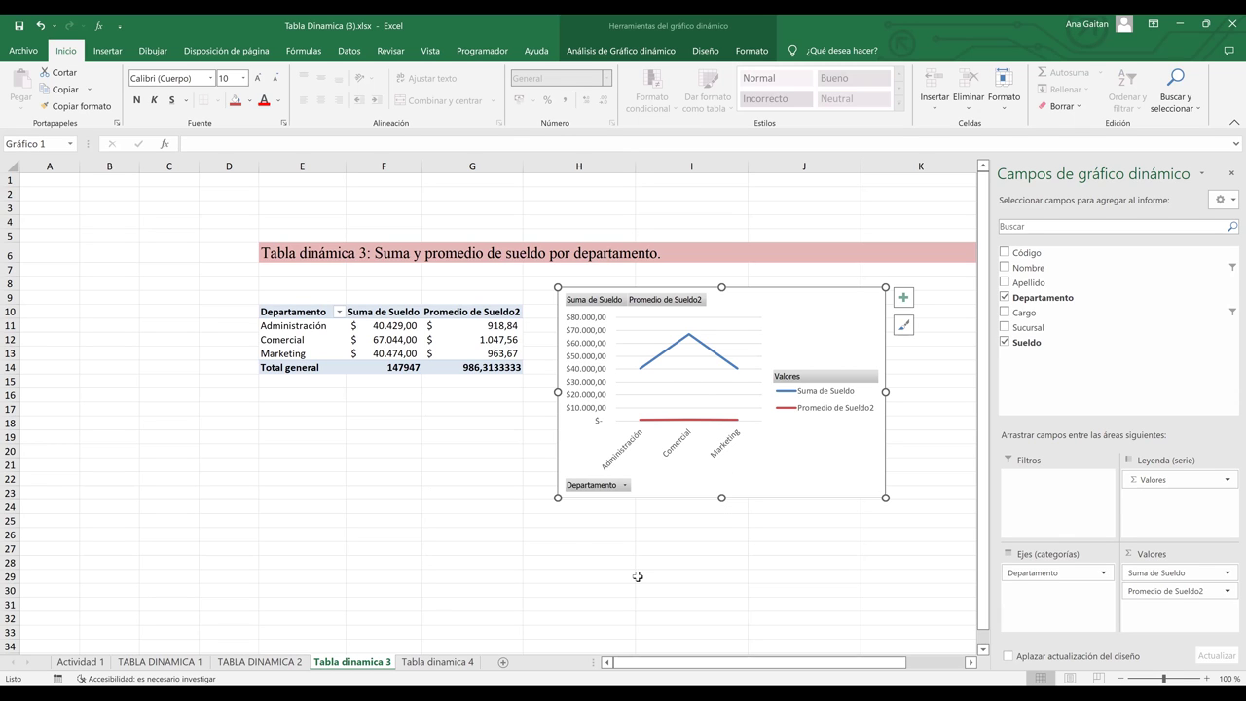
- Look through the TABLA DINAMICA 2, Tabla dinamica 3 and Tabla dinamica 4 sheets to compare their pivot tables, charts and titles
{"action": "left_click", "coordinate": [272, 667]}
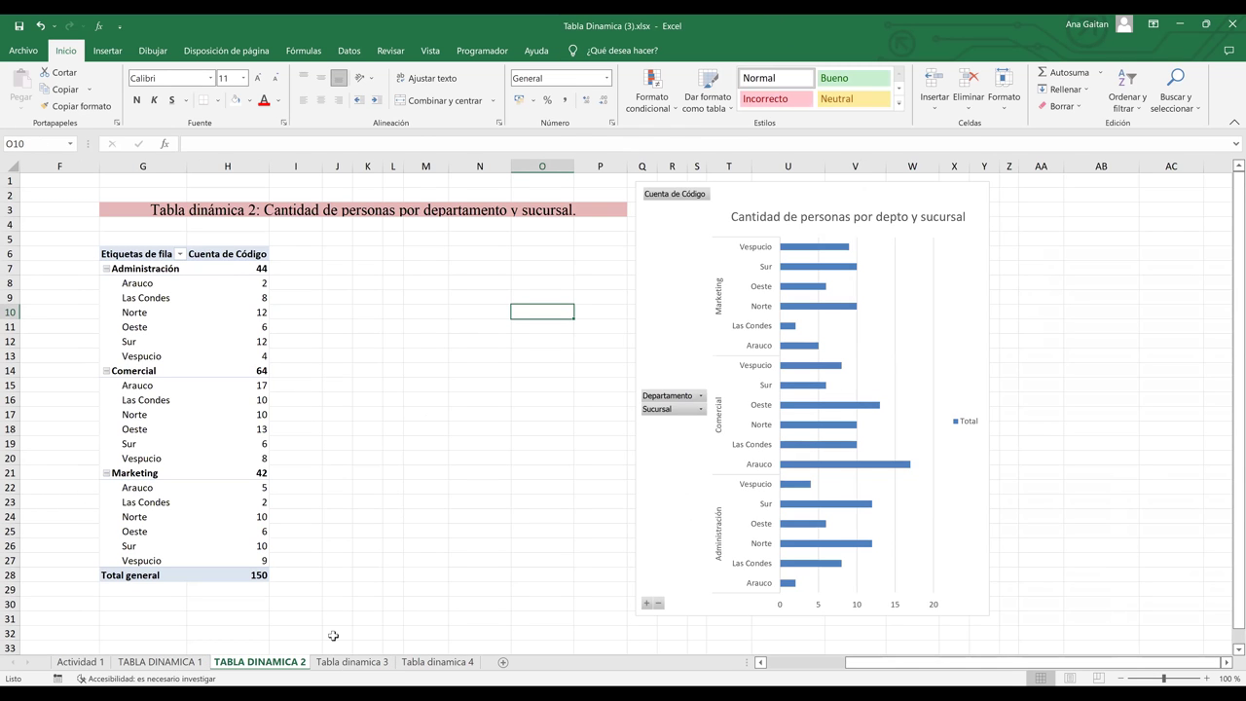
{"action": "left_click", "coordinate": [362, 667]}
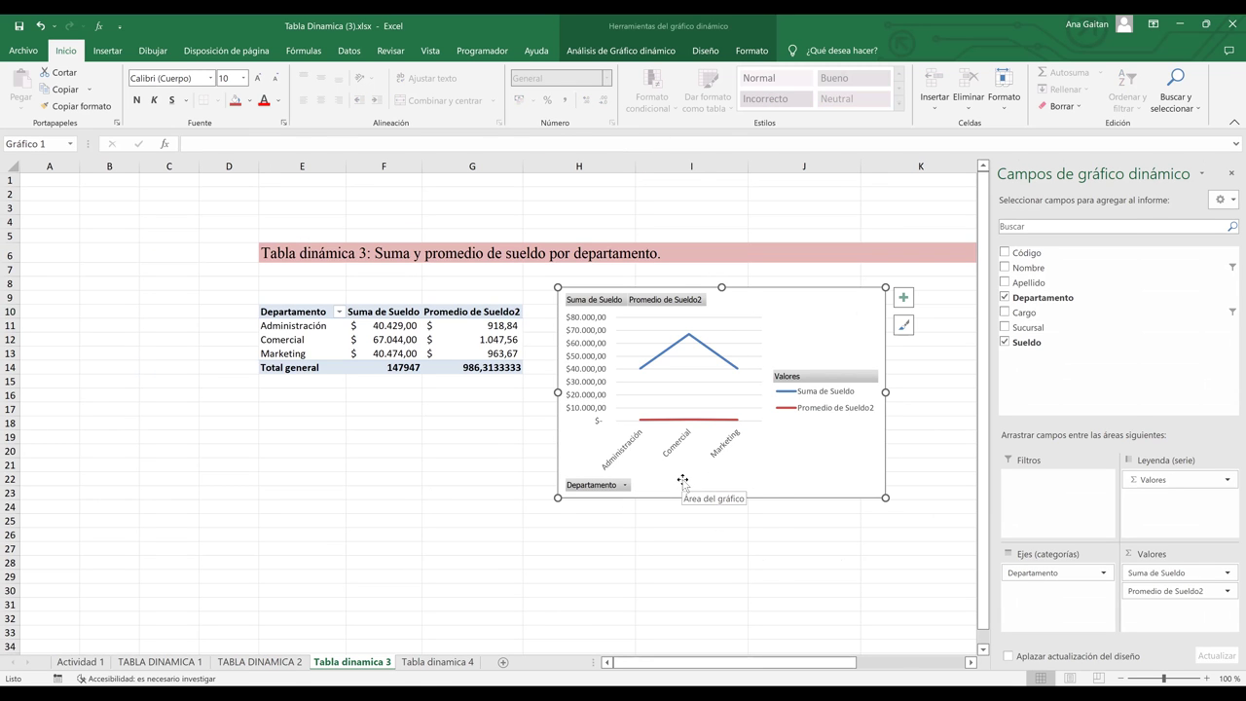
{"action": "left_click", "coordinate": [418, 666]}
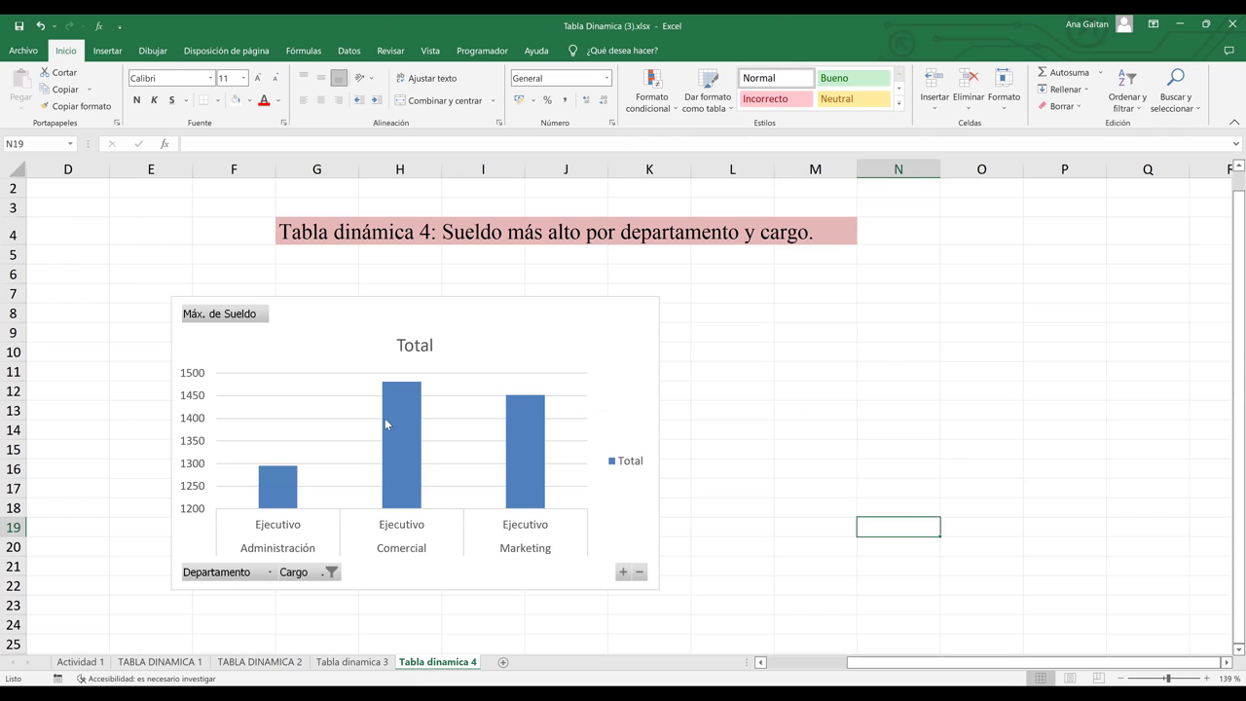
{"action": "left_click", "coordinate": [1119, 678]}
{"action": "left_click", "coordinate": [1119, 679]}
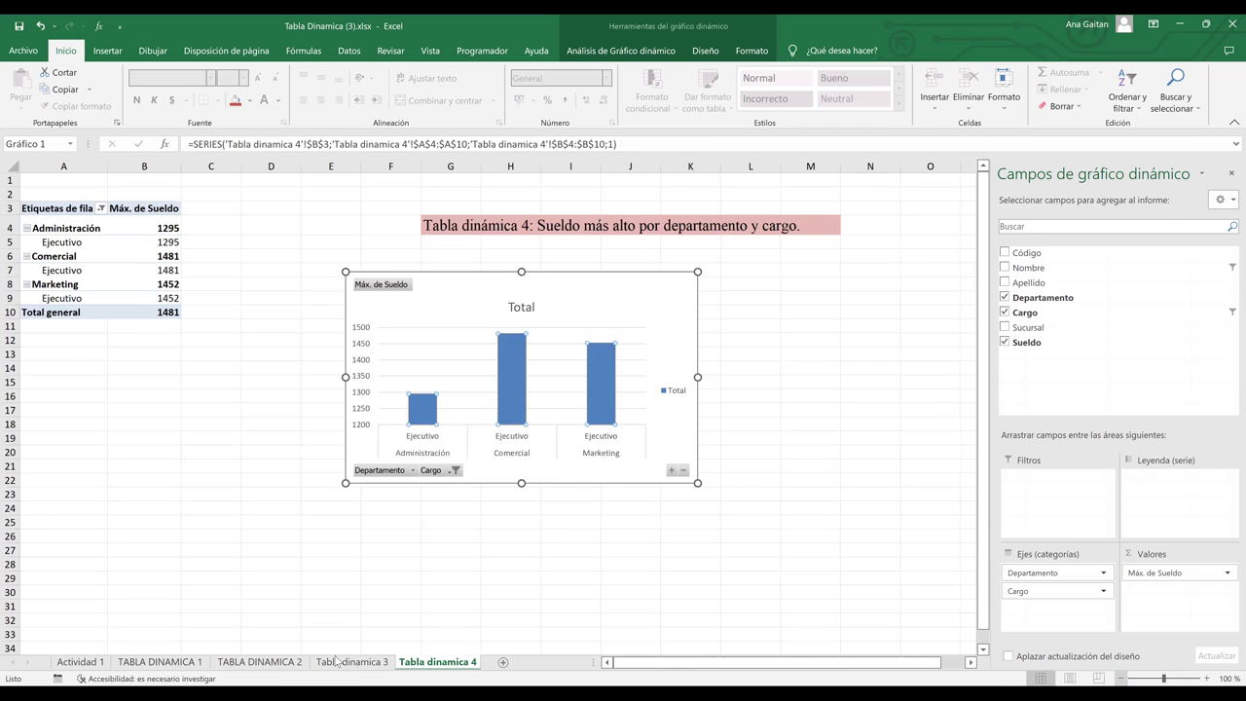
{"action": "left_click", "coordinate": [336, 664]}
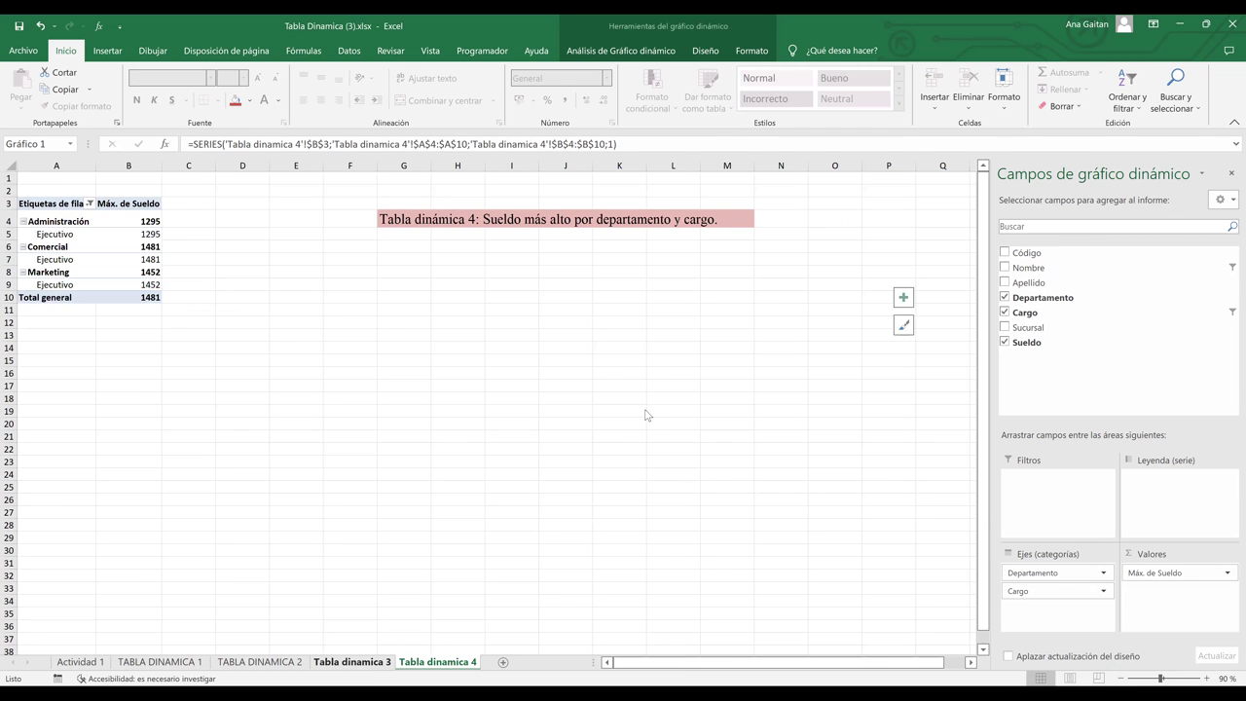
{"action": "left_click", "coordinate": [260, 664]}
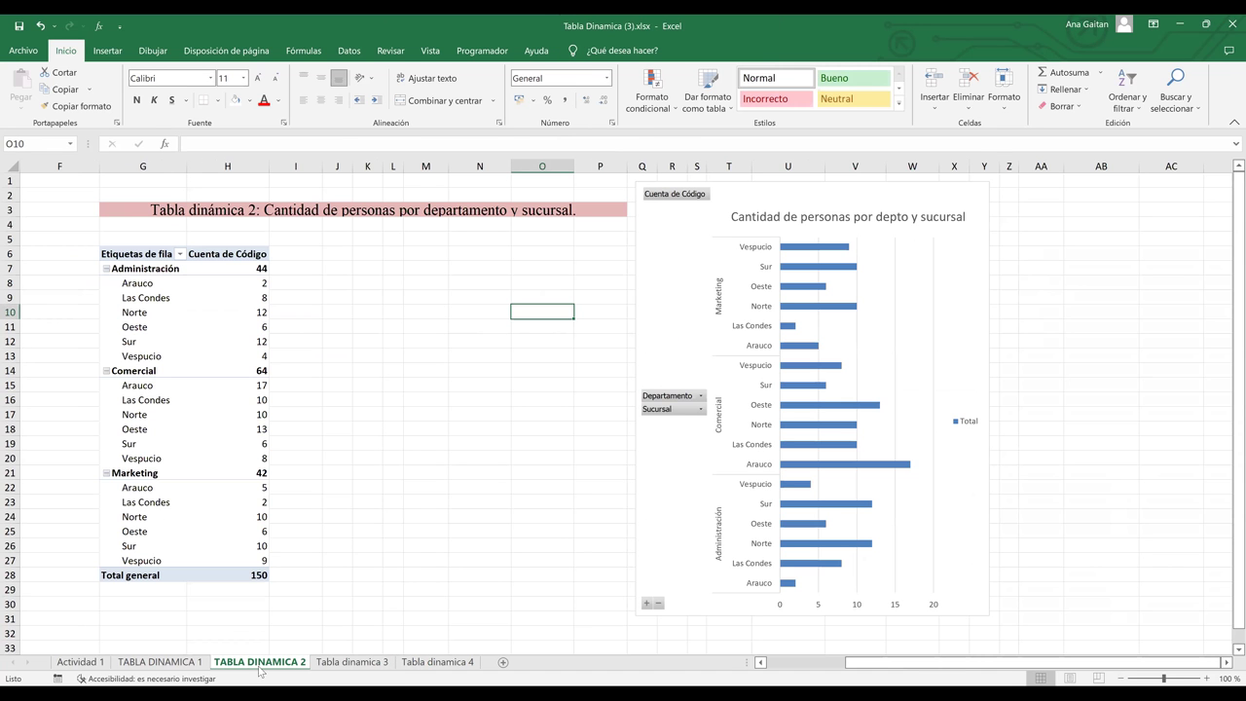
{"action": "left_click", "coordinate": [167, 662]}
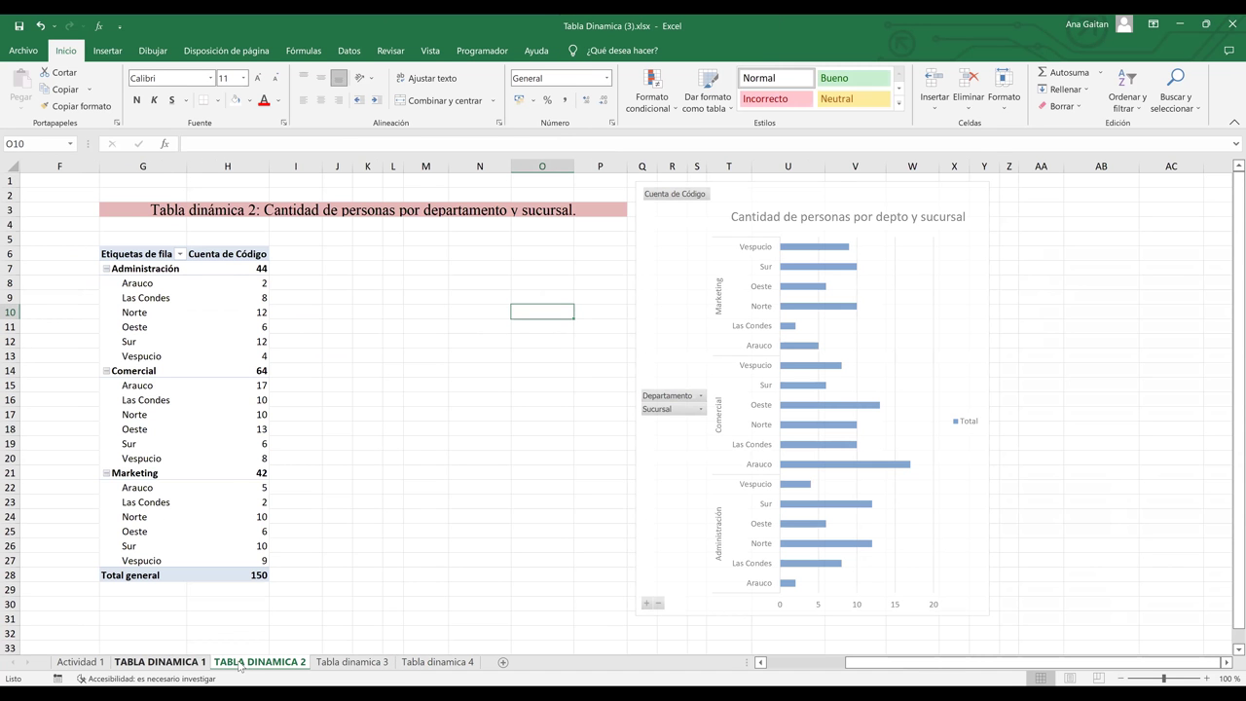
- On the Tabla dinamica 4 sheet, replace the column chart's title with the heading text "Sueldo más alto por departamento y cargo."
{"action": "left_click", "coordinate": [440, 662]}
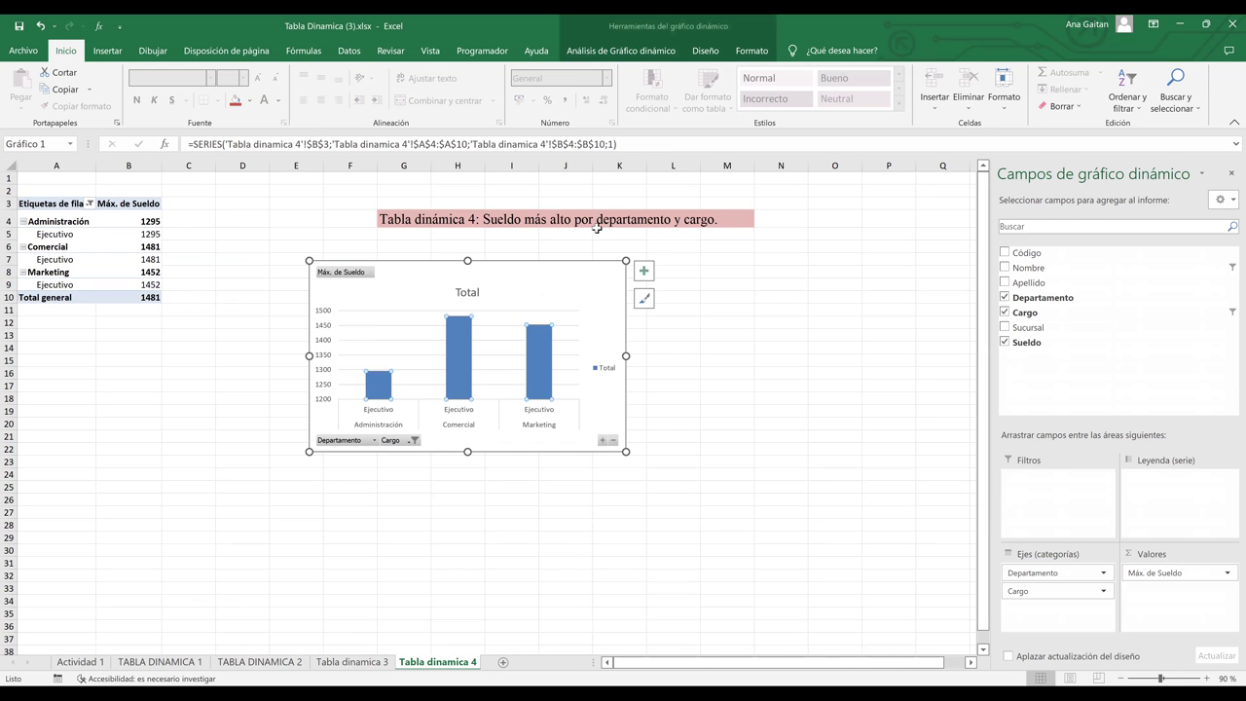
{"action": "left_click", "coordinate": [630, 221]}
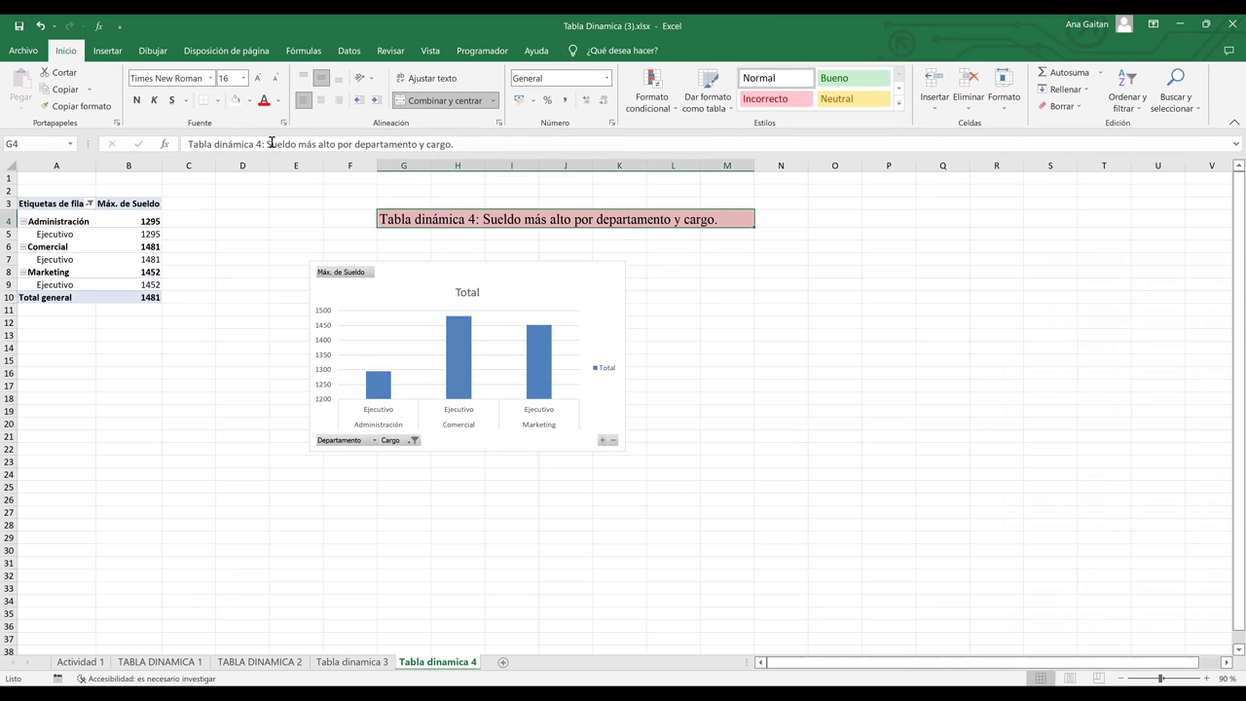
{"action": "left_click", "coordinate": [269, 145]}
{"action": "key", "text": "shift+End"}
{"action": "key", "text": "ctrl+c"}
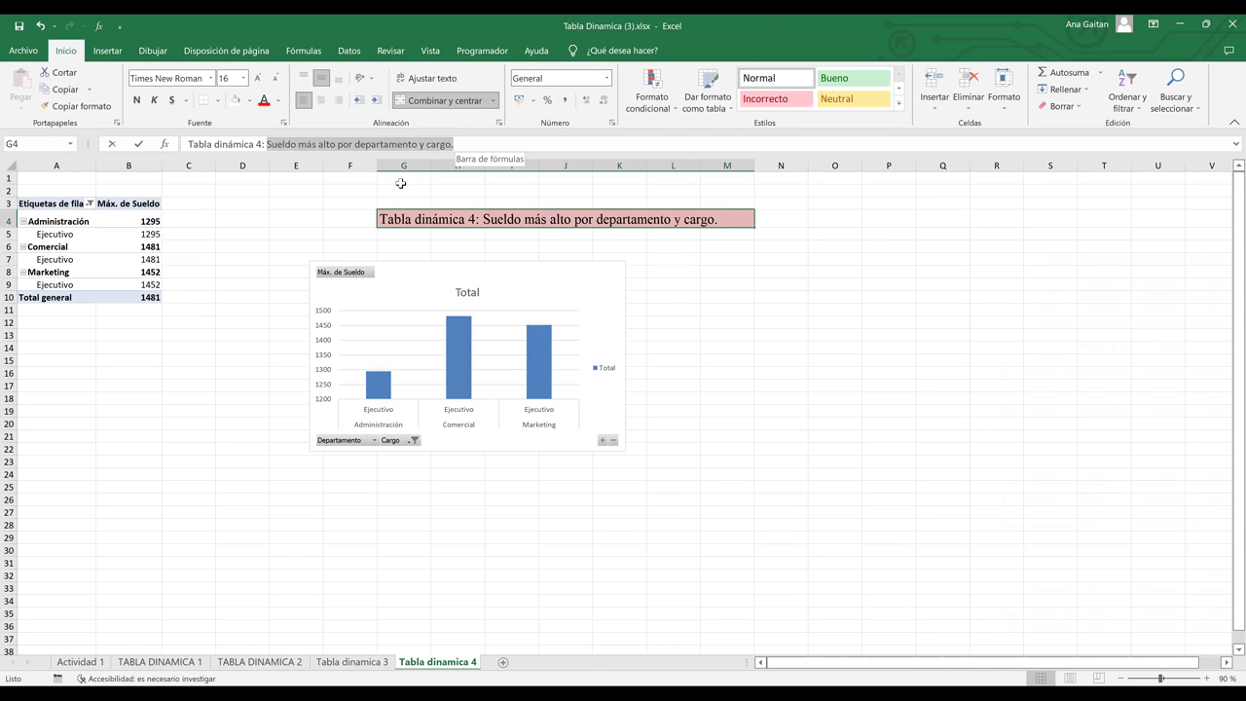
{"action": "left_click", "coordinate": [740, 295]}
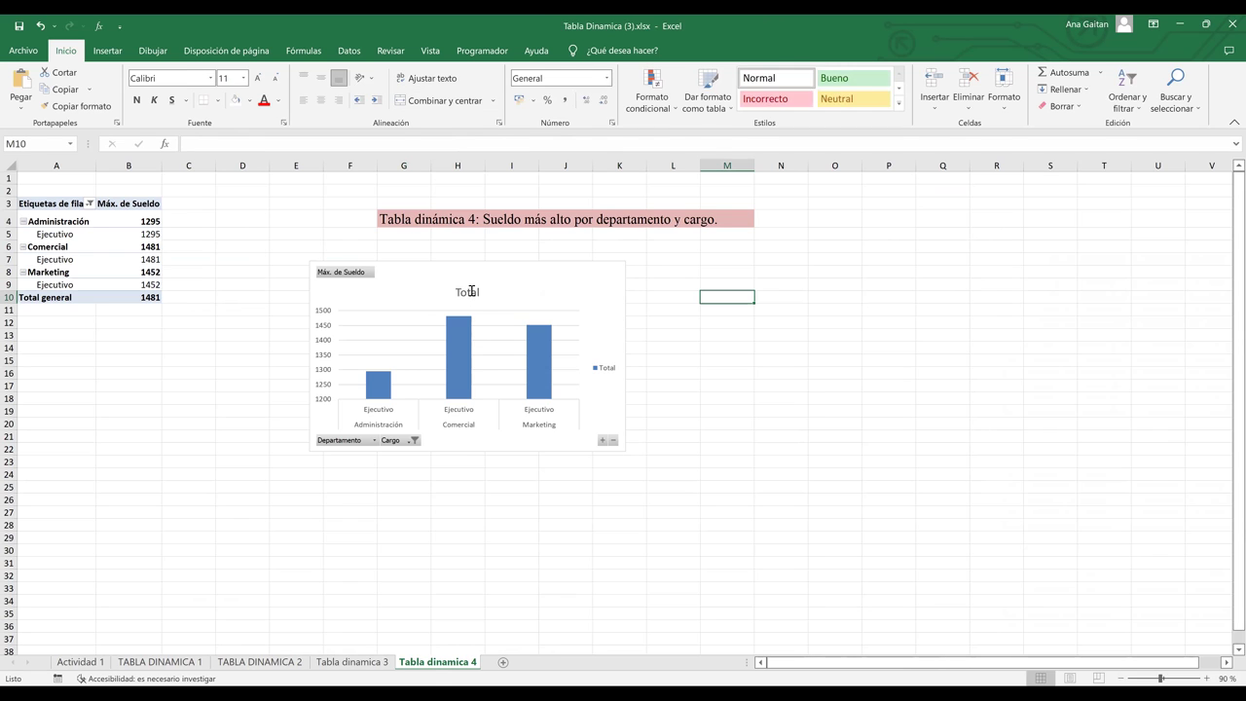
{"action": "left_click", "coordinate": [471, 291]}
{"action": "double_click", "coordinate": [468, 292]}
{"action": "key", "text": "Delete"}
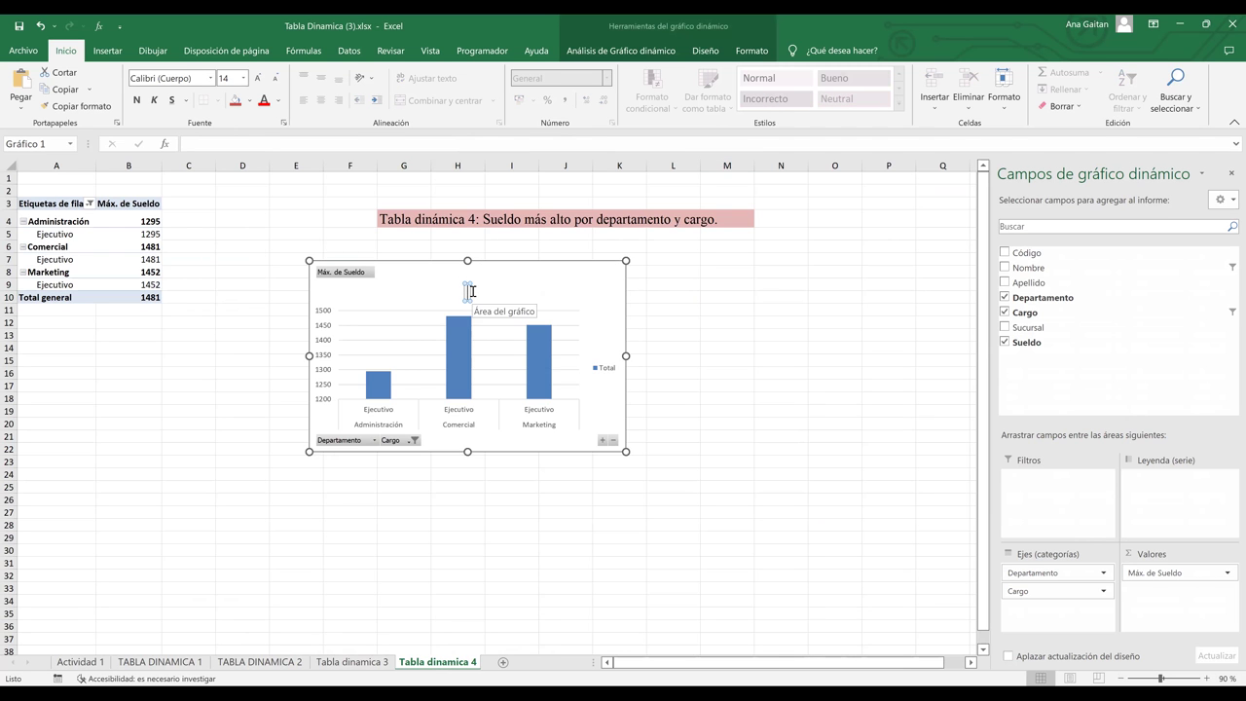
{"action": "key", "text": "ctrl+v"}
{"action": "left_click", "coordinate": [724, 337]}
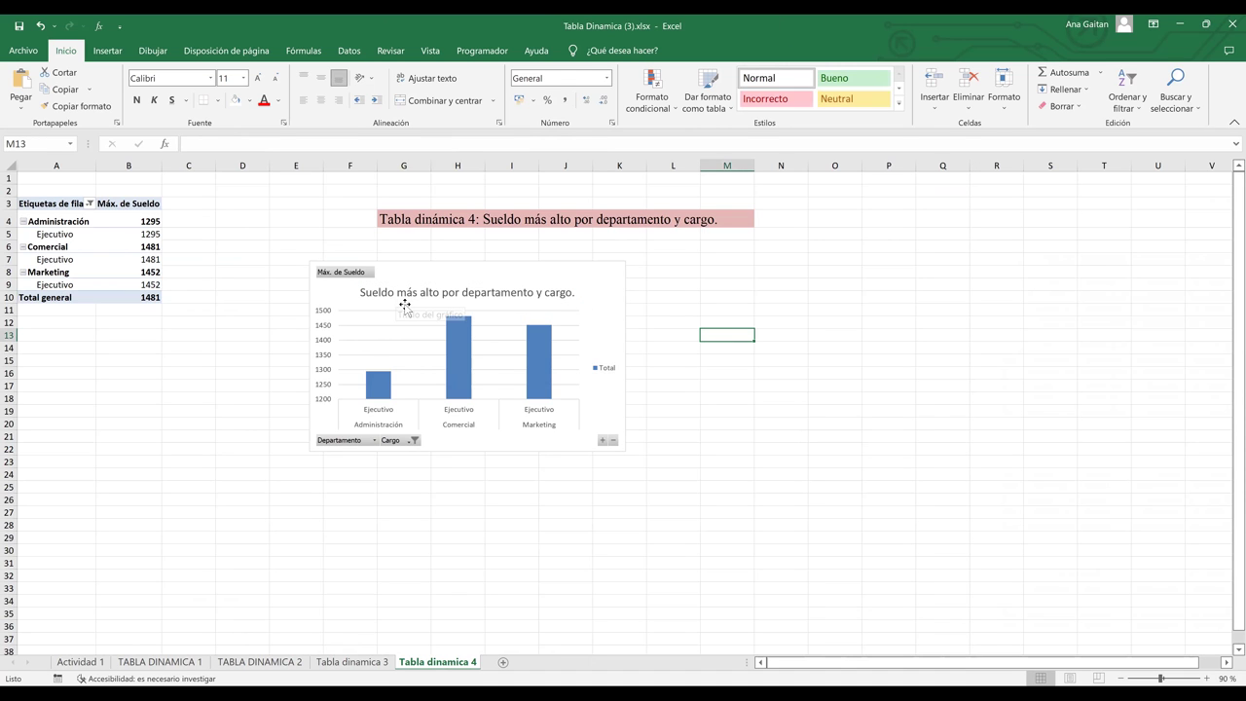
- Apply the Contabilidad number format to the maximum salaries in B4:B9, leaving out the grand total
{"action": "left_click", "coordinate": [145, 237]}
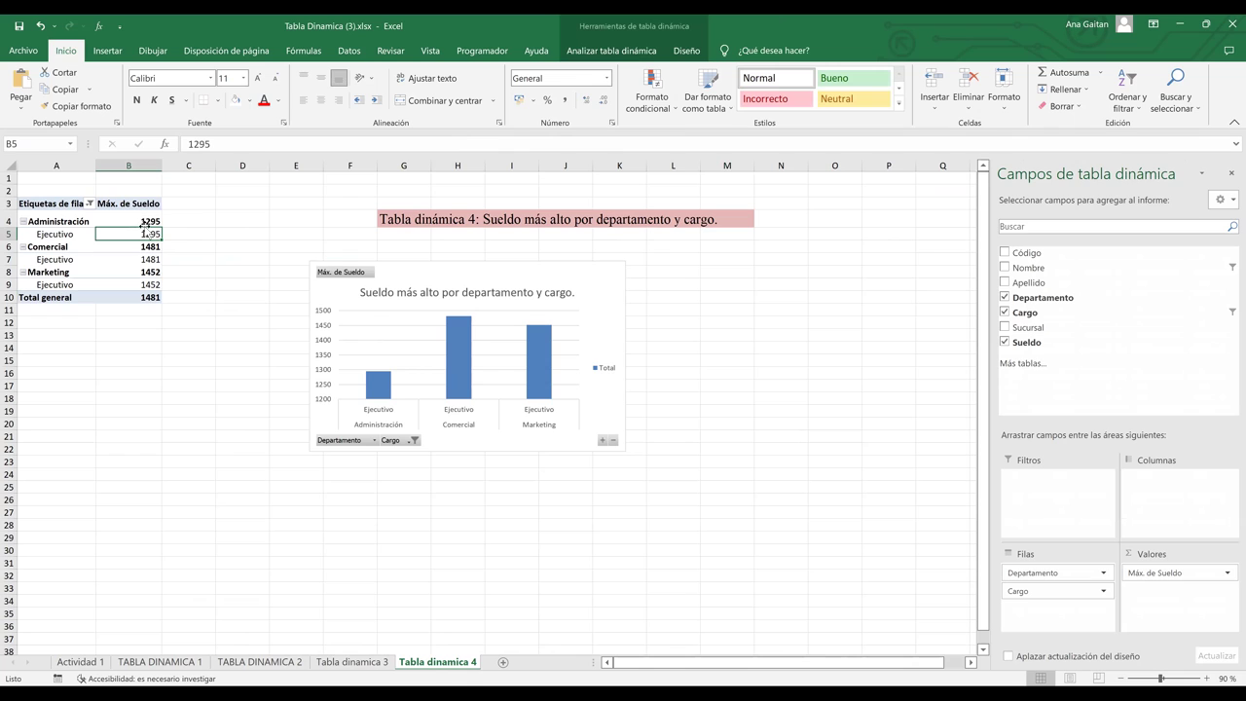
{"action": "left_click_drag", "start_coordinate": [145, 221], "coordinate": [151, 285]}
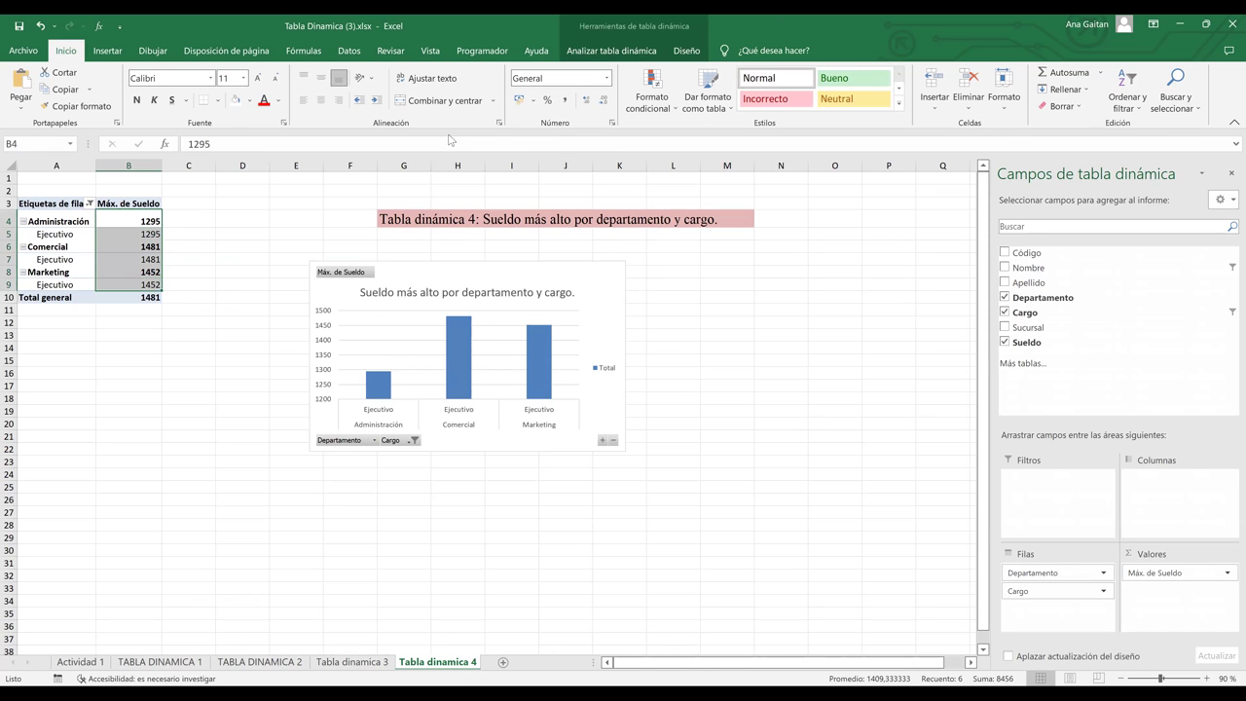
{"action": "left_click", "coordinate": [607, 78]}
{"action": "left_click", "coordinate": [569, 196]}
- Set the accounting symbol of the maximum salaries in B4:B9 to $ Español (El Salvador)
{"action": "left_click", "coordinate": [612, 123]}
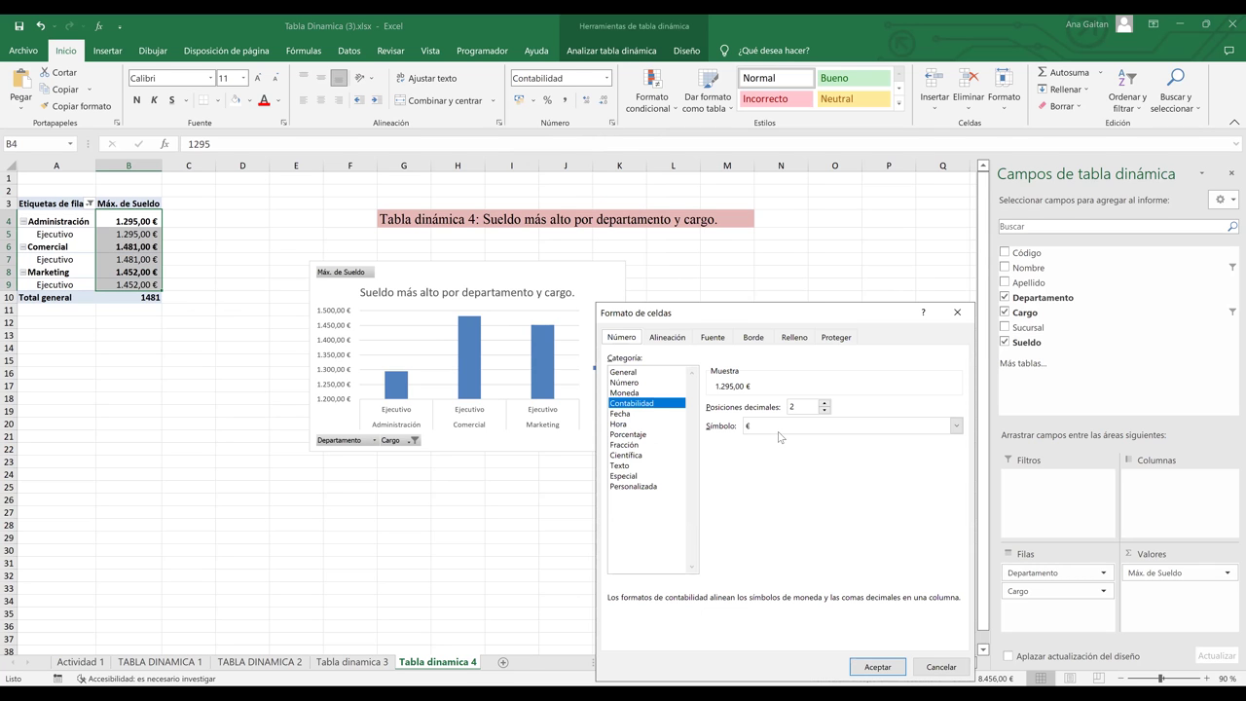
{"action": "left_click", "coordinate": [779, 425]}
{"action": "key", "text": "Down"}
{"action": "key", "text": "Down"}
{"action": "key", "text": "Down"}
{"action": "key", "text": "Down"}
{"action": "key", "text": "Down"}
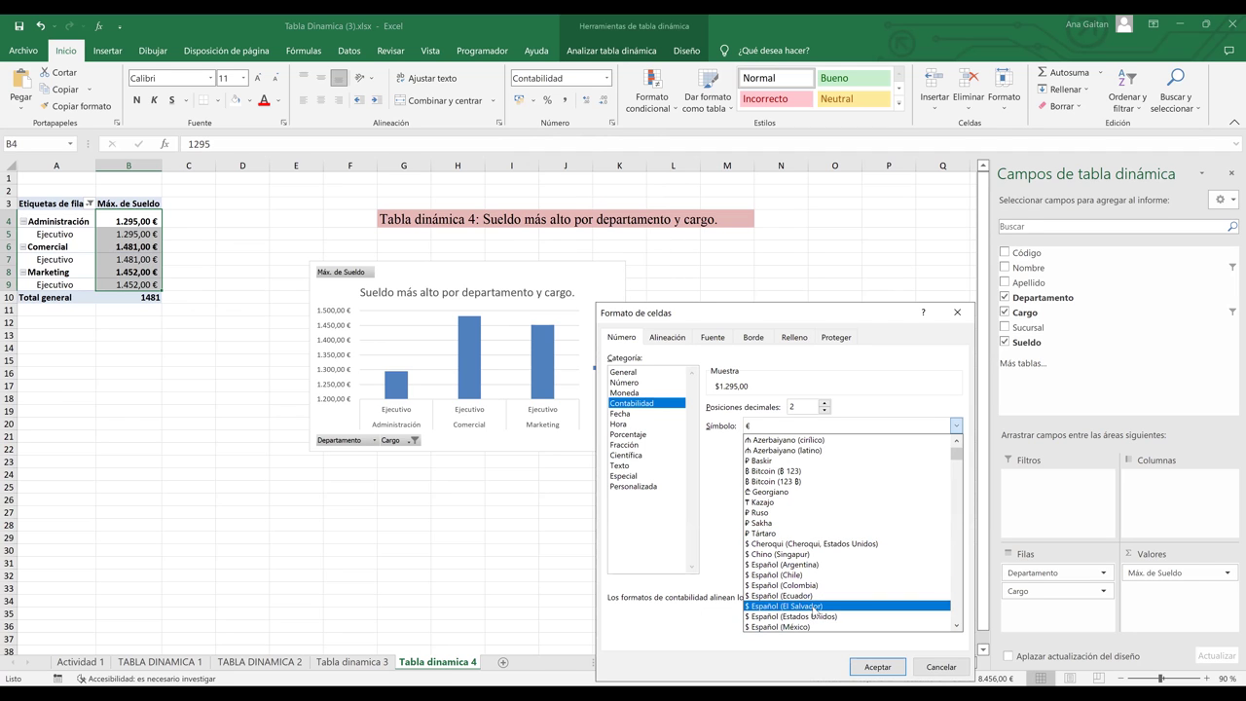
{"action": "left_click", "coordinate": [874, 672]}
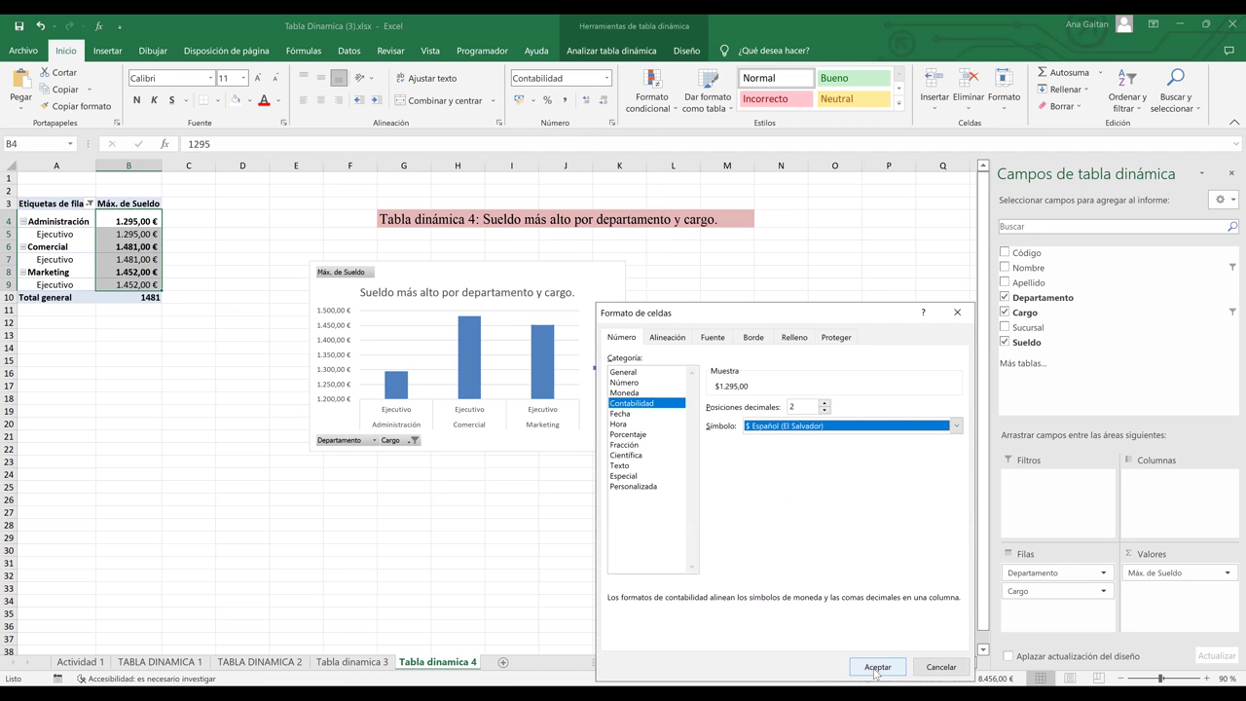
{"action": "left_click", "coordinate": [874, 670]}
{"action": "left_click", "coordinate": [144, 387]}
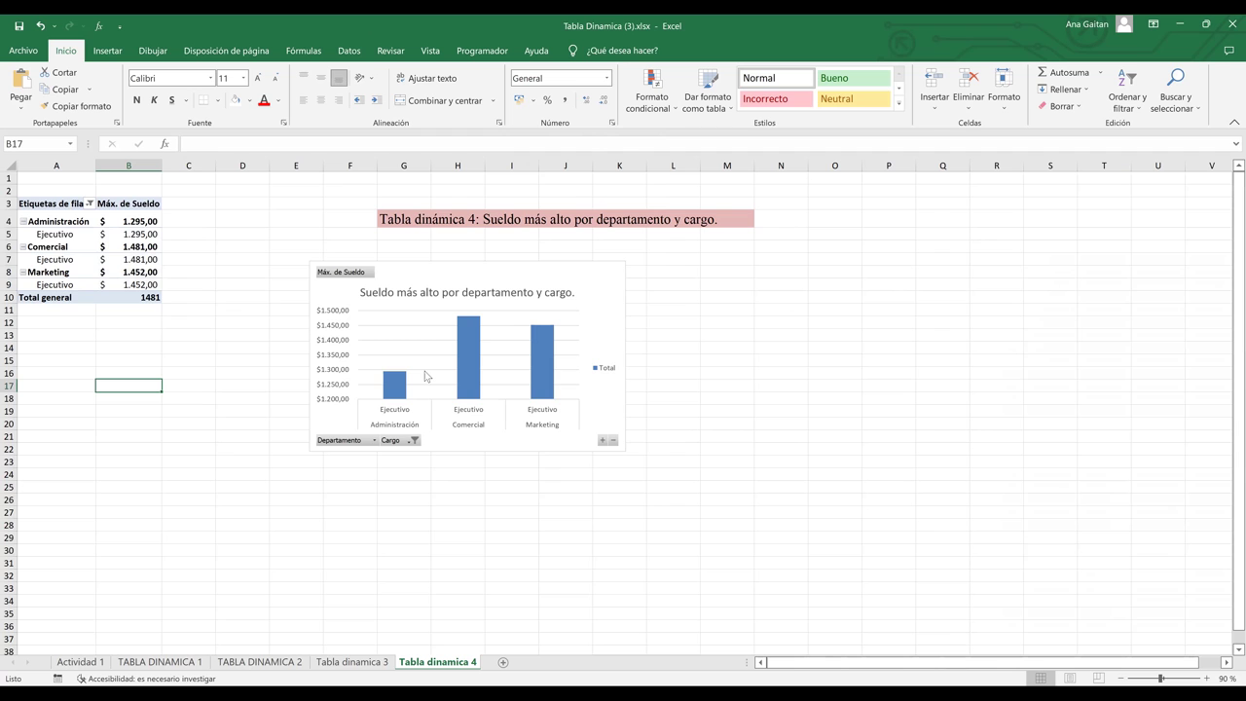
{"action": "left_click", "coordinate": [621, 369]}
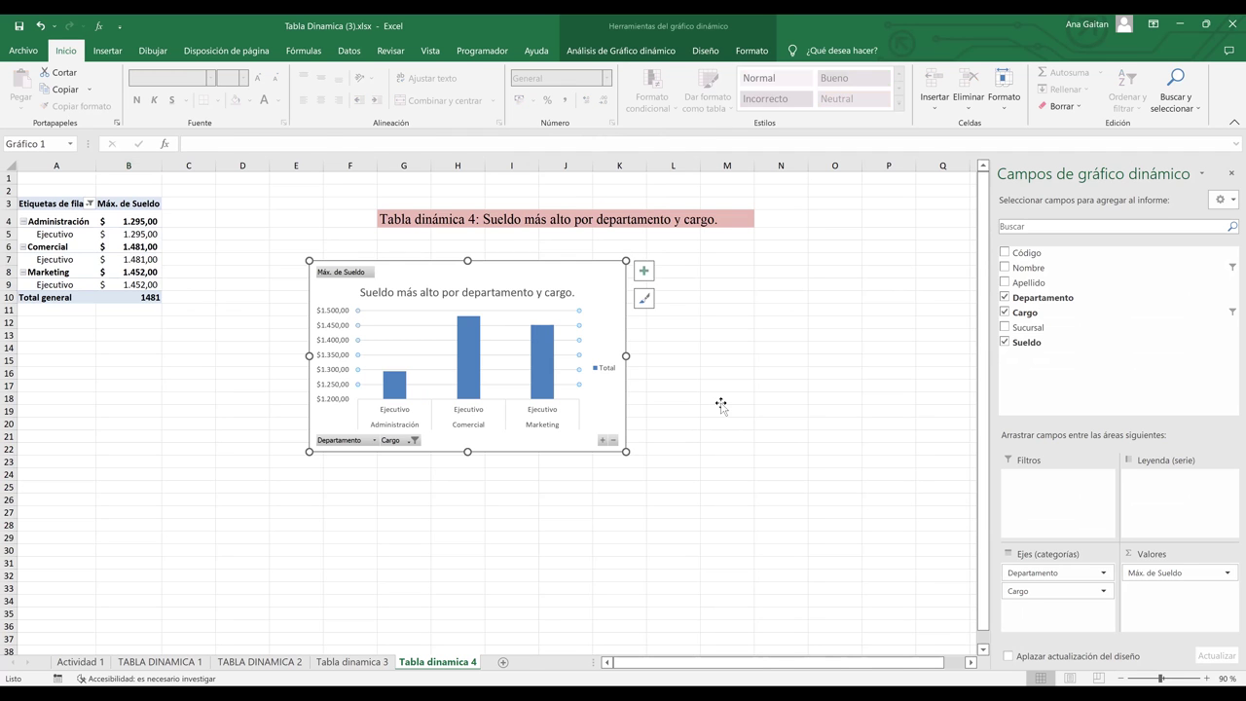
{"action": "left_click", "coordinate": [721, 406]}
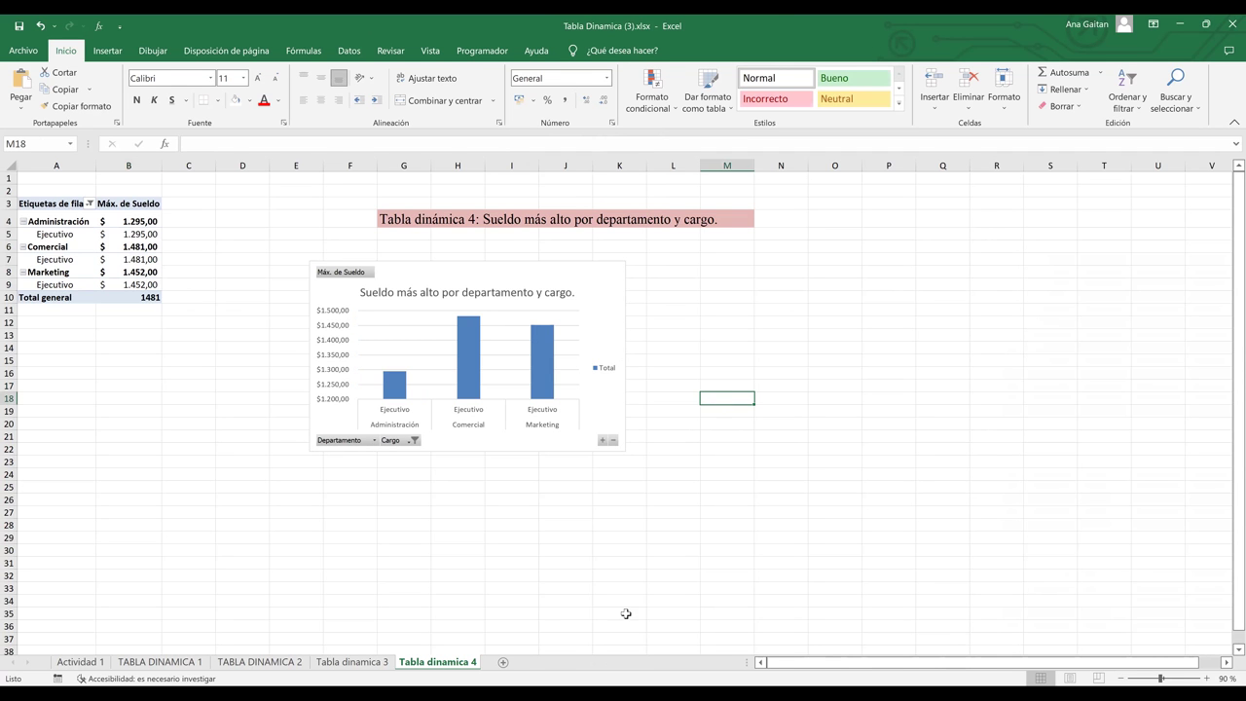
{"action": "left_click", "coordinate": [373, 662]}
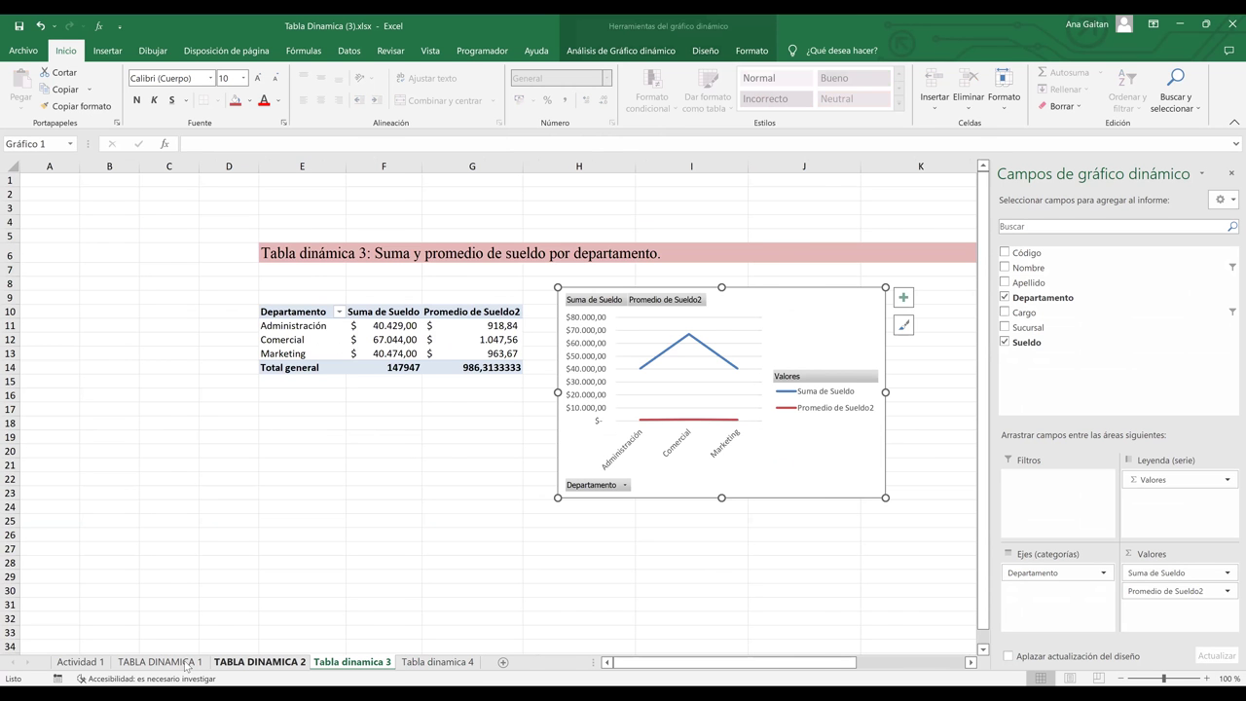
{"action": "key", "text": "ctrl+Page_Up"}
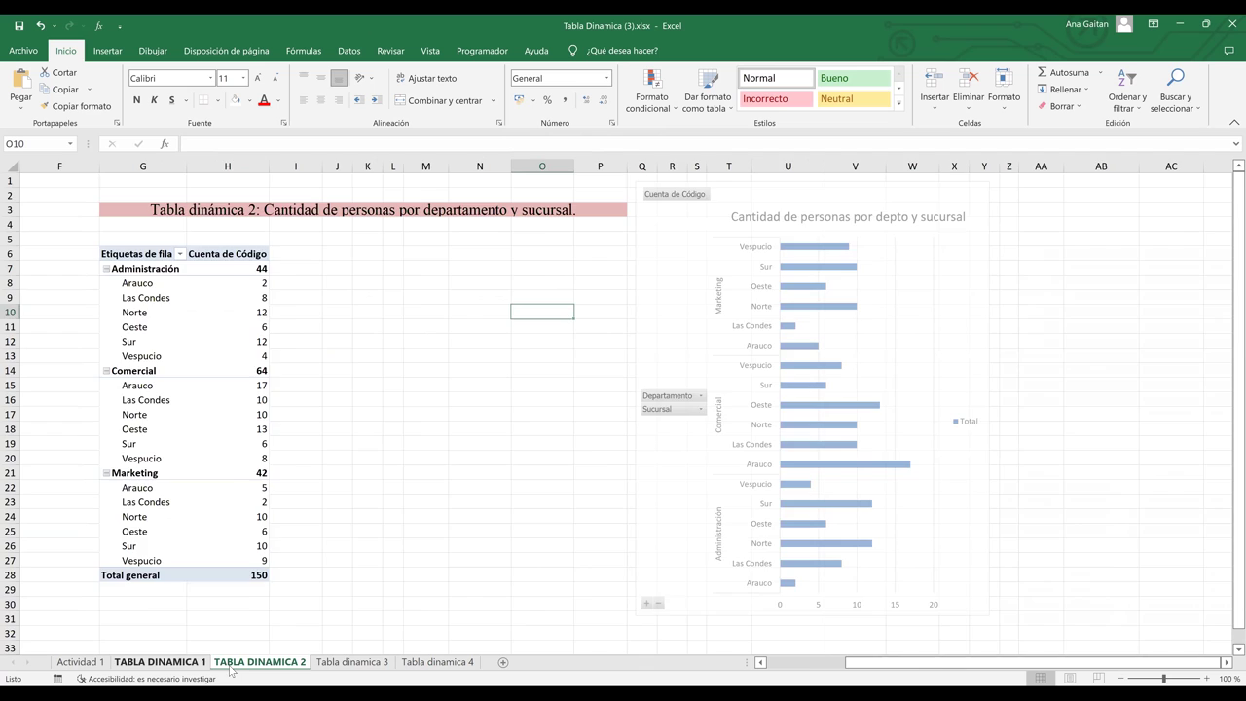
{"action": "key", "text": "ctrl+Page_Up"}
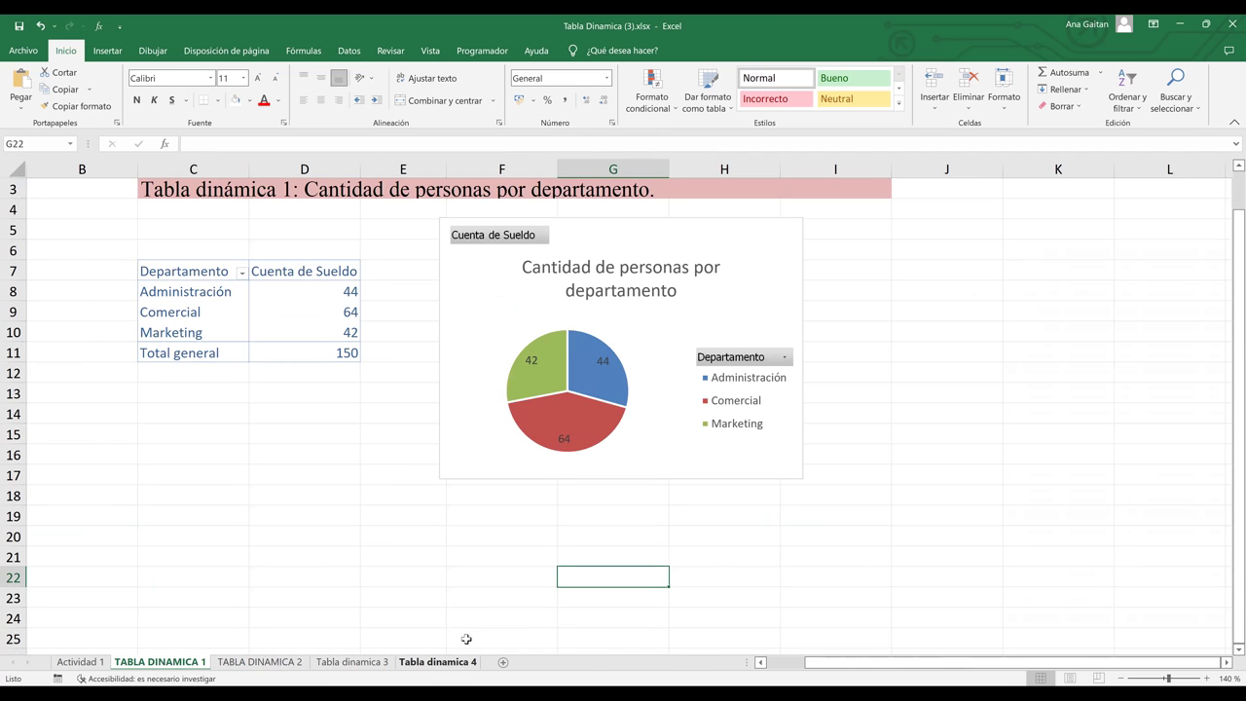
{"action": "key", "text": "Left"}
{"action": "key", "text": "Down"}
{"action": "key", "text": "Down"}
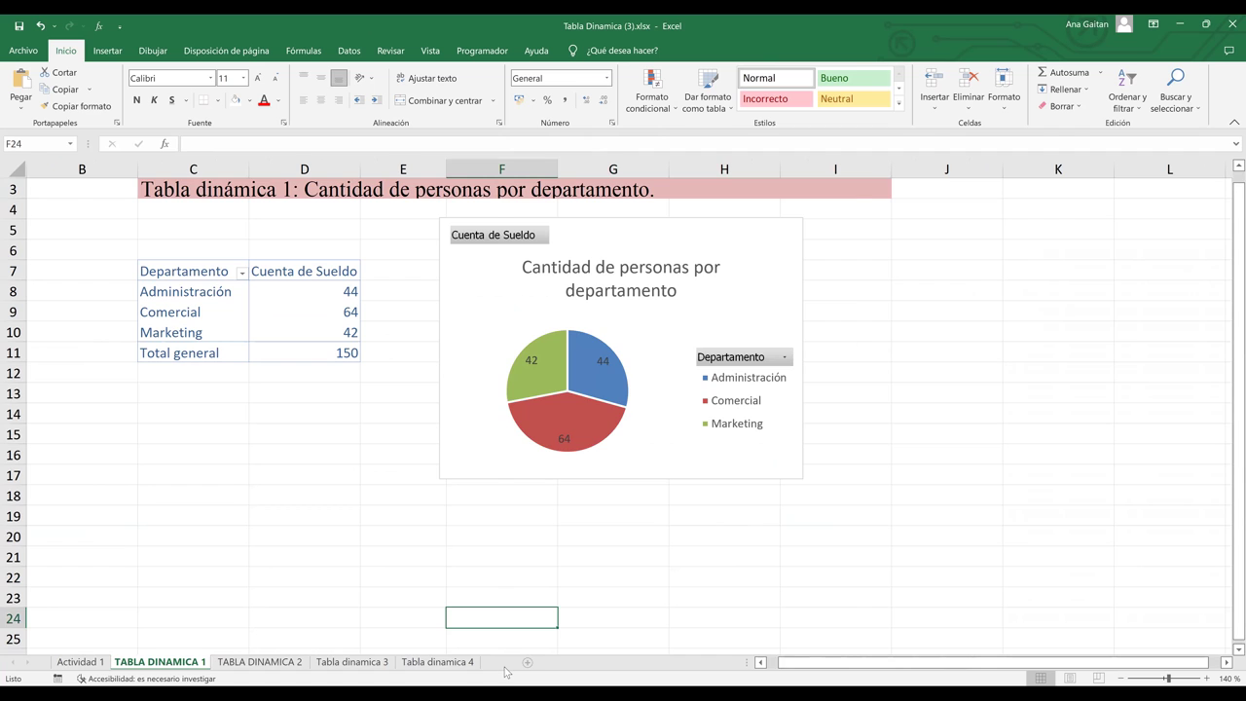
- Add a new worksheet named "Segmentar" and place it after the Tabla dinamica 4 sheet
{"action": "left_click", "coordinate": [503, 661]}
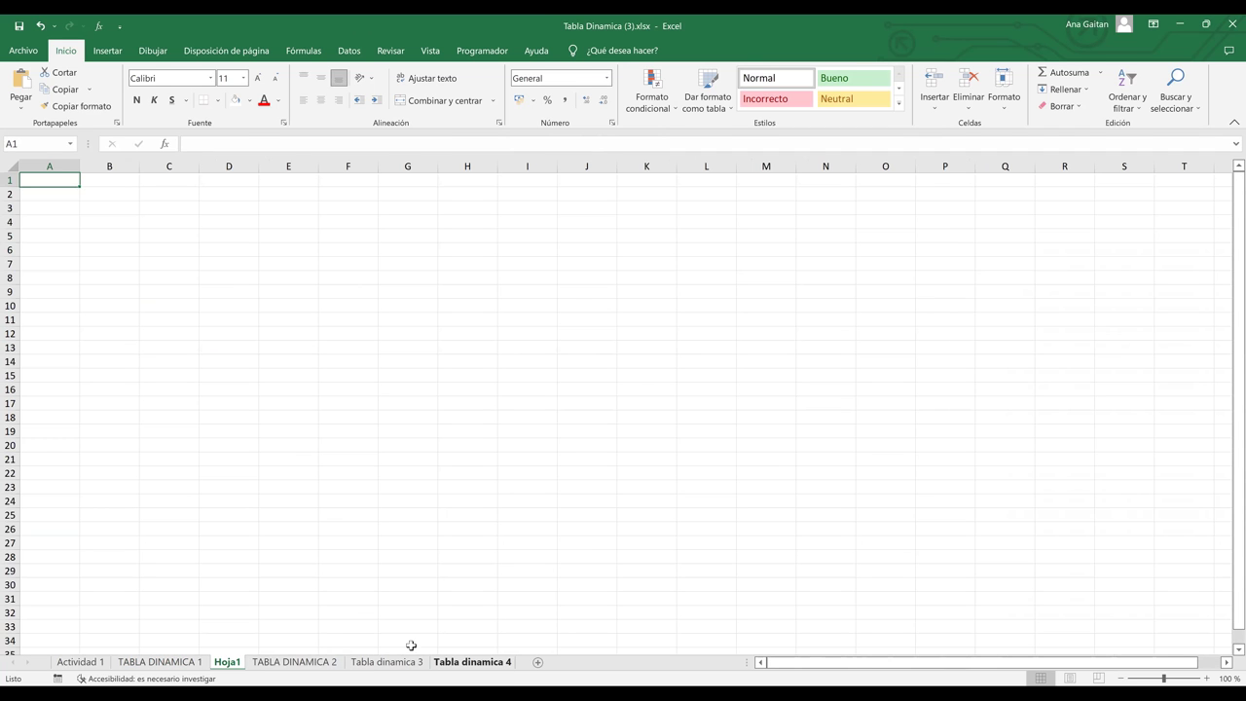
{"action": "double_click", "coordinate": [233, 662]}
{"action": "type", "text": "Segmen"}
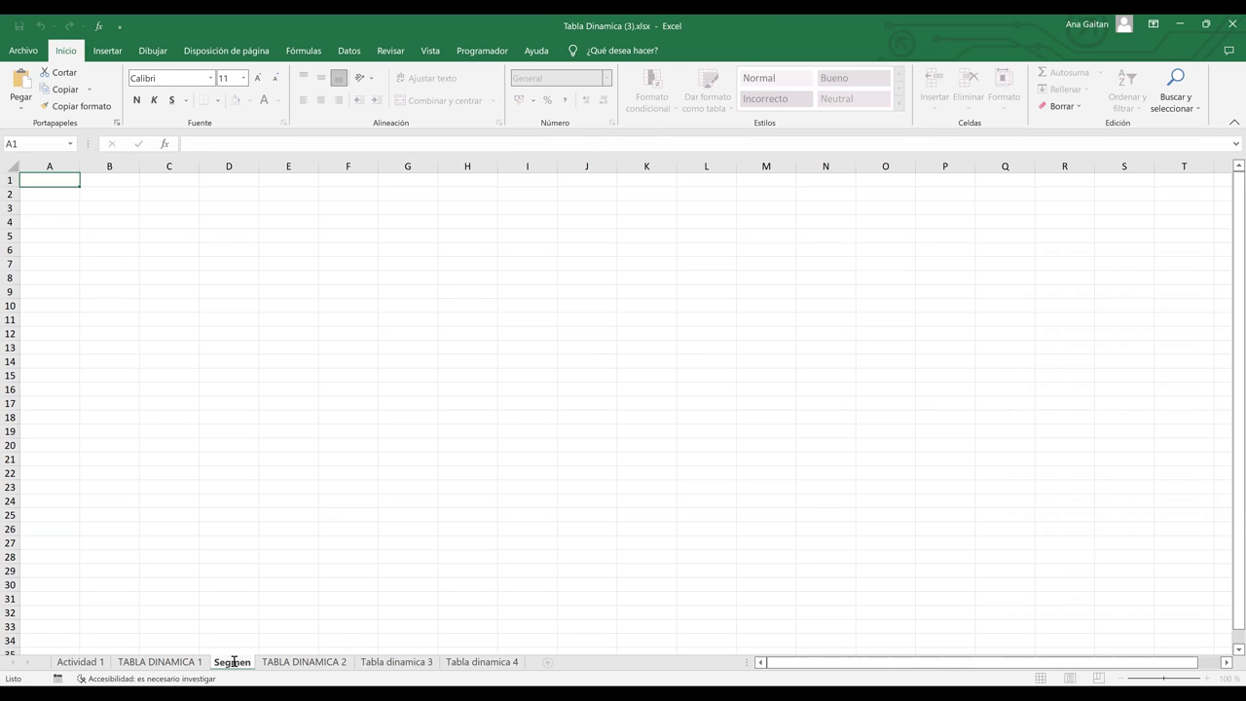
{"action": "type", "text": "tar"}
{"action": "left_click", "coordinate": [427, 543]}
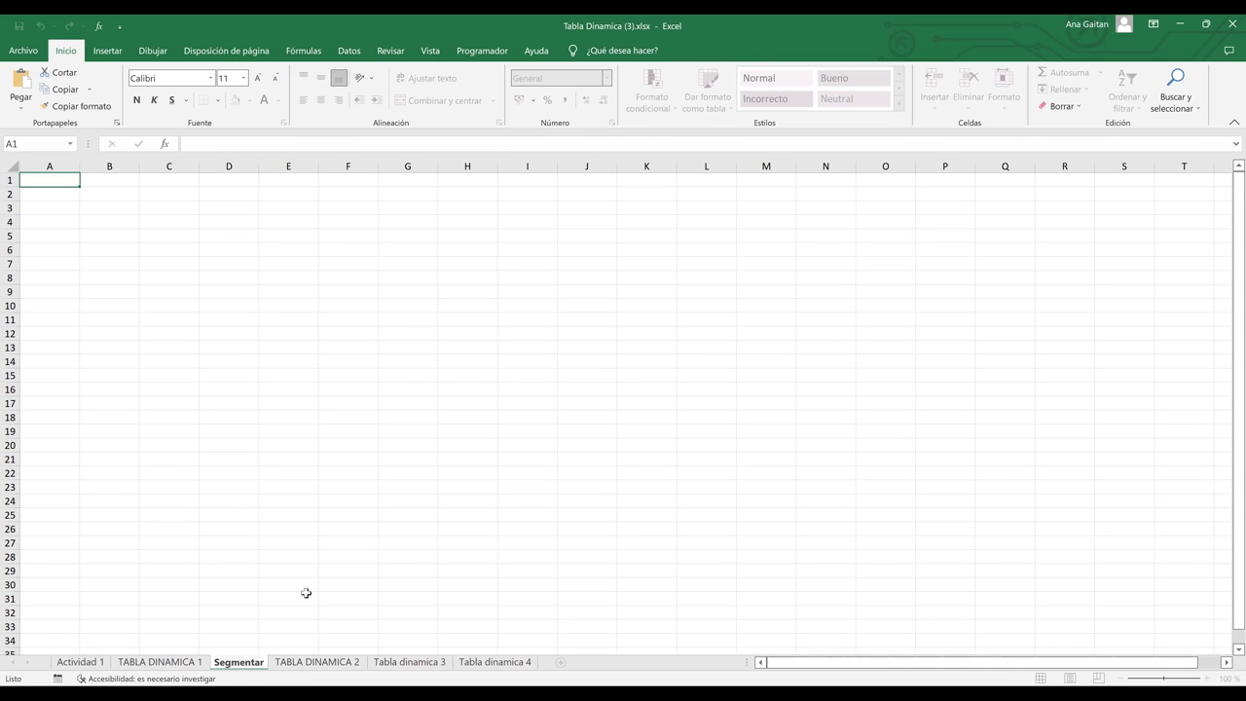
{"action": "left_click_drag", "start_coordinate": [230, 670], "coordinate": [539, 663]}
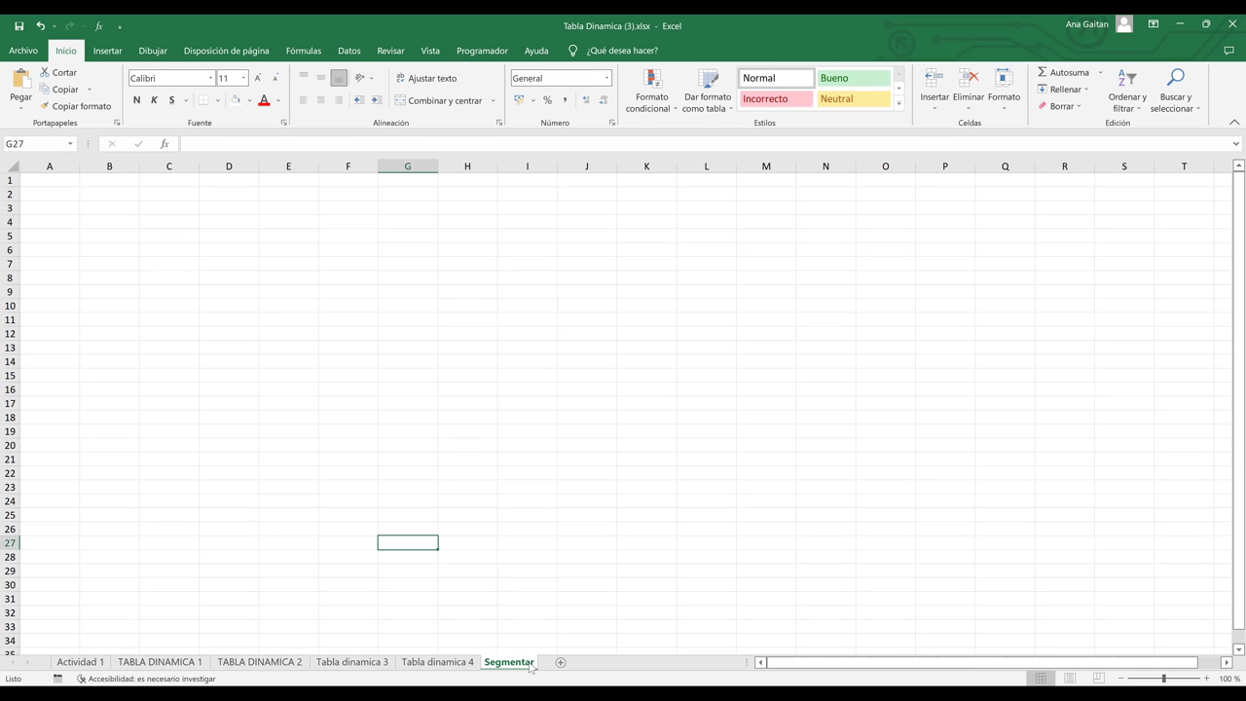
- Cut the pie chart from the TABLA DINAMICA 1 sheet and paste it at cell A1 of the Segmentar sheet
{"action": "left_click", "coordinate": [553, 490]}
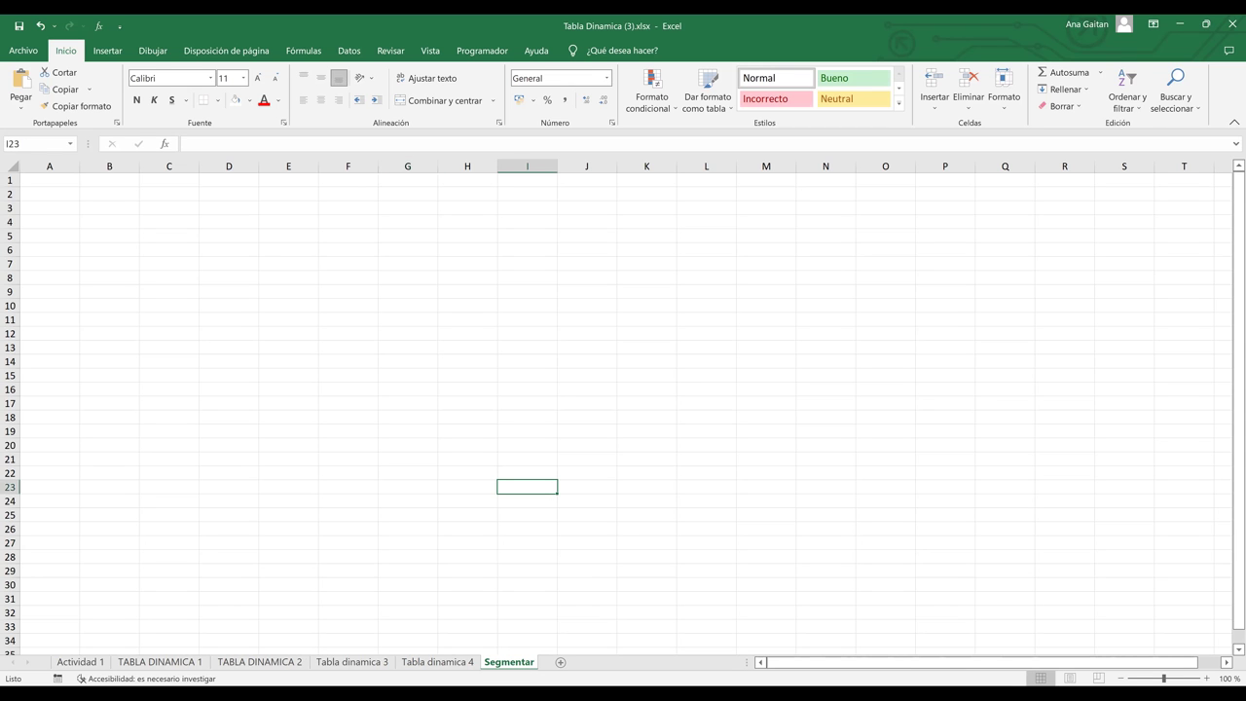
{"action": "left_click", "coordinate": [179, 664]}
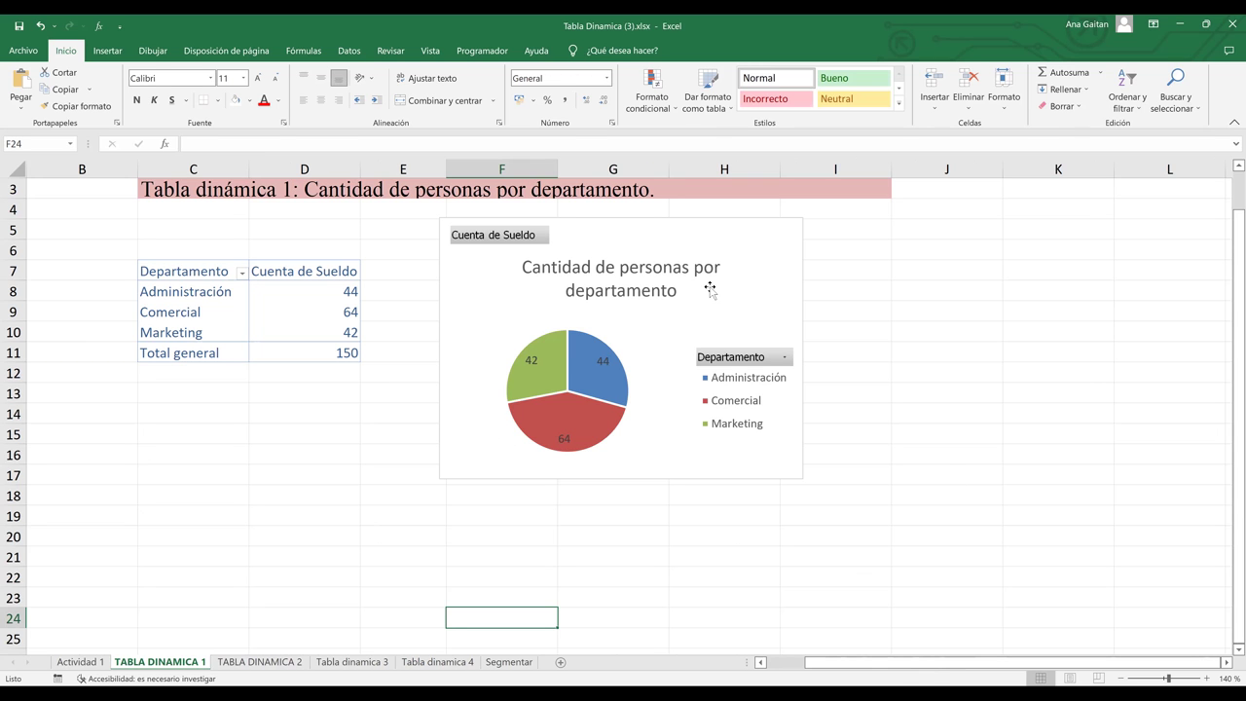
{"action": "left_click", "coordinate": [783, 292]}
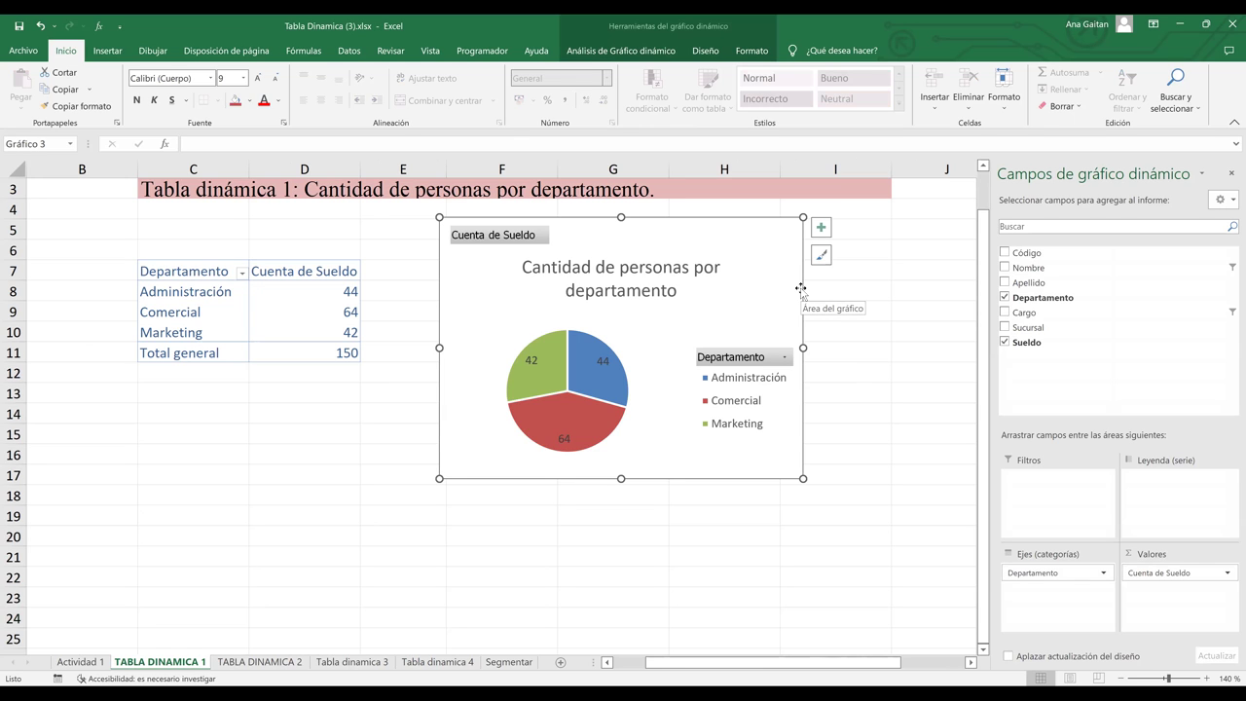
{"action": "key", "text": "ctrl+c"}
{"action": "key", "text": "Delete"}
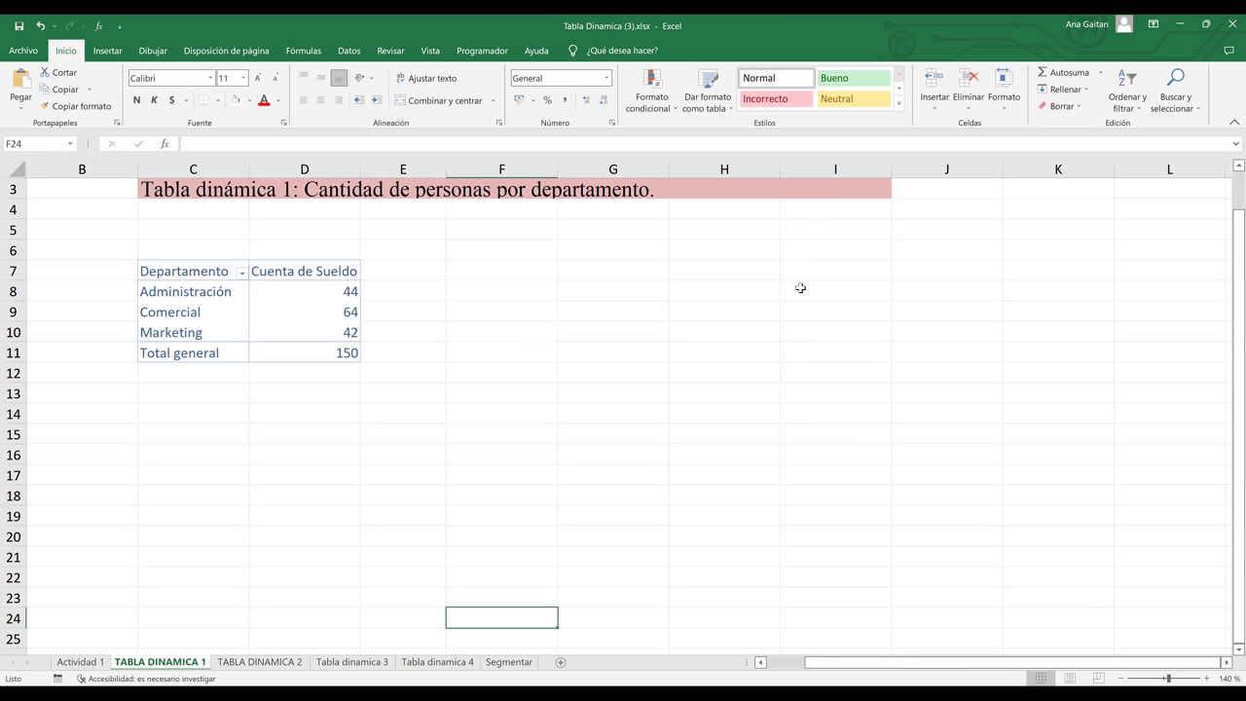
{"action": "left_click", "coordinate": [507, 662]}
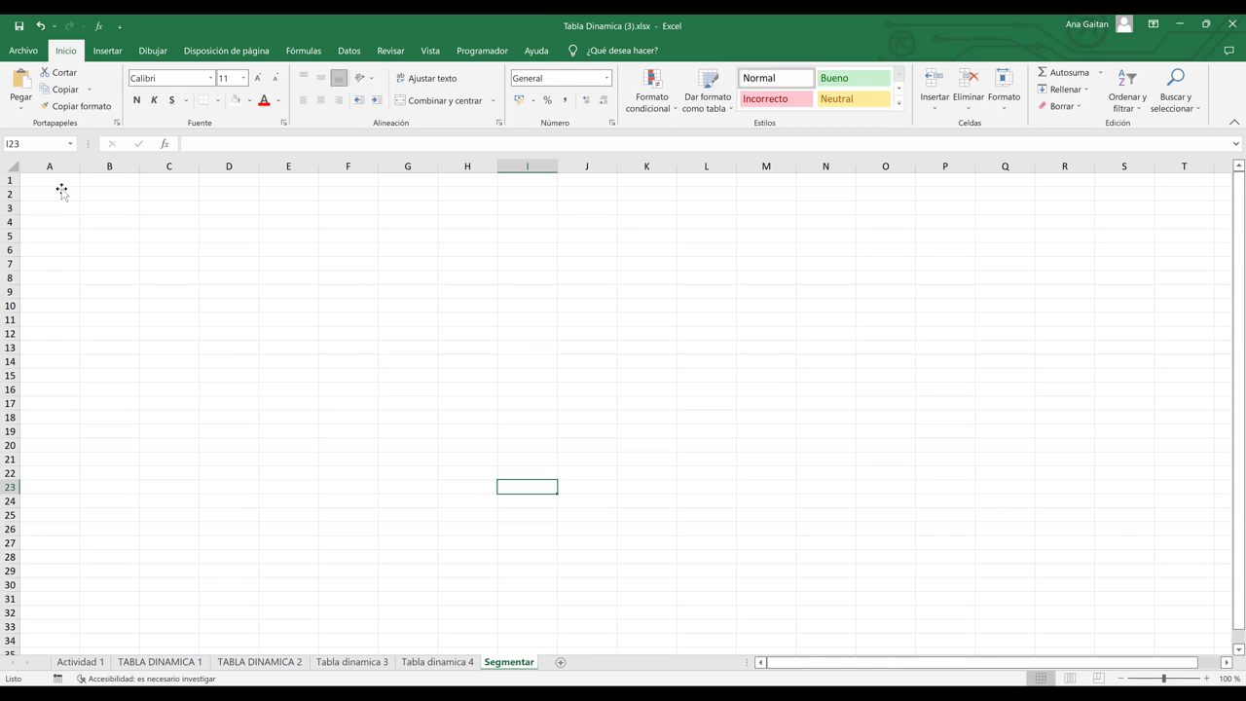
{"action": "left_click", "coordinate": [62, 191]}
{"action": "left_click", "coordinate": [61, 178]}
{"action": "key", "text": "ctrl+v"}
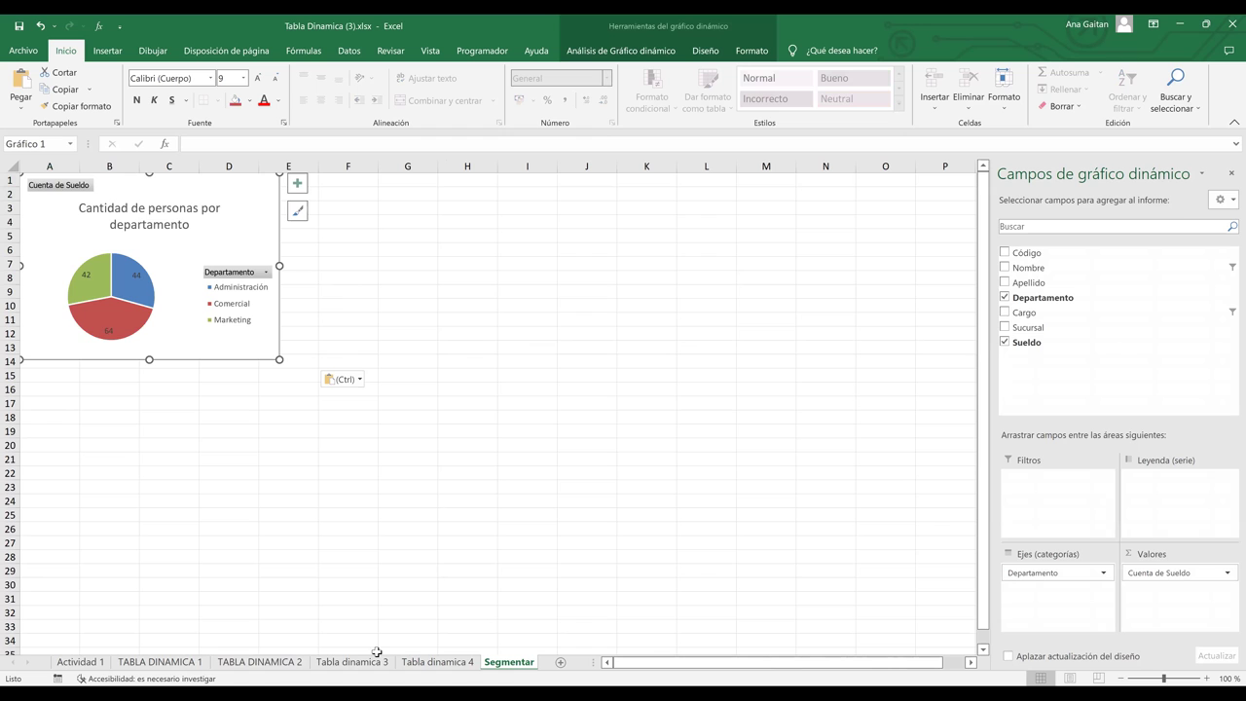
- Cut the bar chart from the TABLA DINAMICA 2 sheet and paste it at cell G12 of the Segmentar sheet
{"action": "left_click", "coordinate": [186, 666]}
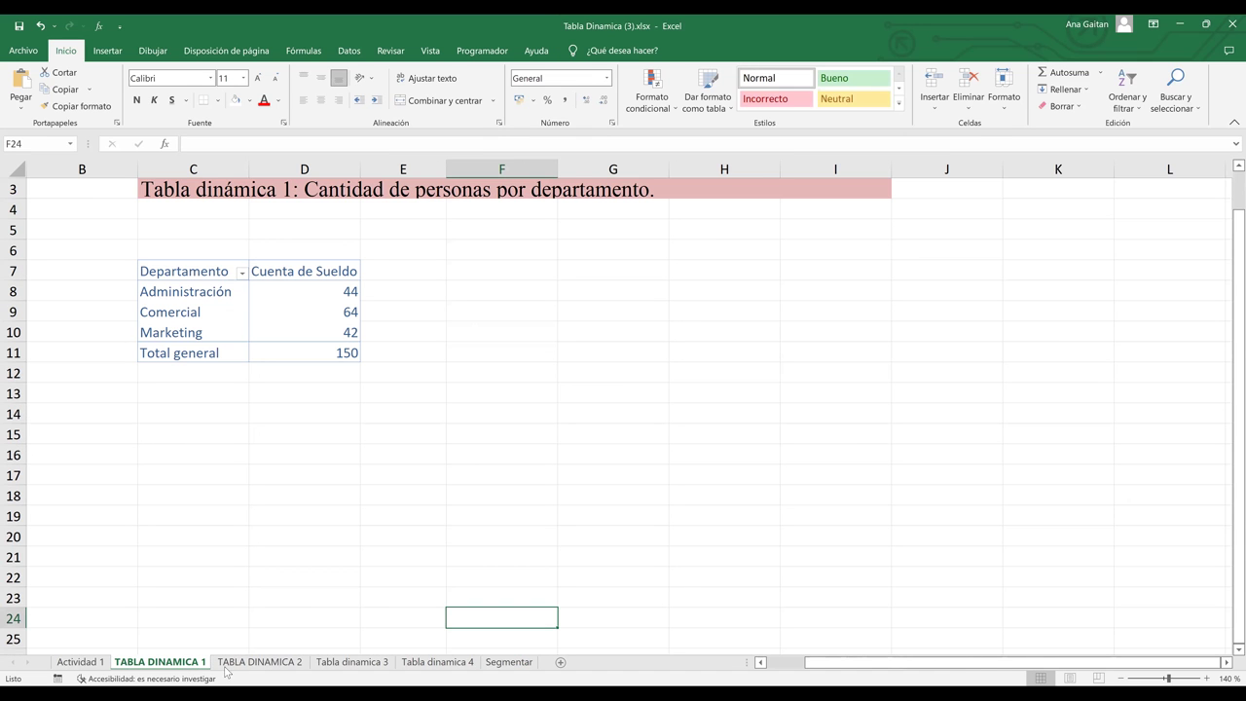
{"action": "key", "text": "ctrl+Page_Down"}
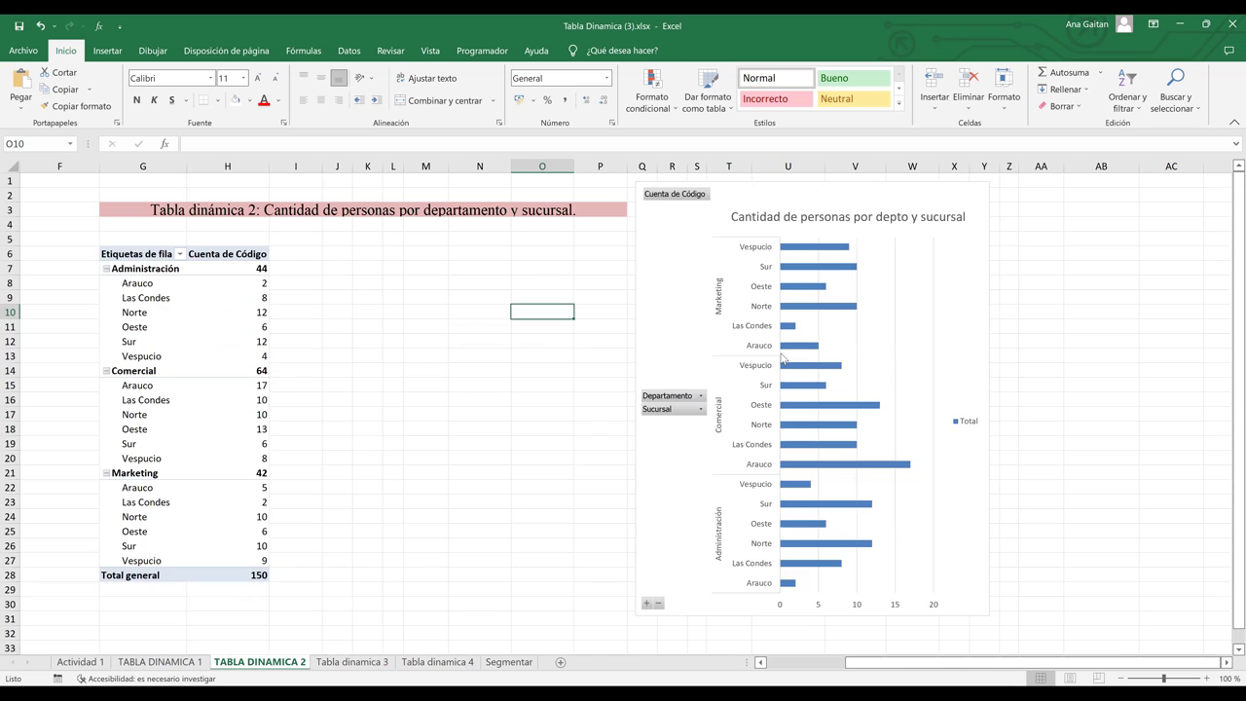
{"action": "left_click", "coordinate": [638, 288]}
{"action": "left_click", "coordinate": [634, 289]}
{"action": "key", "text": "Delete"}
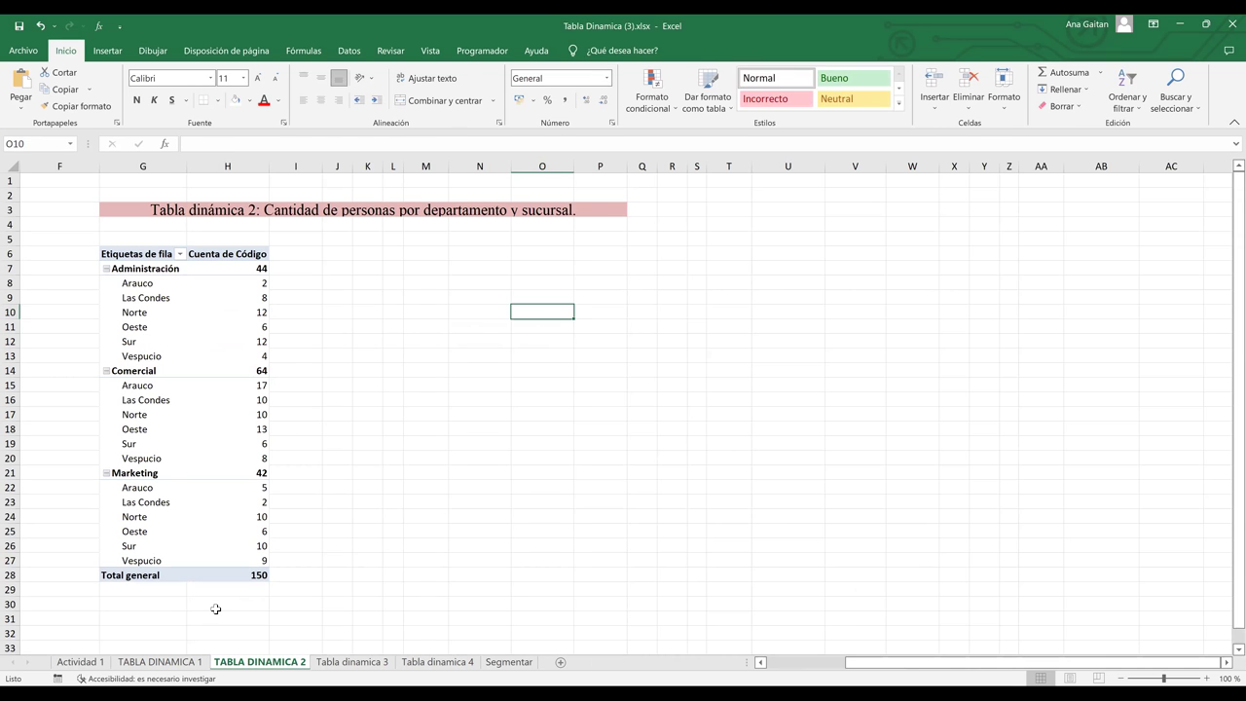
{"action": "left_click", "coordinate": [510, 662]}
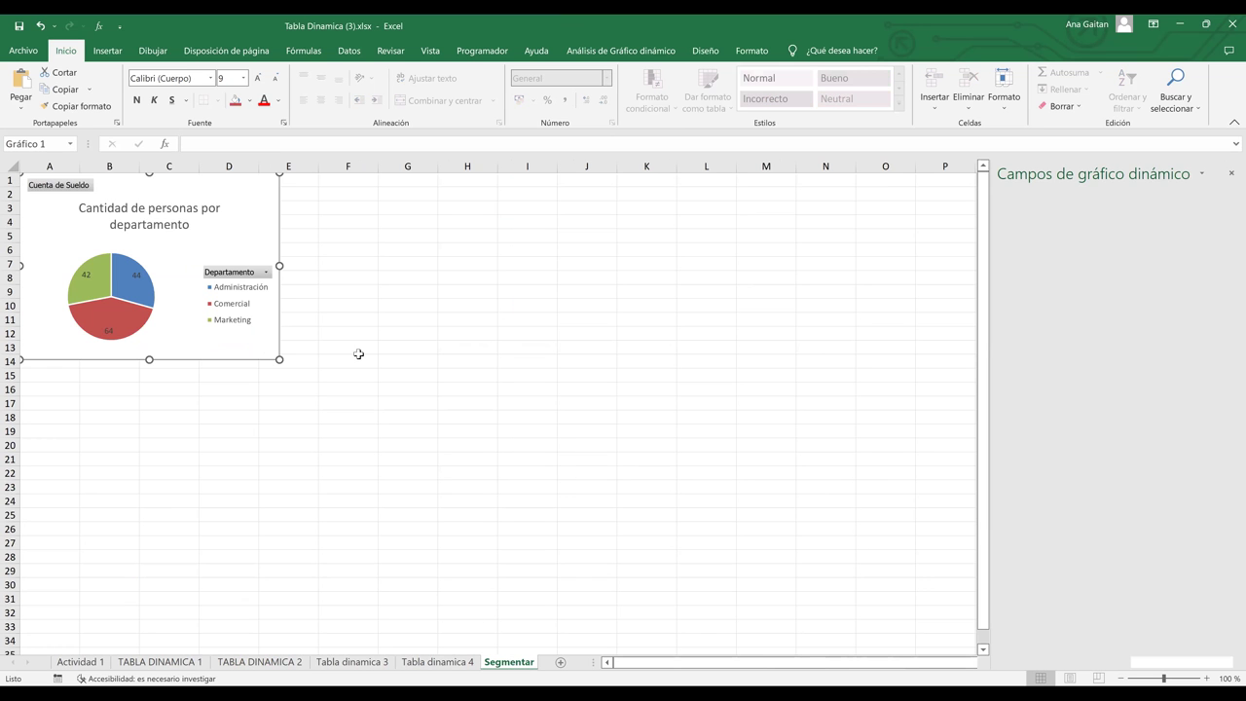
{"action": "left_click", "coordinate": [403, 334]}
{"action": "key", "text": "ctrl+v"}
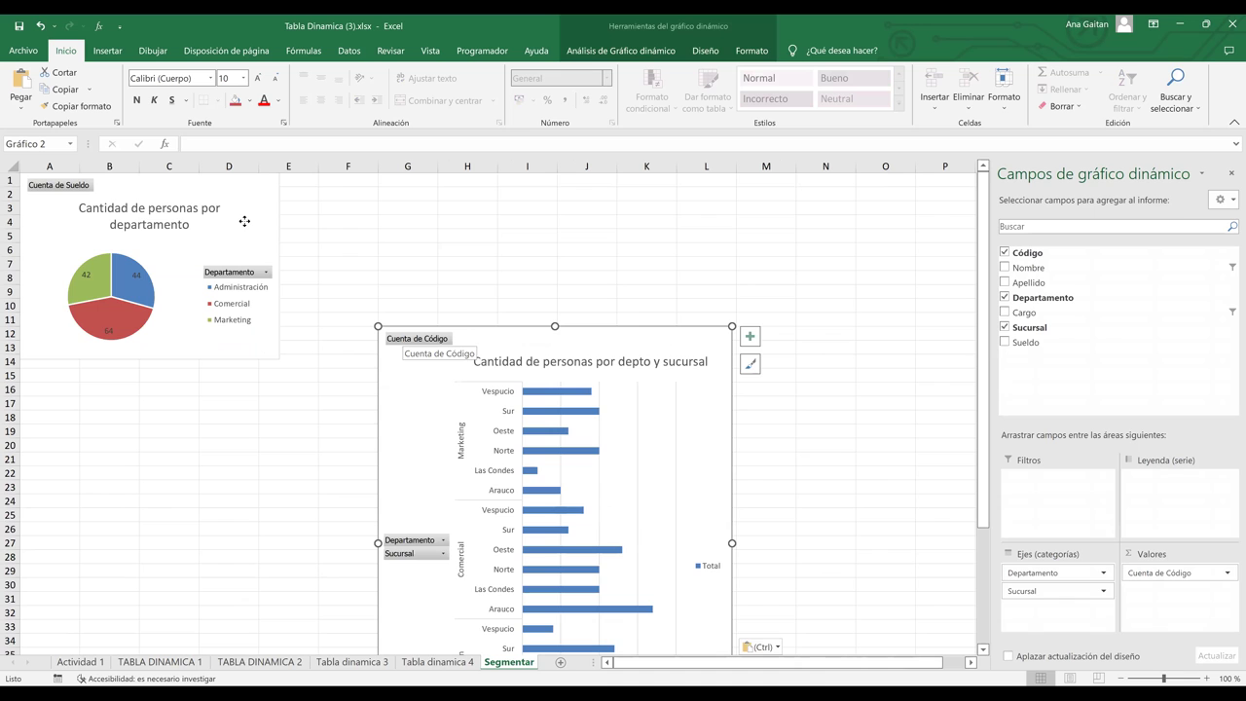
- Reposition the charts on Segmentar so the bar chart starts at A1 and the pie chart sits beside it from G1
{"action": "left_click_drag", "start_coordinate": [278, 223], "coordinate": [841, 238]}
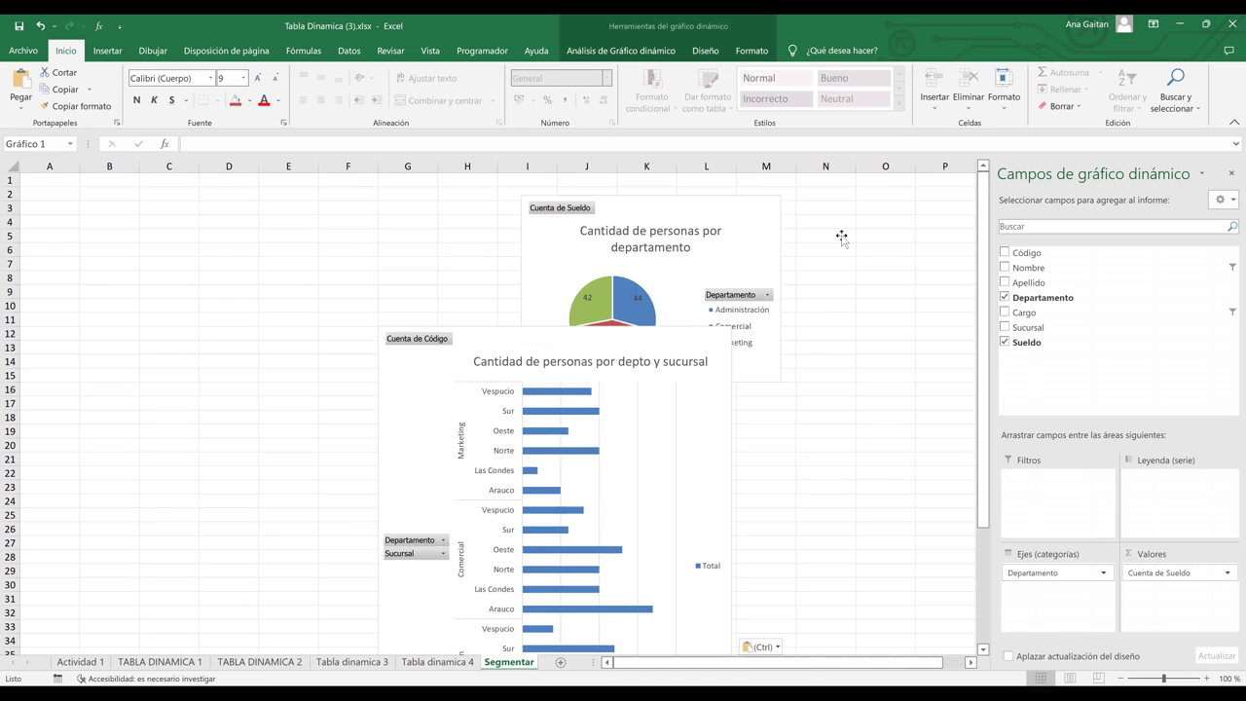
{"action": "left_click_drag", "start_coordinate": [539, 329], "coordinate": [128, 177]}
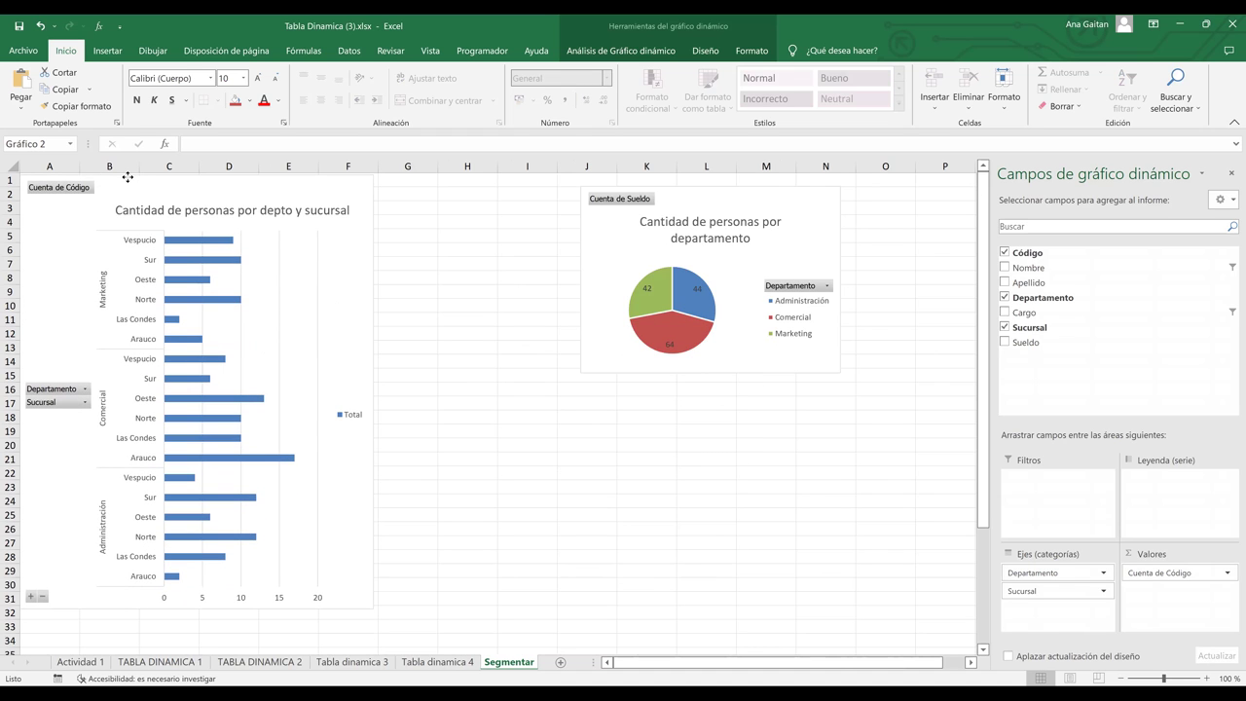
{"action": "left_click", "coordinate": [380, 238]}
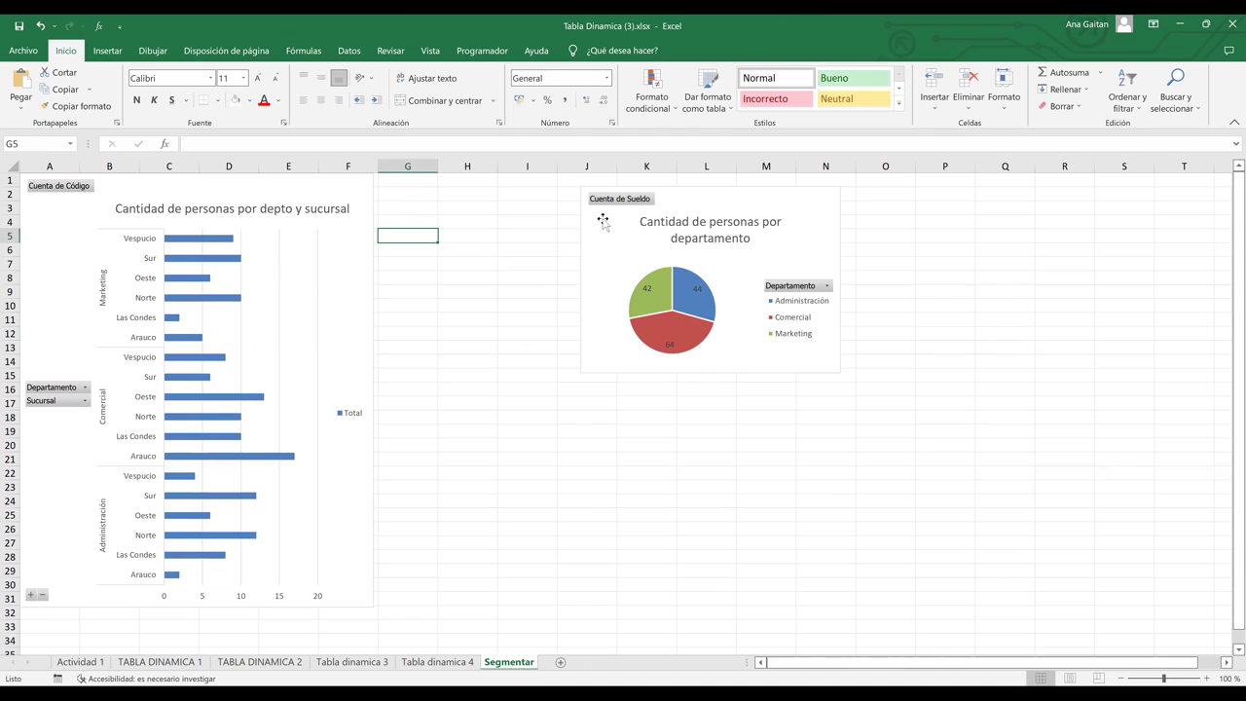
{"action": "mouse_move", "coordinate": [694, 189]}
{"action": "left_mouse_down"}
{"action": "mouse_move", "coordinate": [528, 195]}
{"action": "mouse_move", "coordinate": [487, 170]}
{"action": "left_mouse_up"}
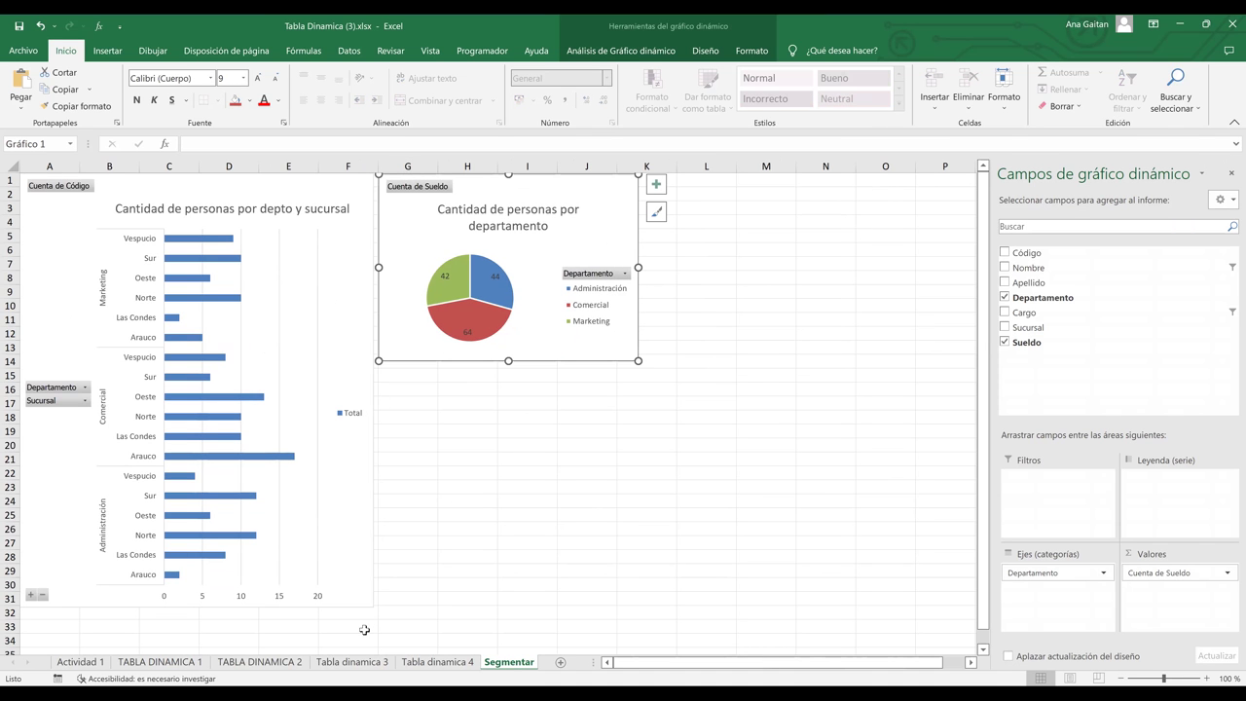
- Move the line chart from the Tabla dinamica 3 sheet to Segmentar, placing it directly below the pie chart
{"action": "left_click", "coordinate": [352, 662]}
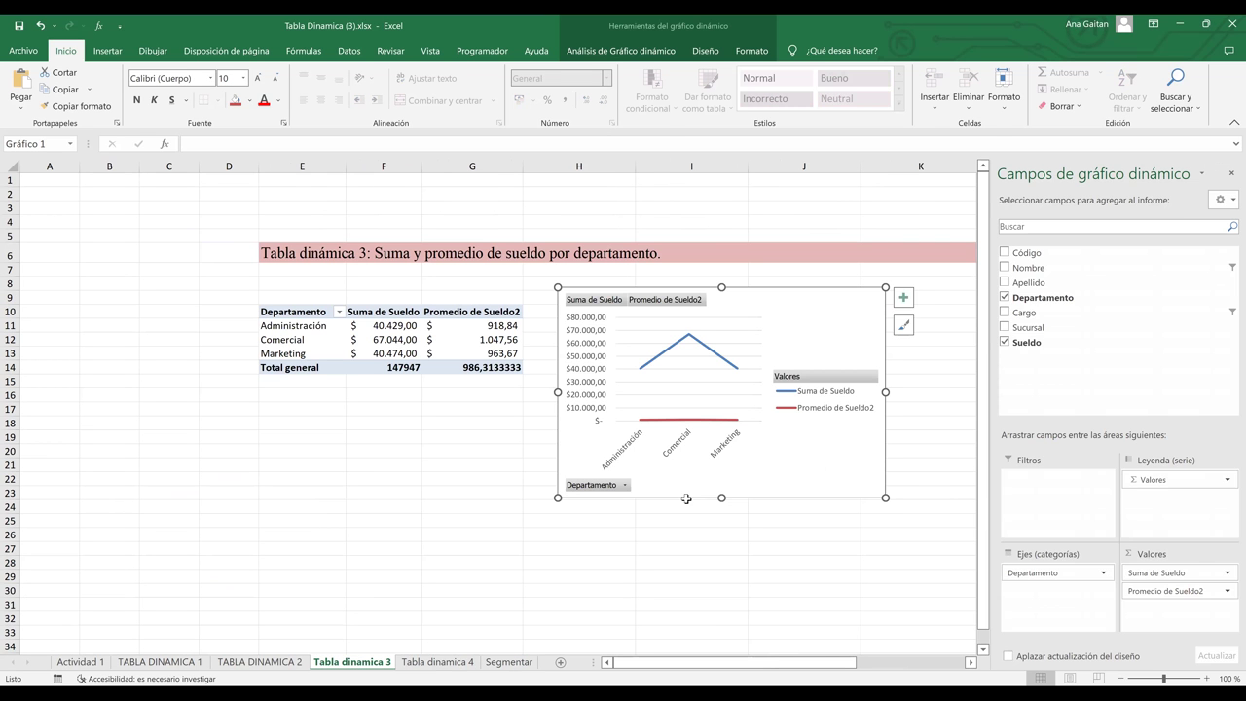
{"action": "left_click", "coordinate": [509, 661]}
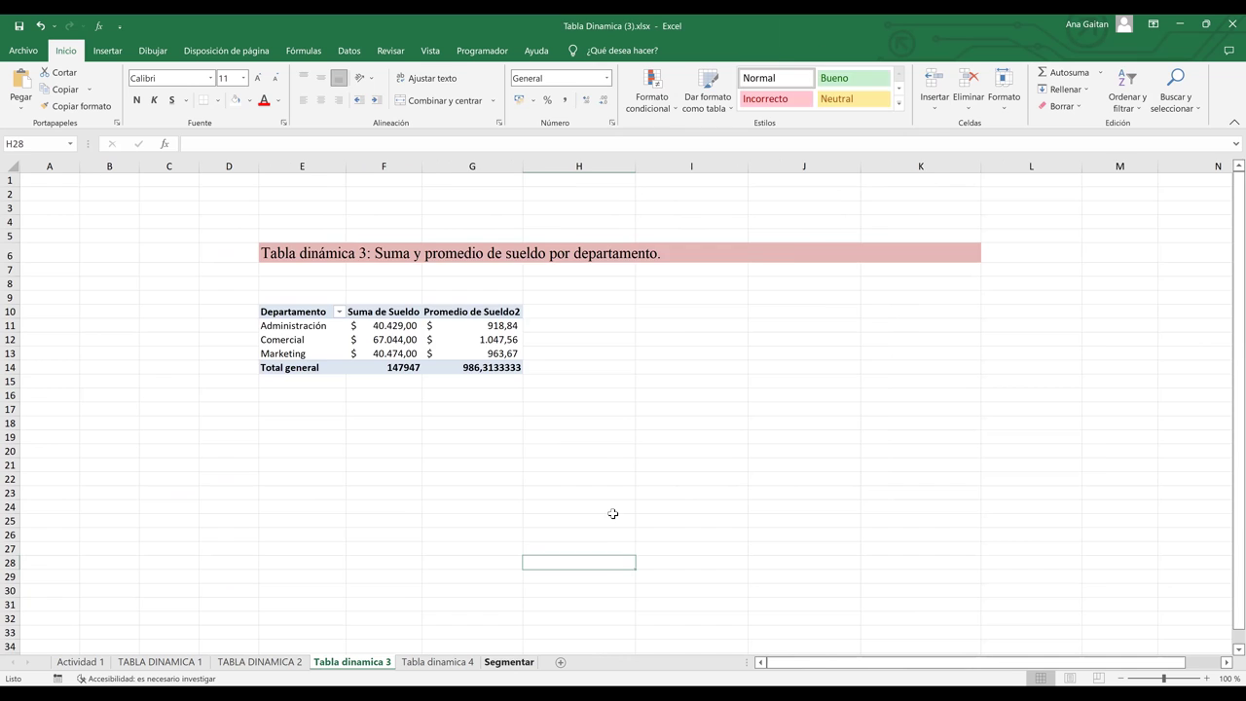
{"action": "left_click", "coordinate": [613, 514]}
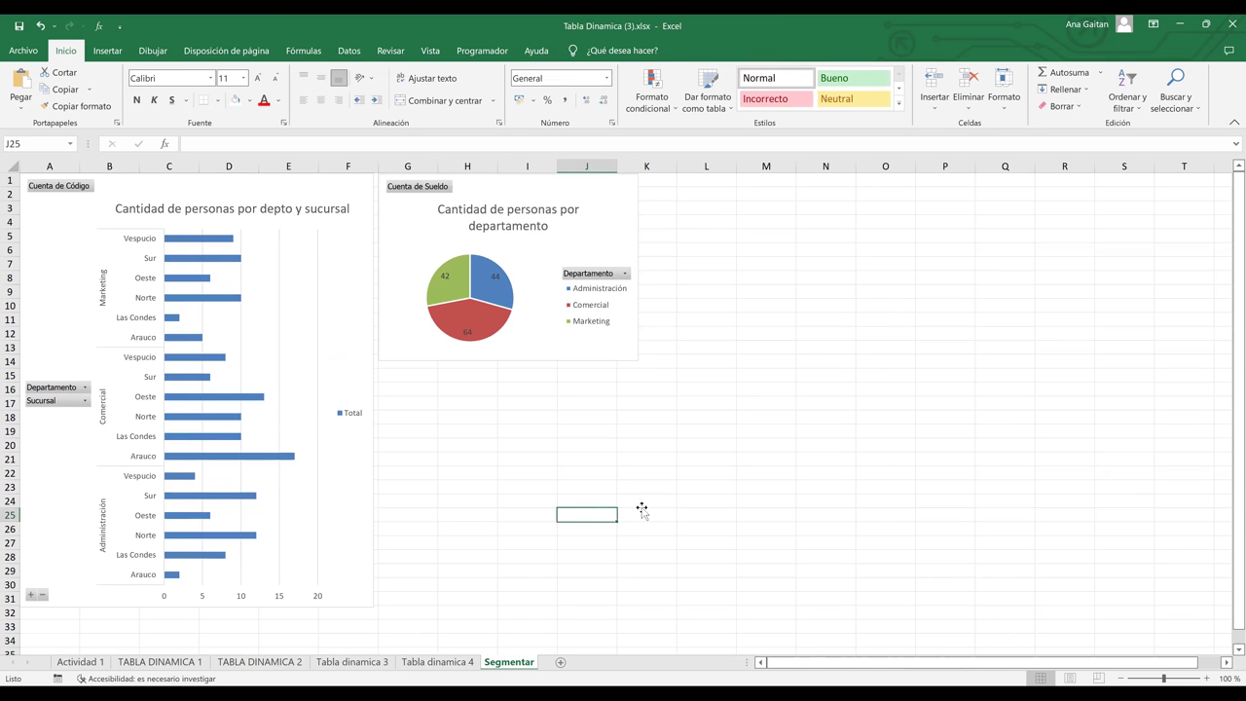
{"action": "key", "text": "ctrl+v"}
{"action": "left_click_drag", "start_coordinate": [640, 509], "coordinate": [473, 383]}
{"action": "left_click", "coordinate": [828, 529]}
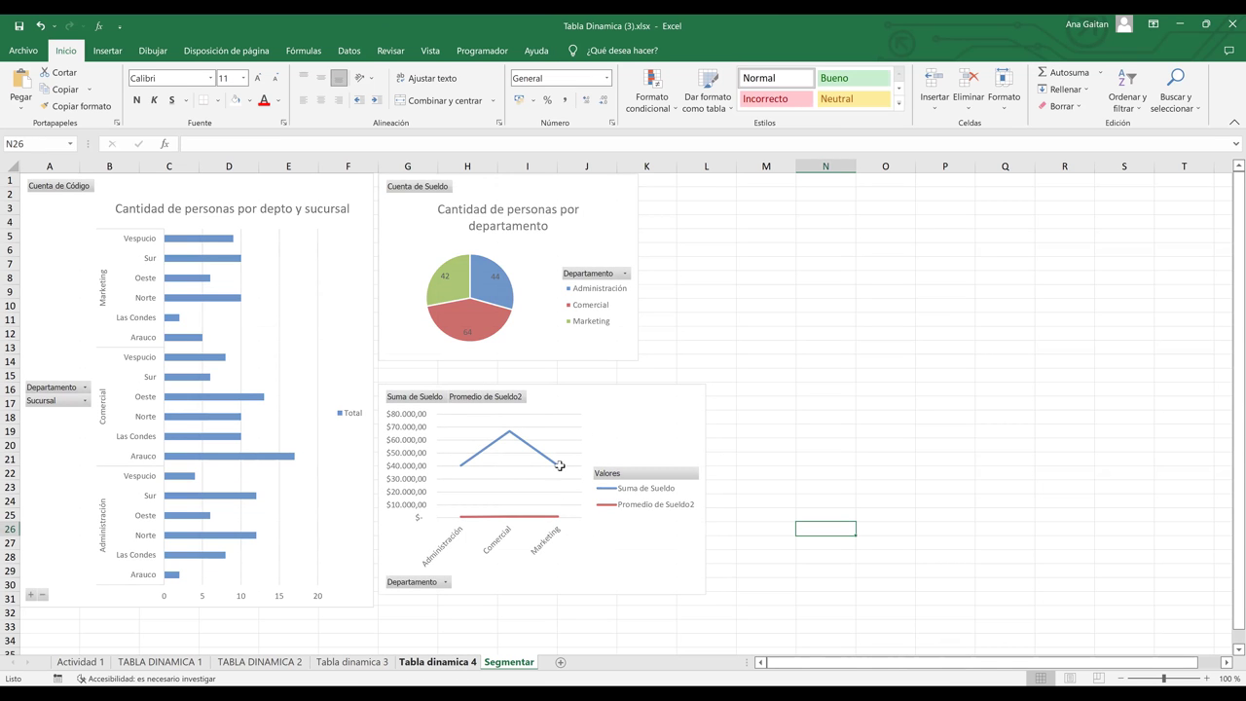
- Cut the column chart of maximum salaries from the Tabla dinamica 4 sheet and paste it at cell N10 of Segmentar
{"action": "key", "text": "ctrl+Page_Up"}
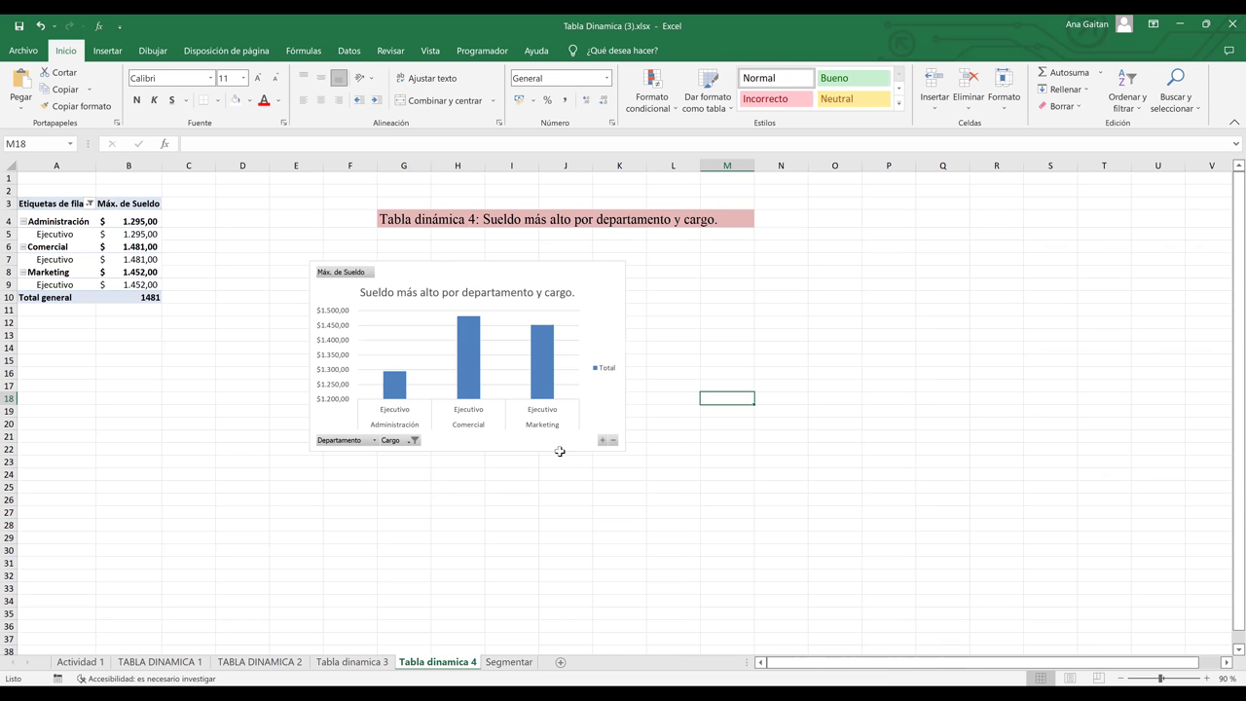
{"action": "left_click", "coordinate": [384, 651]}
{"action": "left_click", "coordinate": [384, 661]}
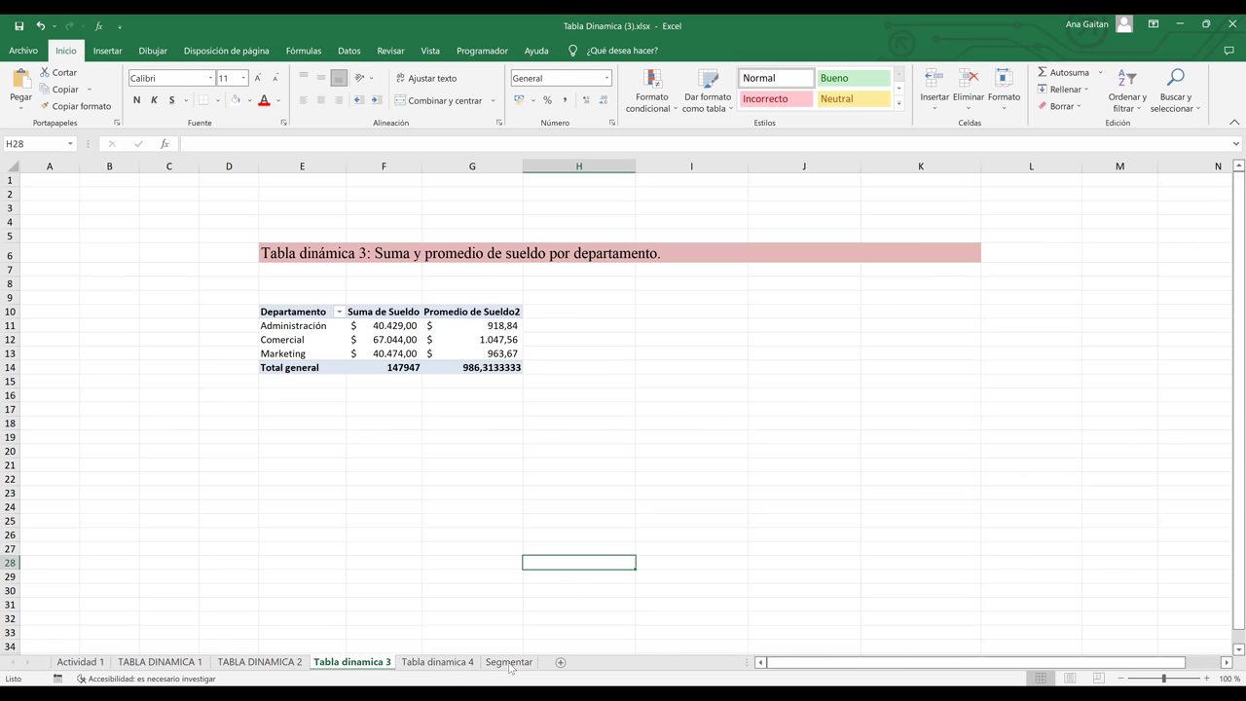
{"action": "key", "text": "ctrl+Page_Down"}
{"action": "key", "text": "ctrl+Page_Down"}
{"action": "left_click", "coordinate": [824, 303]}
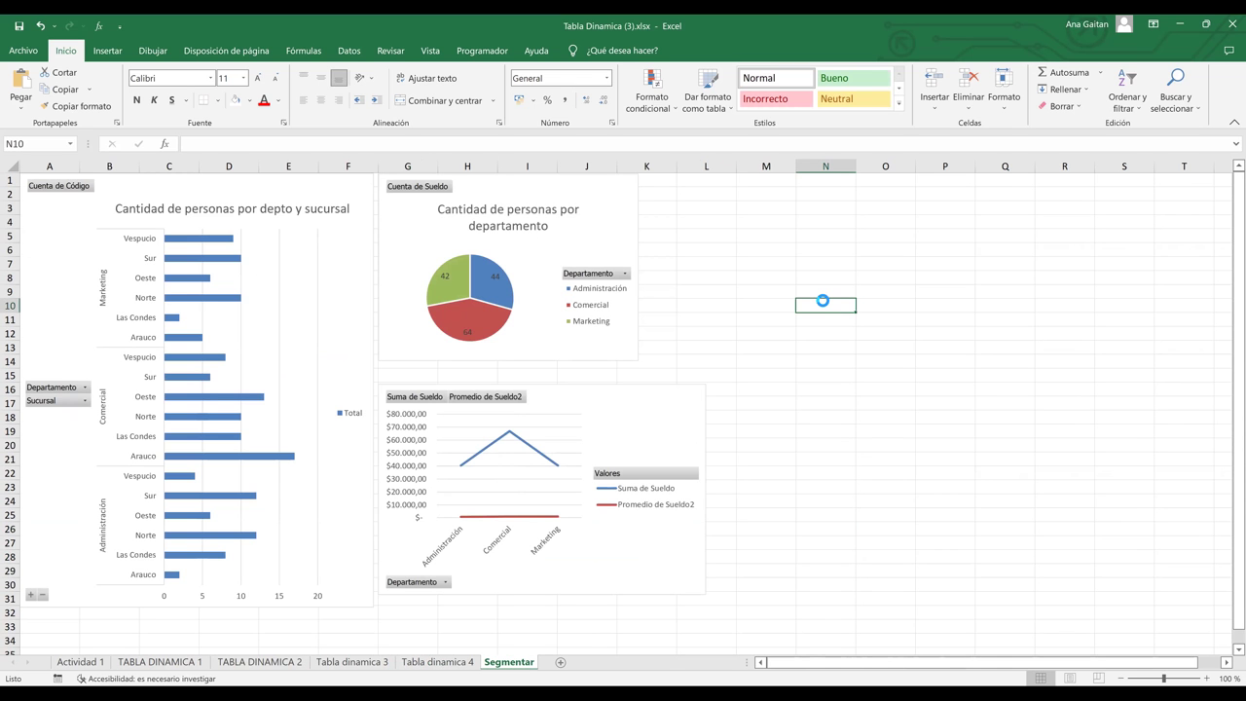
{"action": "key", "text": "ctrl+v"}
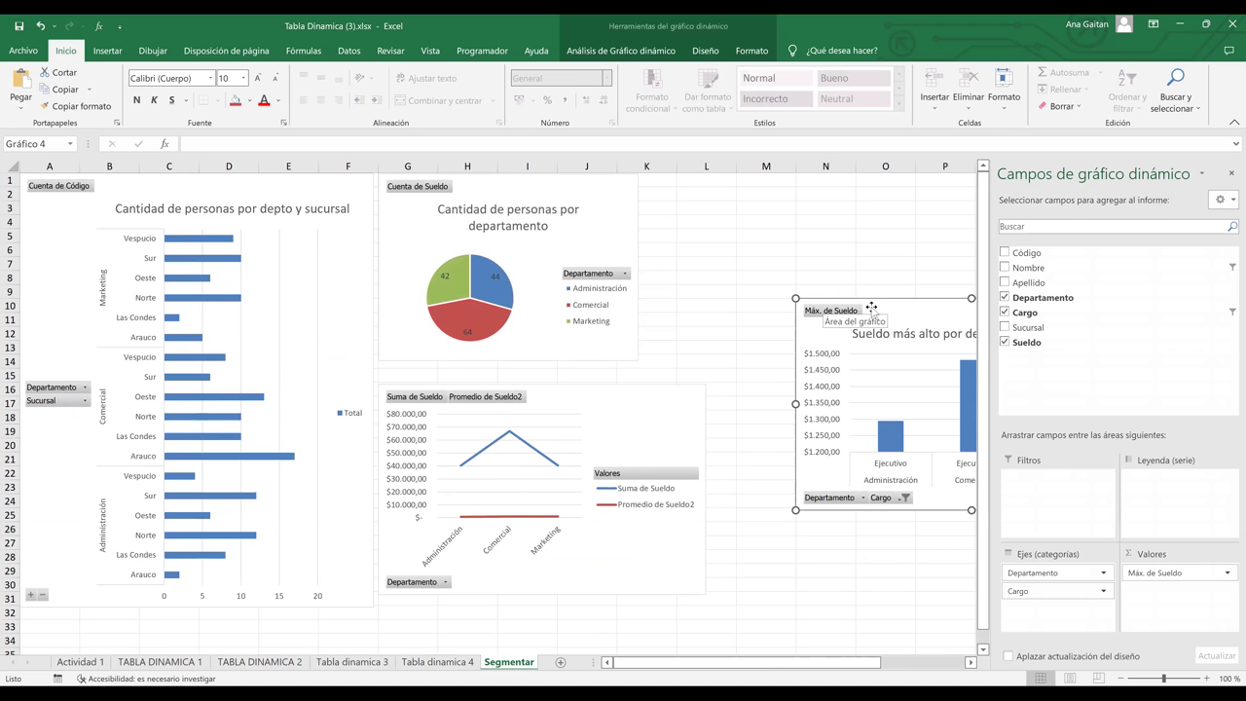
- Arrange the Segmentar charts with the line chart beside the pie chart at the sheet's top and the column chart below them
{"action": "left_click_drag", "start_coordinate": [879, 300], "coordinate": [603, 489]}
{"action": "mouse_move", "coordinate": [640, 420]}
{"action": "left_mouse_down"}
{"action": "mouse_move", "coordinate": [930, 205]}
{"action": "mouse_move", "coordinate": [896, 178]}
{"action": "left_mouse_up"}
{"action": "left_click", "coordinate": [757, 431]}
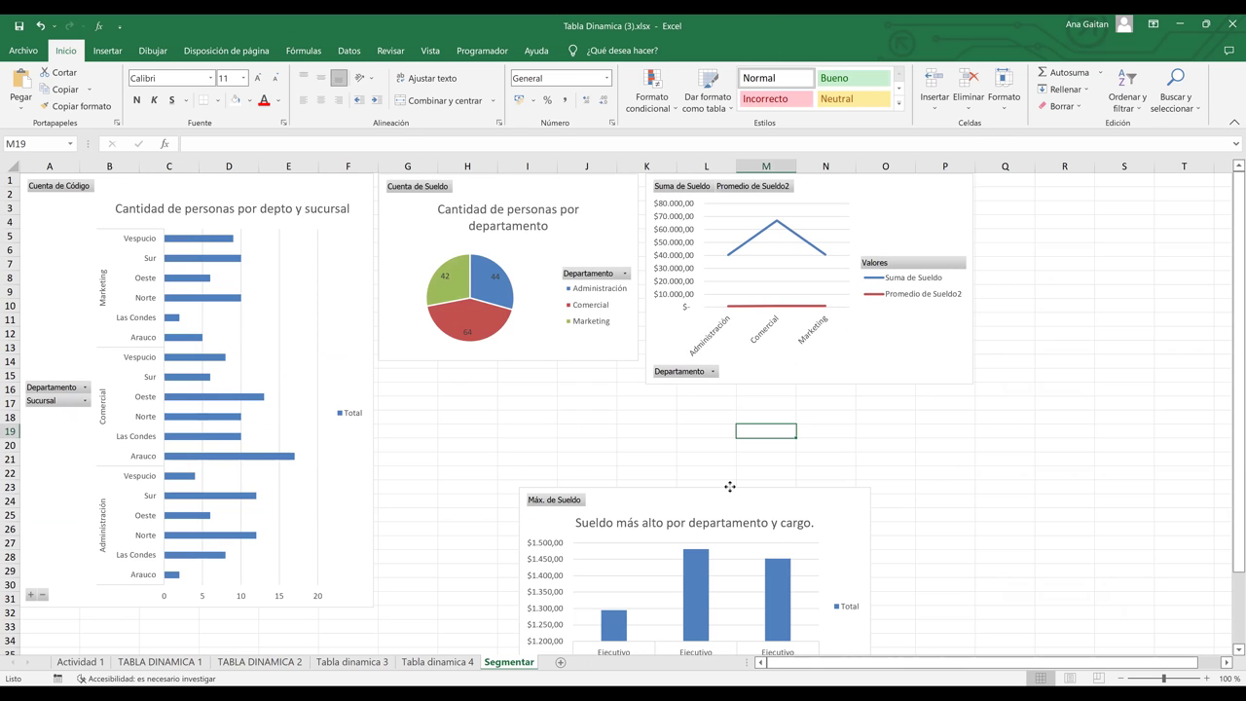
{"action": "left_click", "coordinate": [729, 486]}
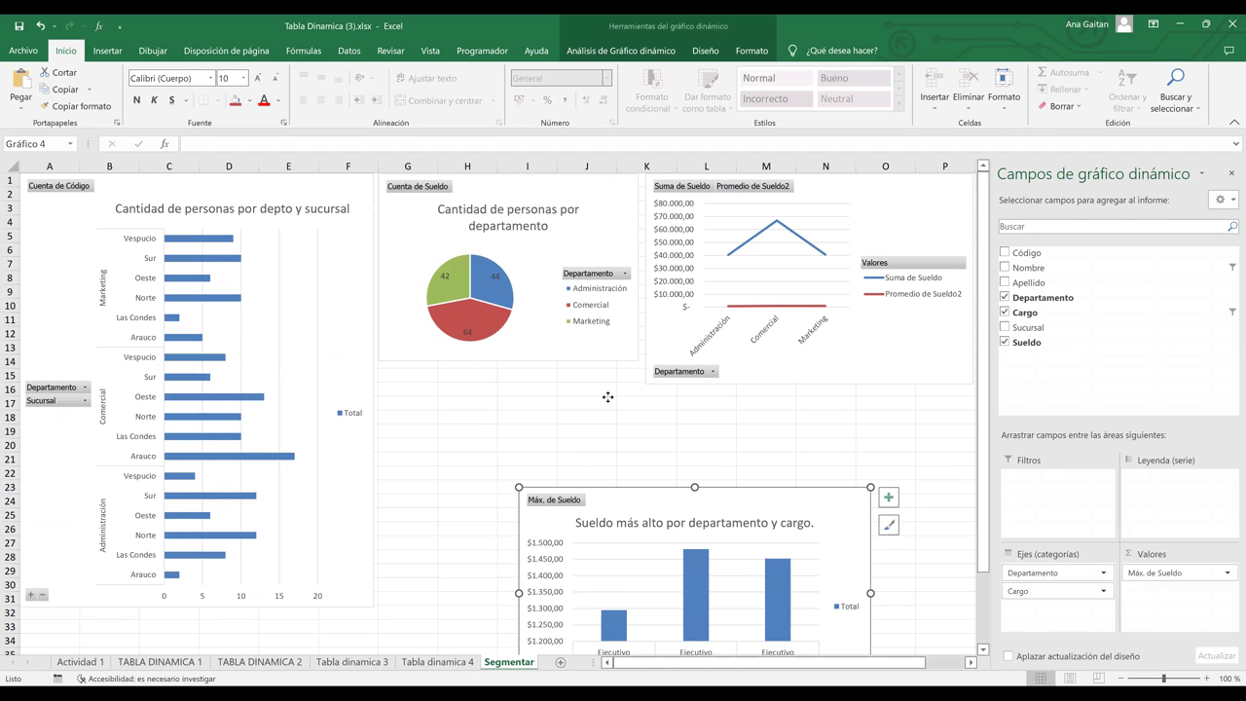
{"action": "left_click_drag", "start_coordinate": [729, 487], "coordinate": [606, 395]}
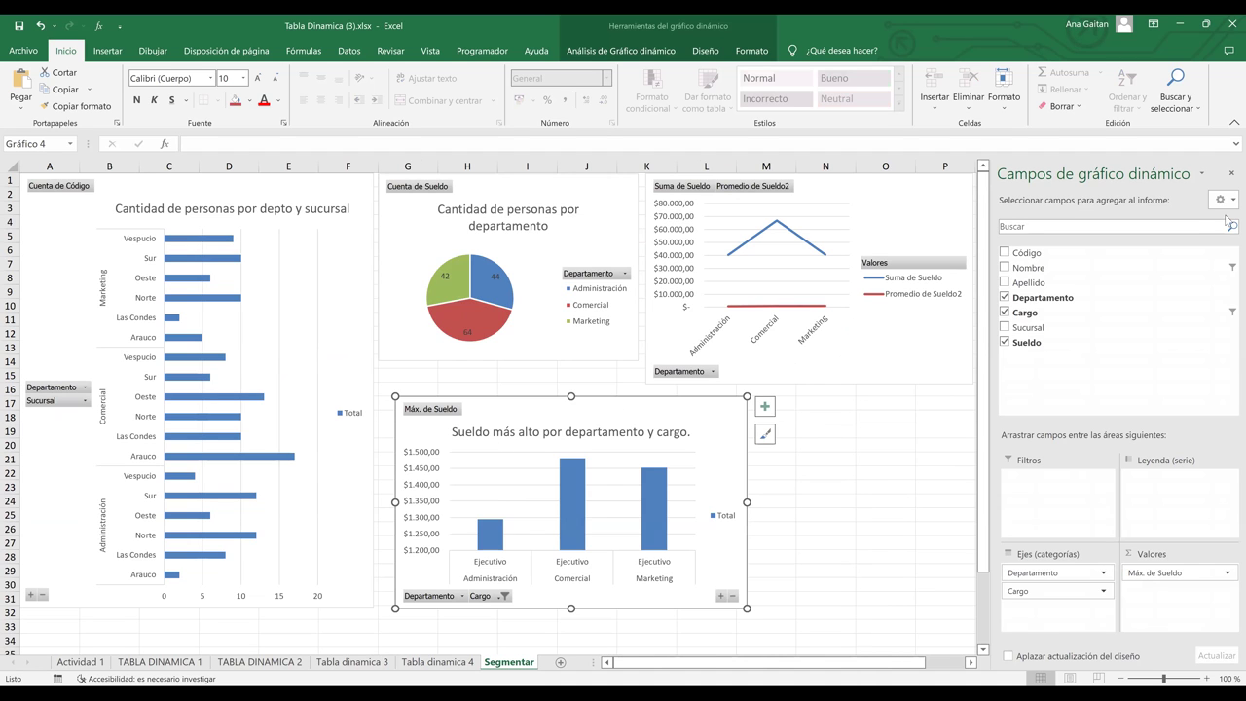
{"action": "key", "text": "Escape"}
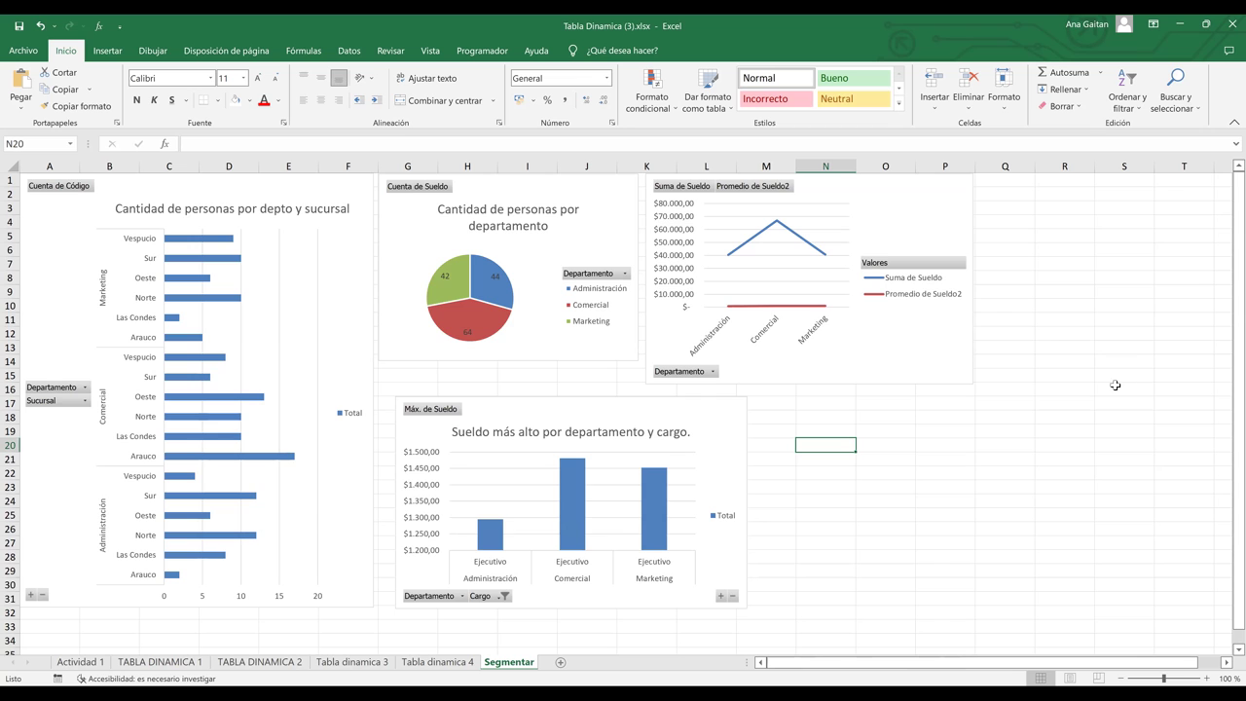
- Insert slicers for Nombre, Departamento, Cargo and Sucursal from the pivot table on the TABLA DINAMICA 1 sheet
{"action": "left_click", "coordinate": [197, 663]}
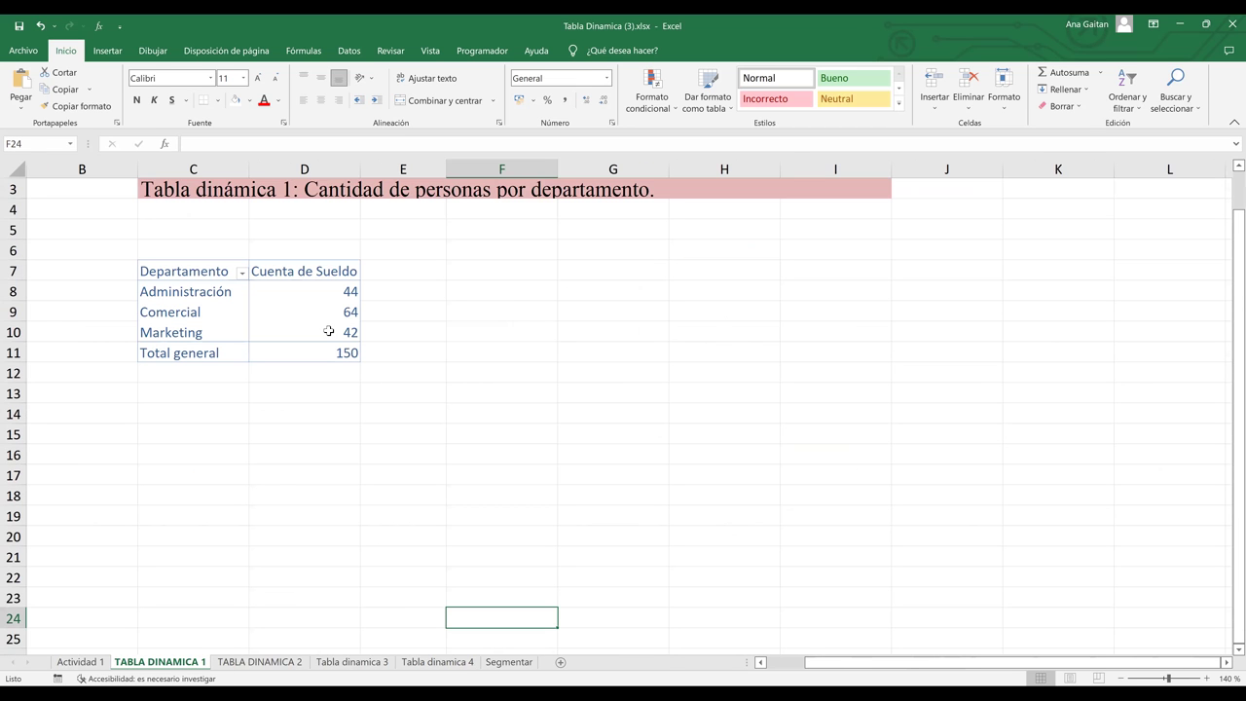
{"action": "left_click", "coordinate": [329, 331]}
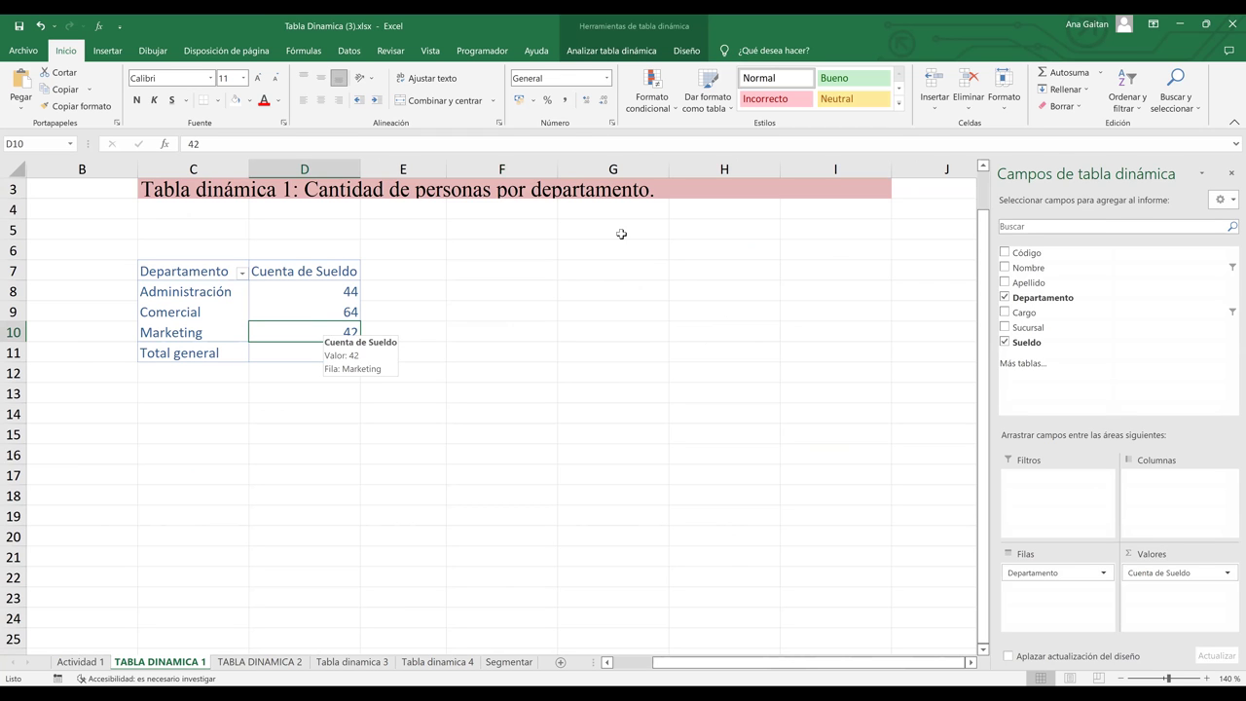
{"action": "key", "text": "alt+j"}
{"action": "key", "text": "t"}
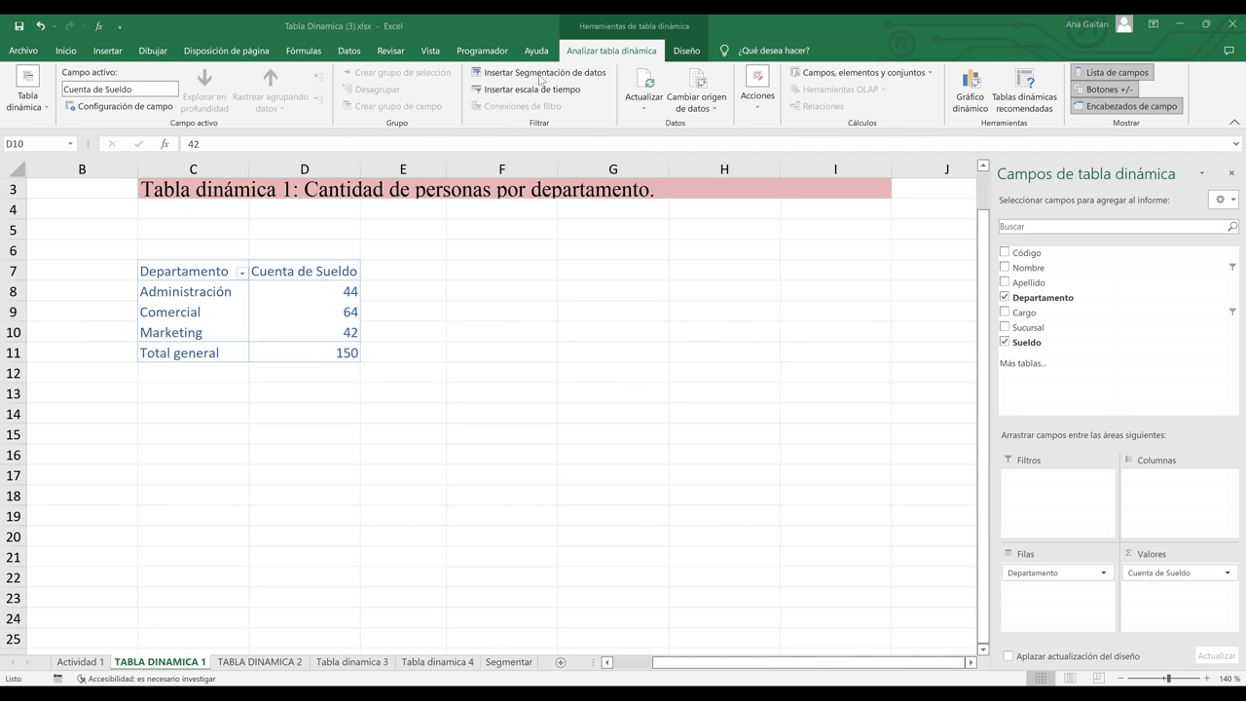
{"action": "left_click", "coordinate": [542, 80]}
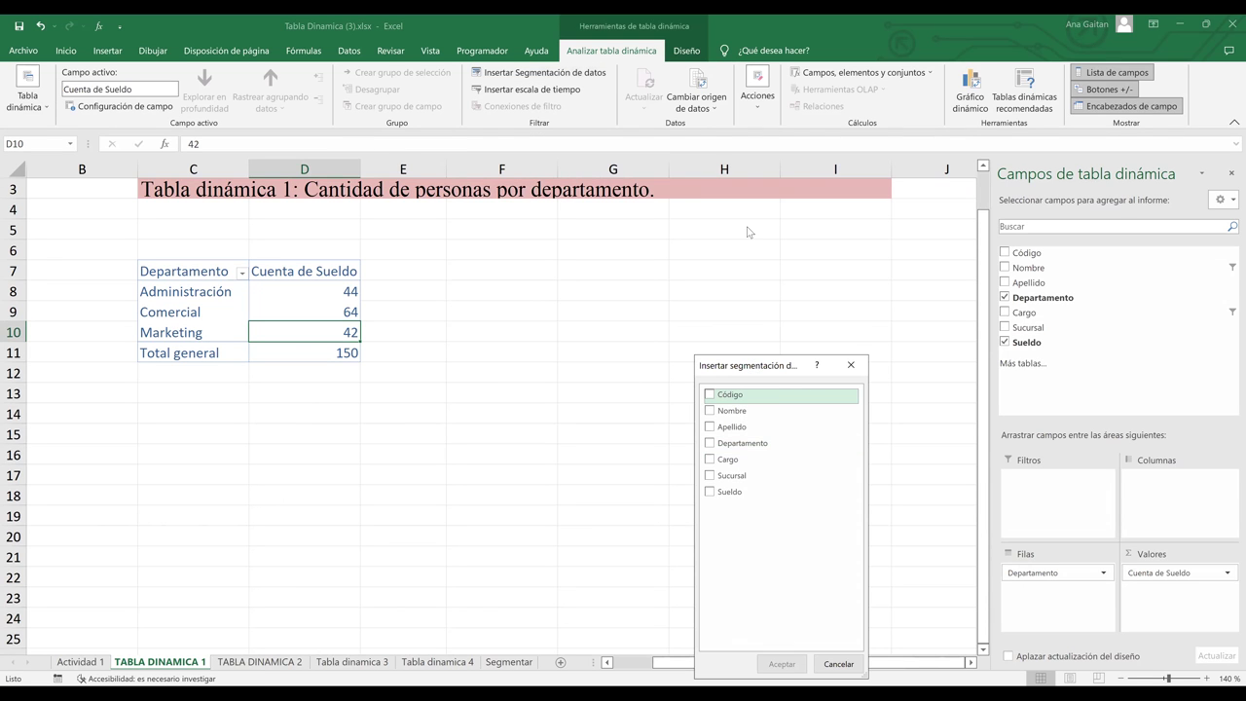
{"action": "left_click_drag", "start_coordinate": [749, 232], "coordinate": [741, 249]}
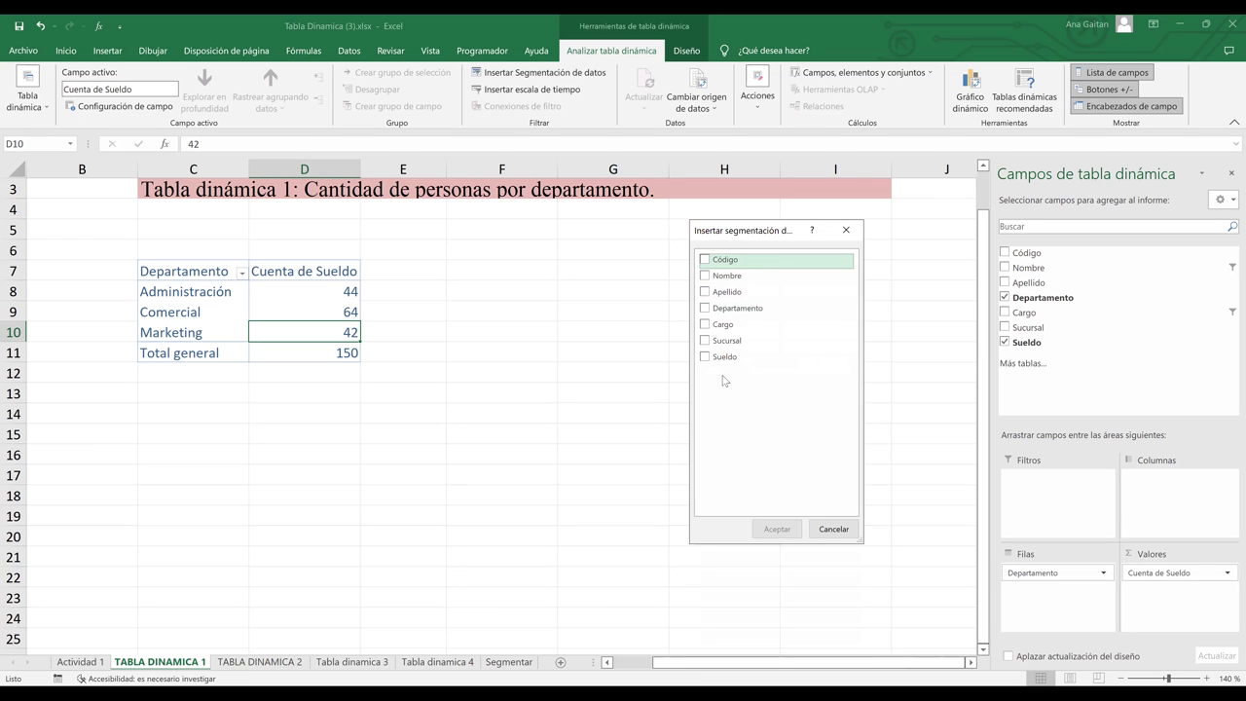
{"action": "left_click", "coordinate": [706, 308]}
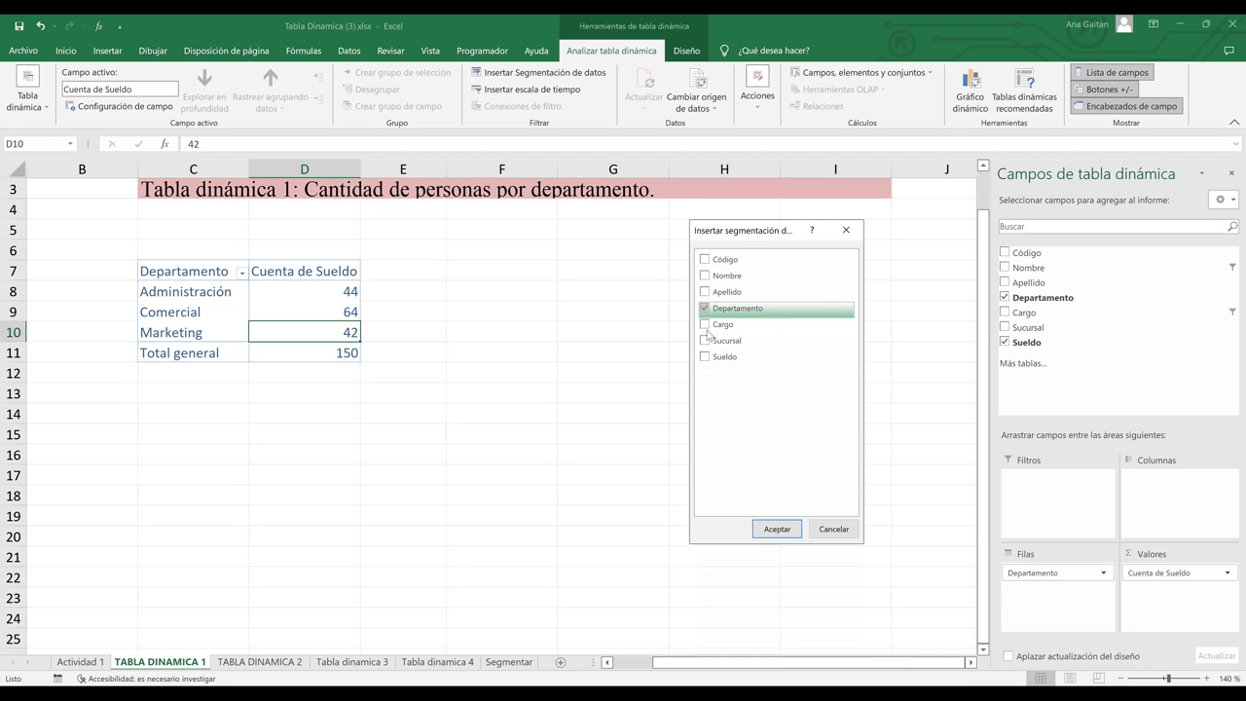
{"action": "left_click", "coordinate": [706, 325]}
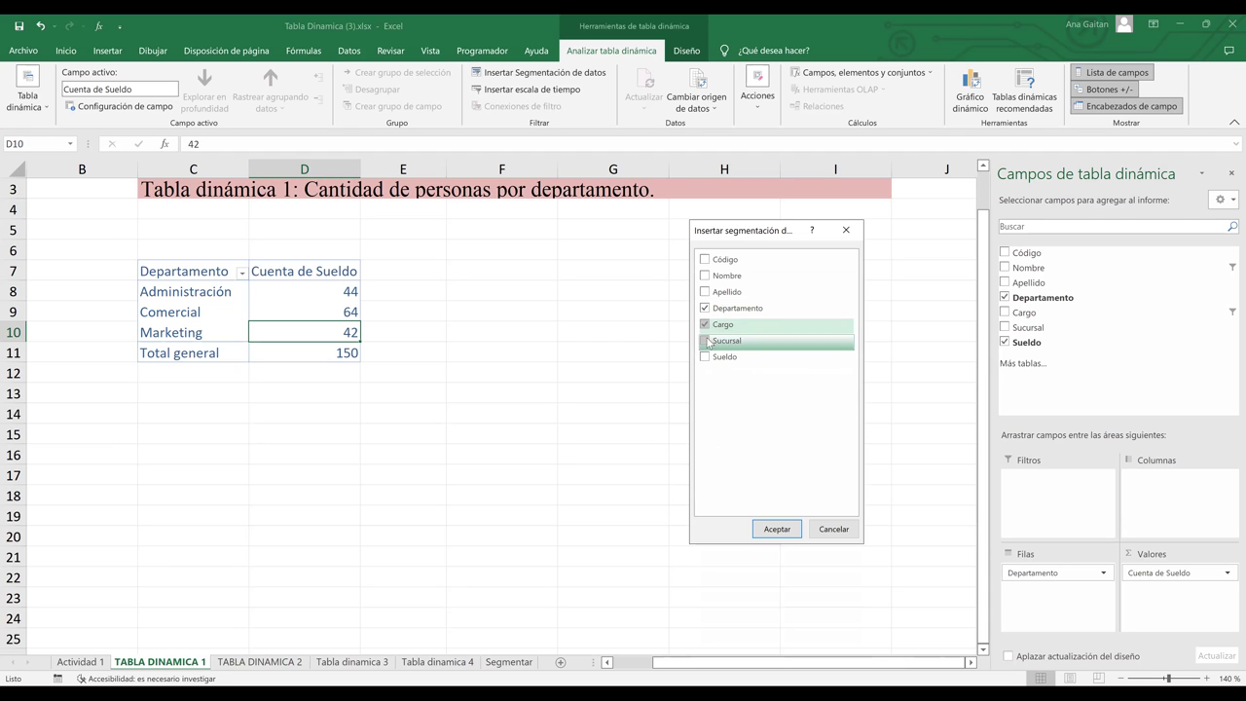
{"action": "left_click", "coordinate": [706, 340]}
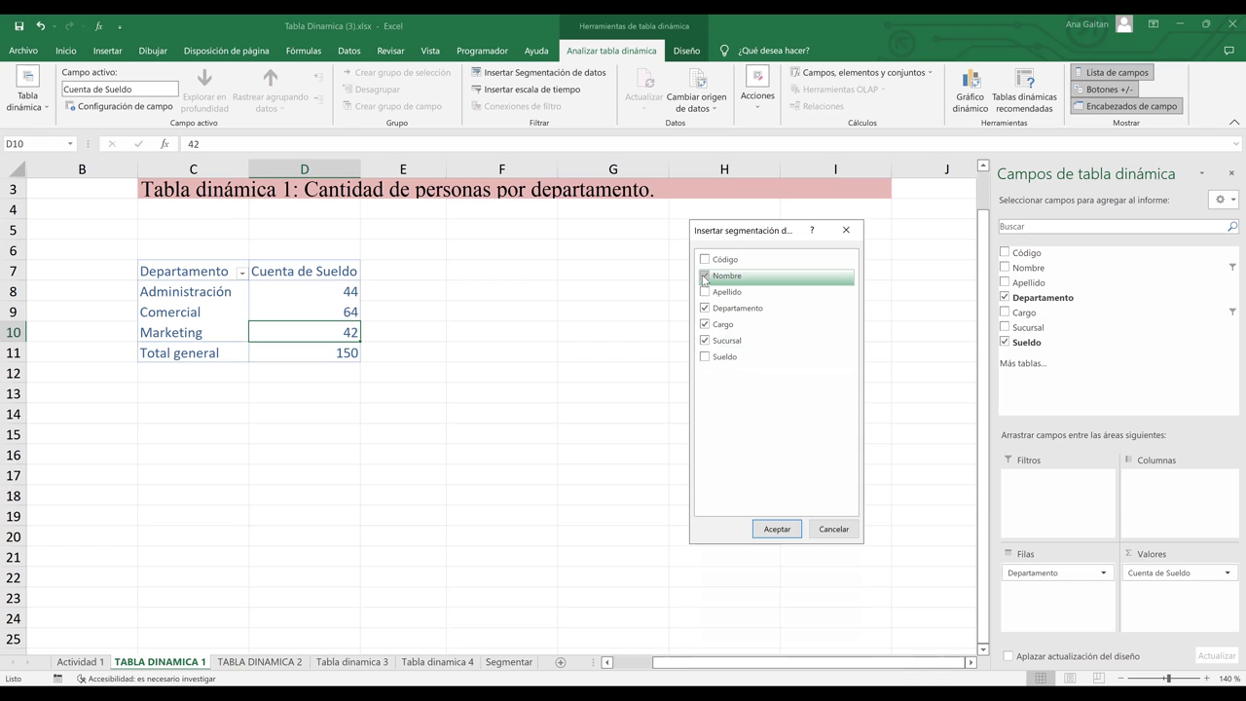
{"action": "left_click", "coordinate": [705, 276]}
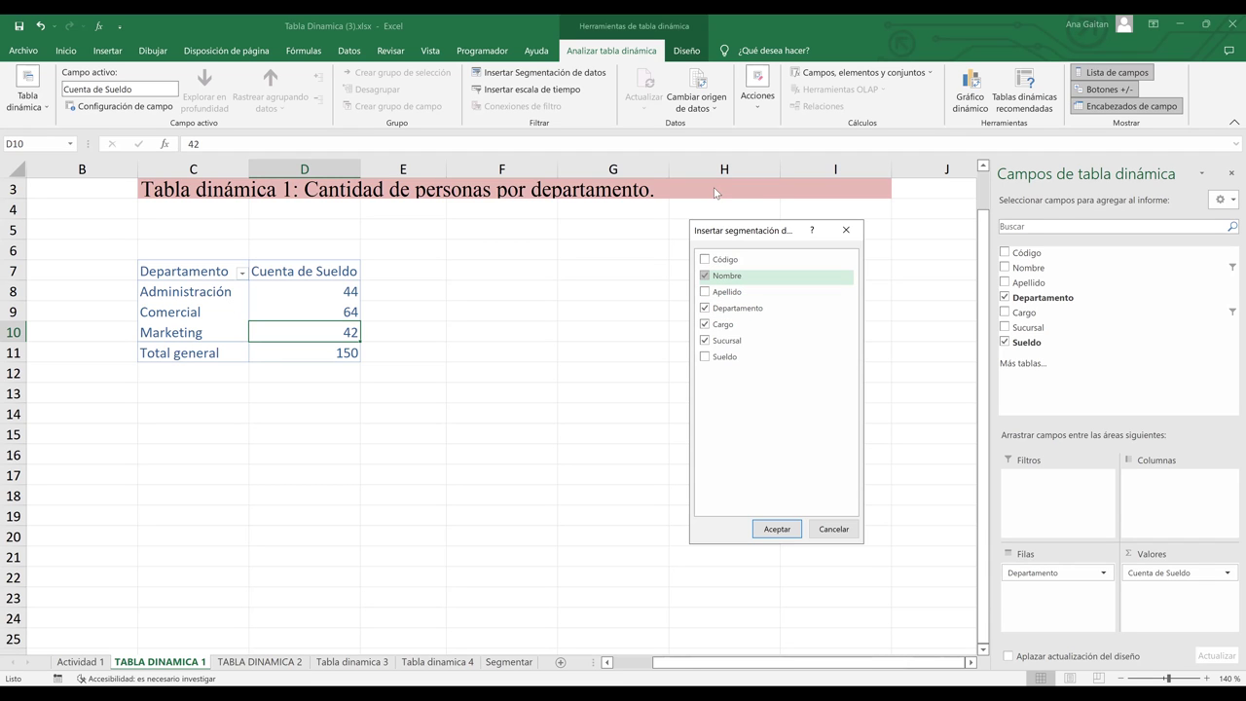
{"action": "left_click", "coordinate": [776, 529]}
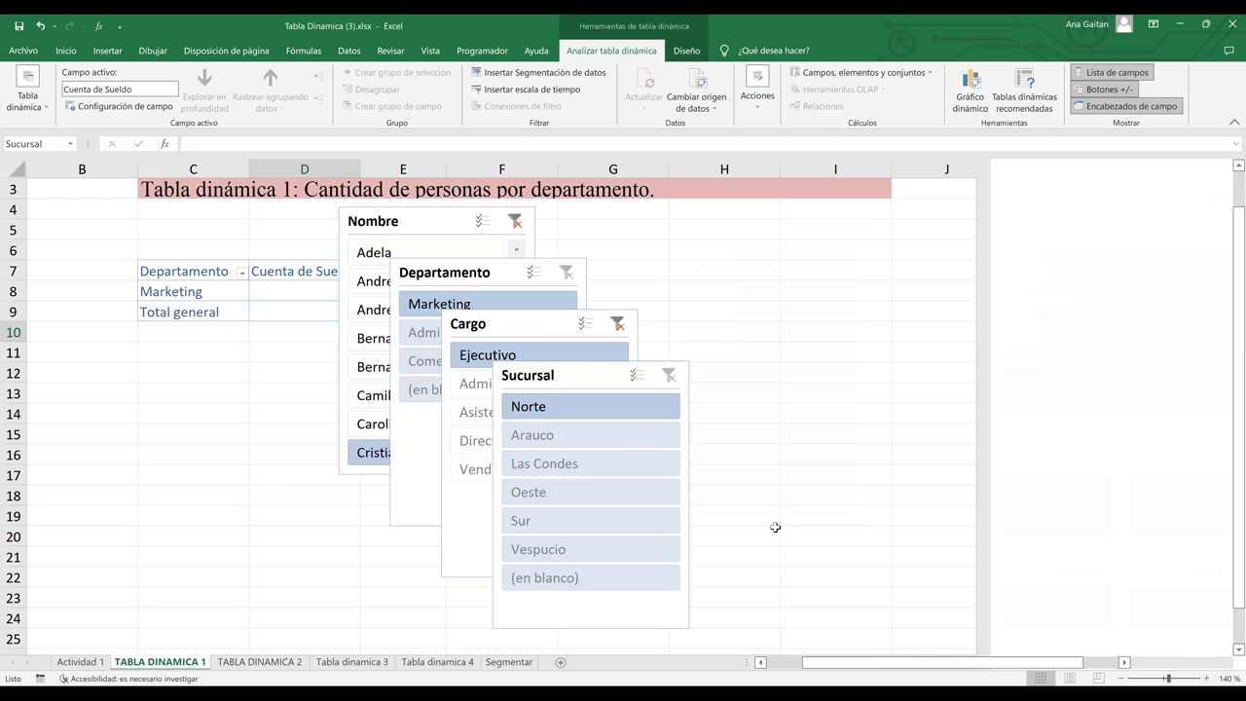
- Cut all four slicers from TABLA DINAMICA 1 and paste them at cell N18 of the Segmentar sheet
{"action": "left_click", "coordinate": [547, 325], "text": "ctrl"}
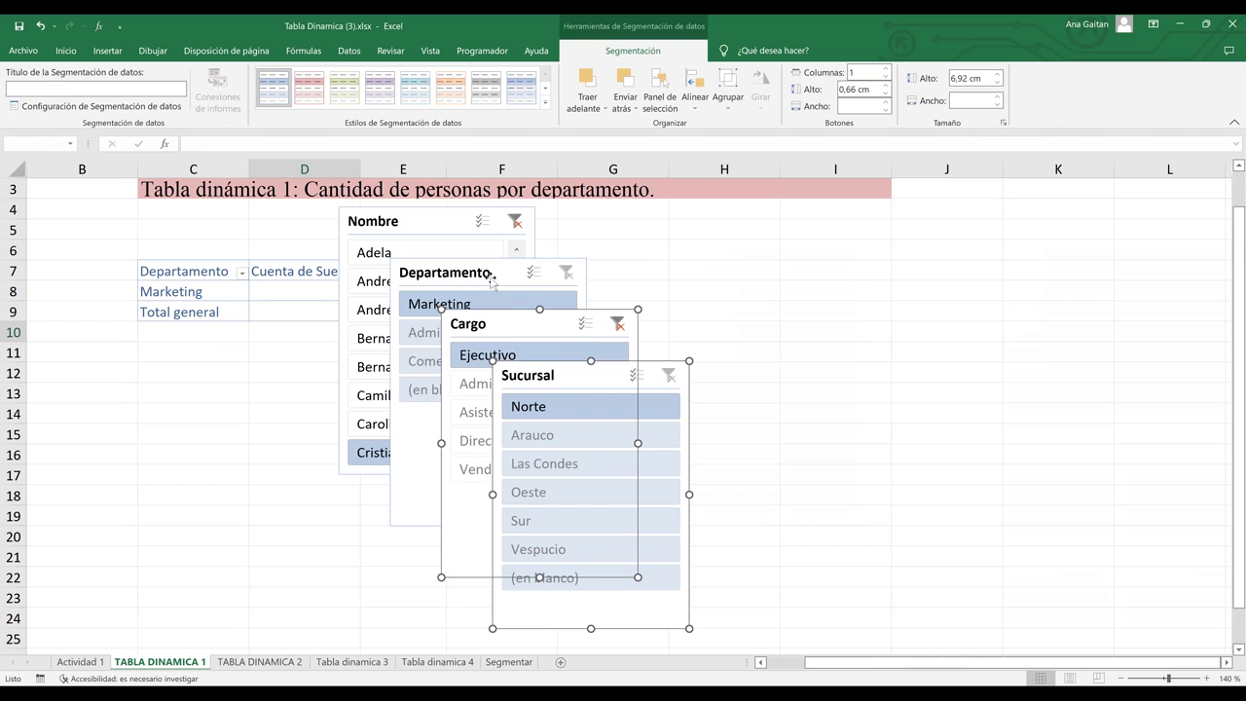
{"action": "left_click", "coordinate": [492, 279], "text": "ctrl"}
{"action": "left_click", "coordinate": [436, 227], "text": "ctrl"}
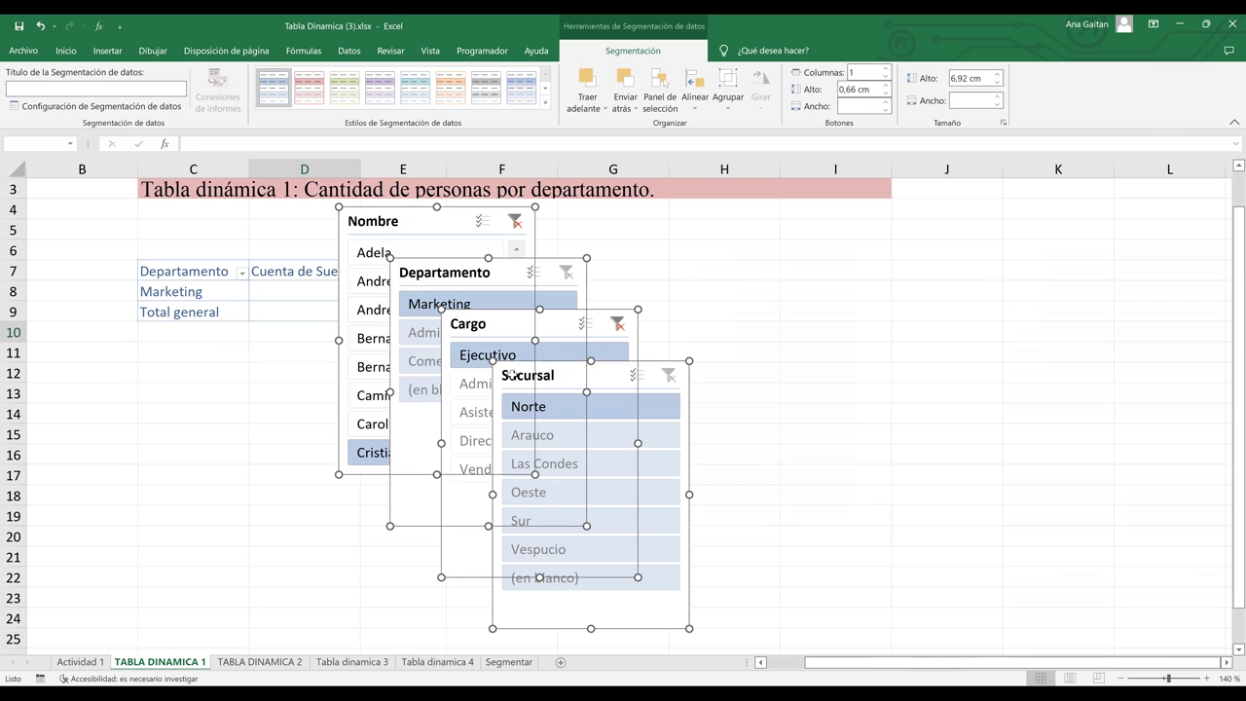
{"action": "key", "text": "Delete"}
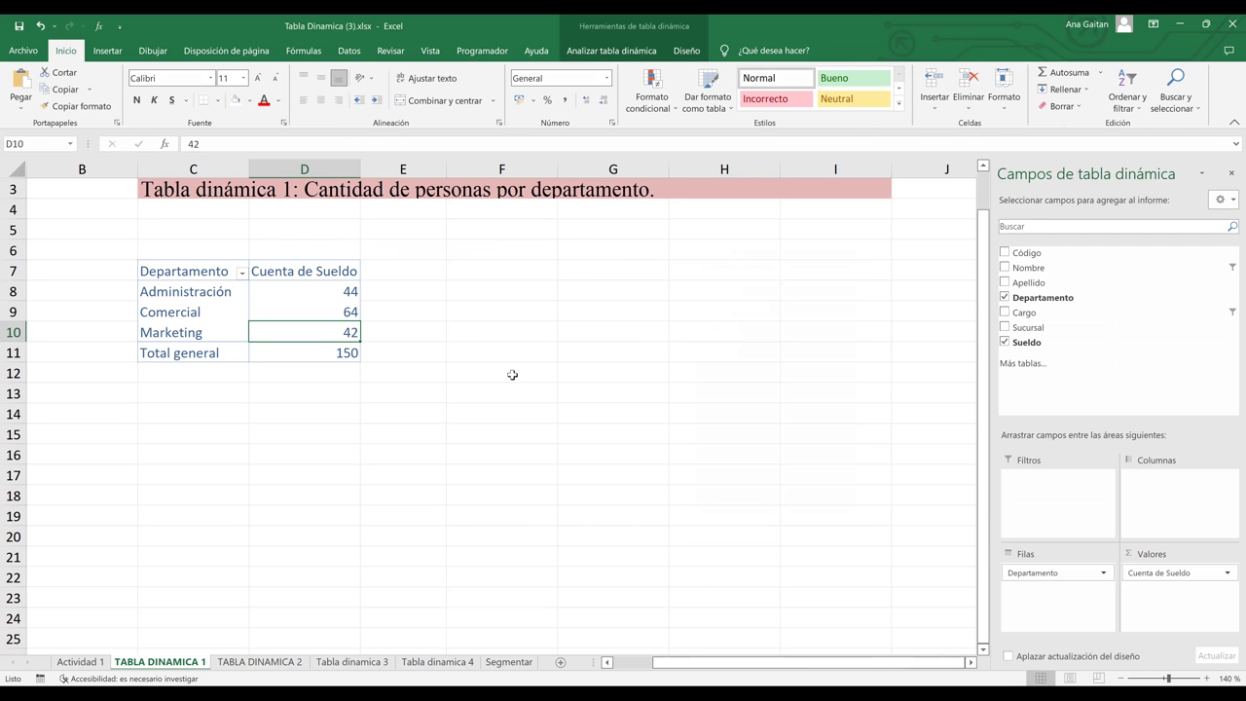
{"action": "left_click", "coordinate": [508, 662]}
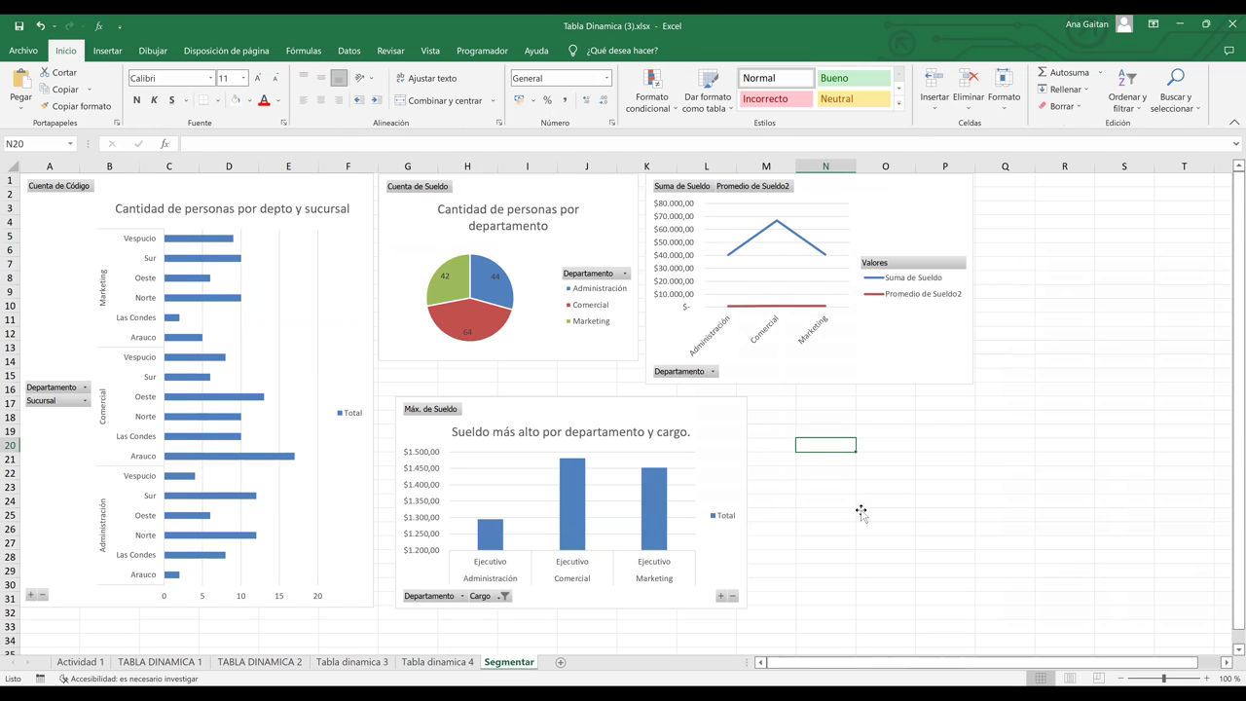
{"action": "left_click", "coordinate": [809, 419]}
{"action": "key", "text": "ctrl+v"}
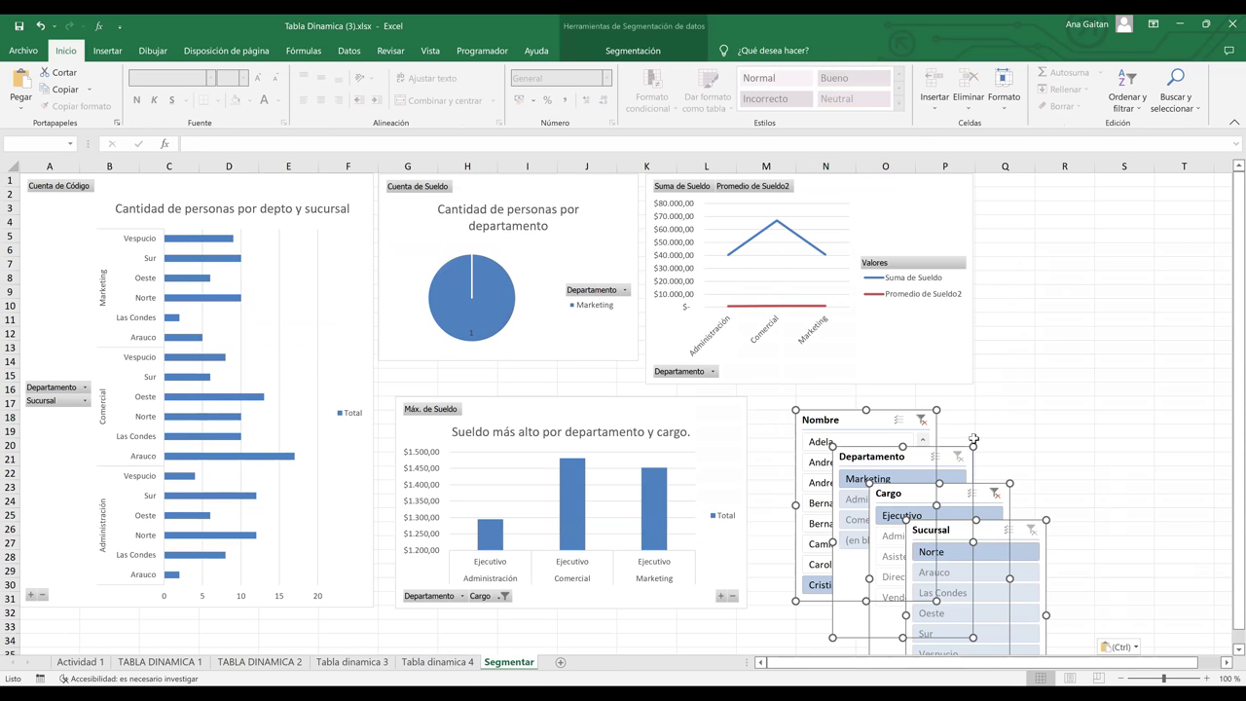
- Spread out the overlapping slicers, with Departamento beside the line chart and Cargo and Sucursal in a row beside Nombre
{"action": "left_click", "coordinate": [998, 402]}
{"action": "left_click_drag", "start_coordinate": [893, 458], "coordinate": [1042, 204]}
{"action": "left_click_drag", "start_coordinate": [966, 344], "coordinate": [964, 337]}
{"action": "left_click_drag", "start_coordinate": [939, 496], "coordinate": [998, 410]}
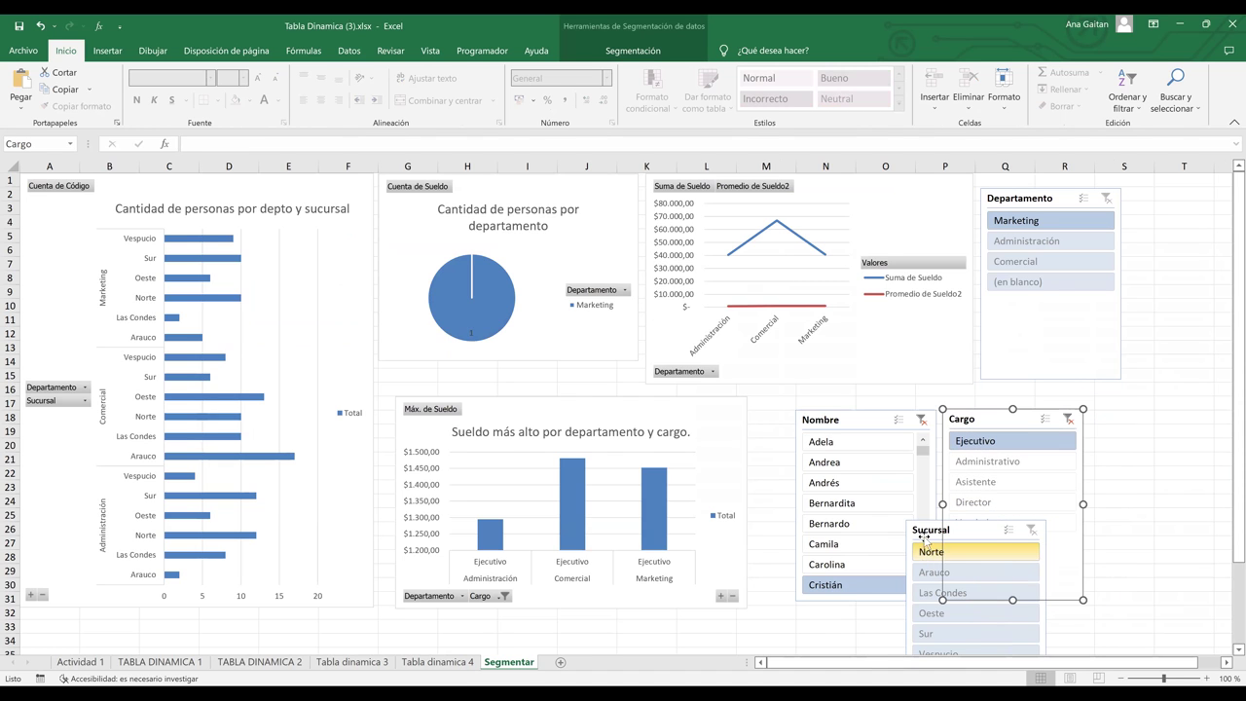
{"action": "left_click_drag", "start_coordinate": [925, 532], "coordinate": [1105, 422]}
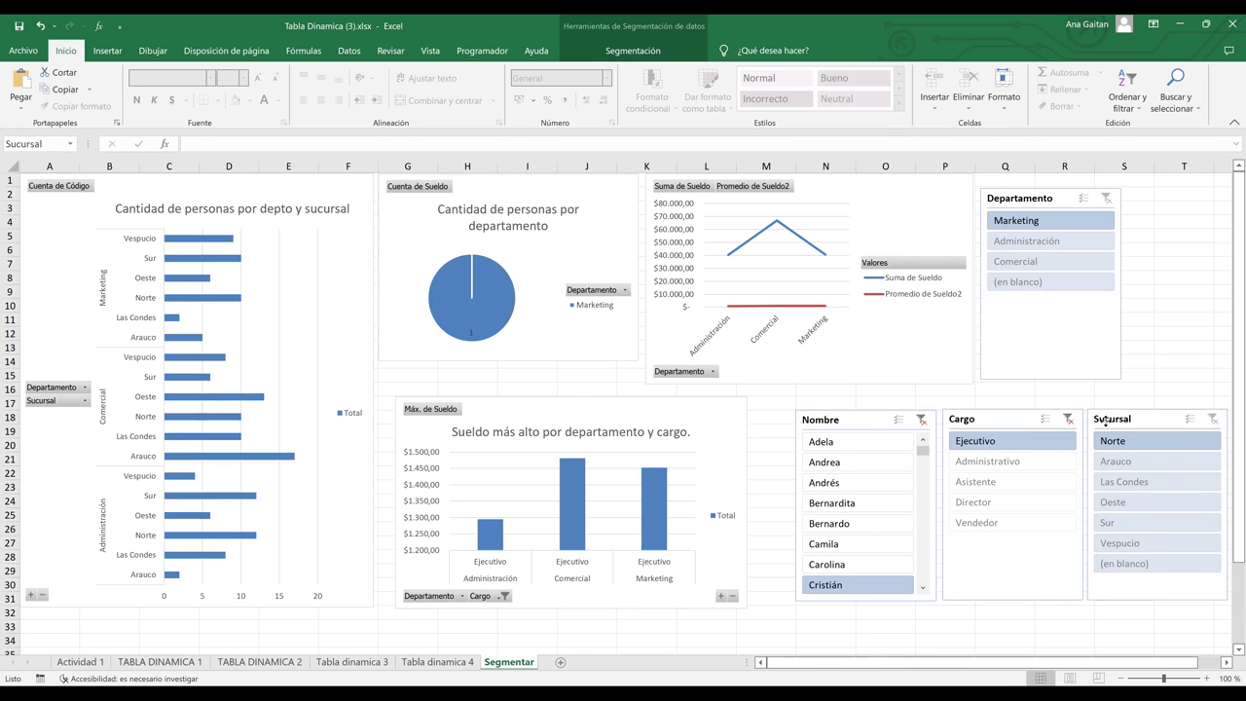
- Shift the Nombre, Cargo and Sucursal slicers toward the column chart and move Departamento farther from the line chart
{"action": "left_click_drag", "start_coordinate": [860, 418], "coordinate": [827, 418]}
{"action": "left_click_drag", "start_coordinate": [983, 419], "coordinate": [961, 419]}
{"action": "left_click", "coordinate": [1138, 413]}
{"action": "left_click_drag", "start_coordinate": [1138, 412], "coordinate": [1123, 413]}
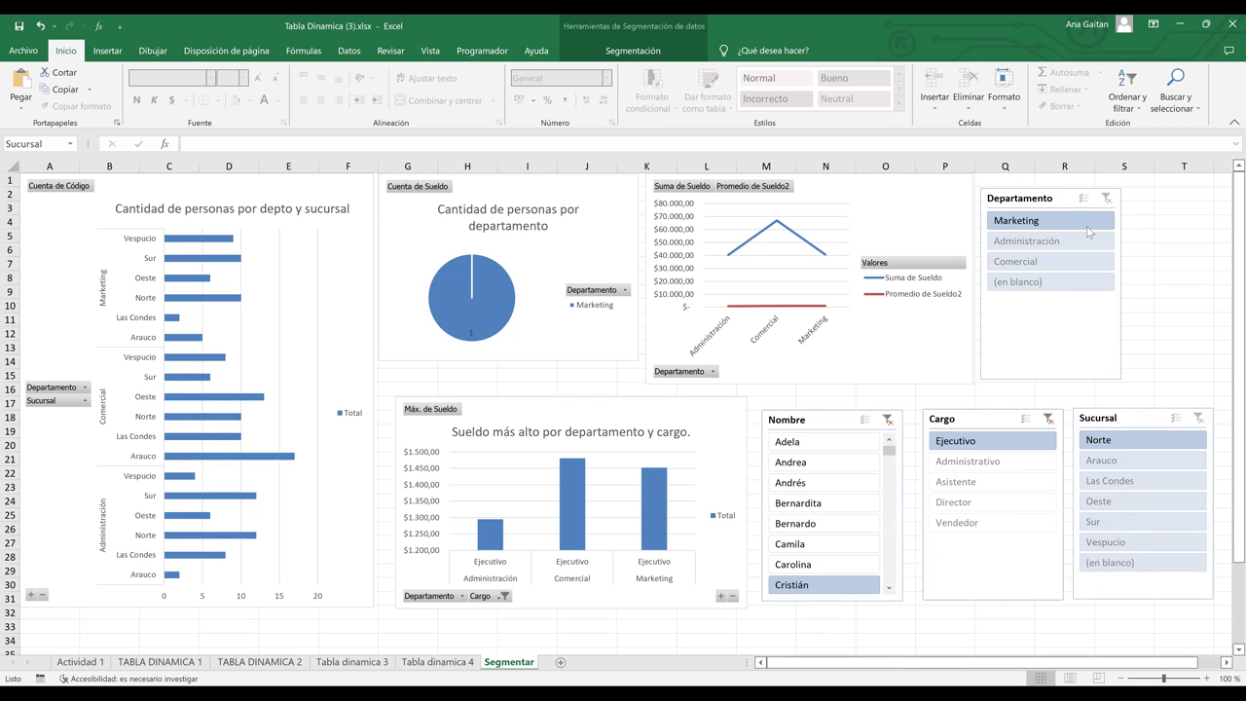
{"action": "left_click_drag", "start_coordinate": [1047, 200], "coordinate": [1096, 205]}
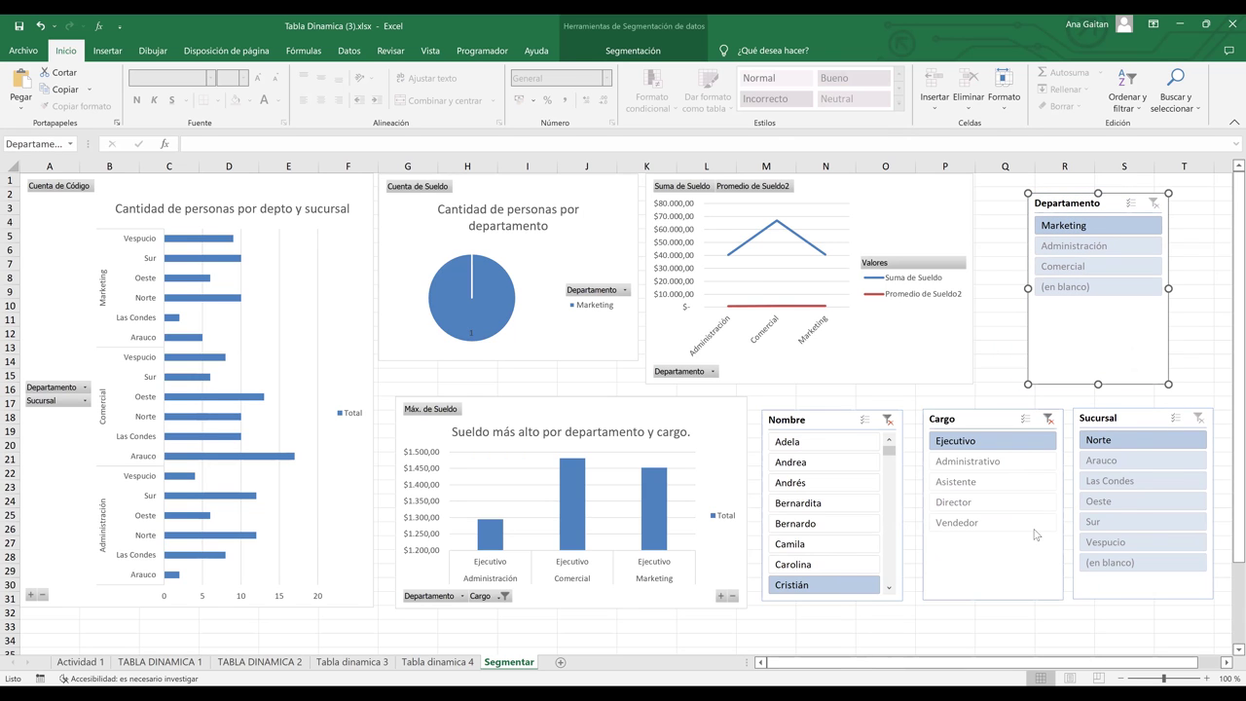
{"action": "left_click", "coordinate": [1041, 614]}
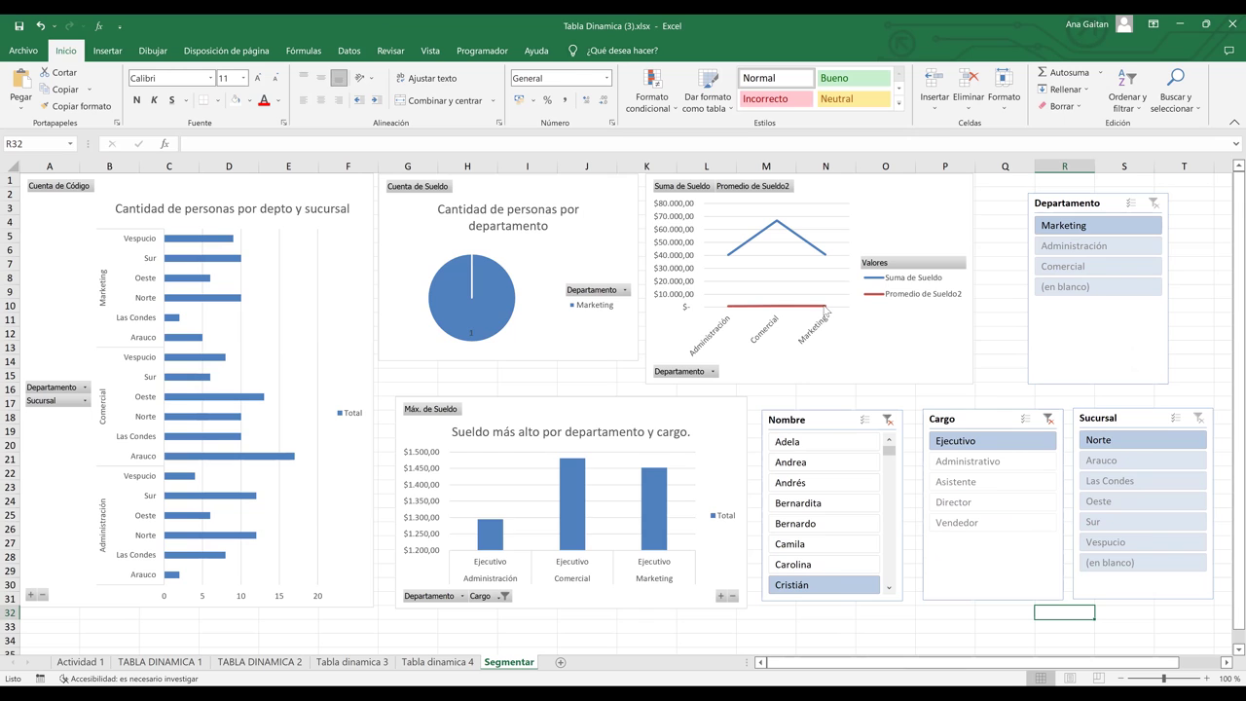
- Test the Departamento slicer on the pie chart by filtering to Marketing, Administración and Marketing again
{"action": "left_click", "coordinate": [1080, 235]}
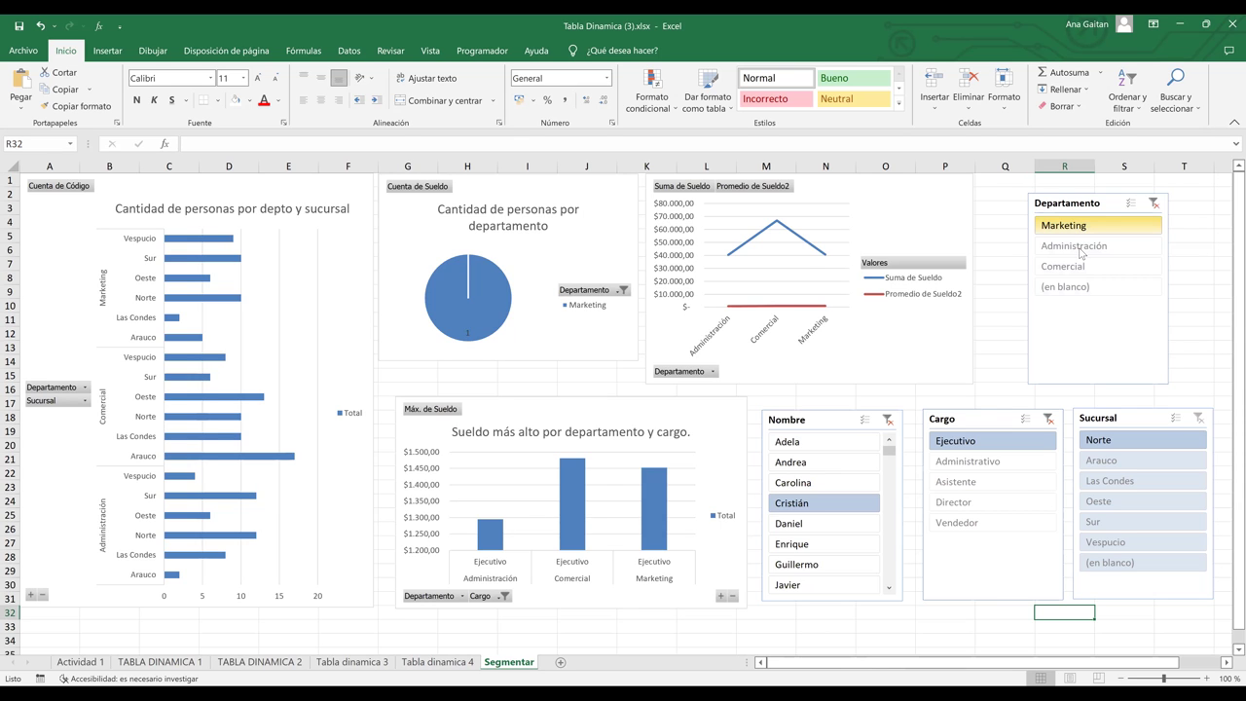
{"action": "left_click", "coordinate": [1081, 246]}
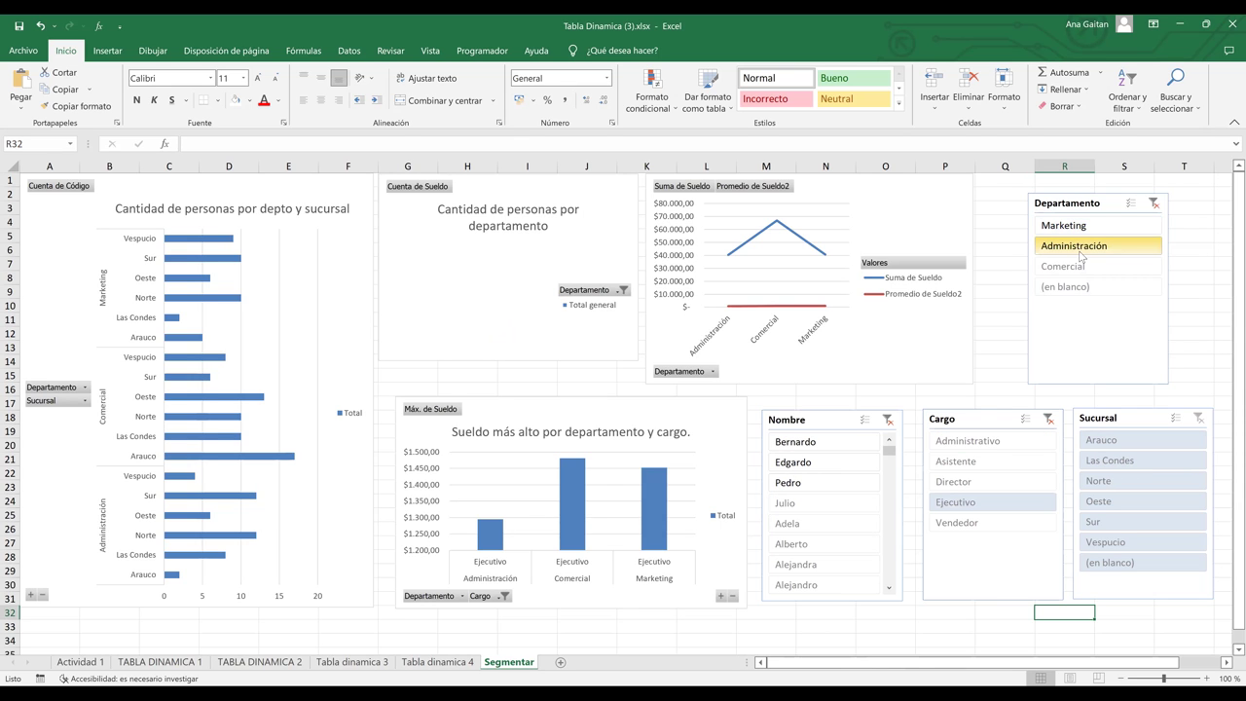
{"action": "left_click", "coordinate": [1083, 230]}
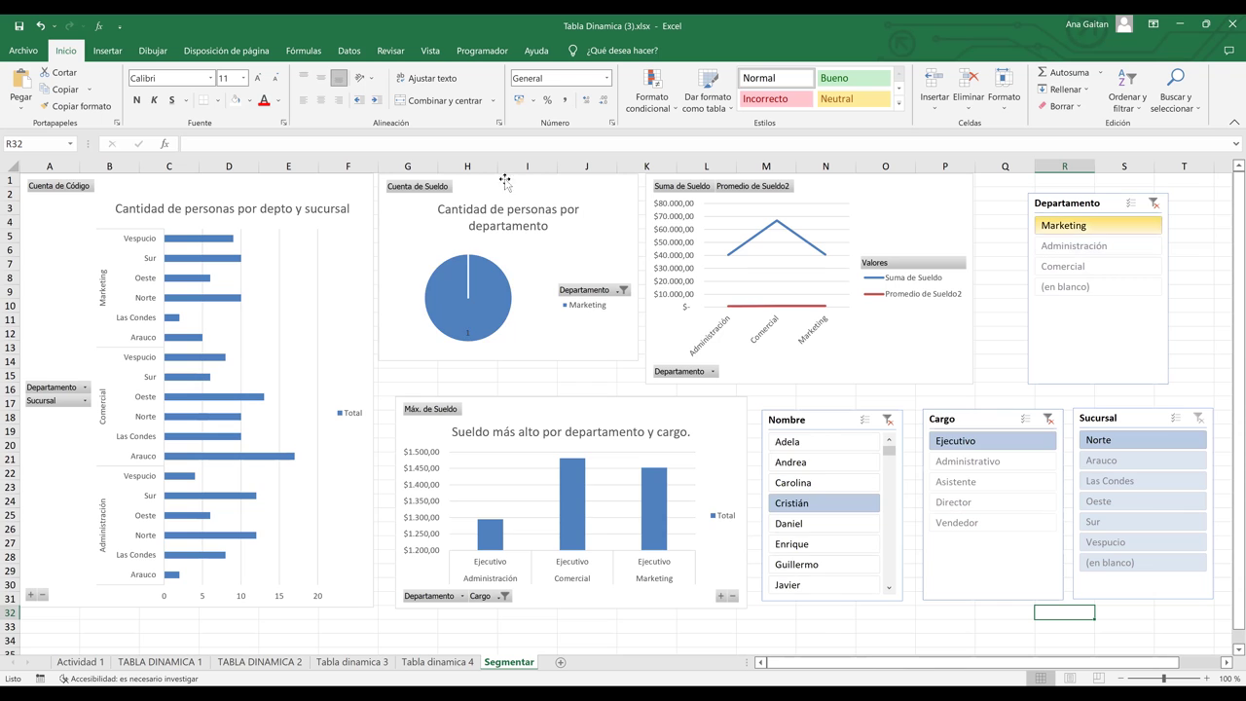
- Close the pie chart's field list and clear the filters on the Departamento, Nombre and Cargo slicers
{"action": "left_click", "coordinate": [447, 250]}
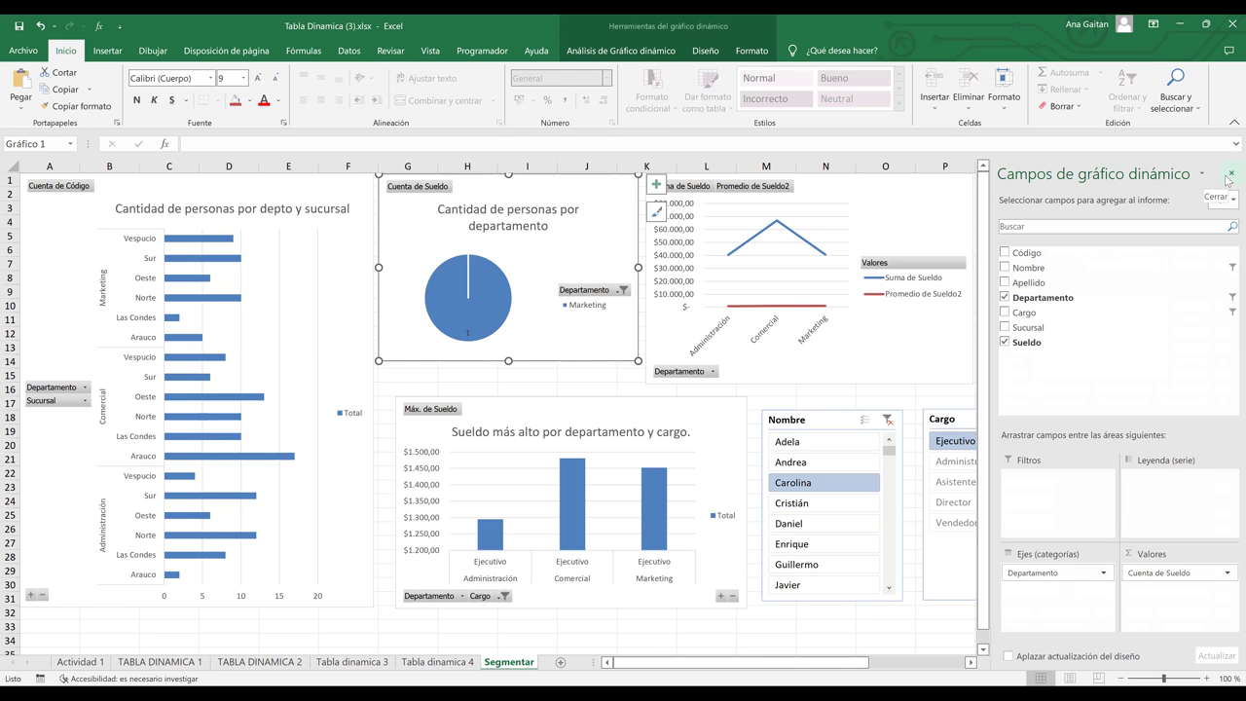
{"action": "left_click", "coordinate": [1229, 175]}
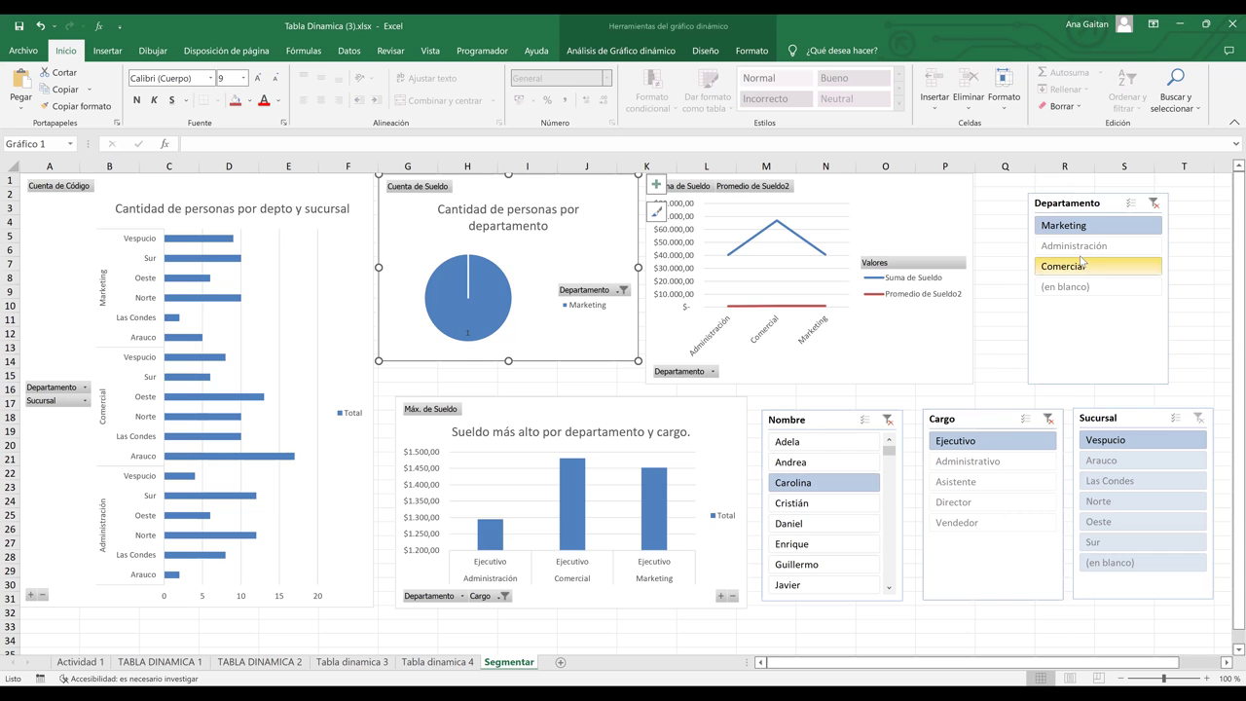
{"action": "left_click", "coordinate": [1153, 202]}
{"action": "left_click", "coordinate": [886, 419]}
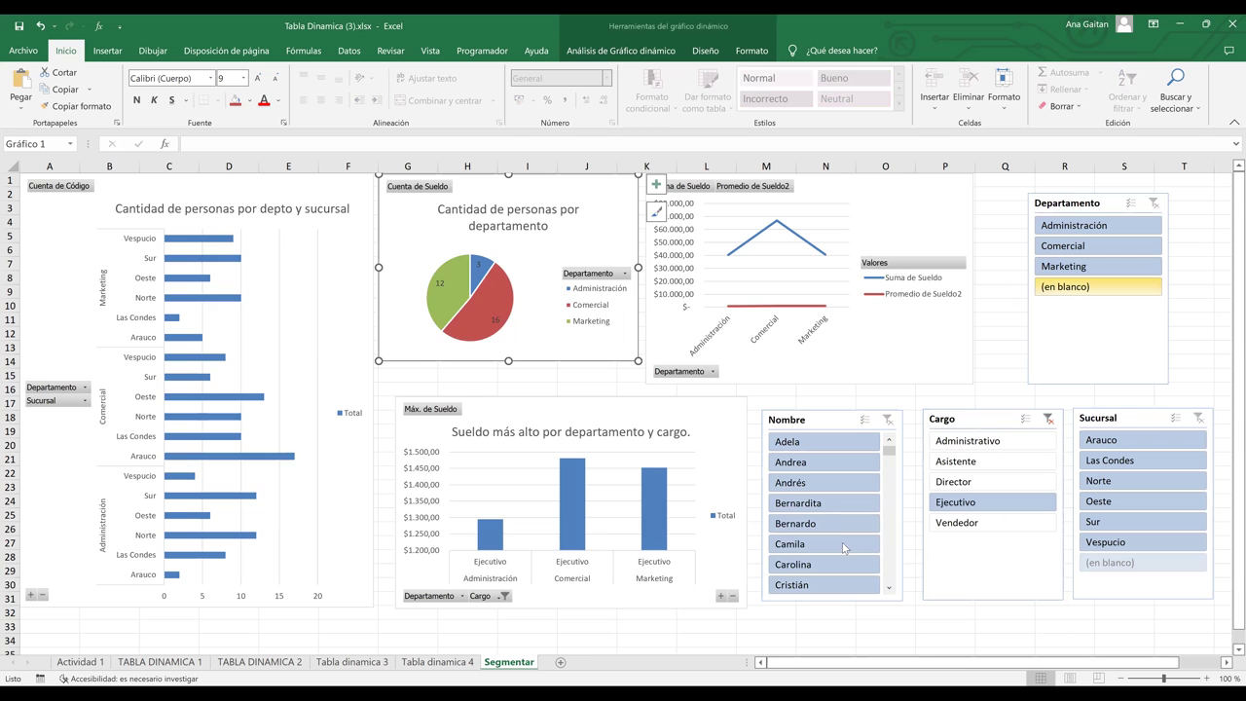
{"action": "left_click", "coordinate": [1050, 419]}
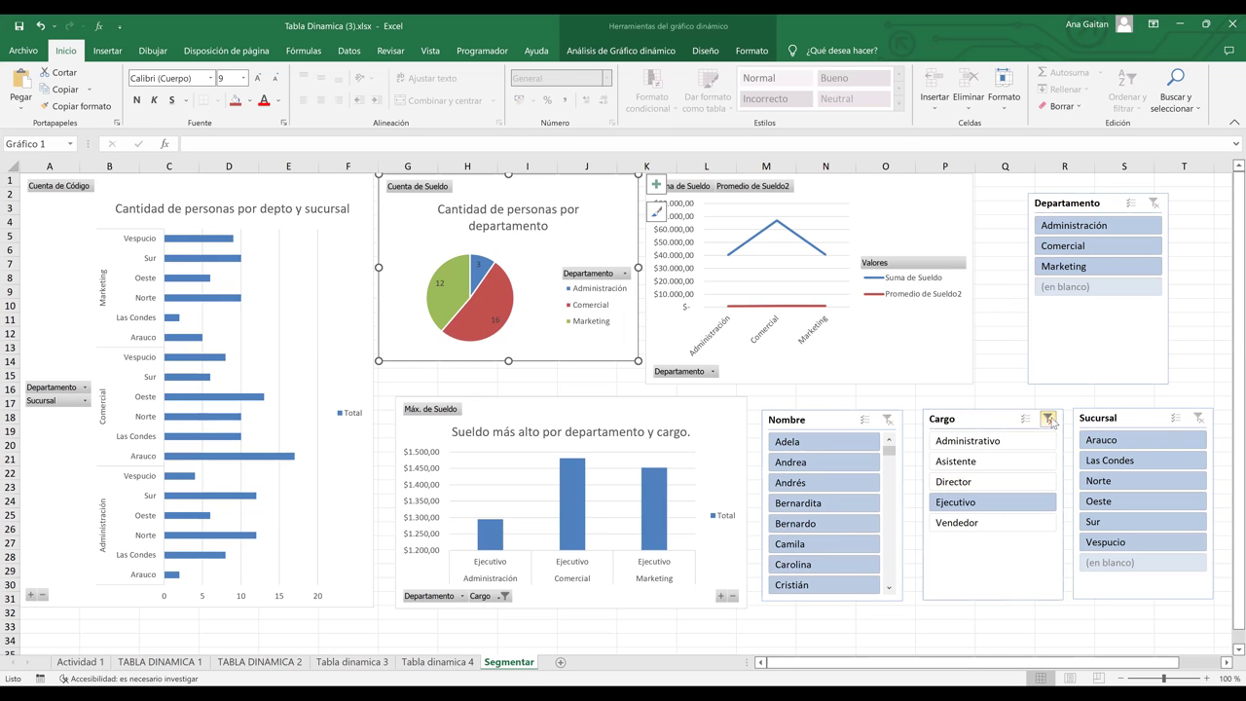
- Test filtering the pie chart by Administración, one employee's name and the Norte branch, and clear all slicer filters
{"action": "left_click", "coordinate": [1085, 230]}
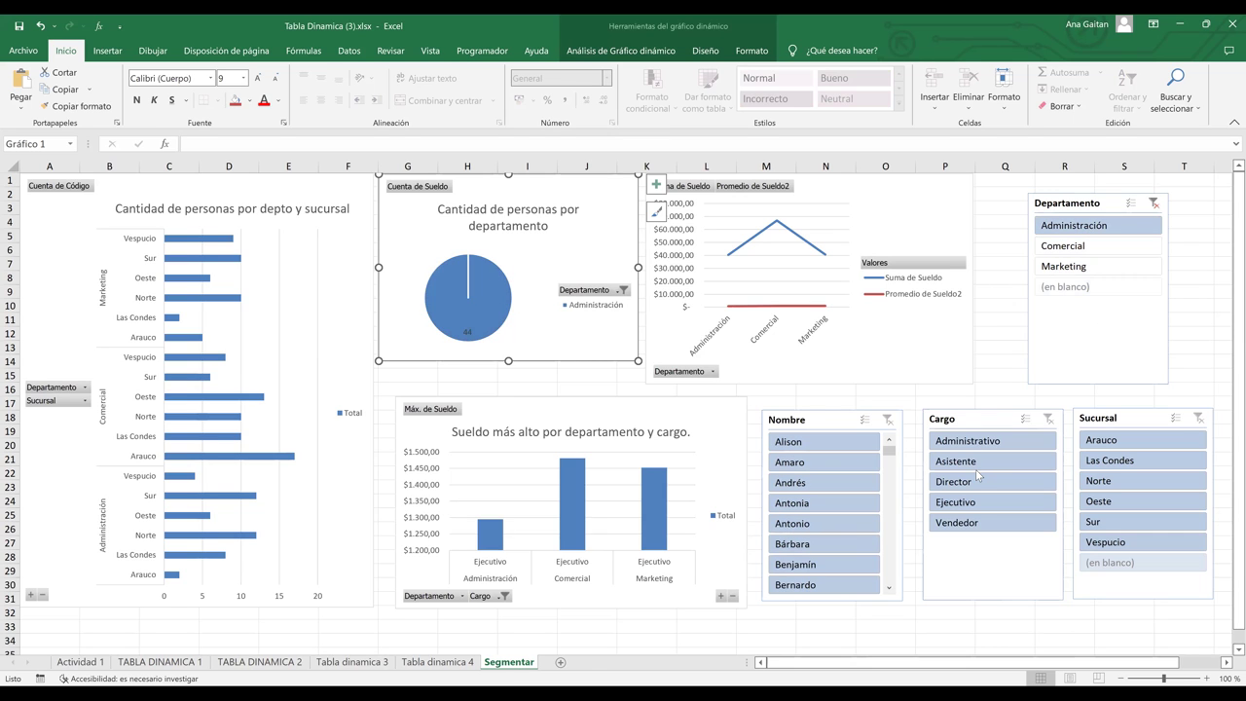
{"action": "left_click", "coordinate": [808, 502]}
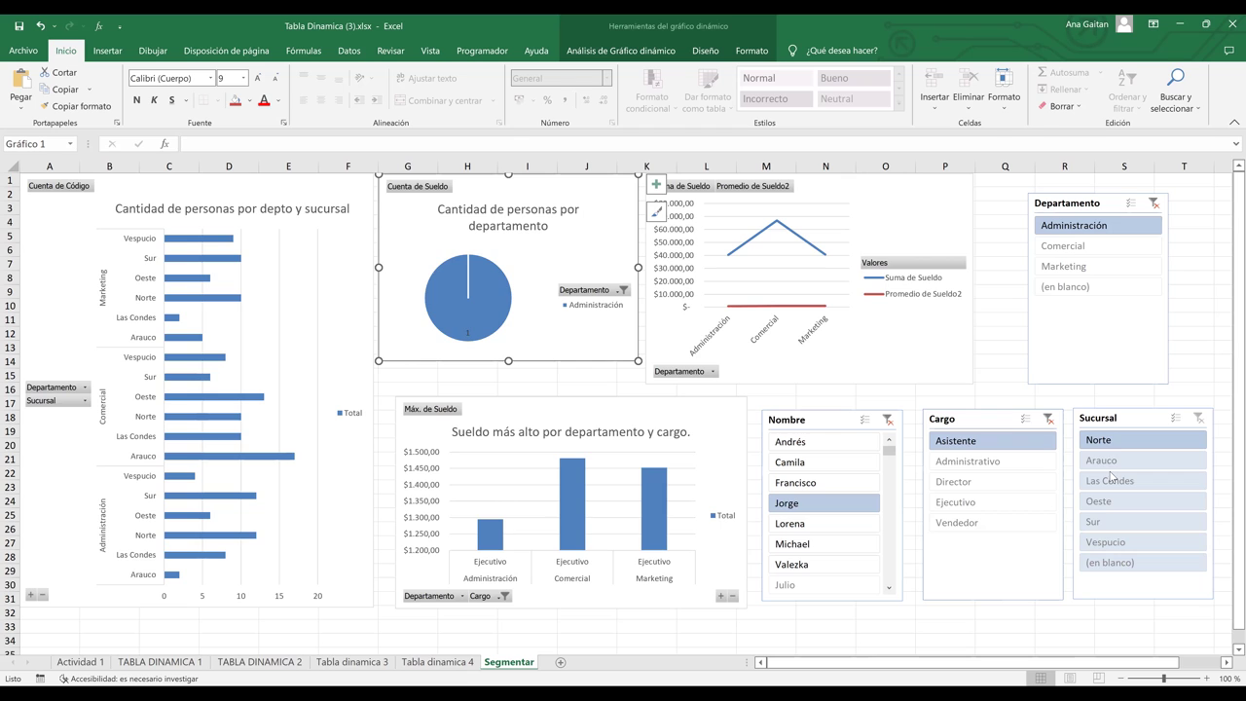
{"action": "left_click", "coordinate": [1115, 440]}
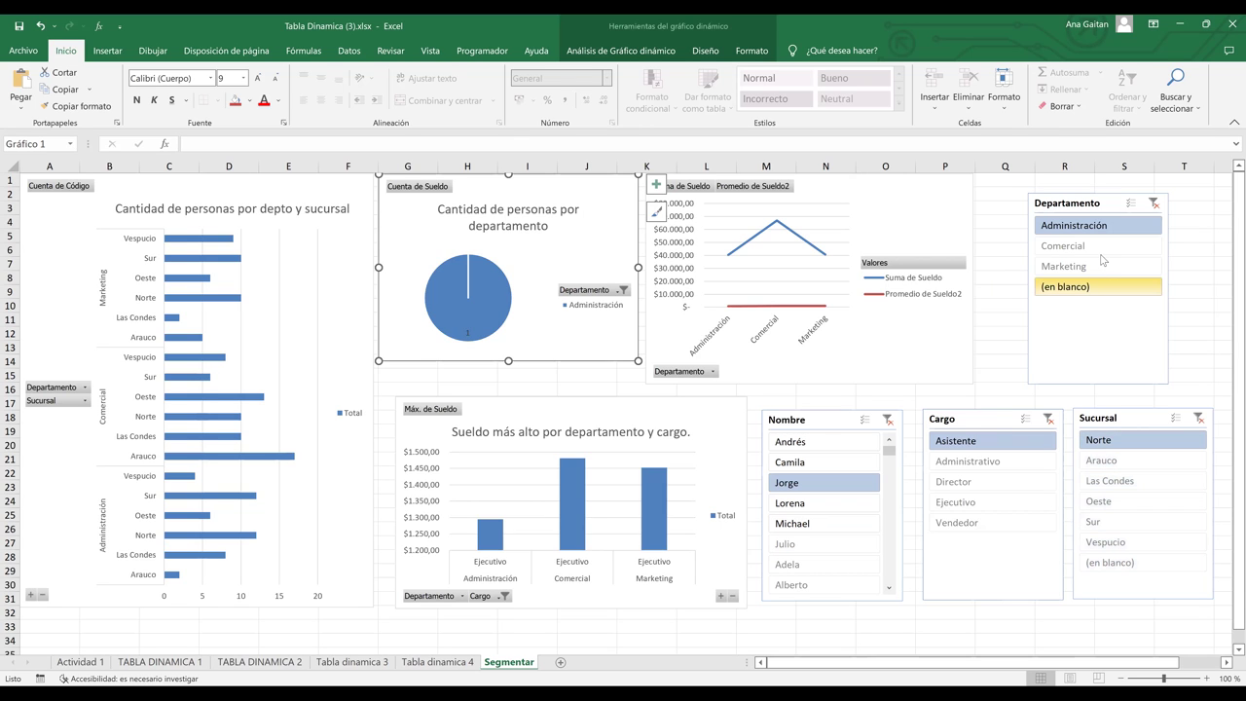
{"action": "left_click", "coordinate": [1048, 421]}
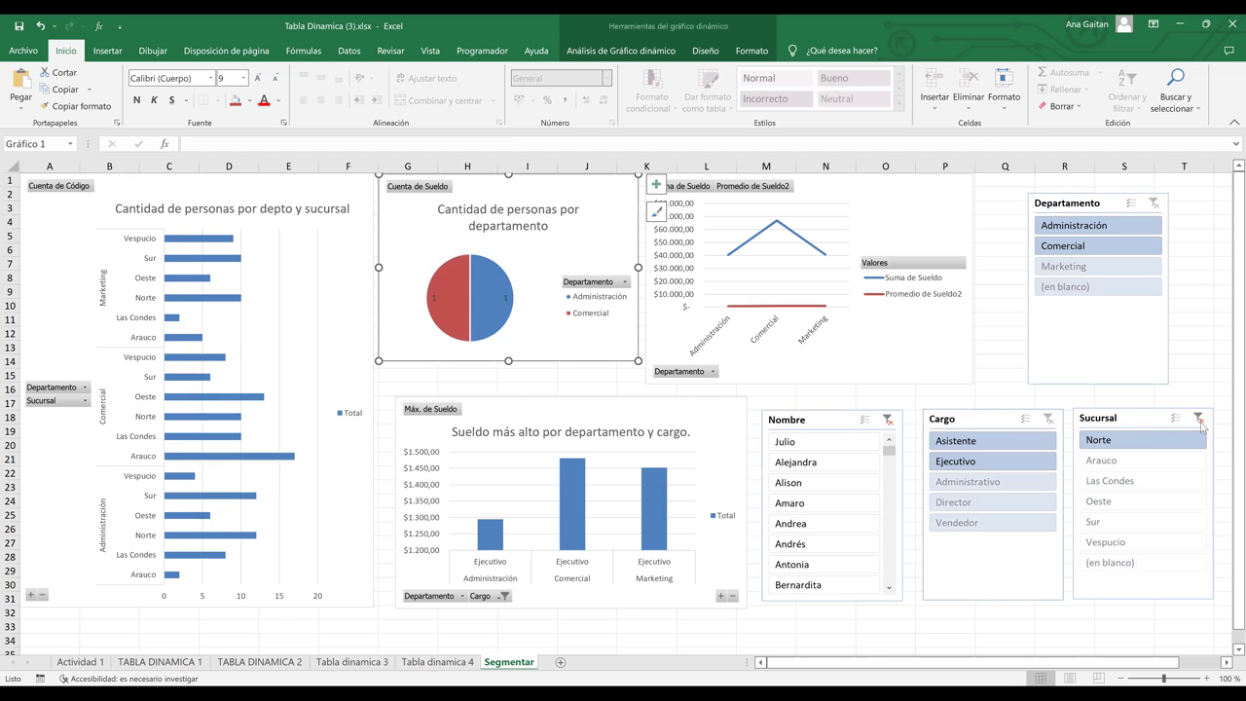
{"action": "left_click", "coordinate": [887, 421]}
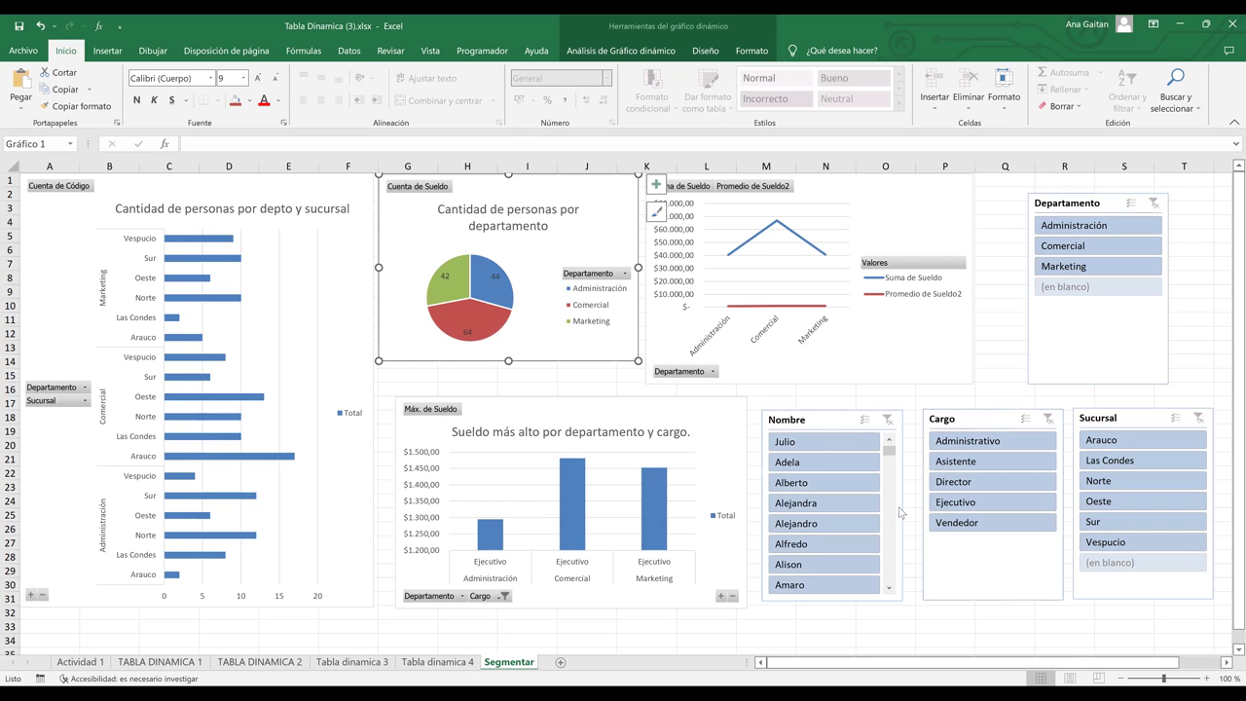
{"action": "left_click", "coordinate": [917, 541]}
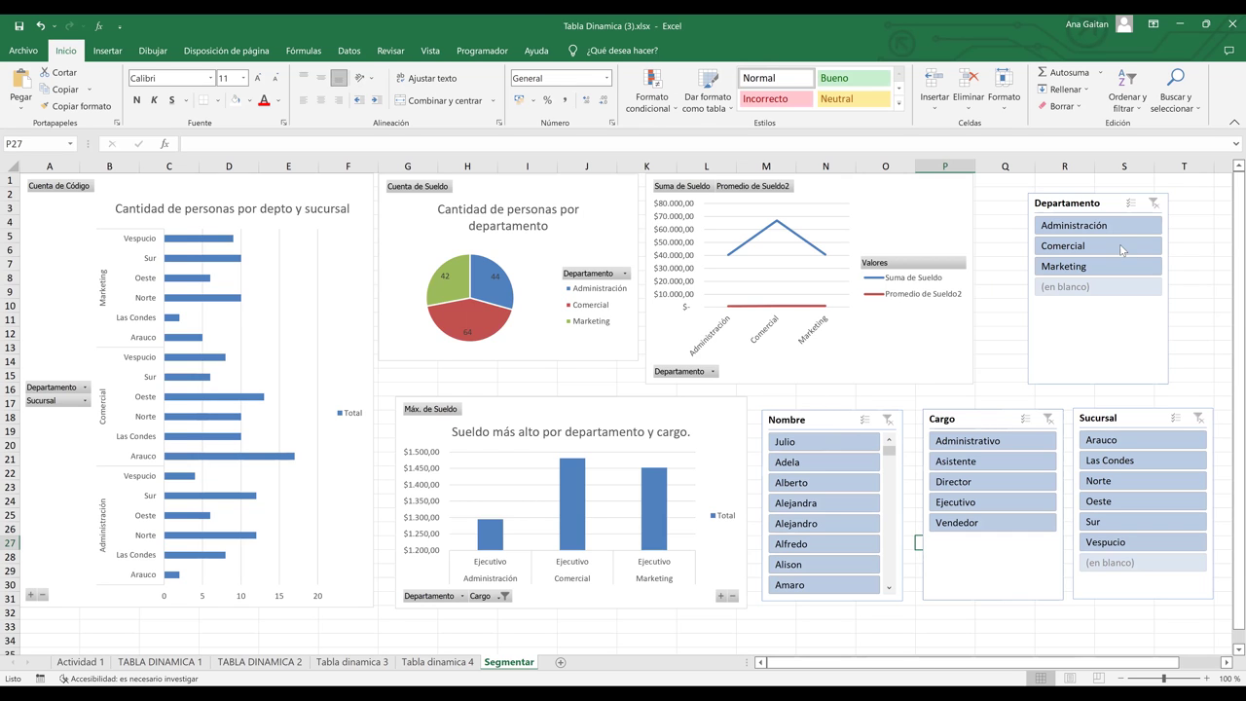
- Test the Departamento slicer by filtering to Comercial, and clear its filter
{"action": "left_click", "coordinate": [1078, 204]}
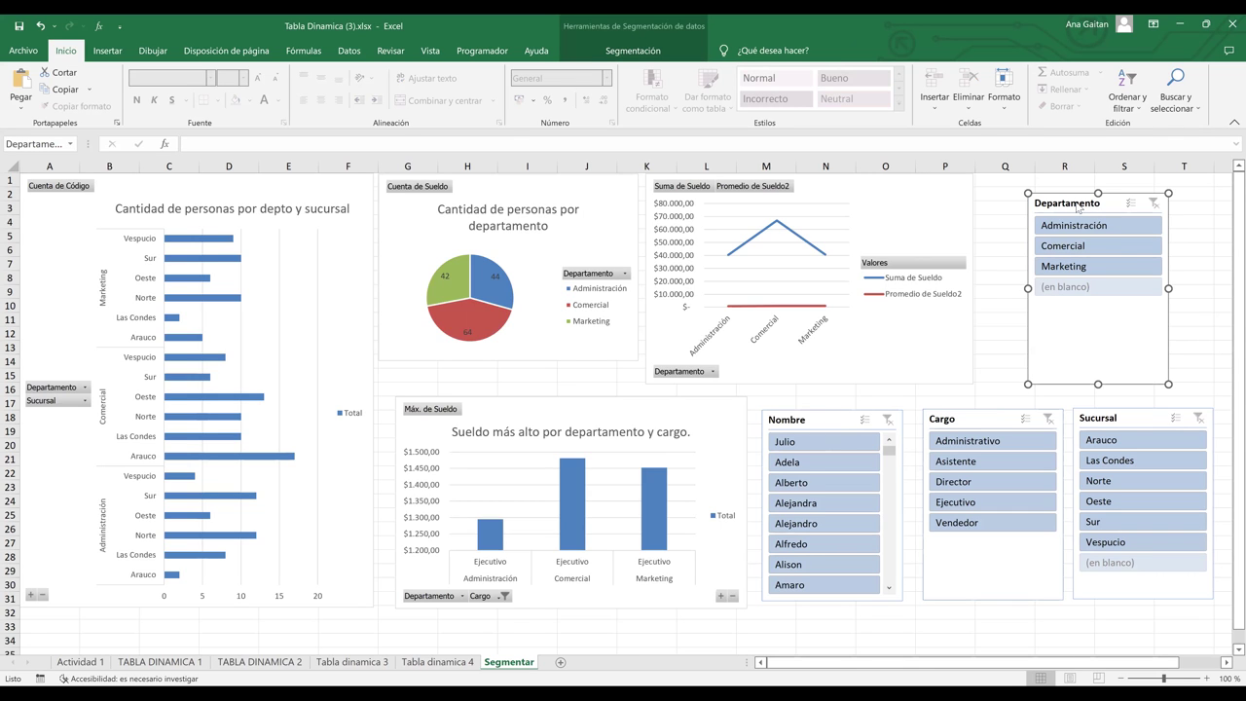
{"action": "right_click", "coordinate": [934, 541]}
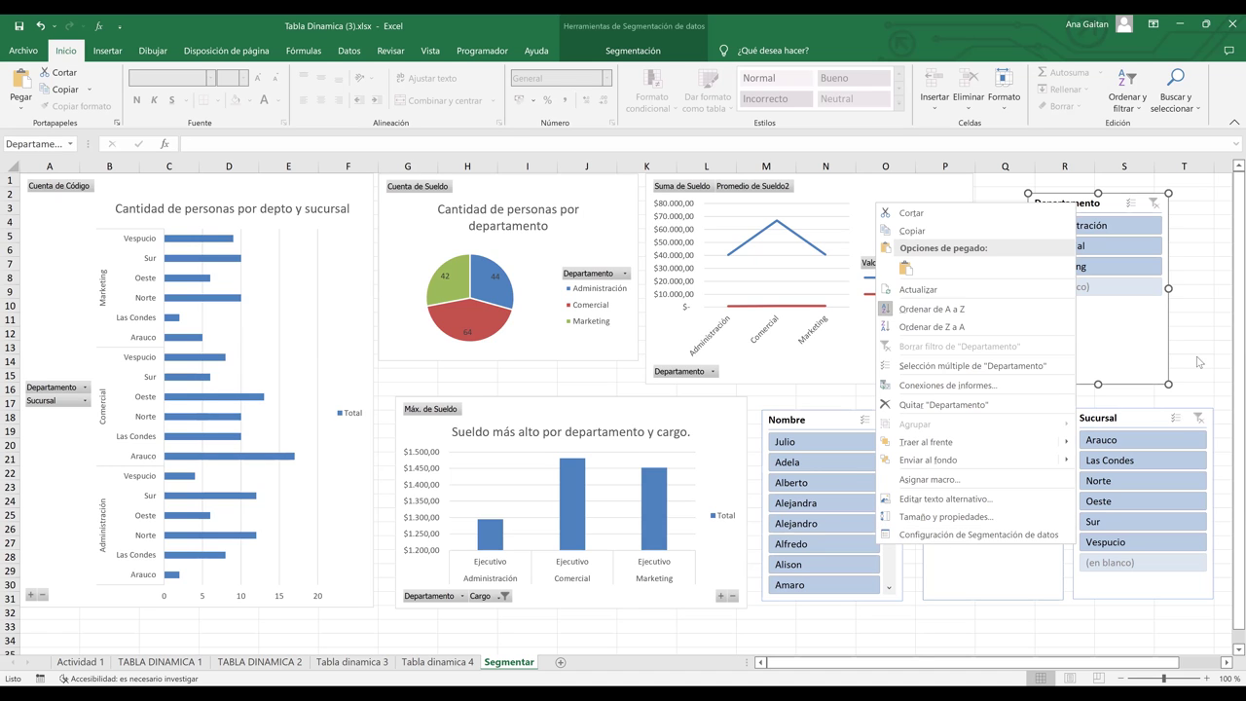
{"action": "left_click", "coordinate": [1129, 278]}
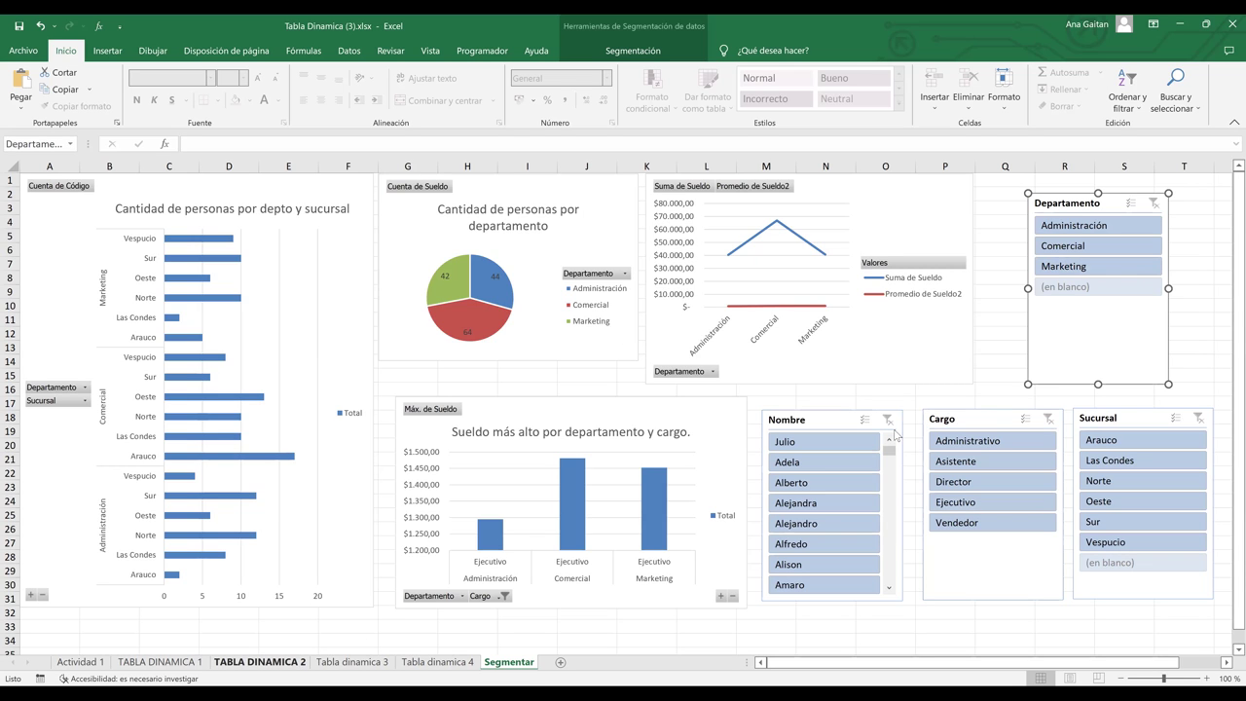
{"action": "left_click", "coordinate": [1110, 250]}
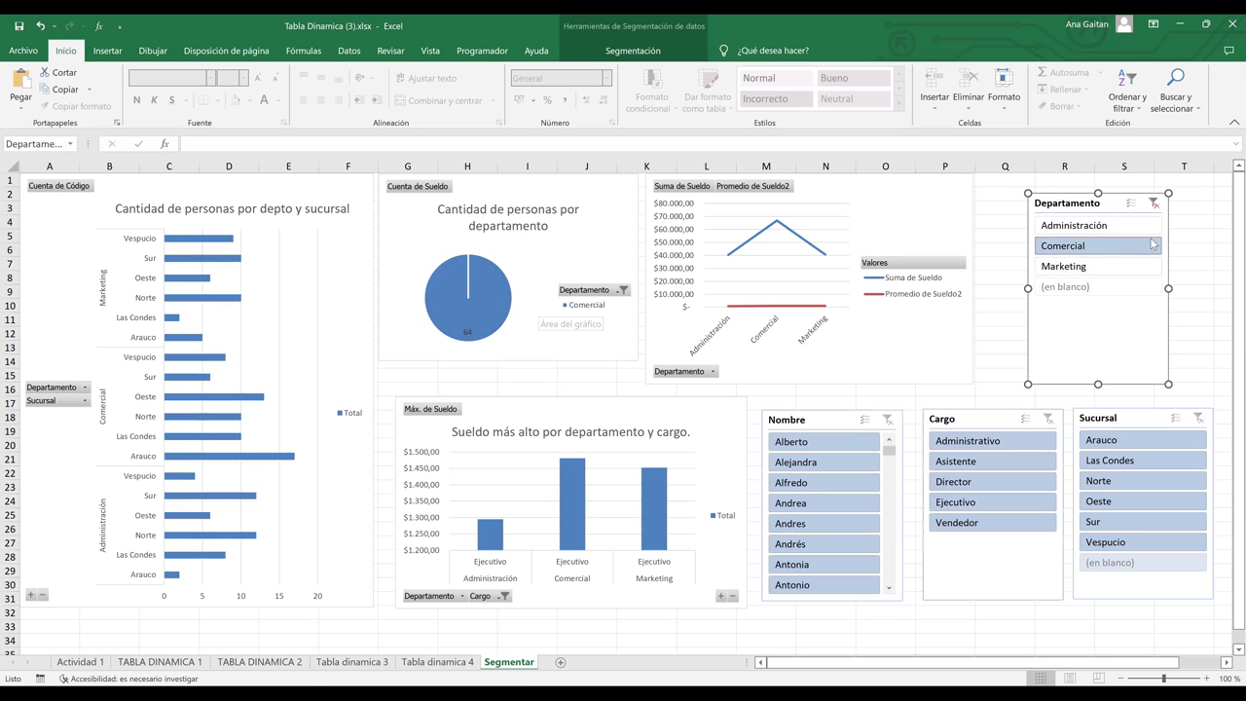
{"action": "left_click", "coordinate": [1154, 202]}
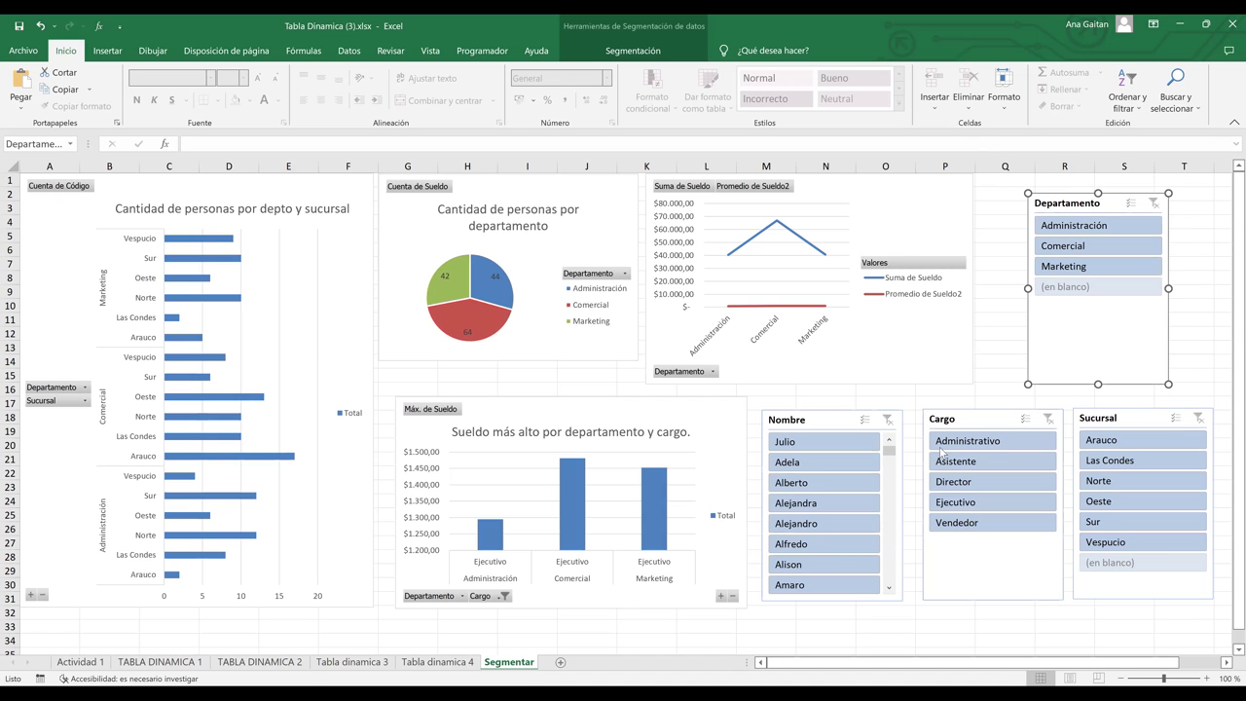
{"action": "key", "text": "shift+F10"}
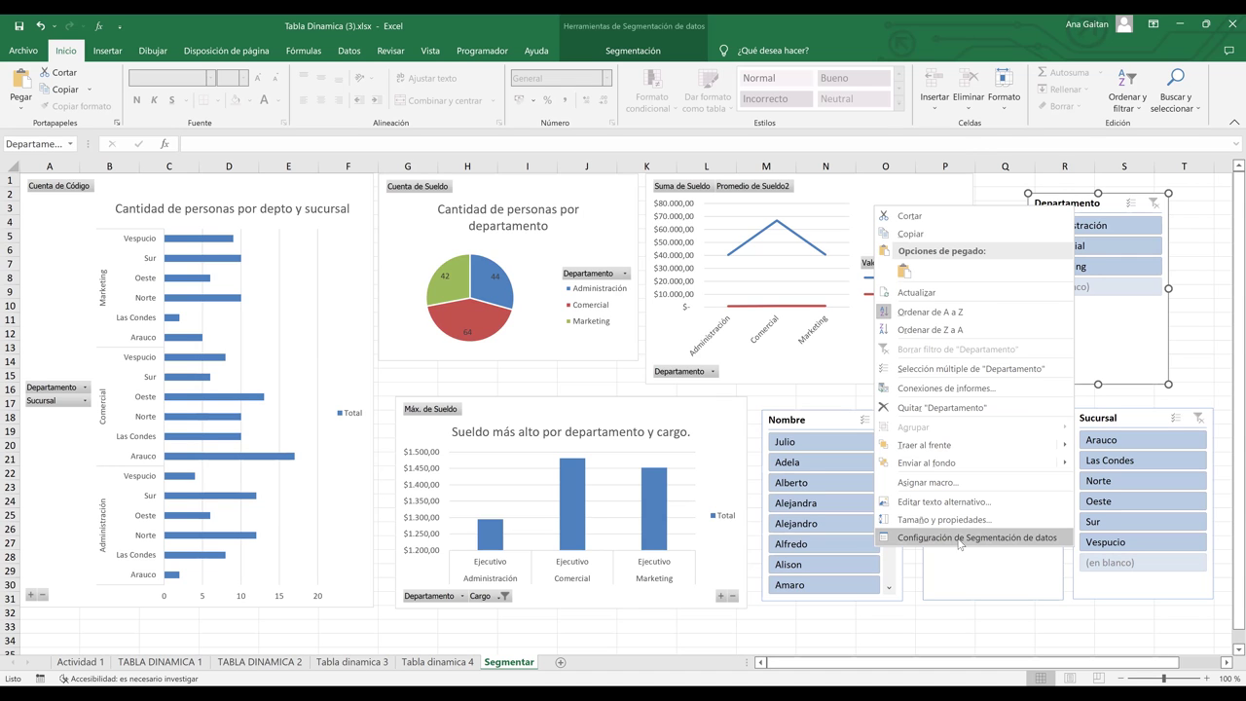
{"action": "left_click", "coordinate": [909, 543]}
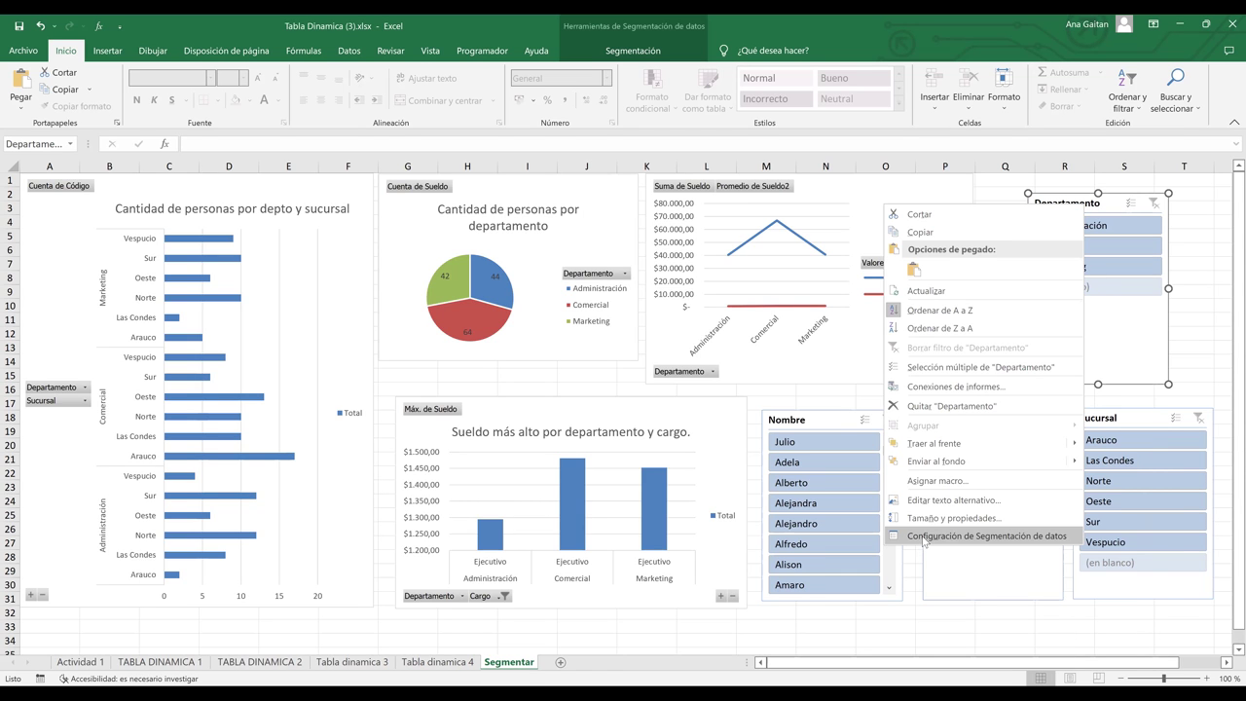
{"action": "left_click", "coordinate": [924, 541]}
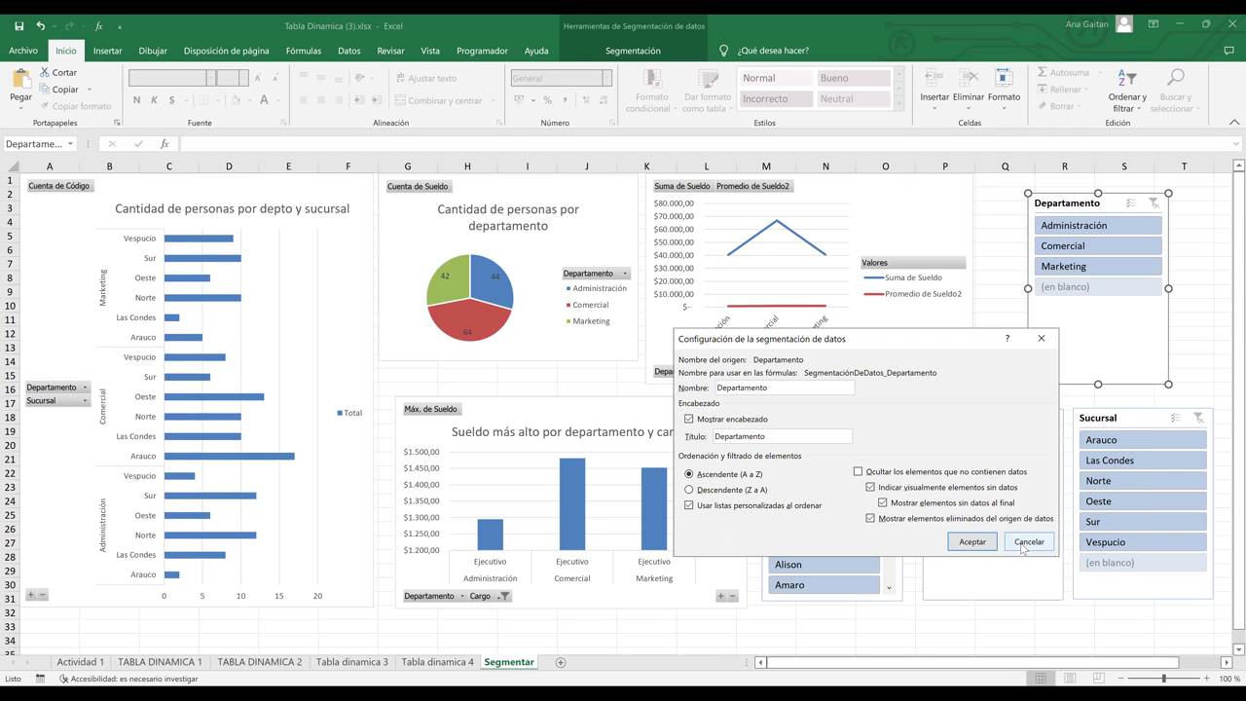
{"action": "key", "text": "Escape"}
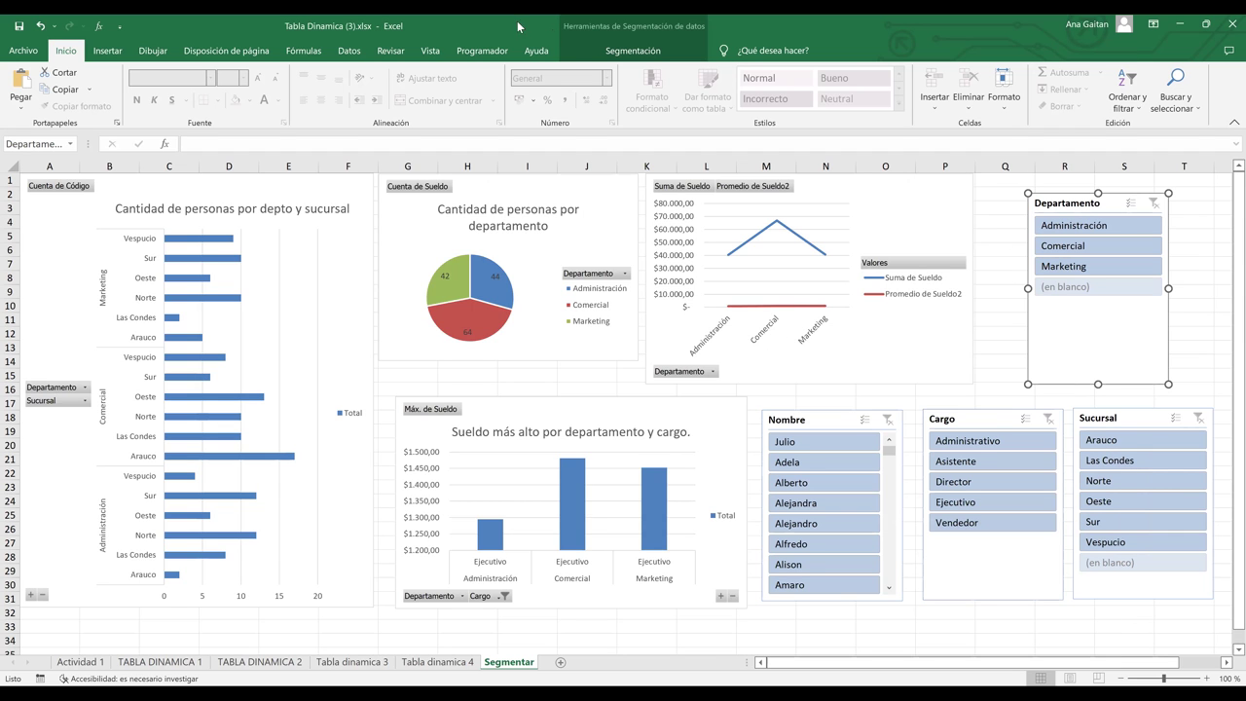
- Connect the Departamento slicer to the reports TablaDinámica4, TablaDinámica1 and TablaDinámica2 in addition to TablaDinámica3
{"action": "left_click", "coordinate": [589, 51]}
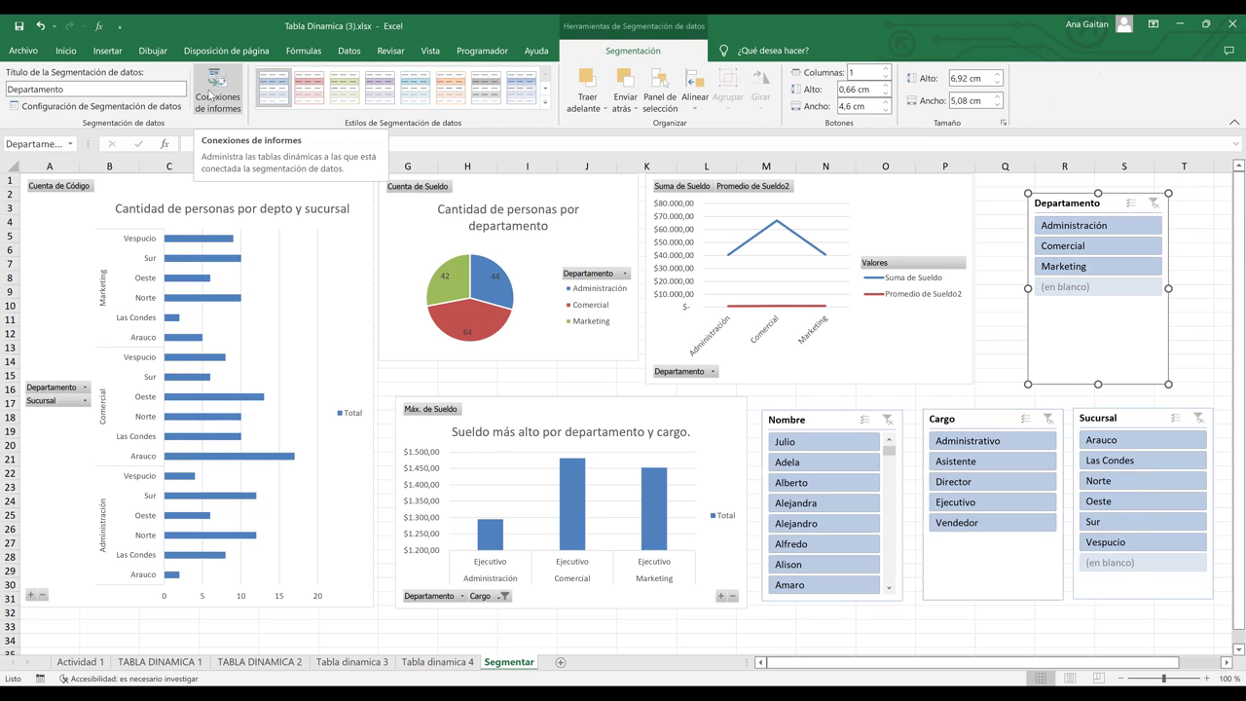
{"action": "left_click", "coordinate": [209, 95]}
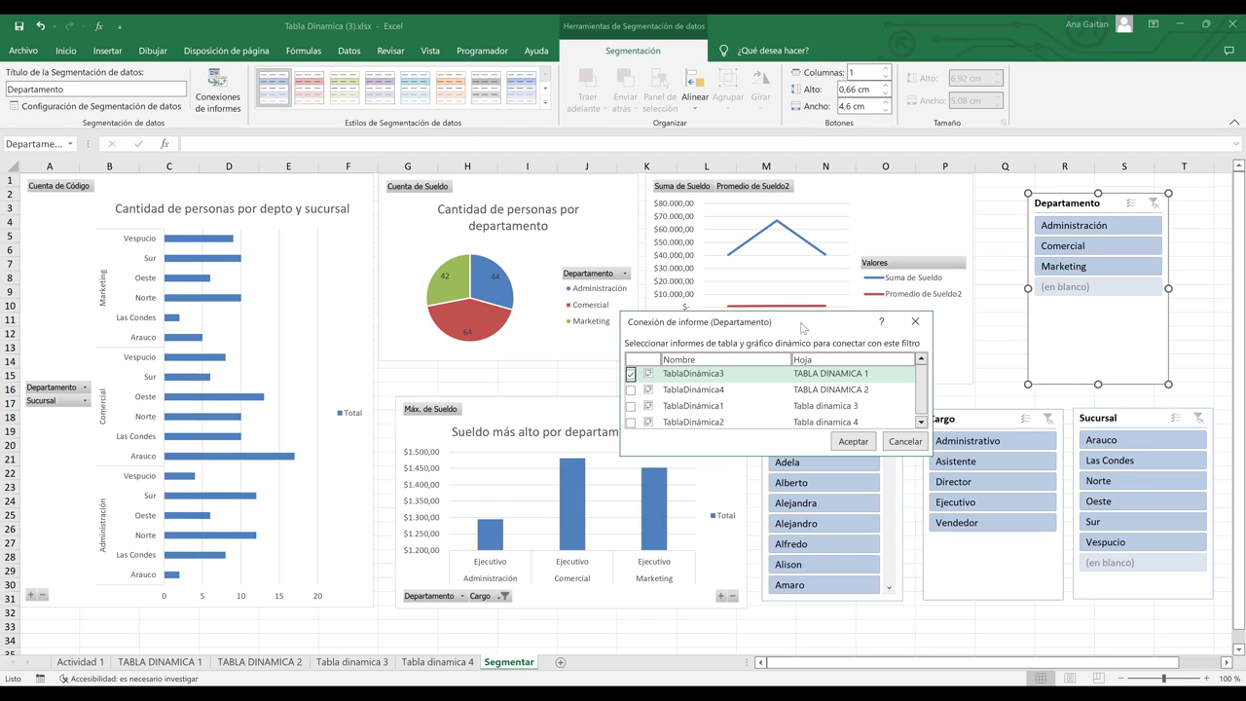
{"action": "left_click_drag", "start_coordinate": [802, 328], "coordinate": [674, 277]}
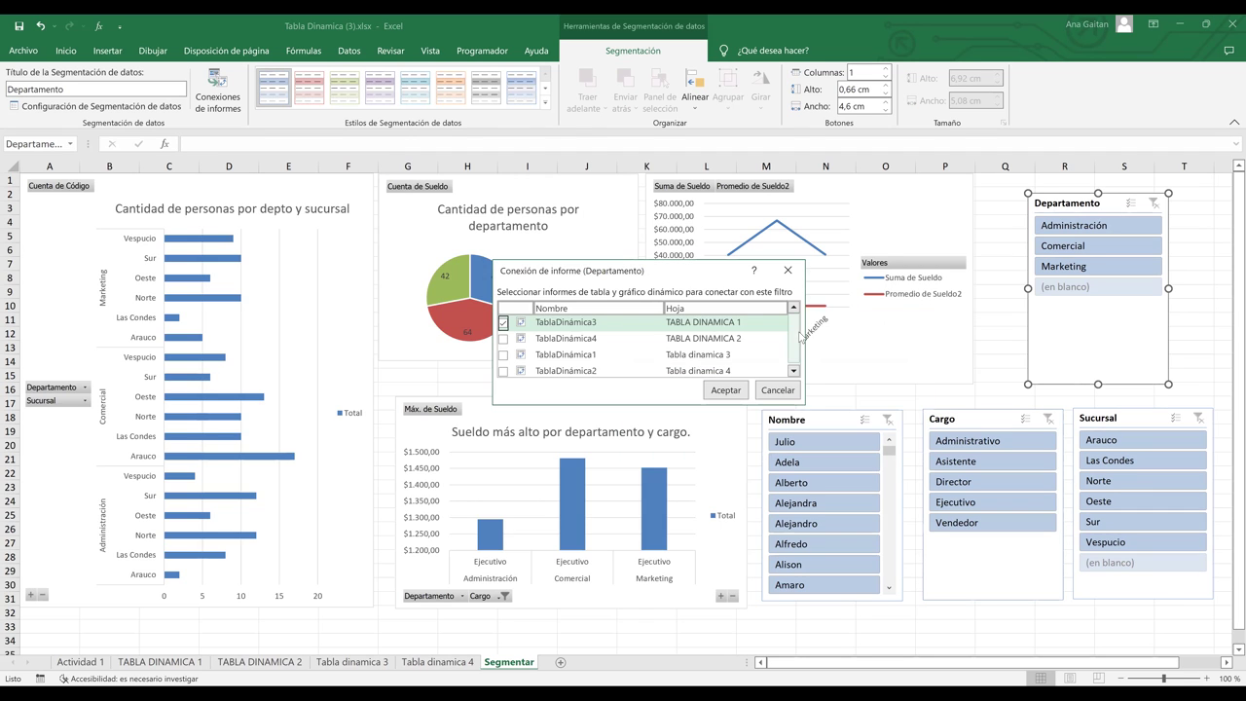
{"action": "left_click", "coordinate": [794, 371]}
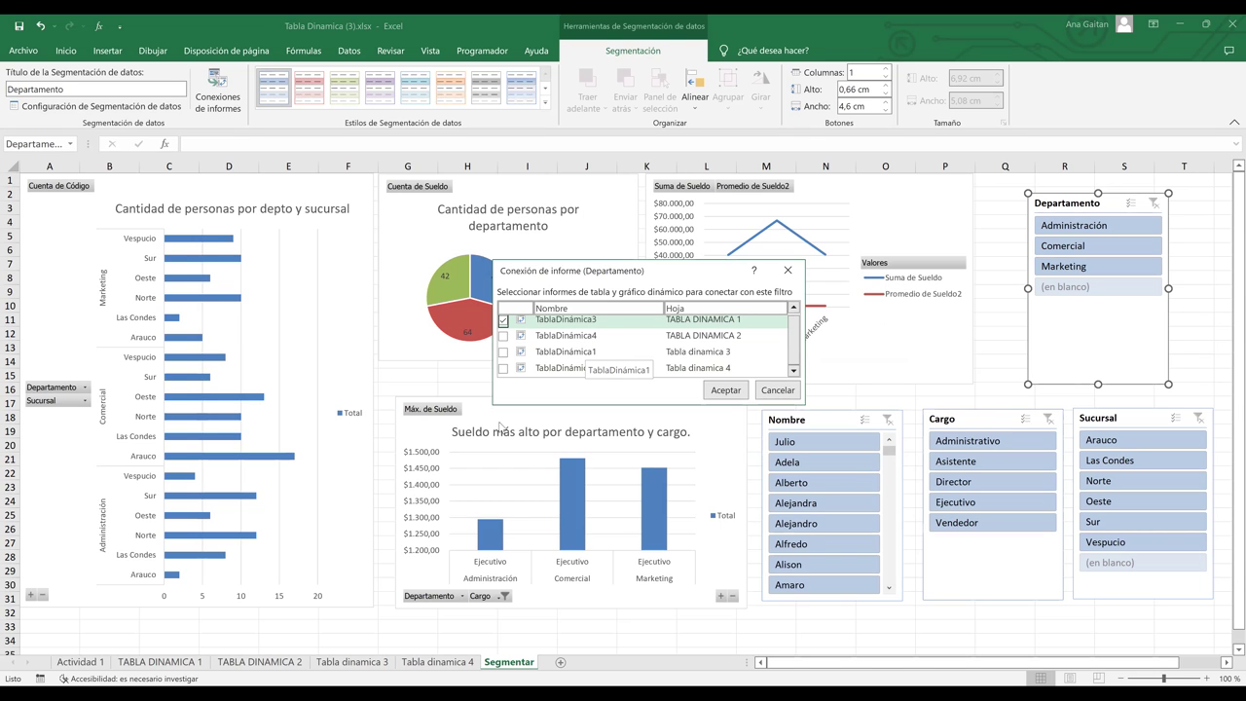
{"action": "left_click", "coordinate": [503, 337]}
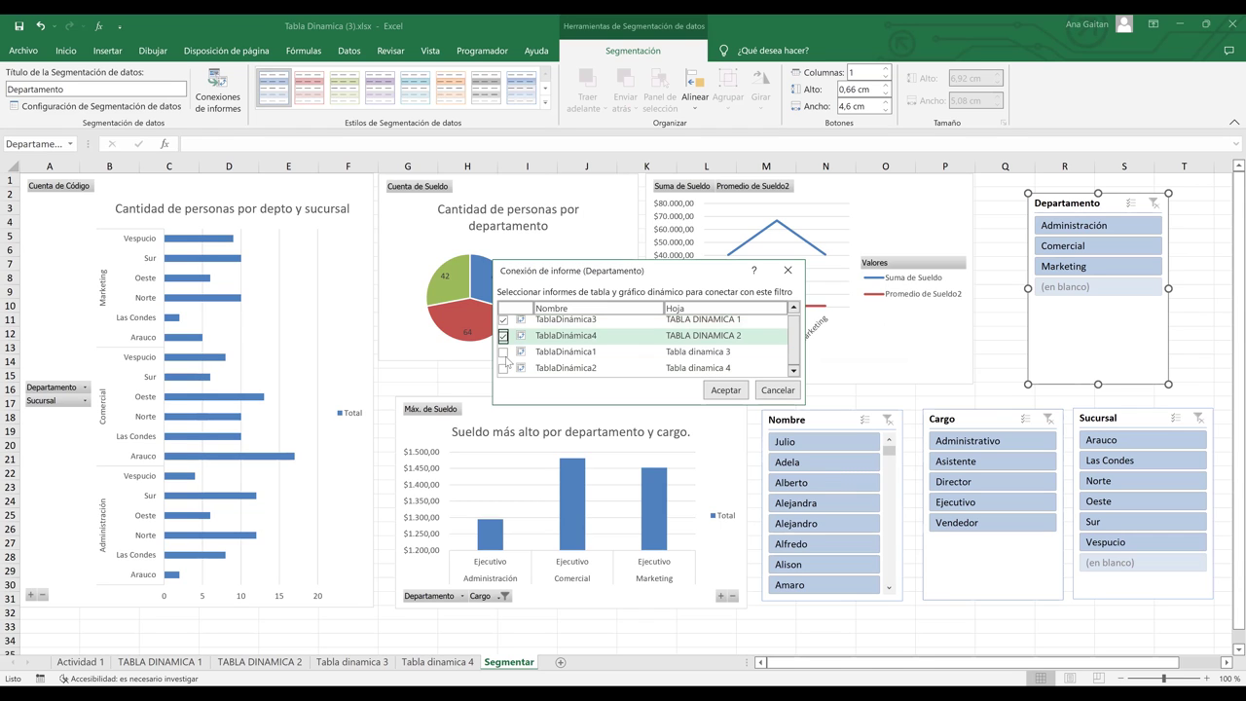
{"action": "left_click", "coordinate": [503, 352]}
{"action": "left_click", "coordinate": [503, 368]}
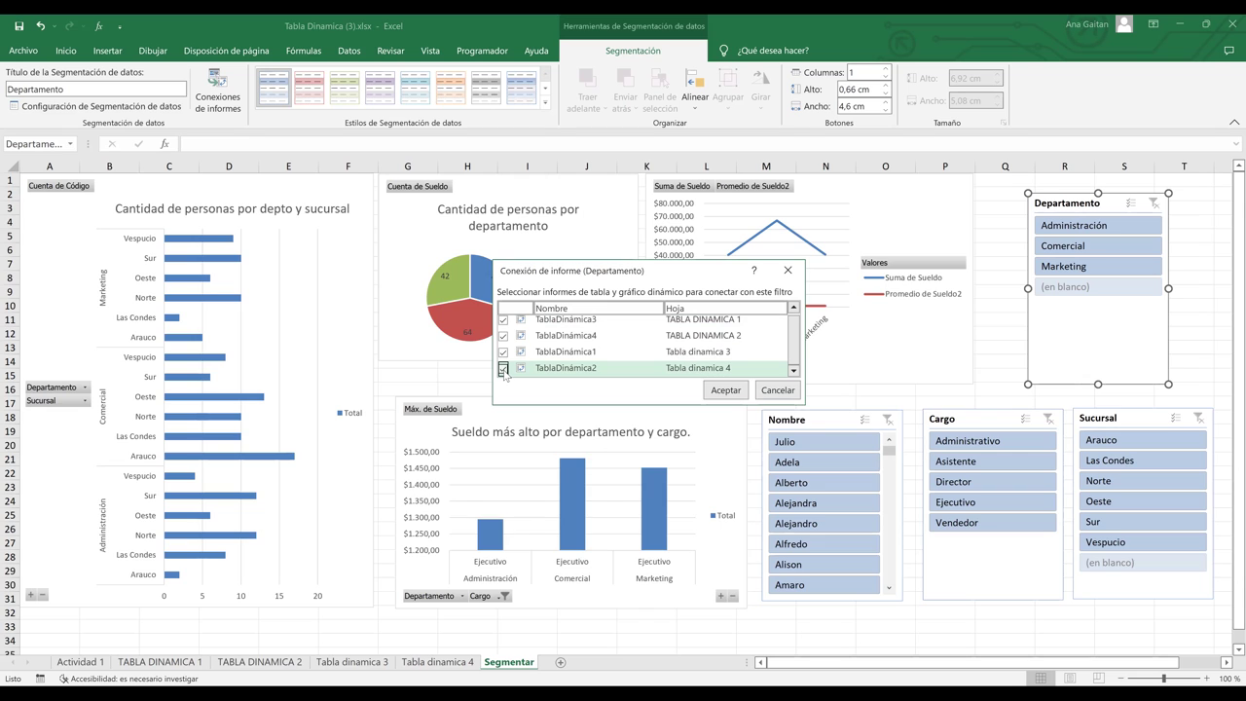
{"action": "left_click", "coordinate": [726, 390]}
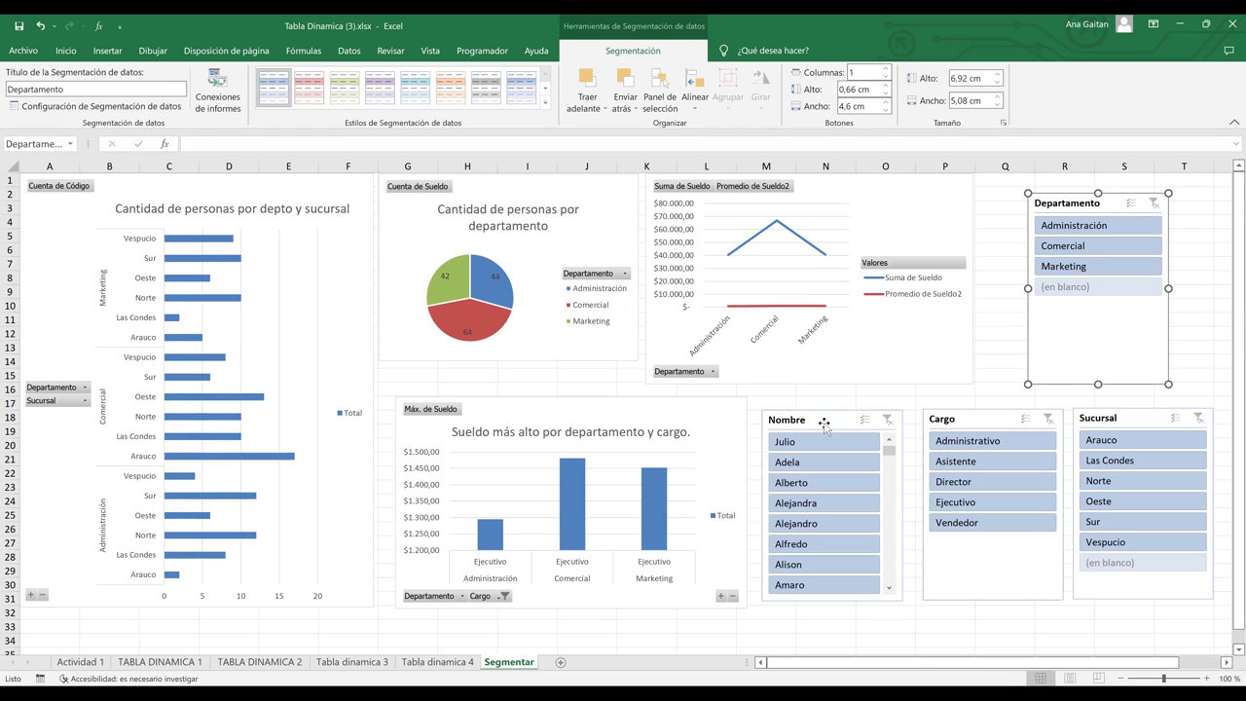
- Connect the Nombre slicer to the reports TablaDinámica4, TablaDinámica1 and TablaDinámica2 as well
{"action": "left_click", "coordinate": [823, 423]}
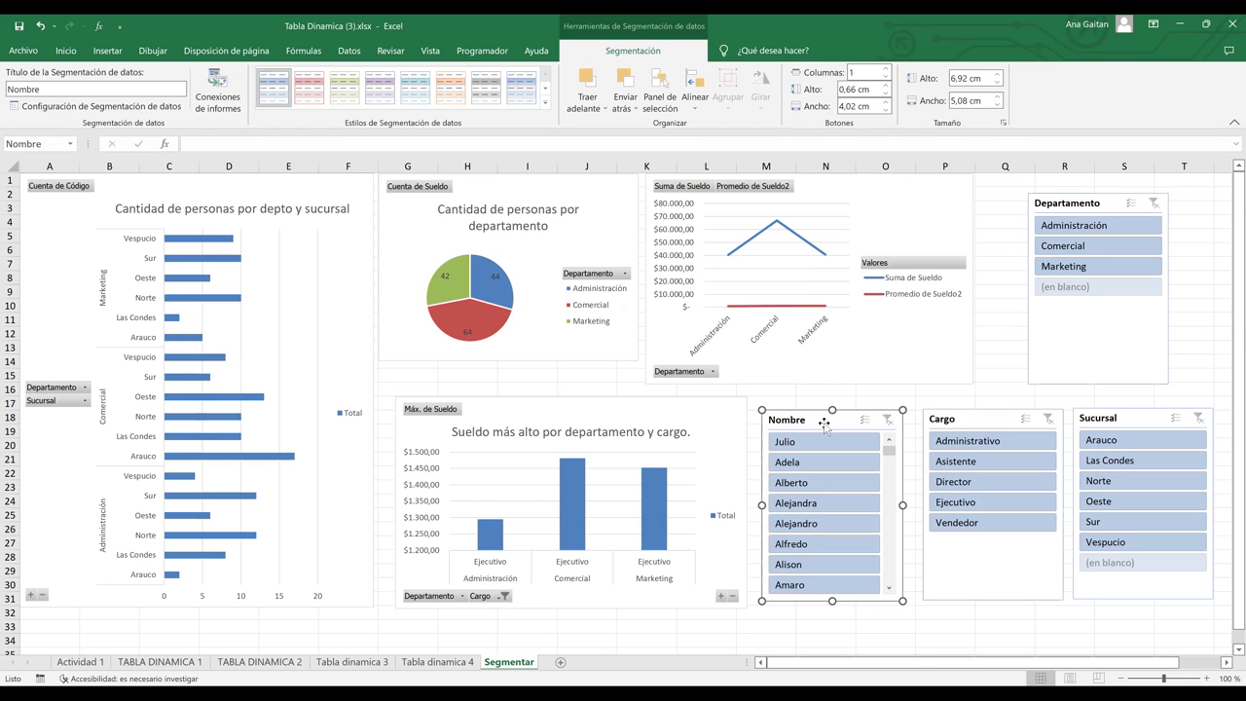
{"action": "left_click", "coordinate": [216, 78]}
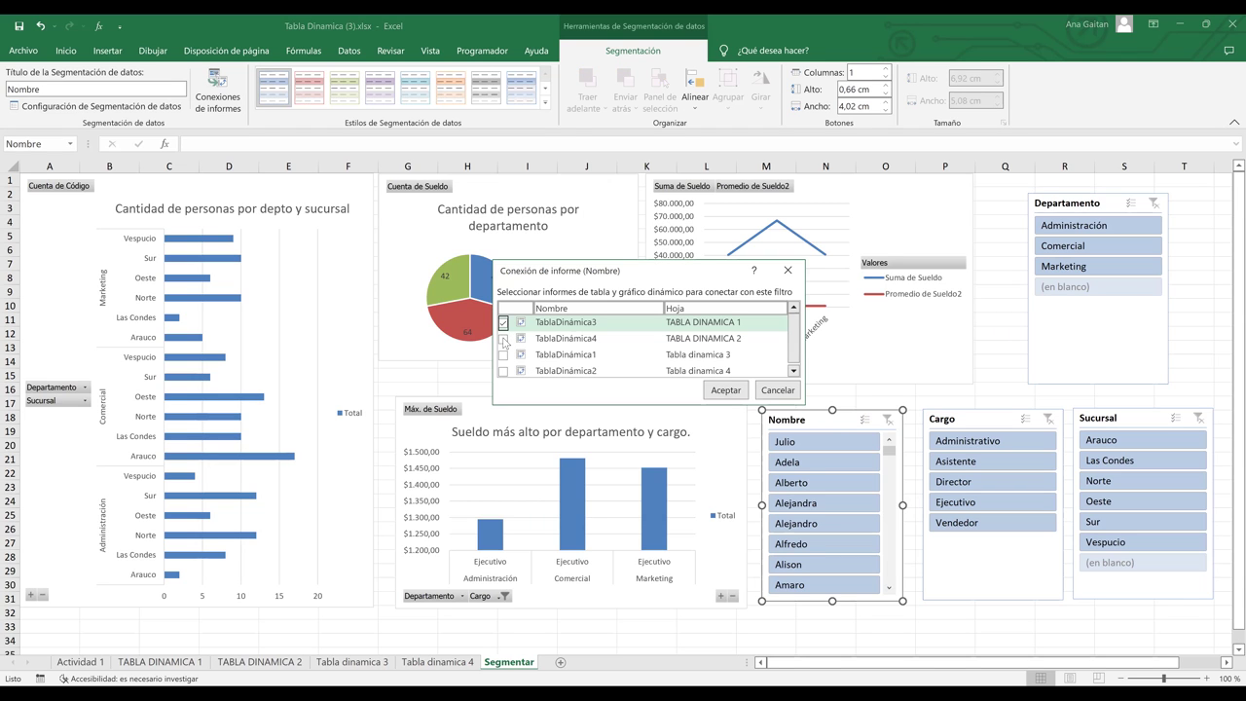
{"action": "left_click", "coordinate": [504, 339]}
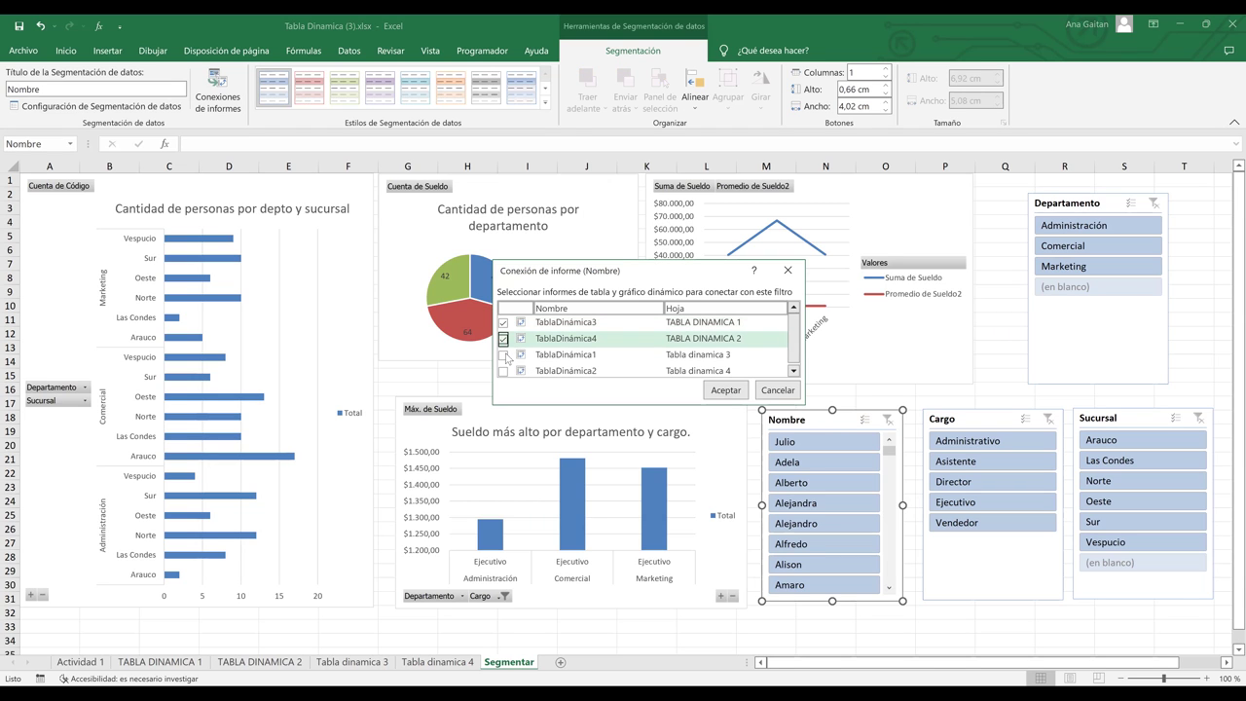
{"action": "left_click", "coordinate": [505, 356]}
{"action": "left_click", "coordinate": [504, 372]}
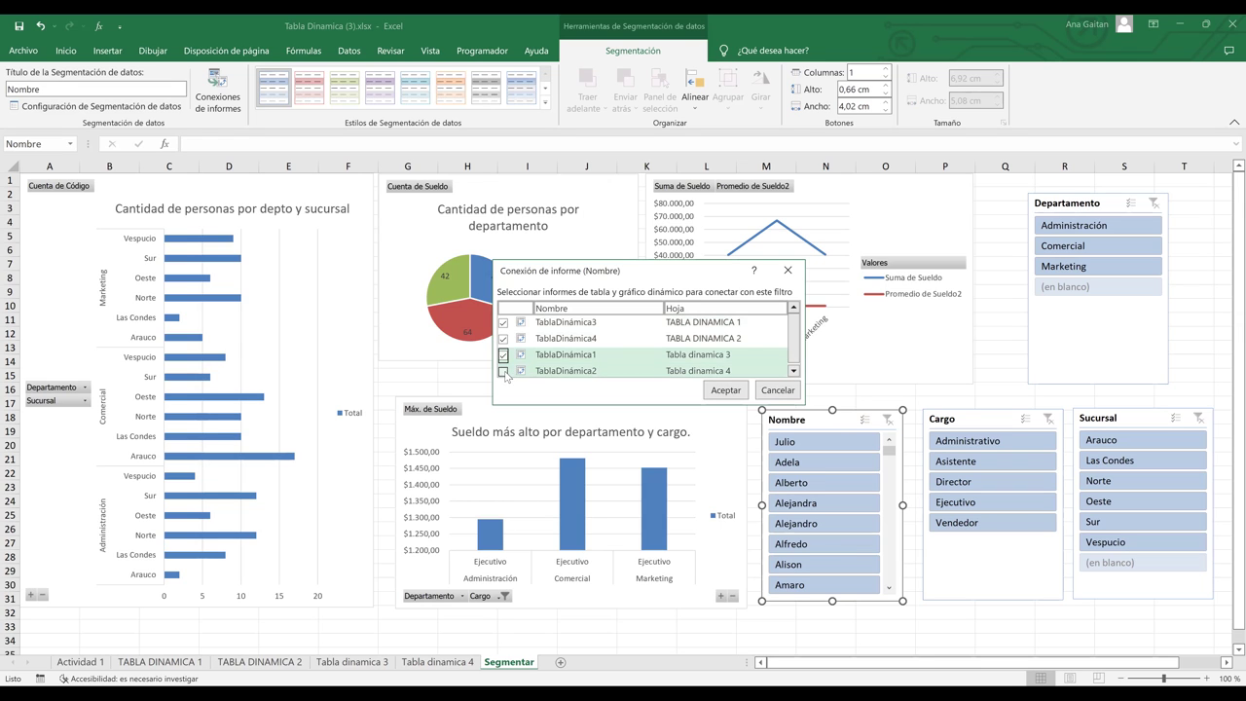
{"action": "left_click", "coordinate": [503, 372]}
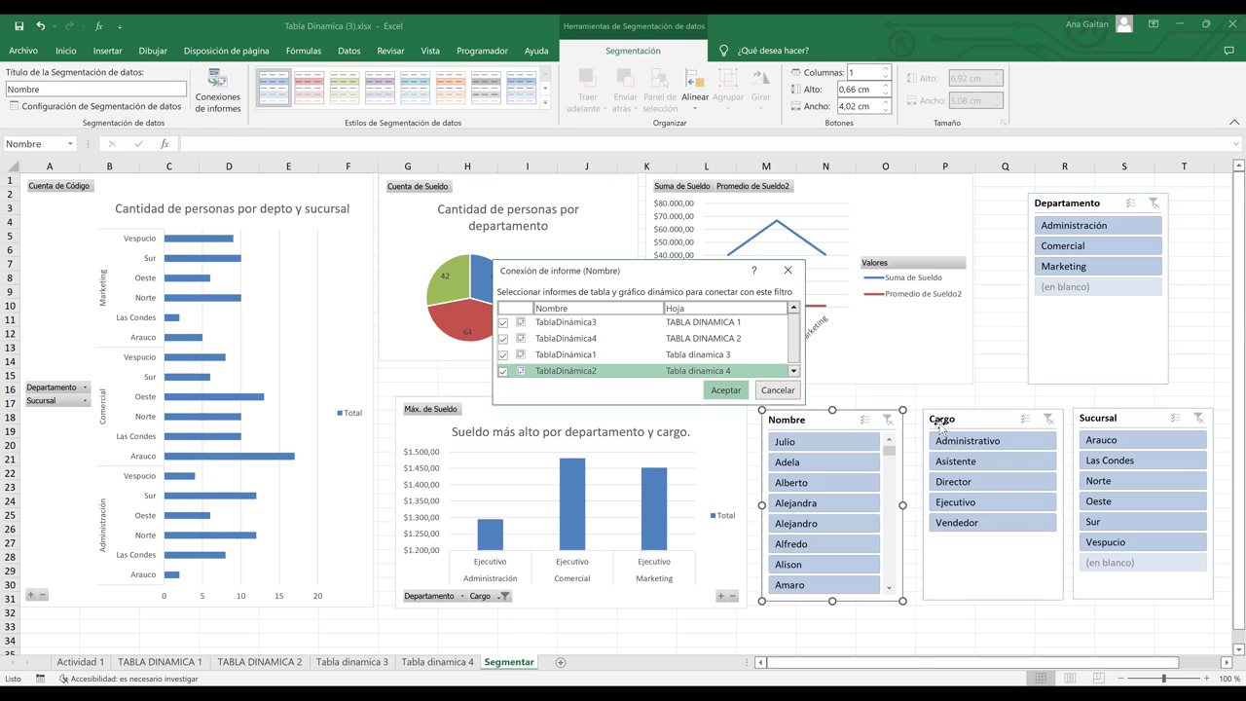
{"action": "key", "text": "Return"}
- Add report connections from the Cargo slicer to TablaDinámica4, TablaDinámica1 and TablaDinámica2
{"action": "left_click", "coordinate": [986, 421]}
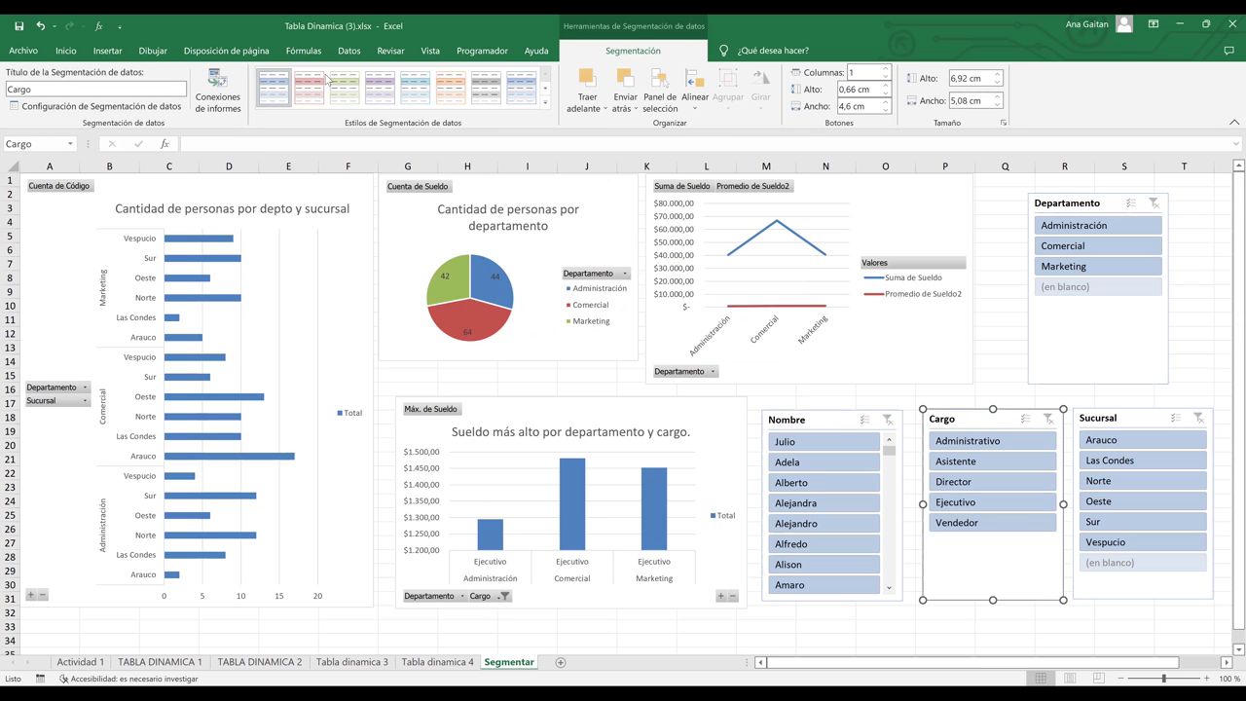
{"action": "left_click", "coordinate": [223, 88]}
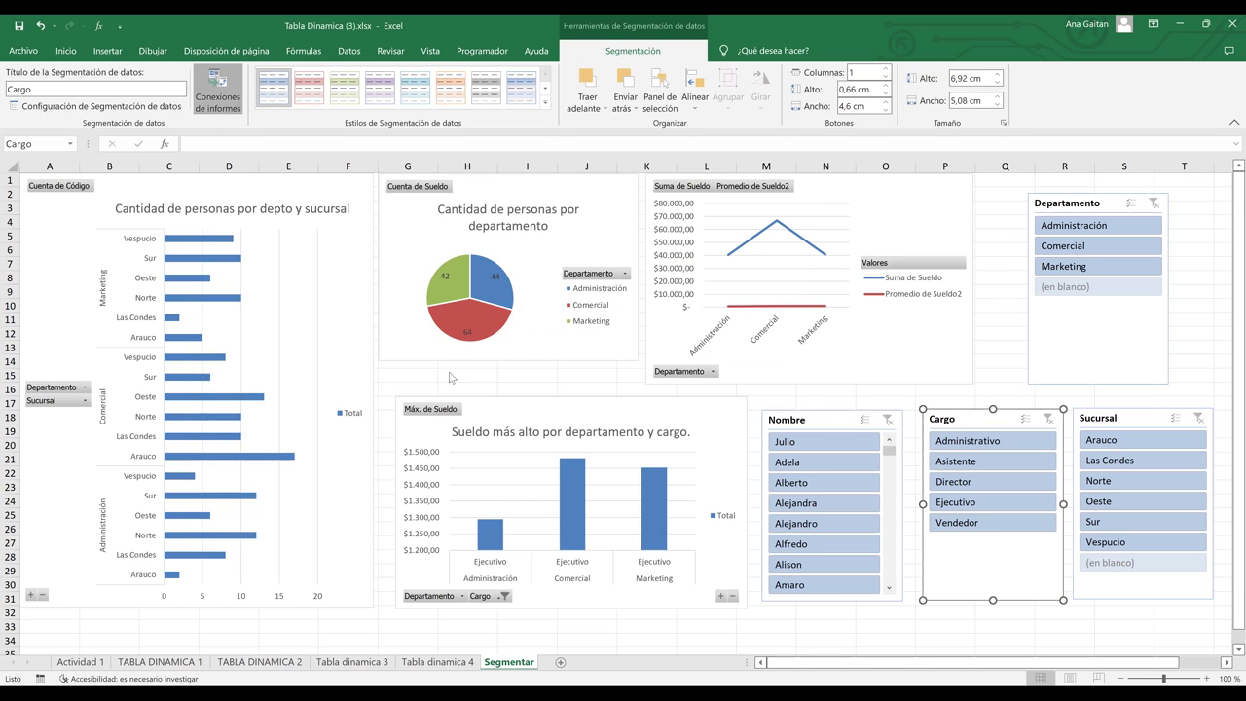
{"action": "left_click", "coordinate": [503, 354]}
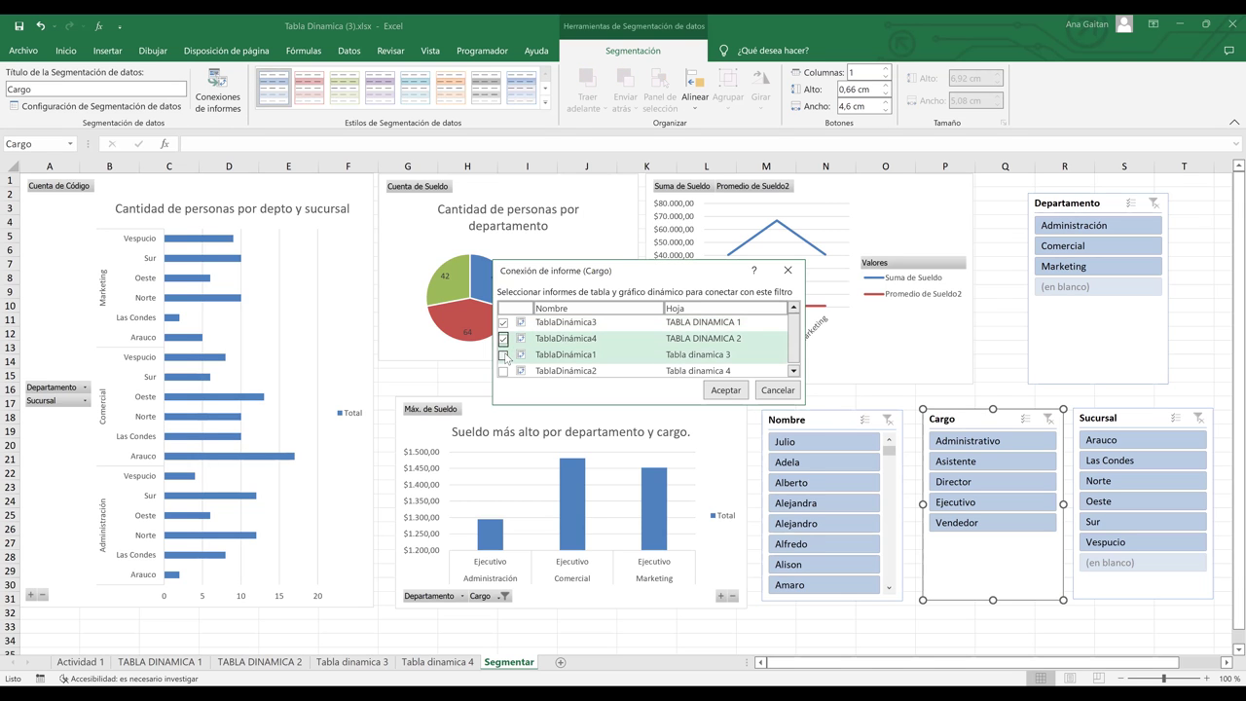
{"action": "left_click", "coordinate": [504, 371]}
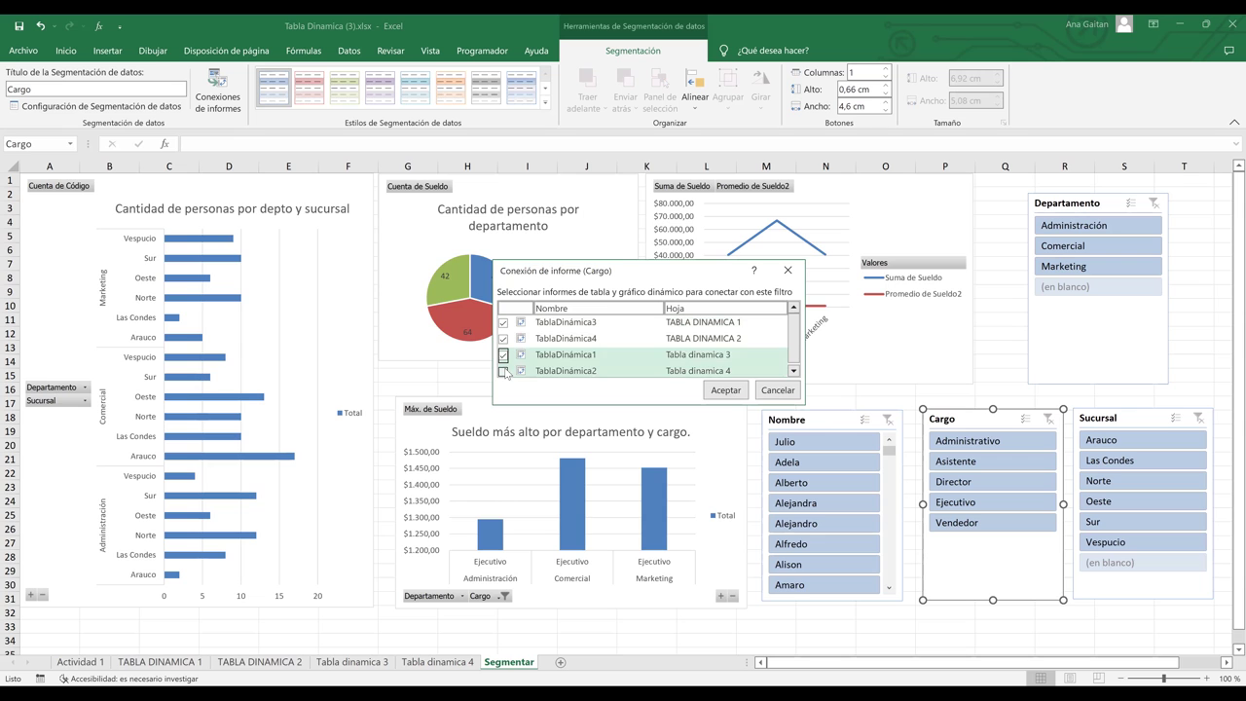
{"action": "left_click", "coordinate": [724, 390]}
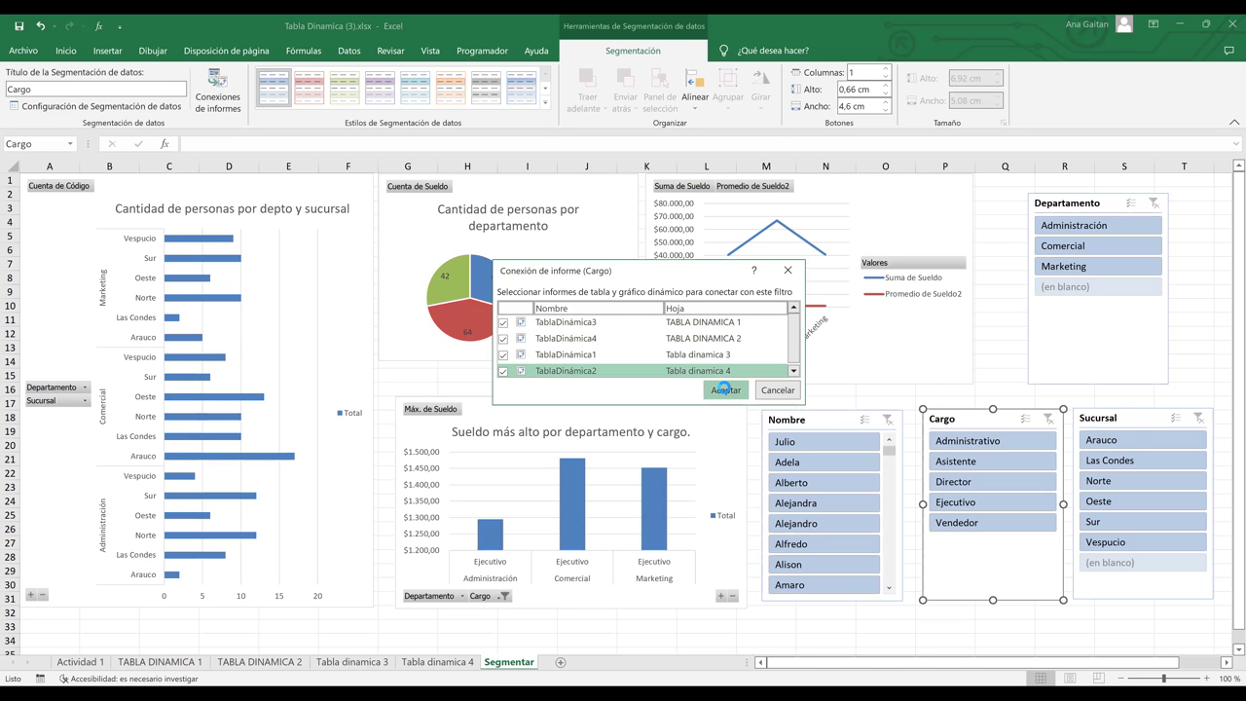
- Connect the Sucursal slicer to TablaDinámica4, TablaDinámica1 and TablaDinámica2, and deselect the slicer
{"action": "left_click", "coordinate": [1134, 417]}
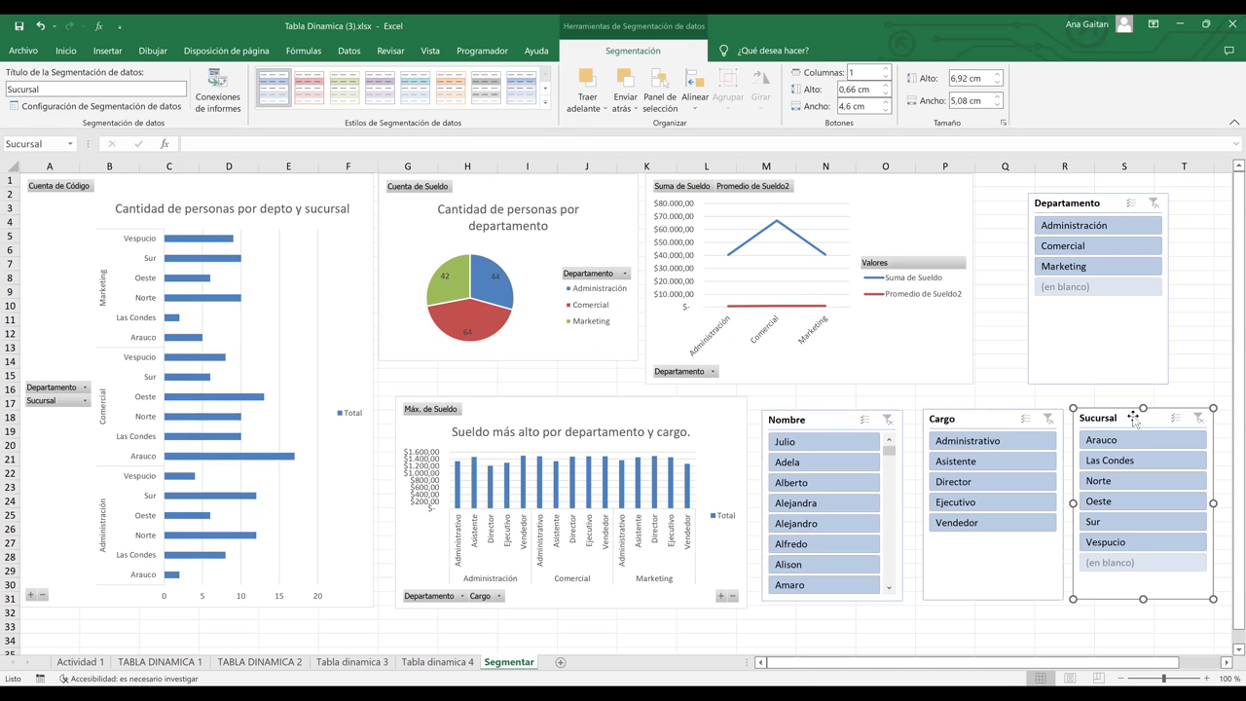
{"action": "left_click", "coordinate": [218, 96]}
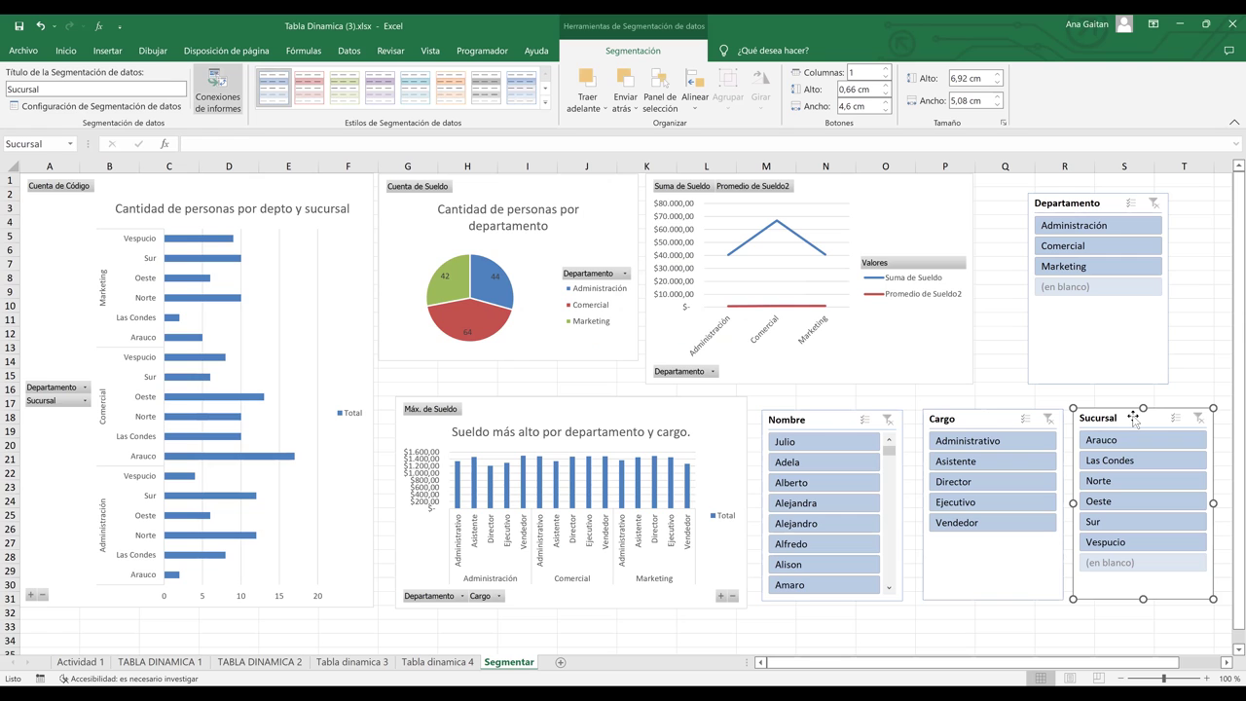
{"action": "left_click", "coordinate": [503, 338]}
{"action": "left_click", "coordinate": [504, 354]}
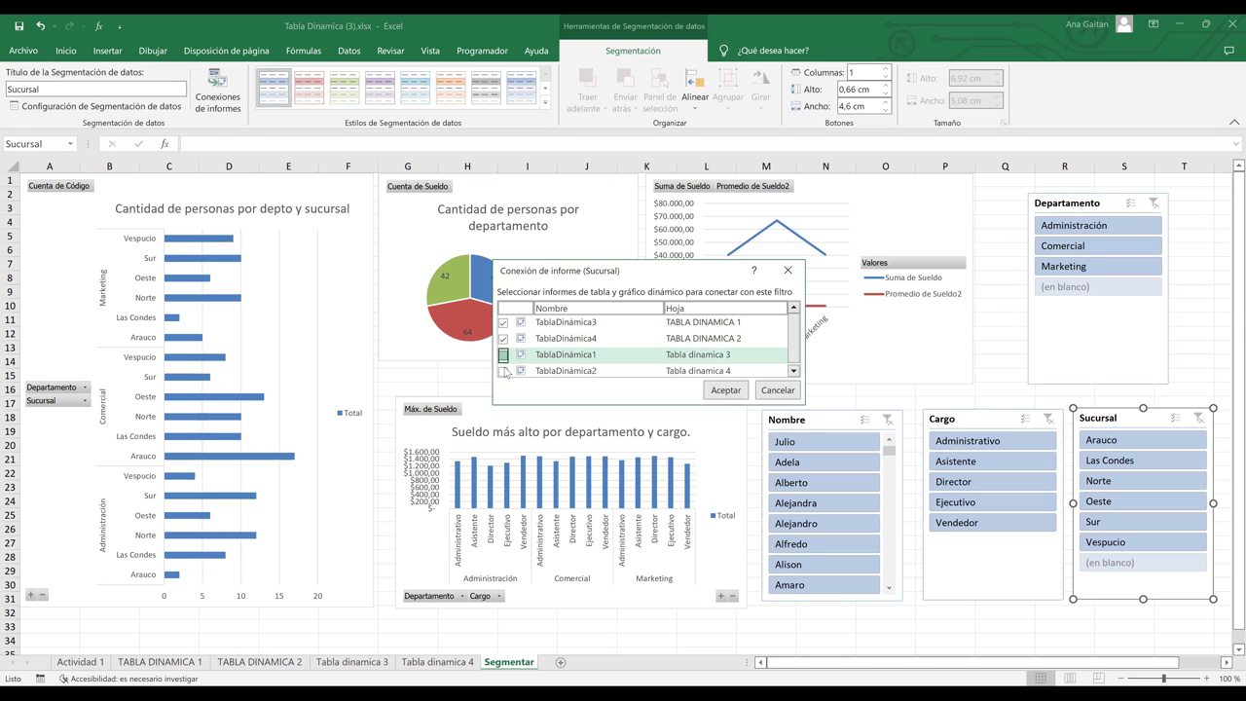
{"action": "left_click", "coordinate": [503, 371]}
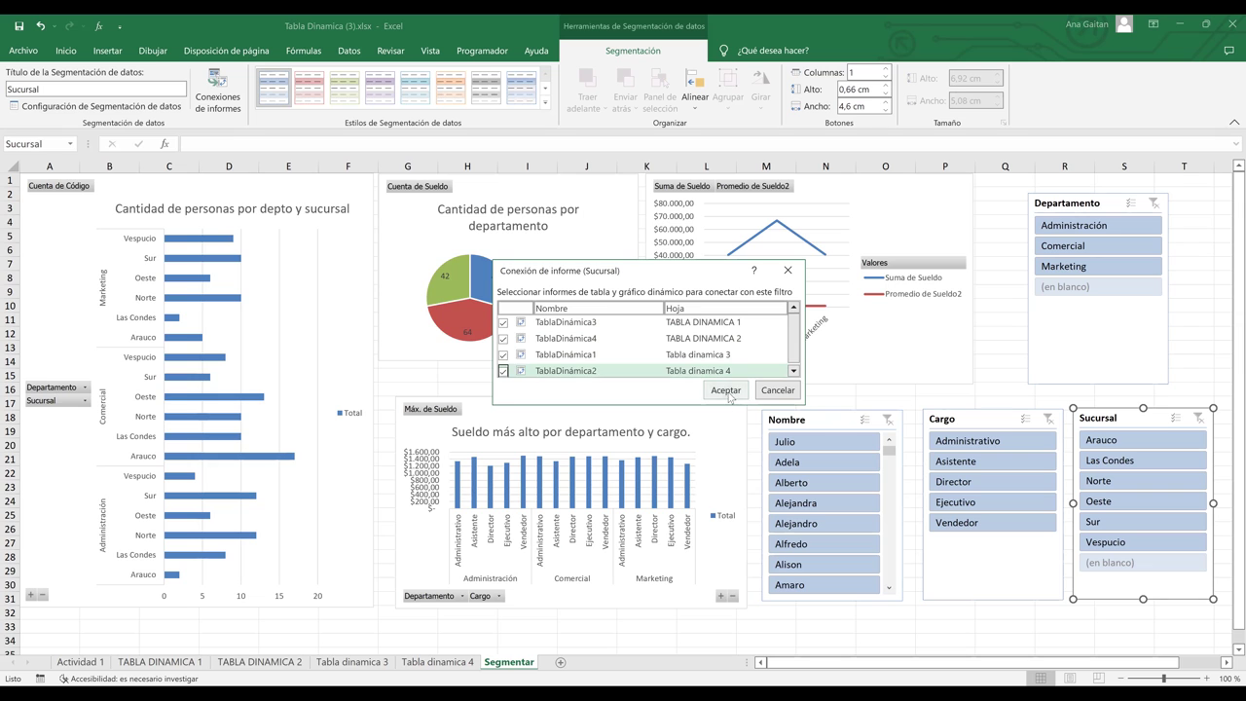
{"action": "left_click", "coordinate": [728, 391]}
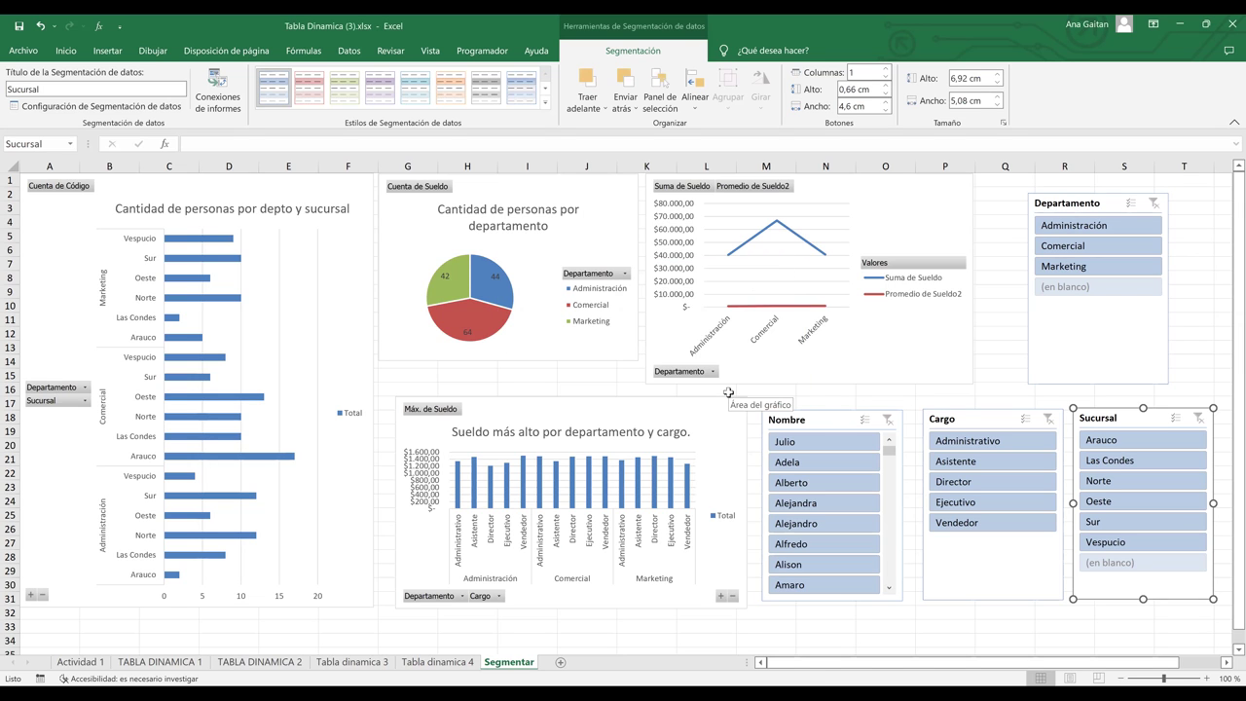
{"action": "left_click", "coordinate": [1204, 265]}
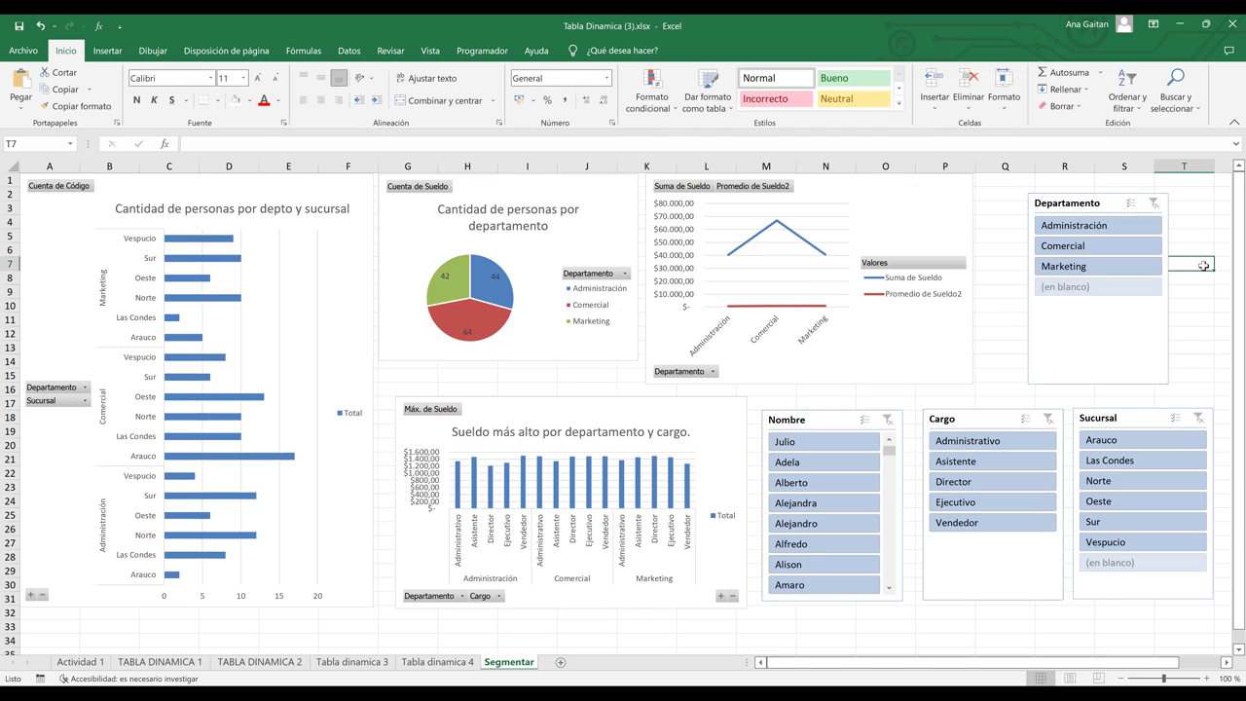
- Filter the dashboard with the slicers to the Administración department and the Administrativo position
{"action": "left_click", "coordinate": [1117, 226]}
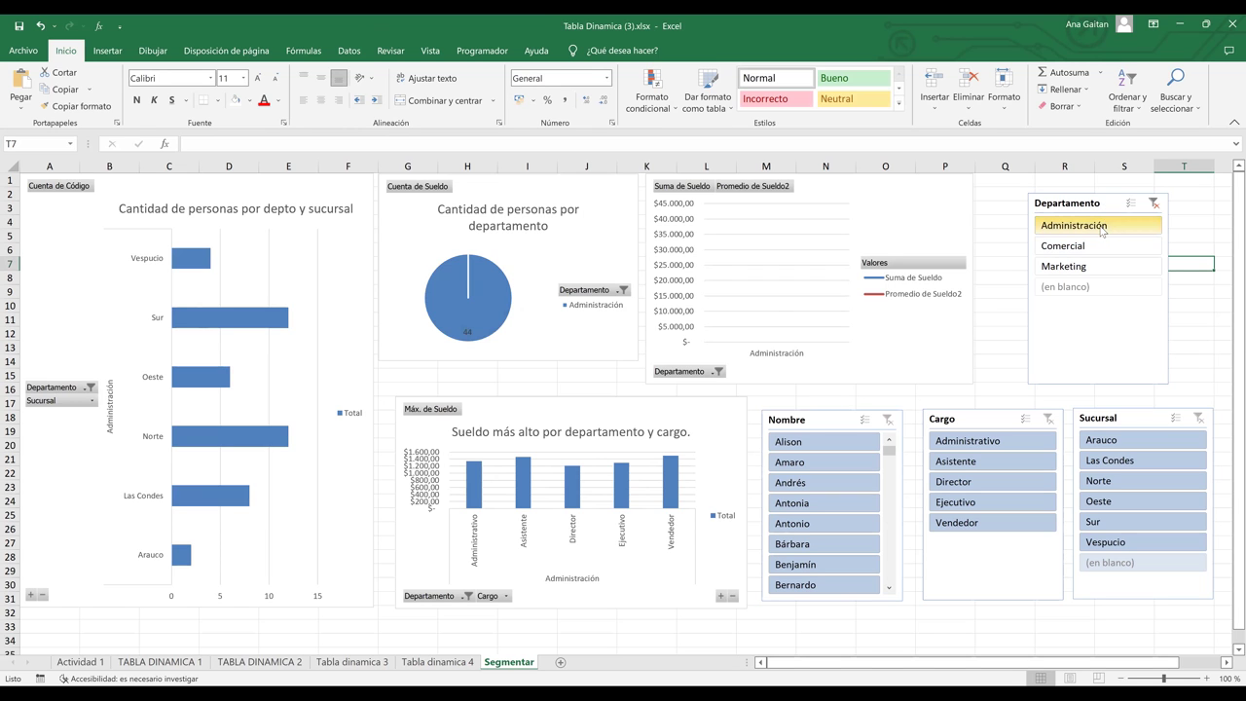
{"action": "left_click", "coordinate": [983, 446]}
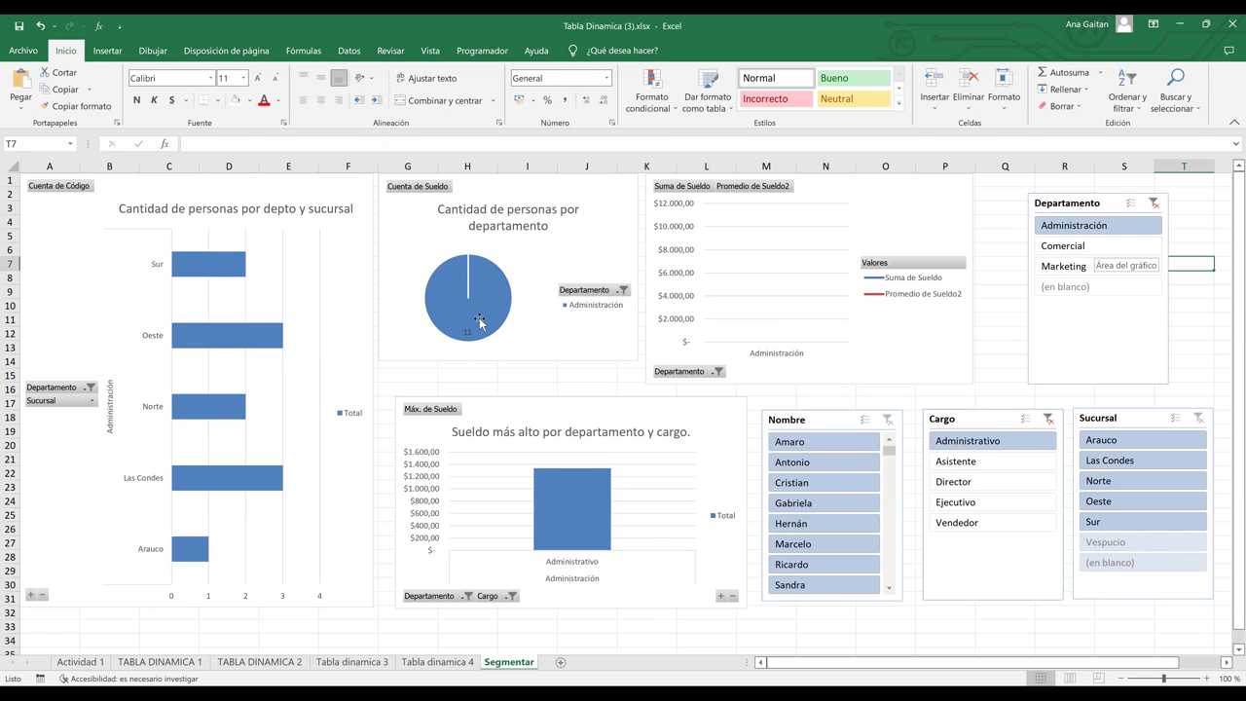
{"action": "mouse_move", "coordinate": [450, 268]}
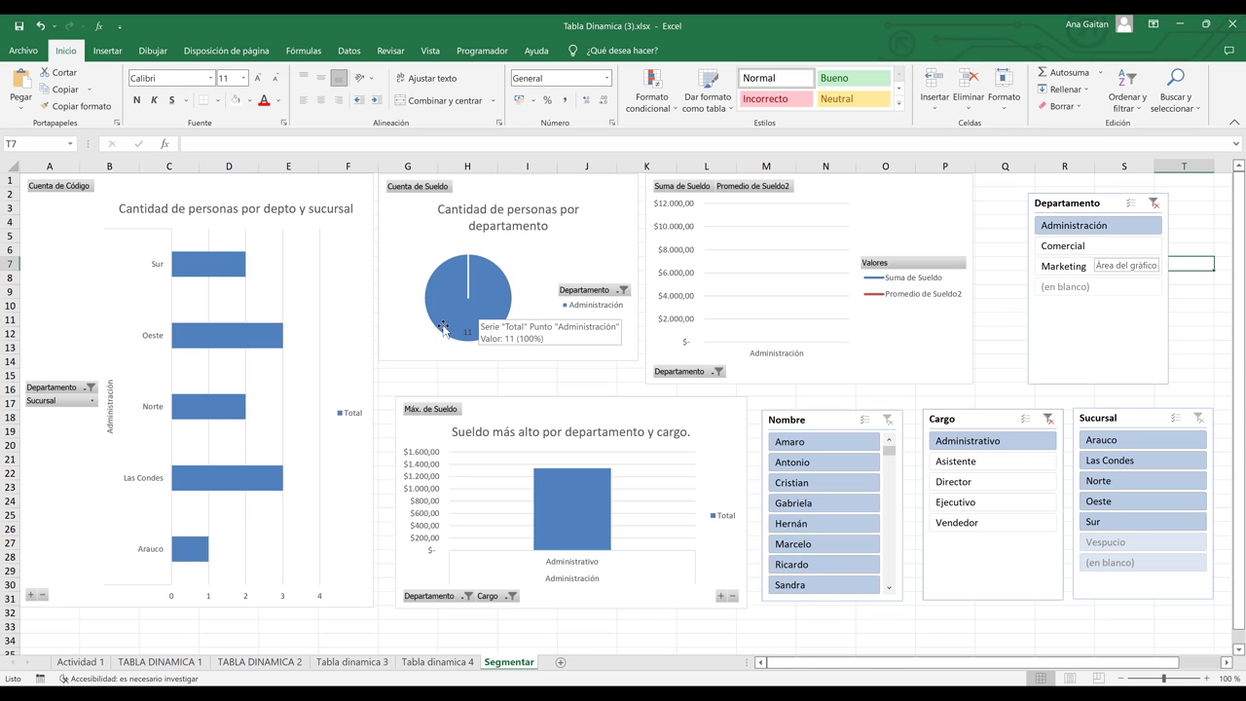
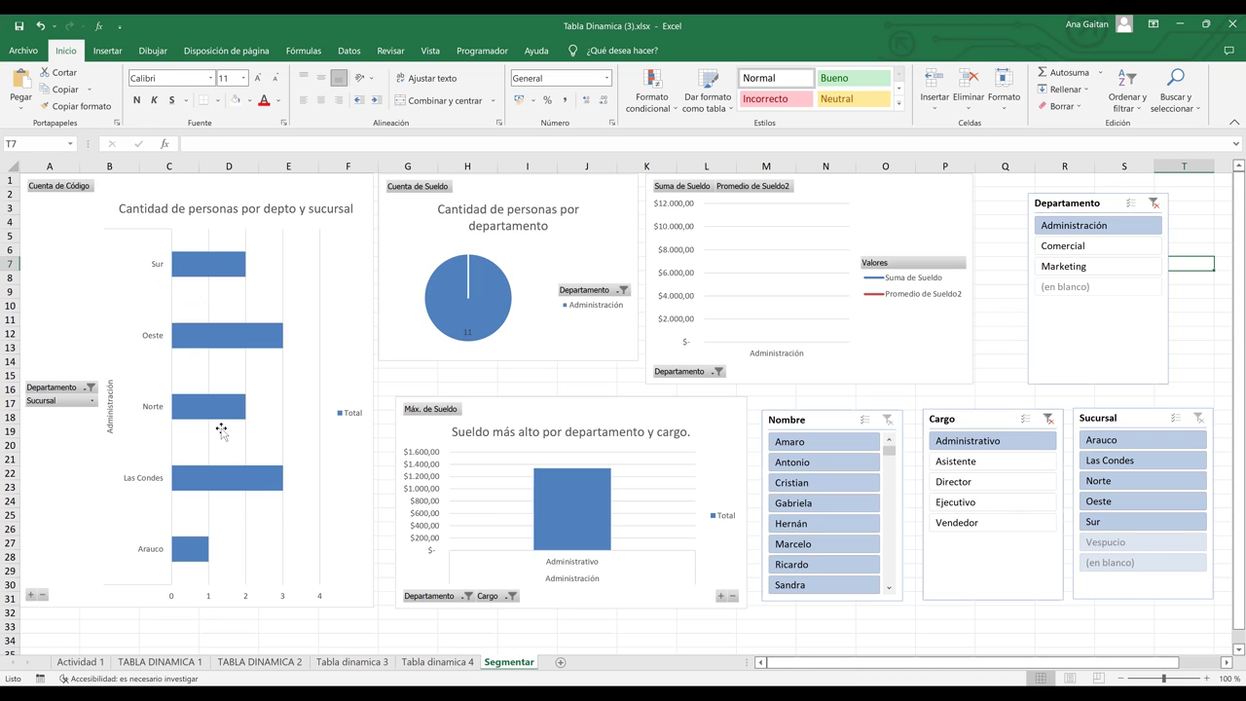
- Add data labels to the bars of the "Cantidad de personas por depto y sucursal" chart
{"action": "mouse_move", "coordinate": [241, 417]}
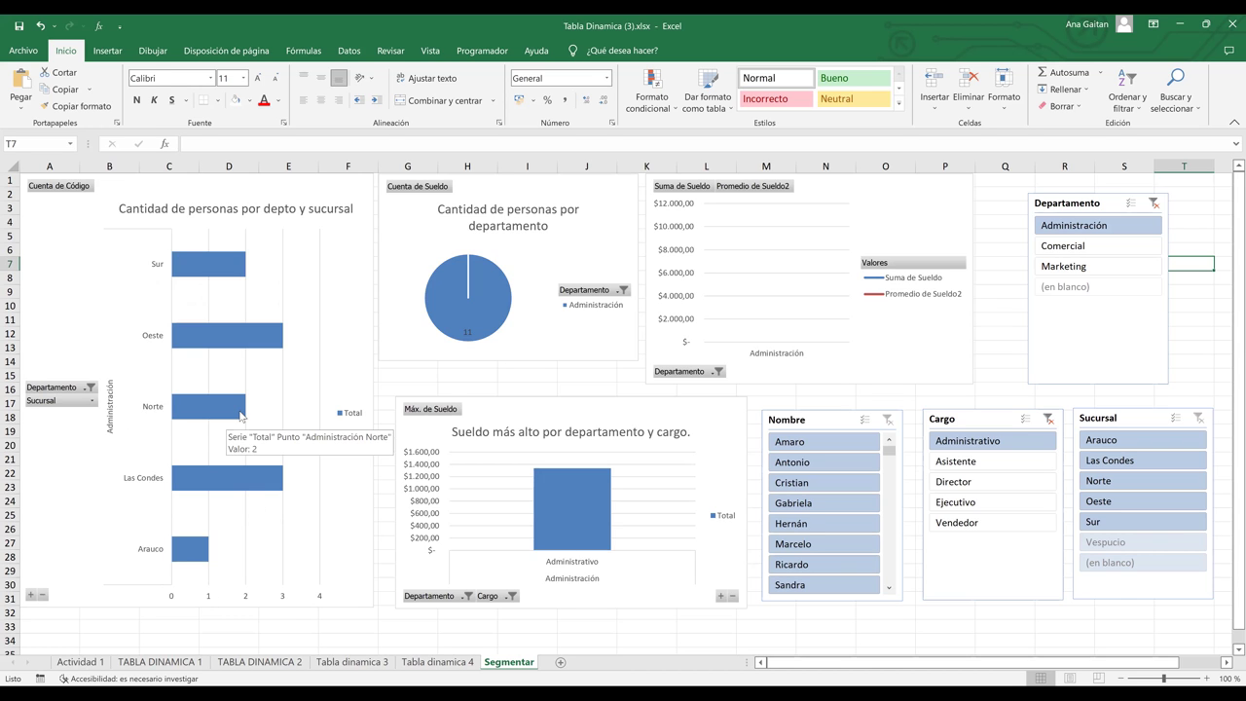
{"action": "mouse_move", "coordinate": [240, 271]}
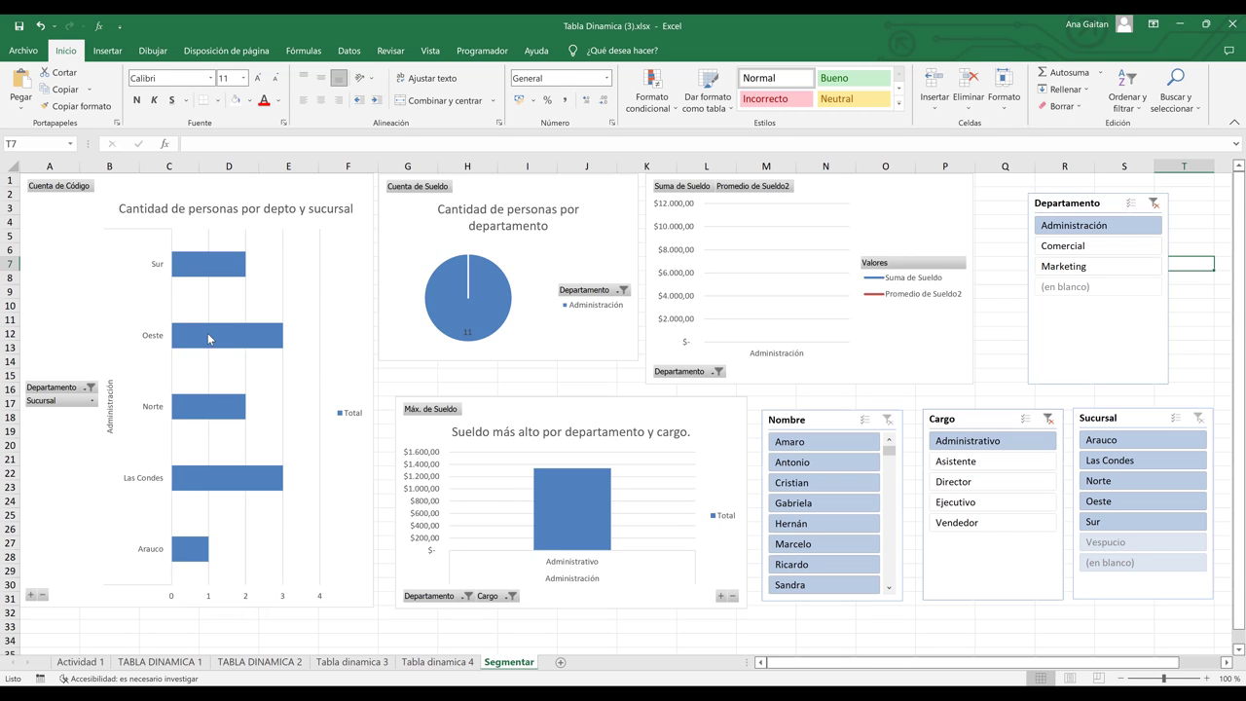
{"action": "mouse_move", "coordinate": [208, 338]}
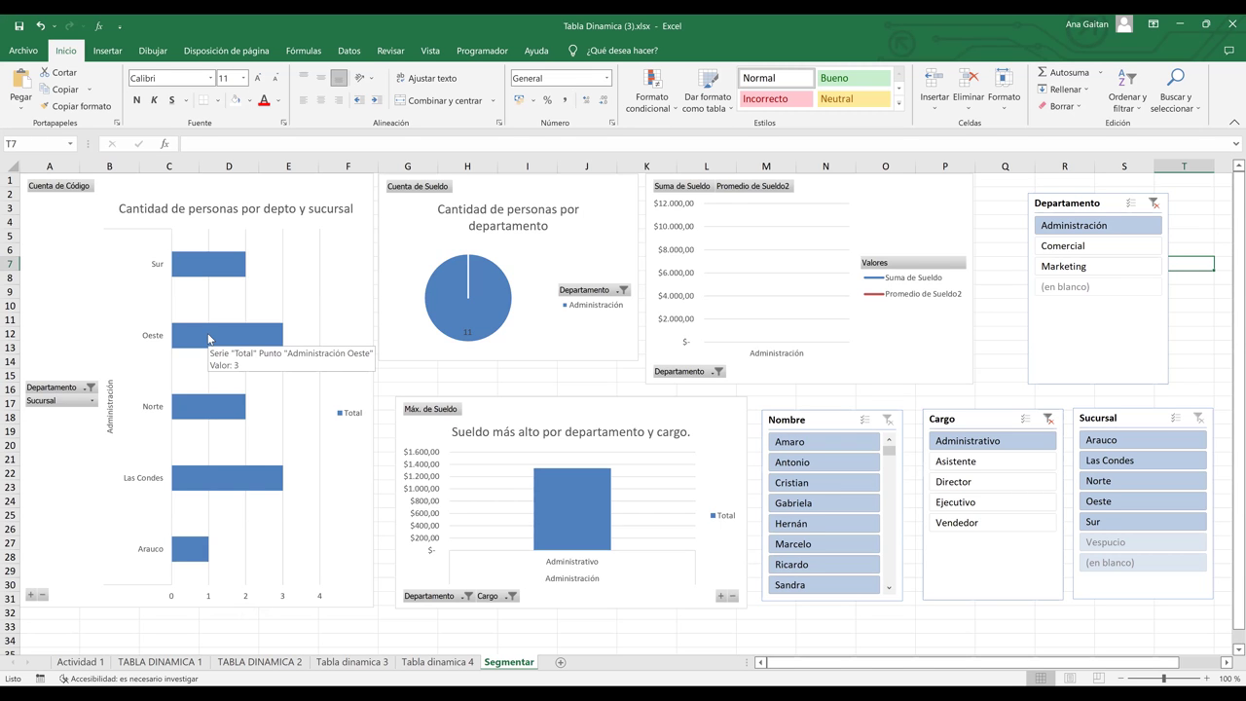
{"action": "right_click", "coordinate": [228, 263]}
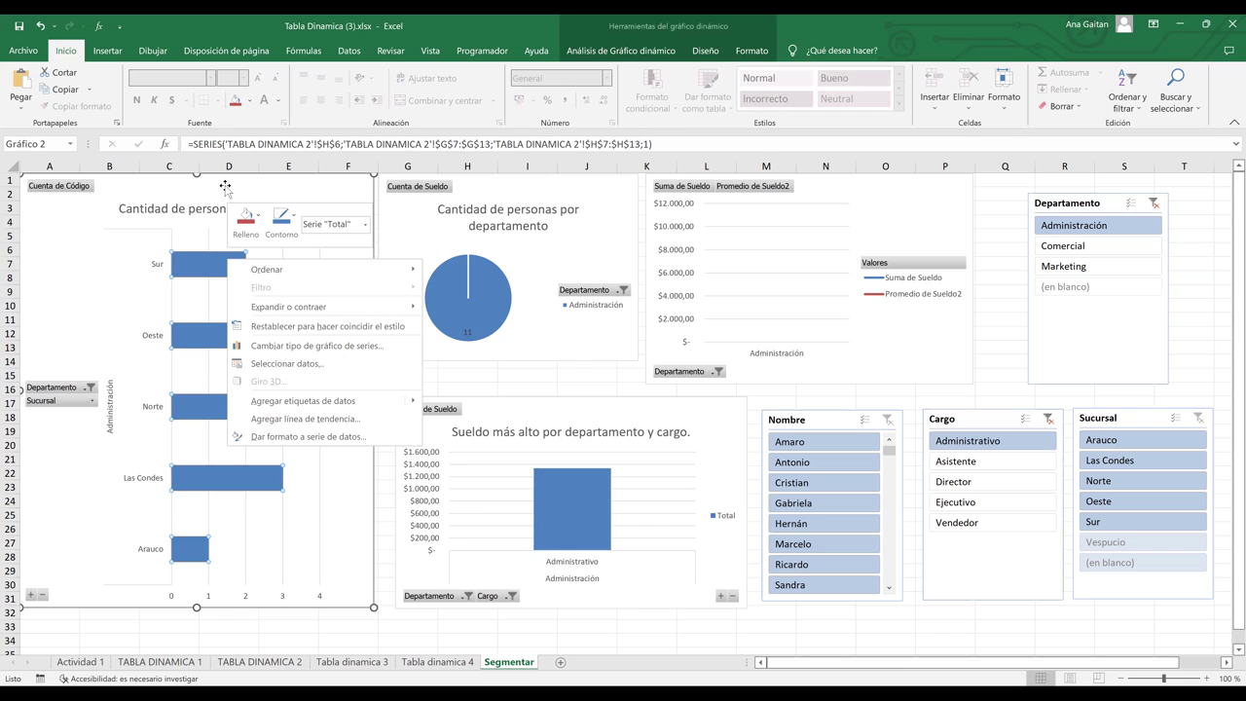
{"action": "key", "text": "Escape"}
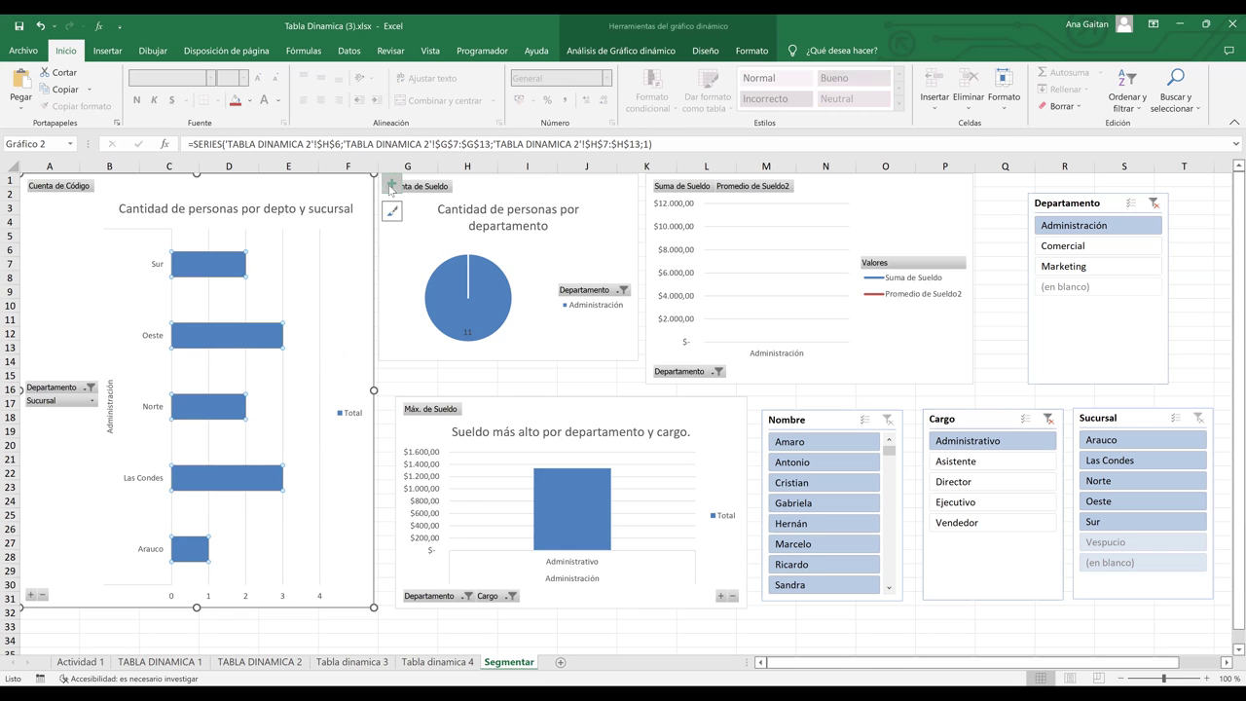
{"action": "left_click", "coordinate": [392, 185]}
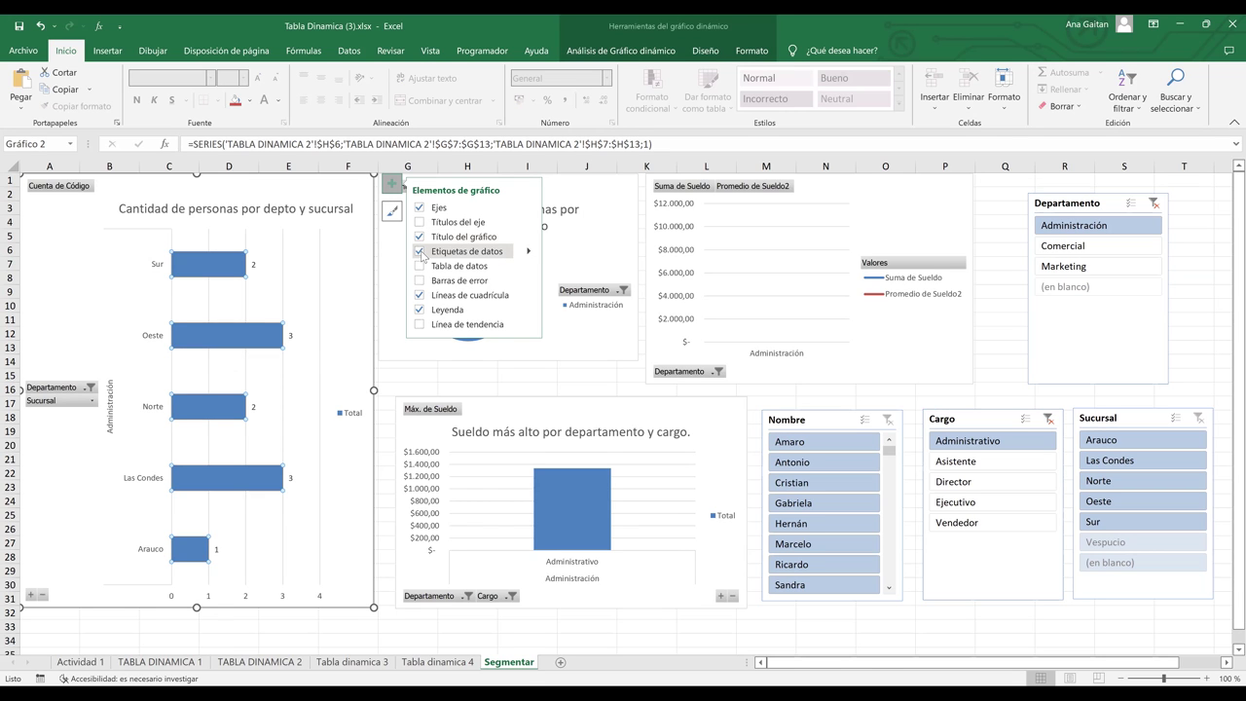
{"action": "left_click", "coordinate": [332, 528]}
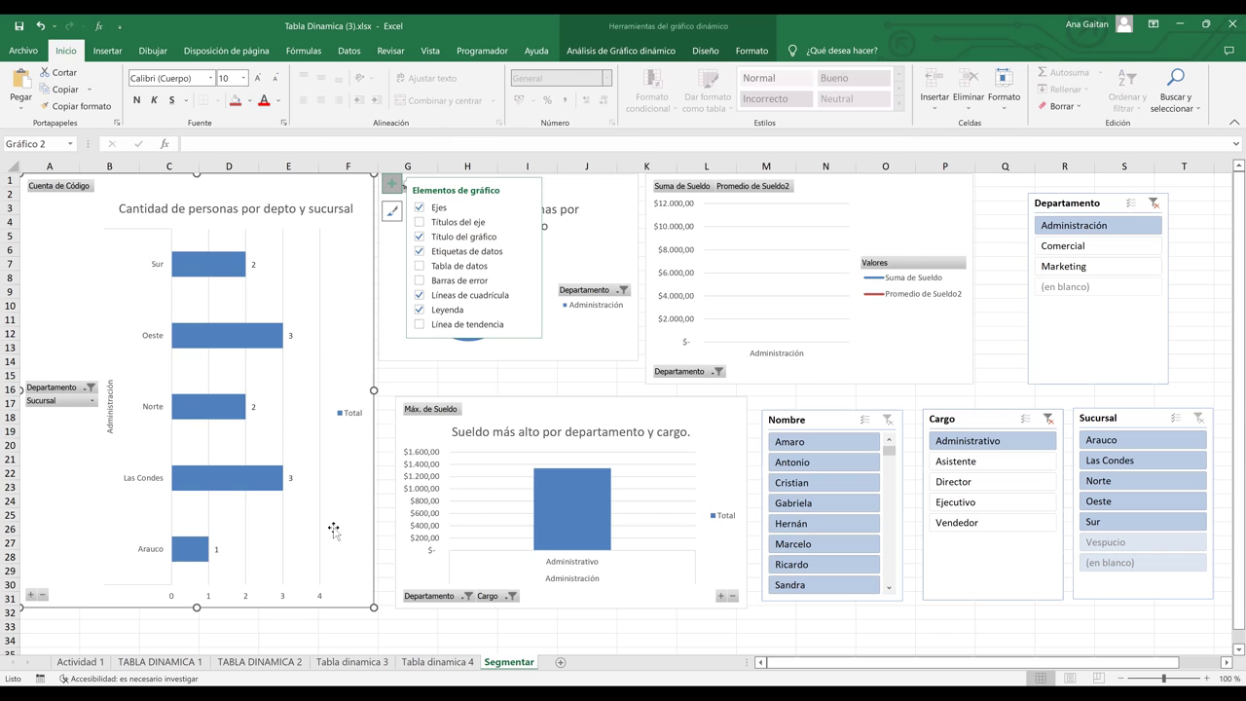
- Add data labels to the columns of the "Sueldo más alto por departamento y cargo" chart
{"action": "mouse_move", "coordinate": [188, 562]}
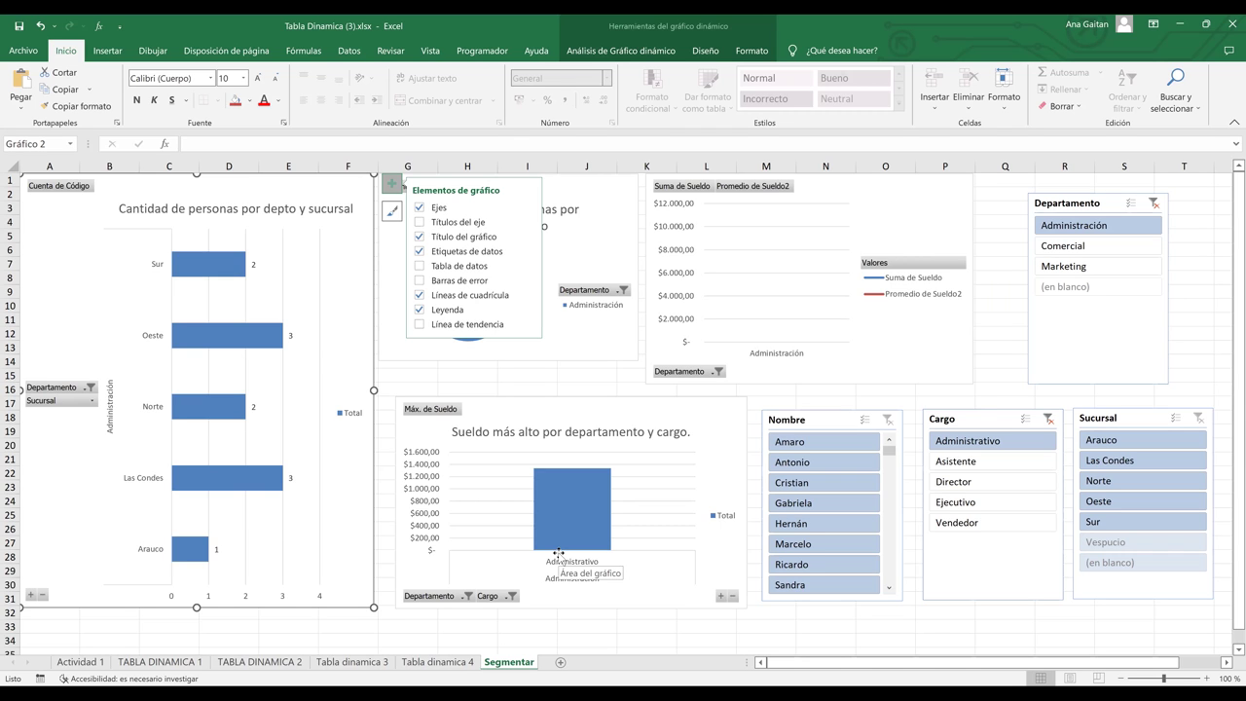
{"action": "mouse_move", "coordinate": [555, 479]}
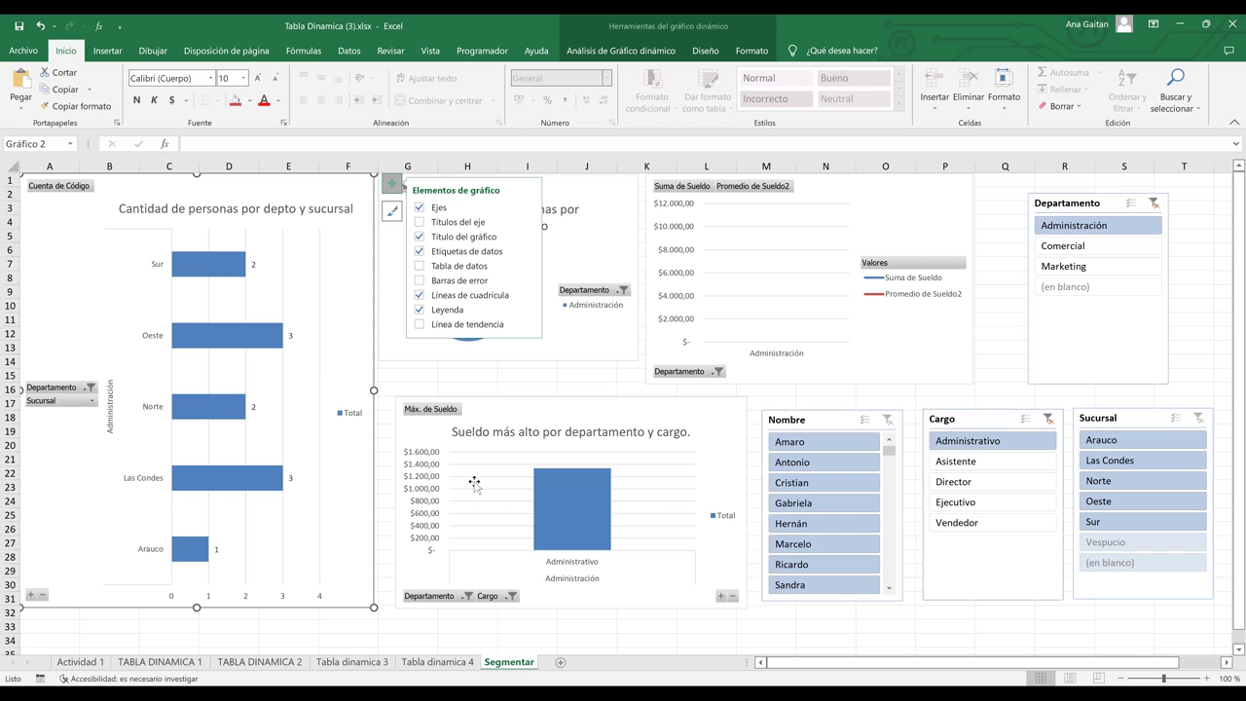
{"action": "left_click", "coordinate": [569, 498]}
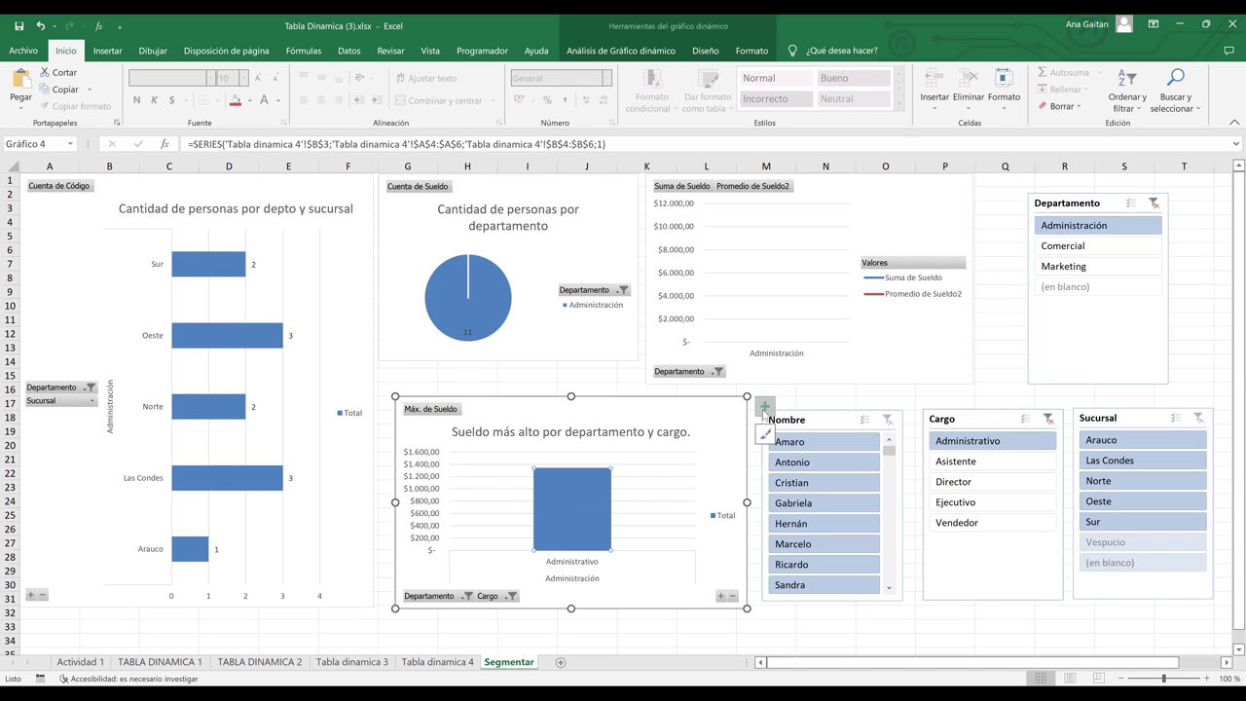
{"action": "left_click", "coordinate": [765, 408]}
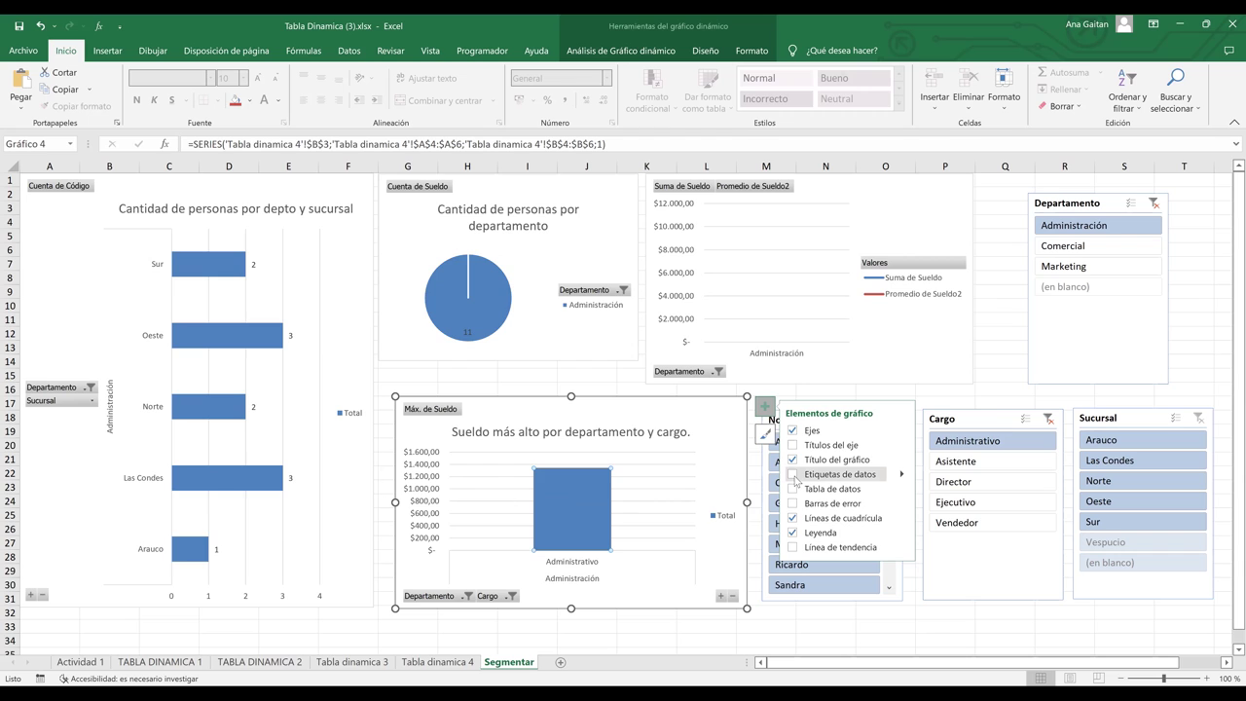
{"action": "left_click", "coordinate": [794, 476]}
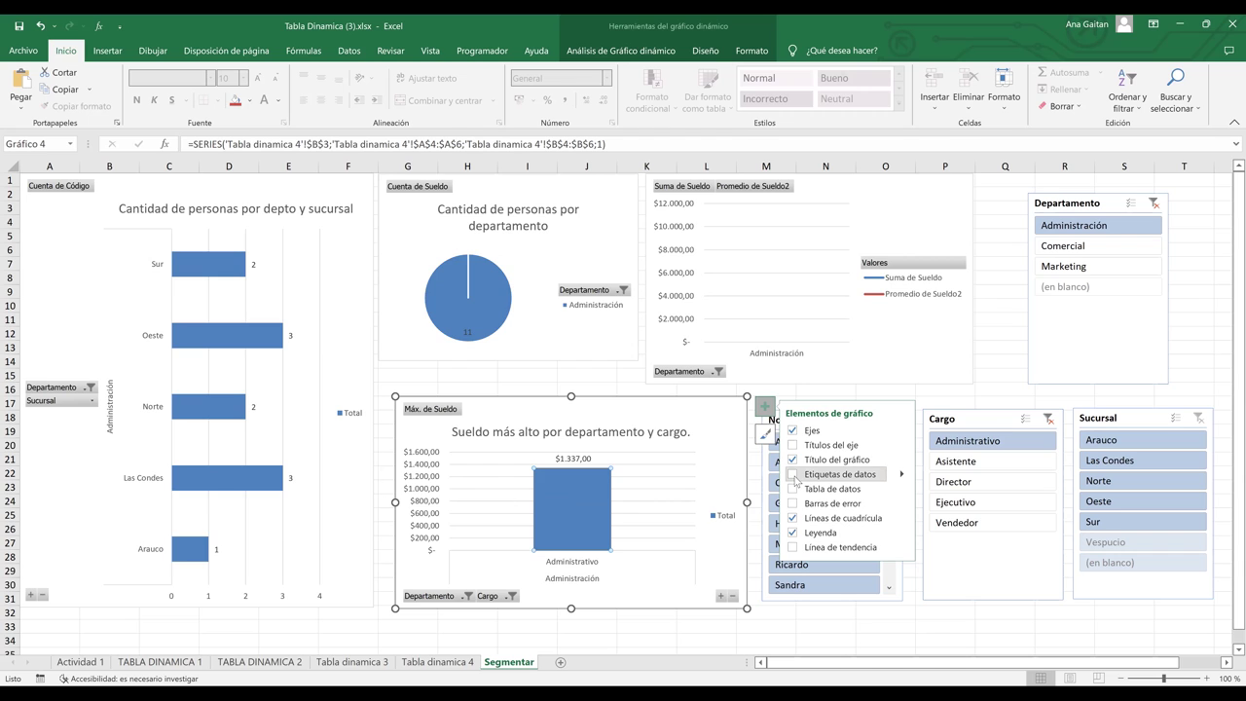
{"action": "left_click", "coordinate": [663, 482]}
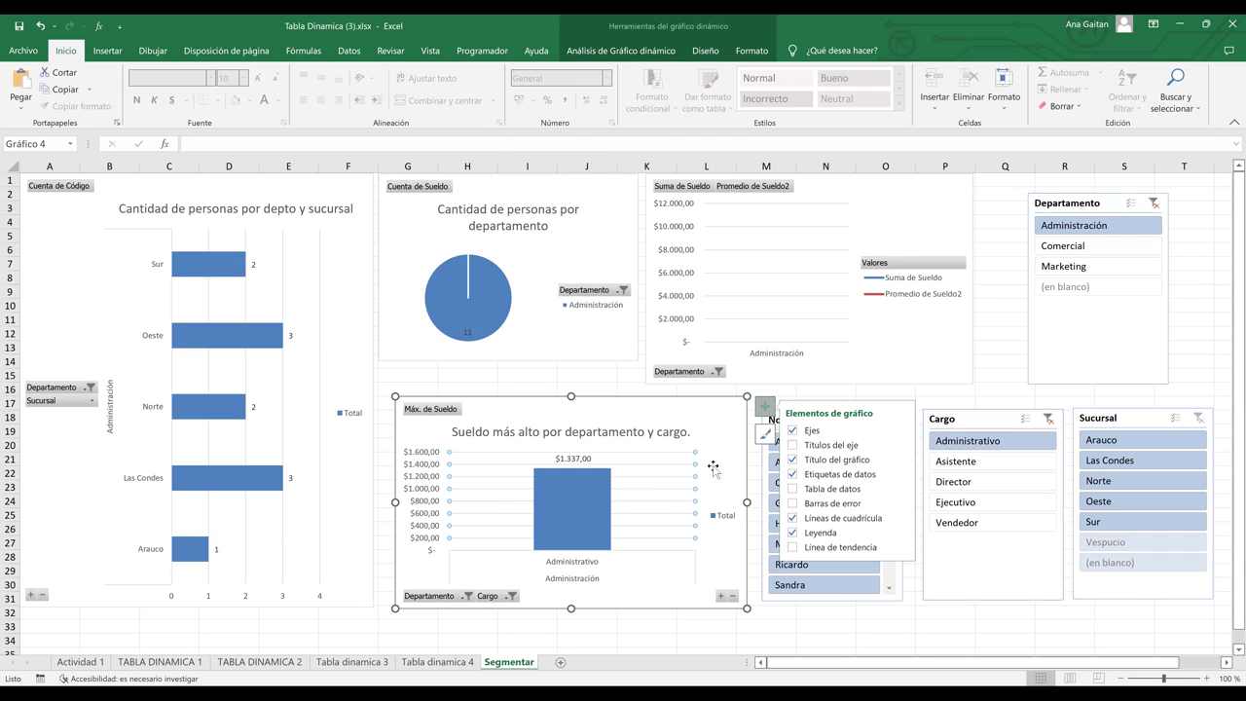
- Try the axis titles and enable error bars on the line chart of salary sum and average
{"action": "left_click", "coordinate": [917, 350]}
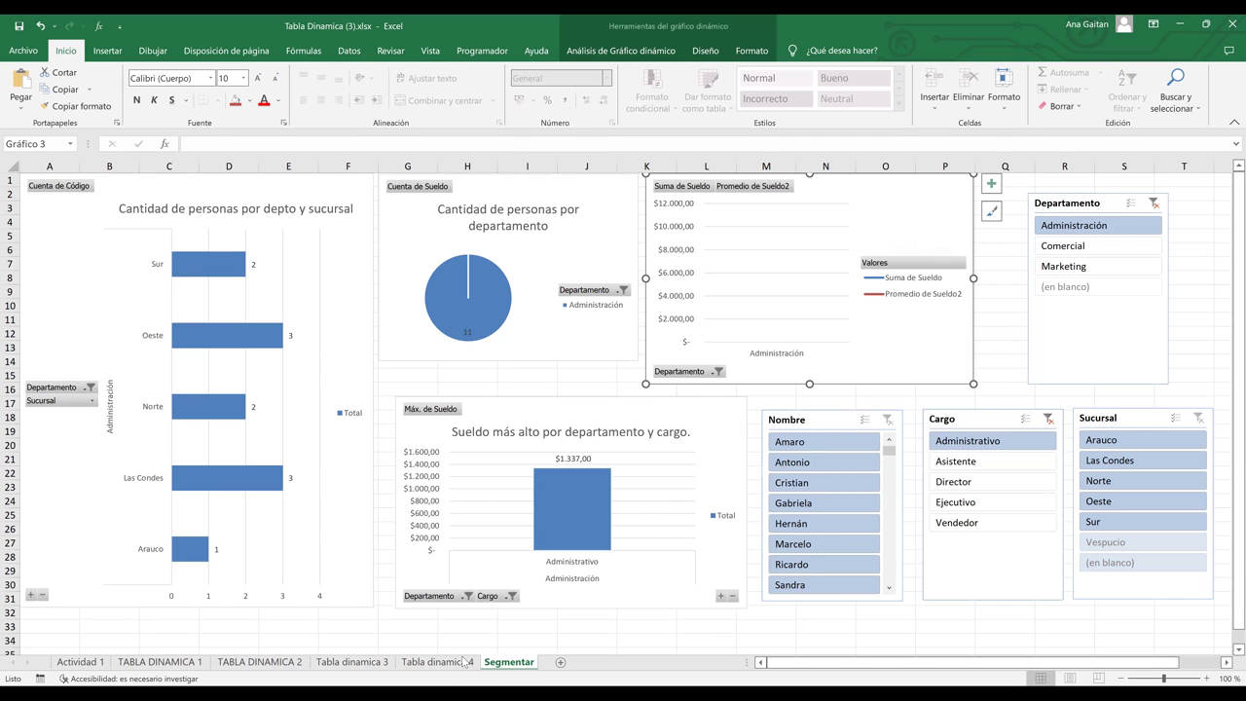
{"action": "left_click", "coordinate": [509, 662]}
{"action": "left_click", "coordinate": [991, 184]}
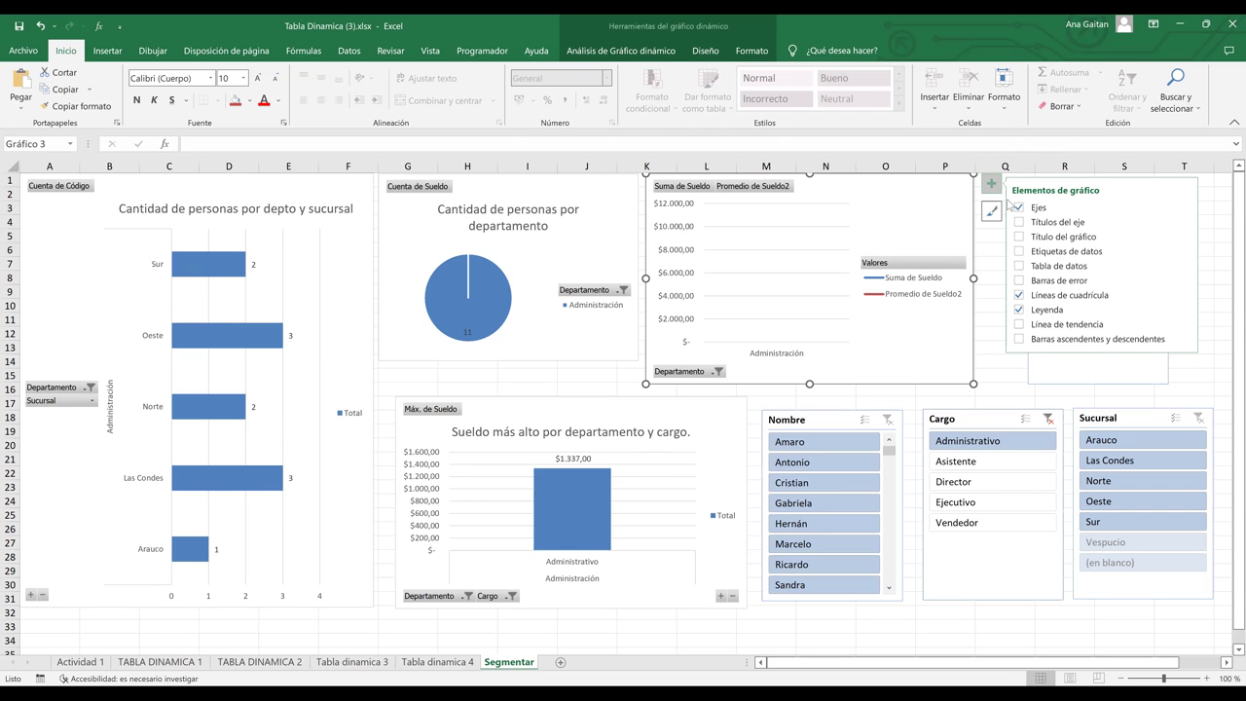
{"action": "left_click", "coordinate": [1019, 222]}
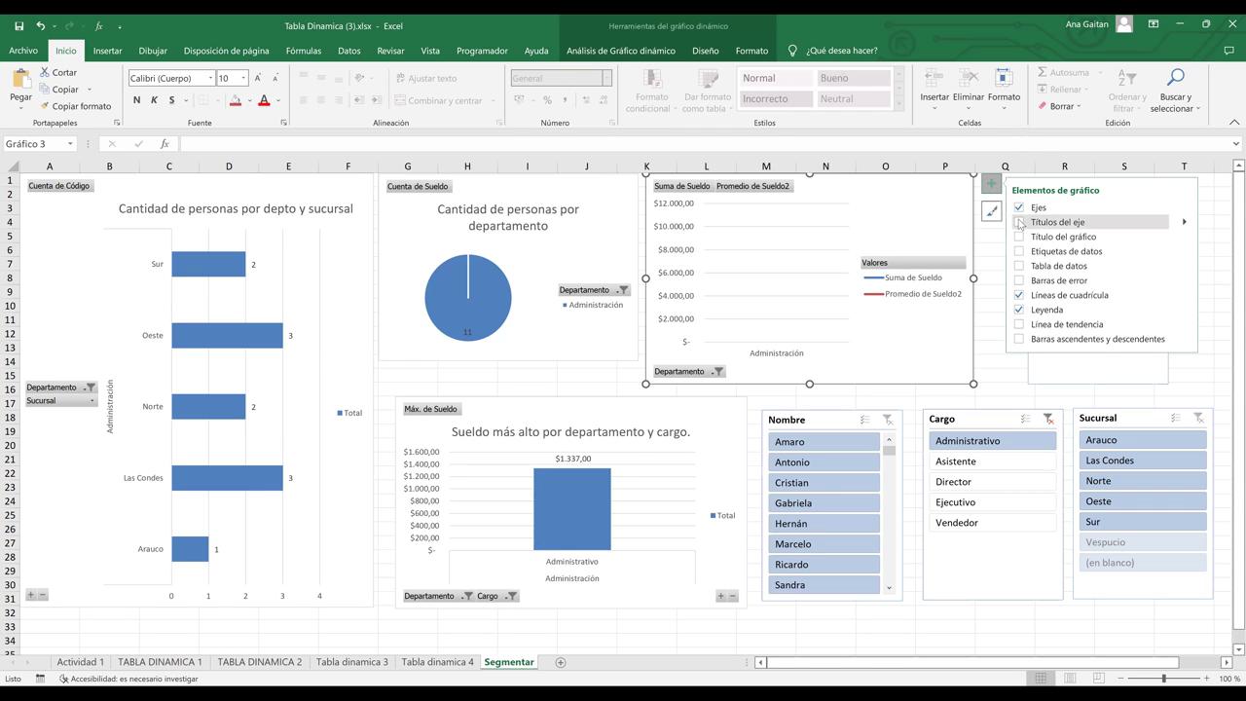
{"action": "left_click", "coordinate": [1020, 218]}
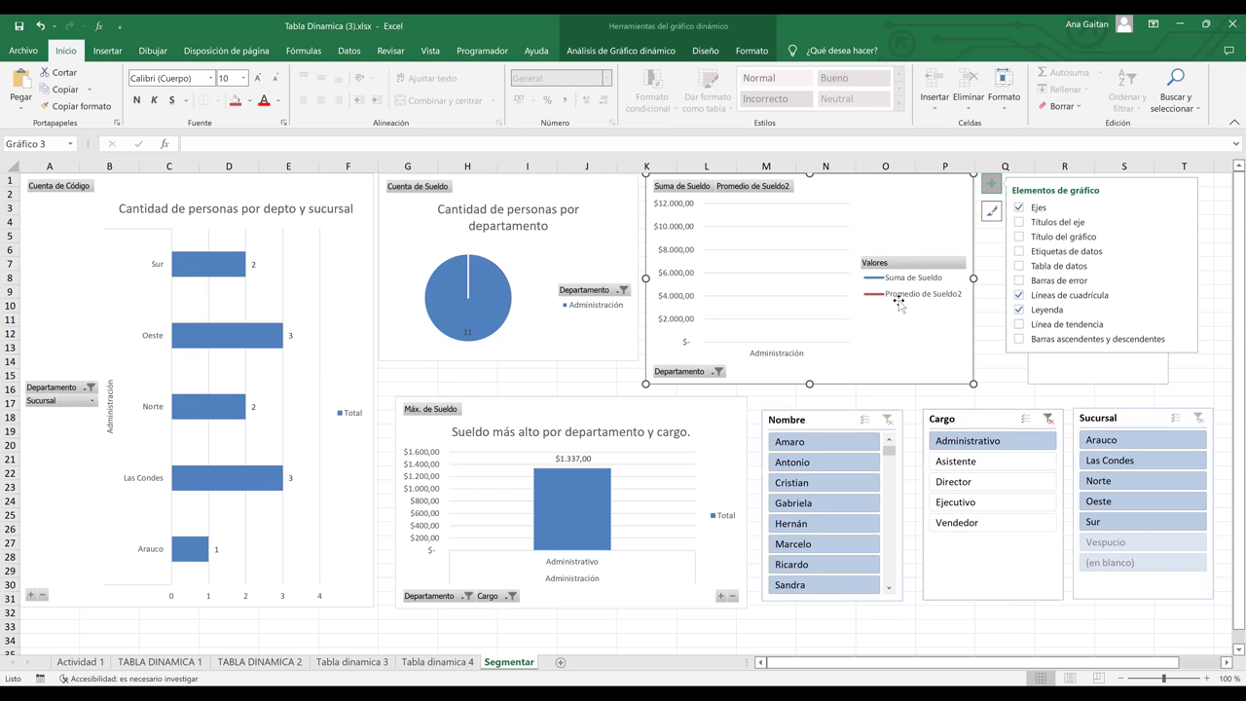
{"action": "left_click", "coordinate": [991, 266]}
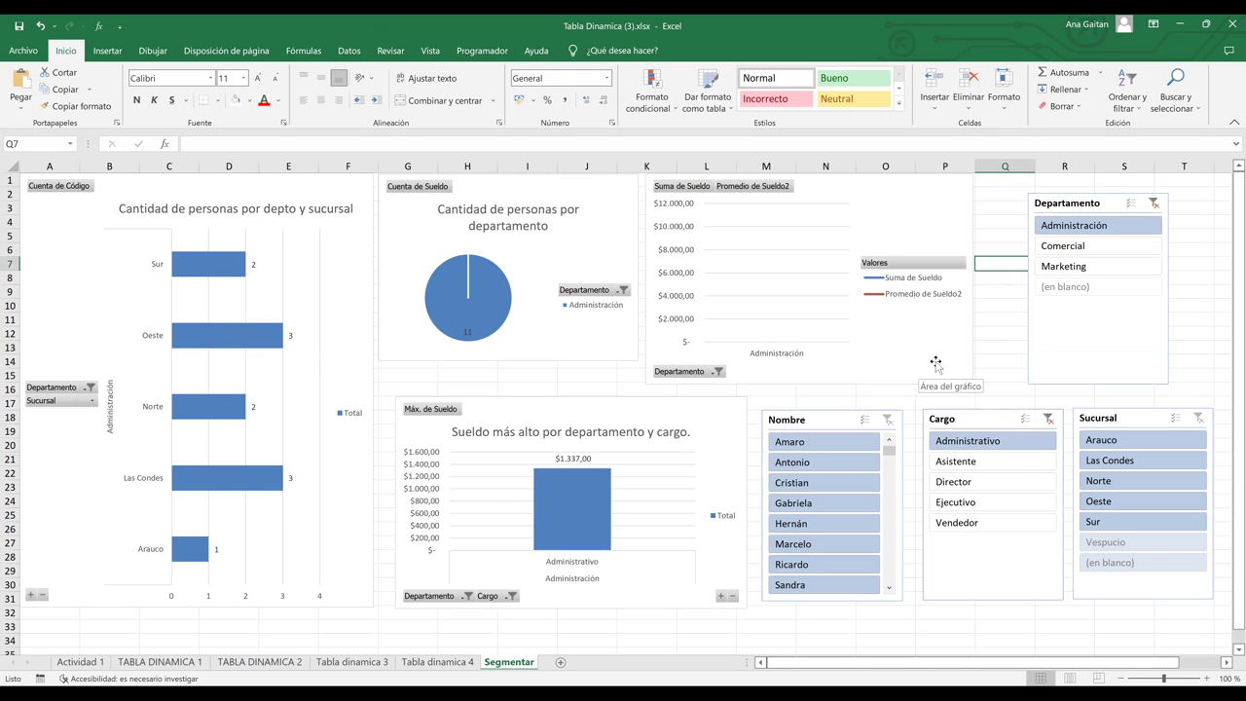
{"action": "left_click", "coordinate": [997, 349]}
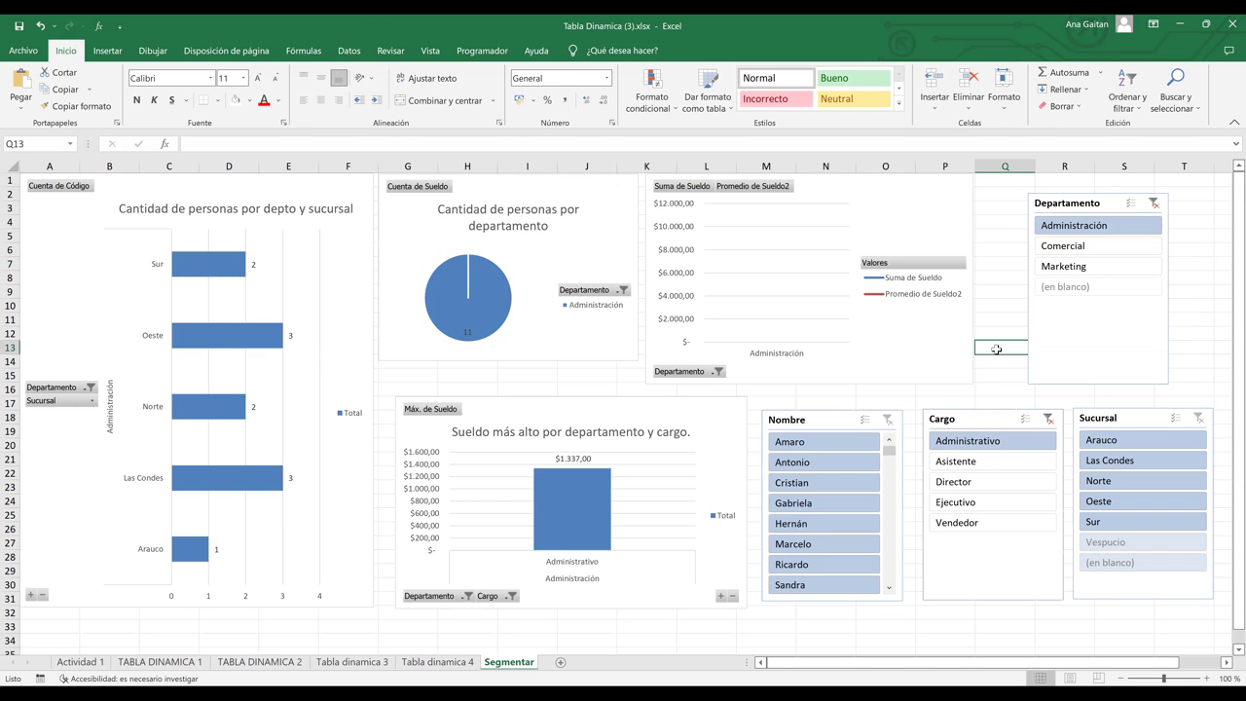
- Check the report connections of the Departamento slicer
{"action": "left_click", "coordinate": [1174, 343]}
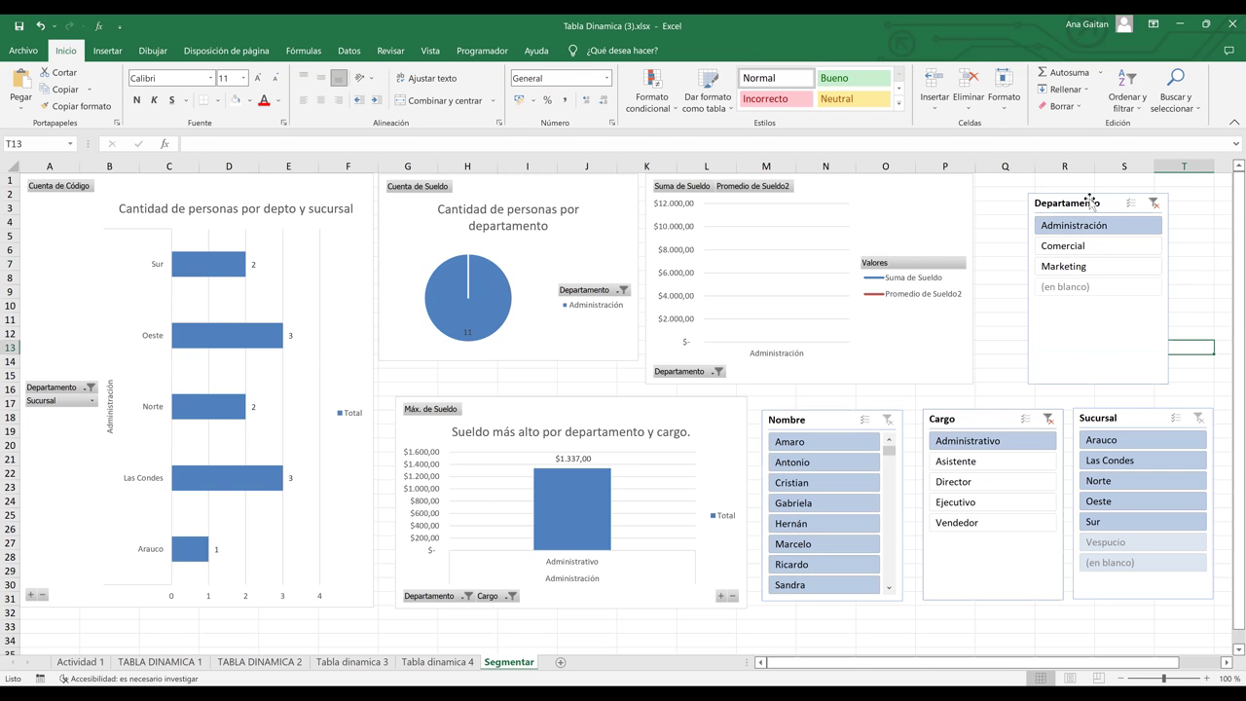
{"action": "left_click", "coordinate": [1094, 206]}
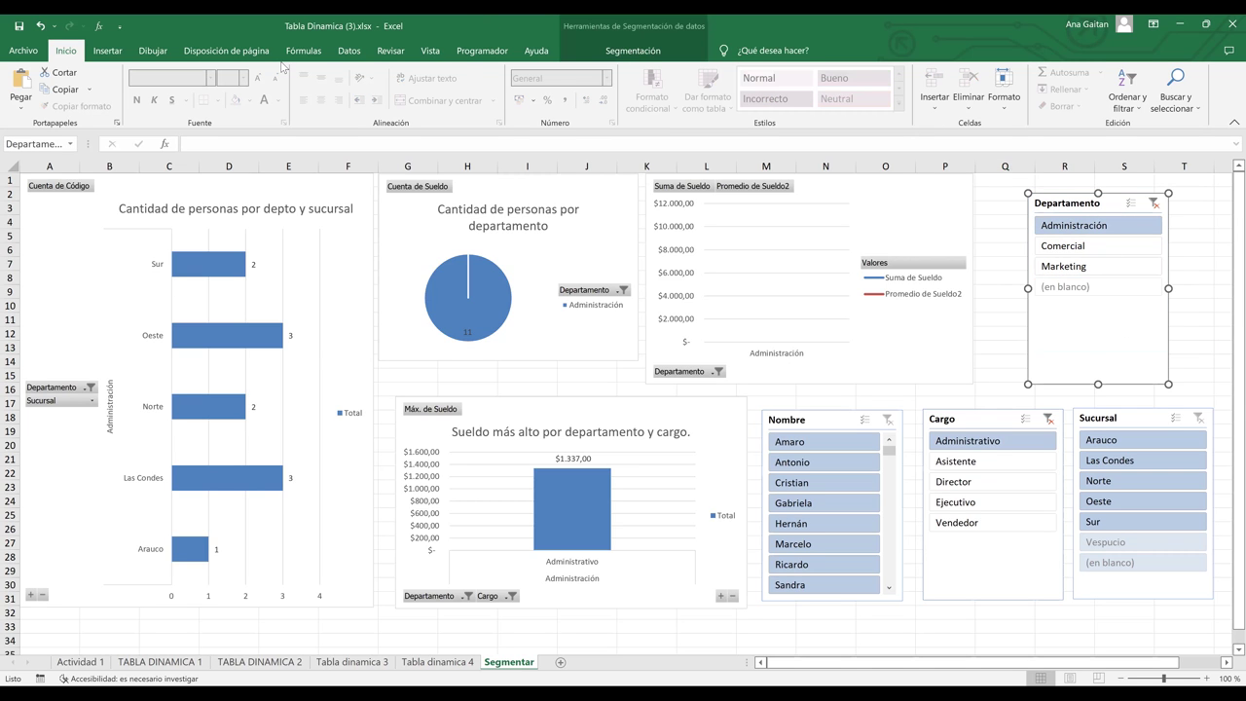
{"action": "left_click", "coordinate": [596, 58]}
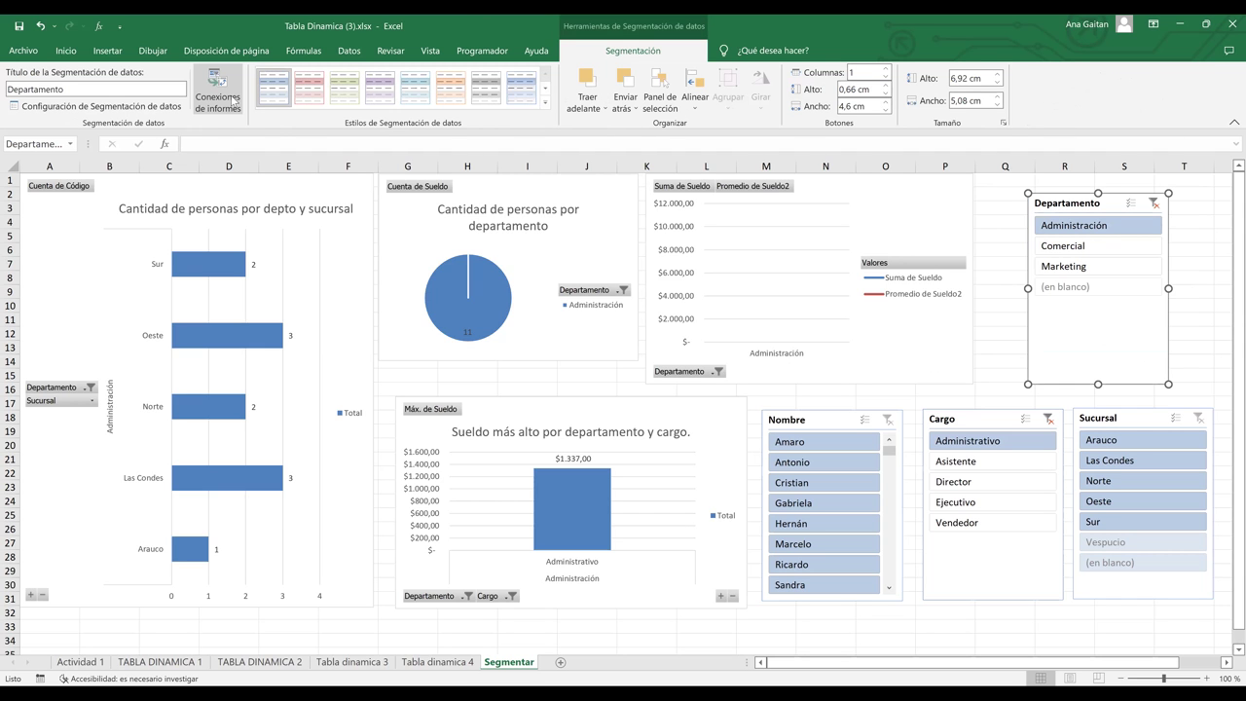
{"action": "left_click", "coordinate": [771, 392]}
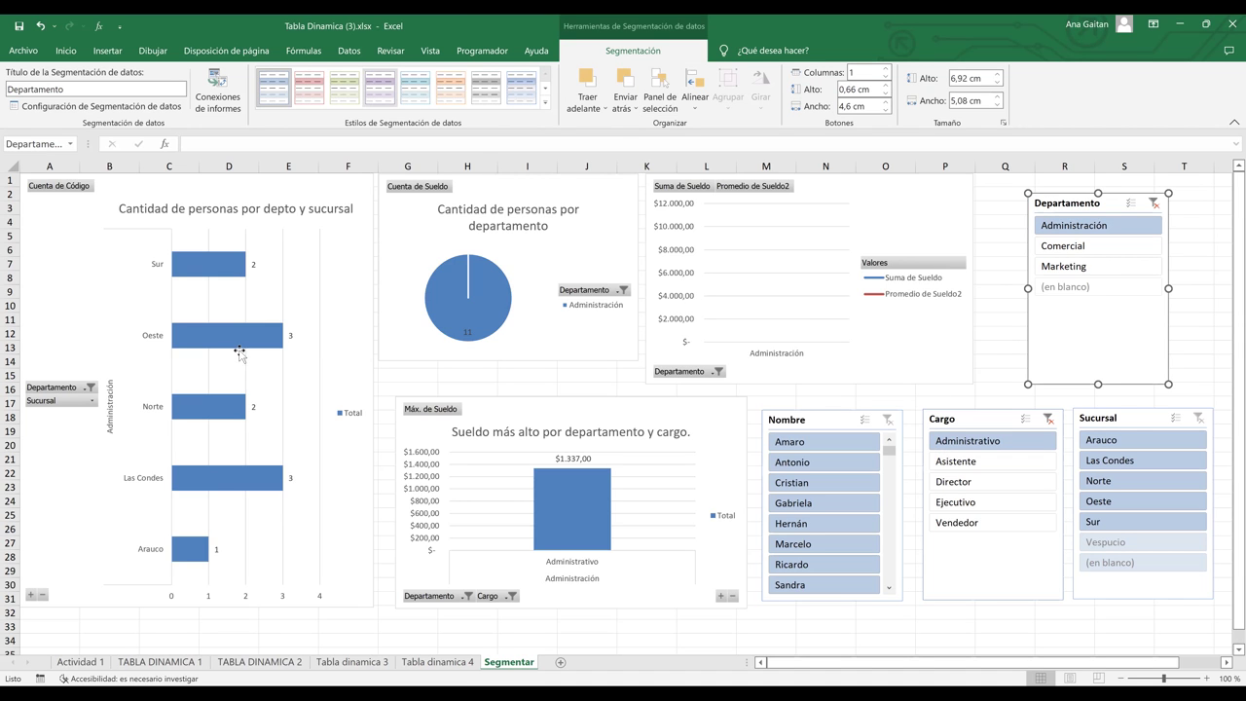
- Clear the Departamento and Cargo slicer filters so all charts cover the full data
{"action": "left_click", "coordinate": [1215, 264]}
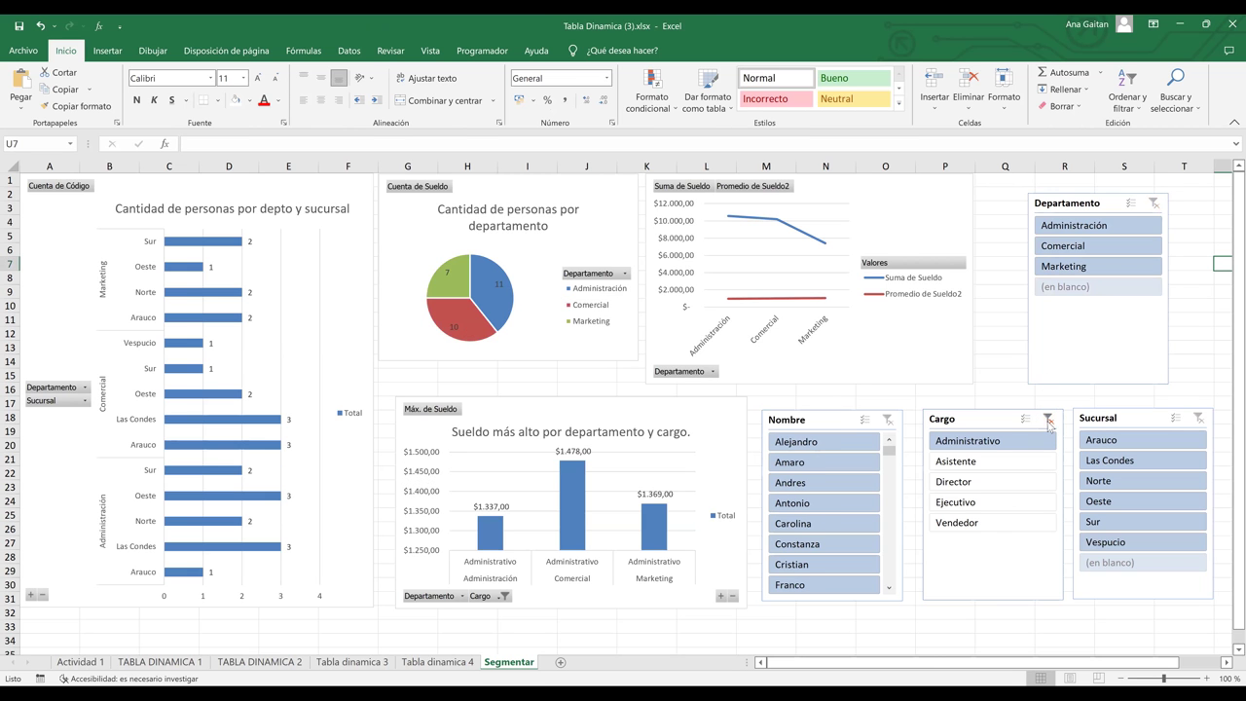
{"action": "left_click", "coordinate": [1048, 419]}
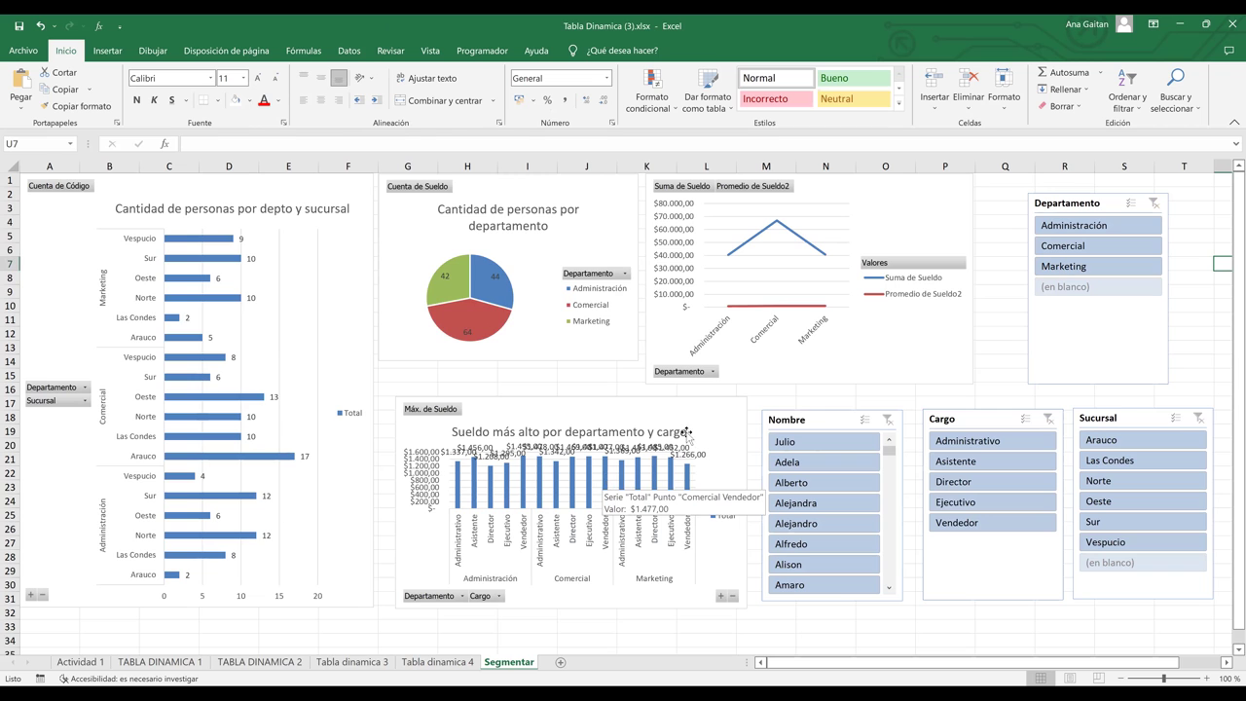
{"action": "left_click", "coordinate": [547, 477]}
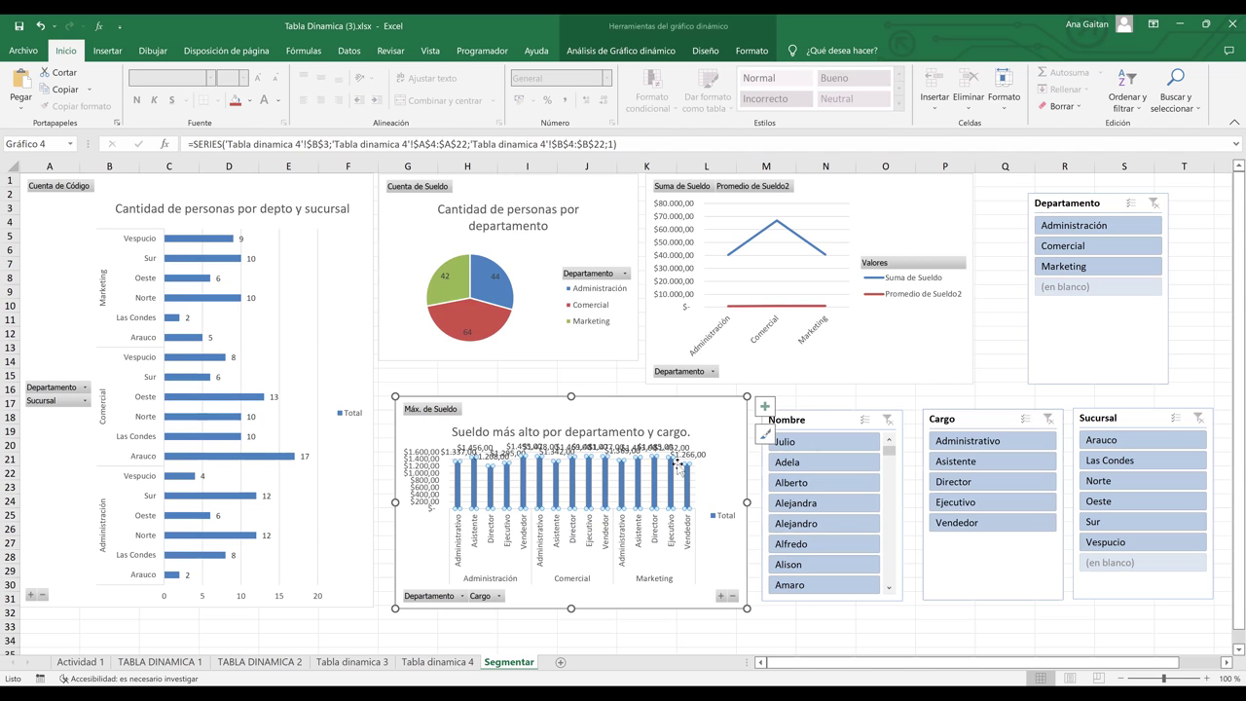
{"action": "left_click", "coordinate": [719, 470]}
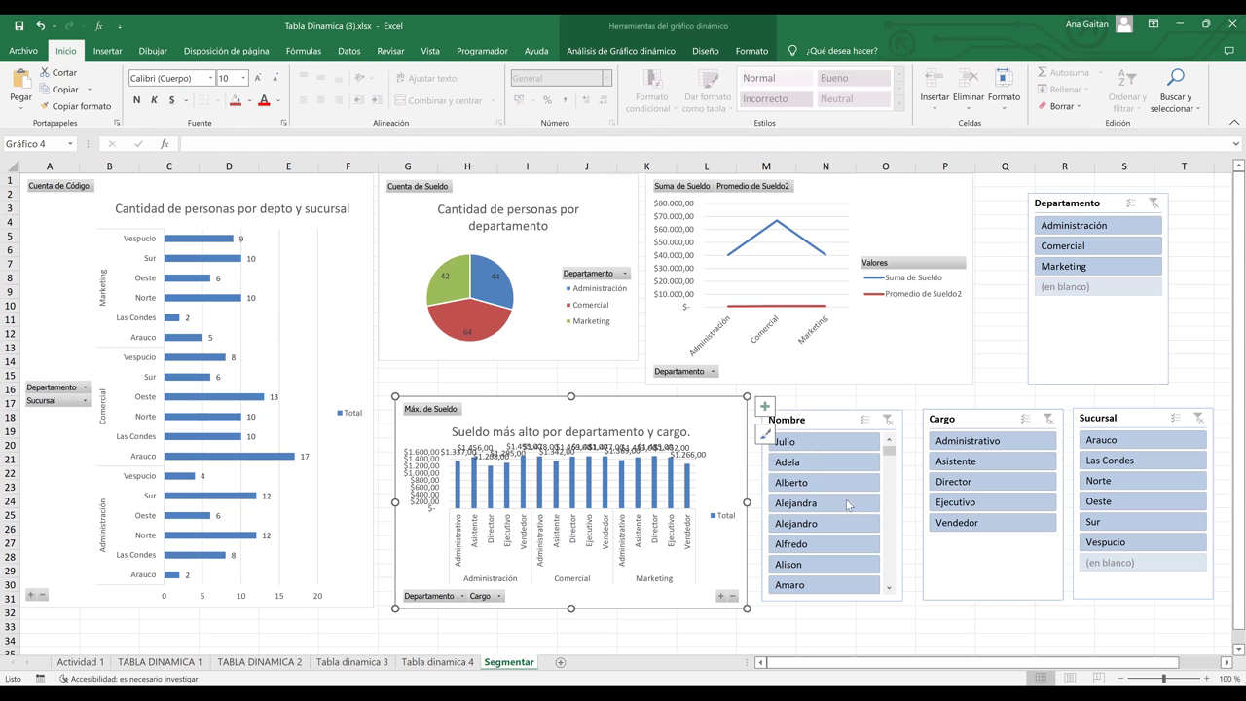
- Filter the dashboard by one employee's name and by the Asistente position, and clear the Nombre filter
{"action": "left_click", "coordinate": [800, 505]}
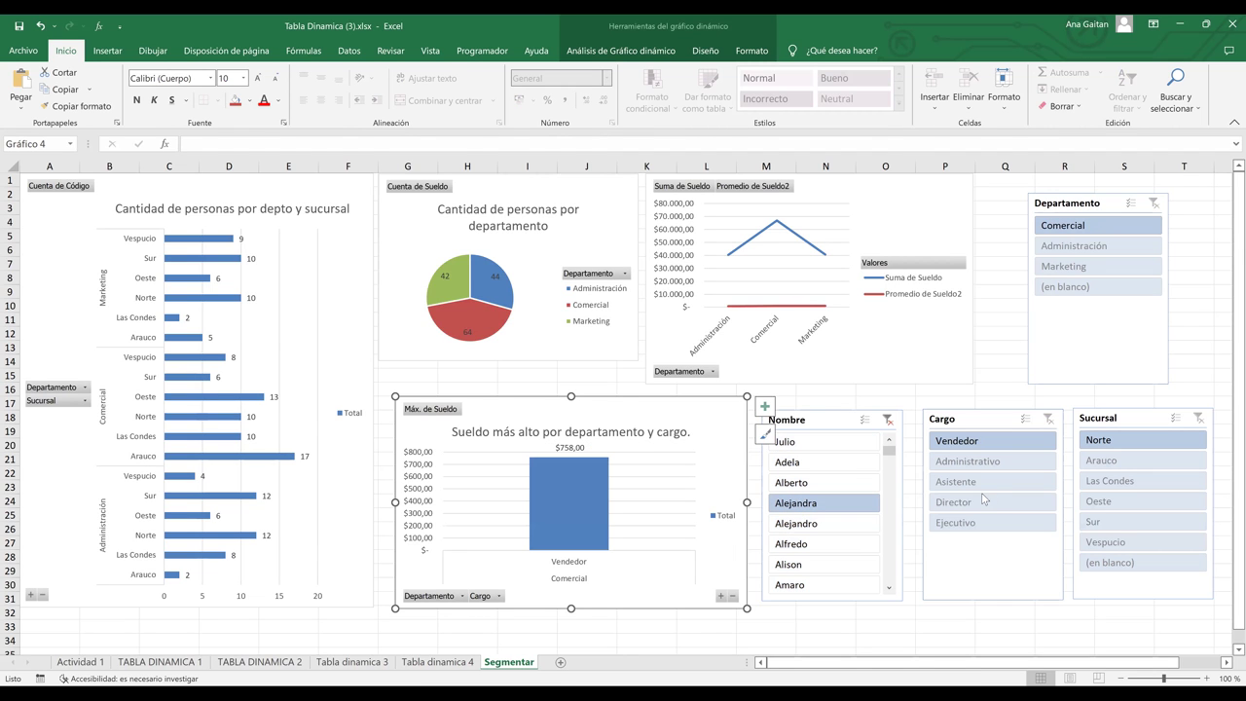
{"action": "left_click", "coordinate": [1003, 482]}
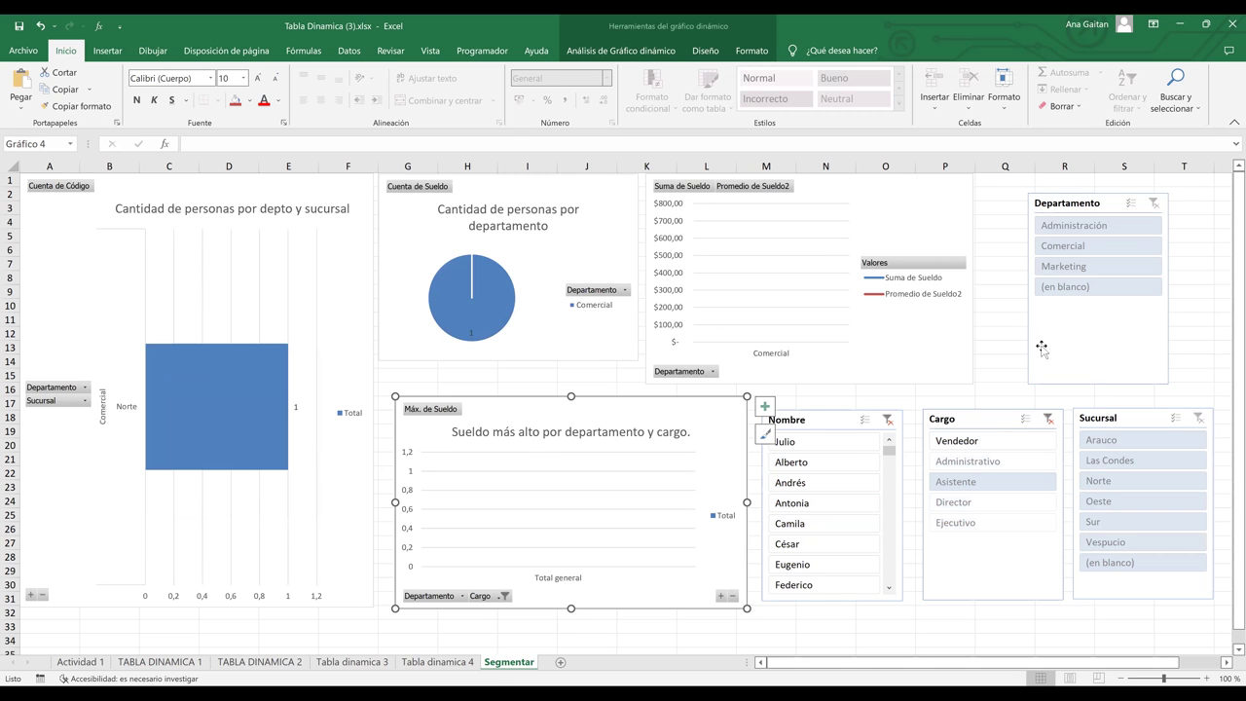
{"action": "left_click", "coordinate": [886, 420]}
- Narrow the dashboard to the Comercial department and the Las Condes branch
{"action": "left_click", "coordinate": [1072, 250]}
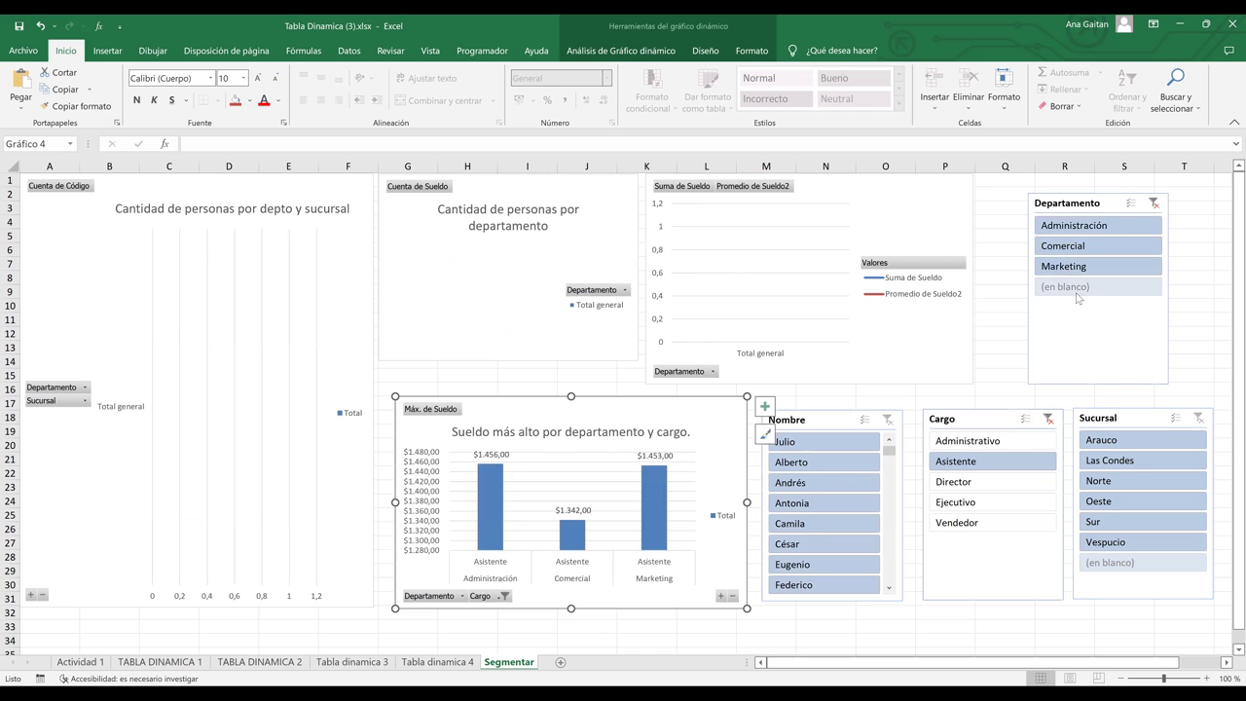
{"action": "left_click", "coordinate": [1105, 461]}
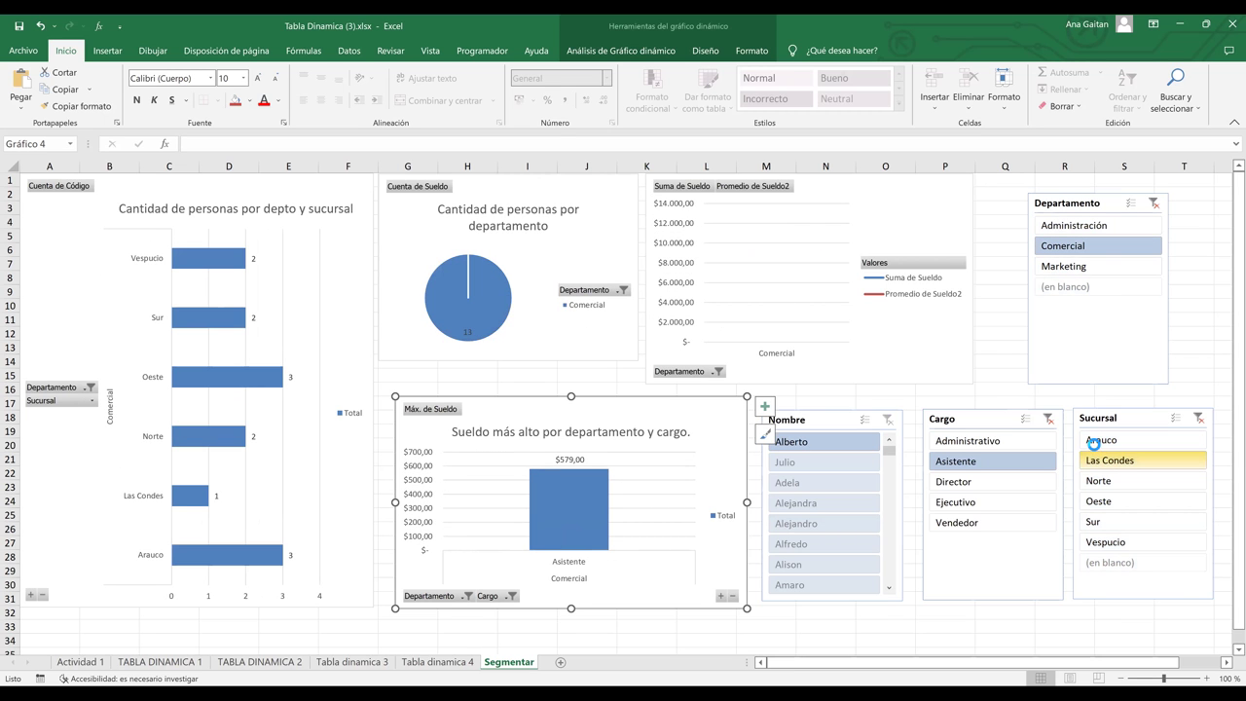
- Filter by the Arauco and Las Condes branches in turn, and clear the Cargo, Sucursal and Departamento slicer filters
{"action": "left_click", "coordinate": [1097, 440]}
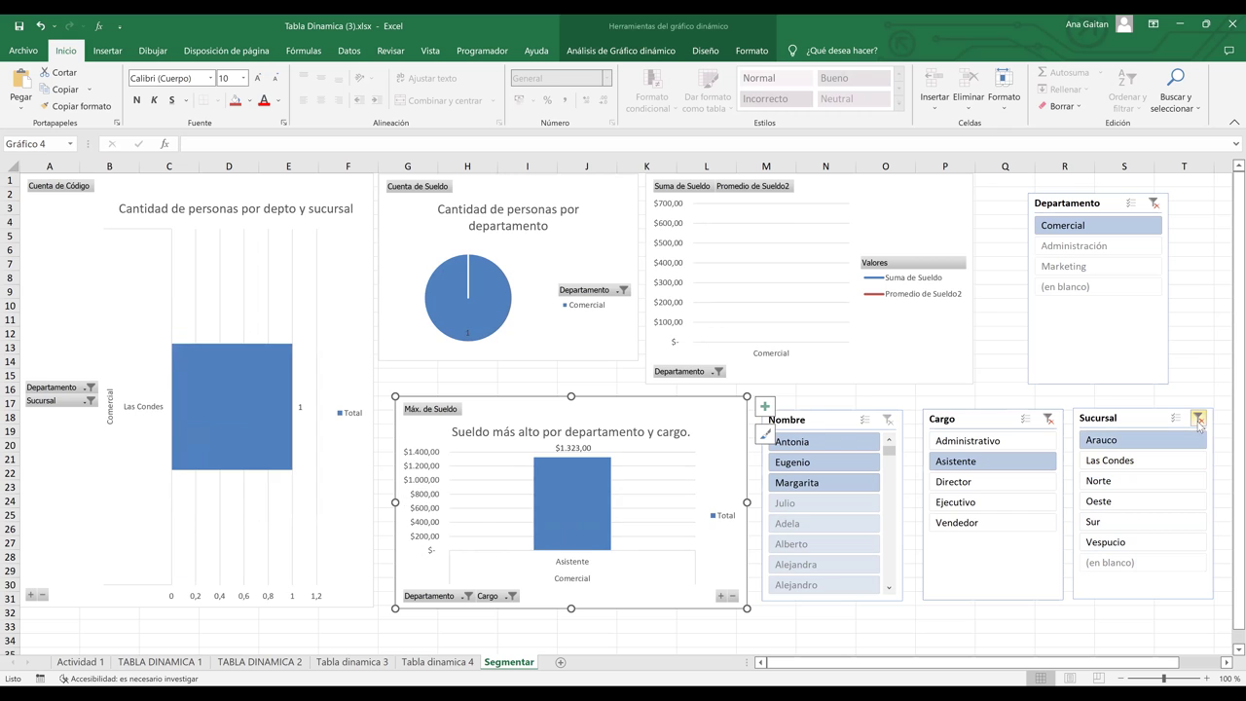
{"action": "left_click", "coordinate": [1049, 420]}
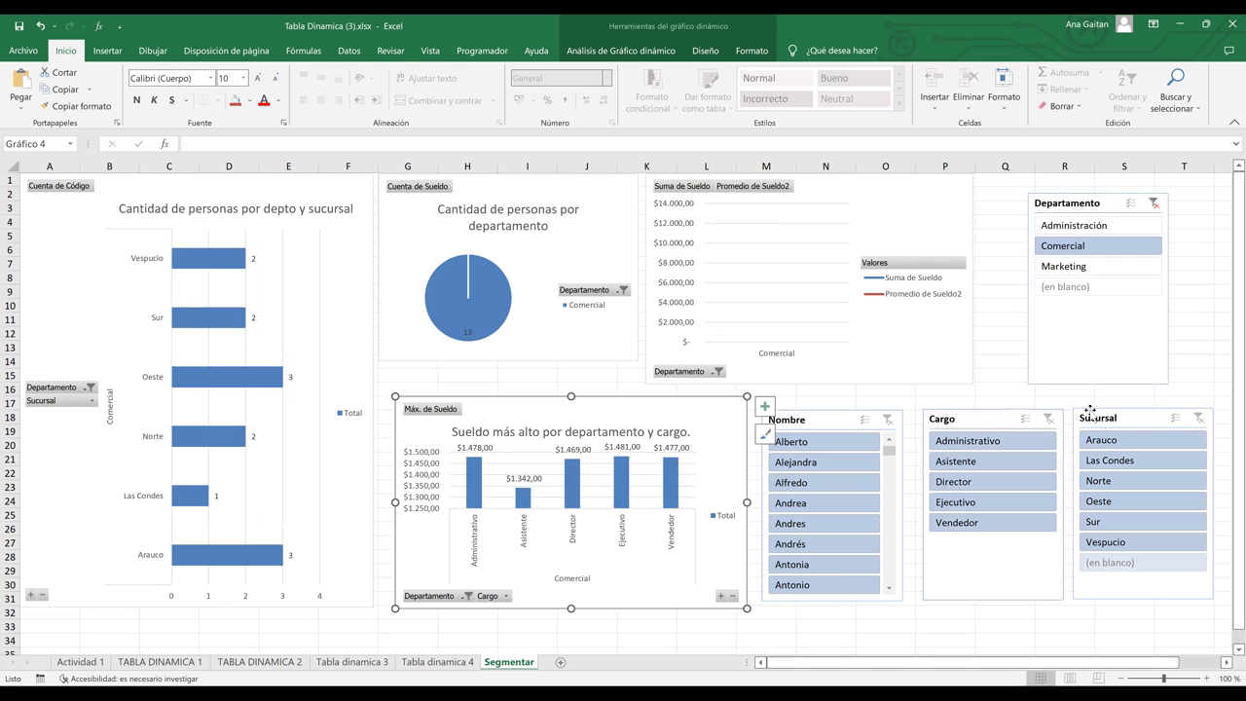
{"action": "left_click", "coordinate": [1141, 459]}
{"action": "left_click", "coordinate": [1198, 417]}
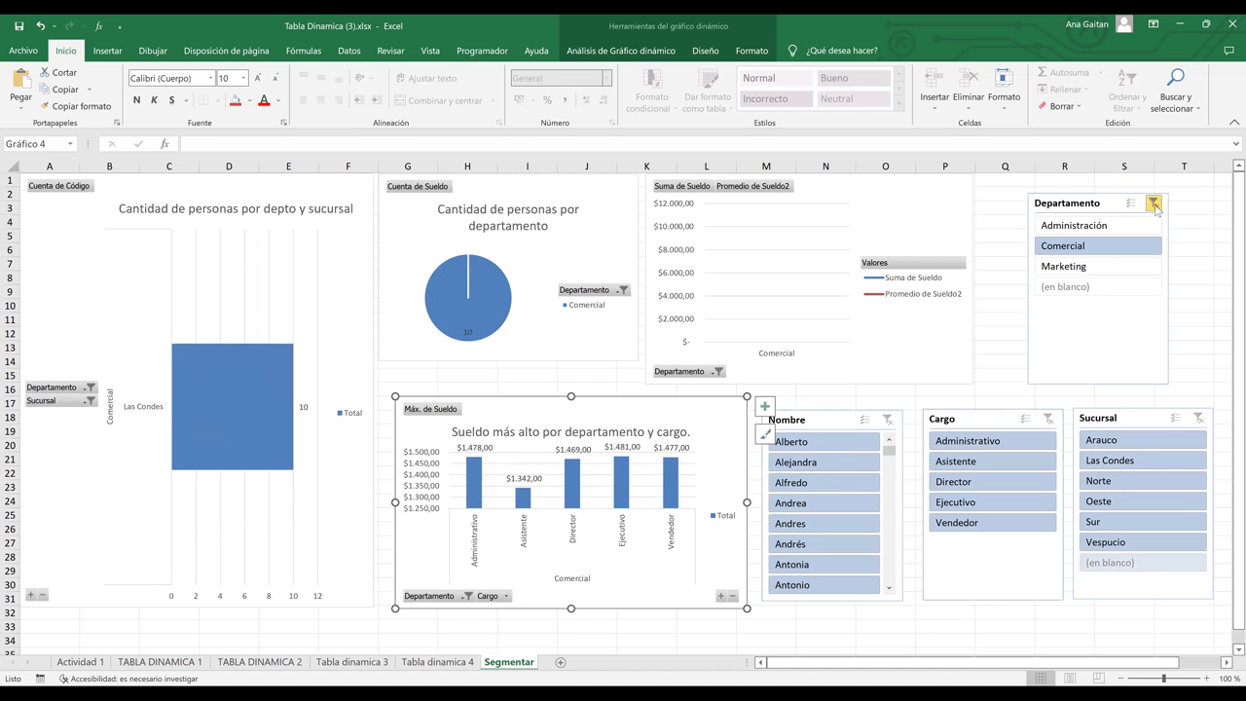
{"action": "left_click", "coordinate": [1153, 205]}
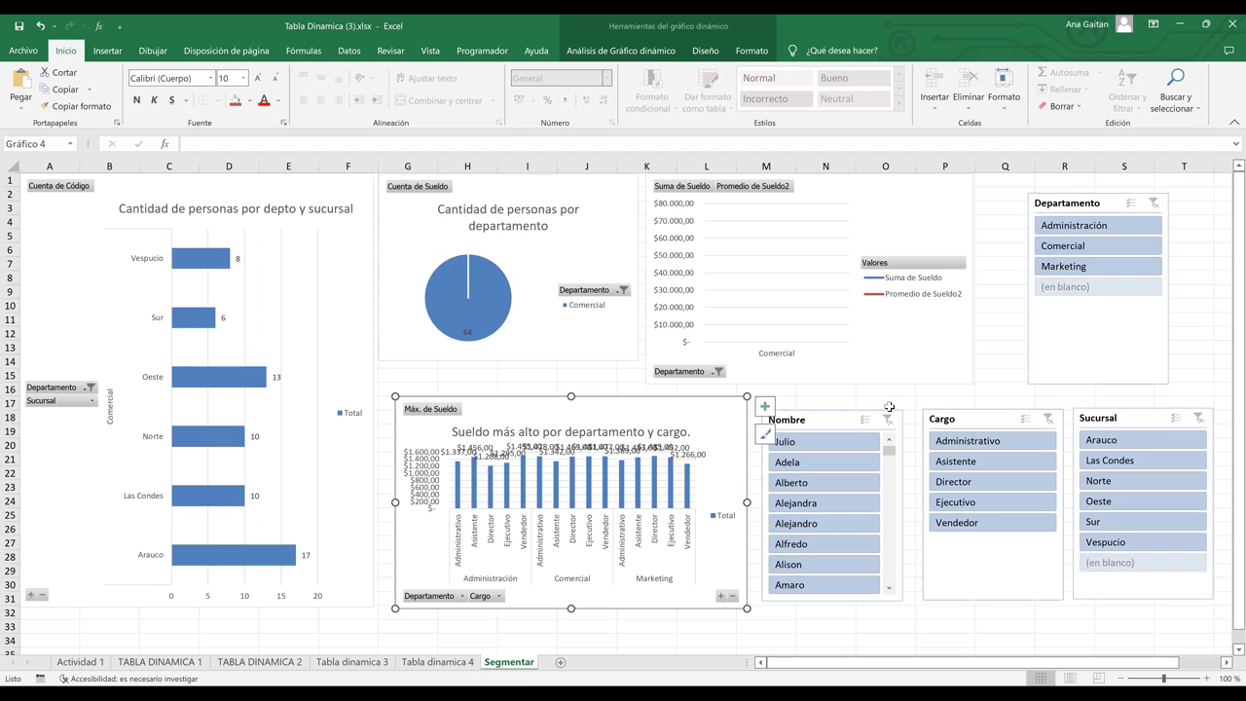
- Filter the dashboard by the Asistente position and read the Suma de Sueldo points for each department on the line chart
{"action": "left_click", "coordinate": [980, 462]}
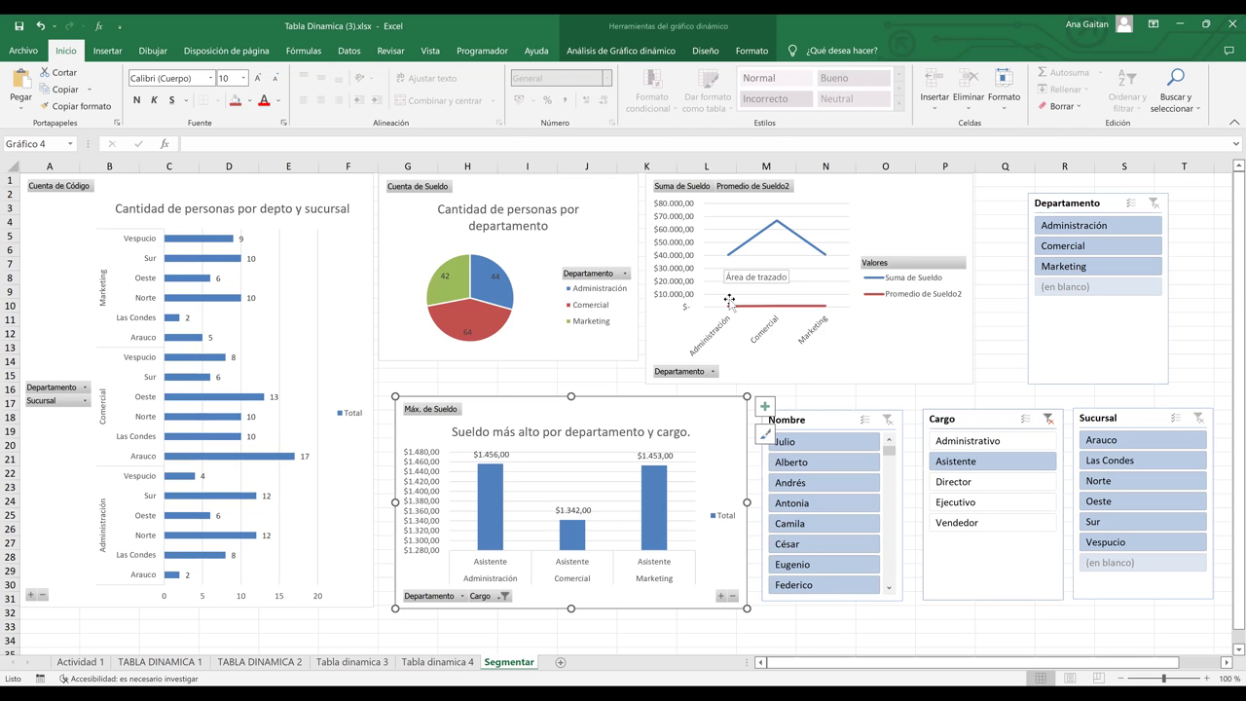
{"action": "mouse_move", "coordinate": [726, 260]}
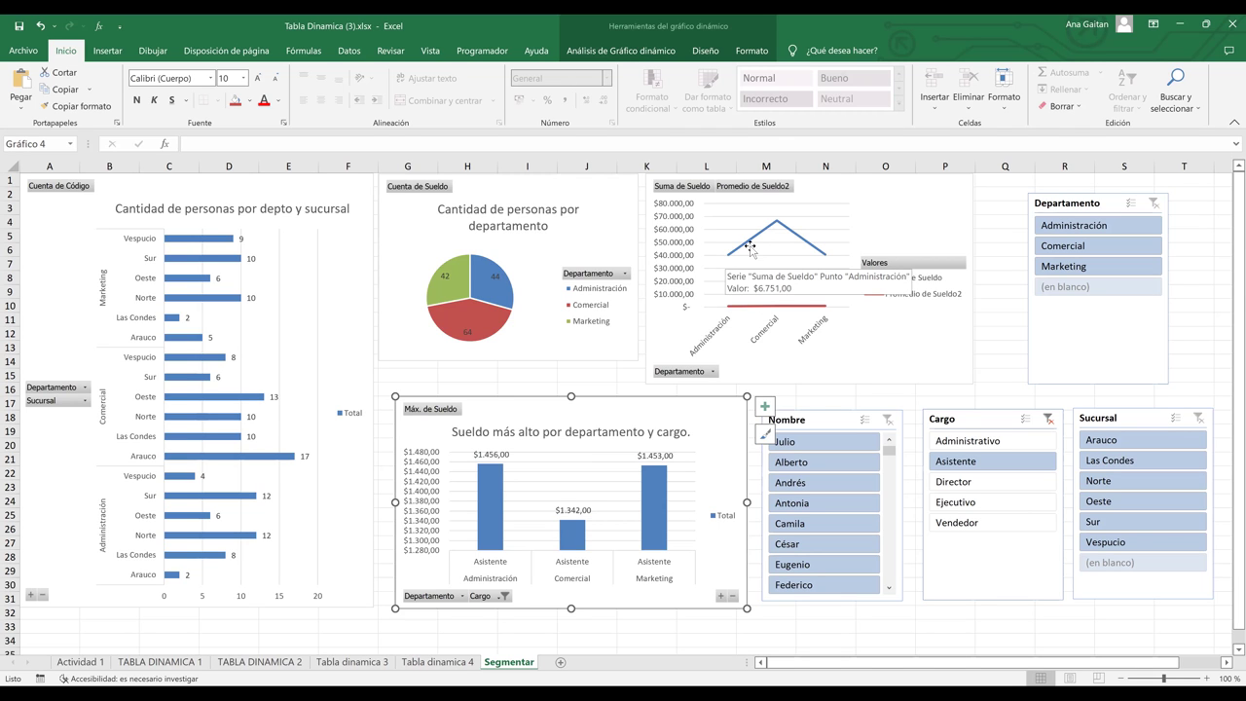
{"action": "mouse_move", "coordinate": [777, 225]}
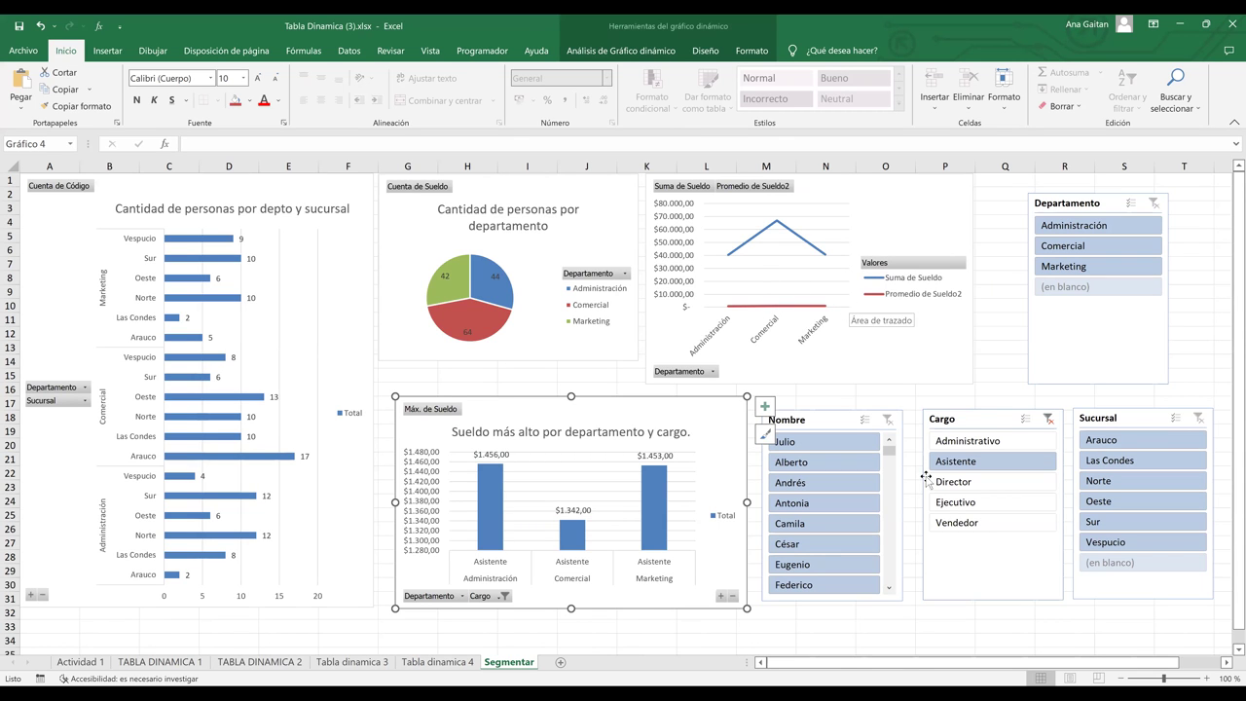
- Filter by the Ejecutivo position in the Comercial department, and switch to the Asistente position in the Sur branch
{"action": "left_click", "coordinate": [992, 502]}
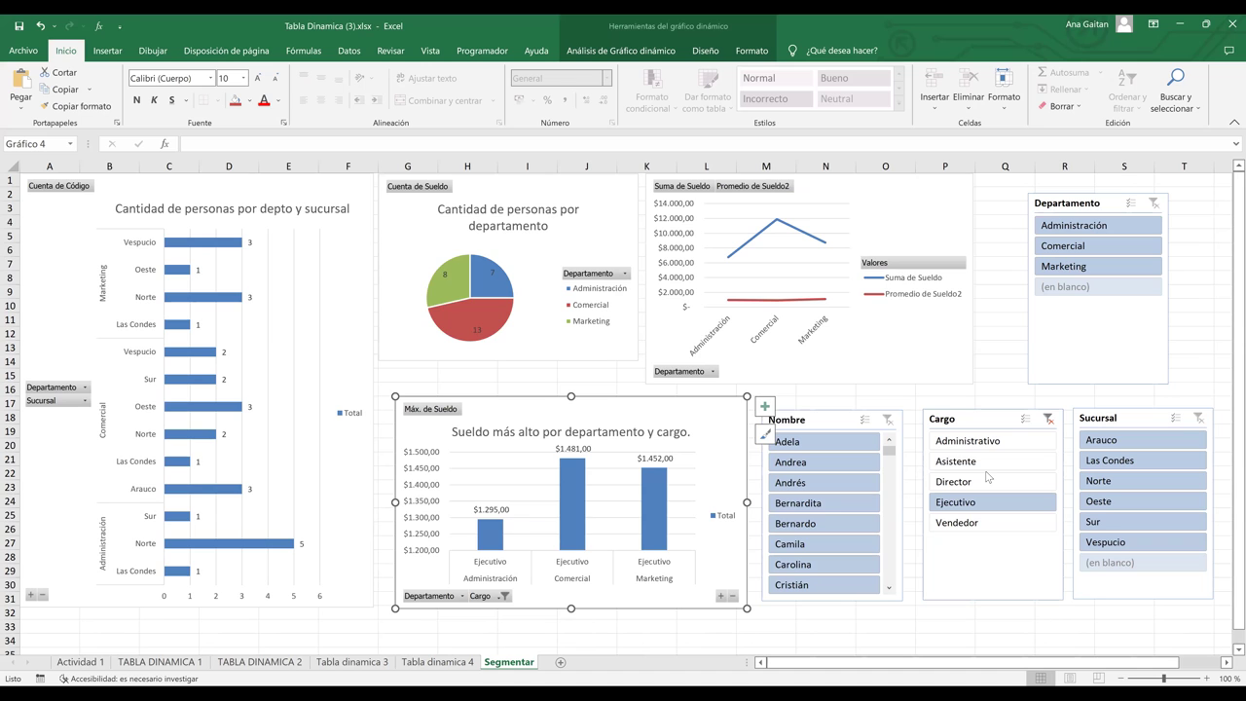
{"action": "left_click", "coordinate": [1126, 244]}
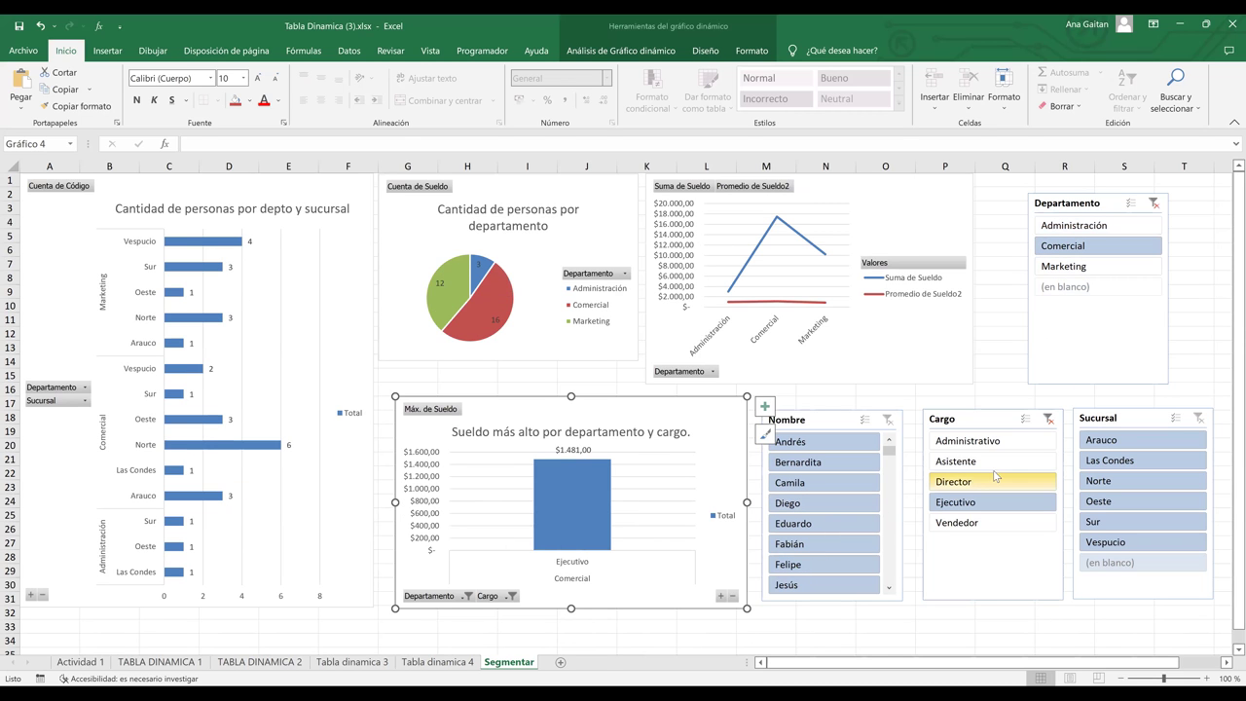
{"action": "left_click", "coordinate": [995, 468]}
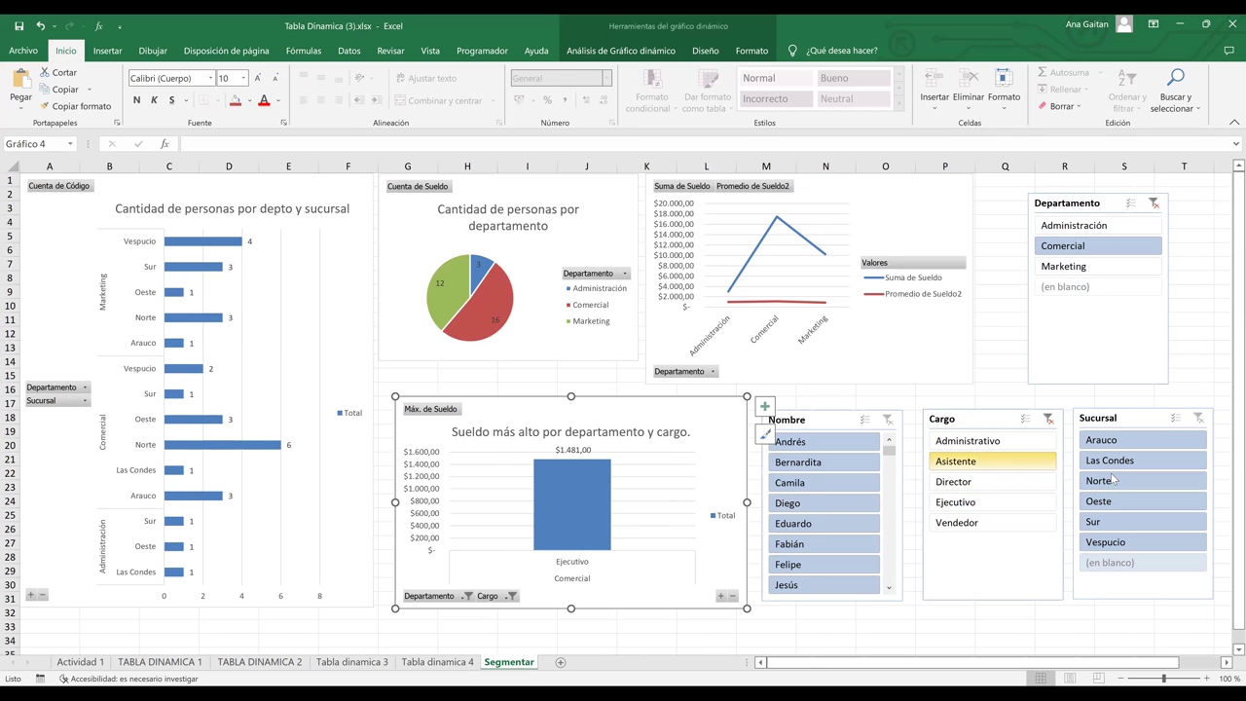
{"action": "left_click", "coordinate": [1110, 520]}
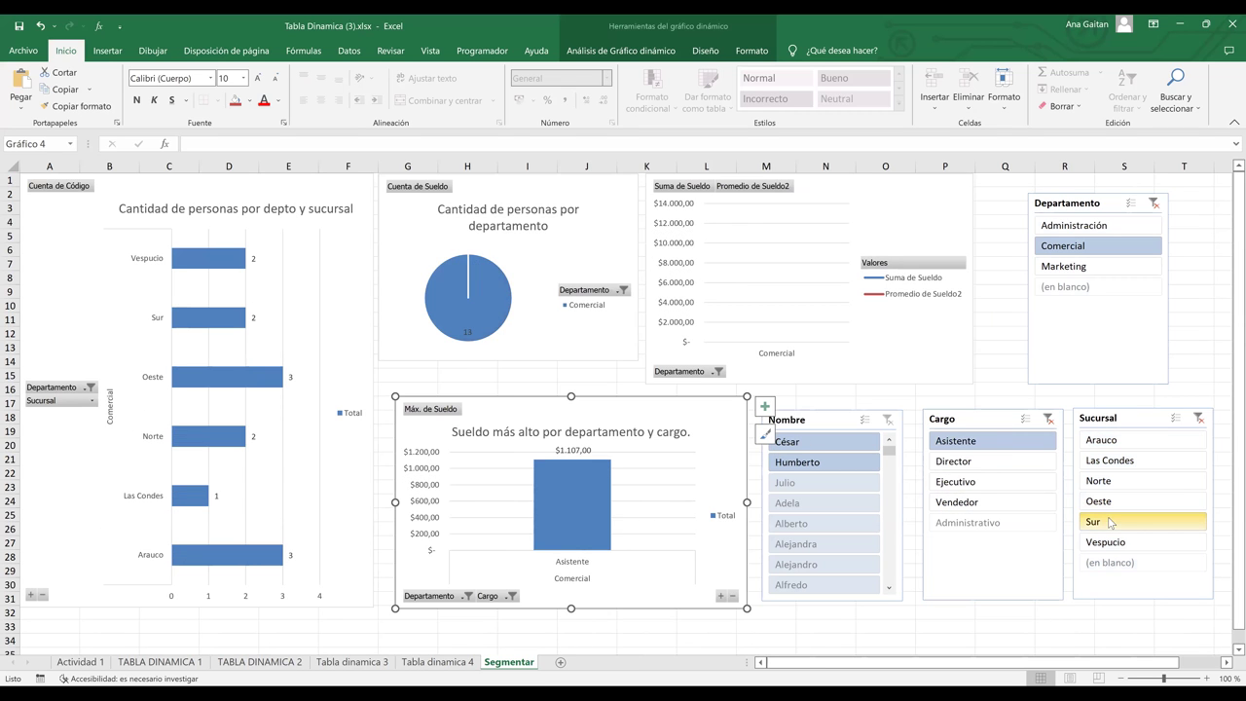
- Switch the slicers to the Vespucio branch and the Ejecutivo position, and filter by one employee's name
{"action": "left_click", "coordinate": [1105, 541]}
{"action": "left_click", "coordinate": [966, 504]}
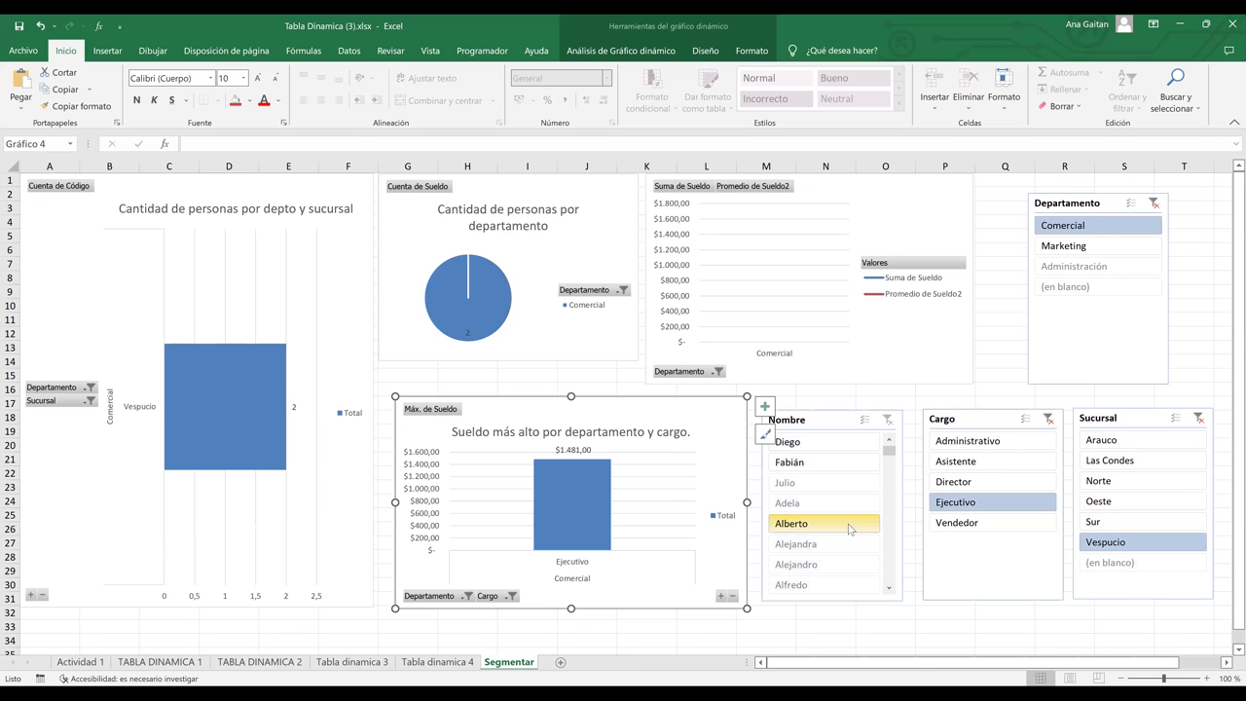
{"action": "left_click", "coordinate": [849, 526]}
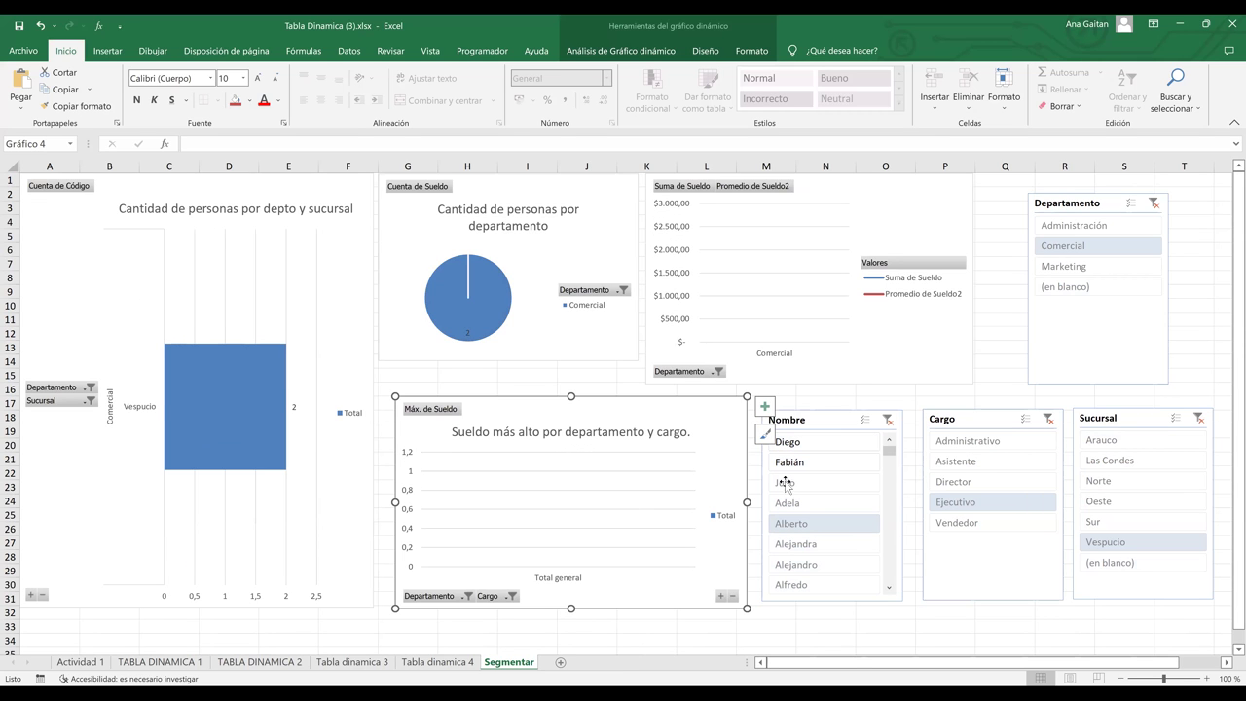
- Clear all slicer filters so every department, position, branch and name is included
{"action": "left_click", "coordinate": [1047, 420]}
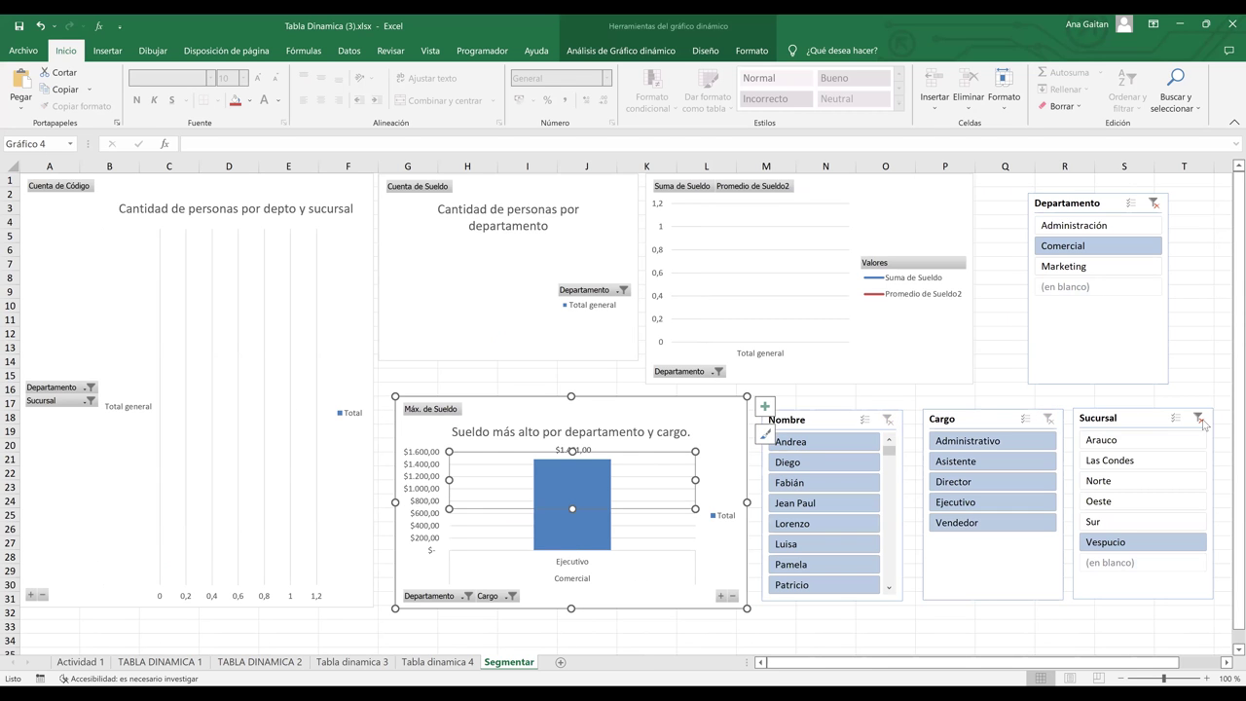
{"action": "left_click", "coordinate": [1199, 419]}
{"action": "left_click", "coordinate": [1152, 204]}
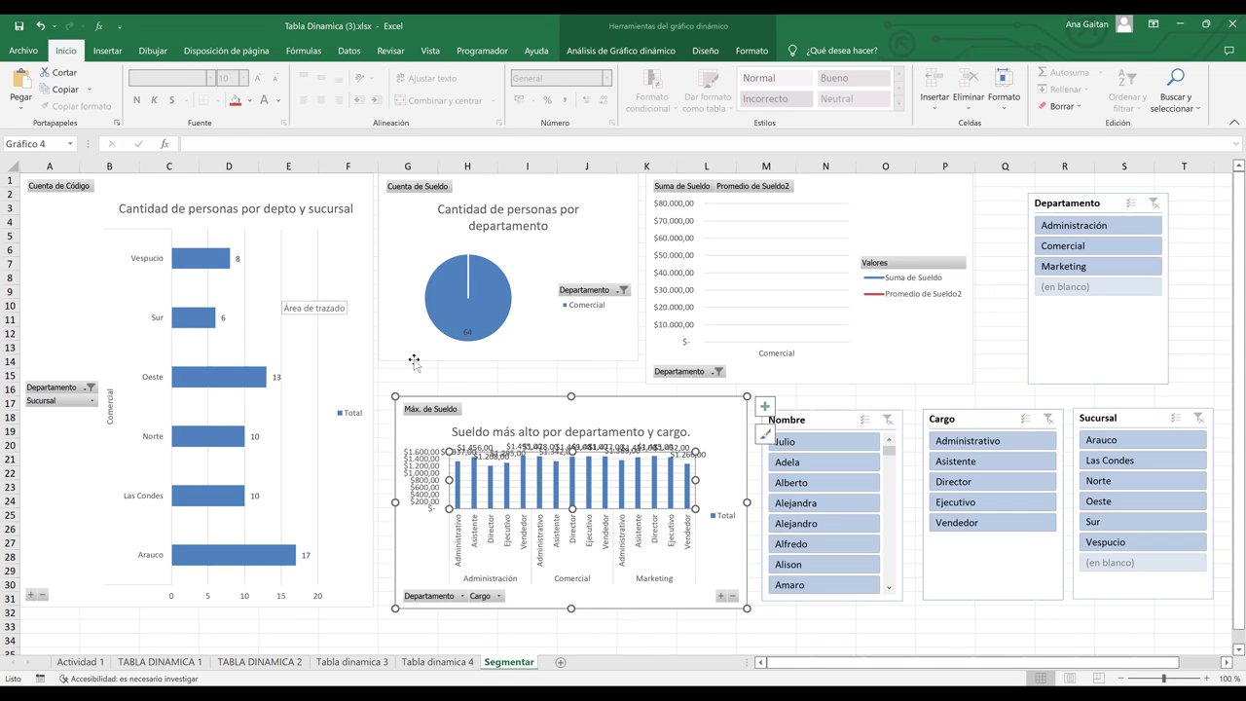
- Fill all cells of the Segmentar sheet with dark grey as the dashboard background
{"action": "left_click", "coordinate": [10, 167]}
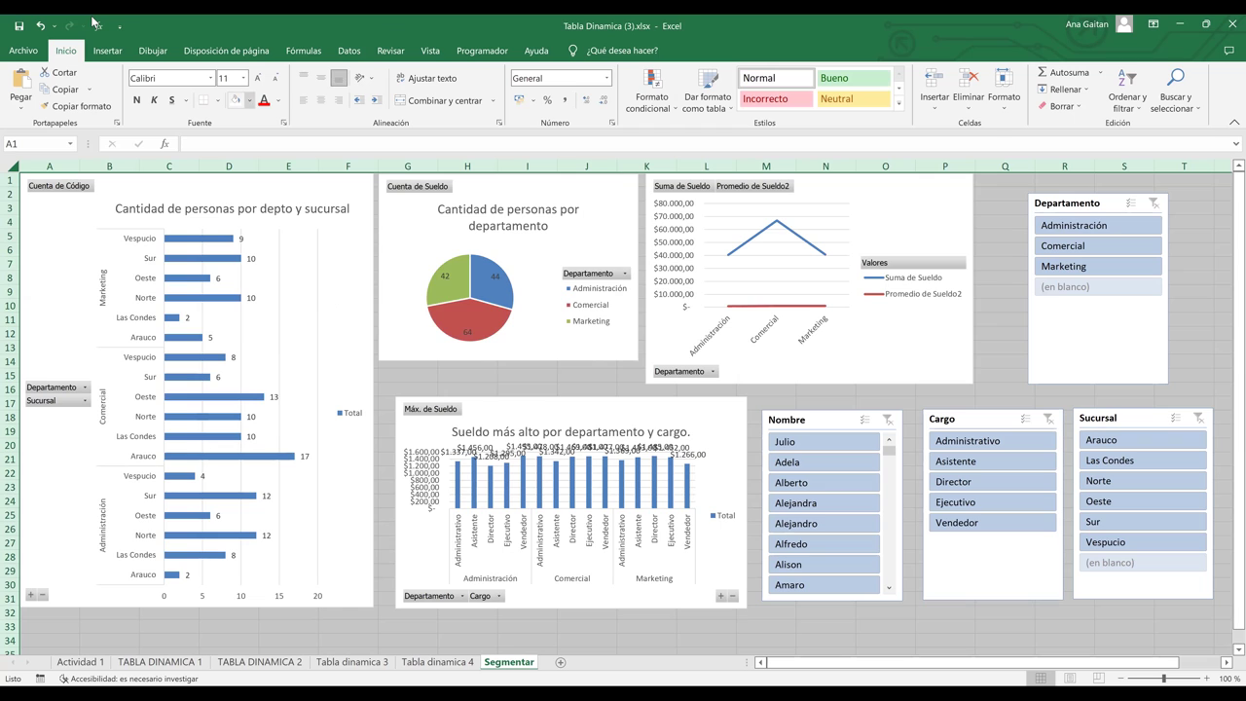
{"action": "left_click", "coordinate": [249, 100]}
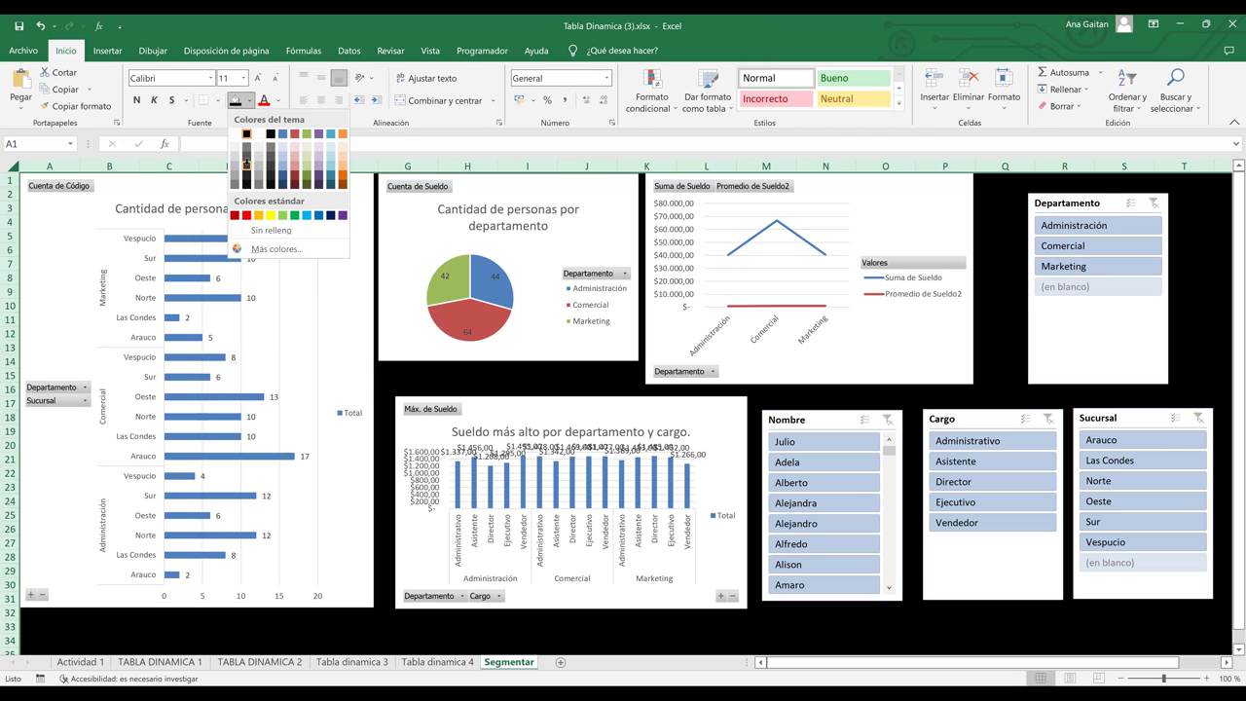
{"action": "left_click", "coordinate": [246, 162]}
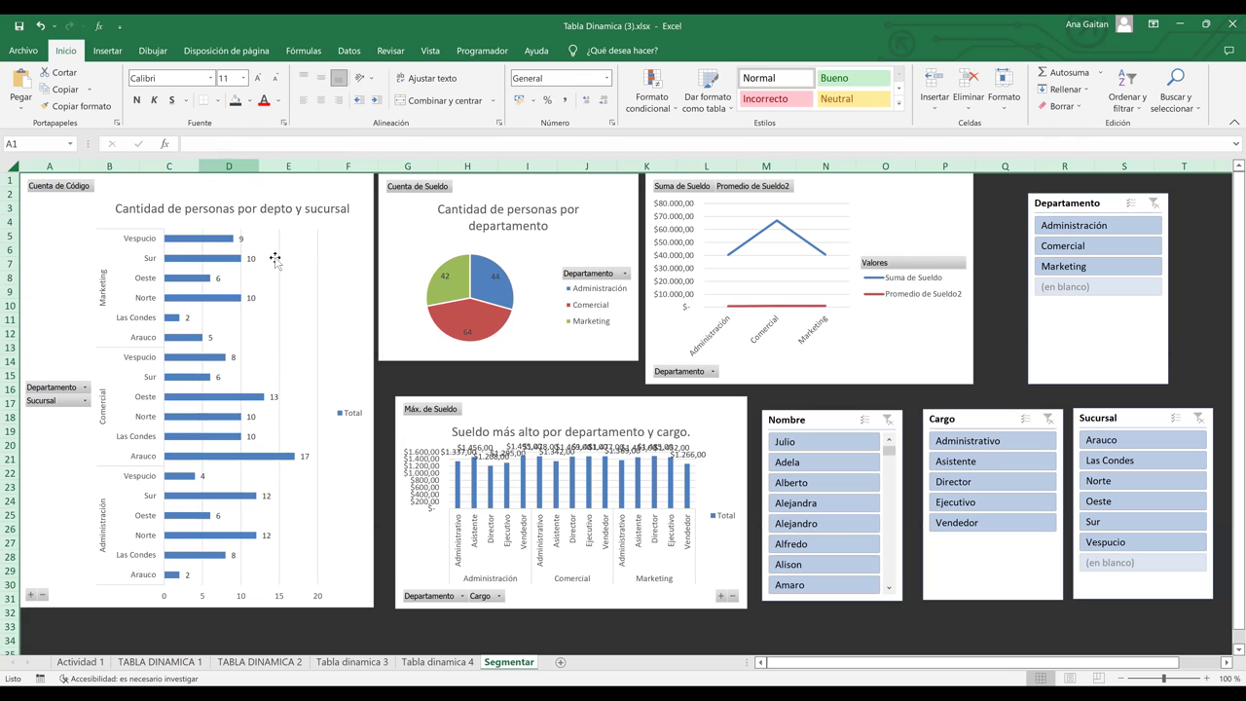
{"action": "left_click", "coordinate": [400, 374]}
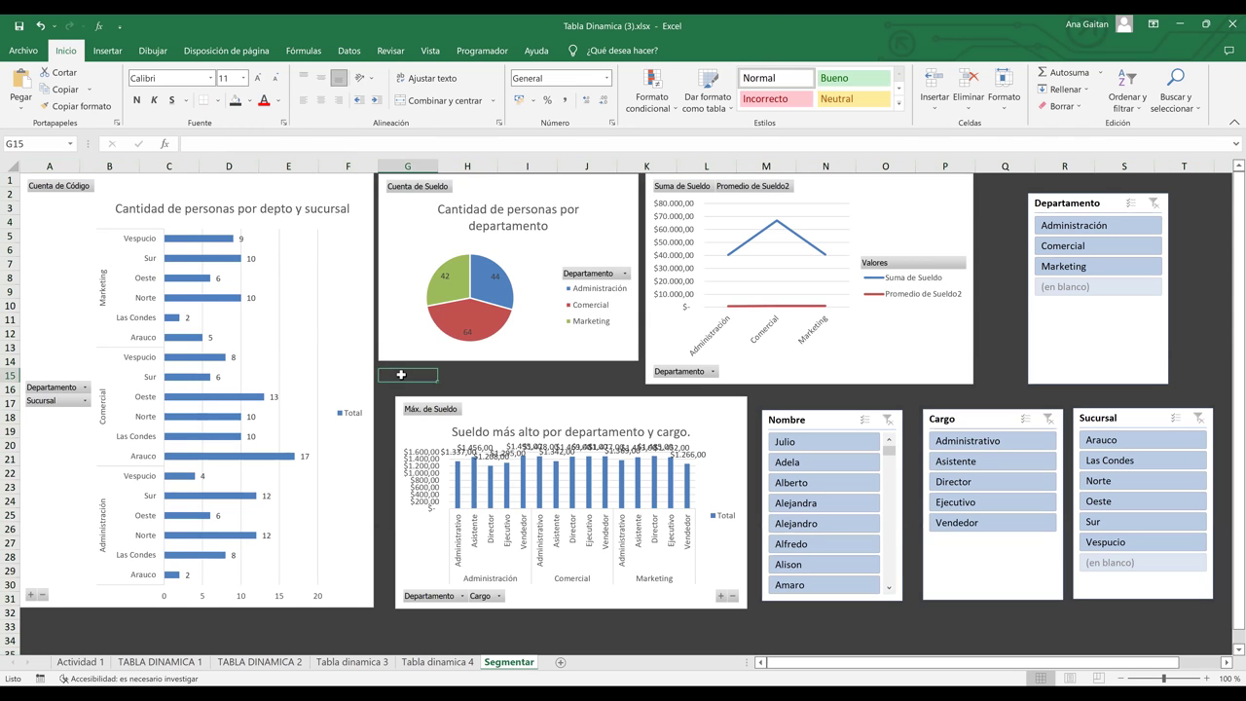
- Change the colours of the bar chart of people by department and branch to the multicolour palette starting with orange
{"action": "left_click", "coordinate": [337, 293]}
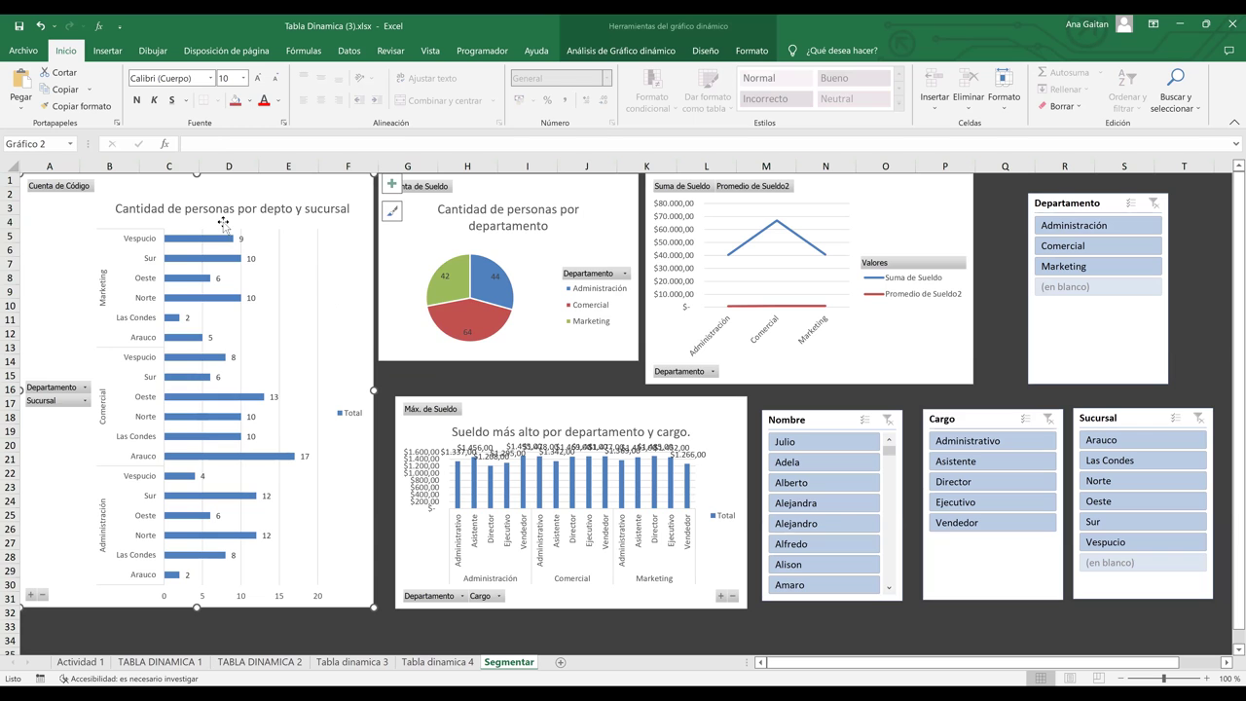
{"action": "left_click", "coordinate": [704, 52]}
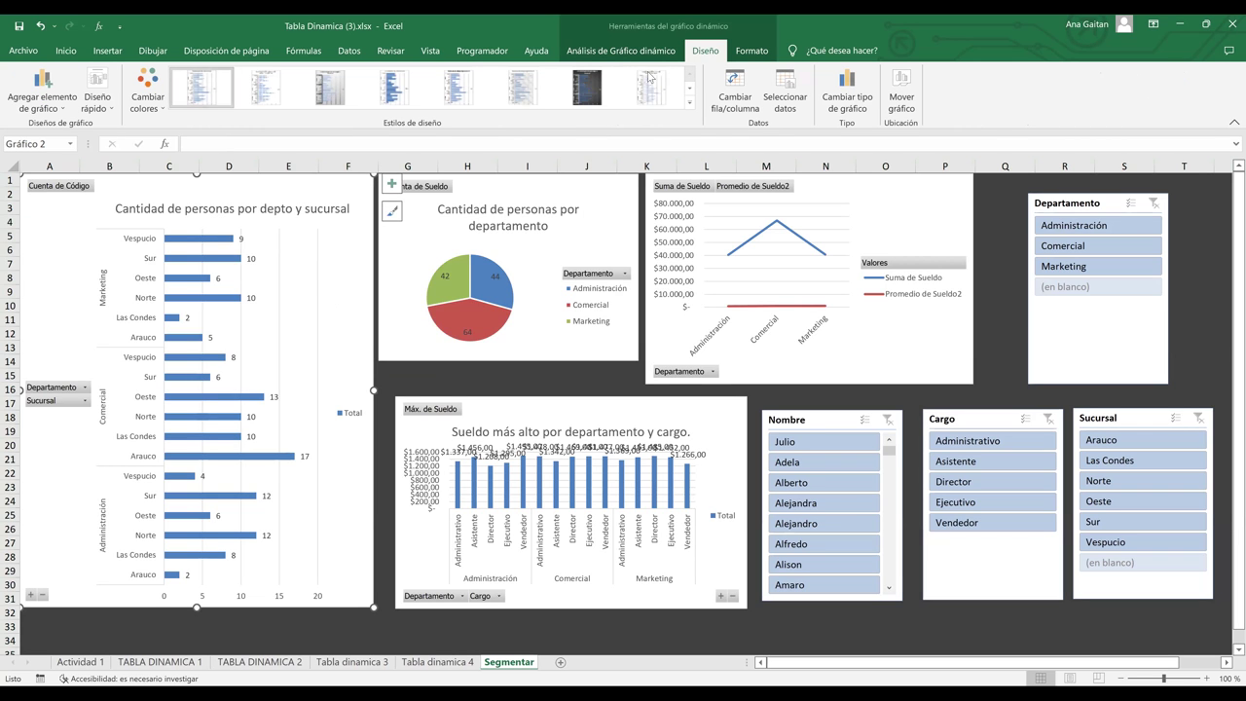
{"action": "left_click", "coordinate": [689, 101]}
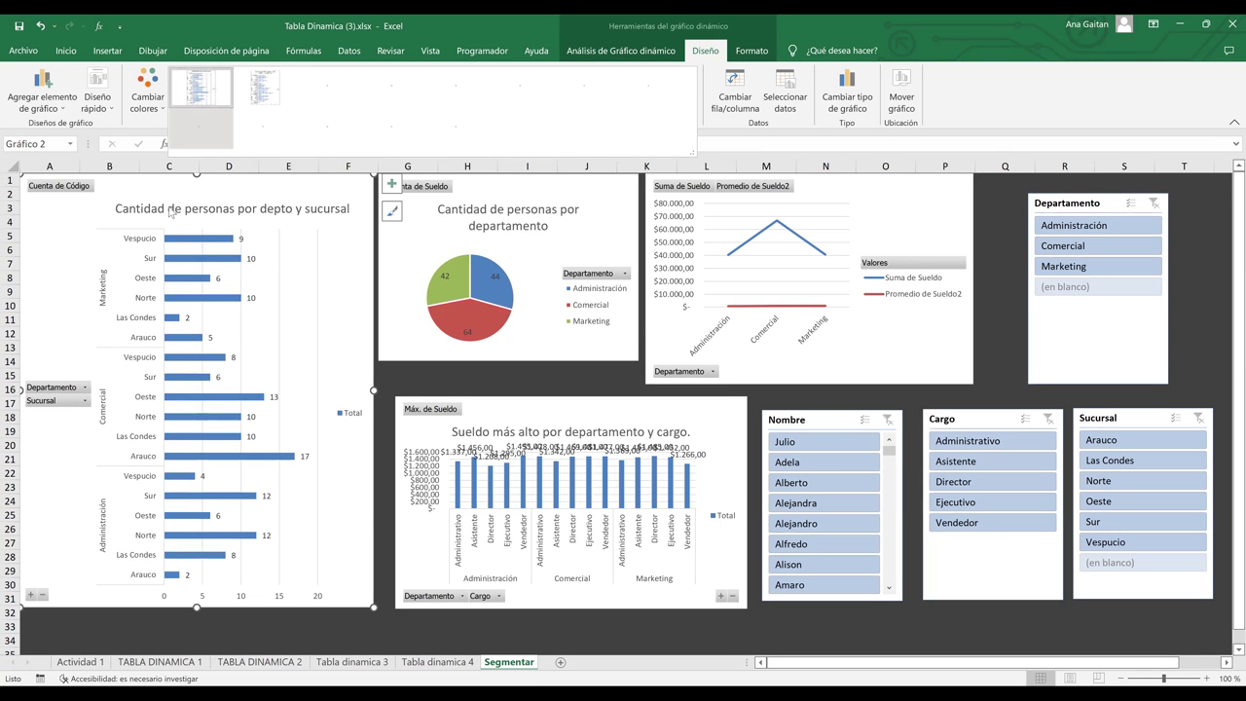
{"action": "left_click", "coordinate": [148, 97]}
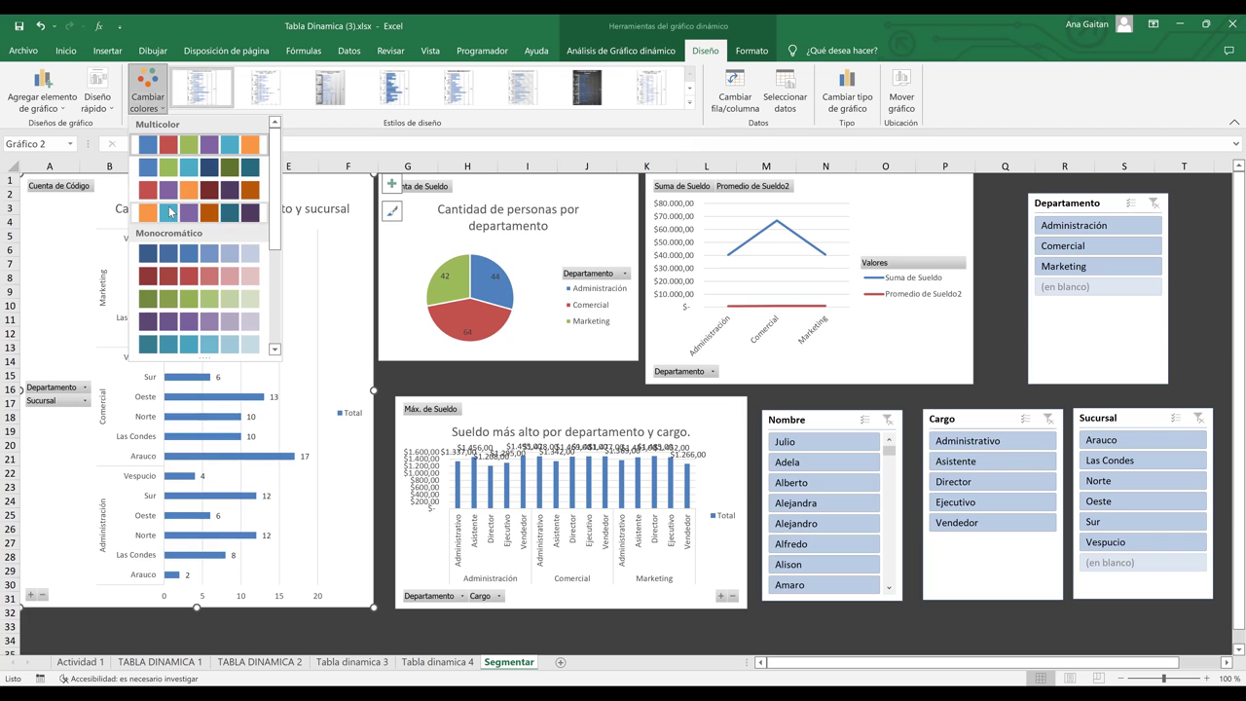
{"action": "left_click", "coordinate": [642, 46]}
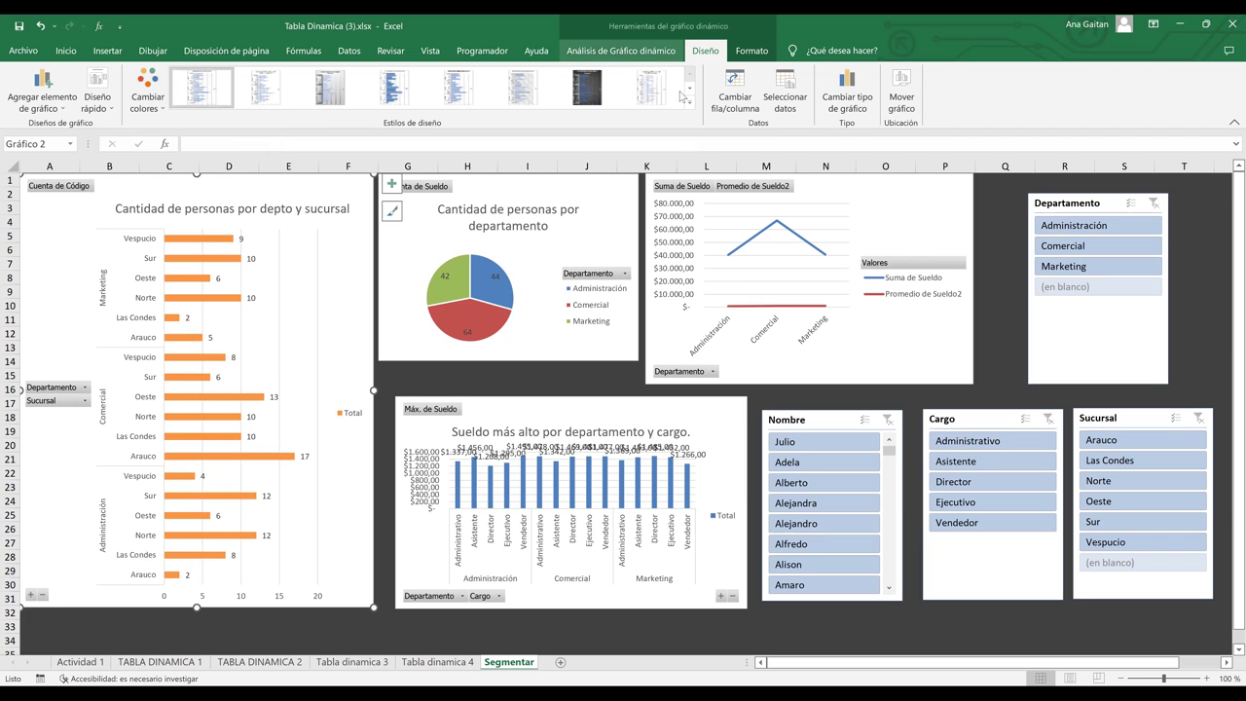
- Fill the bar chart's area with the background's dark grey and set all its text to white
{"action": "left_click", "coordinate": [750, 51]}
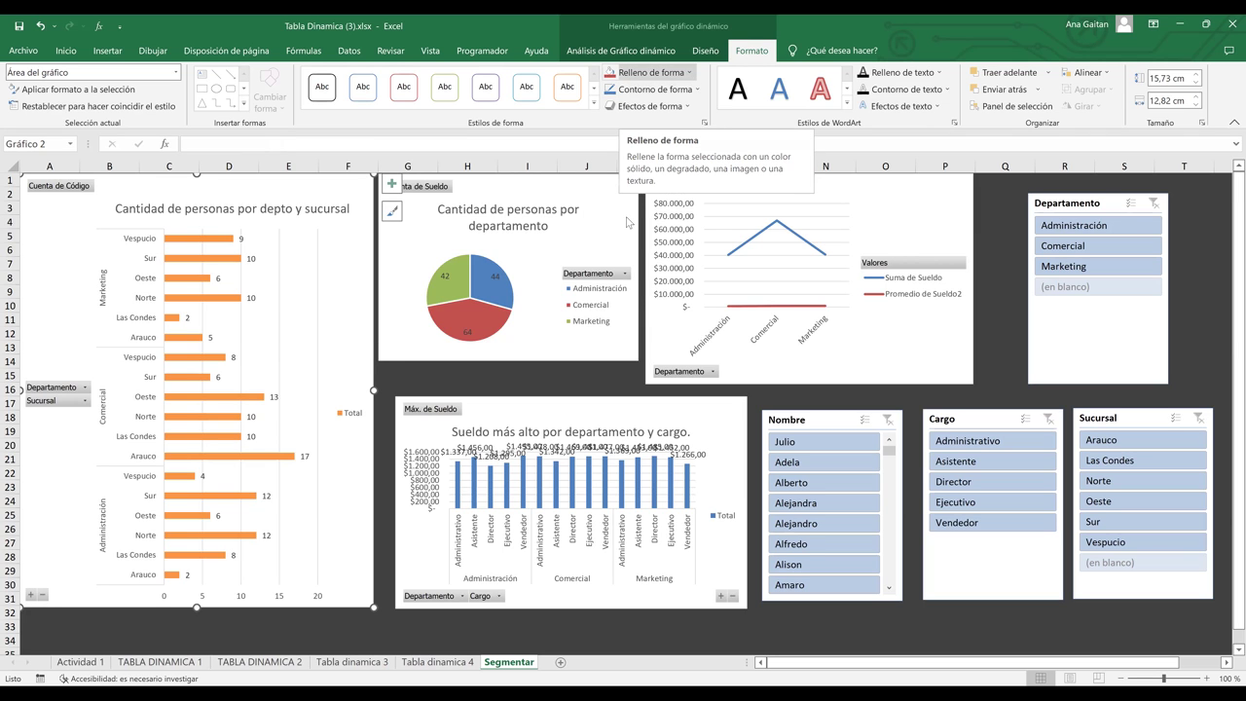
{"action": "left_click", "coordinate": [650, 72]}
{"action": "left_click", "coordinate": [628, 219]}
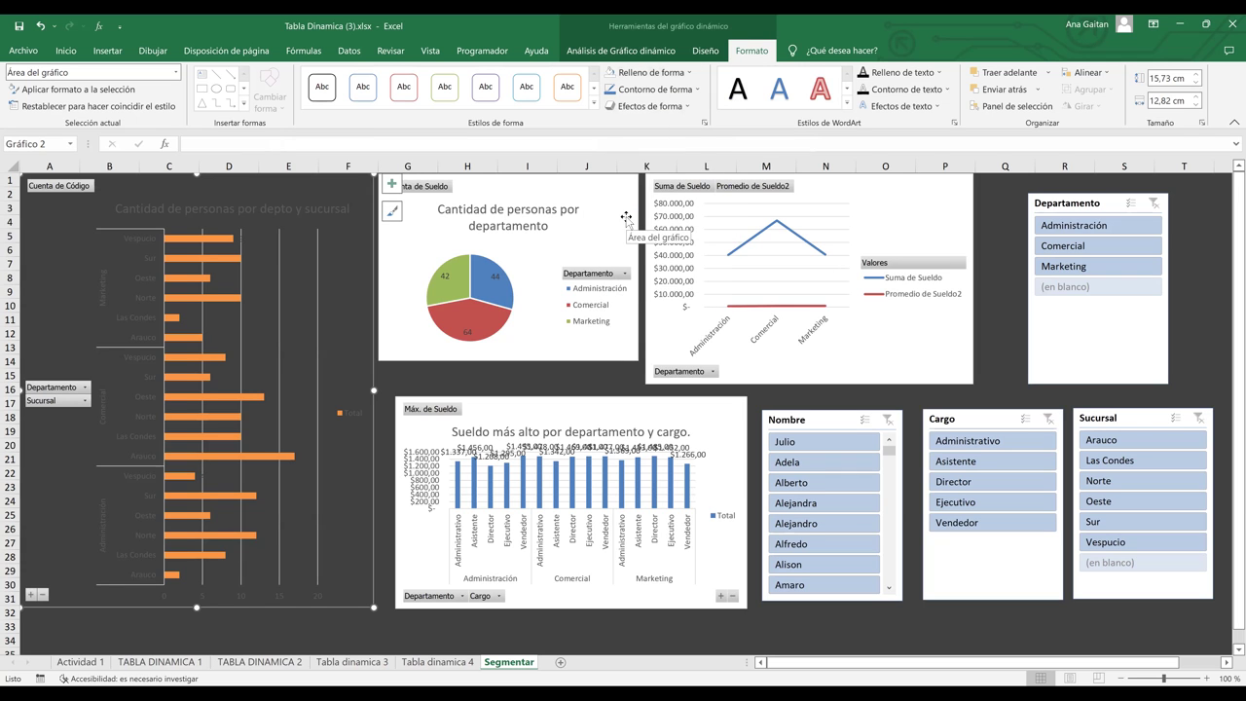
{"action": "left_click", "coordinate": [72, 54]}
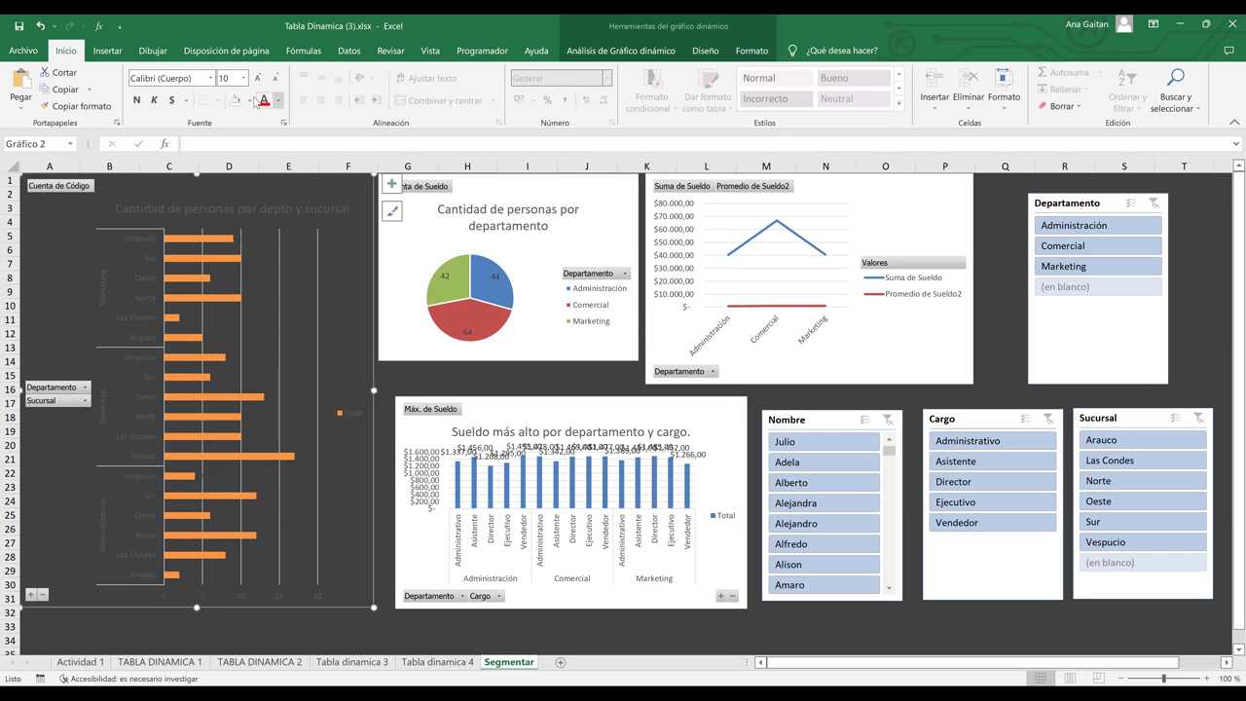
{"action": "left_click", "coordinate": [278, 101]}
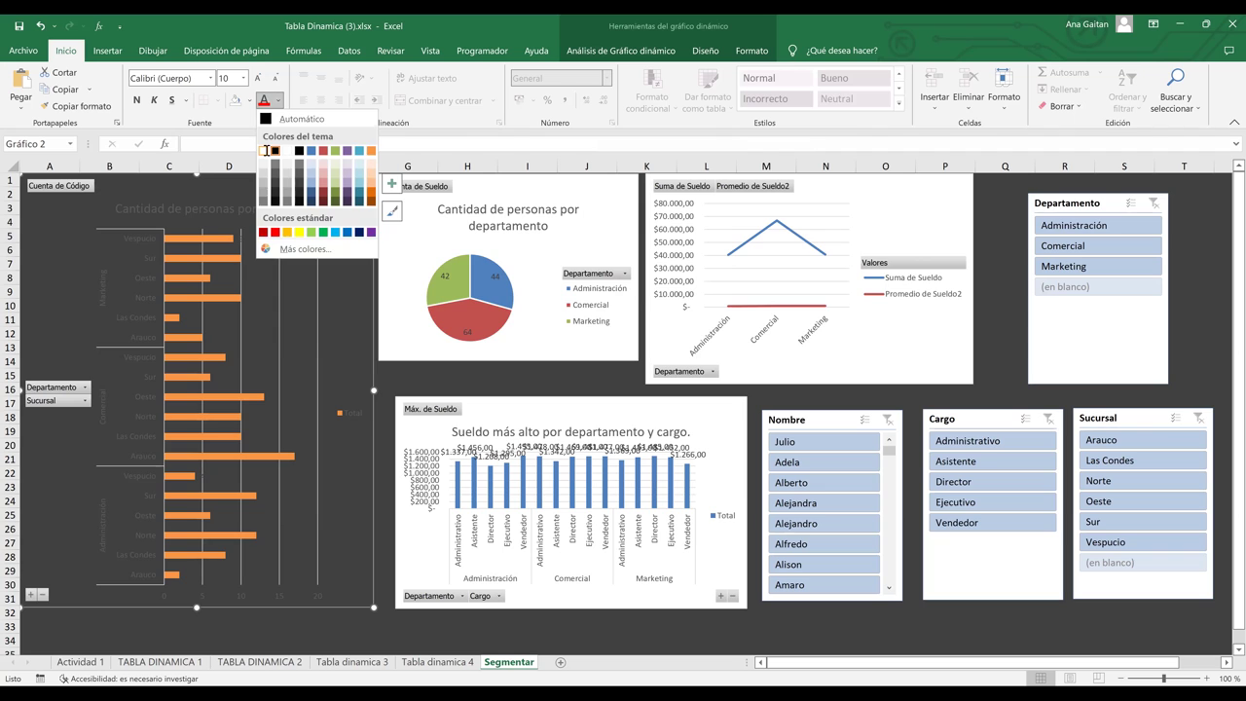
{"action": "left_click", "coordinate": [267, 151]}
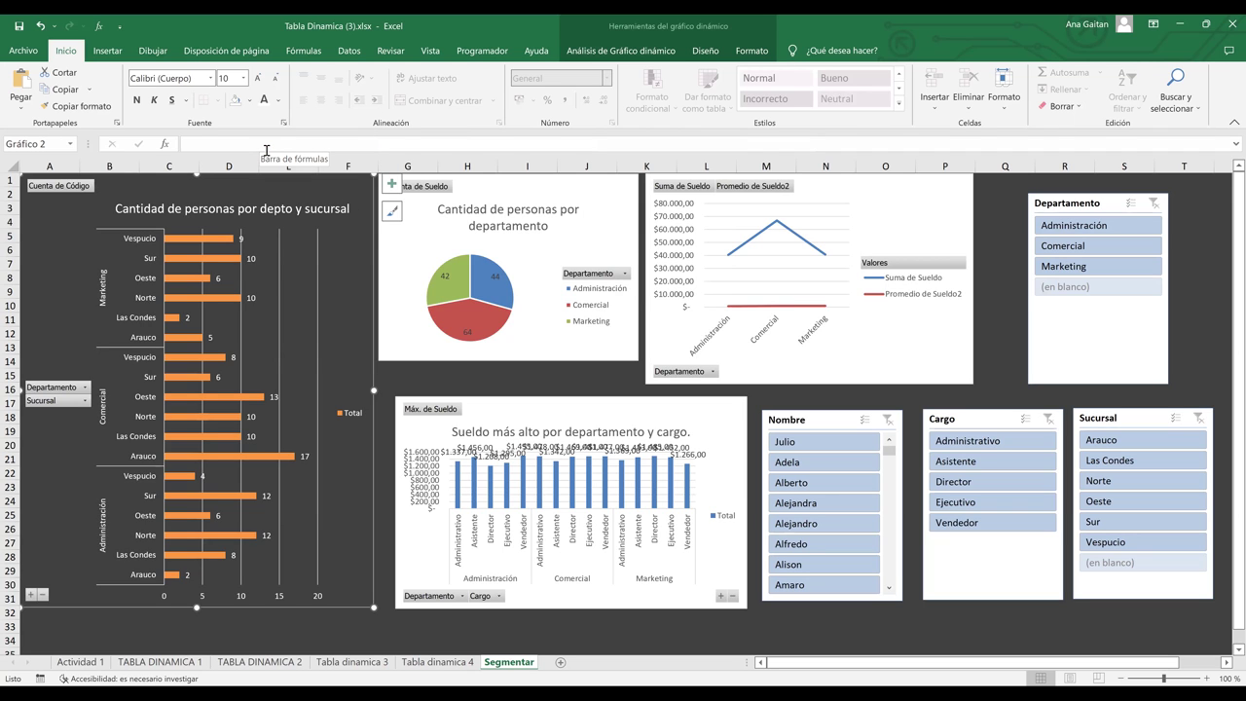
- Hide all field buttons on the bar chart and delete its vertical gridlines
{"action": "right_click", "coordinate": [360, 196]}
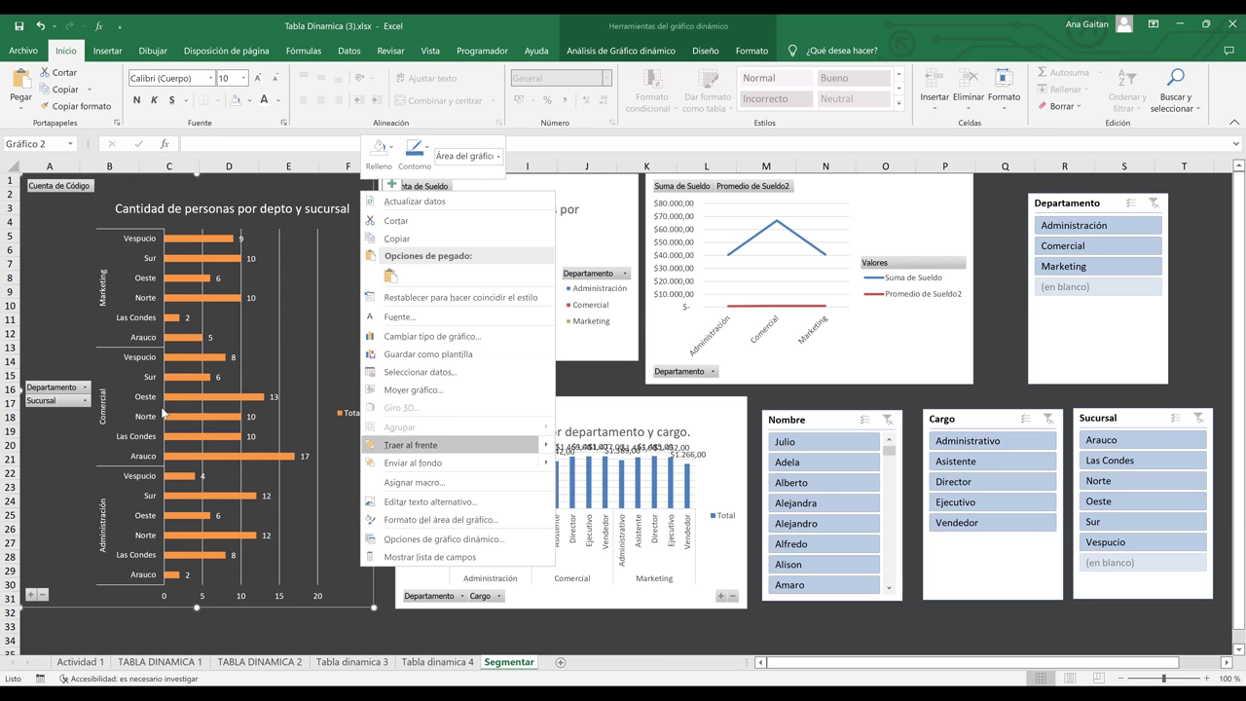
{"action": "right_click", "coordinate": [63, 186]}
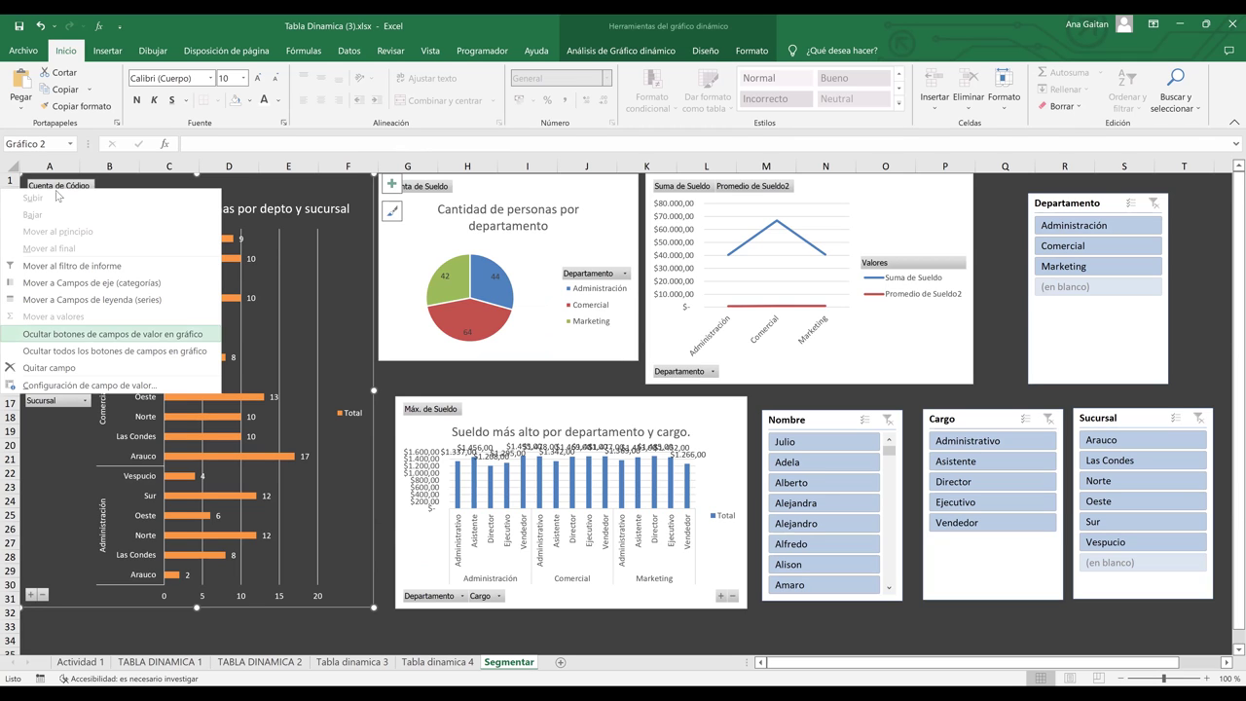
{"action": "left_click", "coordinate": [81, 351]}
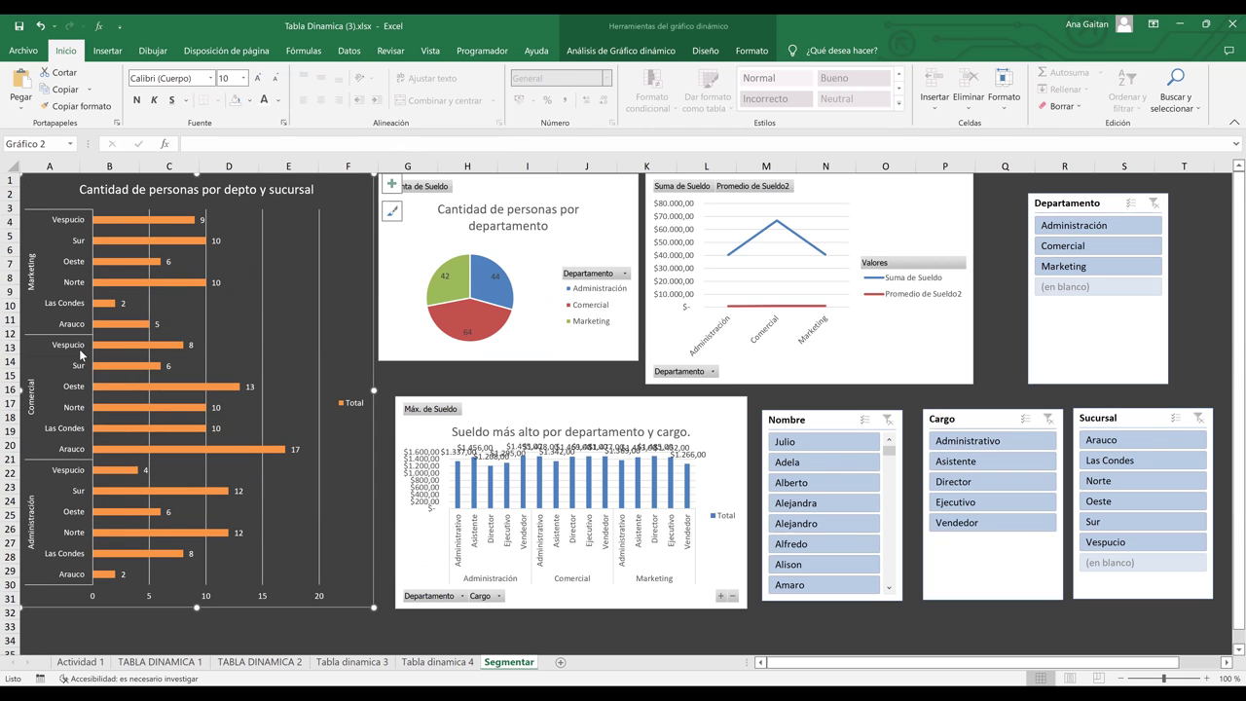
{"action": "left_click", "coordinate": [319, 321]}
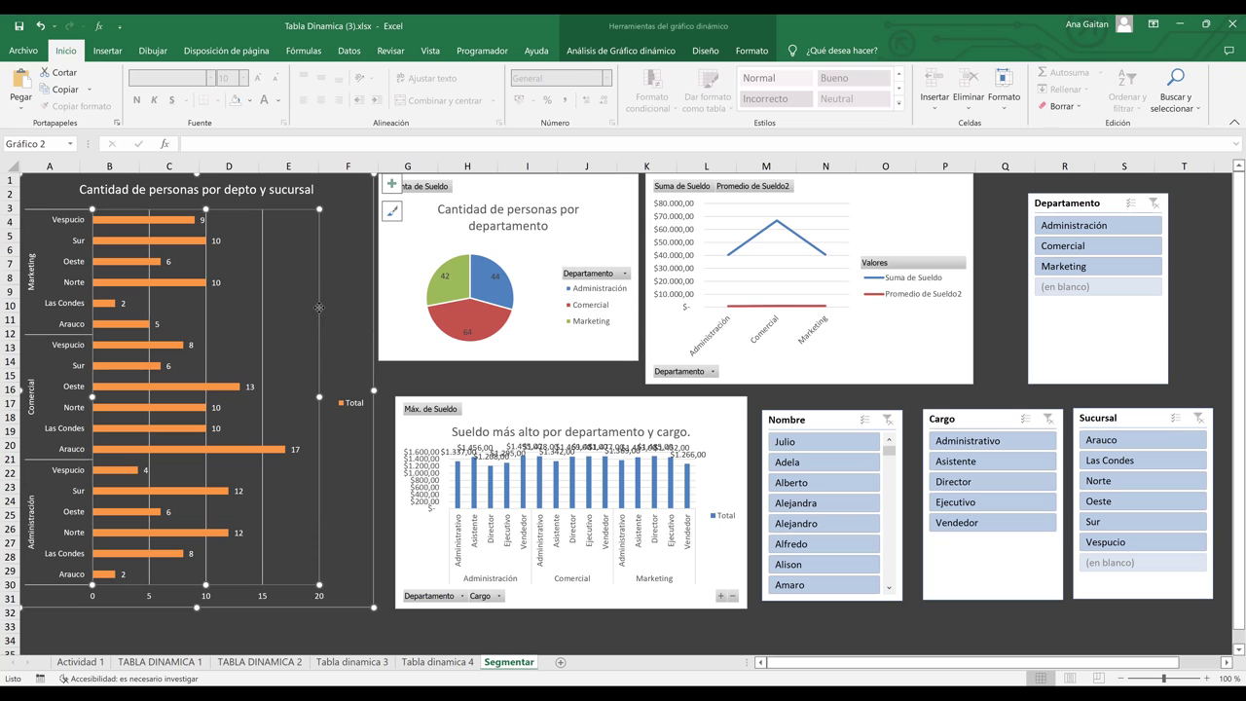
{"action": "left_click", "coordinate": [261, 314]}
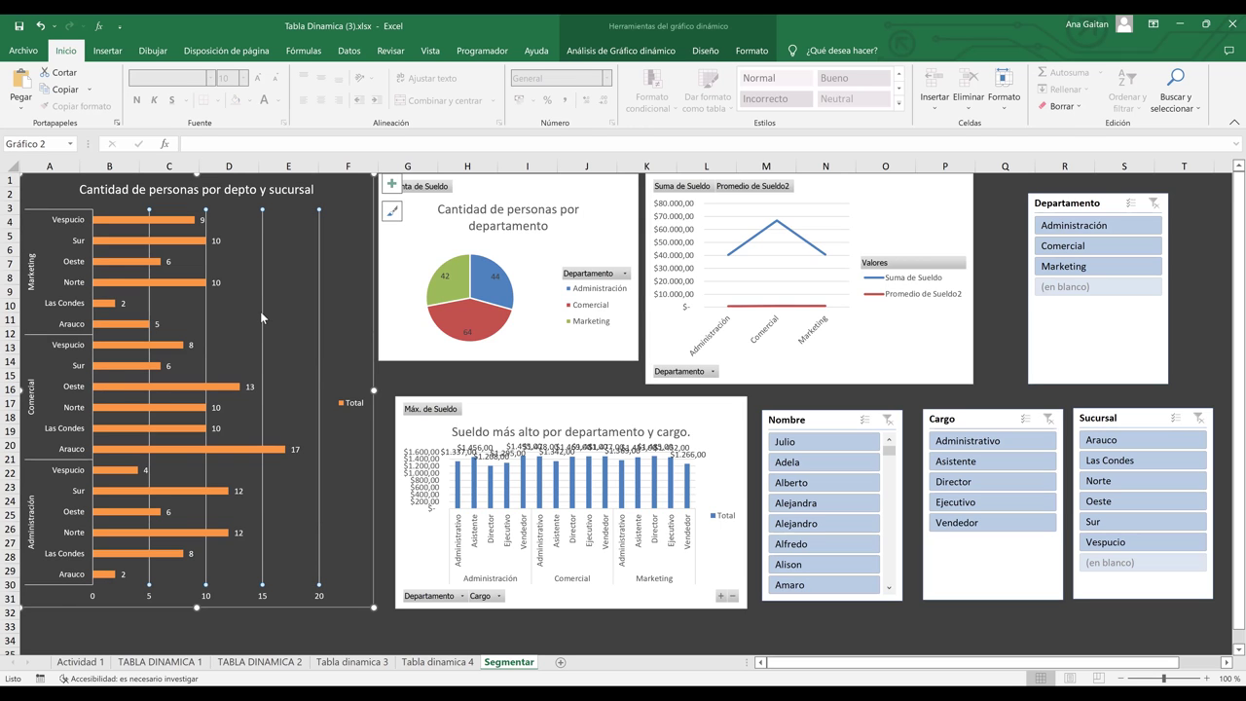
{"action": "key", "text": "Escape"}
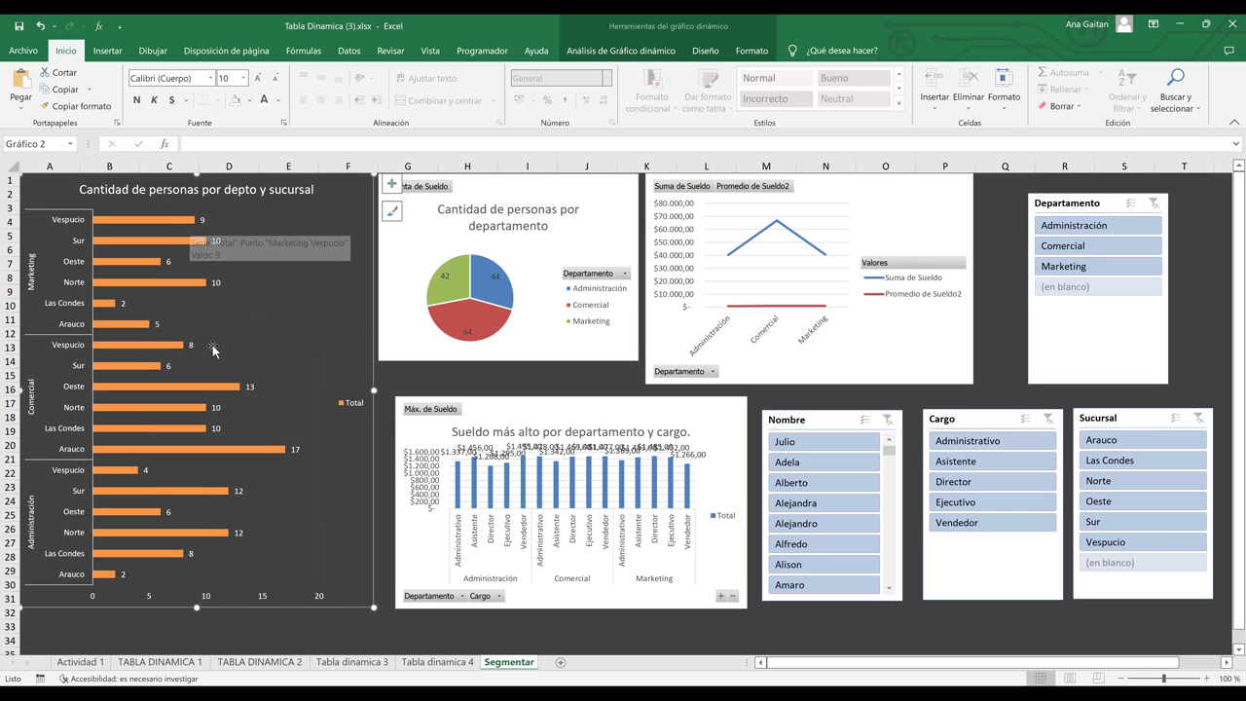
- Delete the horizontal value axis and the Total legend from the bar chart of people by department and branch
{"action": "left_click", "coordinate": [265, 600]}
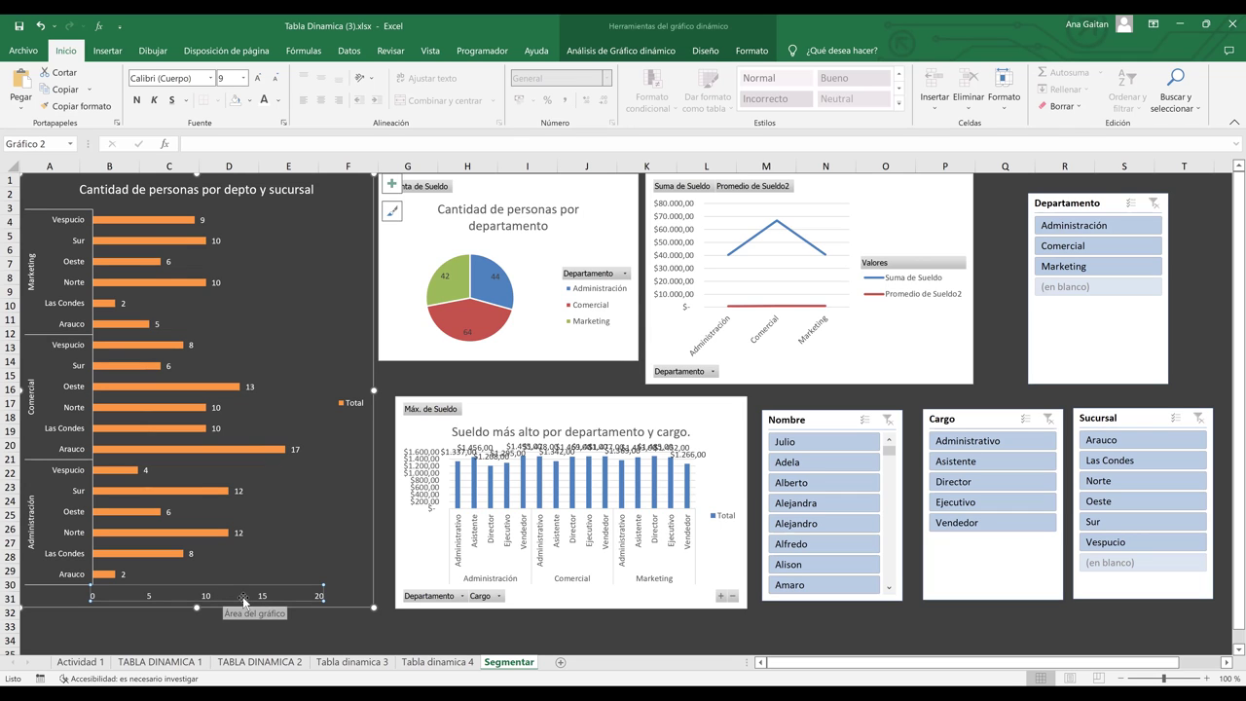
{"action": "key", "text": "Delete"}
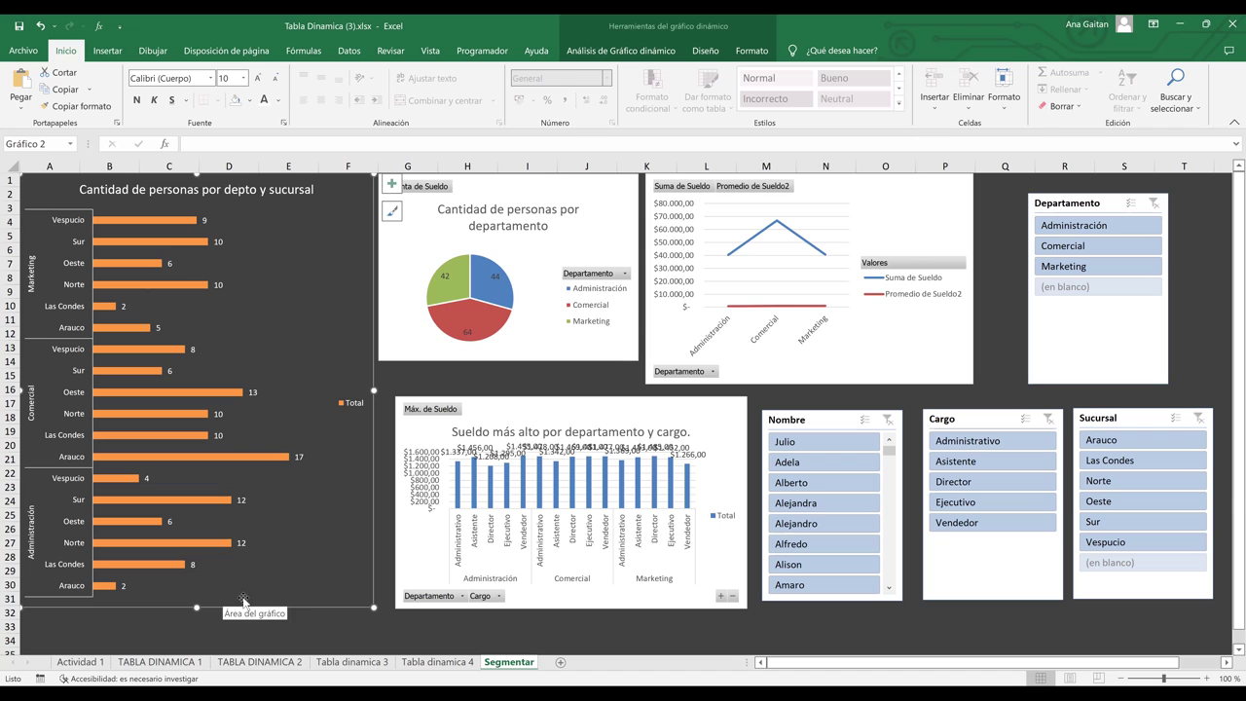
{"action": "left_click", "coordinate": [354, 405]}
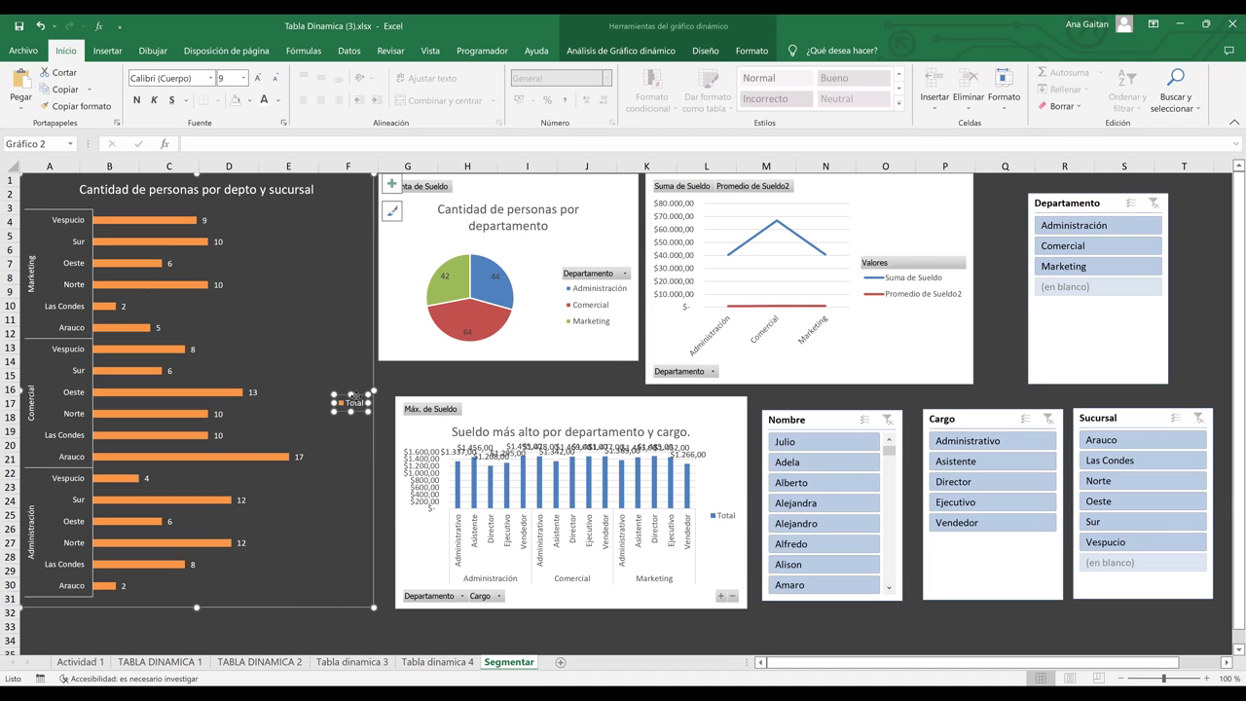
{"action": "key", "text": "Delete"}
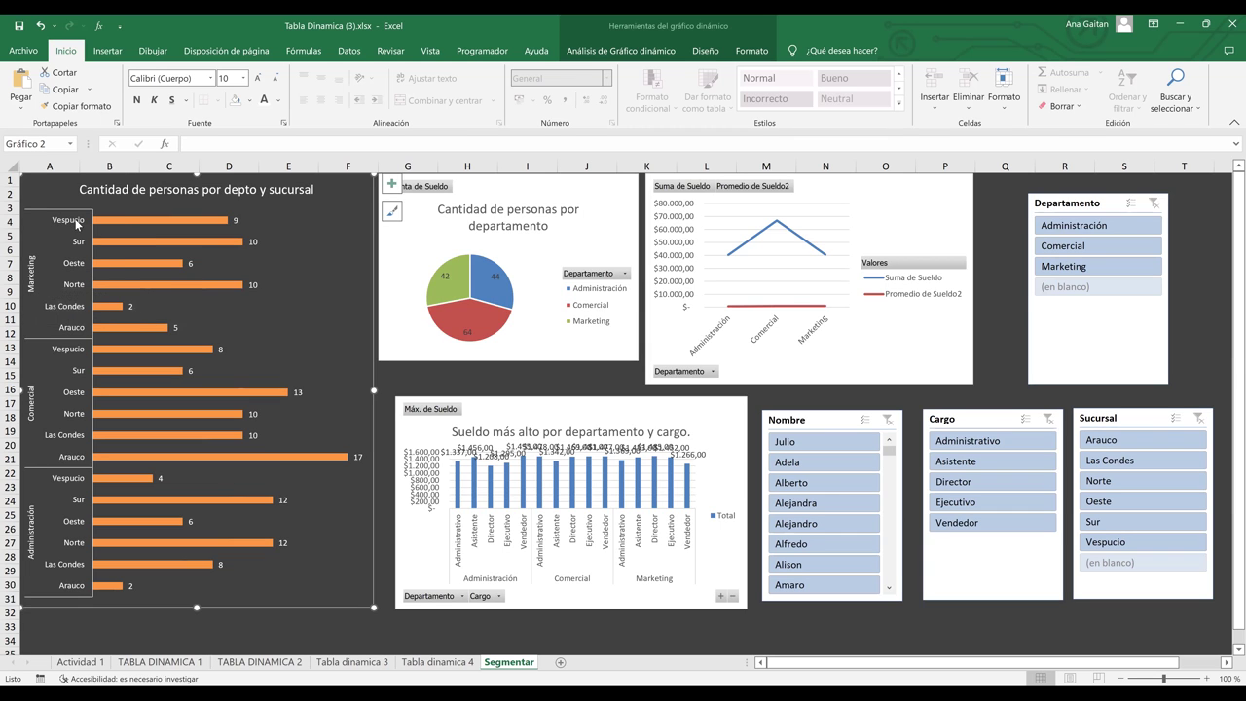
- Remove the outline around the bar chart's area so it blends into the dark sheet
{"action": "mouse_move", "coordinate": [234, 223]}
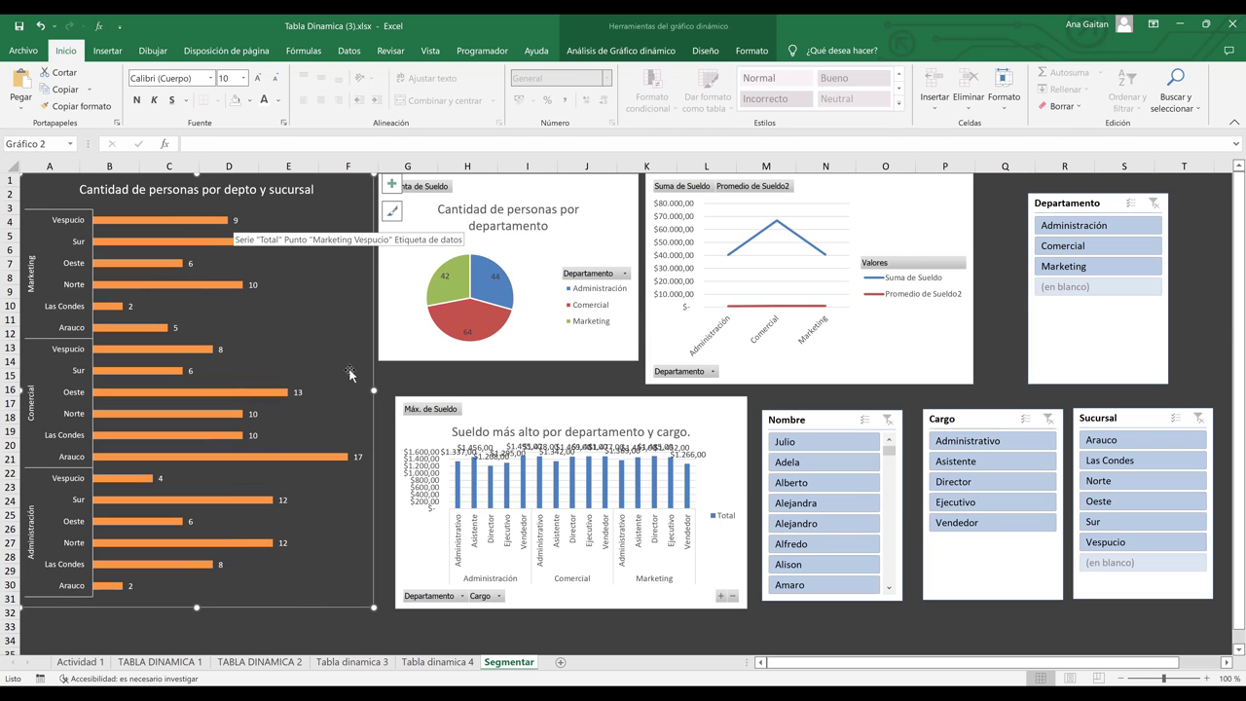
{"action": "left_click", "coordinate": [407, 376]}
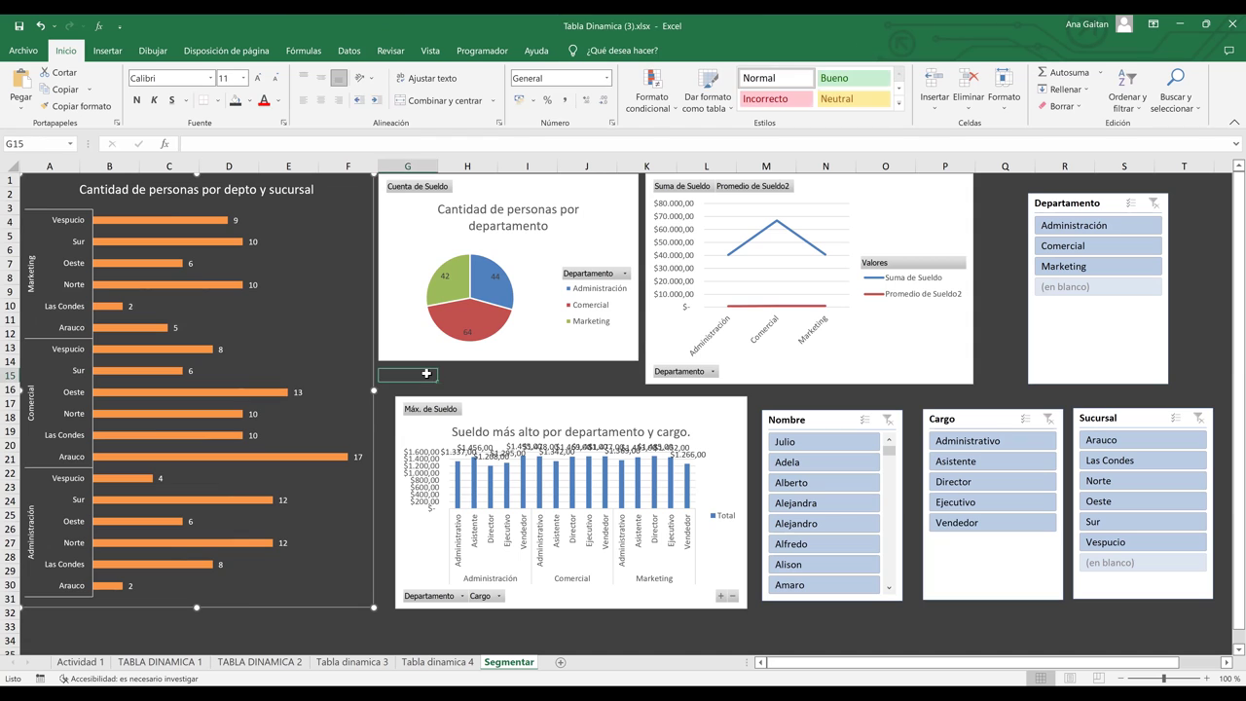
{"action": "left_click", "coordinate": [327, 374]}
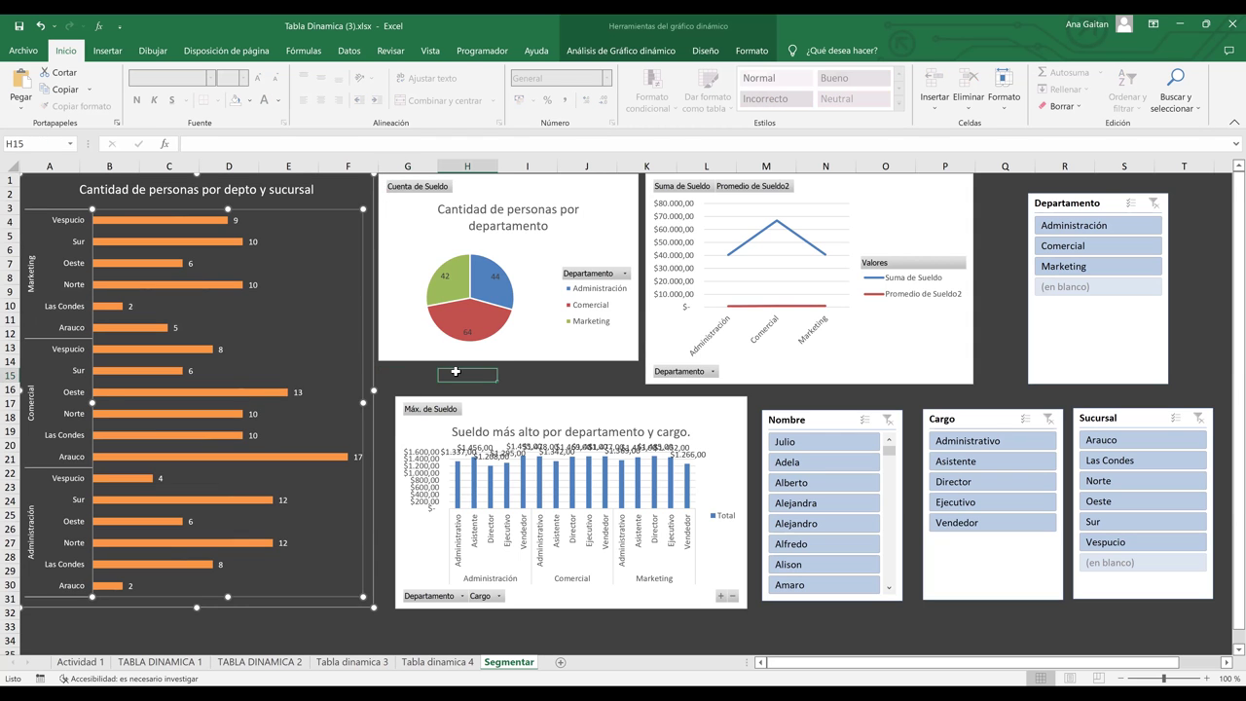
{"action": "left_click", "coordinate": [456, 371]}
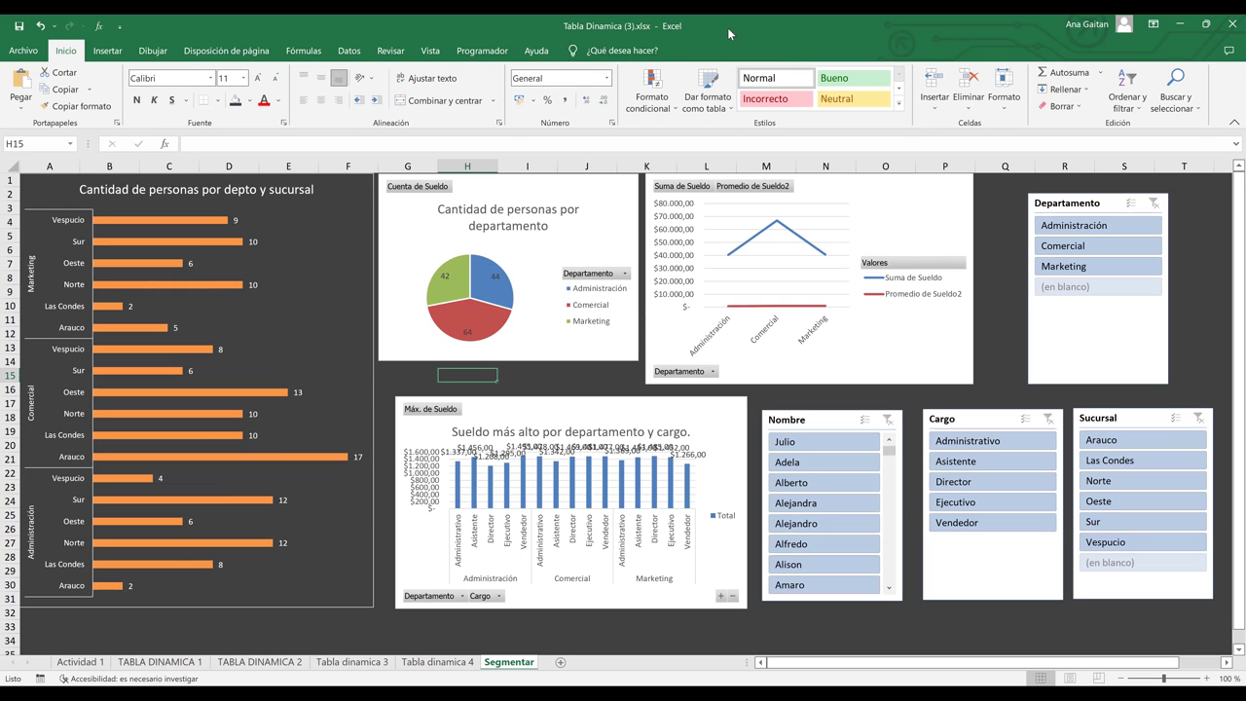
{"action": "left_click", "coordinate": [709, 58]}
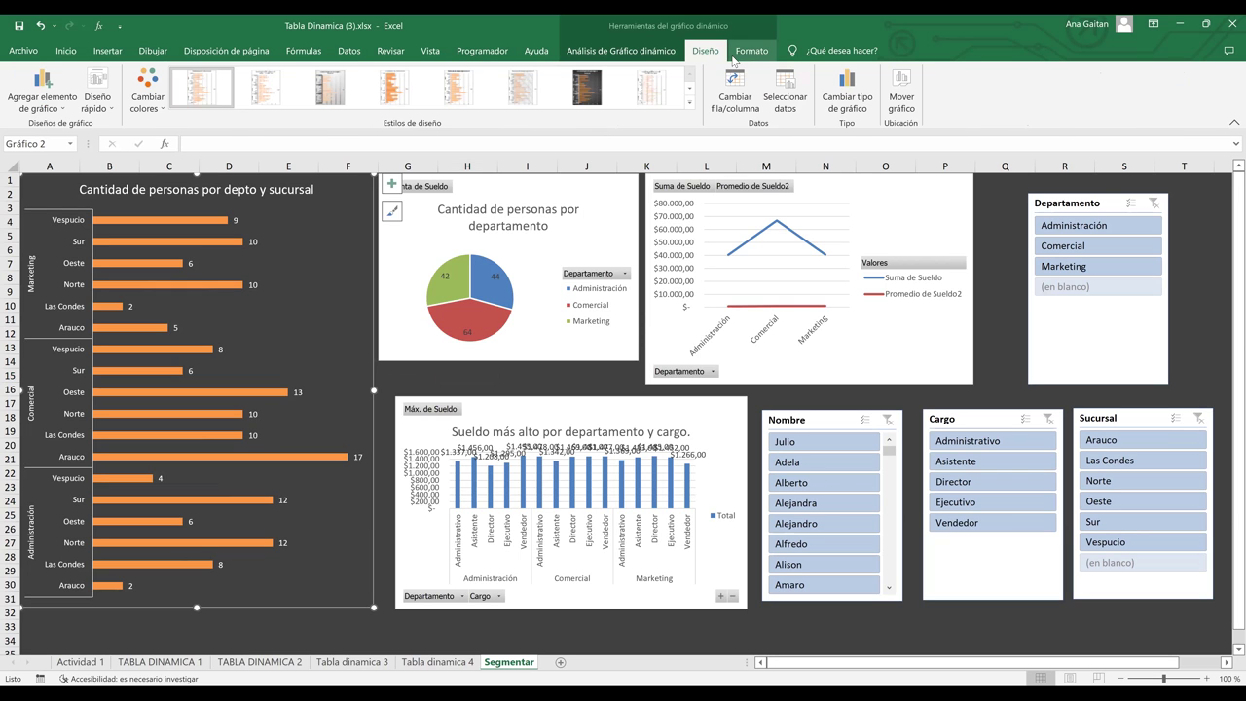
{"action": "left_click", "coordinate": [745, 51]}
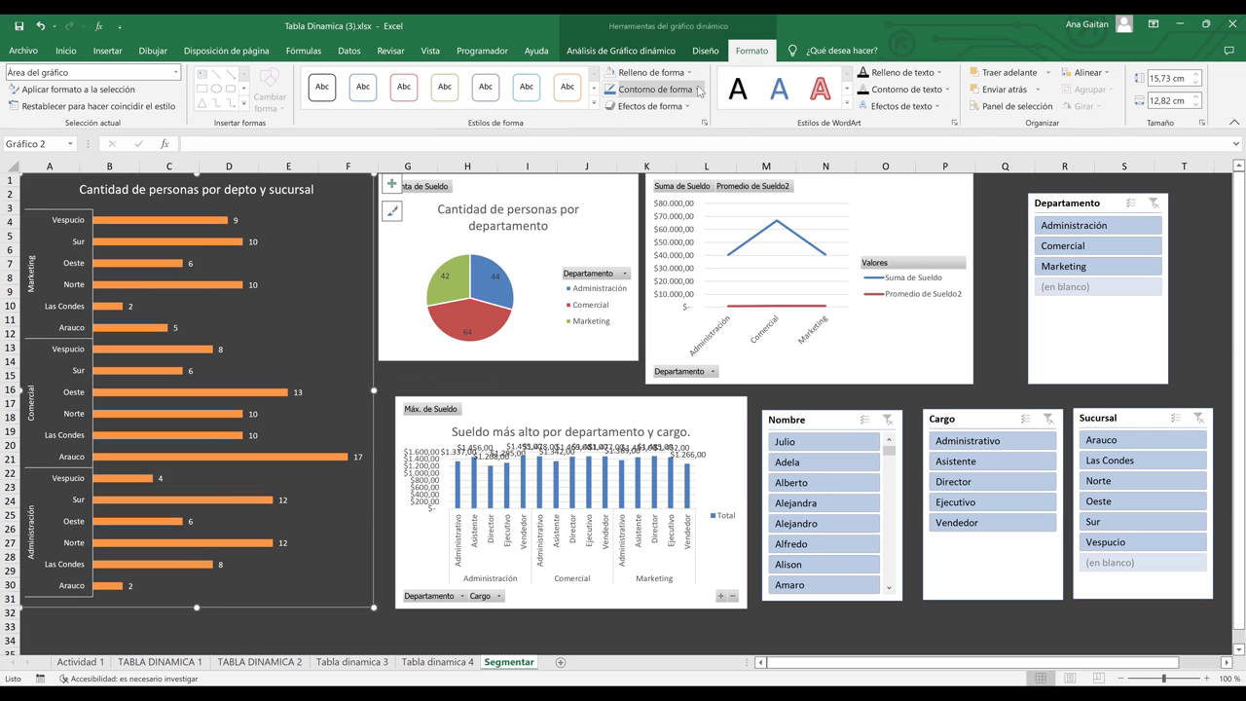
{"action": "left_click", "coordinate": [650, 88]}
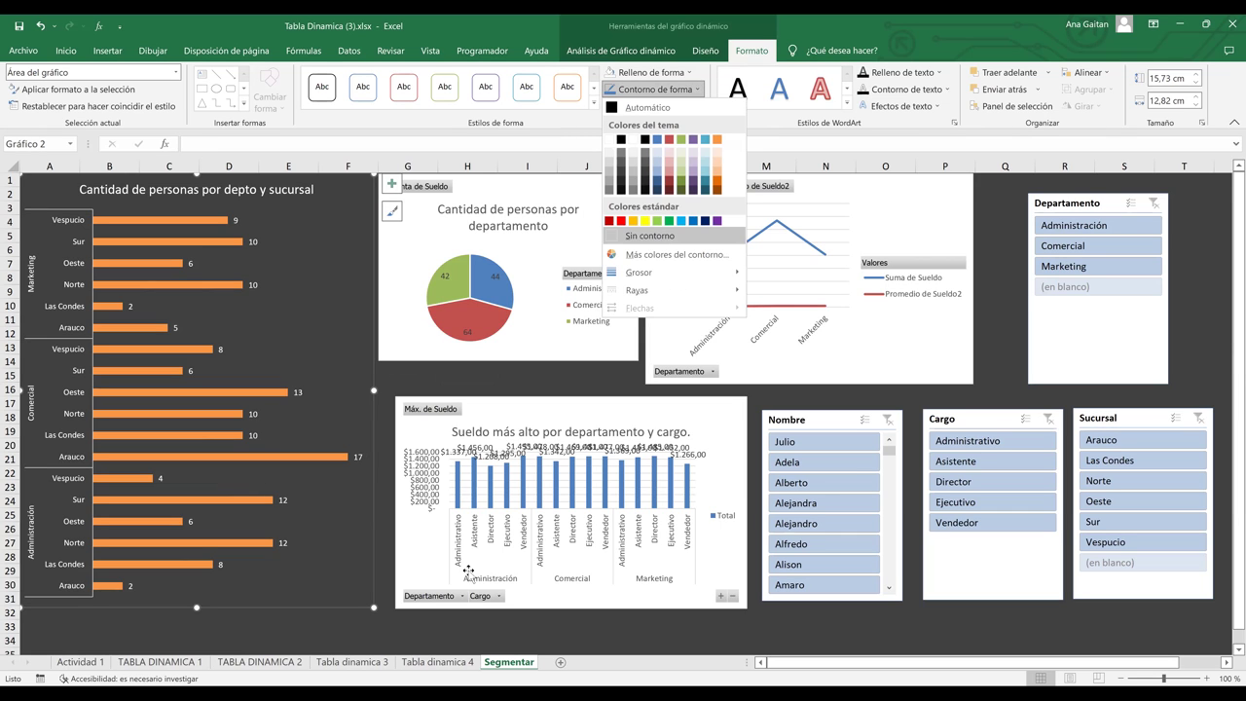
{"action": "key", "text": "Escape"}
{"action": "left_click", "coordinate": [348, 641]}
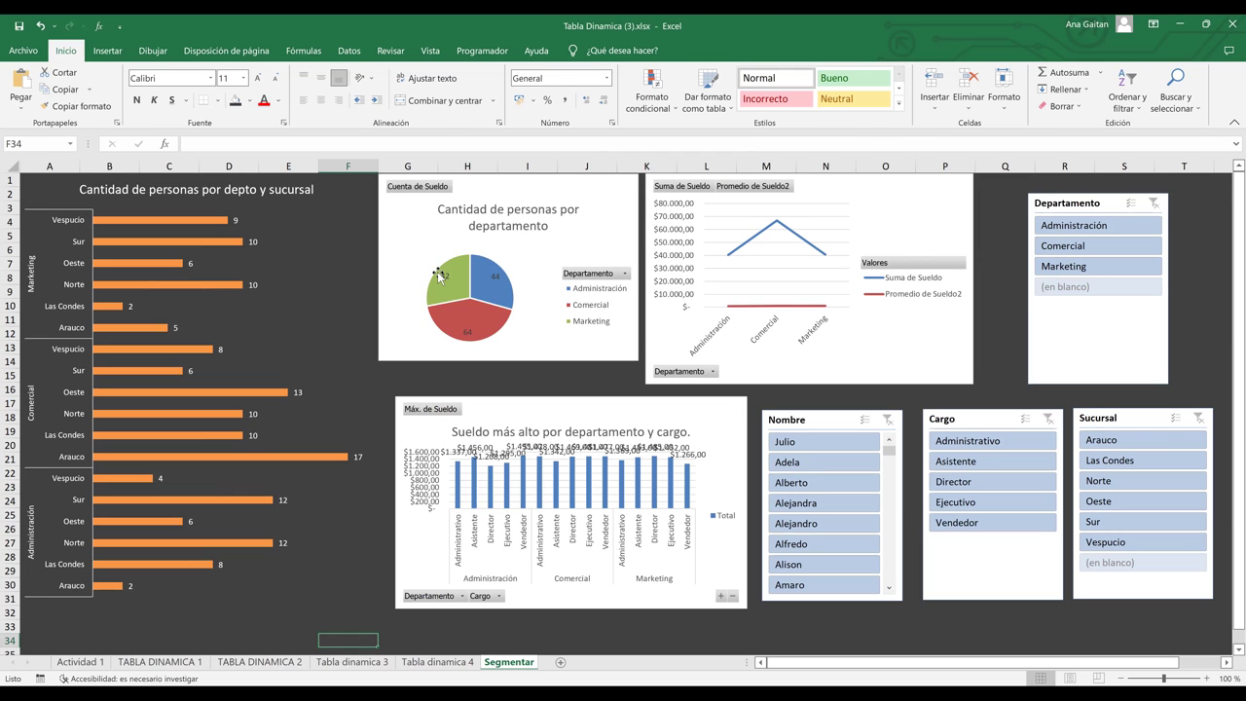
- Set all text in the pie chart of people by department to white and remove its area fill and outline
{"action": "left_click", "coordinate": [433, 238]}
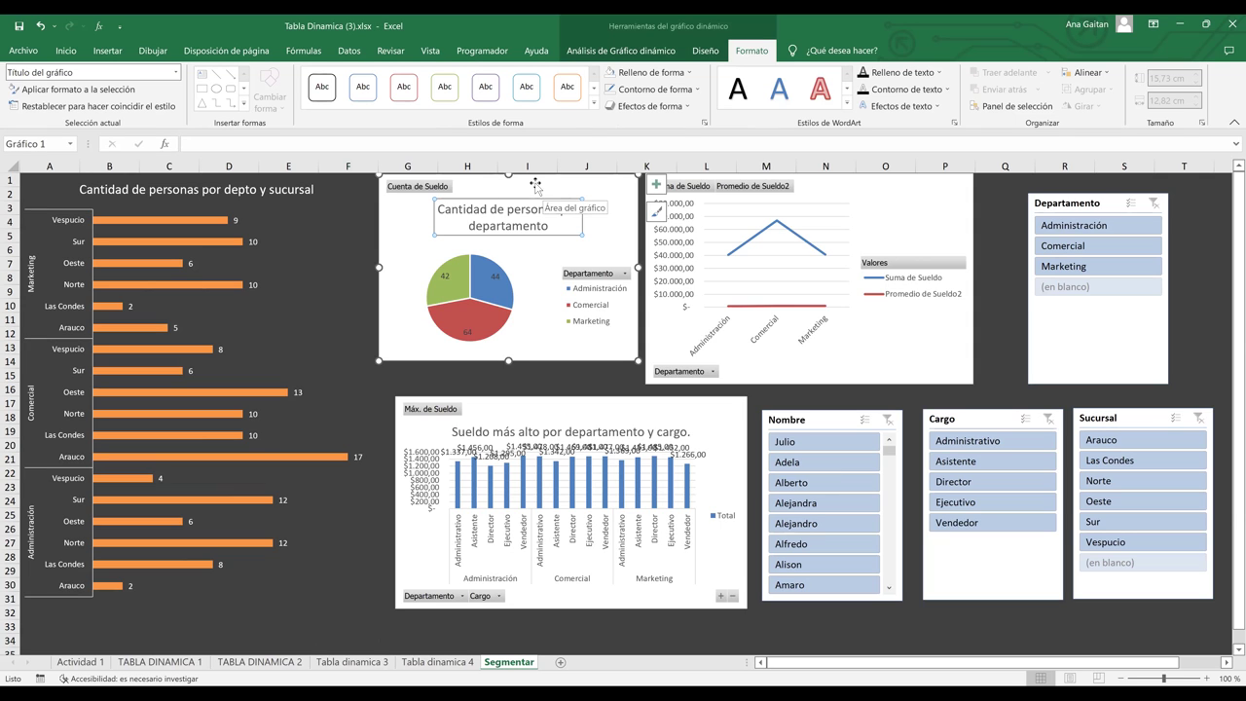
{"action": "left_click", "coordinate": [659, 78]}
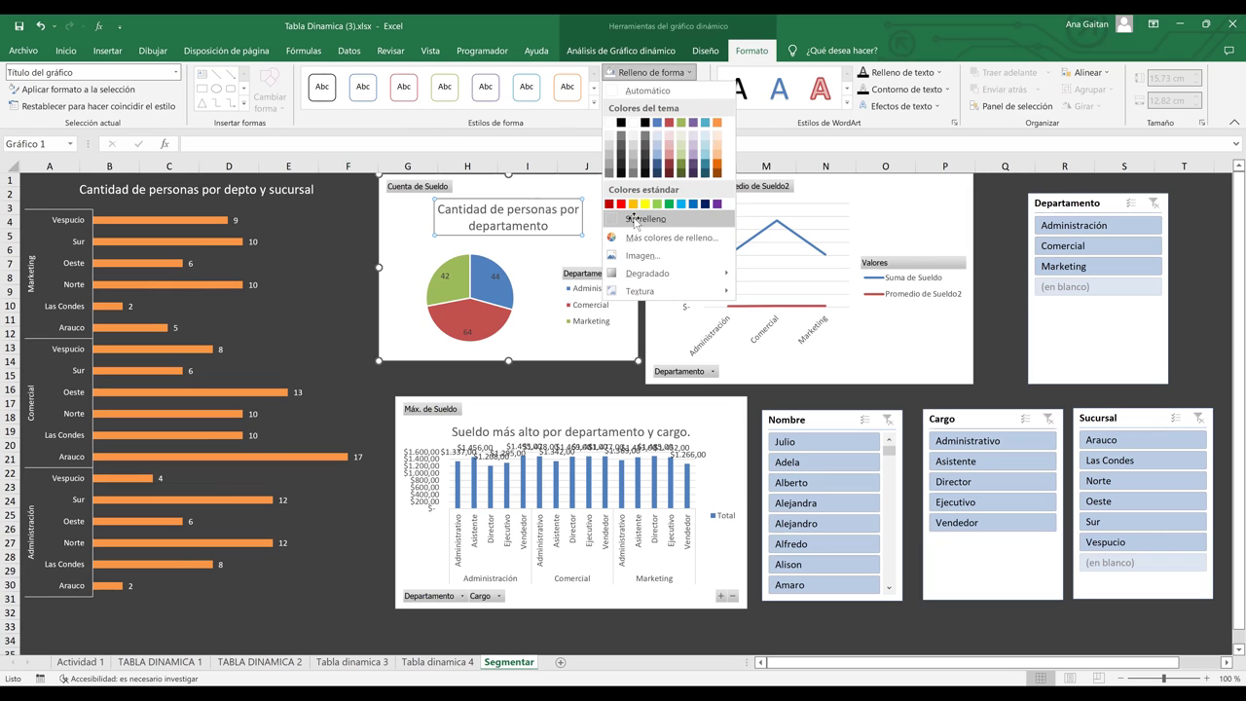
{"action": "left_click", "coordinate": [635, 220]}
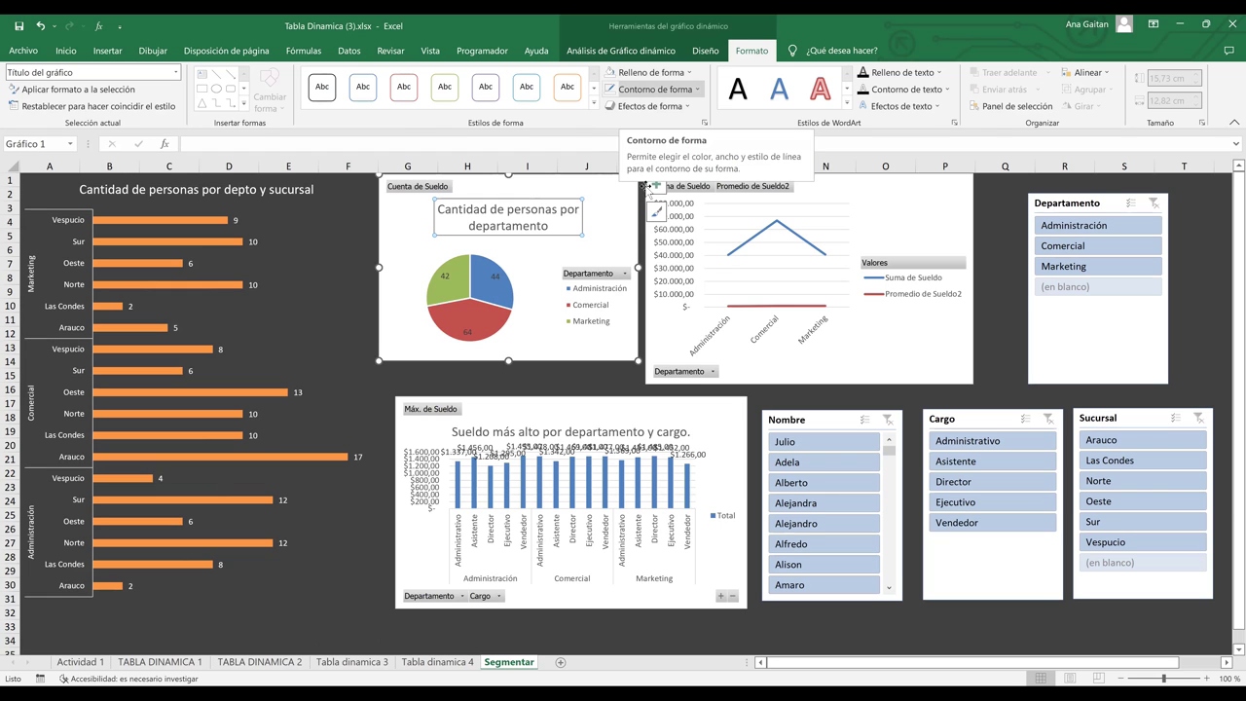
{"action": "left_click", "coordinate": [601, 238]}
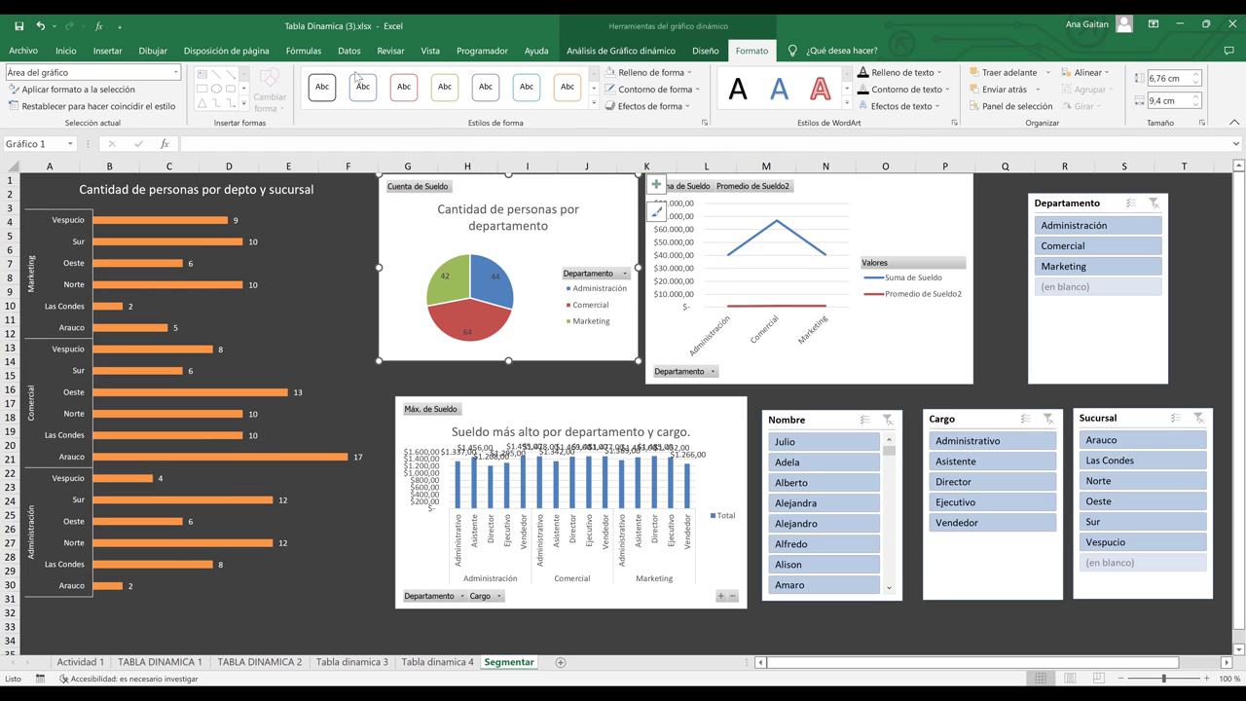
{"action": "left_click", "coordinate": [80, 52]}
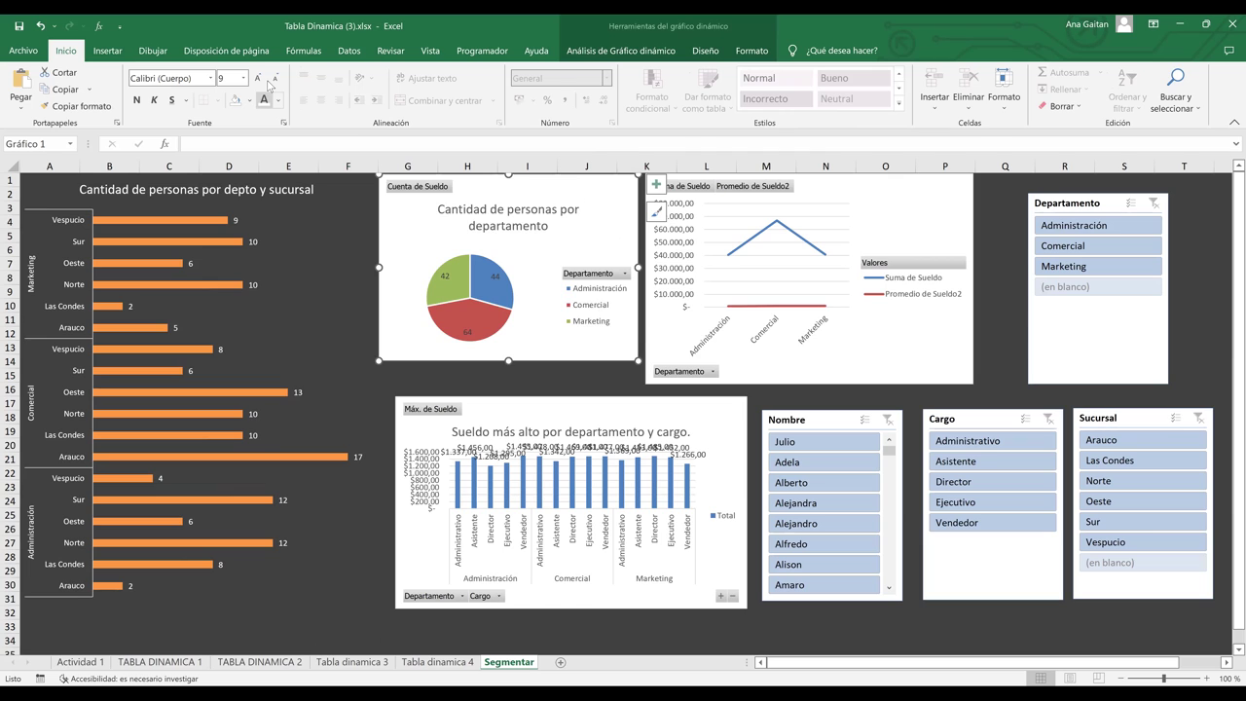
{"action": "left_click", "coordinate": [269, 84]}
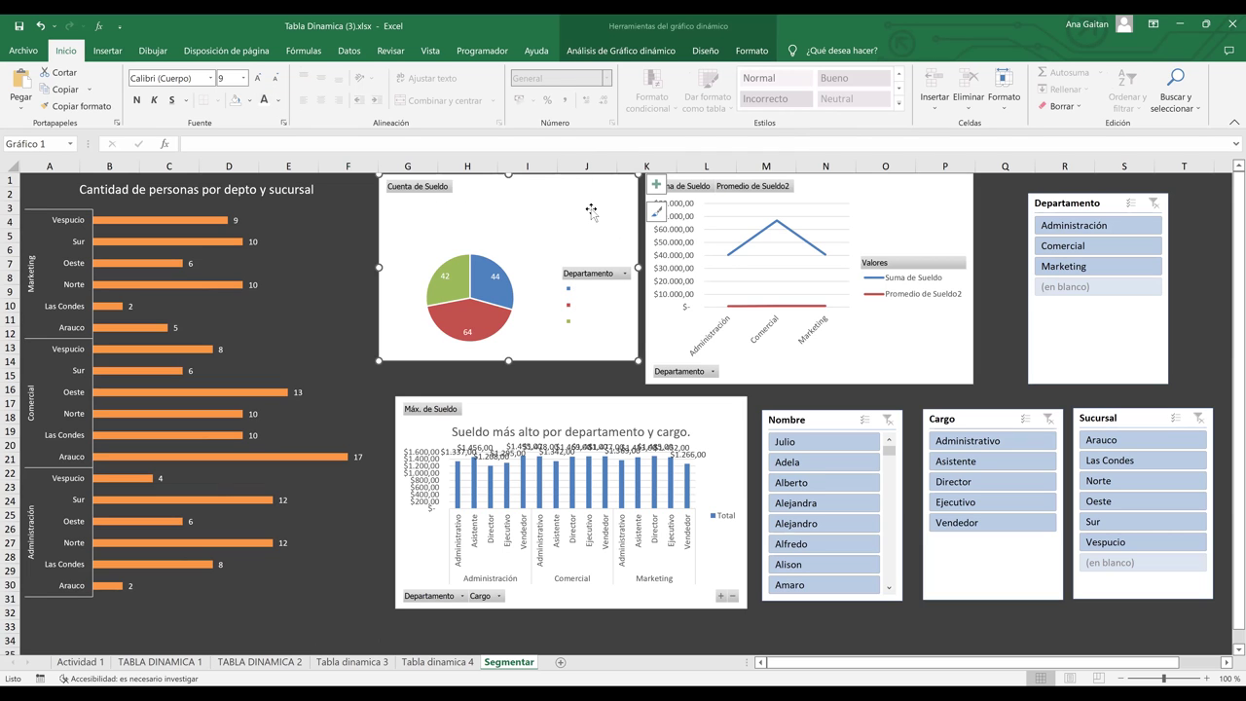
{"action": "left_click", "coordinate": [751, 50]}
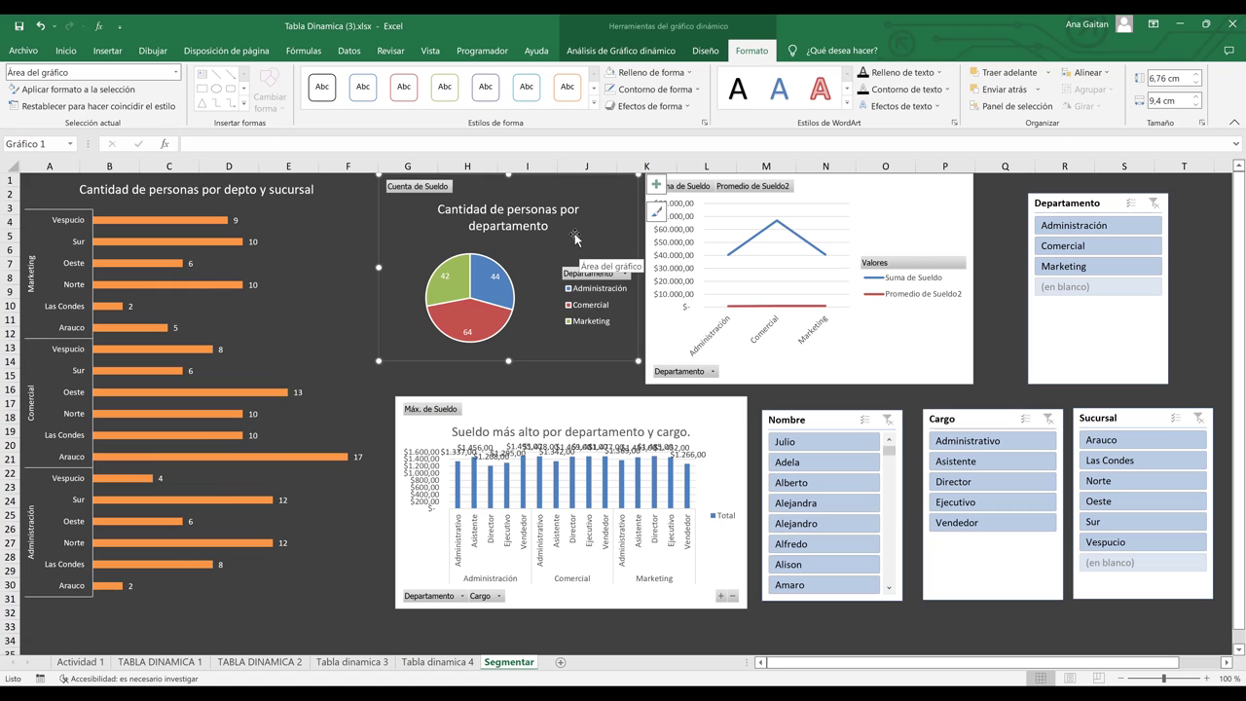
- Hide all field buttons on the pie chart of people by department
{"action": "right_click", "coordinate": [430, 192]}
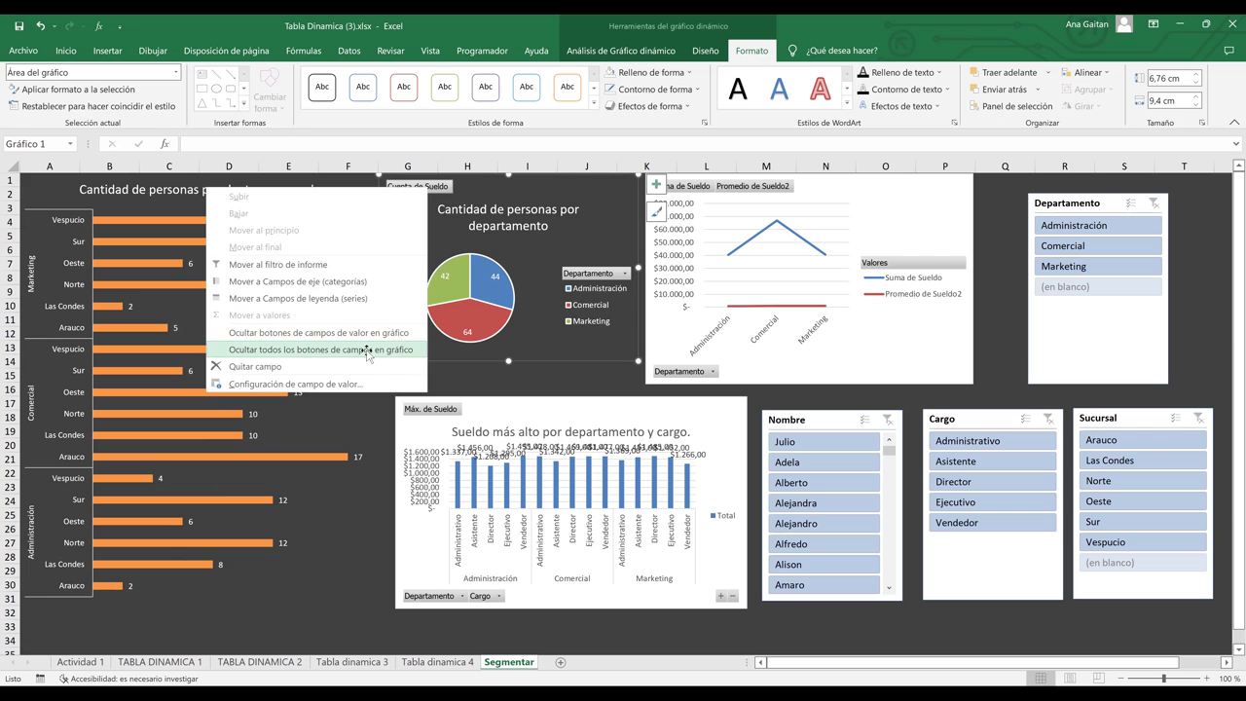
{"action": "left_click", "coordinate": [368, 349]}
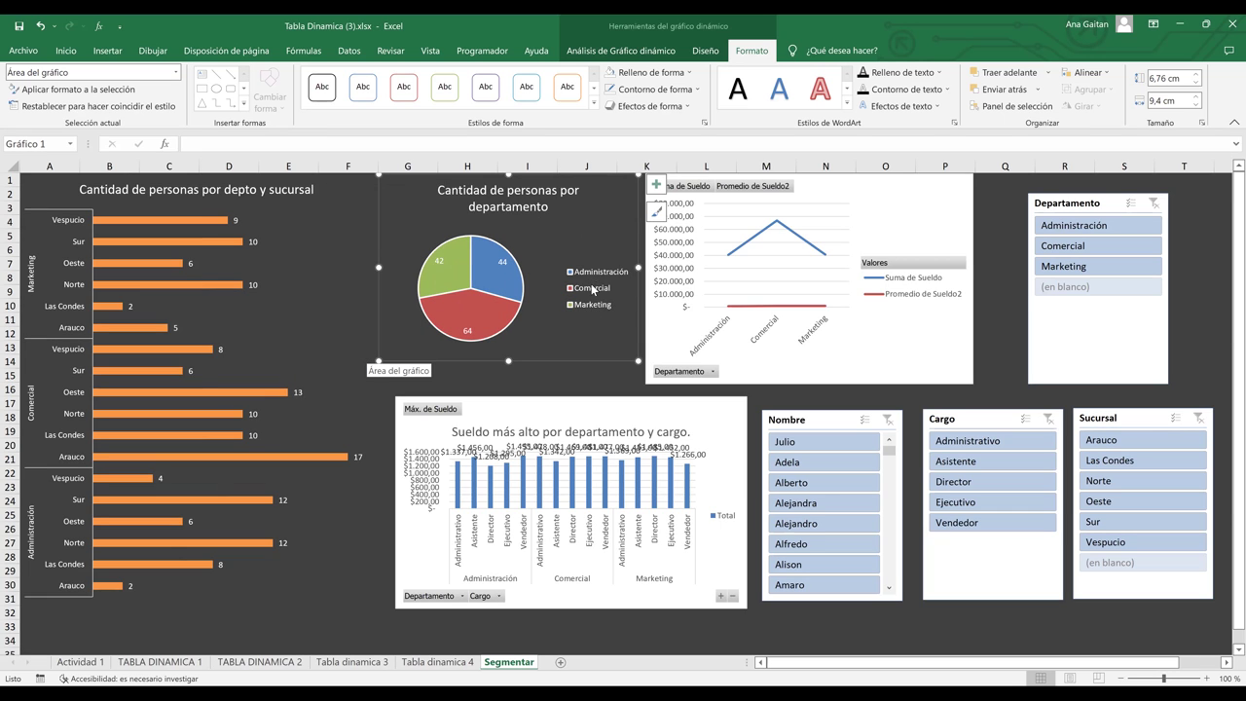
{"action": "left_click", "coordinate": [578, 376]}
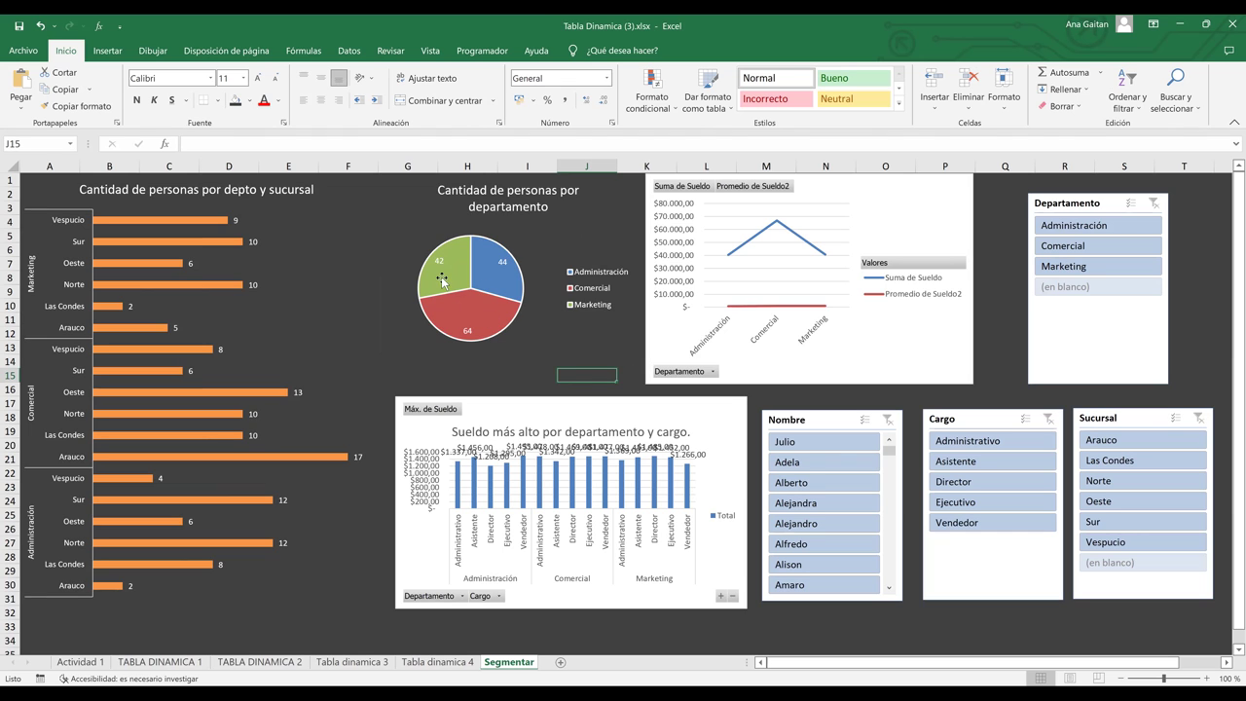
- Remove the fill and outline of the salary sum and average line chart and set all its text to white
{"action": "left_click", "coordinate": [775, 312]}
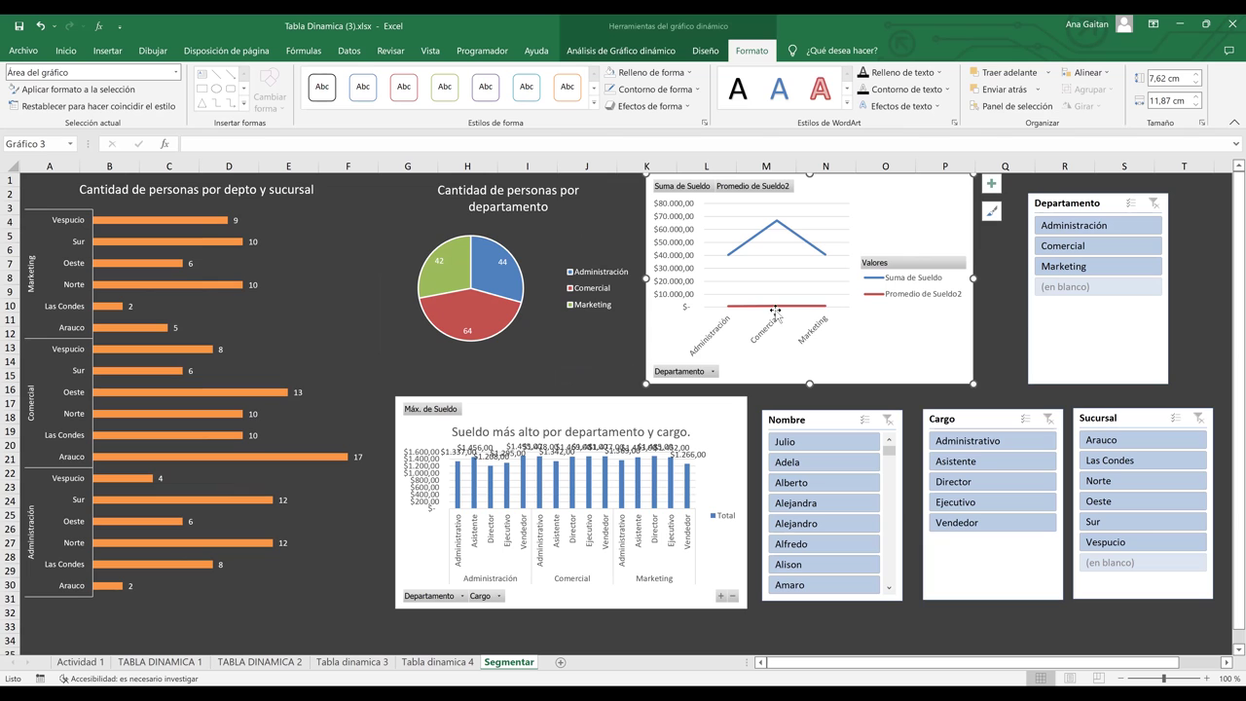
{"action": "left_click", "coordinate": [679, 74]}
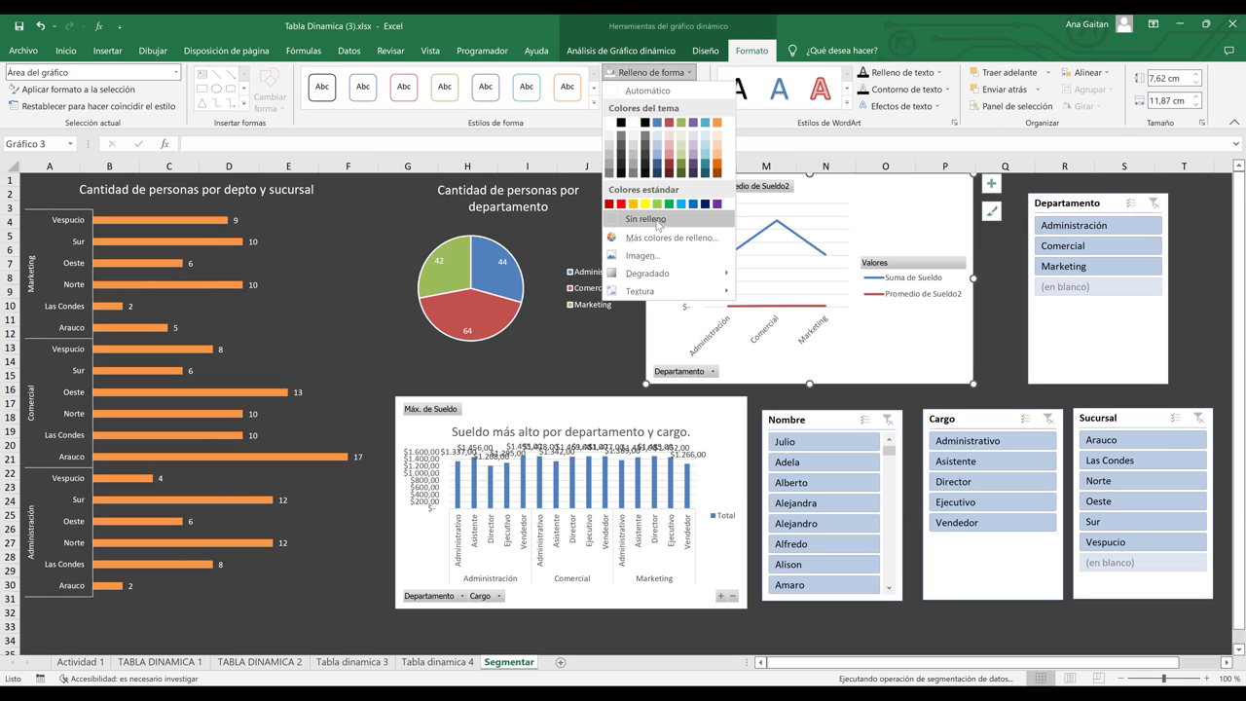
{"action": "left_click", "coordinate": [658, 222]}
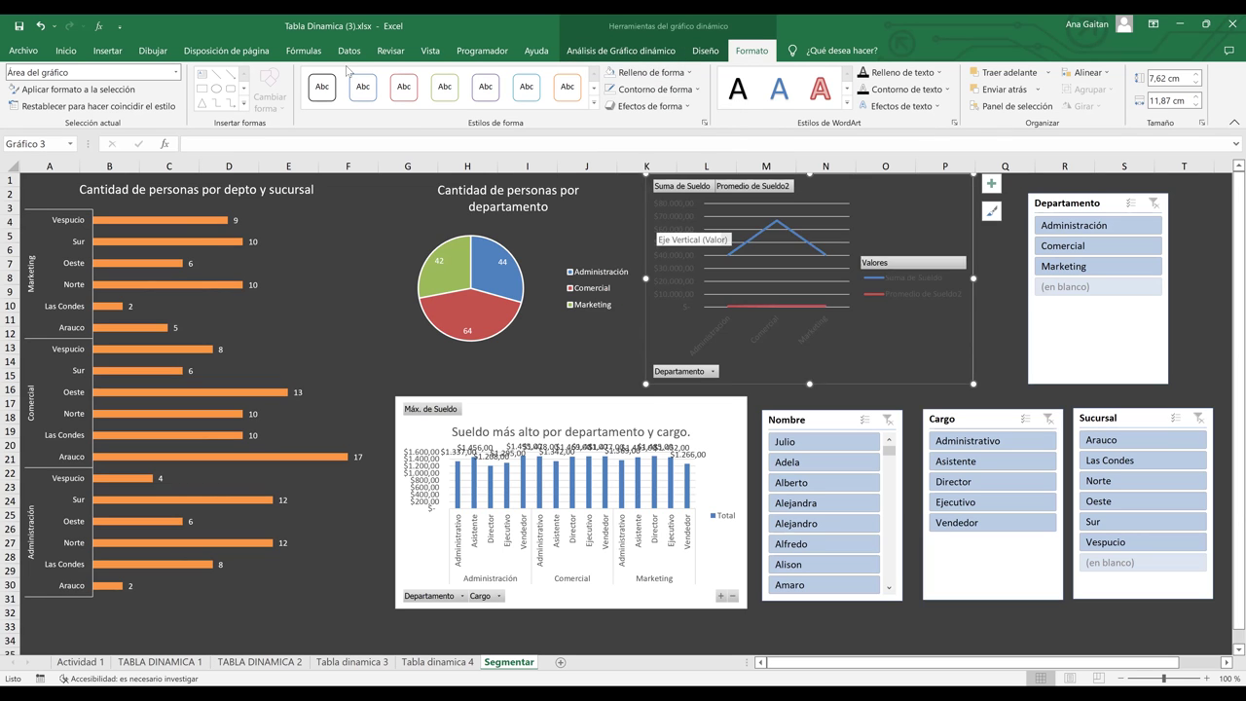
{"action": "left_click", "coordinate": [701, 89]}
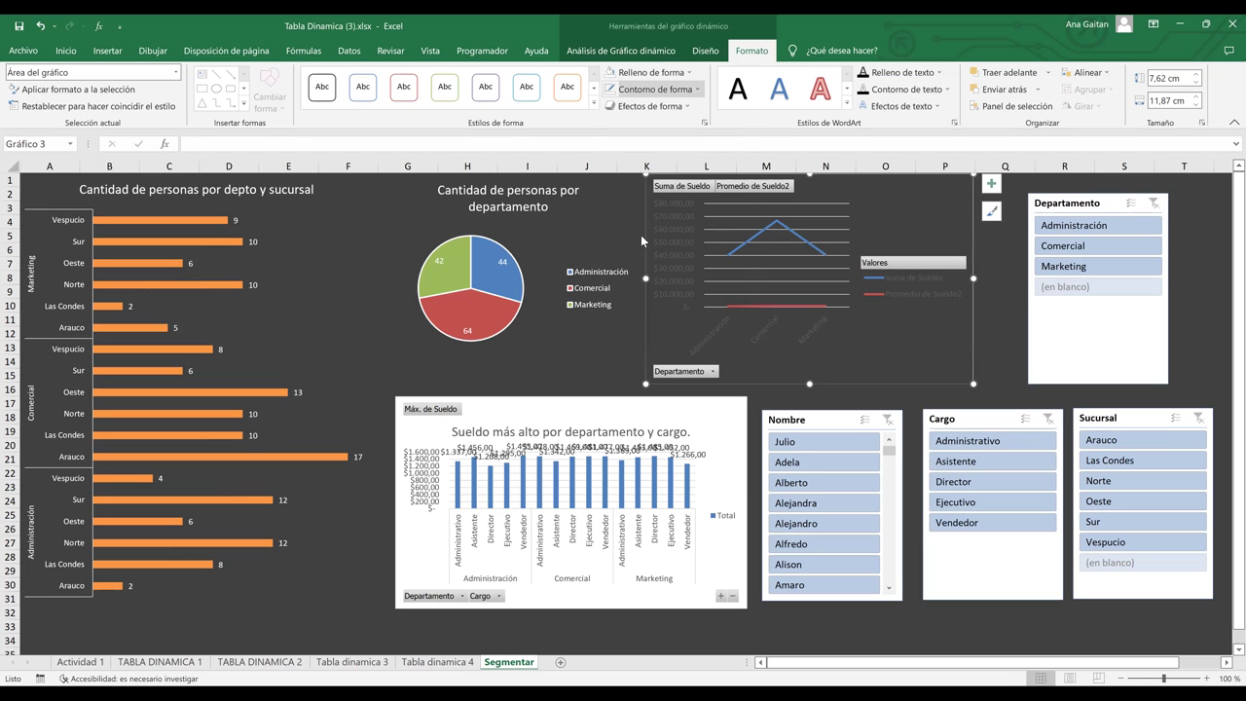
{"action": "left_click", "coordinate": [641, 235]}
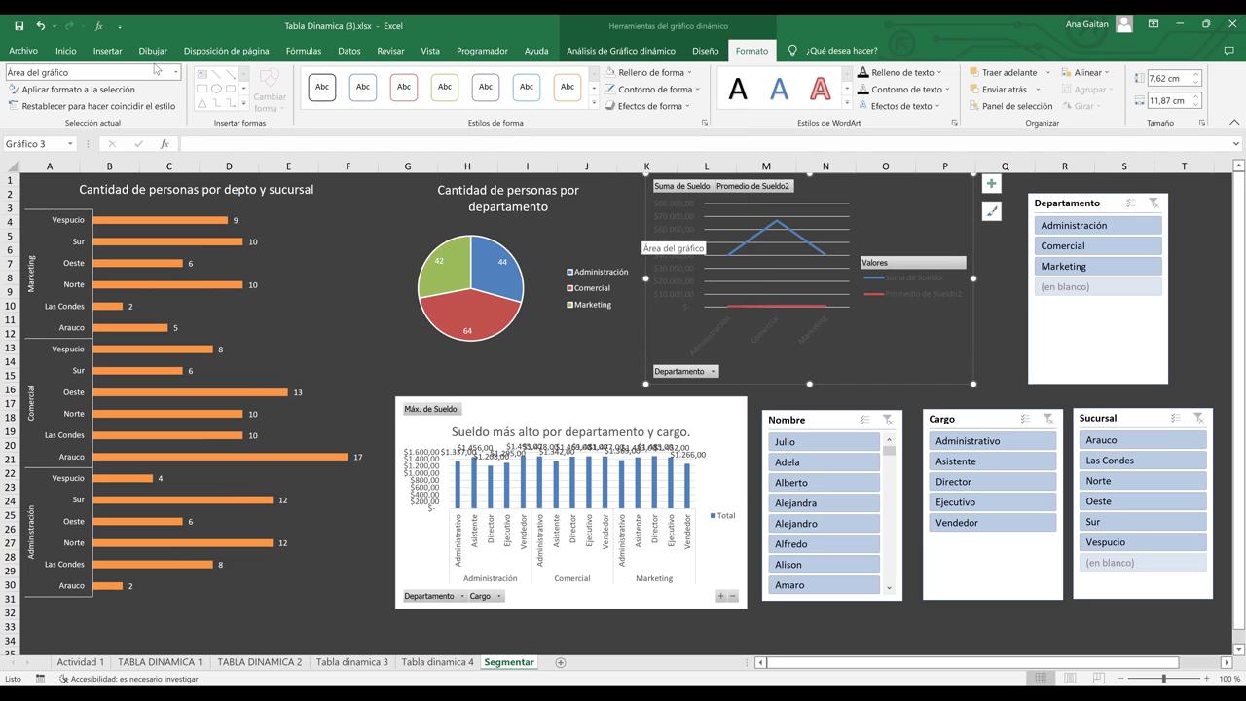
{"action": "left_click", "coordinate": [67, 51]}
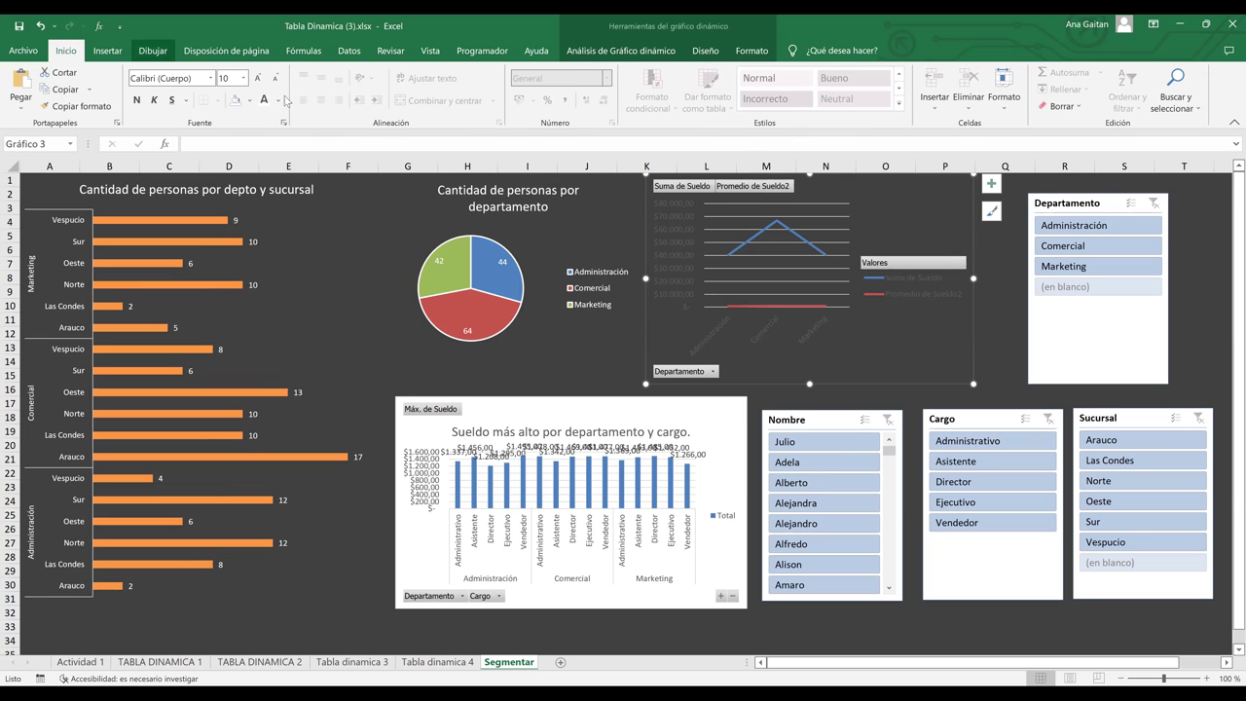
{"action": "left_click", "coordinate": [263, 100]}
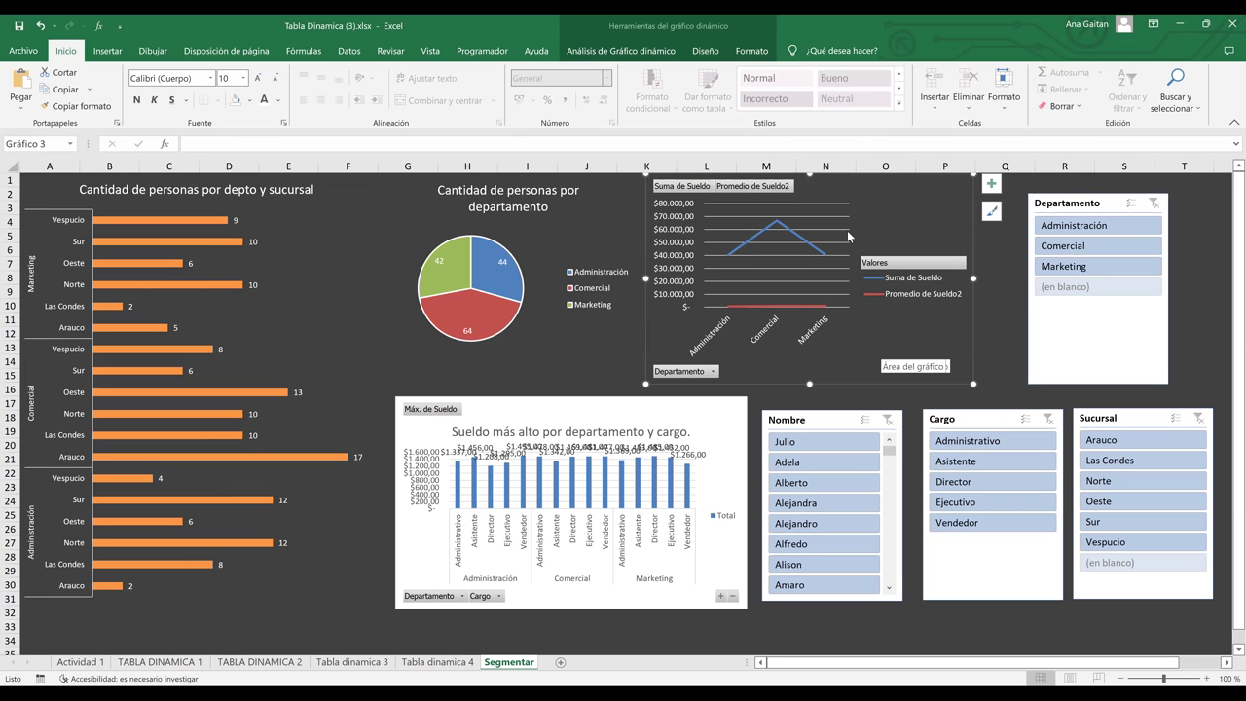
- Hide all field buttons on the salary line chart
{"action": "left_click", "coordinate": [883, 262]}
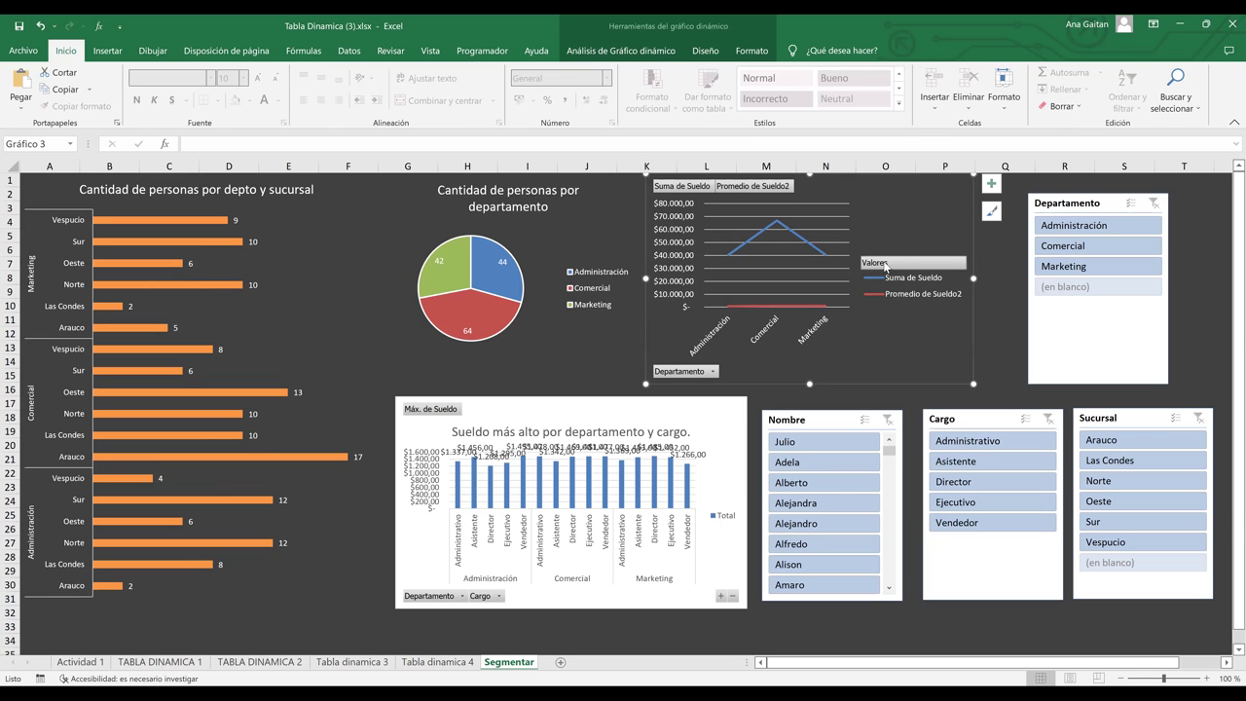
{"action": "left_click", "coordinate": [900, 263]}
{"action": "left_click", "coordinate": [909, 264]}
{"action": "left_click", "coordinate": [915, 263]}
{"action": "left_click", "coordinate": [920, 264]}
{"action": "right_click", "coordinate": [697, 190]}
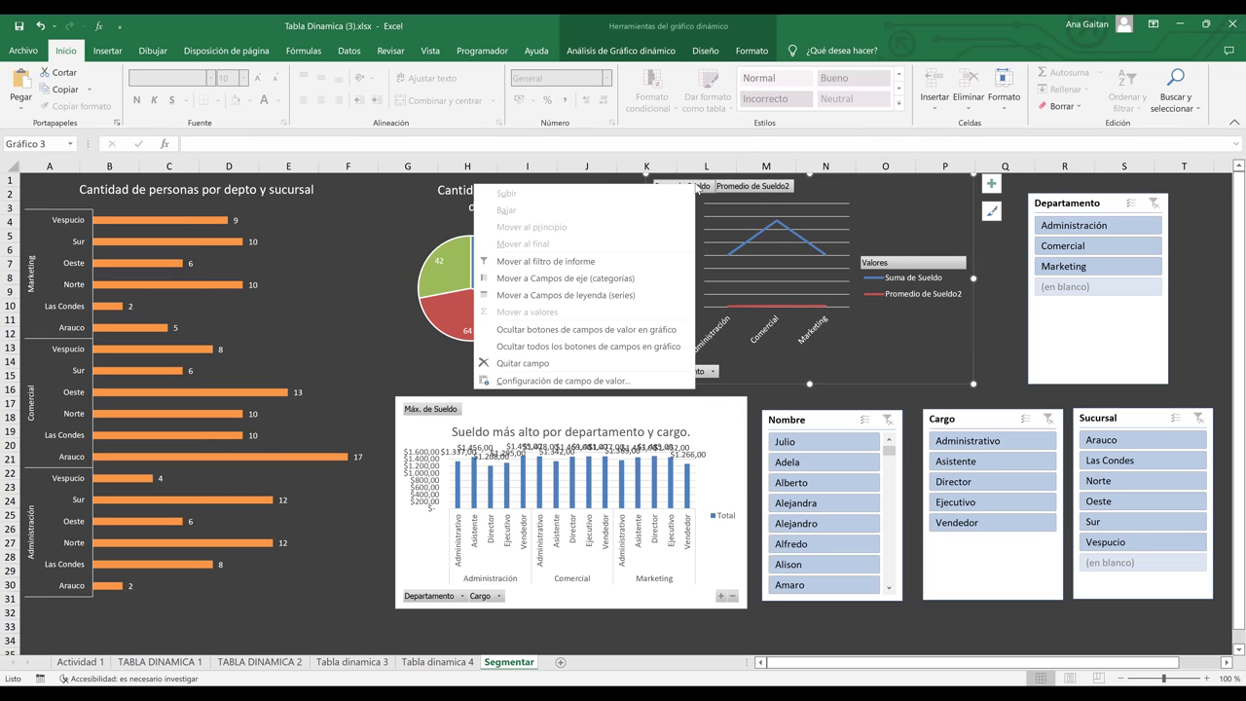
{"action": "left_click", "coordinate": [590, 346]}
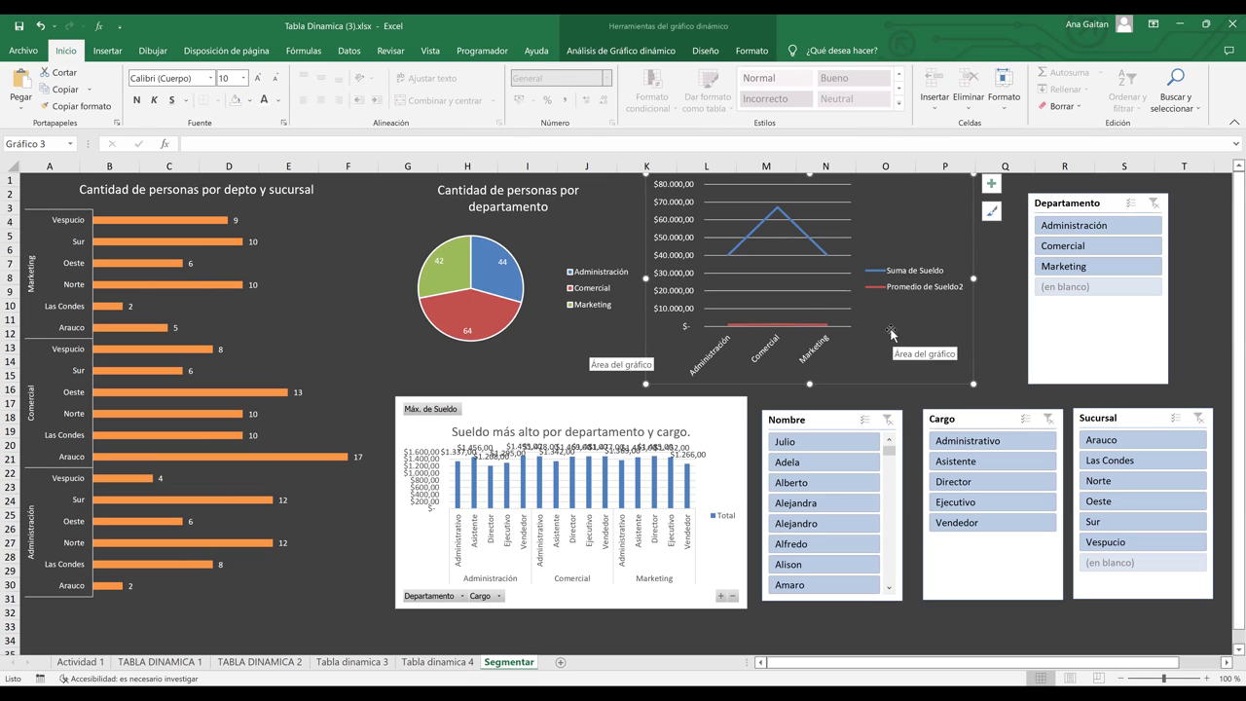
- Add data labels to both series of the salary line chart
{"action": "left_click", "coordinate": [797, 203]}
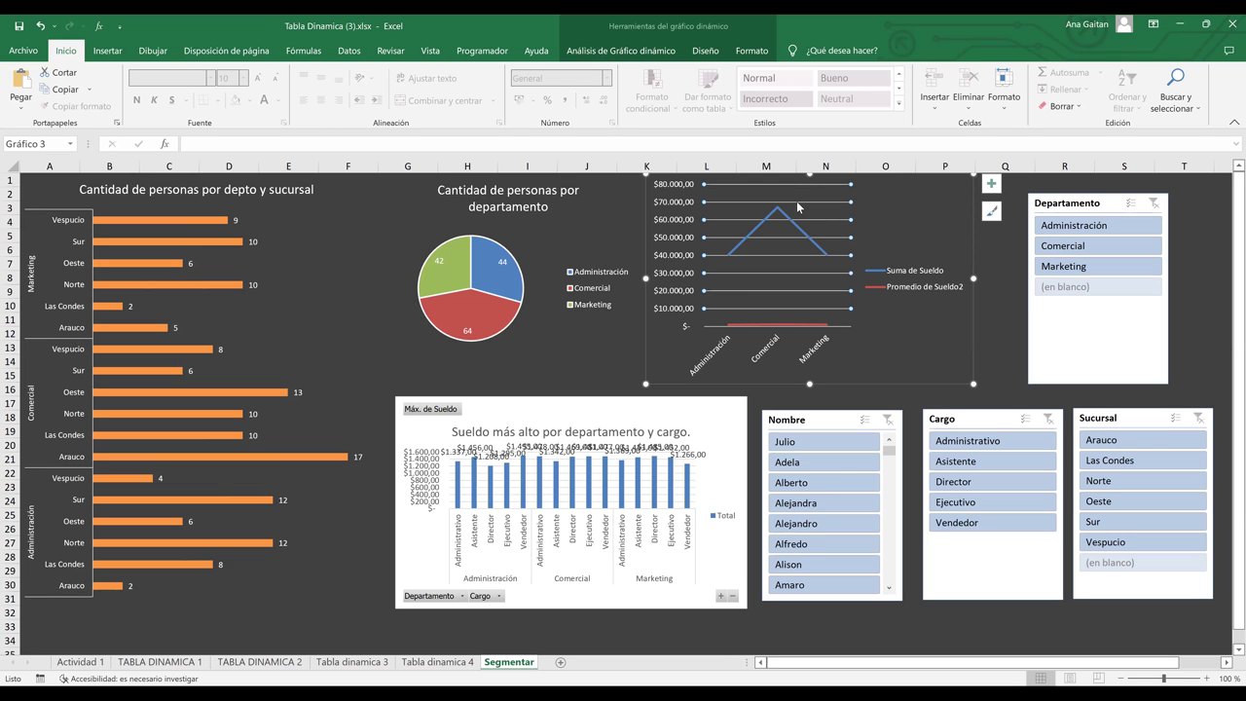
{"action": "left_click", "coordinate": [992, 185]}
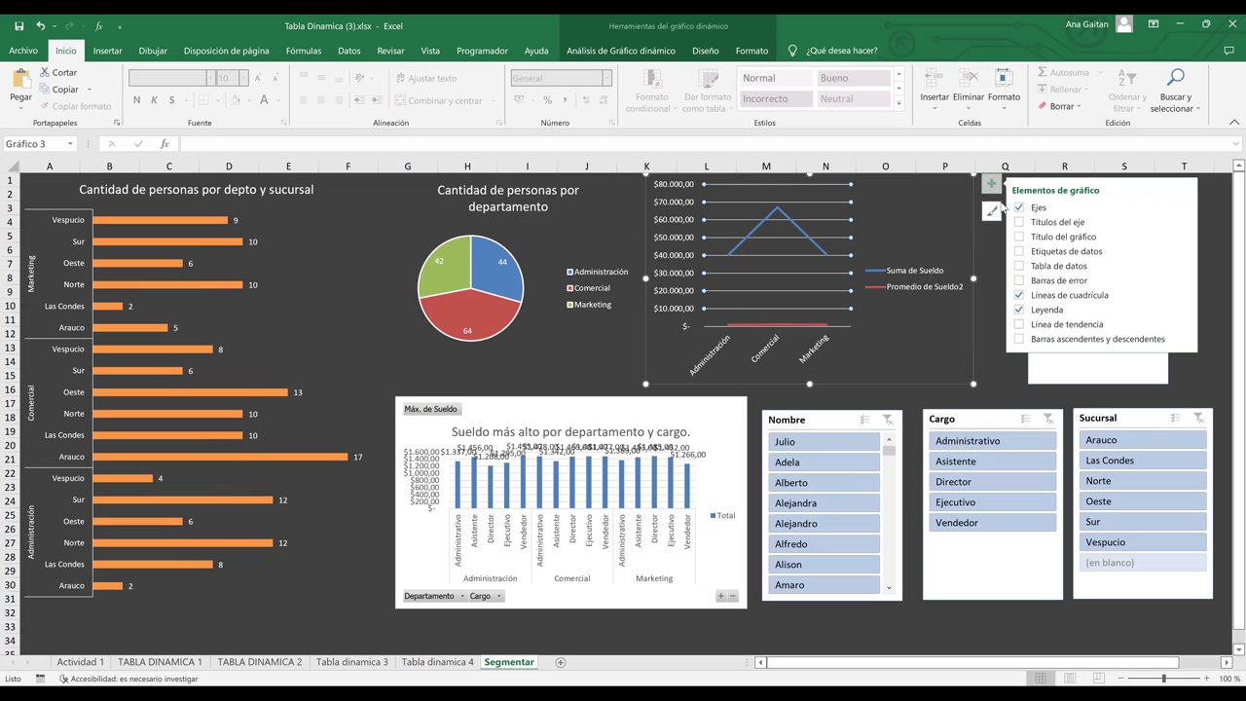
{"action": "left_click", "coordinate": [1021, 252]}
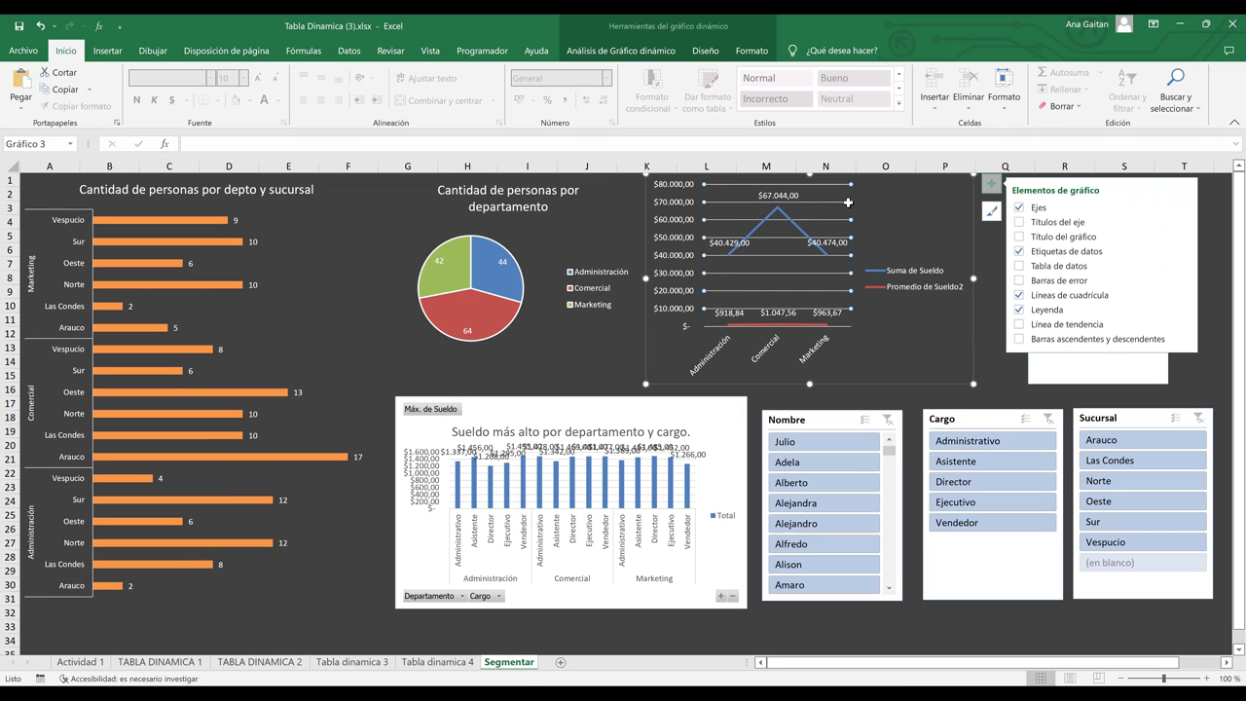
- Remove the horizontal gridlines from the salary sum and average line chart
{"action": "key", "text": "Delete"}
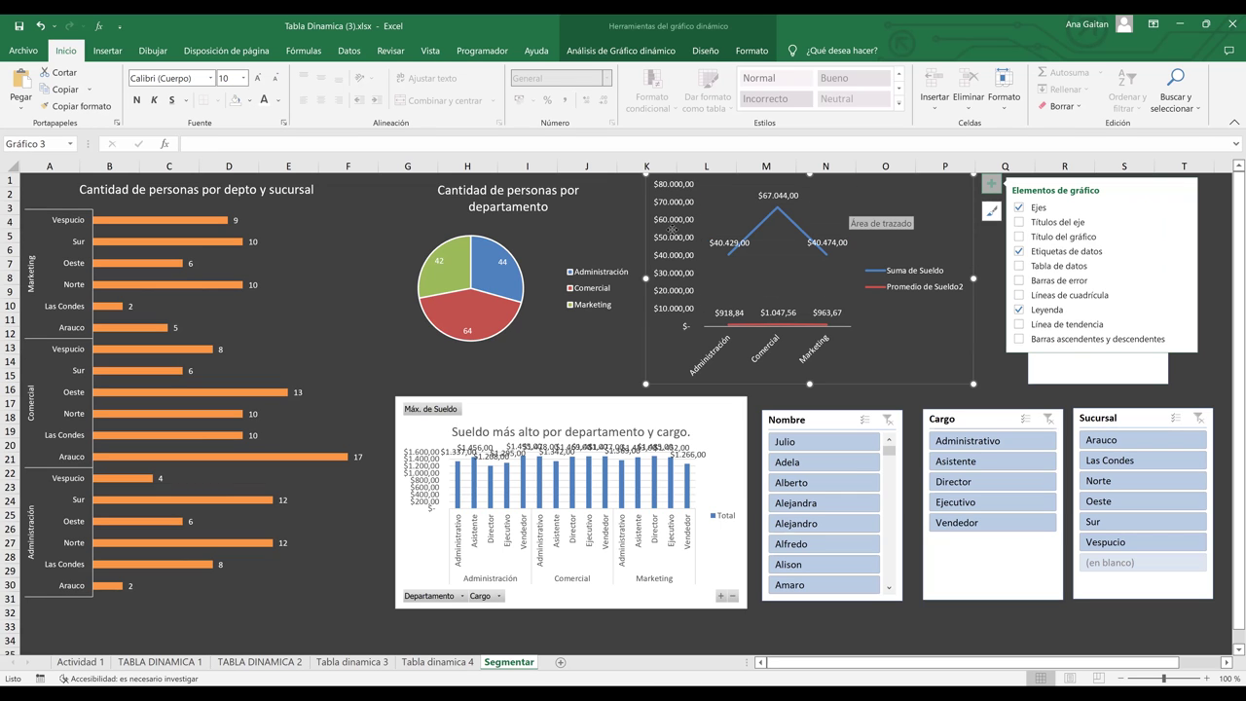
{"action": "left_click", "coordinate": [670, 295]}
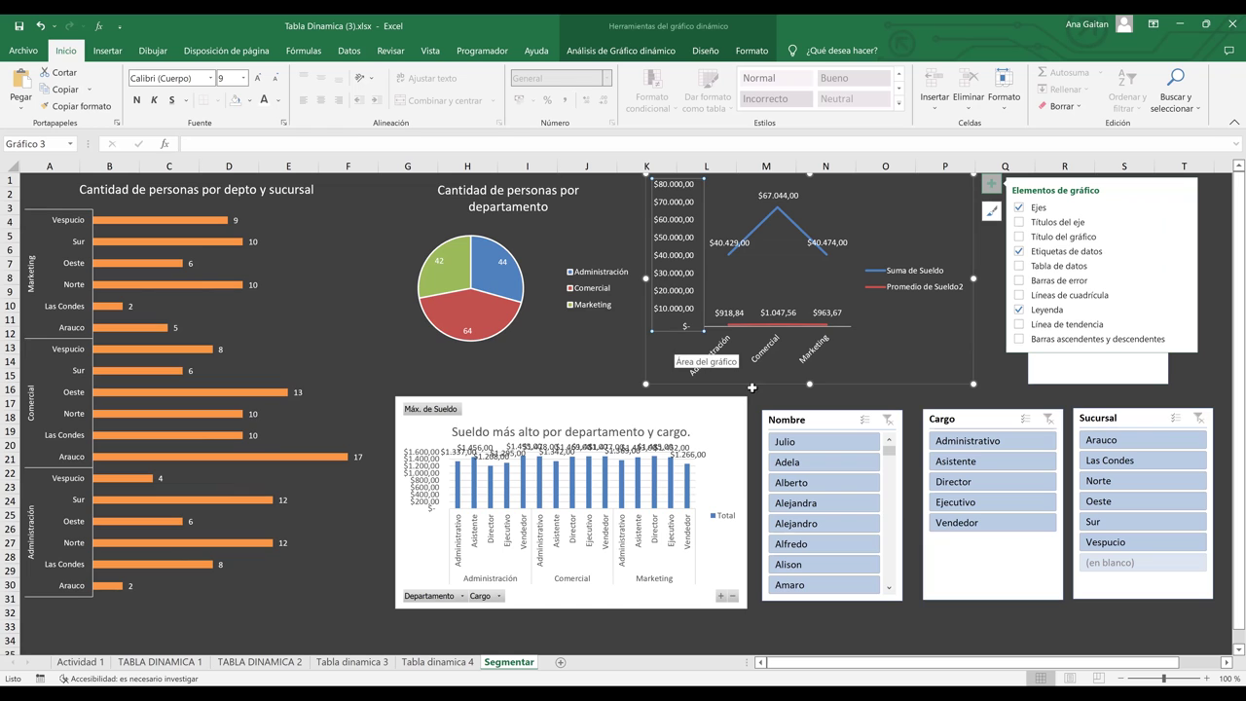
{"action": "left_click", "coordinate": [995, 363]}
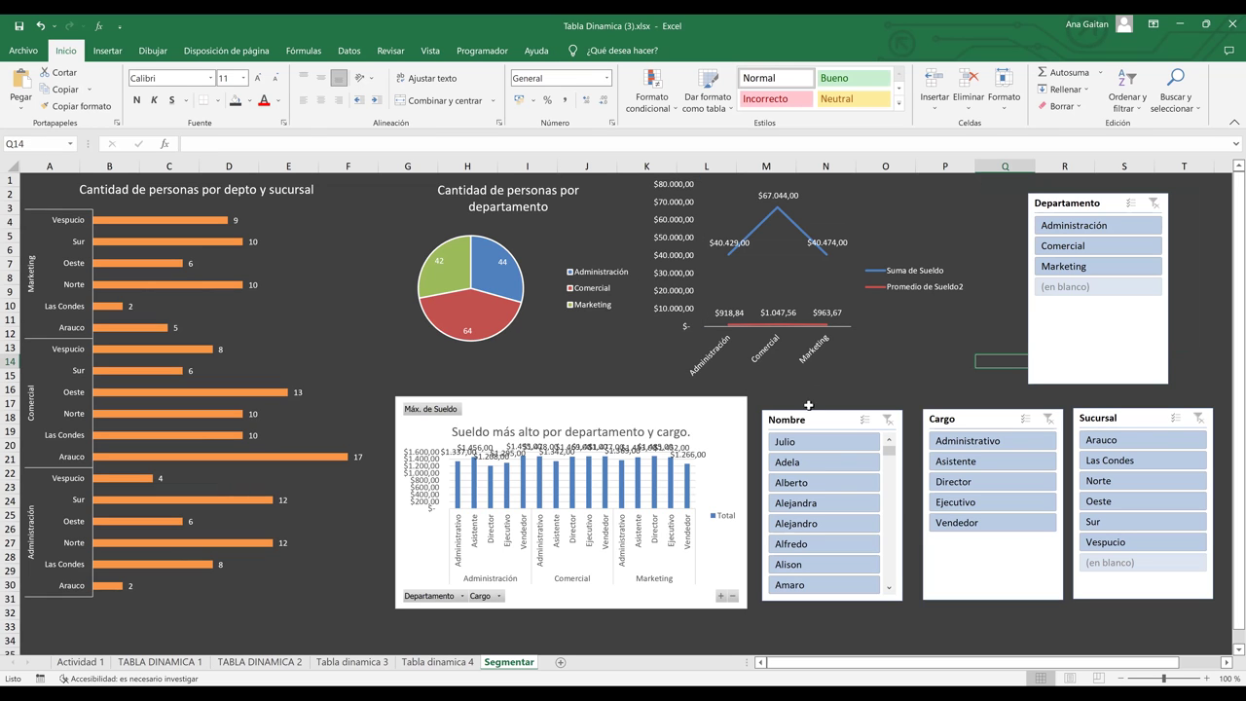
- Remove the fill and outline of the column chart of highest salary by department and position
{"action": "left_click", "coordinate": [552, 410]}
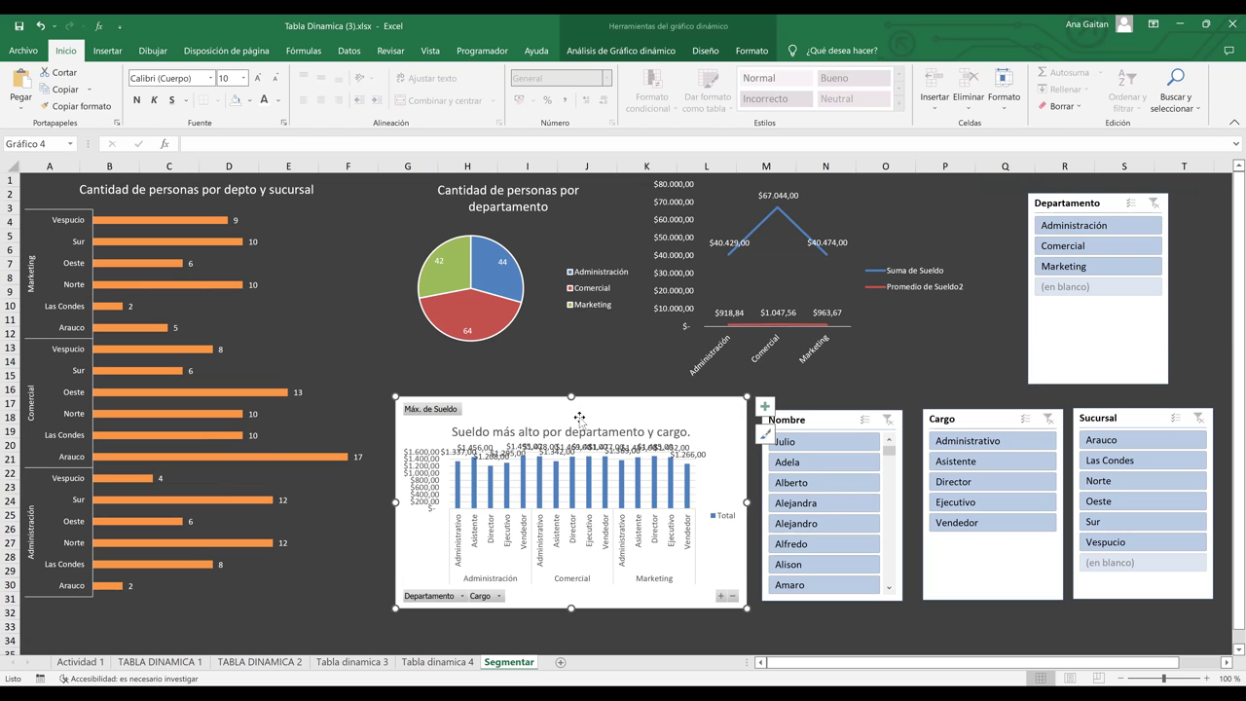
{"action": "left_click", "coordinate": [705, 52]}
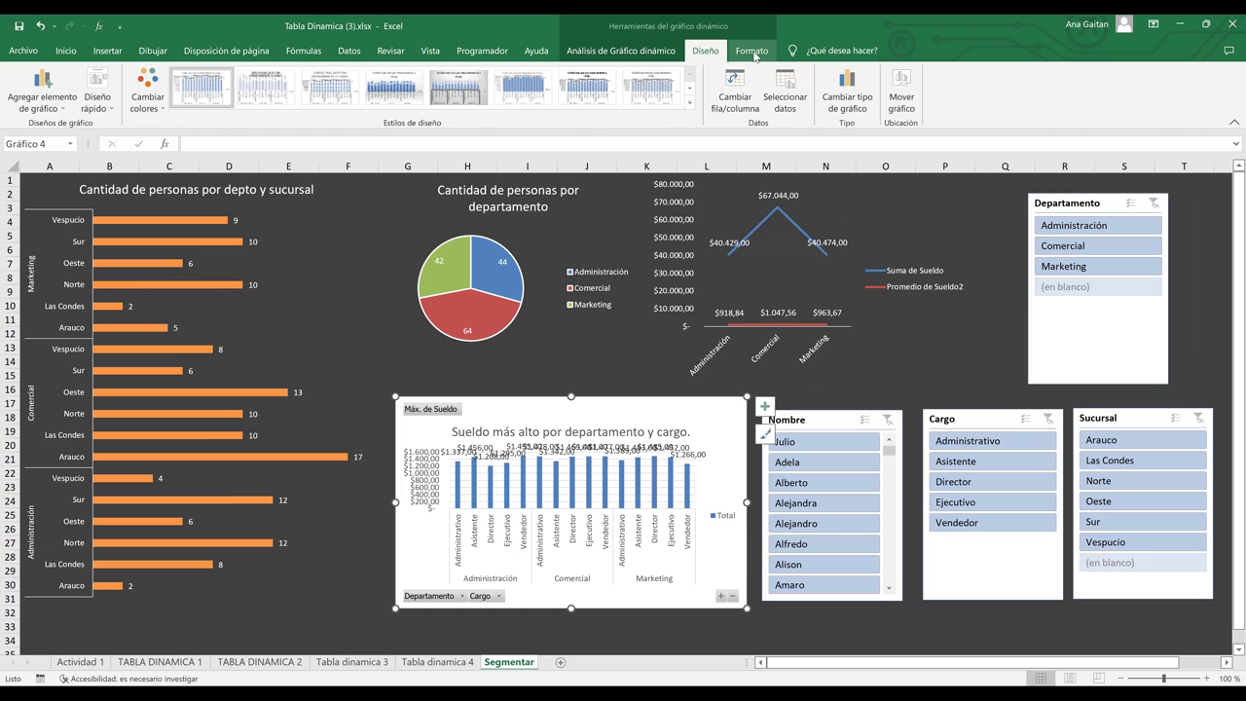
{"action": "left_click", "coordinate": [755, 53]}
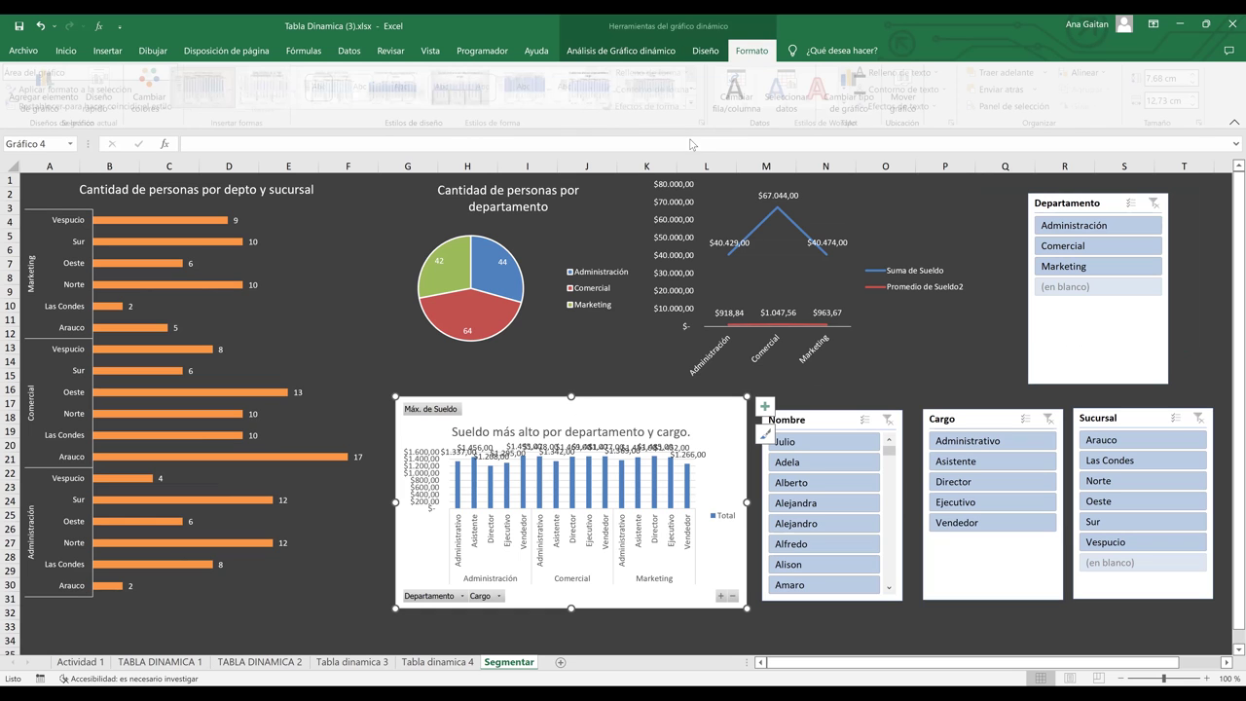
{"action": "left_click", "coordinate": [649, 72]}
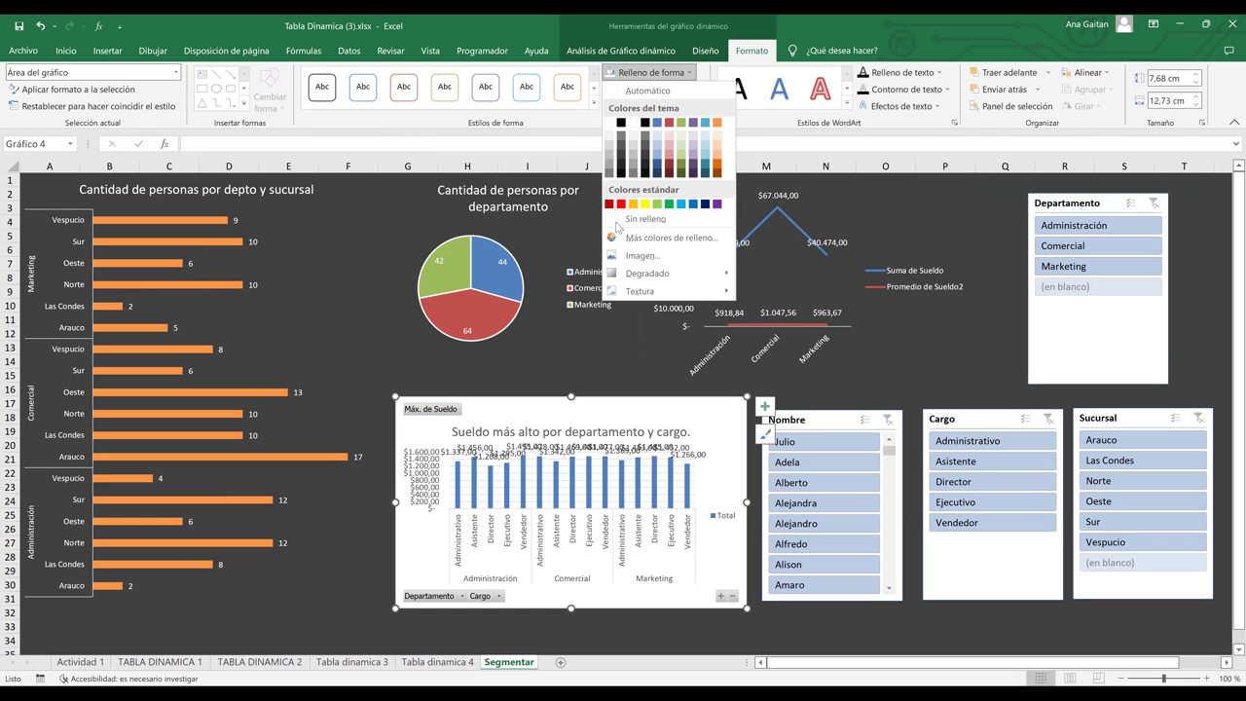
{"action": "left_click", "coordinate": [613, 222]}
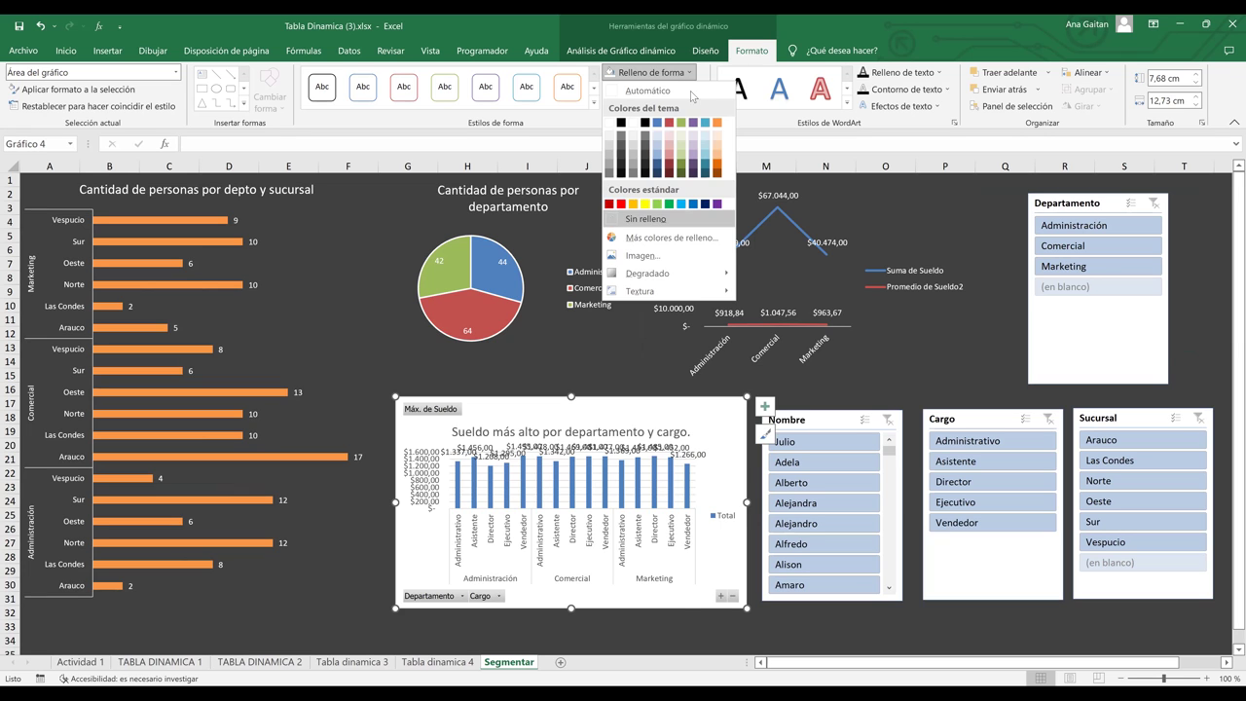
{"action": "left_click", "coordinate": [698, 90]}
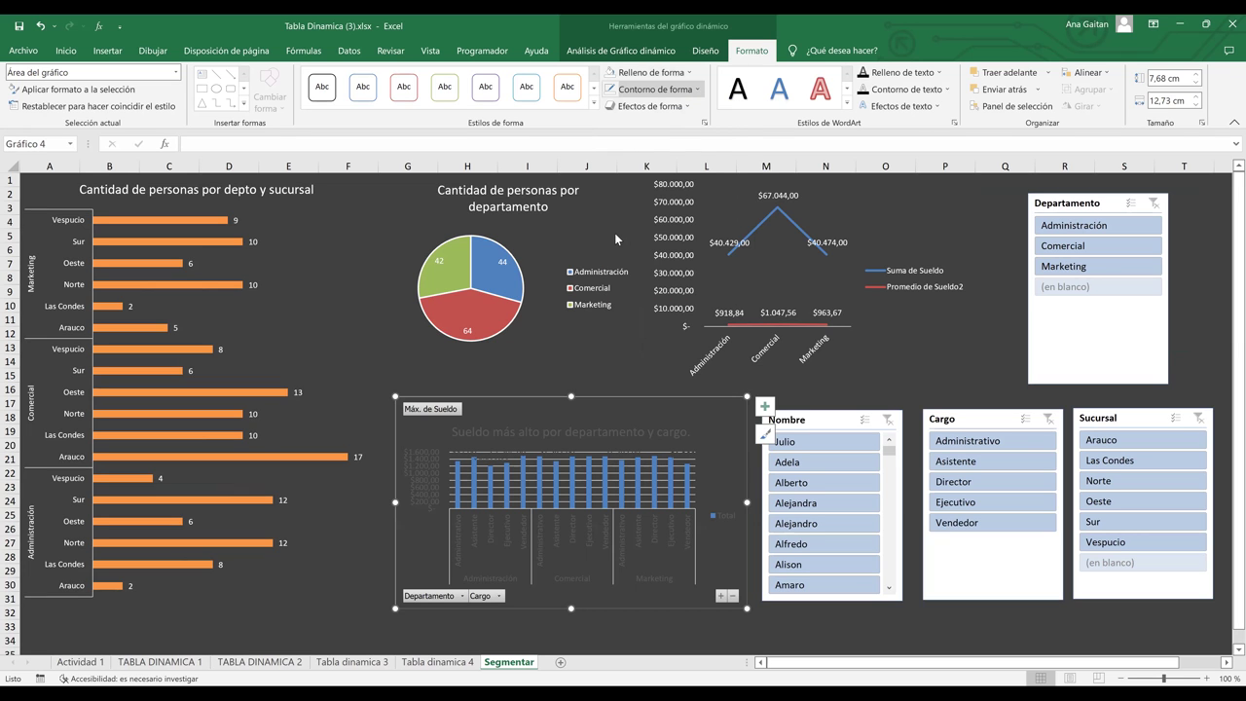
{"action": "left_click", "coordinate": [615, 236]}
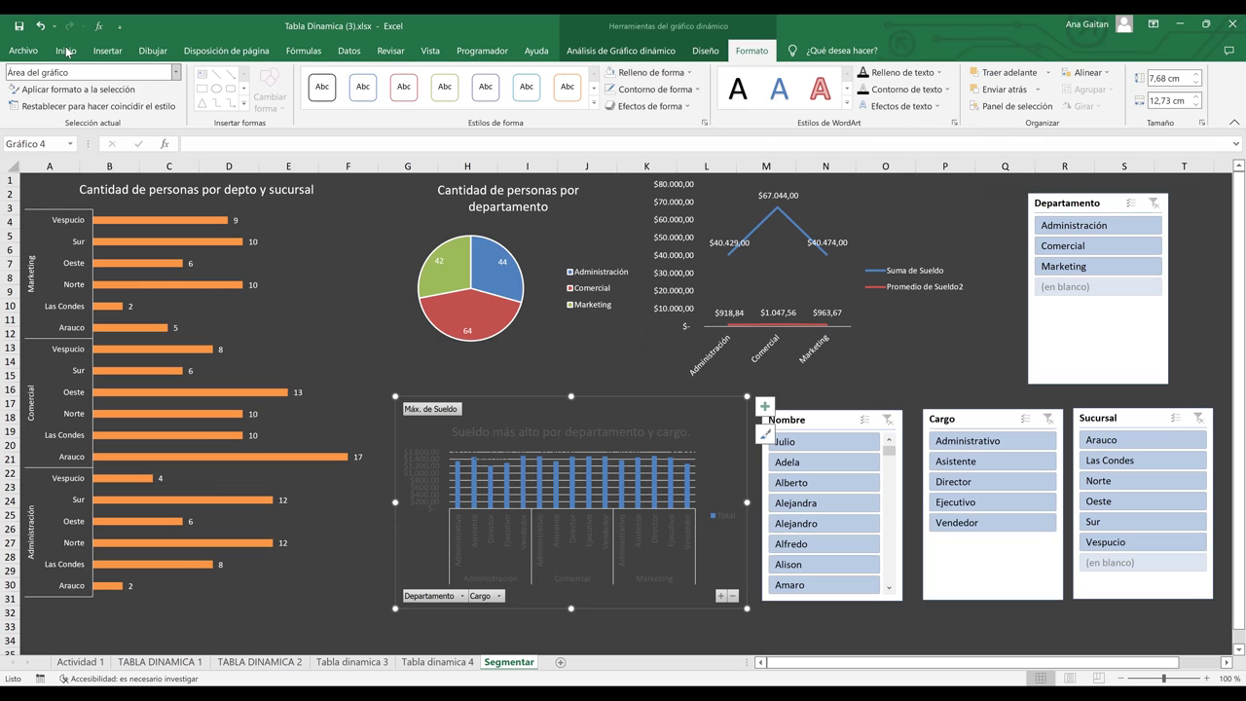
- Set all text of the highest-salary column chart to white and widen the chart slightly, with its field buttons hidden
{"action": "left_click", "coordinate": [66, 51]}
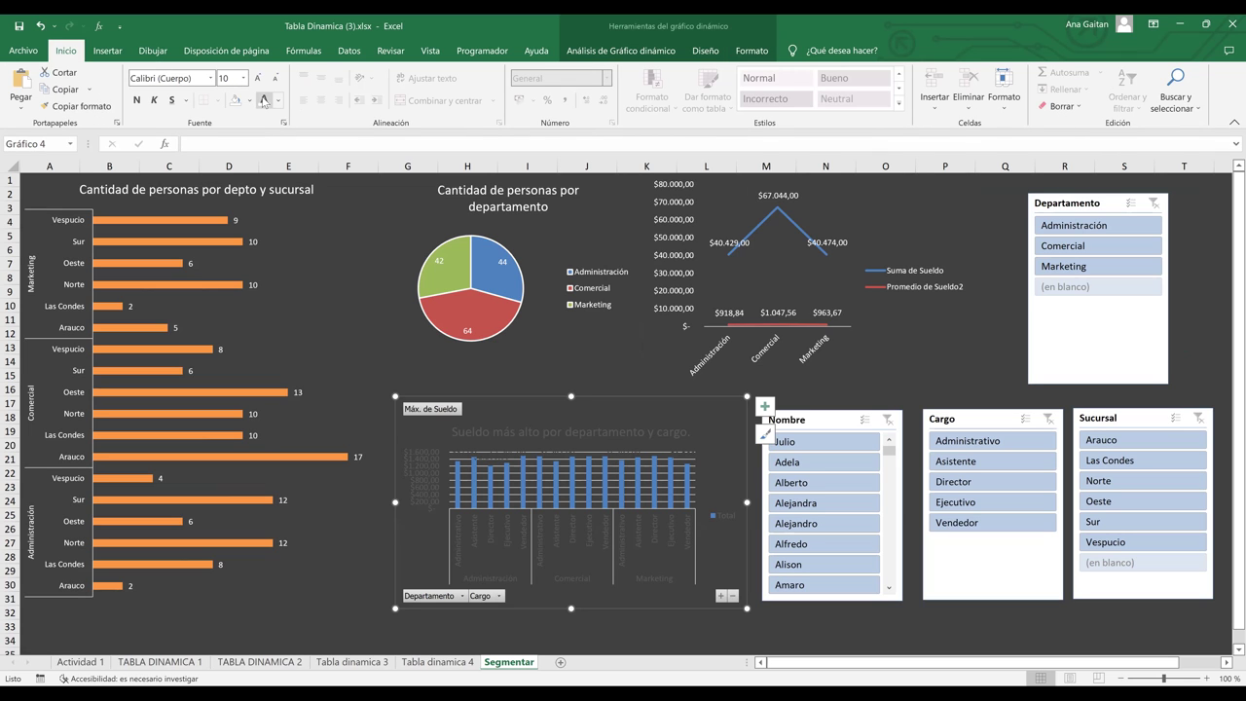
{"action": "left_click", "coordinate": [264, 101]}
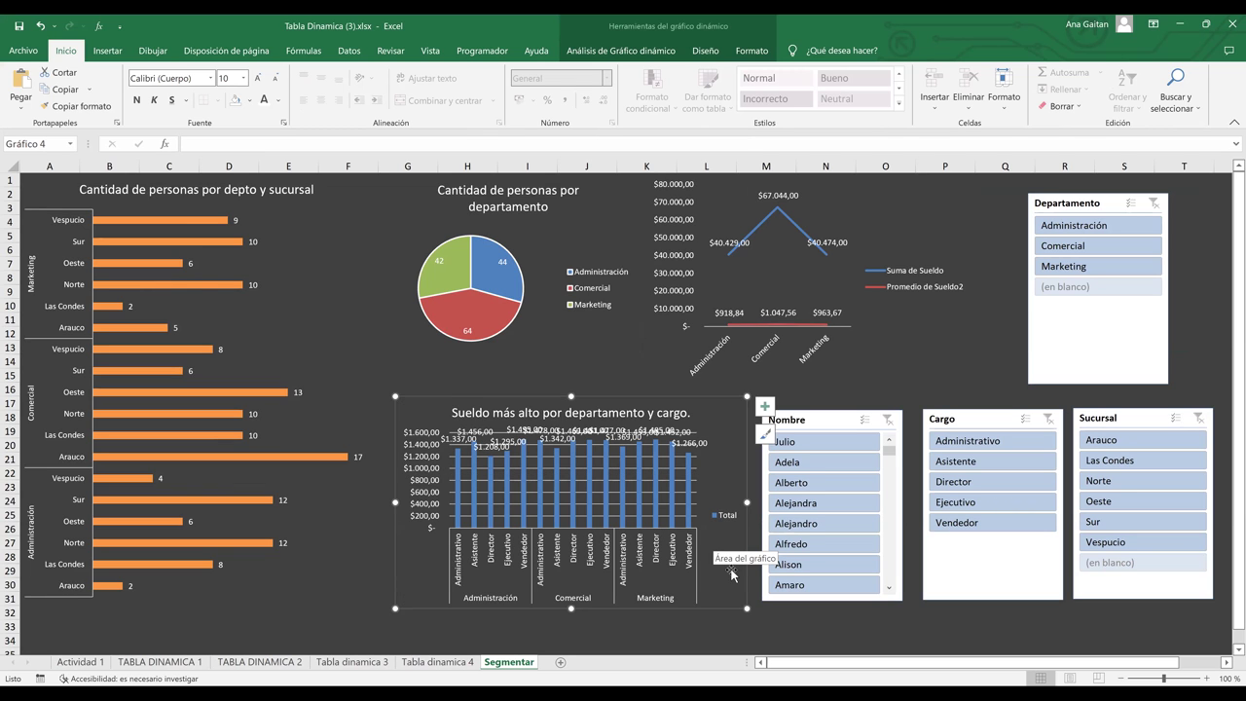
{"action": "left_click_drag", "start_coordinate": [395, 608], "coordinate": [354, 611]}
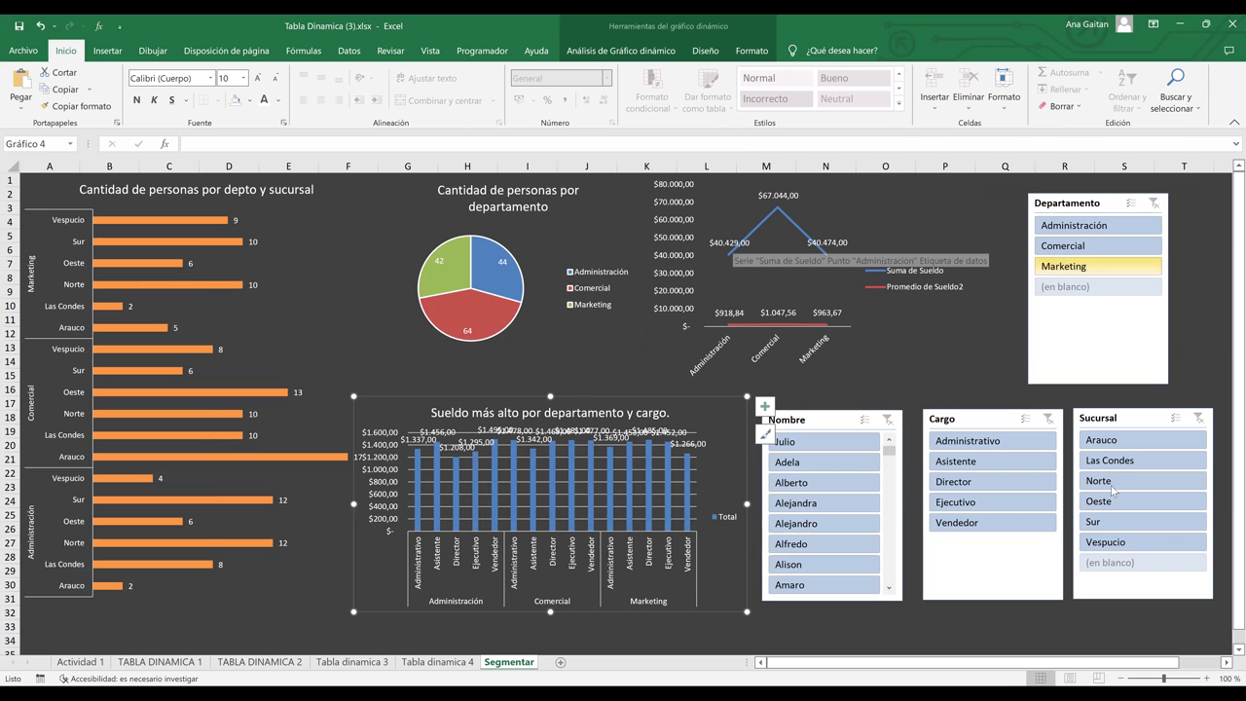
- Select the Nombre, Cargo, Departamento and Sucursal slicers together and move them away from the charts into an empty area of the sheet
{"action": "left_click", "coordinate": [1122, 678]}
{"action": "left_click_drag", "start_coordinate": [971, 523], "coordinate": [609, 378]}
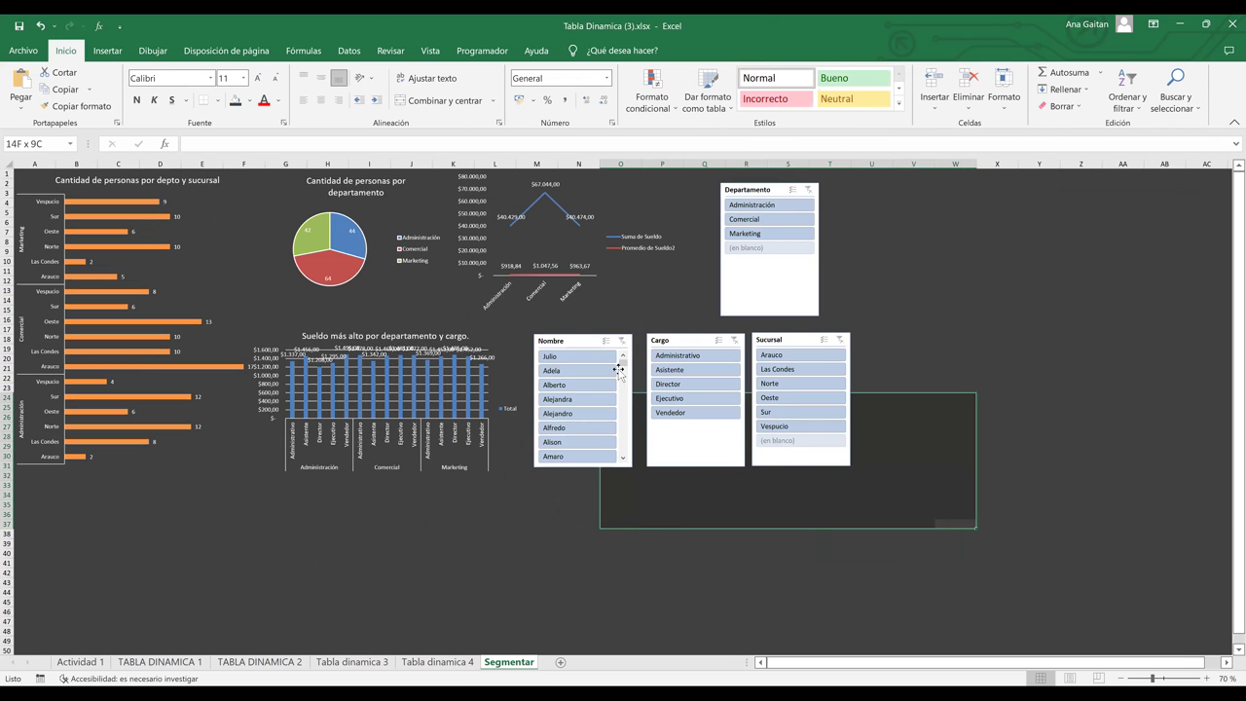
{"action": "left_click", "coordinate": [619, 348]}
{"action": "left_click", "coordinate": [672, 342], "text": "ctrl"}
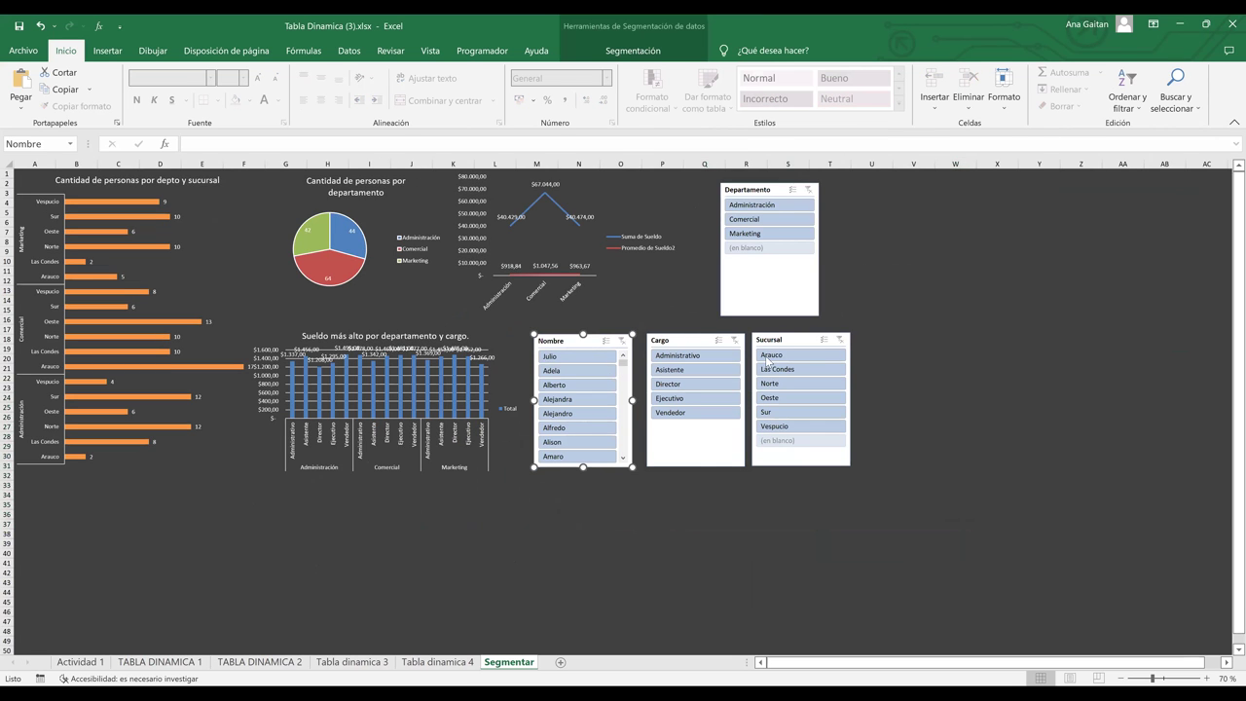
{"action": "left_click", "coordinate": [769, 299], "text": "ctrl"}
{"action": "left_click", "coordinate": [793, 337], "text": "ctrl"}
{"action": "left_click_drag", "start_coordinate": [792, 337], "coordinate": [1034, 471]}
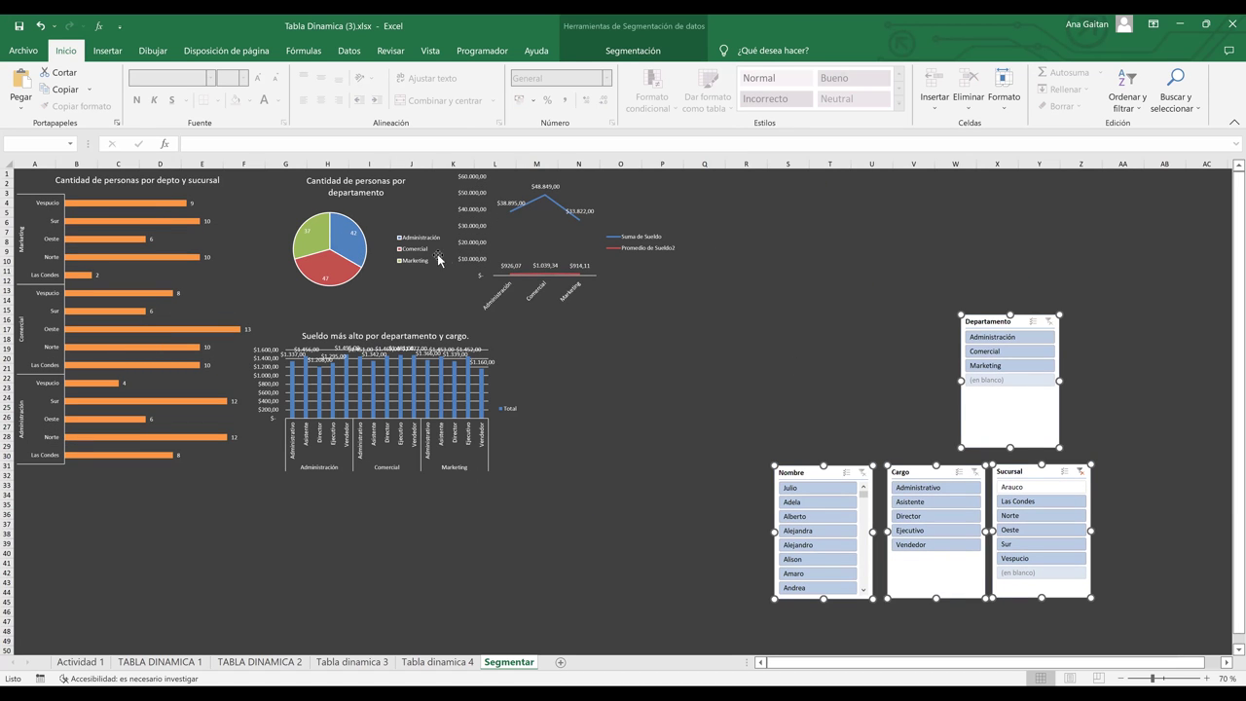
- Clear the space beside the bar chart by moving the pie chart below the column chart and the salary line chart towards the slicers
{"action": "left_click", "coordinate": [447, 264]}
{"action": "left_click_drag", "start_coordinate": [447, 263], "coordinate": [644, 560]}
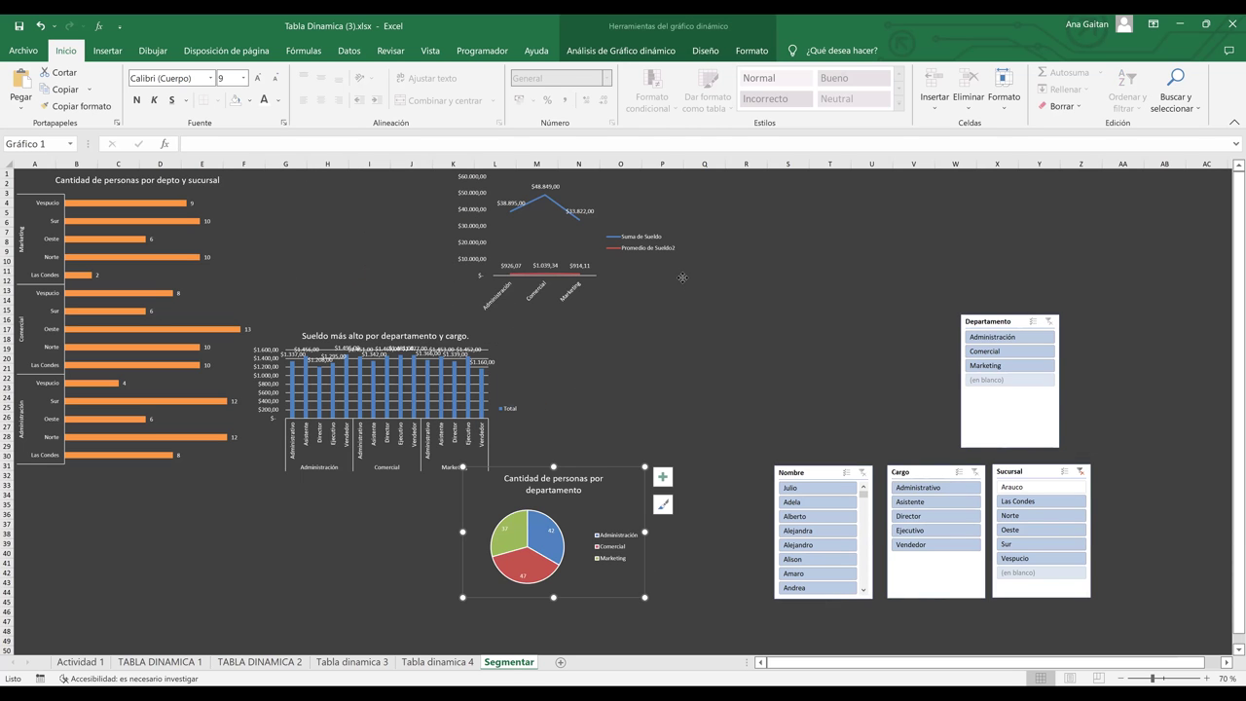
{"action": "left_click", "coordinate": [682, 282]}
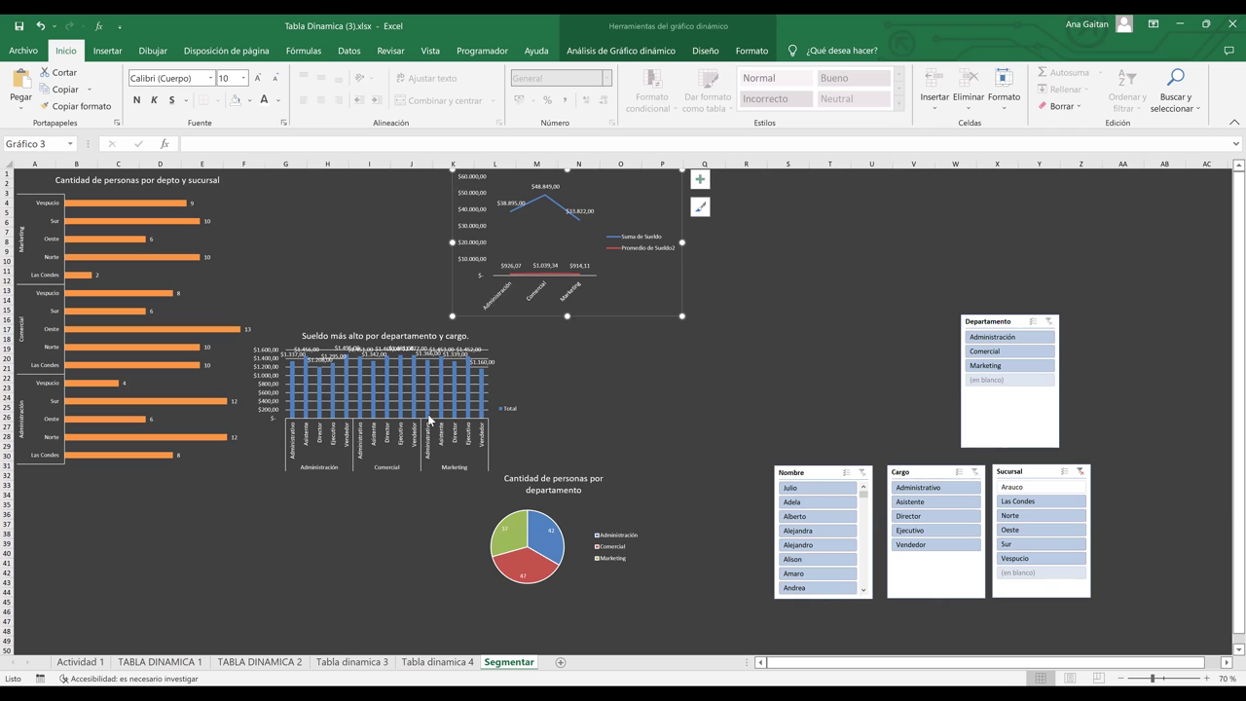
- Move the highest-salary column chart to the first rows beside the bar chart and widen it to about column R
{"action": "left_click_drag", "start_coordinate": [491, 332], "coordinate": [481, 189]}
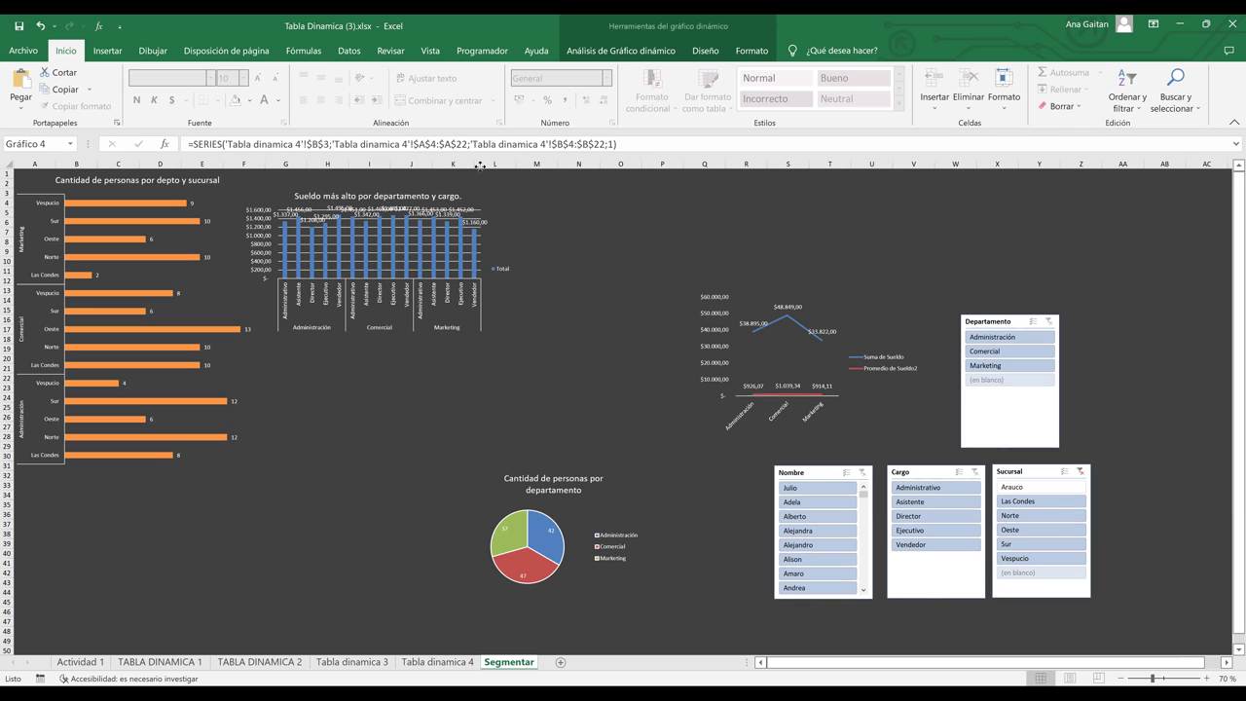
{"action": "key", "text": "ctrl+z"}
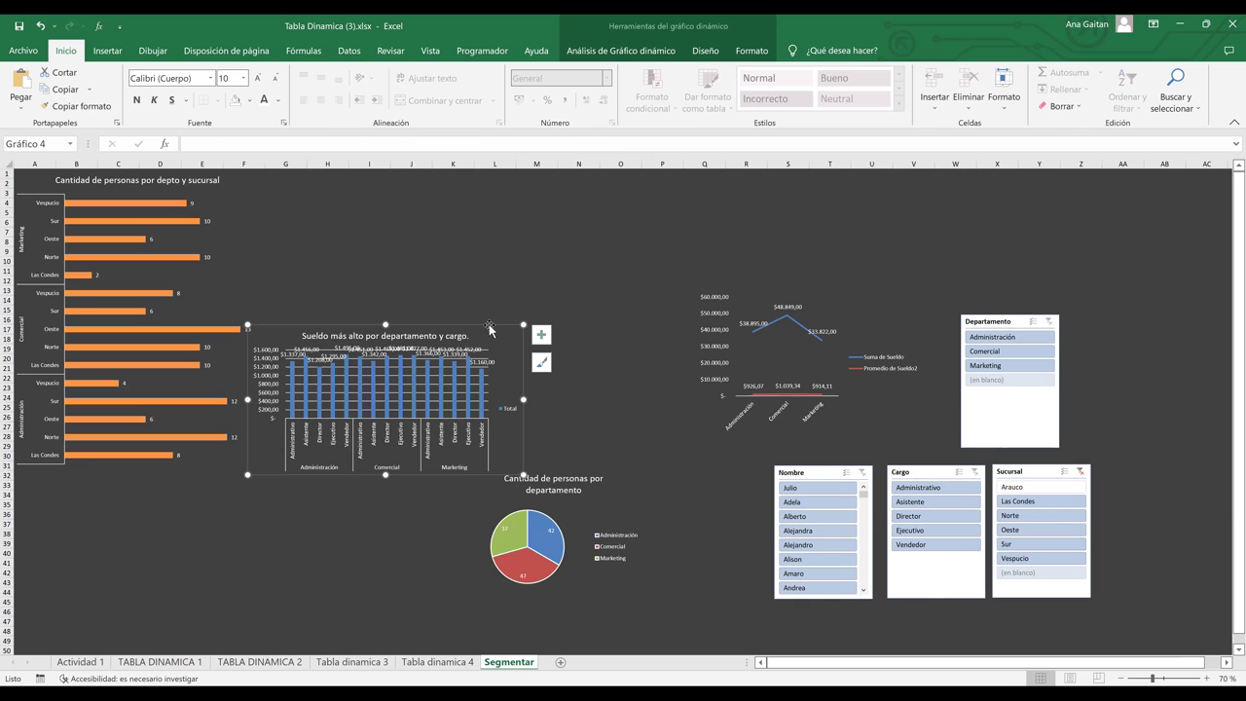
{"action": "key", "text": "ctrl+y"}
{"action": "key", "text": "ctrl+y"}
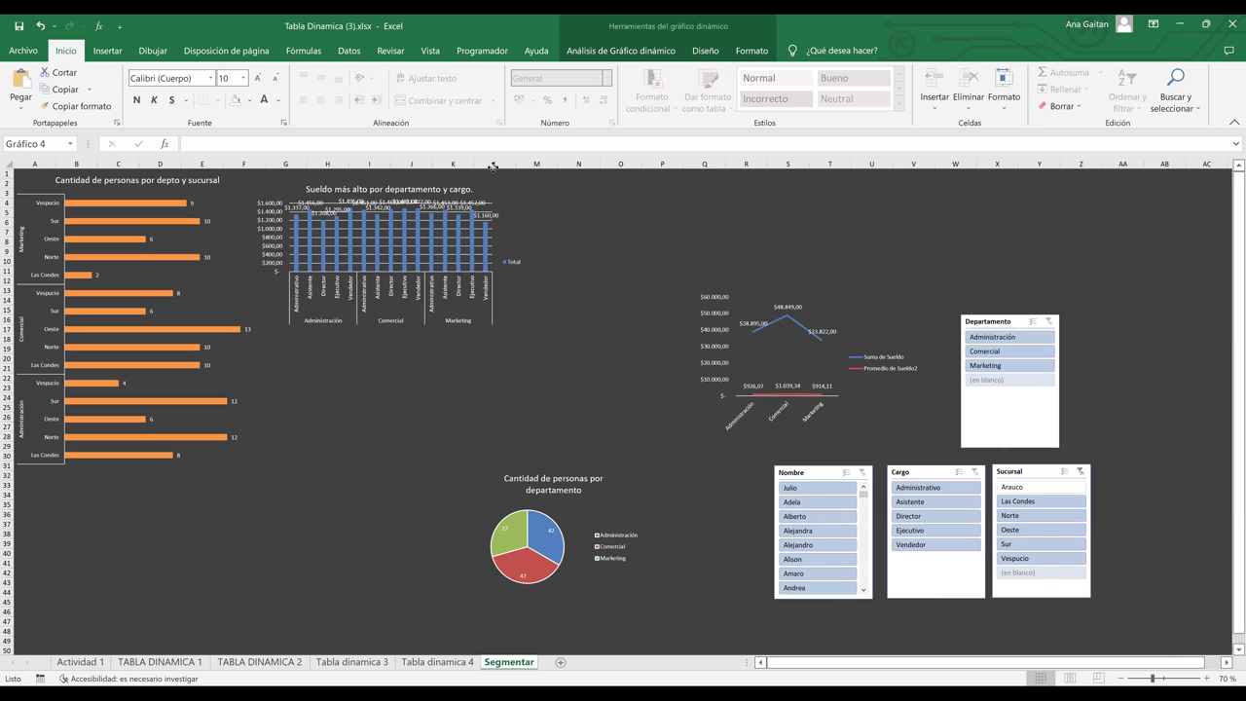
{"action": "key", "text": "ctrl+z"}
{"action": "key", "text": "ctrl+z"}
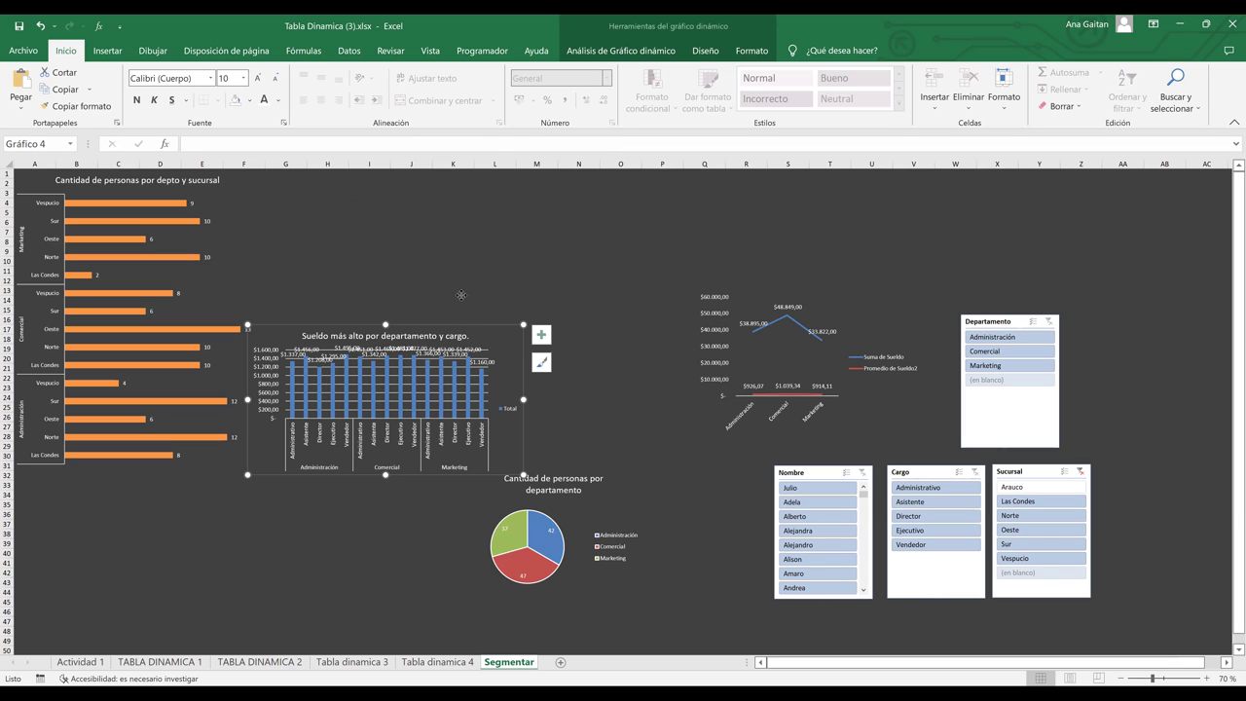
{"action": "key", "text": "ctrl+y"}
{"action": "key", "text": "ctrl+y"}
{"action": "left_click", "coordinate": [464, 200]}
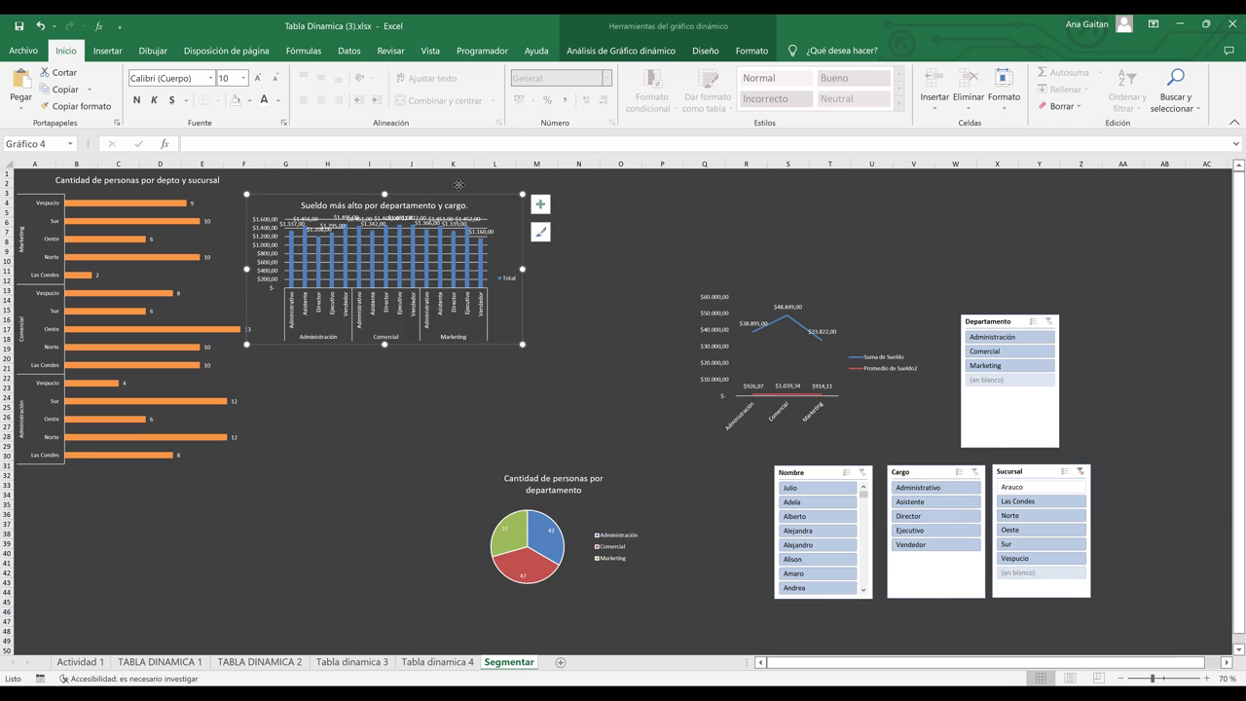
{"action": "key", "text": "ctrl+y"}
{"action": "key", "text": "ctrl+y"}
{"action": "key", "text": "ctrl+y"}
{"action": "left_click", "coordinate": [482, 209]}
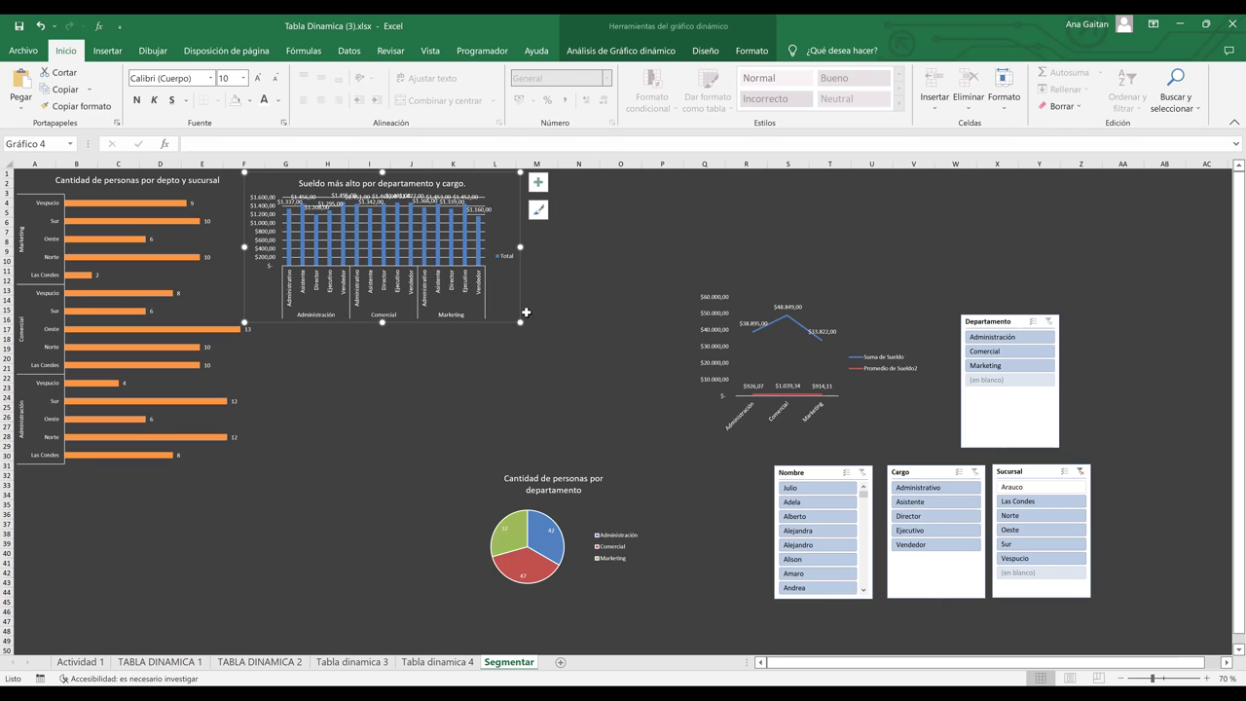
{"action": "left_click_drag", "start_coordinate": [600, 313], "coordinate": [734, 328]}
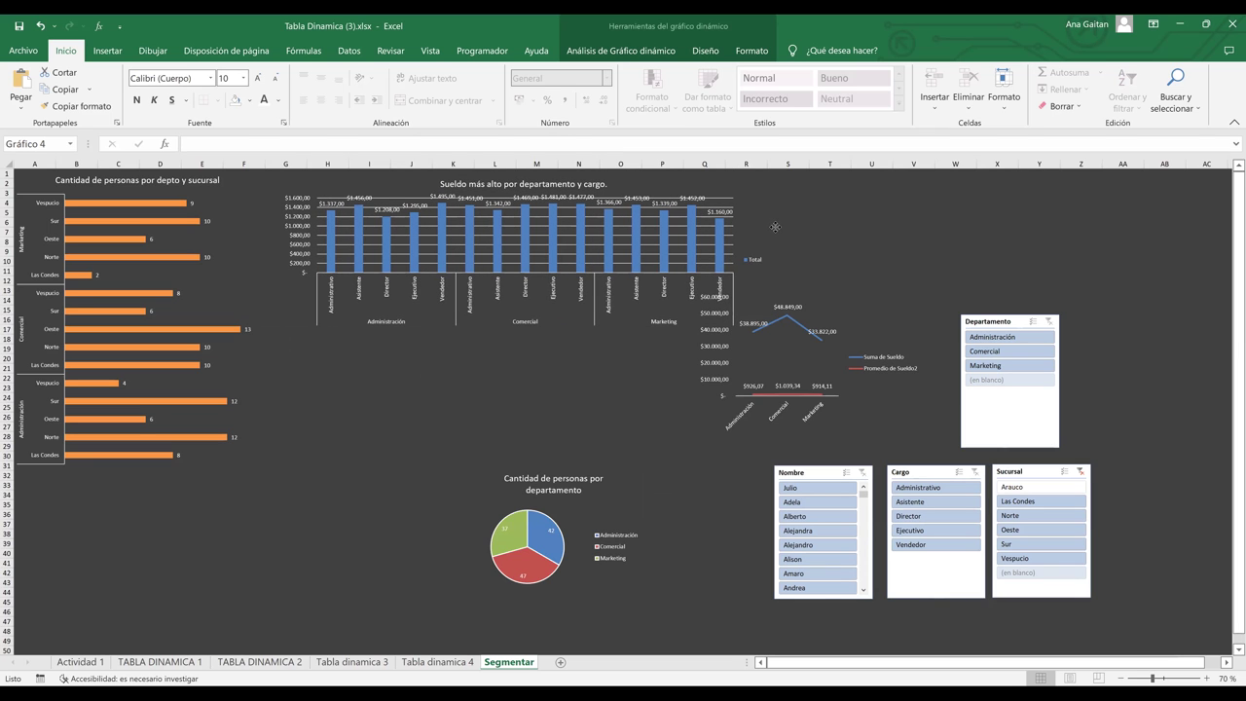
{"action": "left_click", "coordinate": [575, 358]}
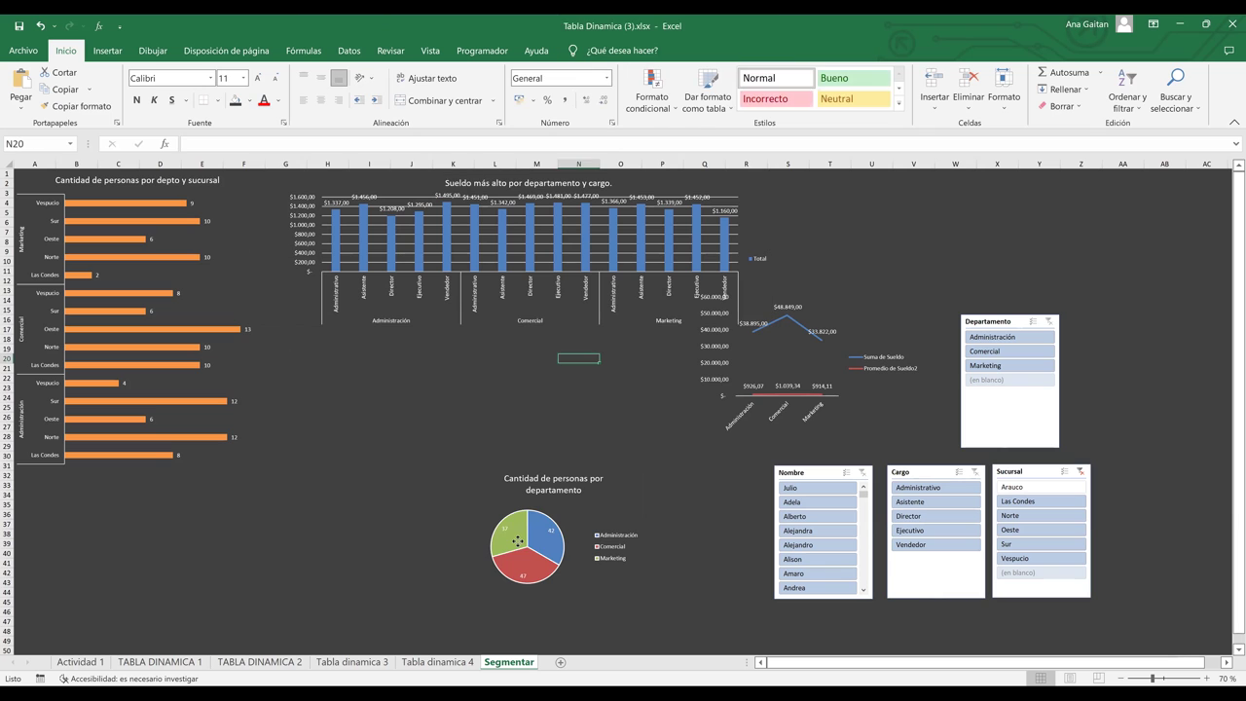
- Place the pie chart under the column chart and the salary line chart beside the pie
{"action": "left_click", "coordinate": [580, 477]}
{"action": "left_click", "coordinate": [534, 480]}
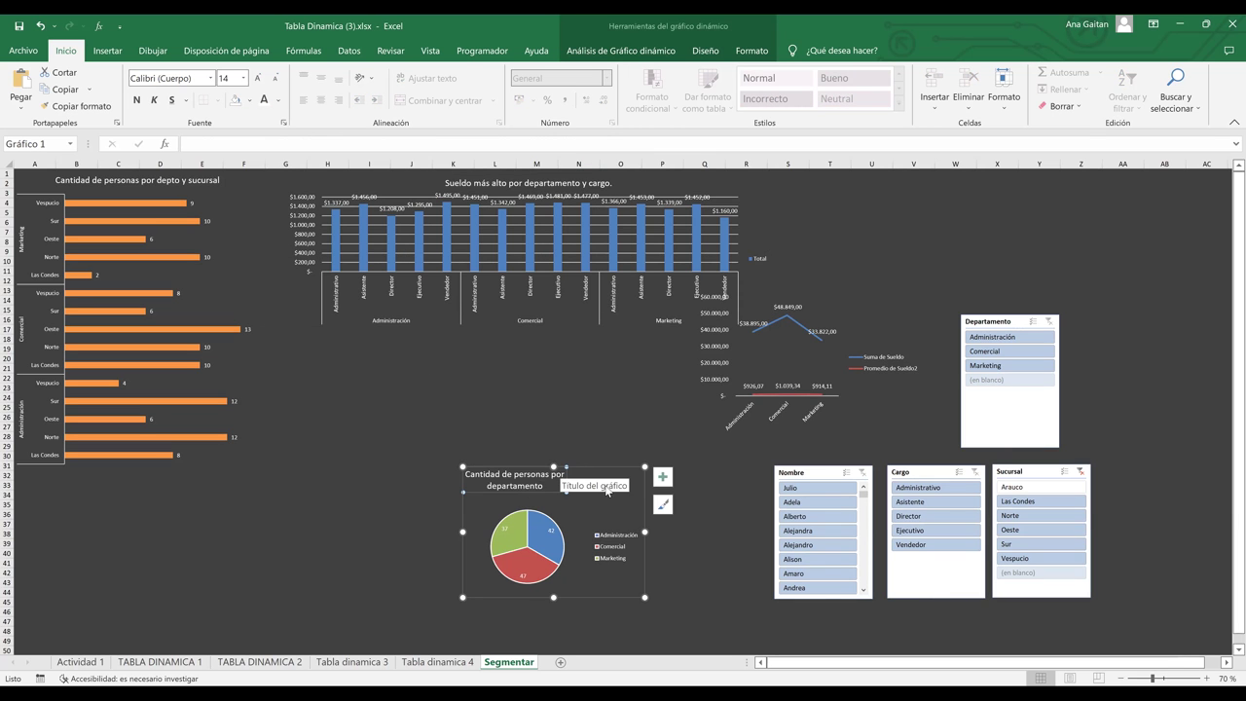
{"action": "mouse_move", "coordinate": [623, 469]}
{"action": "left_mouse_down"}
{"action": "mouse_move", "coordinate": [560, 445]}
{"action": "mouse_move", "coordinate": [437, 361]}
{"action": "left_mouse_up"}
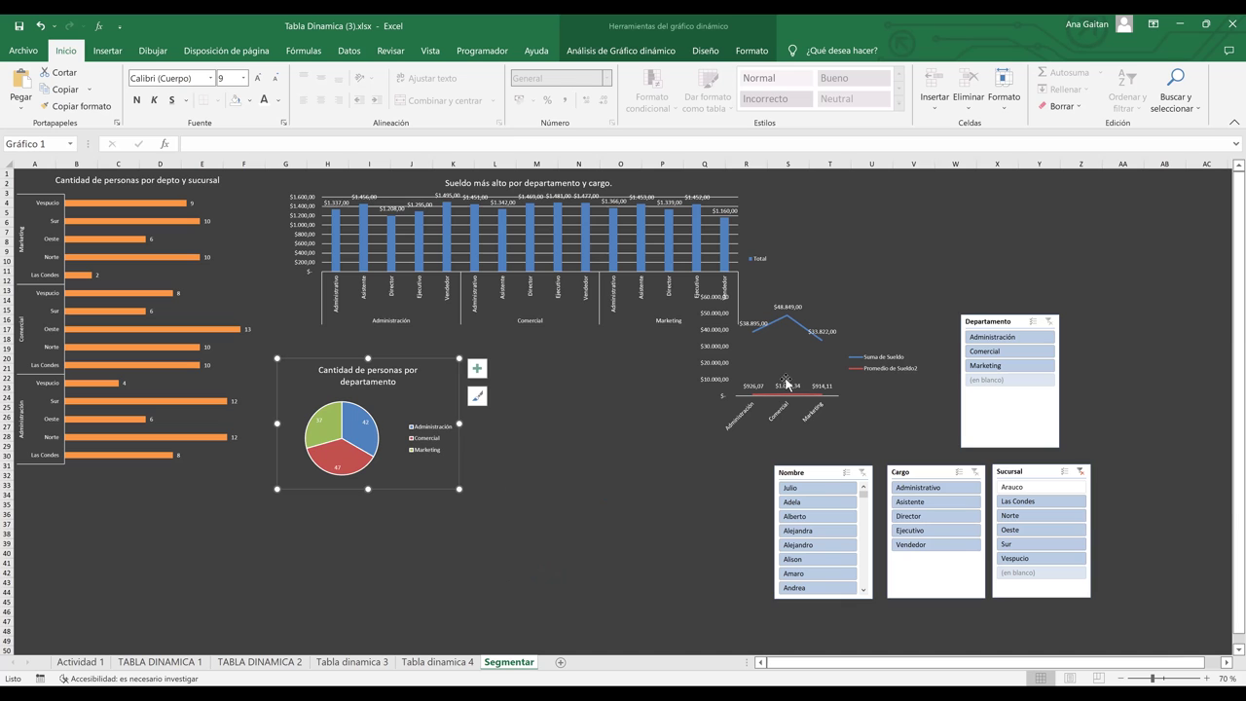
{"action": "mouse_move", "coordinate": [894, 440]}
{"action": "left_mouse_down"}
{"action": "mouse_move", "coordinate": [648, 478]}
{"action": "mouse_move", "coordinate": [730, 503]}
{"action": "left_mouse_up"}
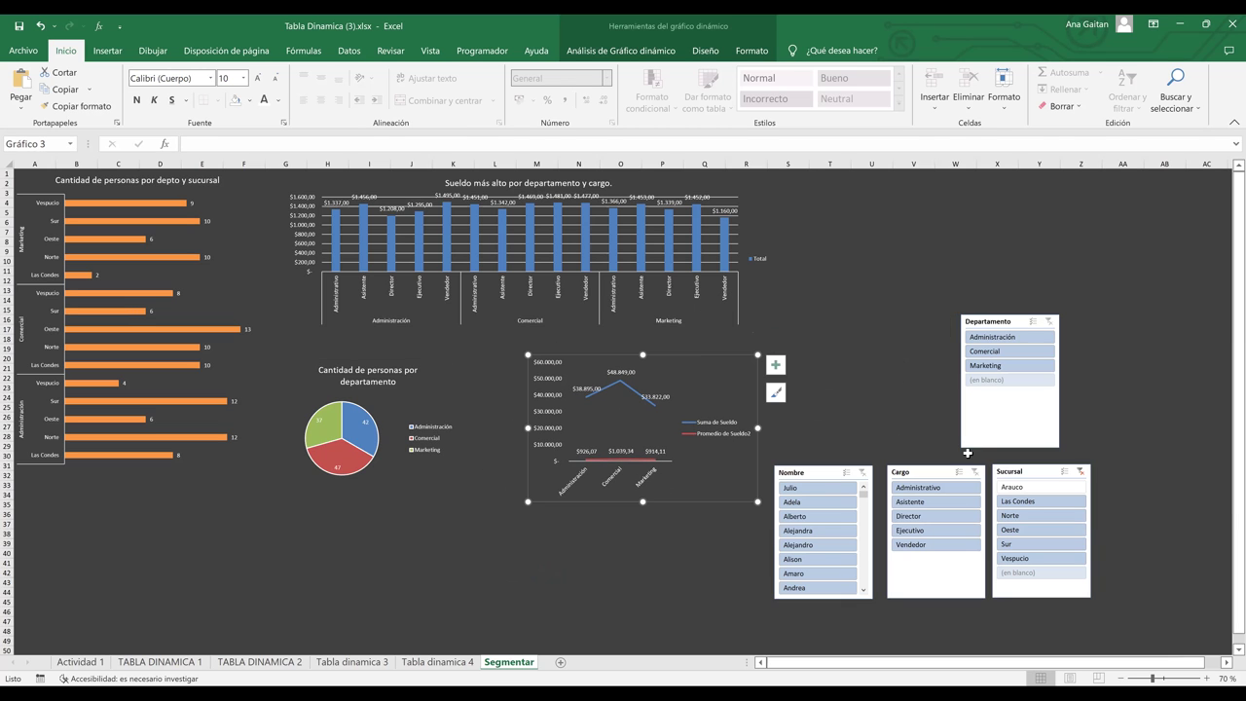
- Arrange the slicers beside the charts in a two-by-two grid, Departamento and Nombre above Cargo and Sucursal
{"action": "left_click", "coordinate": [985, 325]}
{"action": "left_click_drag", "start_coordinate": [920, 238], "coordinate": [863, 192]}
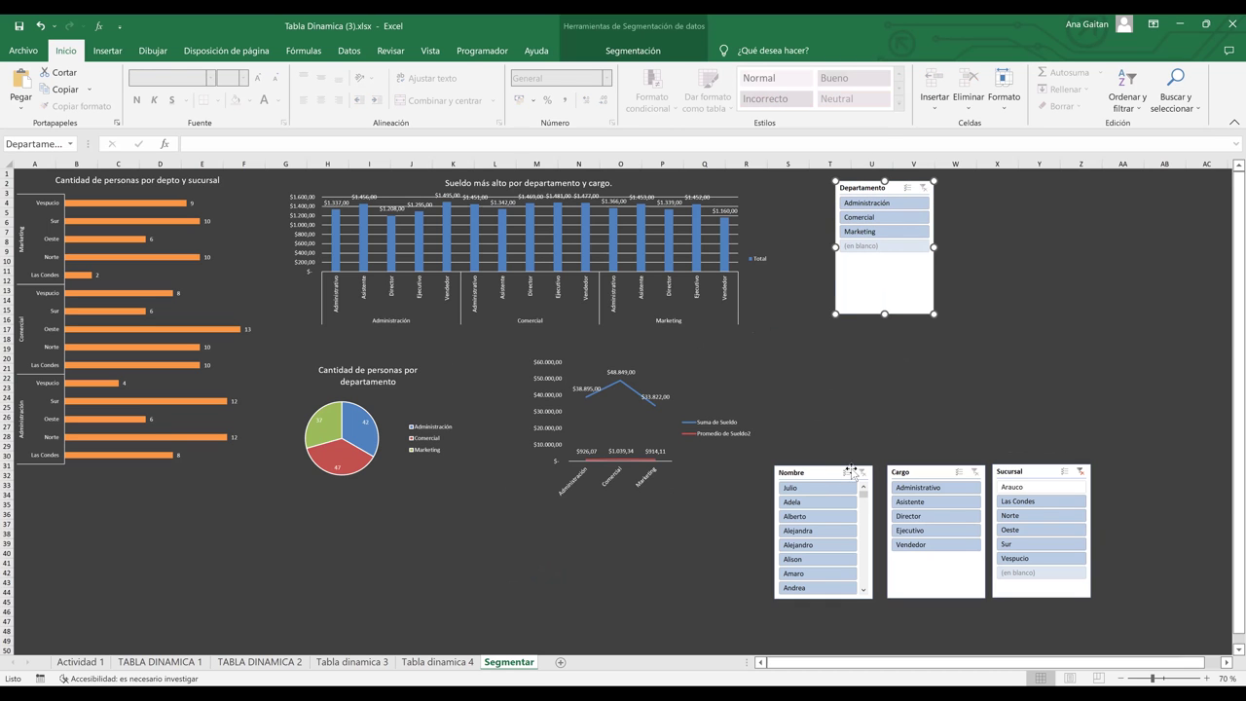
{"action": "left_click_drag", "start_coordinate": [819, 468], "coordinate": [997, 179]}
{"action": "left_click_drag", "start_coordinate": [921, 470], "coordinate": [875, 345]}
{"action": "left_click_drag", "start_coordinate": [1038, 468], "coordinate": [999, 338]}
{"action": "left_click", "coordinate": [1103, 573]}
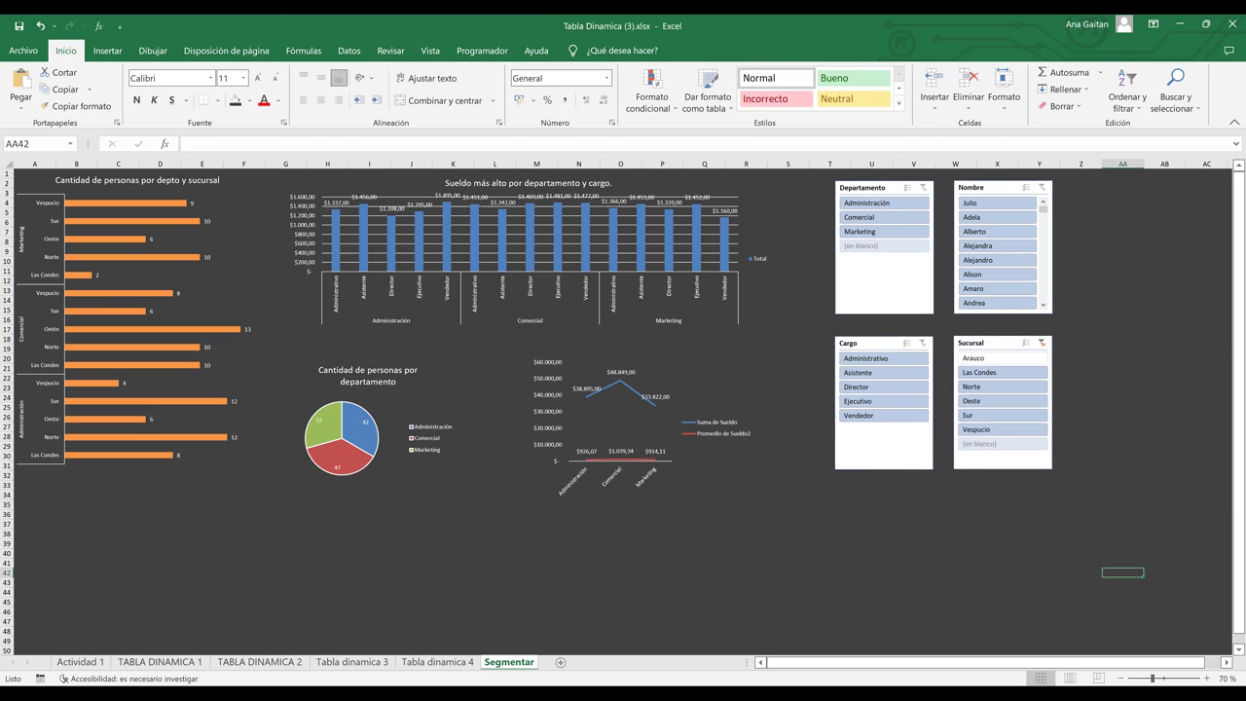
- Select all four slicers together and move the group closer to the column and line charts
{"action": "left_click", "coordinate": [1207, 678]}
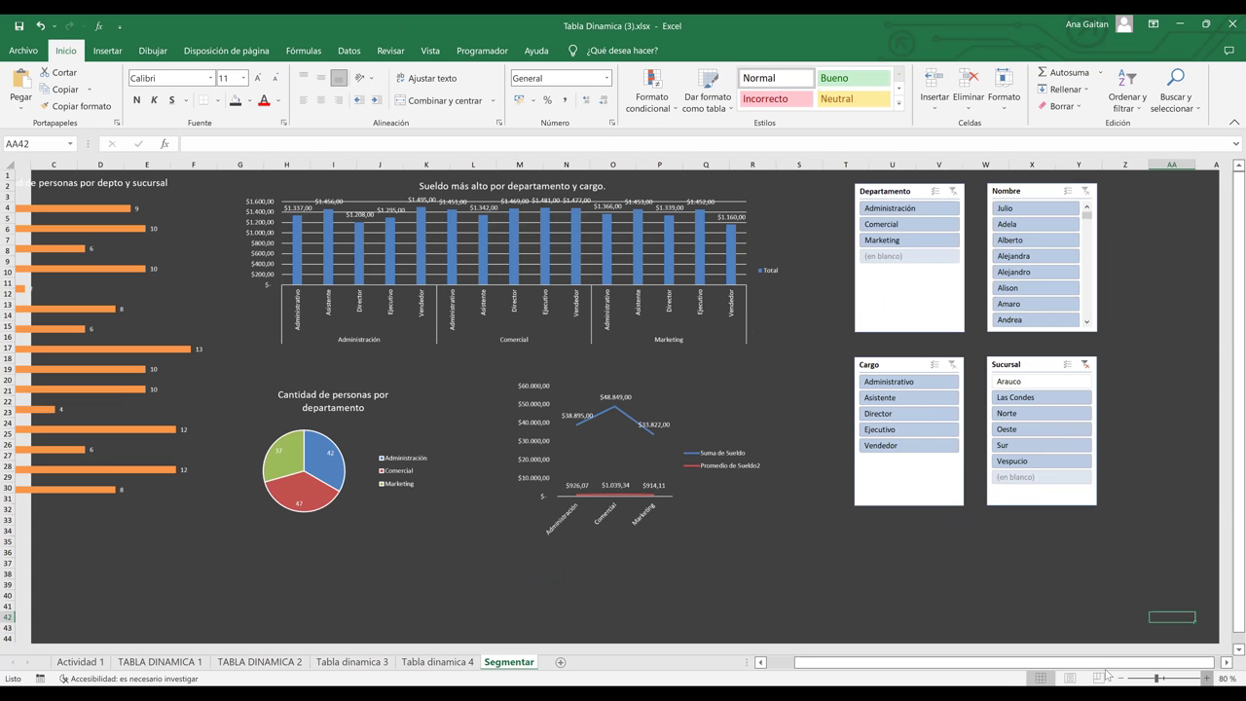
{"action": "left_click_drag", "start_coordinate": [1098, 665], "coordinate": [1059, 665]}
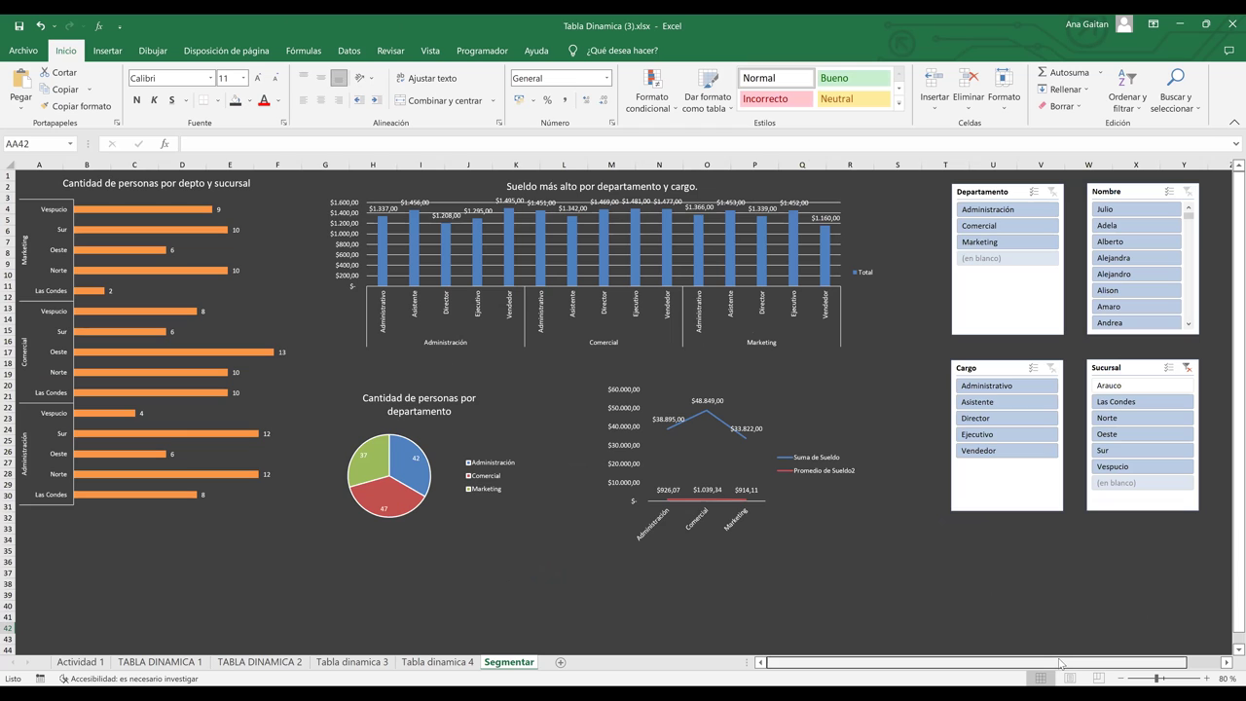
{"action": "left_click_drag", "start_coordinate": [1168, 562], "coordinate": [979, 193]}
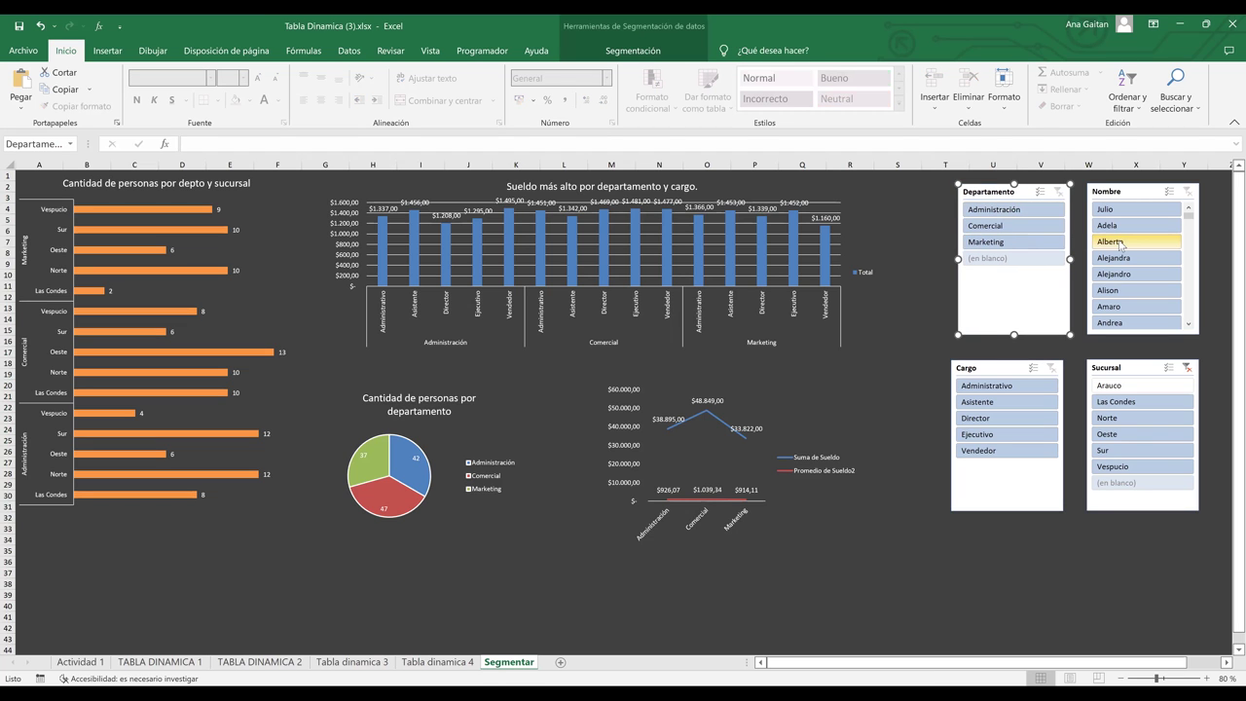
{"action": "left_click", "coordinate": [1129, 192]}
{"action": "left_click", "coordinate": [1116, 362], "text": "ctrl"}
{"action": "left_click", "coordinate": [1066, 368], "text": "ctrl"}
{"action": "left_click_drag", "start_coordinate": [1029, 293], "coordinate": [967, 285]}
{"action": "left_click", "coordinate": [1036, 524]}
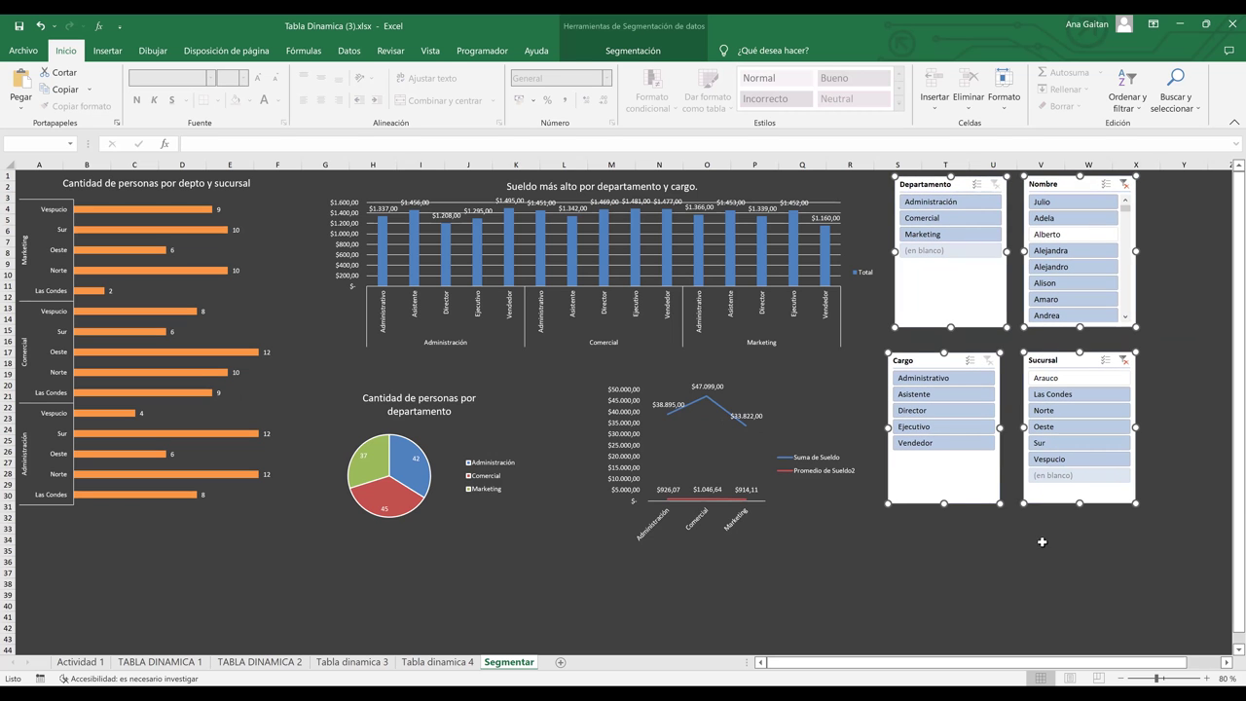
- Move the Departamento slicer closer to the column chart, keeping it above the Cargo slicer
{"action": "left_click", "coordinate": [937, 329]}
{"action": "left_click_drag", "start_coordinate": [937, 329], "coordinate": [922, 329]}
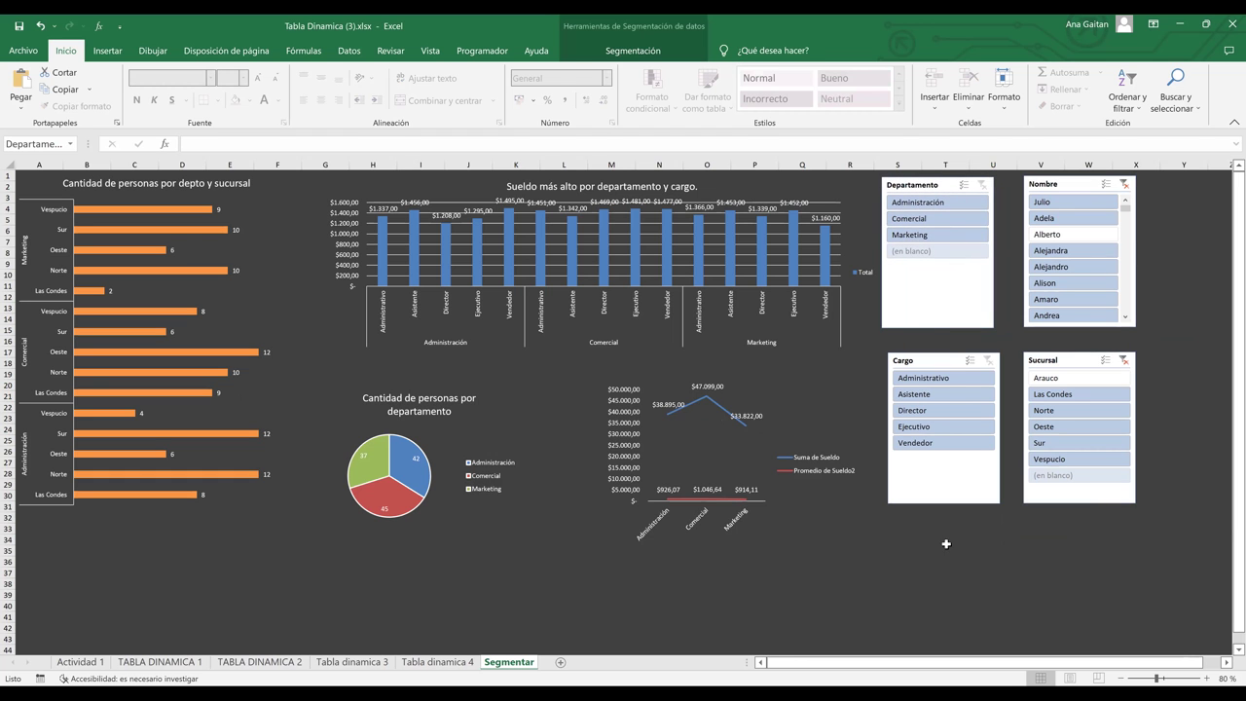
{"action": "left_click", "coordinate": [946, 573]}
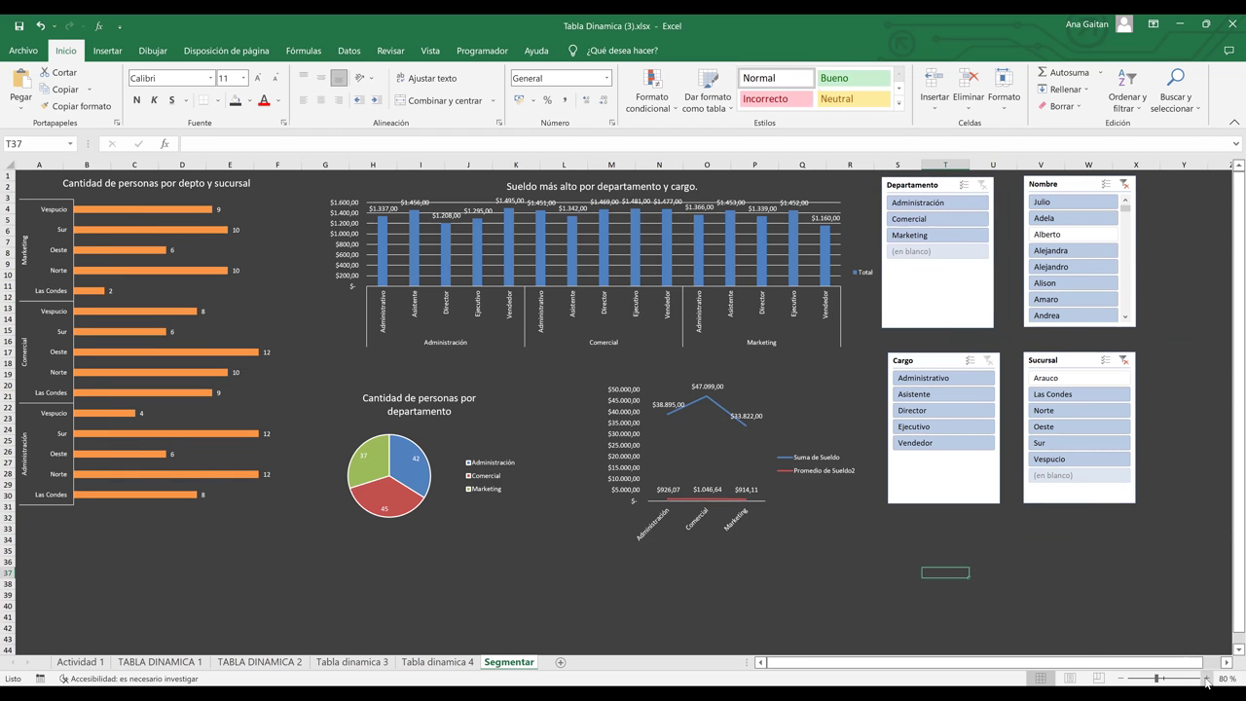
- Set the Segmentar sheet's zoom to 87 % to show the dashboard larger
{"action": "left_click", "coordinate": [1206, 678]}
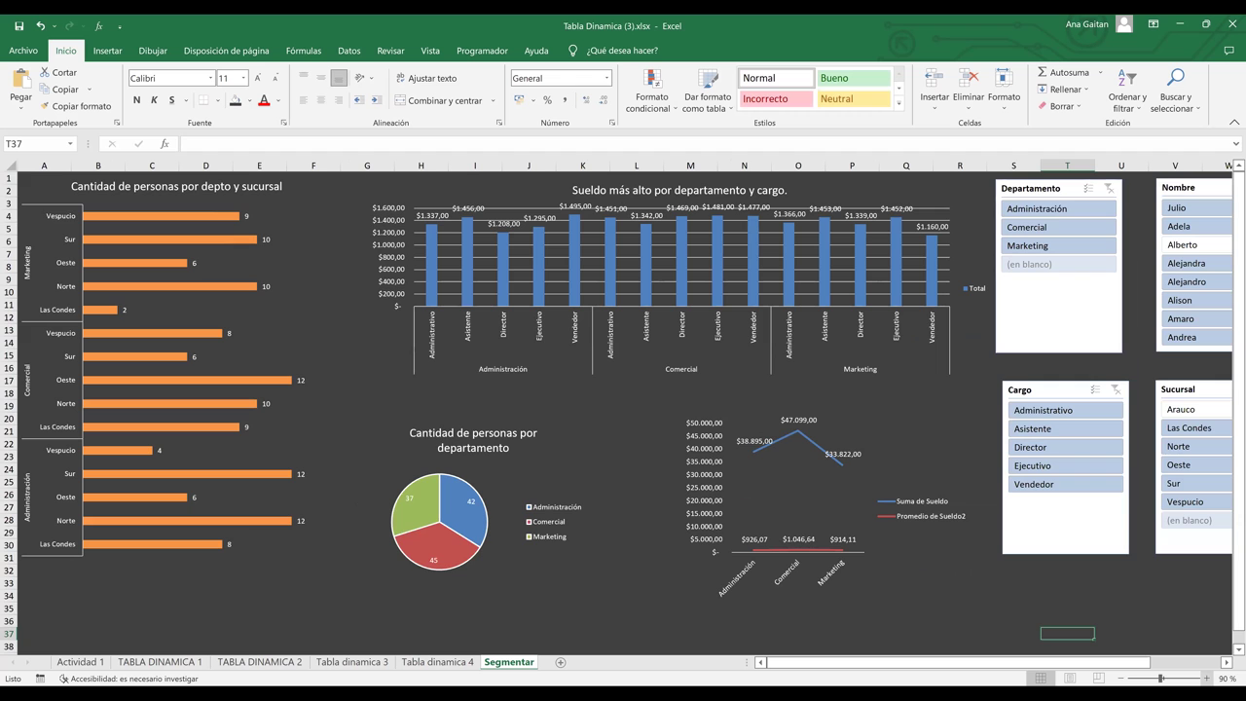
{"action": "left_click_drag", "start_coordinate": [1162, 678], "coordinate": [1159, 678]}
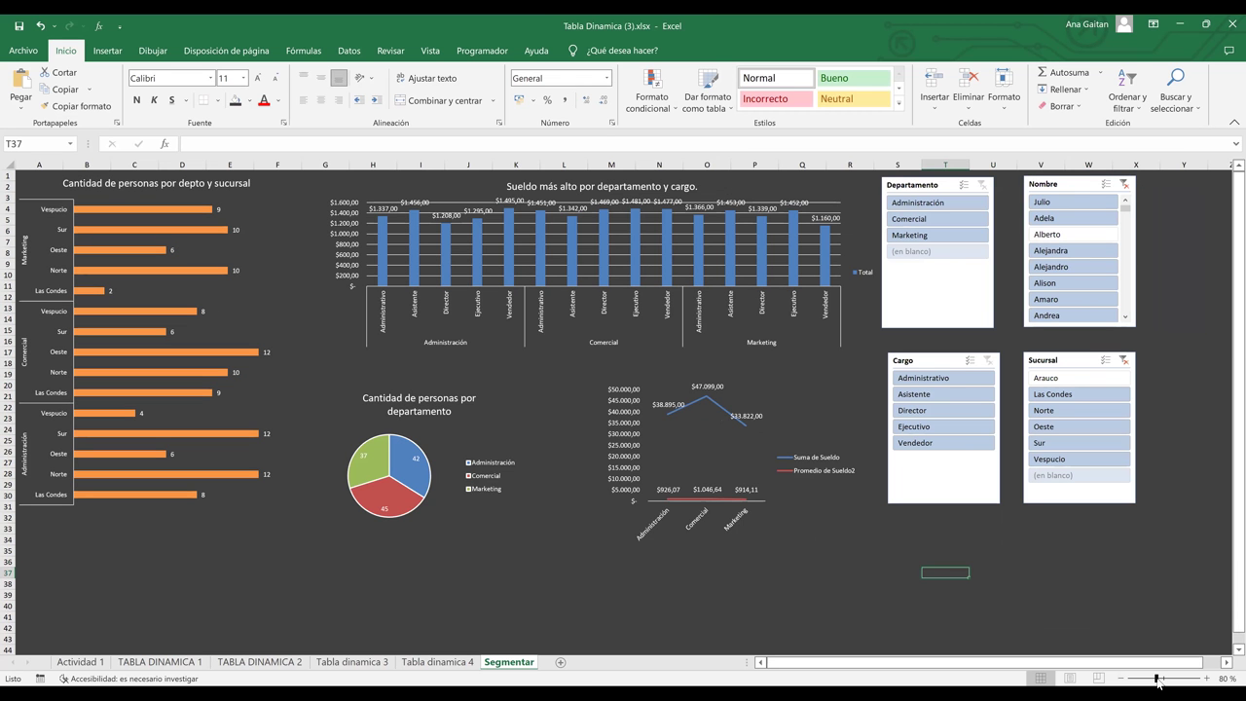
{"action": "left_click_drag", "start_coordinate": [1159, 682], "coordinate": [1160, 682]}
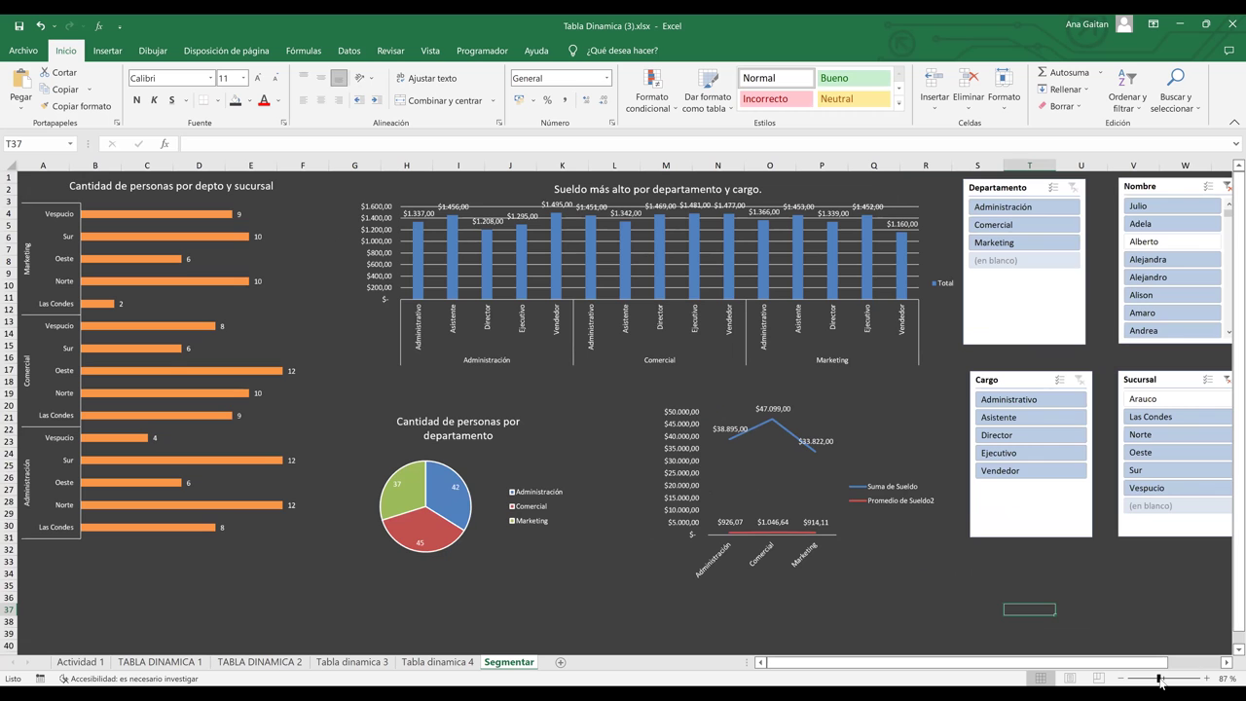
{"action": "left_click", "coordinate": [1127, 586]}
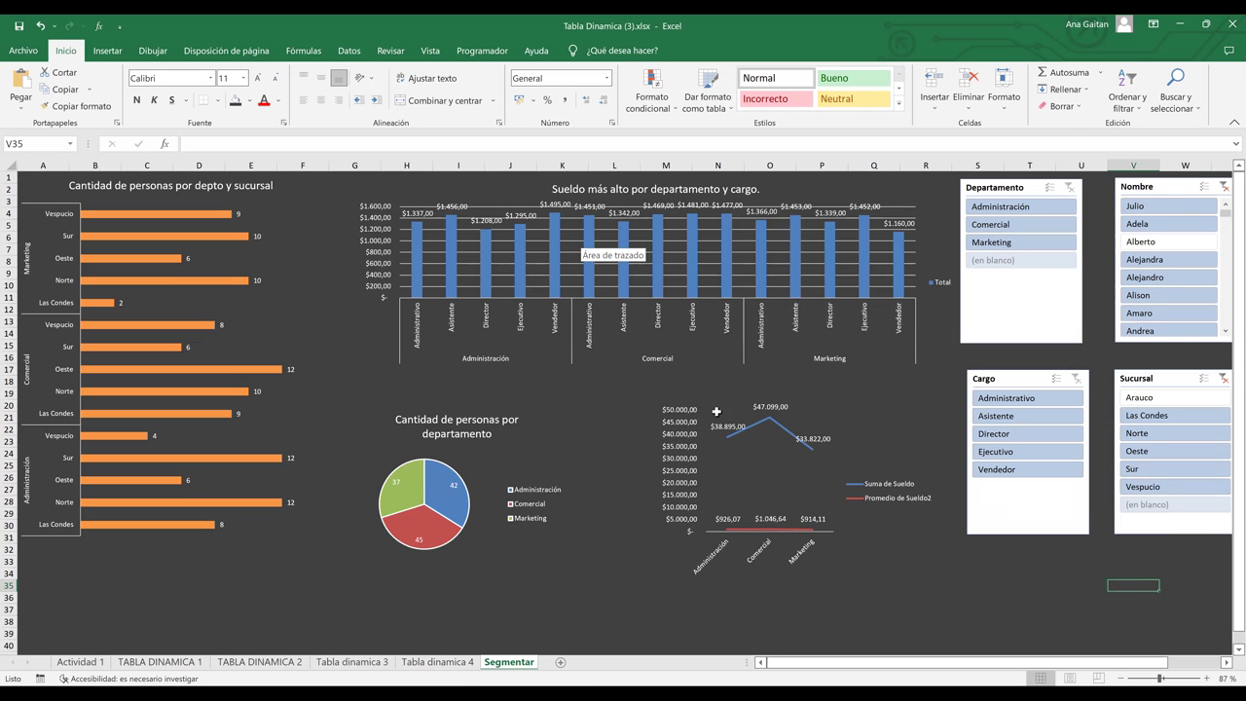
{"action": "key", "text": "Left"}
{"action": "key", "text": "Left"}
{"action": "key", "text": "Left"}
{"action": "key", "text": "Left"}
{"action": "key", "text": "Left"}
{"action": "key", "text": "Down"}
{"action": "key", "text": "Down"}
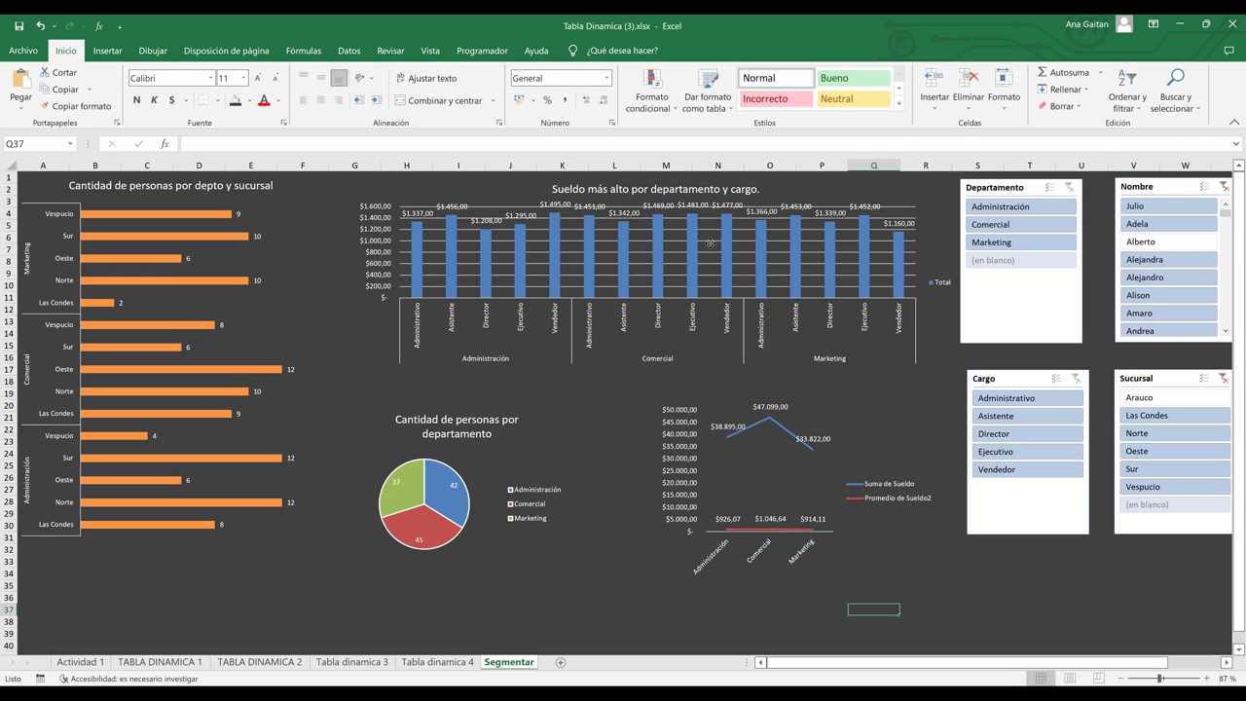
- Remove the gridlines, value axis and legend from the highest-salary column chart
{"action": "left_click", "coordinate": [711, 248]}
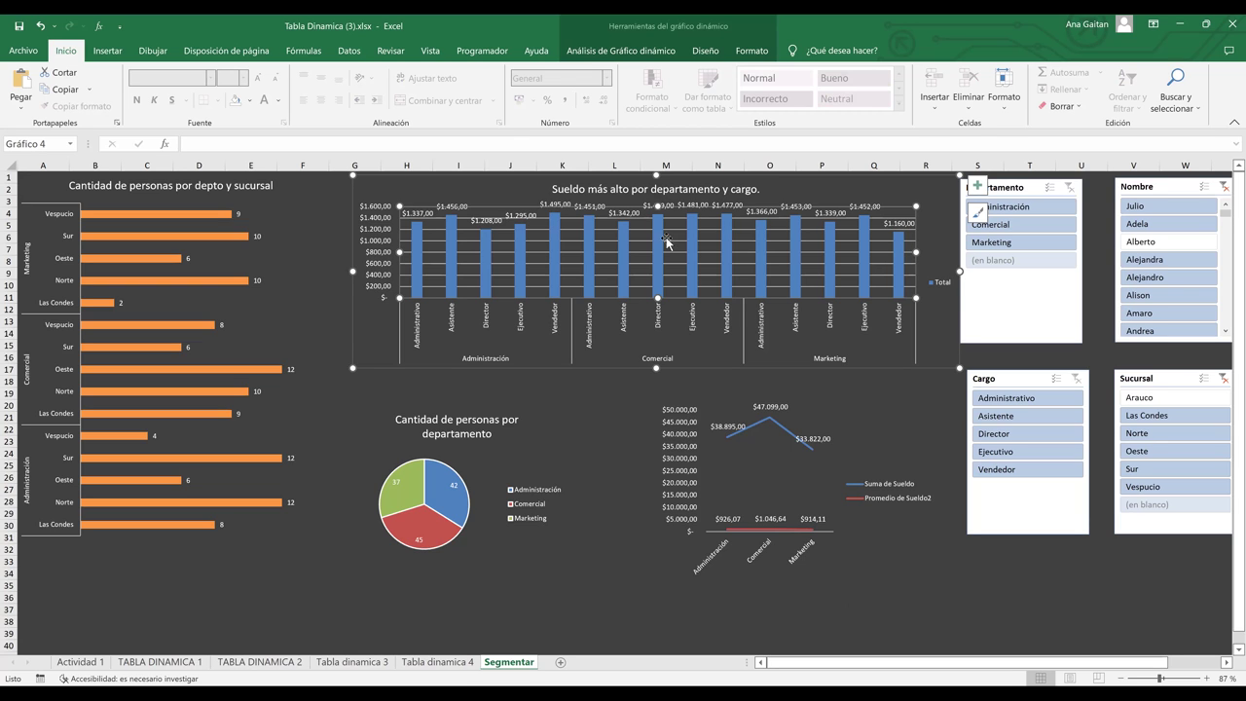
{"action": "left_click", "coordinate": [570, 242]}
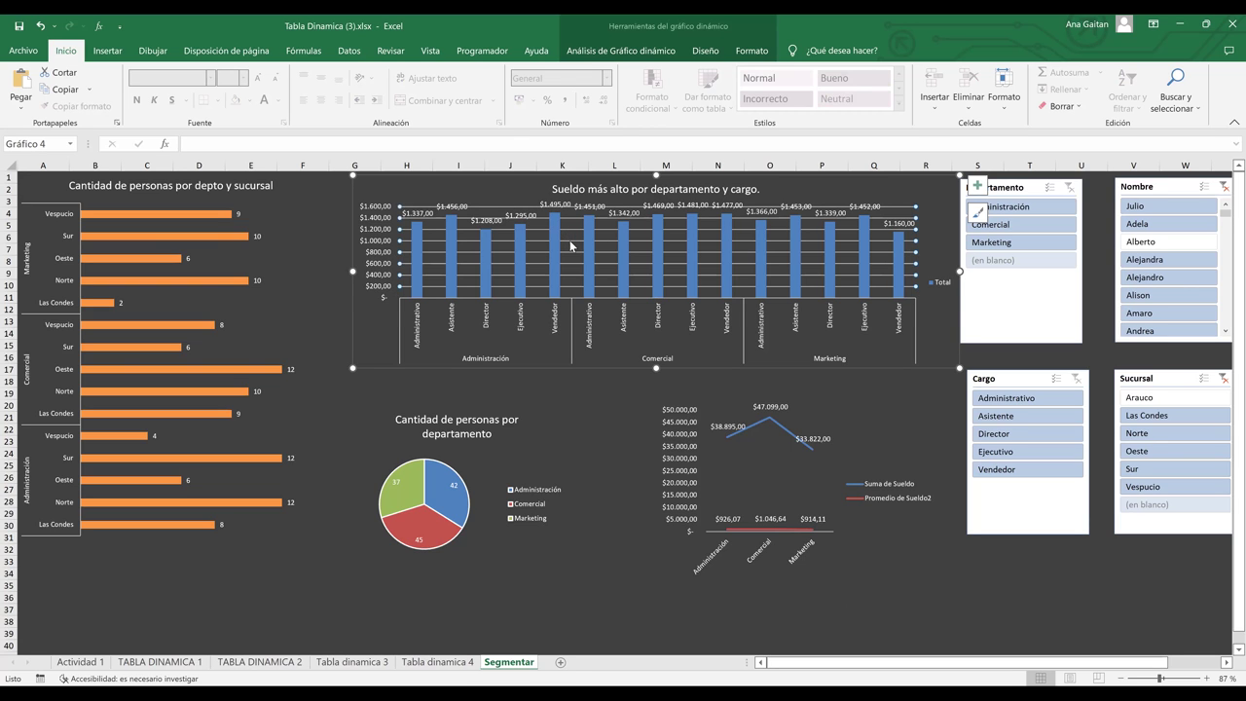
{"action": "key", "text": "Delete"}
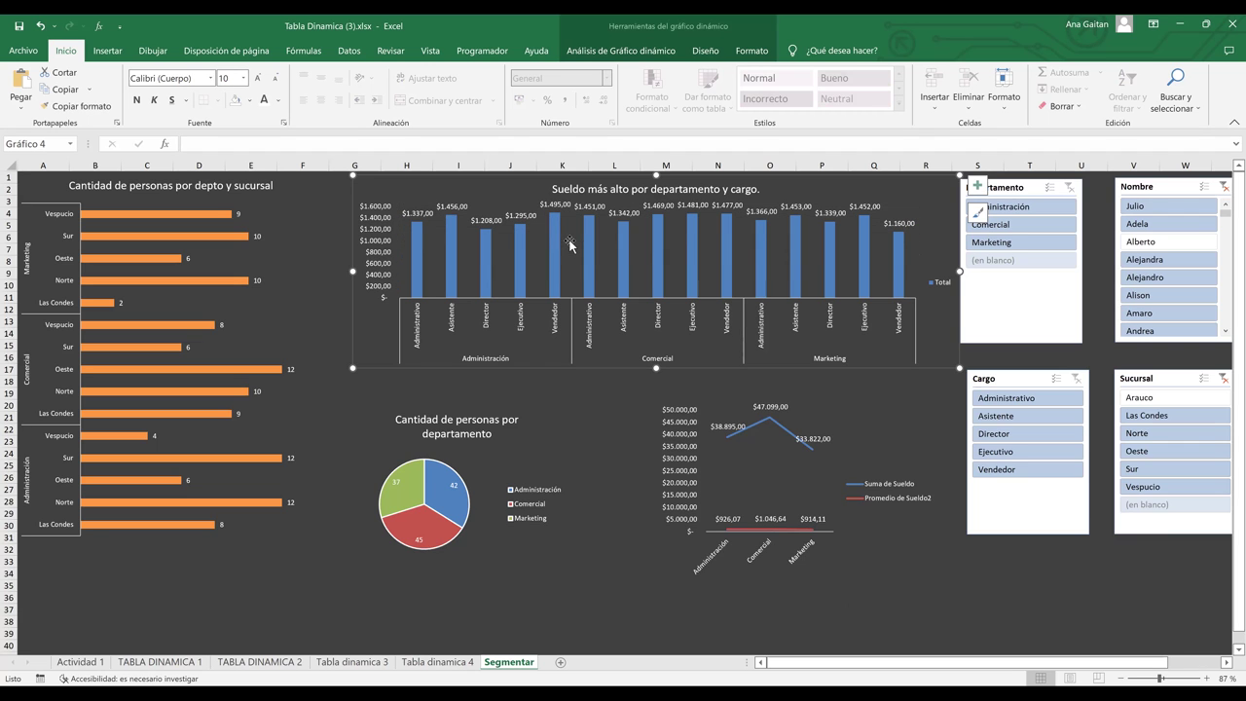
{"action": "left_click", "coordinate": [367, 235]}
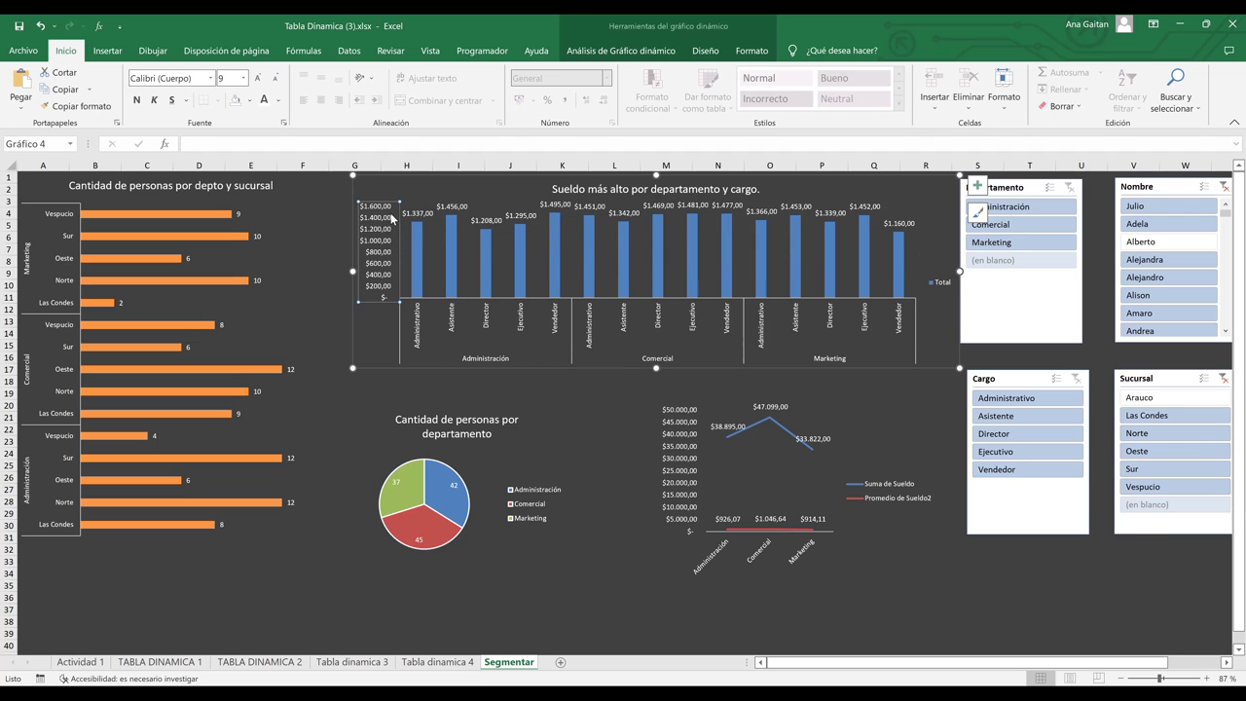
{"action": "key", "text": "Delete"}
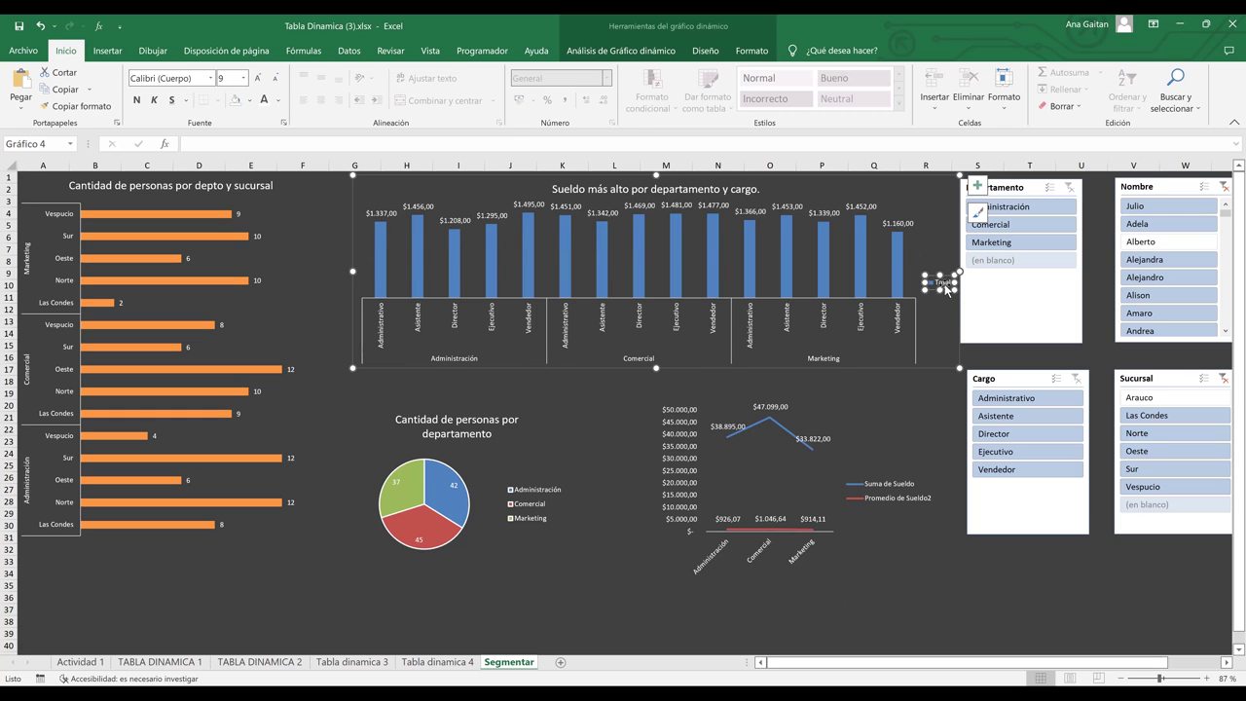
{"action": "key", "text": "Delete"}
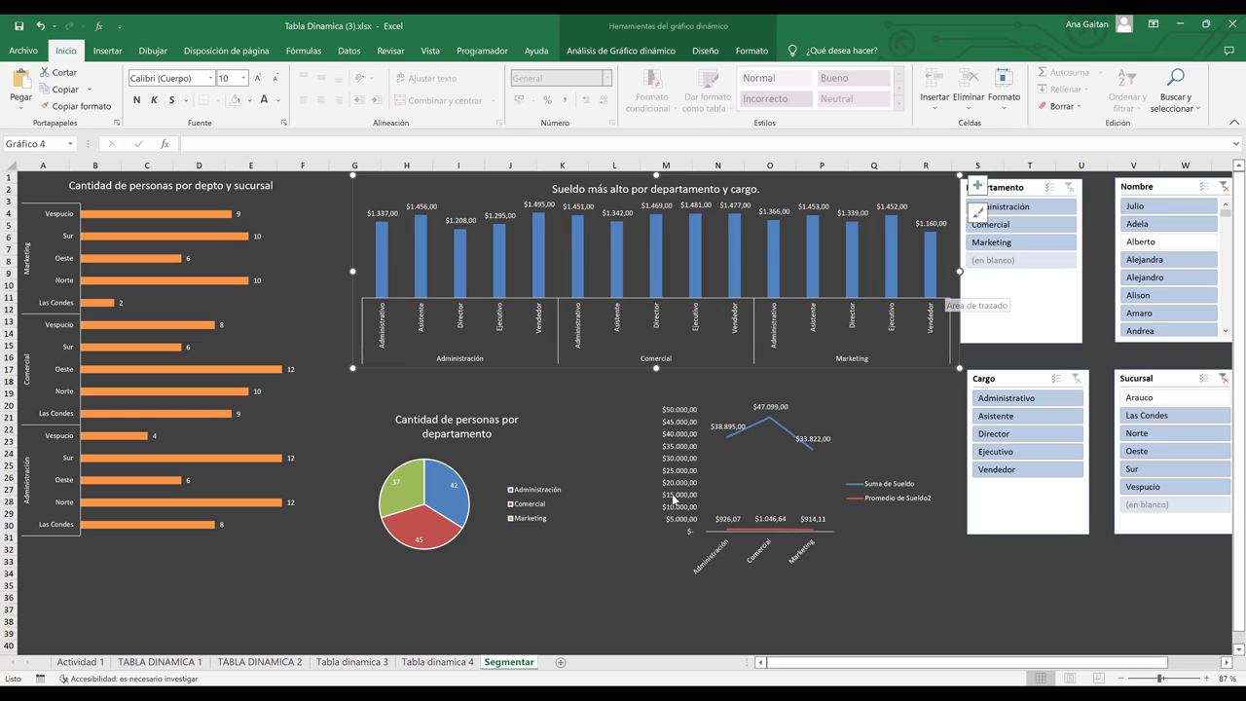
- Try removing the value axis from the salary line chart and undo the deletion
{"action": "left_click", "coordinate": [699, 485]}
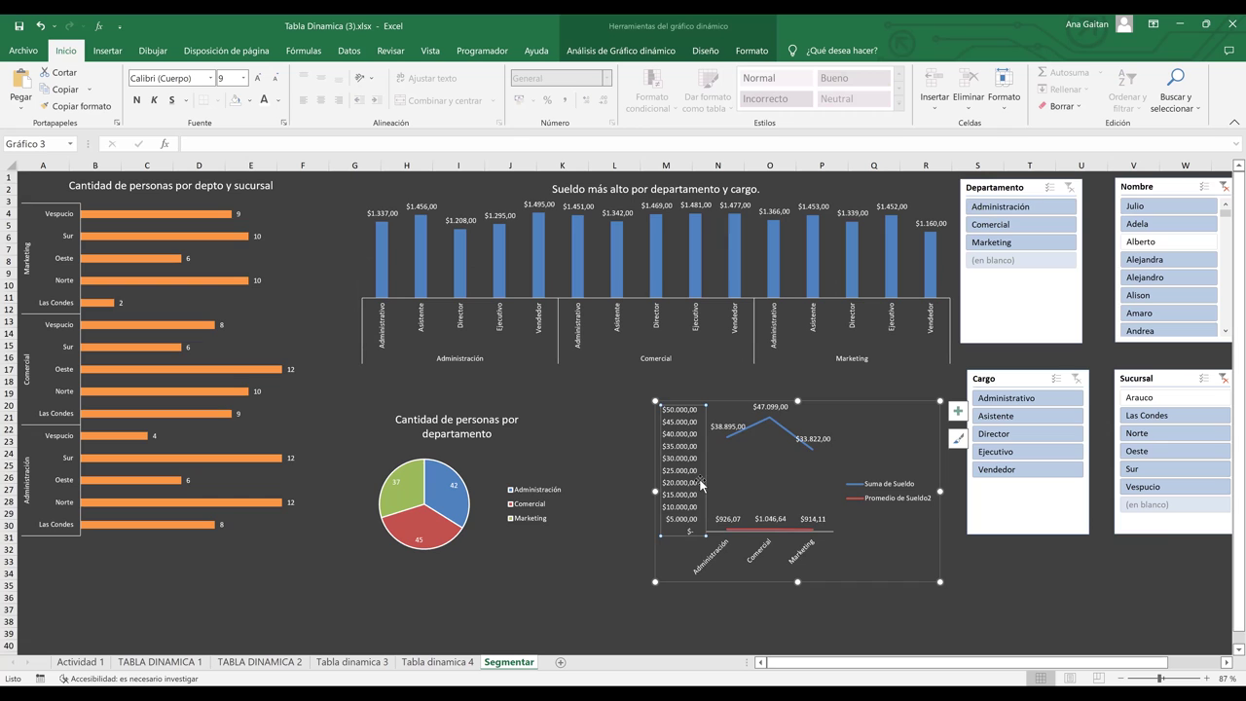
{"action": "key", "text": "Delete"}
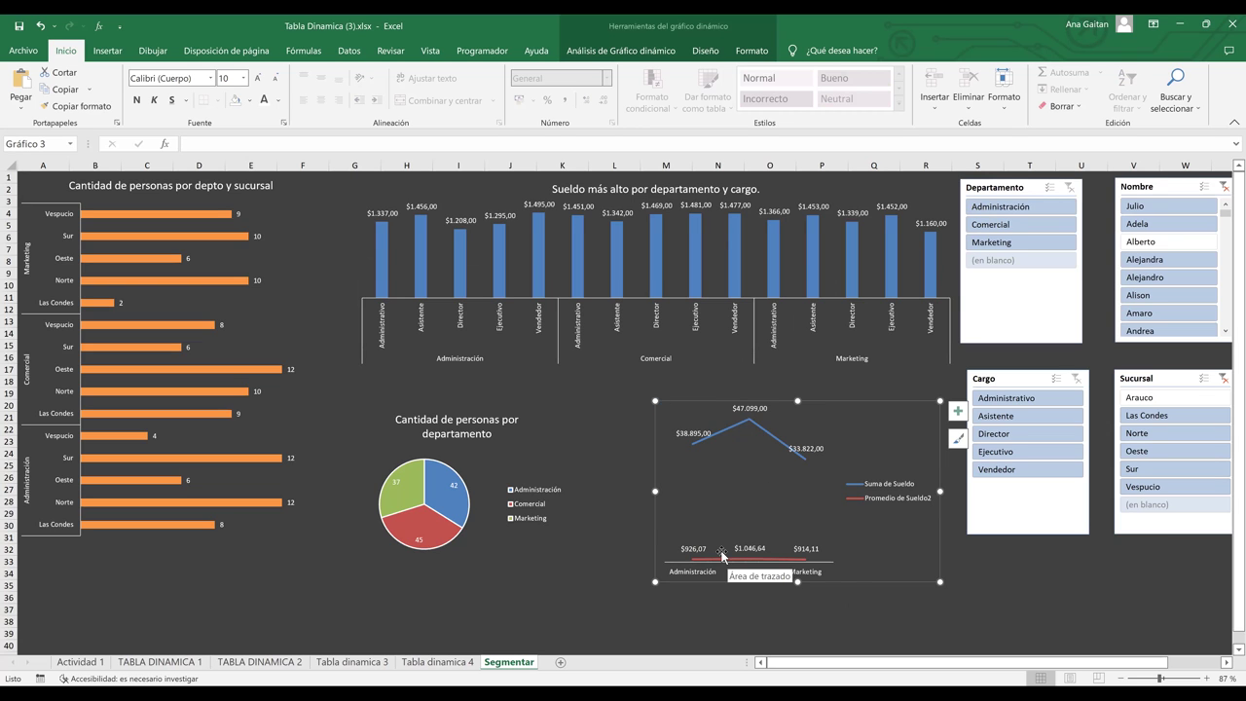
{"action": "key", "text": "ctrl+z"}
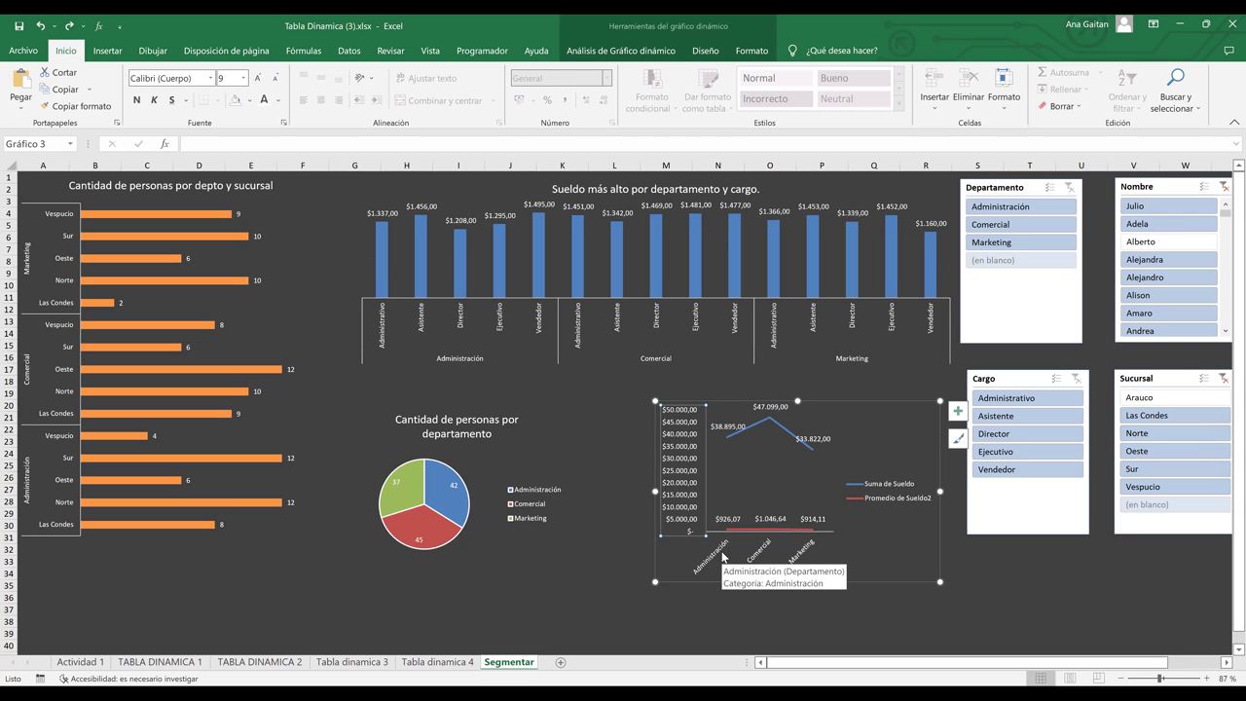
{"action": "left_click", "coordinate": [979, 572]}
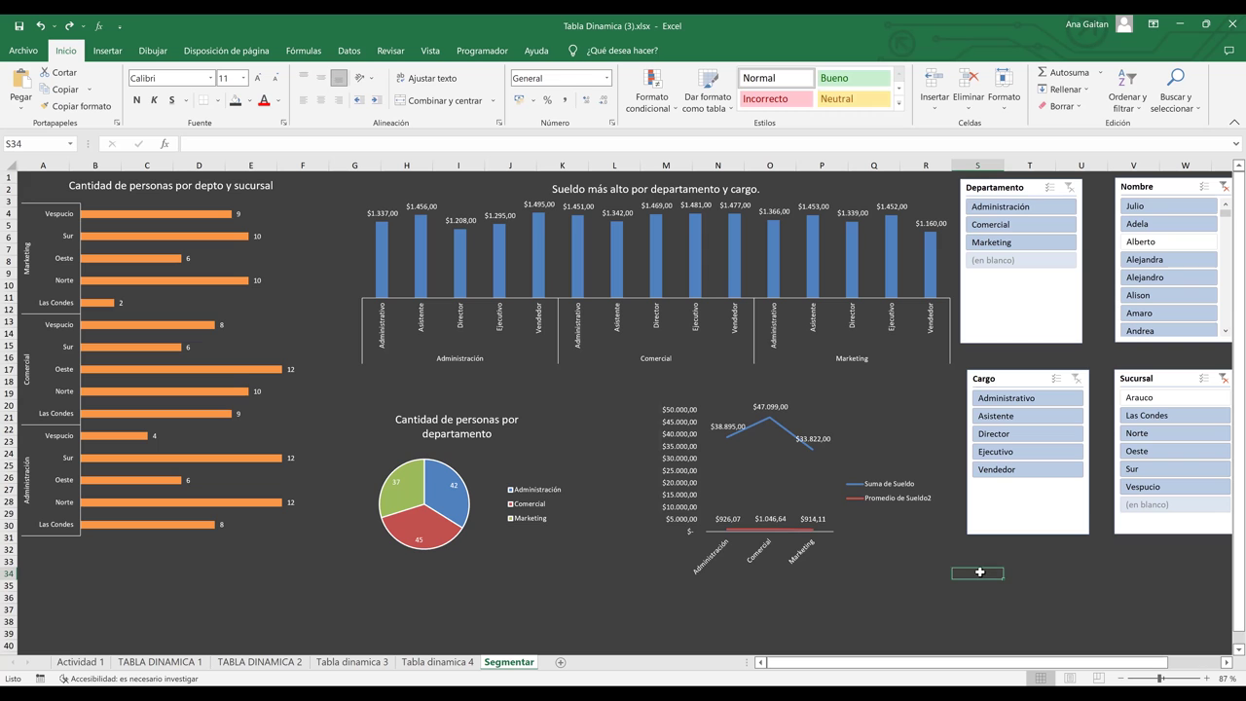
- Recolor the highest-salary column chart with the dark-to-light monochromatic red palette
{"action": "left_click", "coordinate": [595, 257]}
{"action": "left_click", "coordinate": [704, 50]}
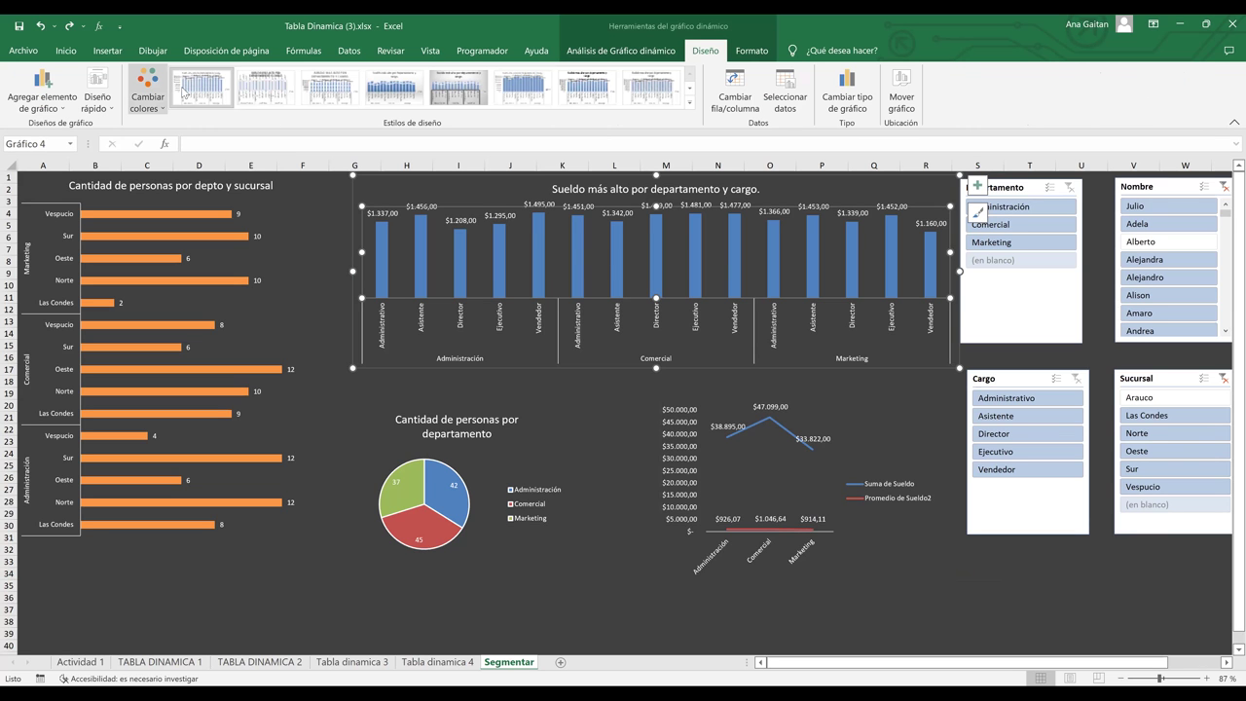
{"action": "left_click", "coordinate": [148, 92]}
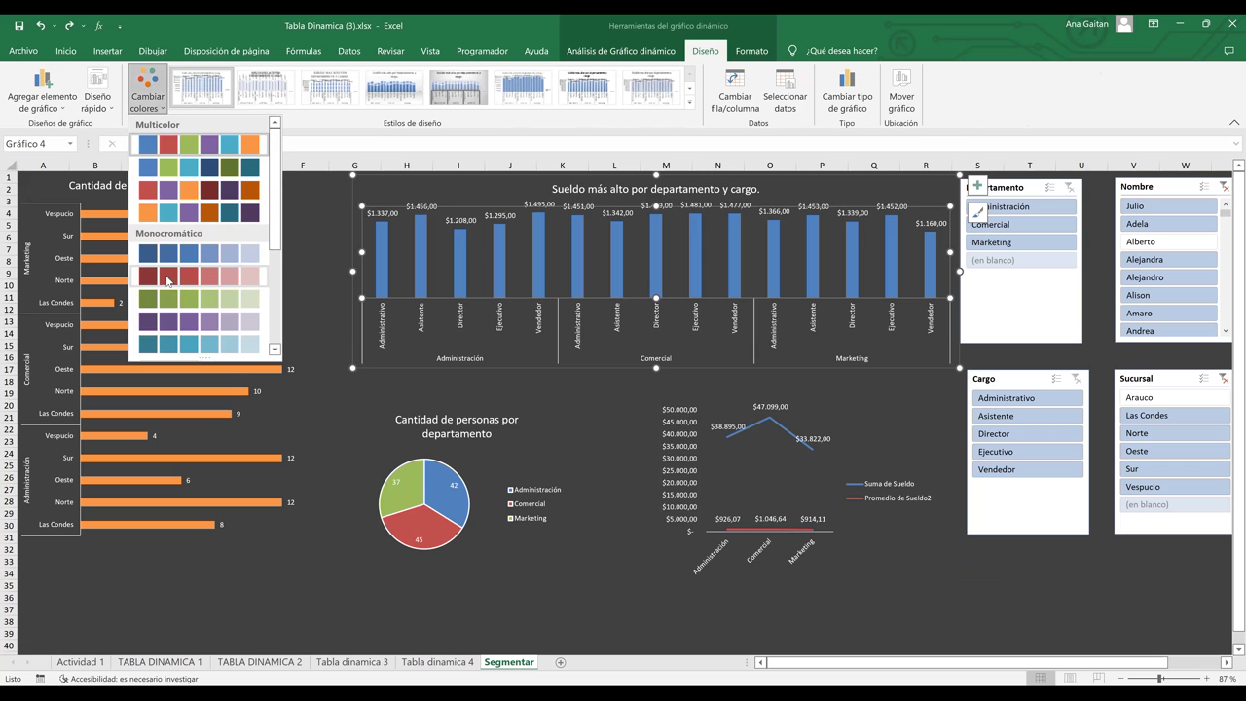
{"action": "left_click", "coordinate": [167, 279]}
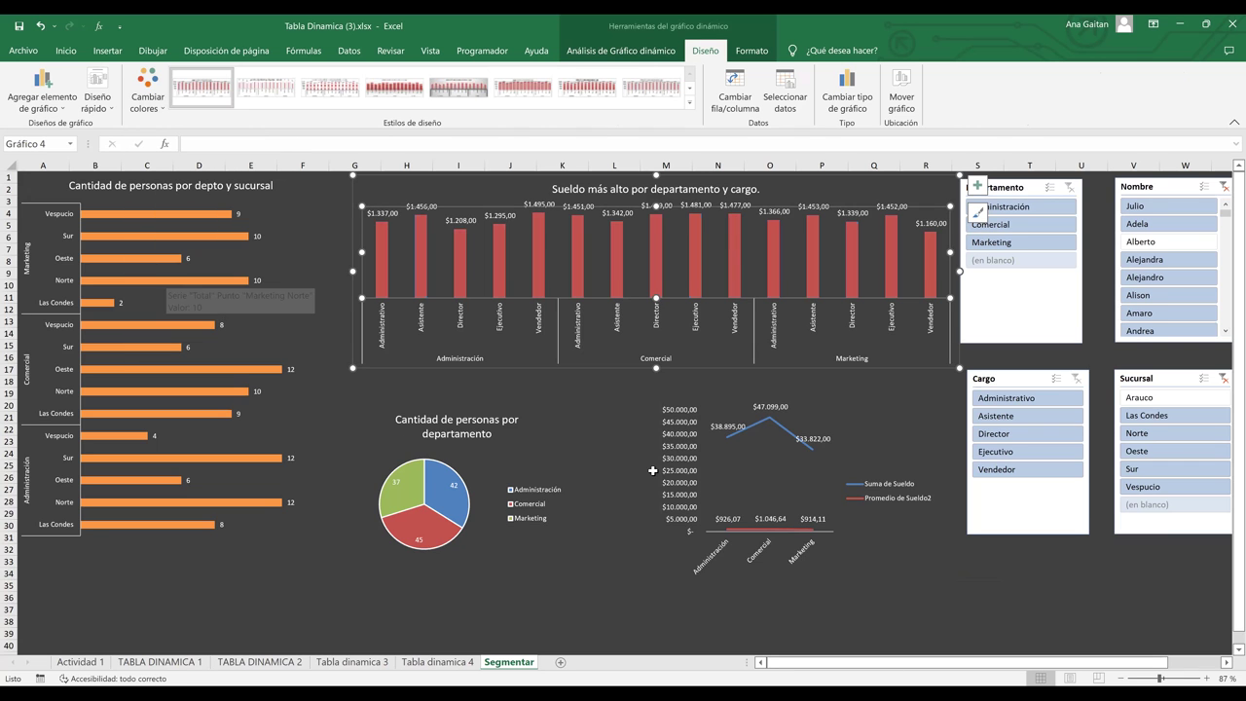
- Apply the light-to-dark monochromatic aqua palette to the salary line chart
{"action": "left_click", "coordinate": [692, 477]}
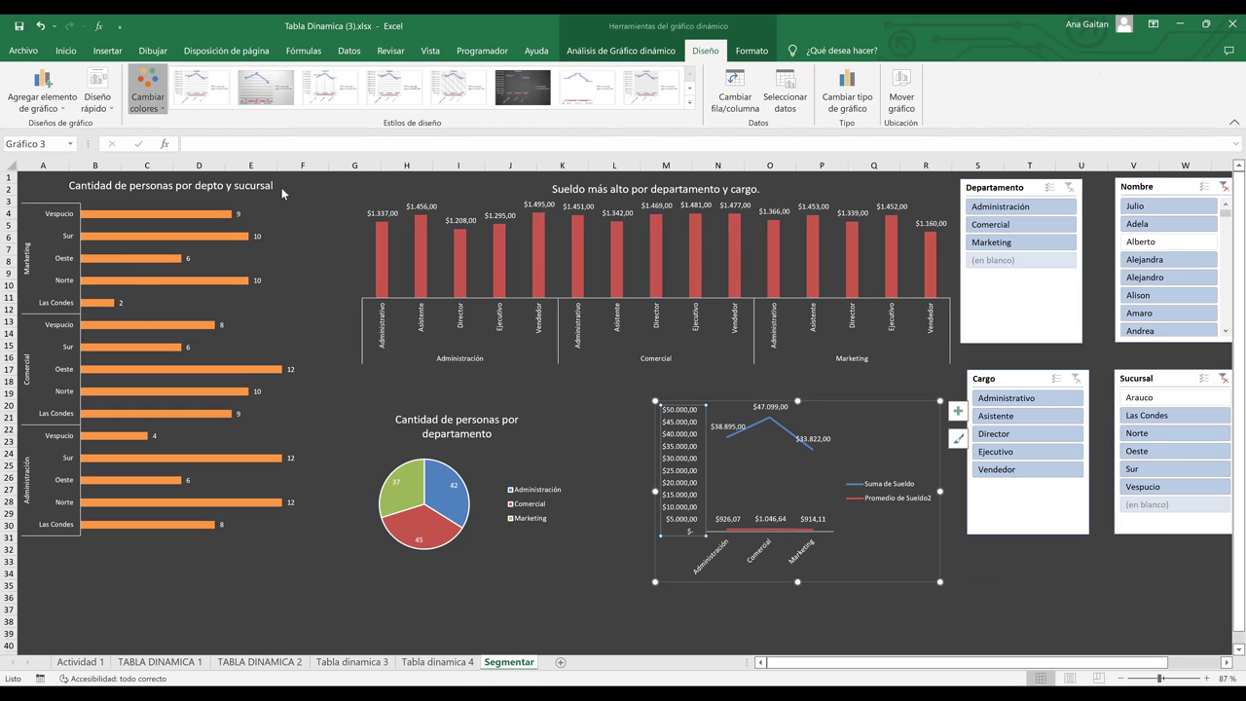
{"action": "left_click", "coordinate": [146, 94]}
{"action": "scroll", "coordinate": [265, 195], "scroll_direction": "down", "scroll_amount": 2}
{"action": "scroll", "coordinate": [244, 161], "scroll_direction": "up", "scroll_amount": 2}
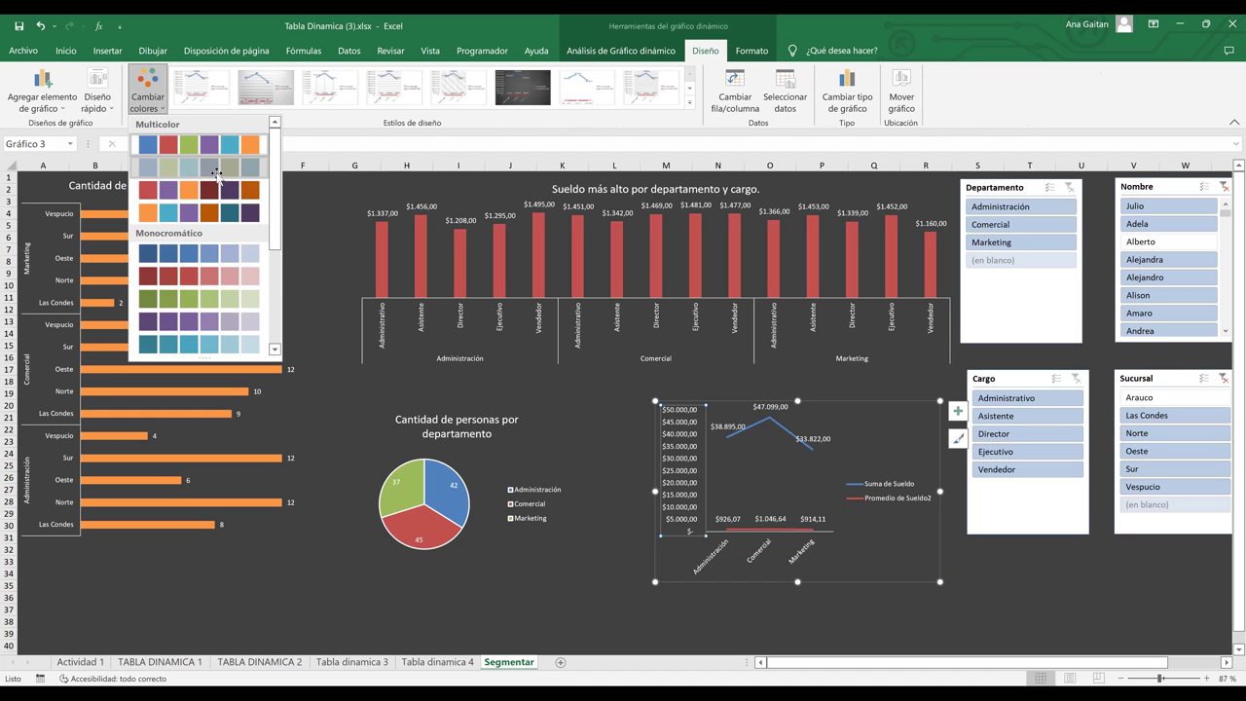
{"action": "left_click", "coordinate": [216, 176]}
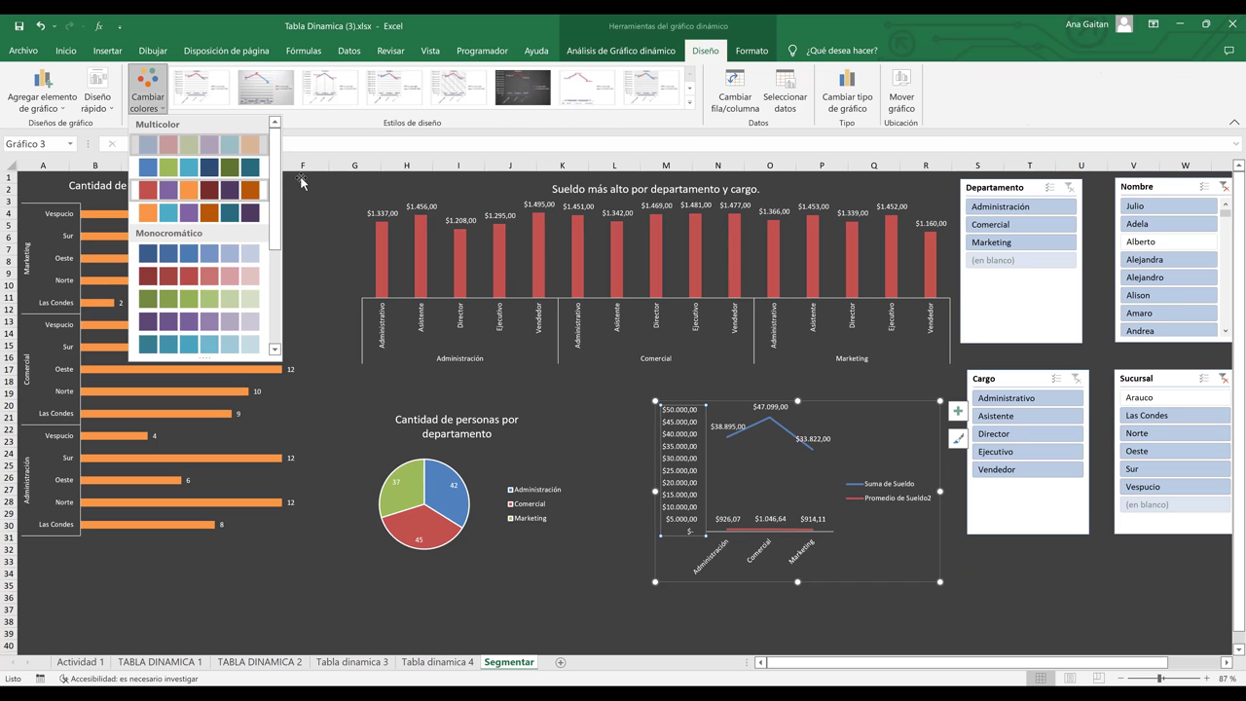
{"action": "left_click_drag", "start_coordinate": [275, 194], "coordinate": [291, 329]}
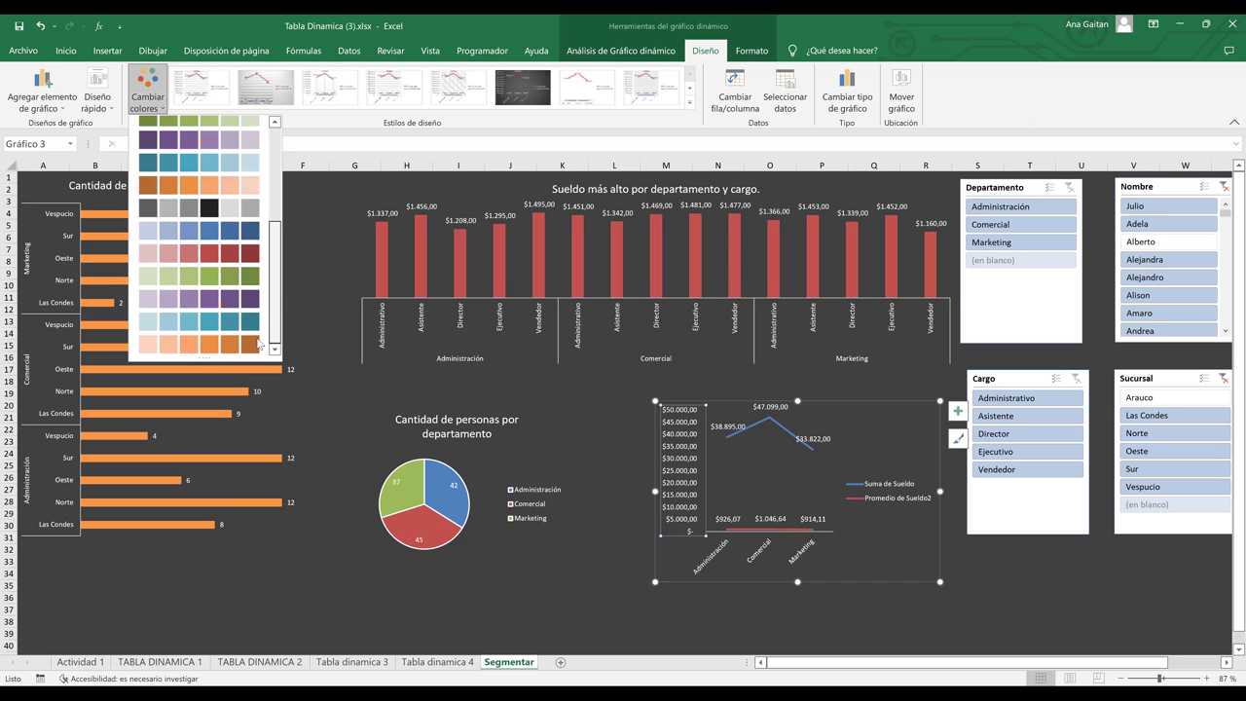
{"action": "left_click", "coordinate": [243, 324]}
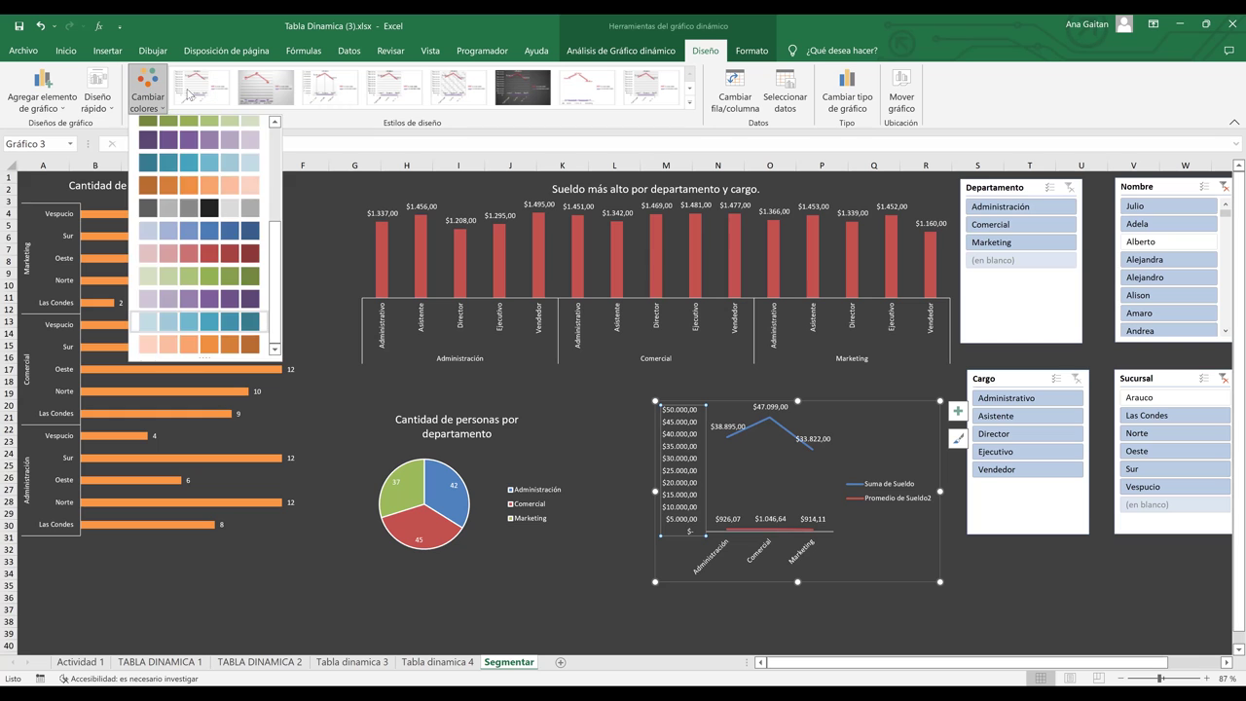
- Recolor the salary line chart with the multicolor palette Paleta de colores 2
{"action": "left_click", "coordinate": [148, 93]}
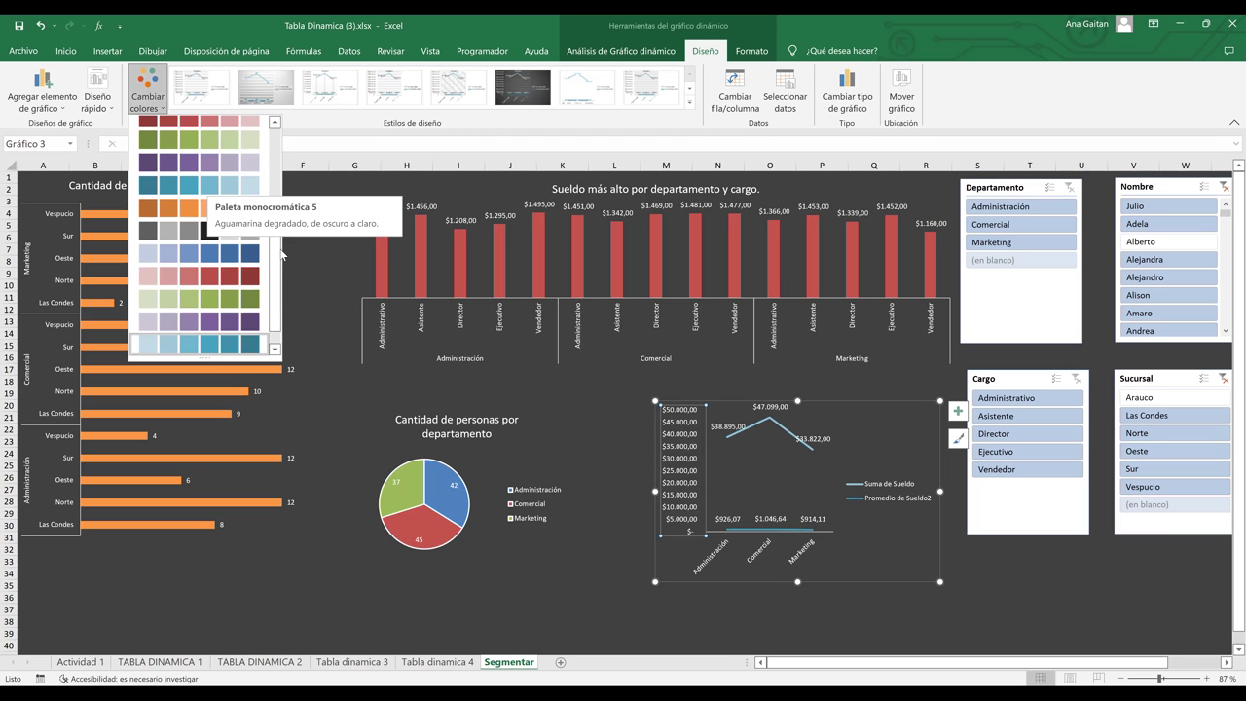
{"action": "left_click", "coordinate": [275, 184]}
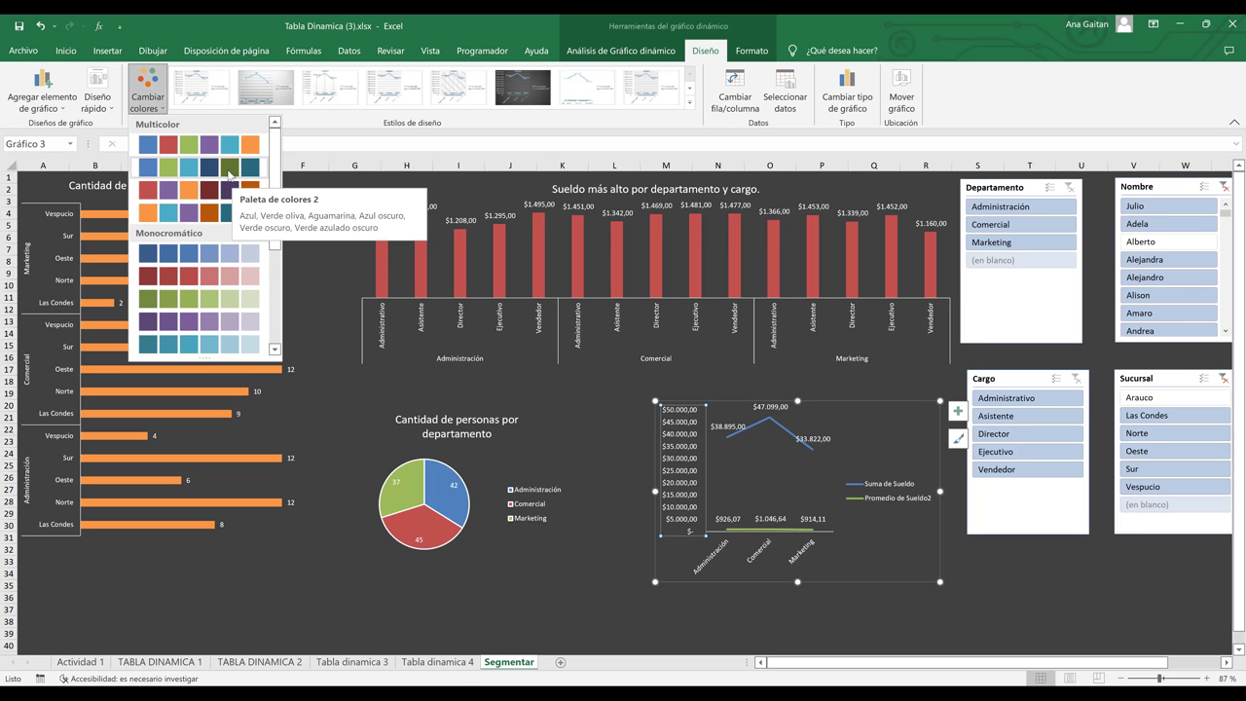
{"action": "left_click", "coordinate": [997, 592]}
{"action": "left_click", "coordinate": [997, 596]}
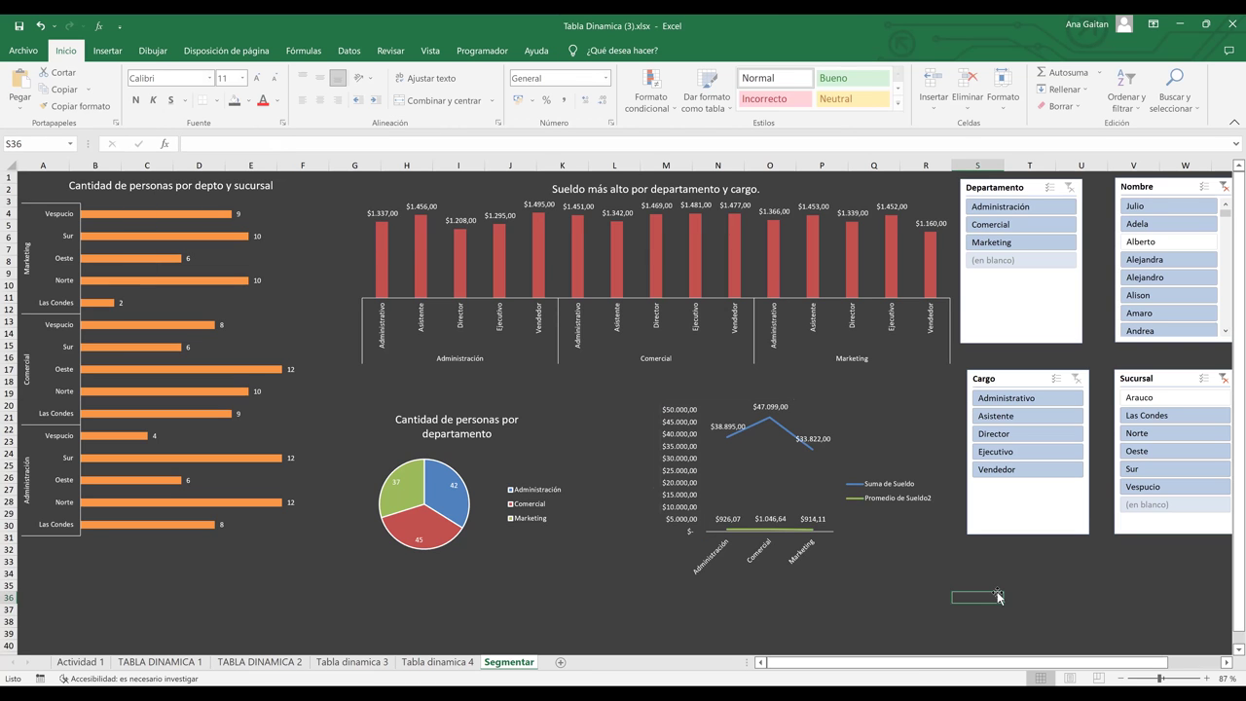
- Apply the dark orange slicer style to the Departamento slicer
{"action": "left_click", "coordinate": [1053, 301]}
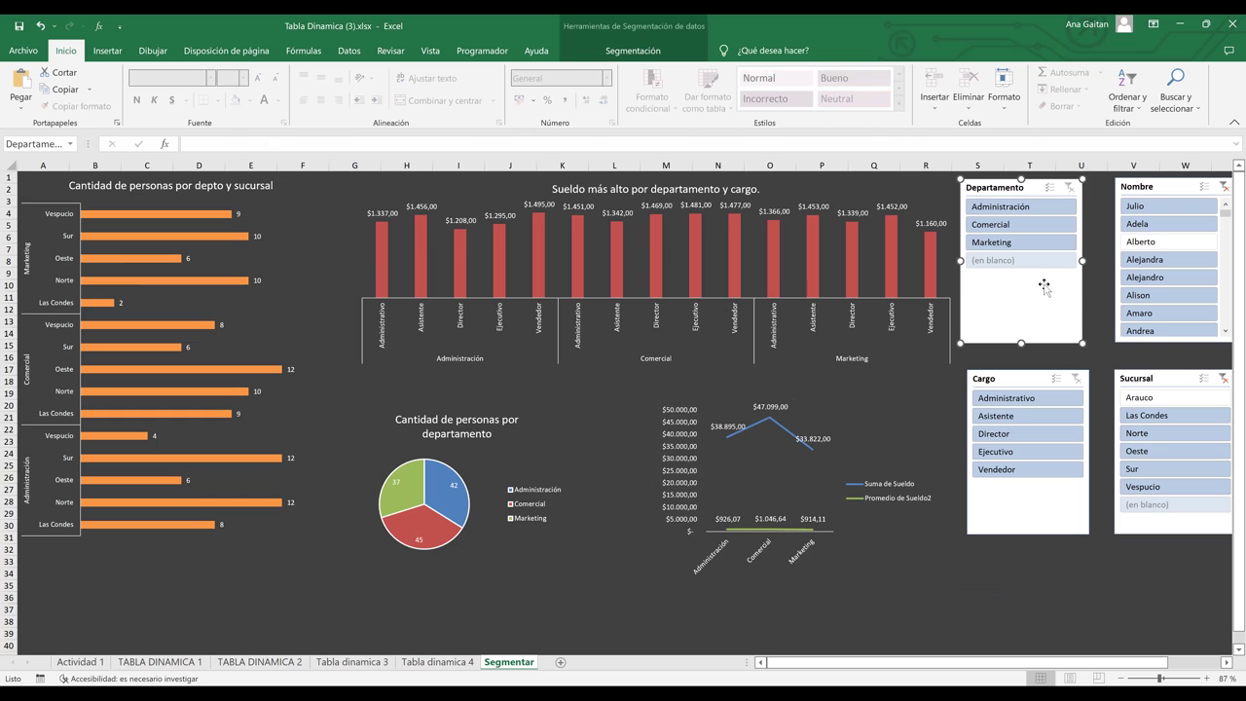
{"action": "right_click", "coordinate": [1004, 192]}
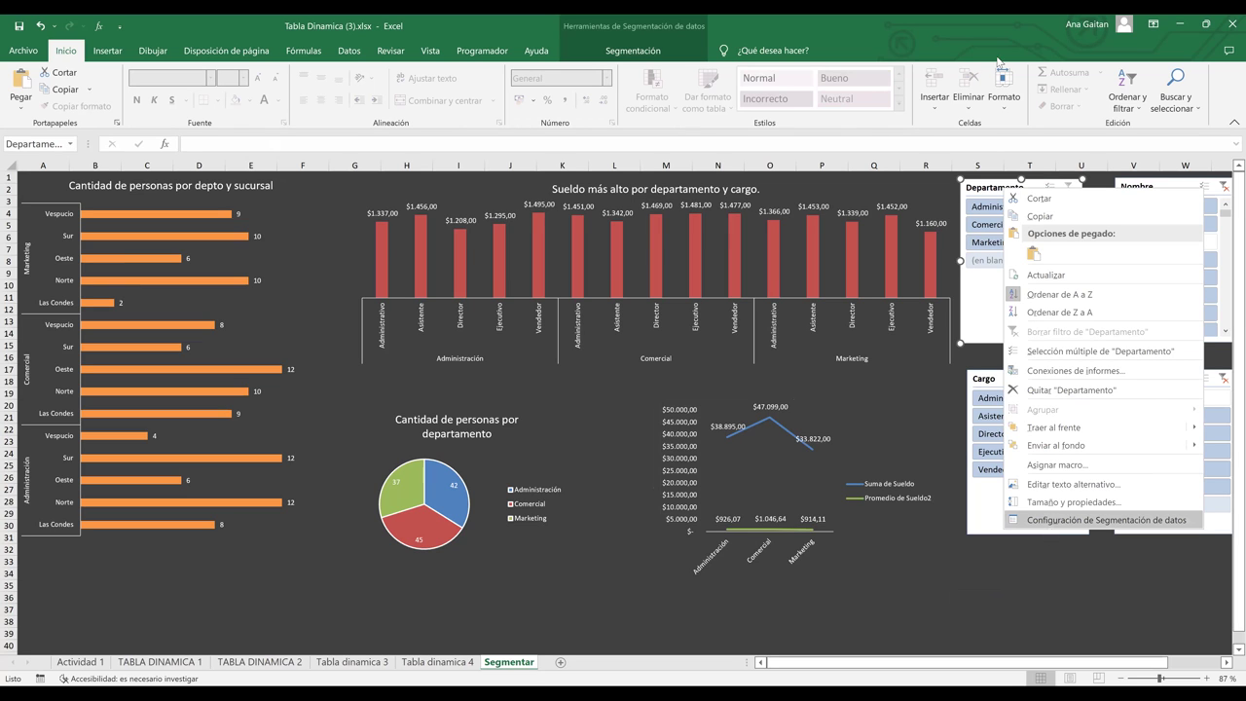
{"action": "left_click", "coordinate": [605, 52]}
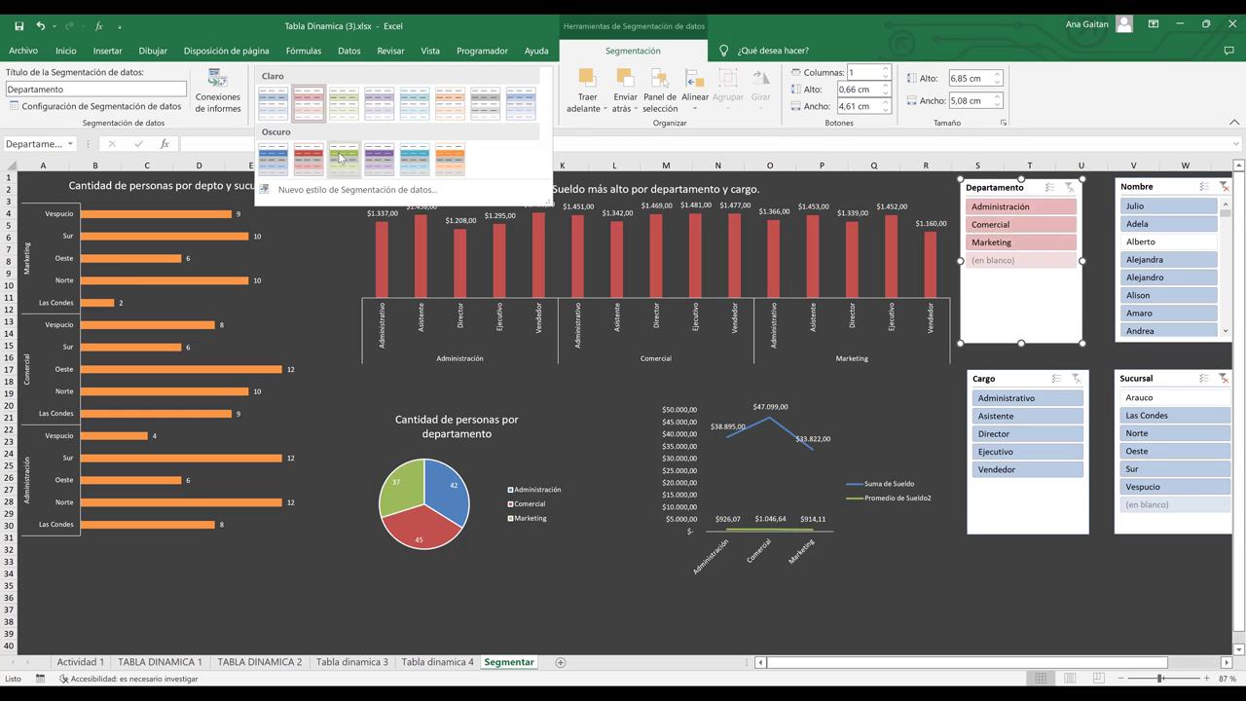
{"action": "left_click", "coordinate": [273, 161]}
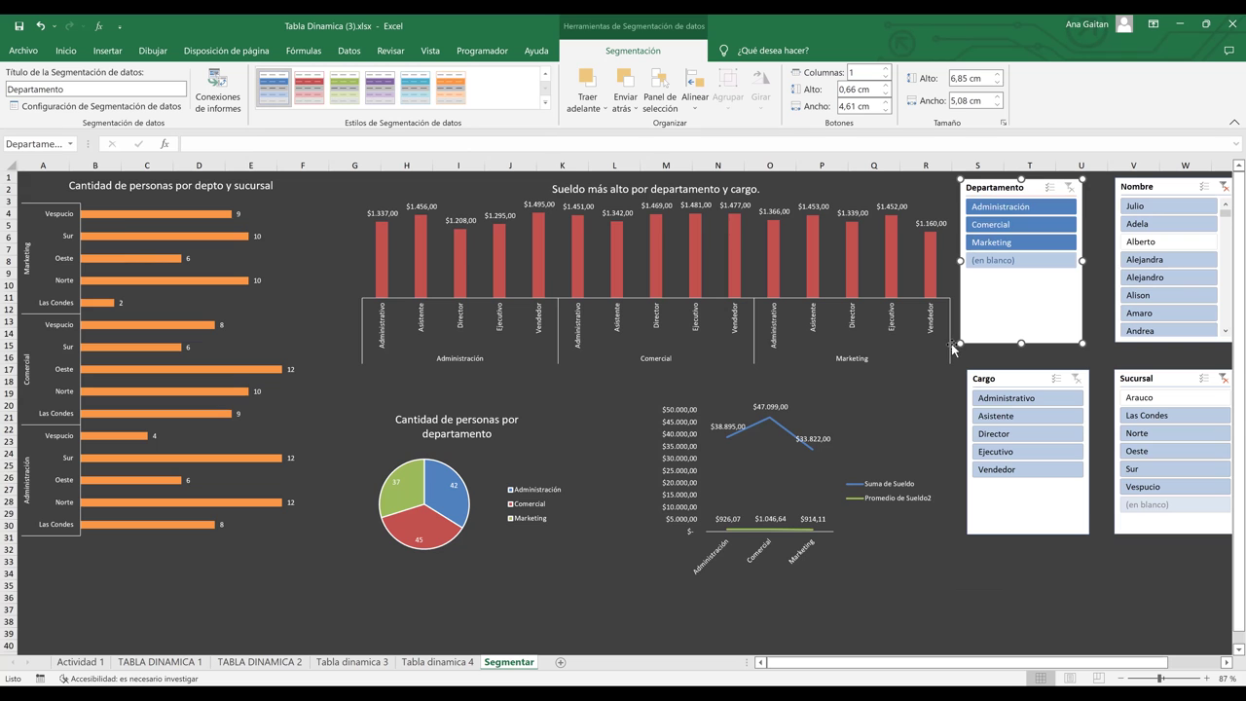
{"action": "left_click", "coordinate": [450, 86]}
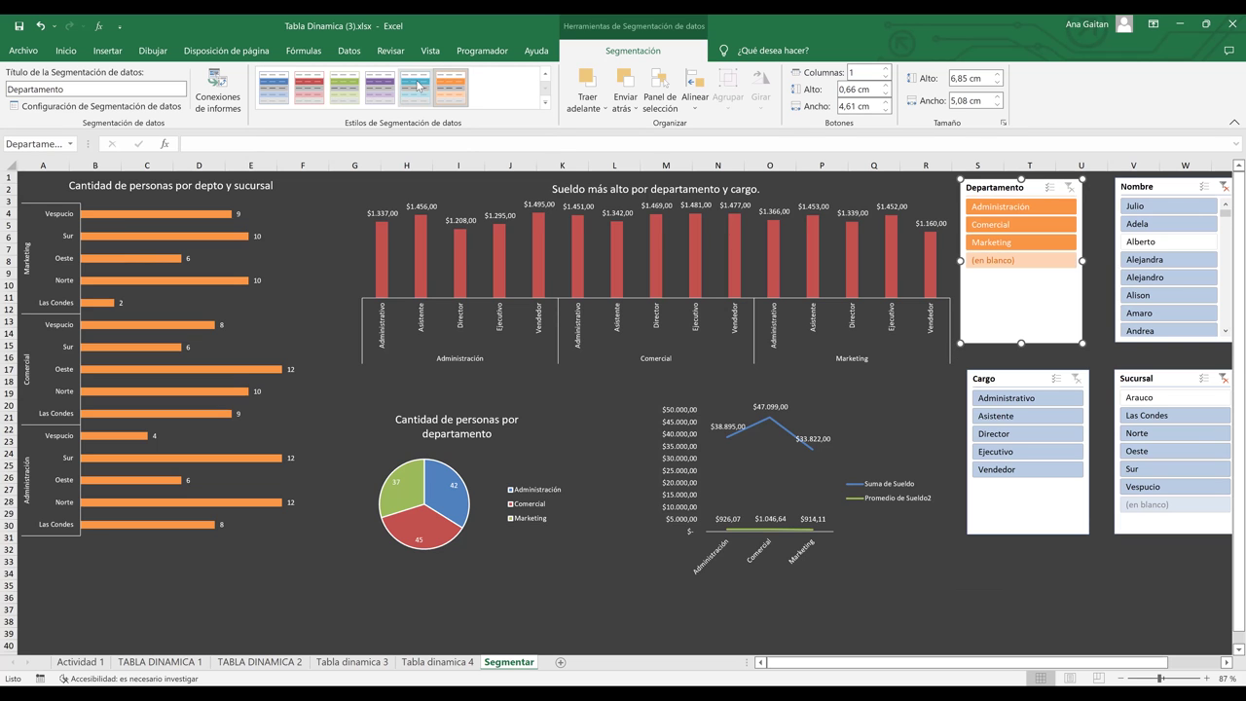
- Apply the dark purple slicer style to the Nombre slicer
{"action": "left_click", "coordinate": [1159, 223]}
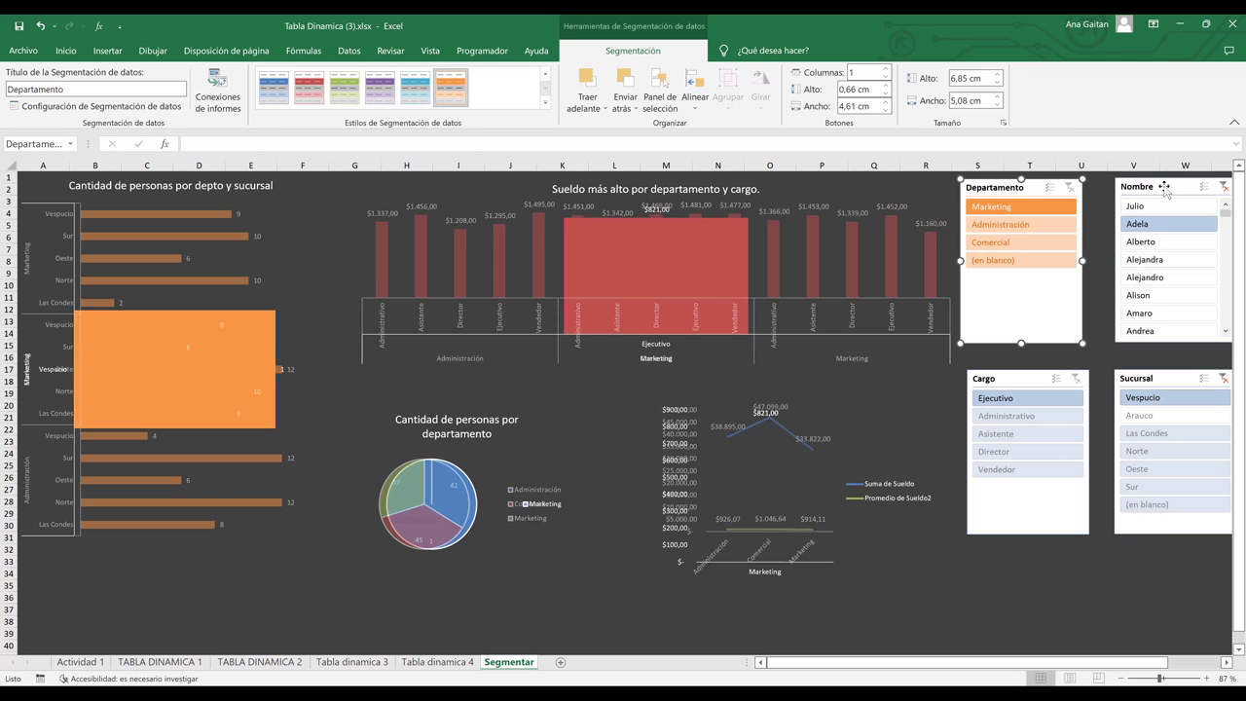
{"action": "left_click", "coordinate": [1164, 188]}
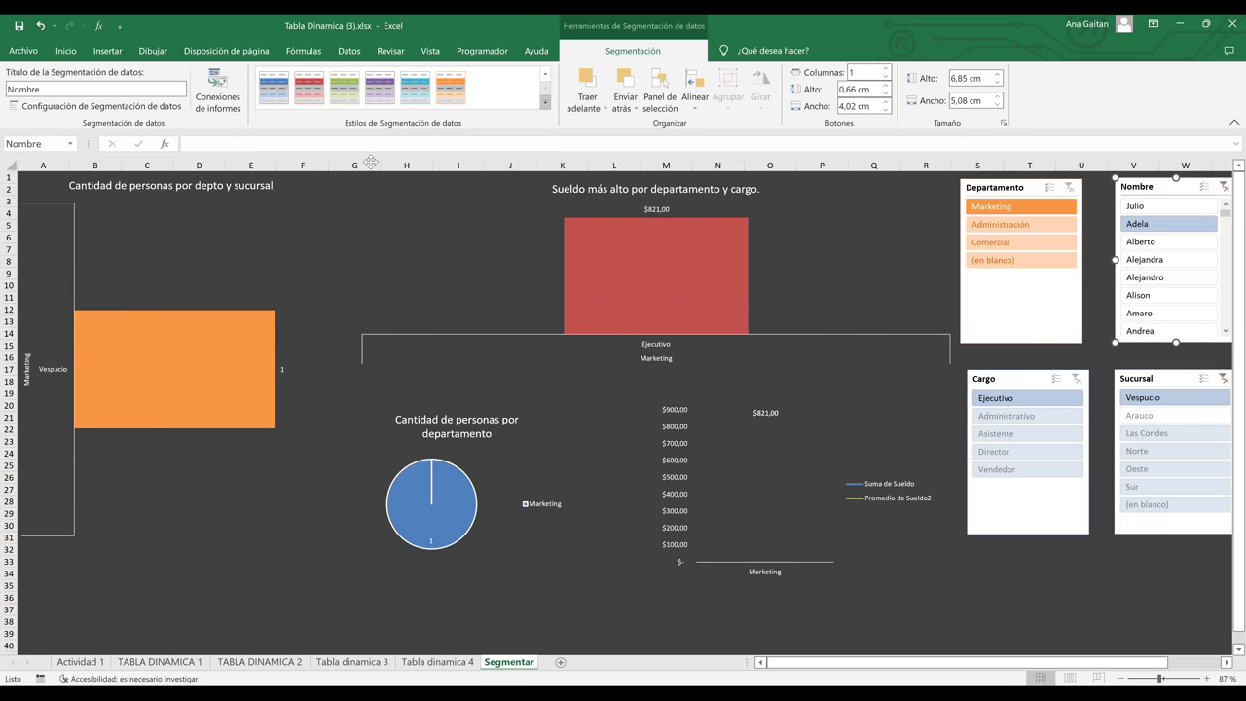
- Try light styles and the dark aqua style on the Cargo slicer, finishing with the dark red slicer style
{"action": "left_click", "coordinate": [1008, 382]}
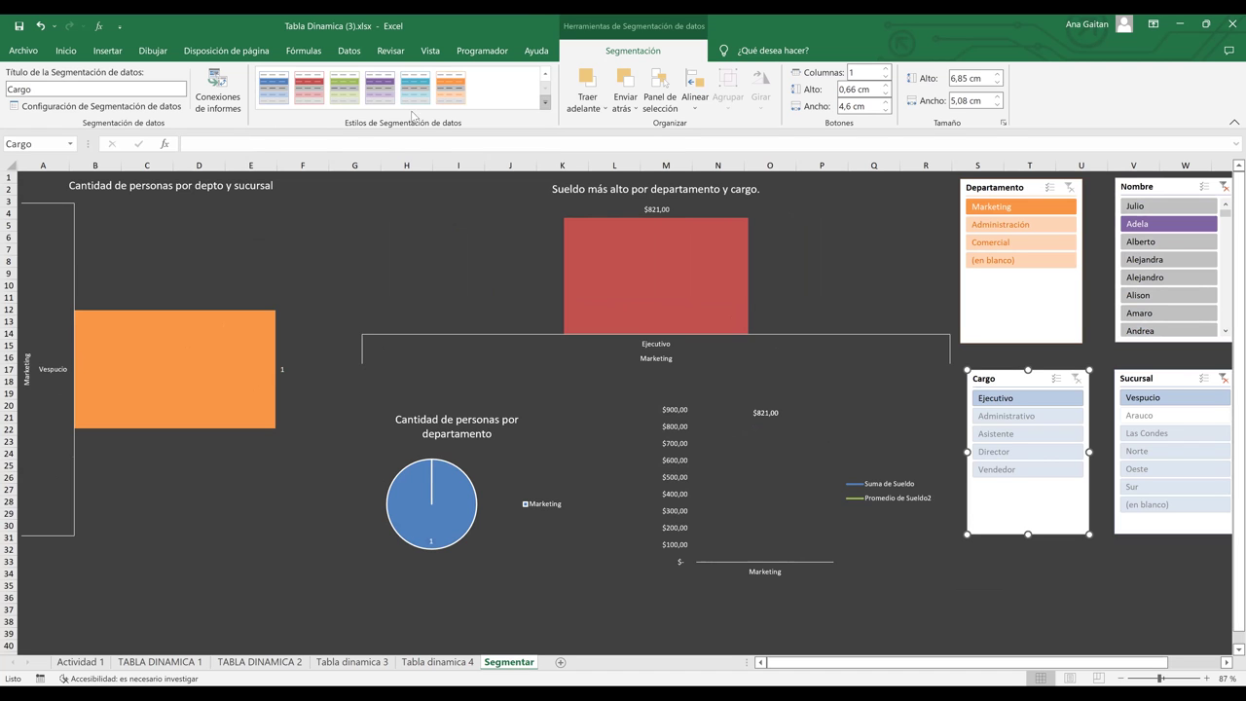
{"action": "left_click", "coordinate": [545, 101]}
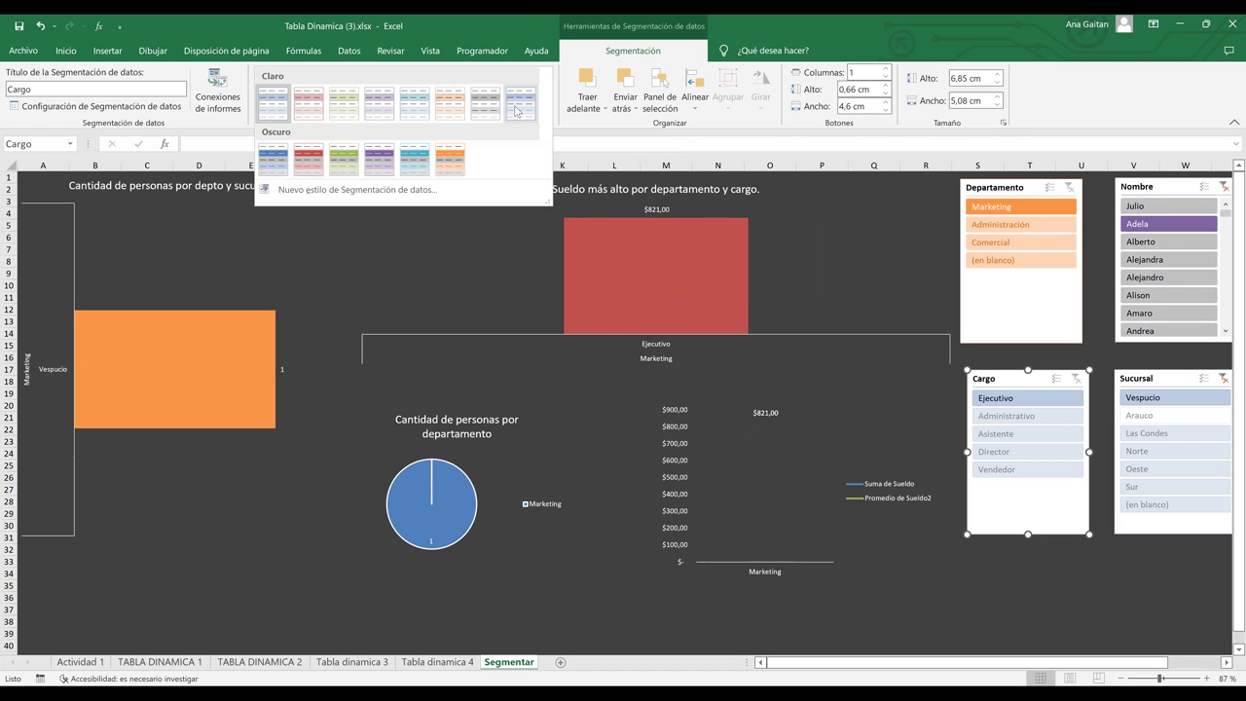
{"action": "left_click", "coordinate": [415, 98]}
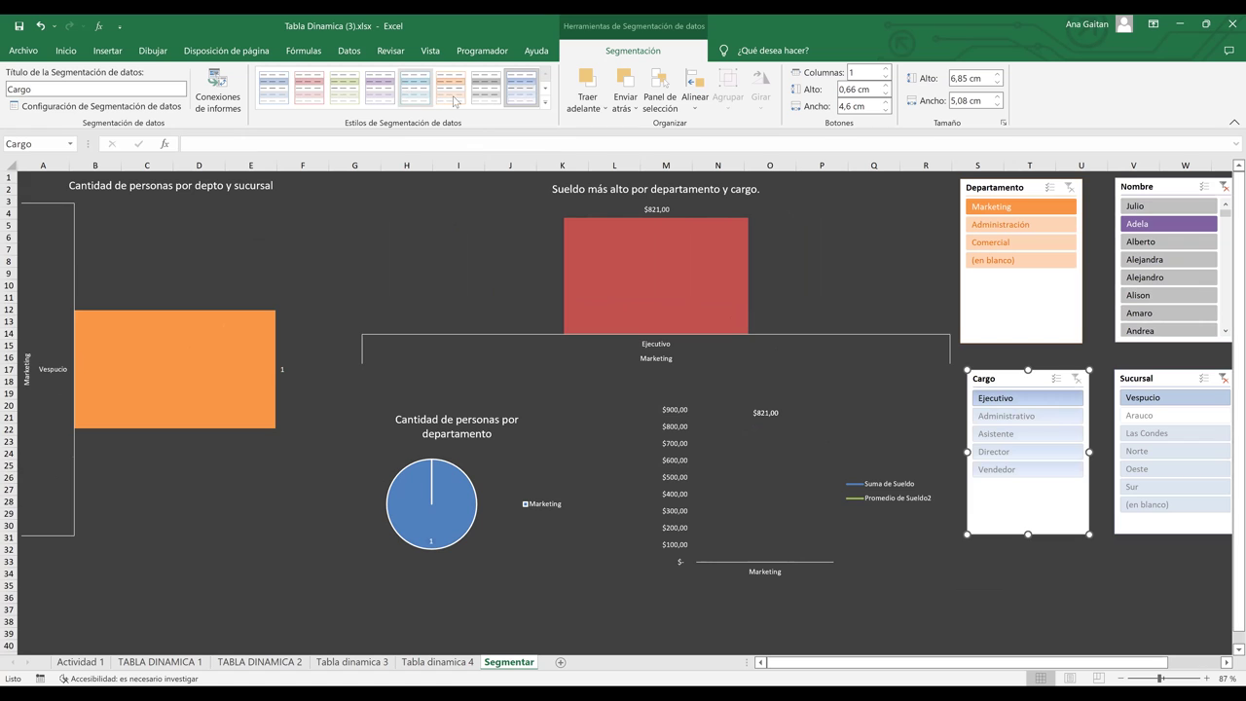
{"action": "left_click", "coordinate": [310, 101]}
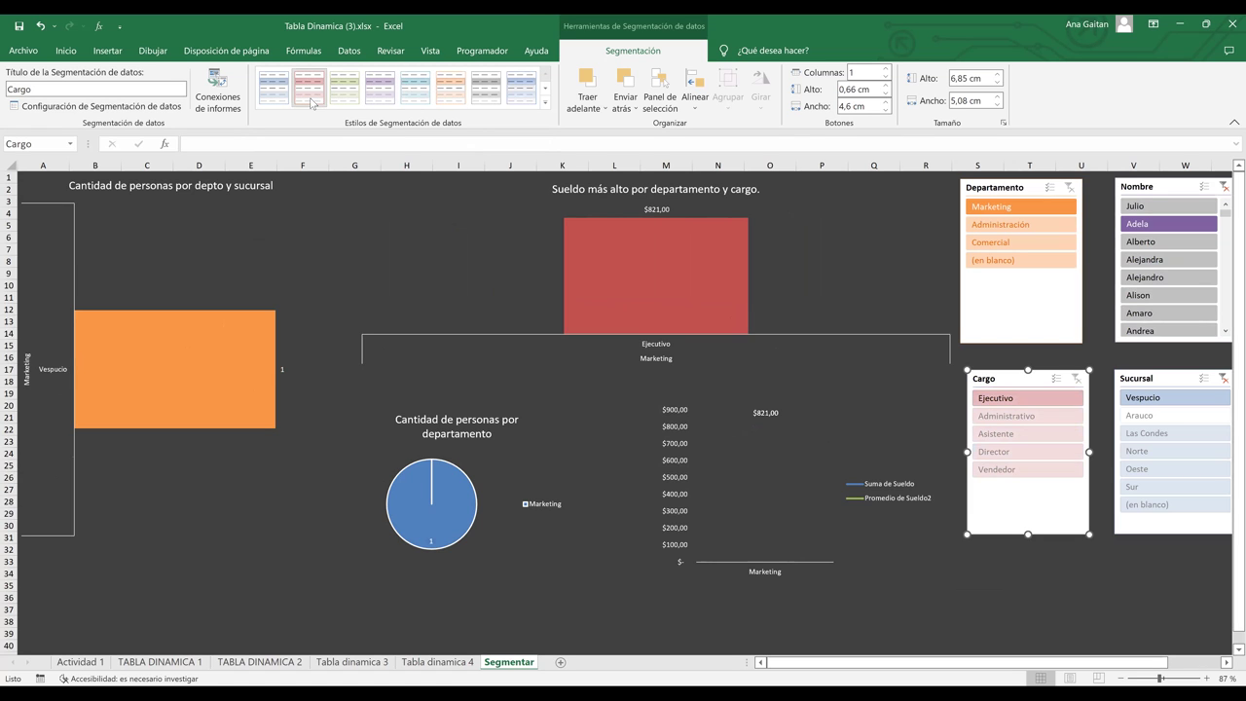
{"action": "left_click", "coordinate": [1136, 471]}
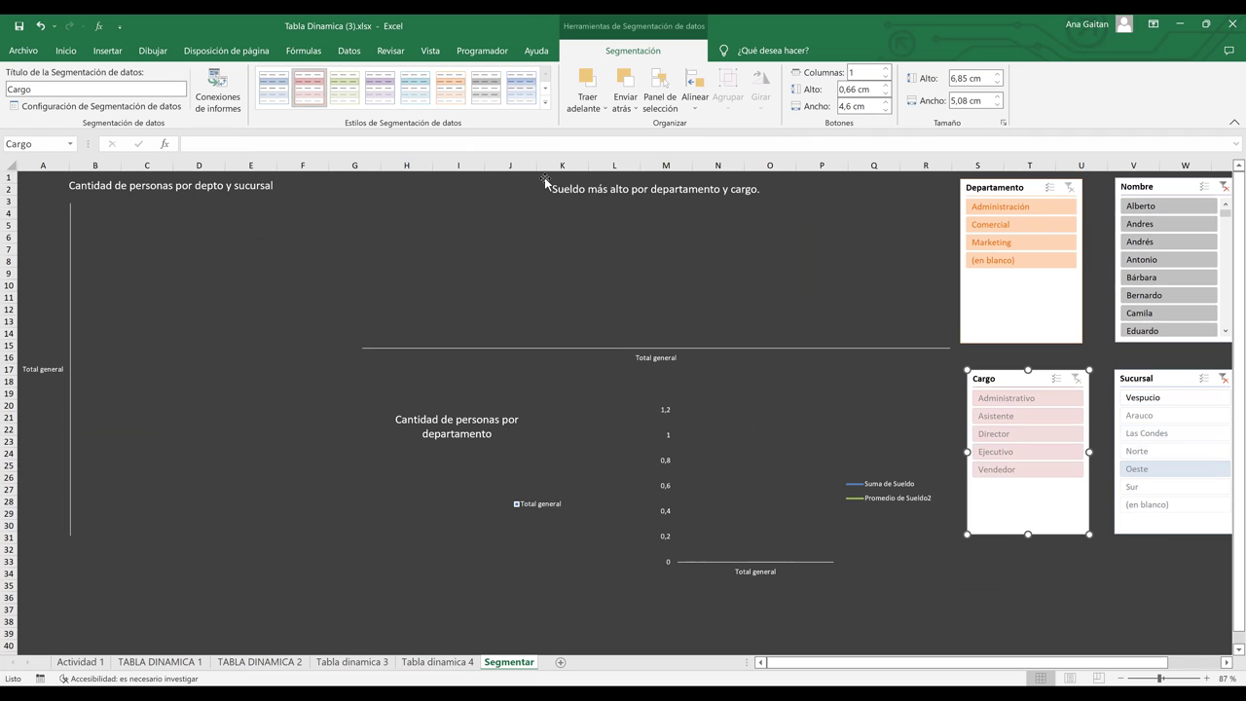
{"action": "left_click", "coordinate": [545, 101]}
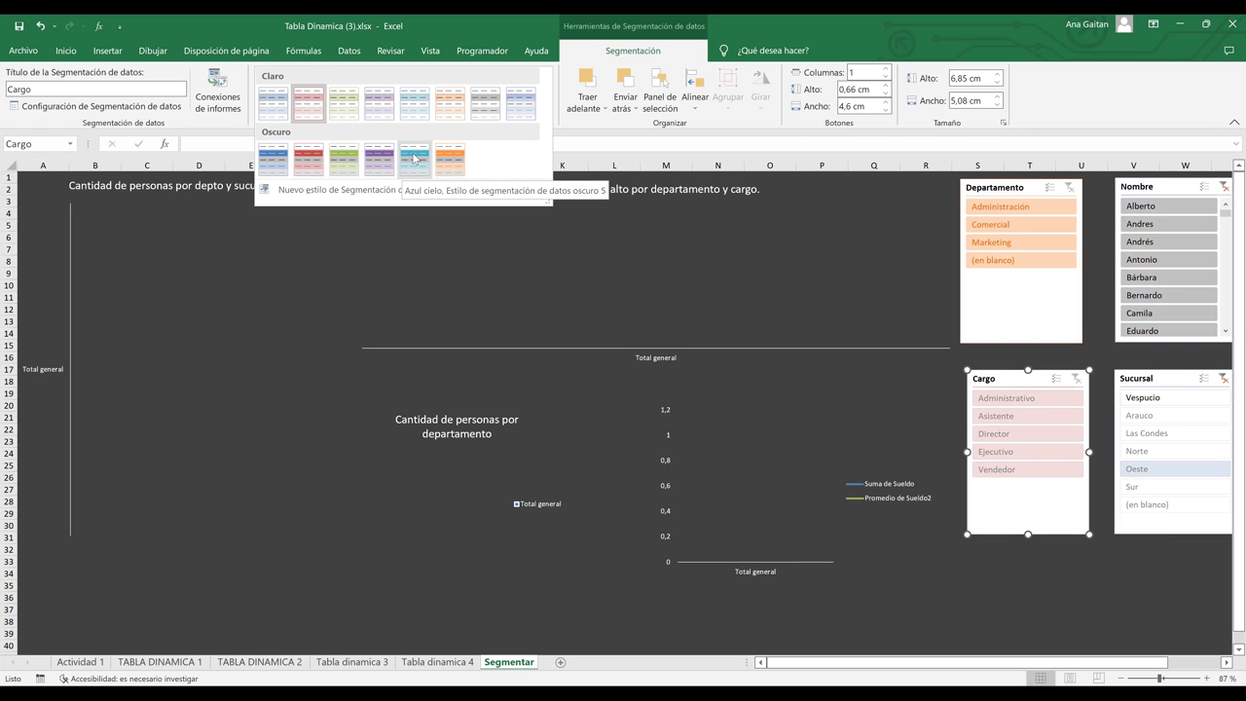
{"action": "left_click", "coordinate": [413, 152]}
{"action": "left_click", "coordinate": [1168, 397]}
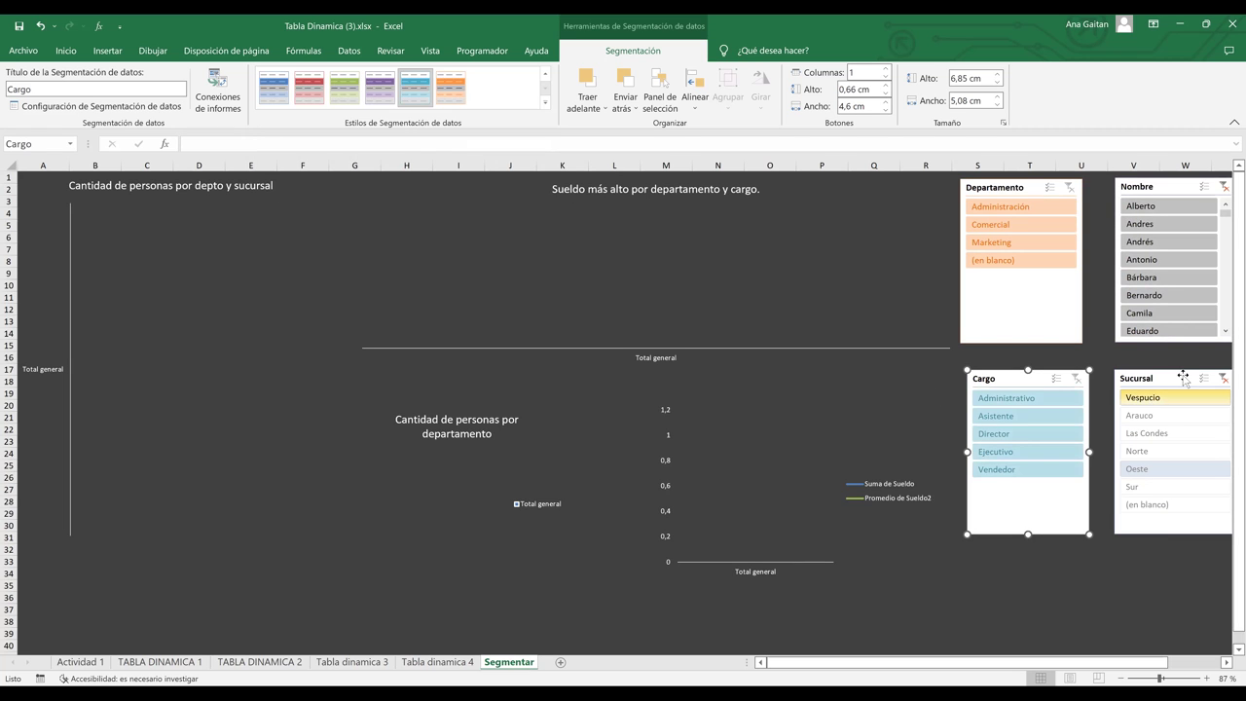
{"action": "left_click", "coordinate": [310, 93]}
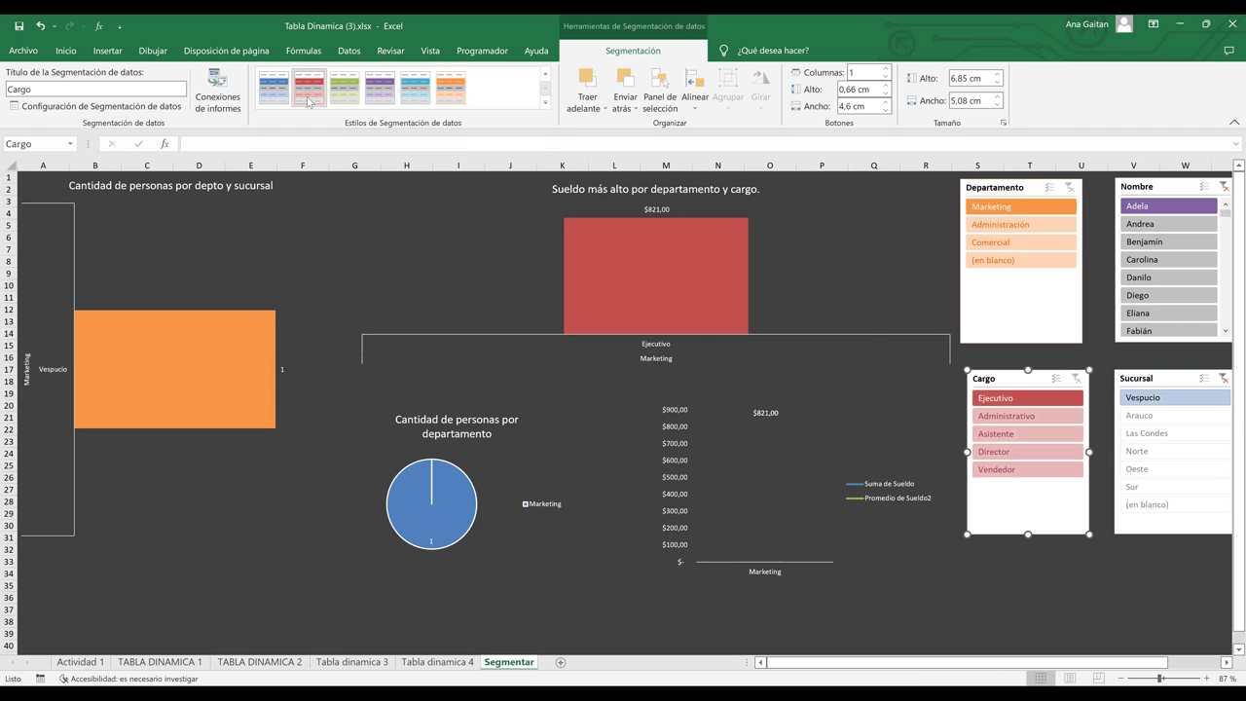
- Apply the dark aqua slicer style to the Sucursal slicer and clear the Sucursal and Nombre filters
{"action": "left_click", "coordinate": [1166, 382]}
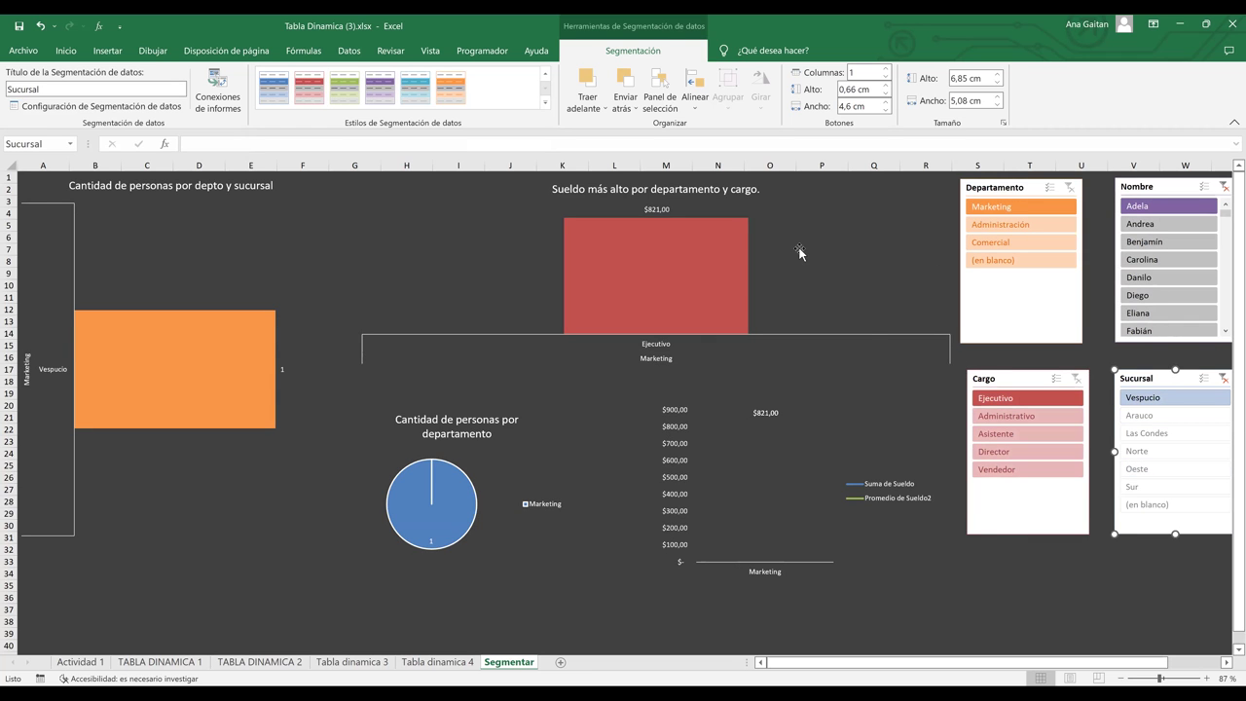
{"action": "left_click", "coordinate": [415, 88]}
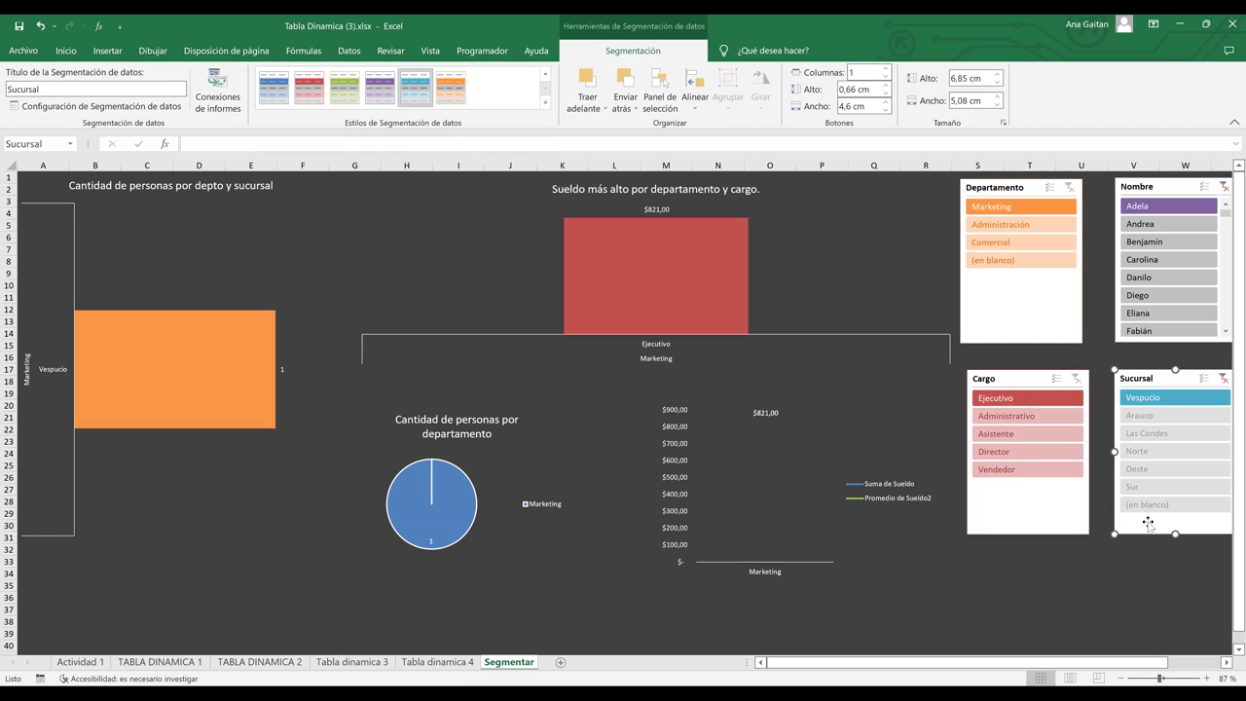
{"action": "left_click", "coordinate": [1224, 380]}
{"action": "left_click", "coordinate": [1224, 186]}
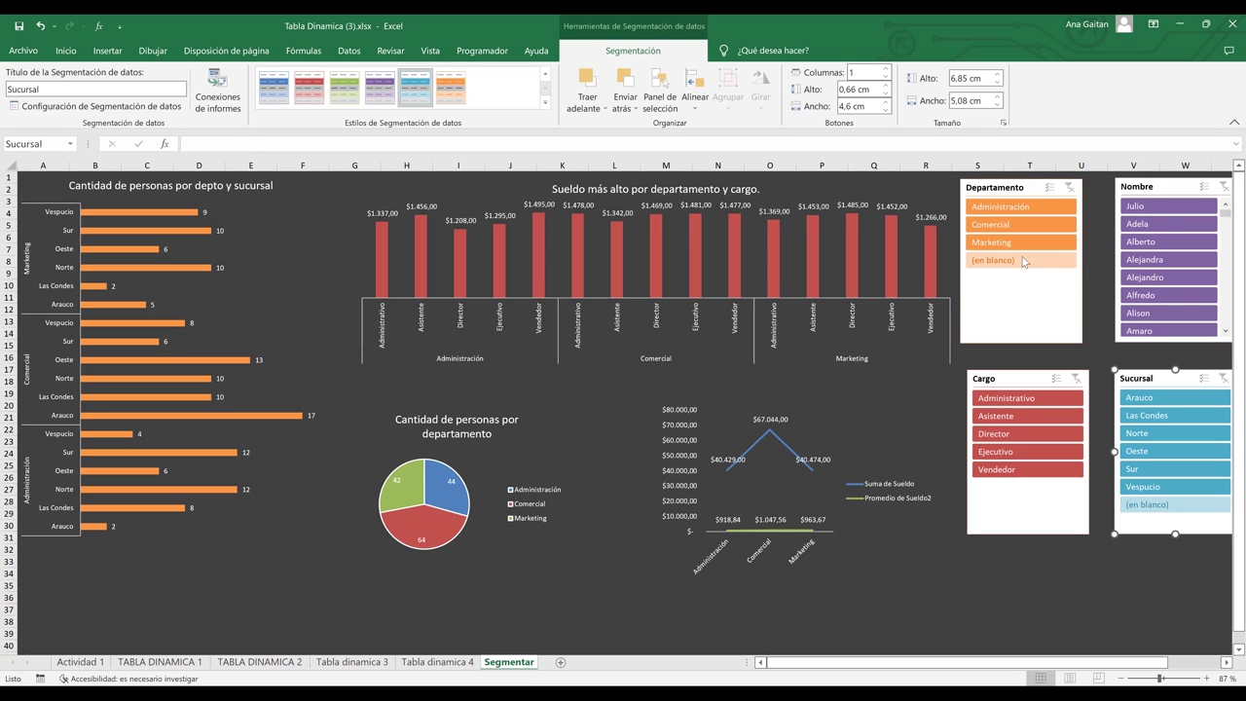
- Test the slicers by filtering for the Asistente position, the Norte branch, individual names, and the Comercial and (en blanco) departments
{"action": "left_click", "coordinate": [1025, 418]}
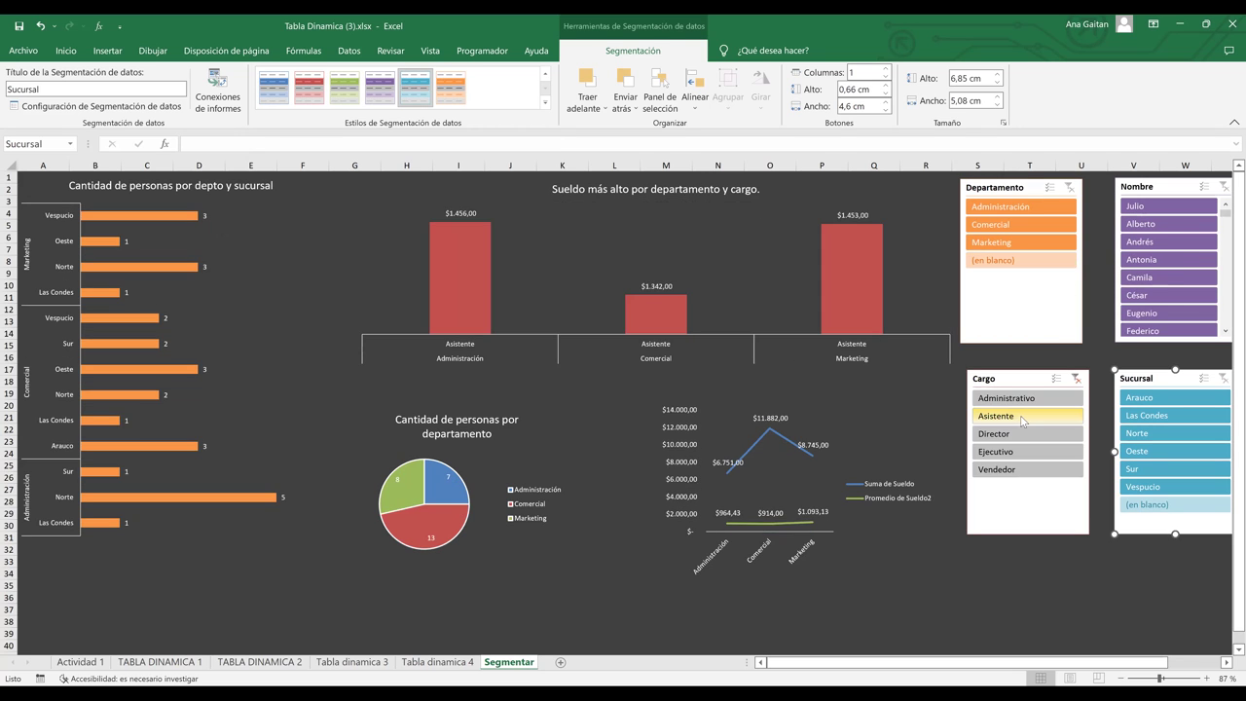
{"action": "left_click", "coordinate": [1158, 256]}
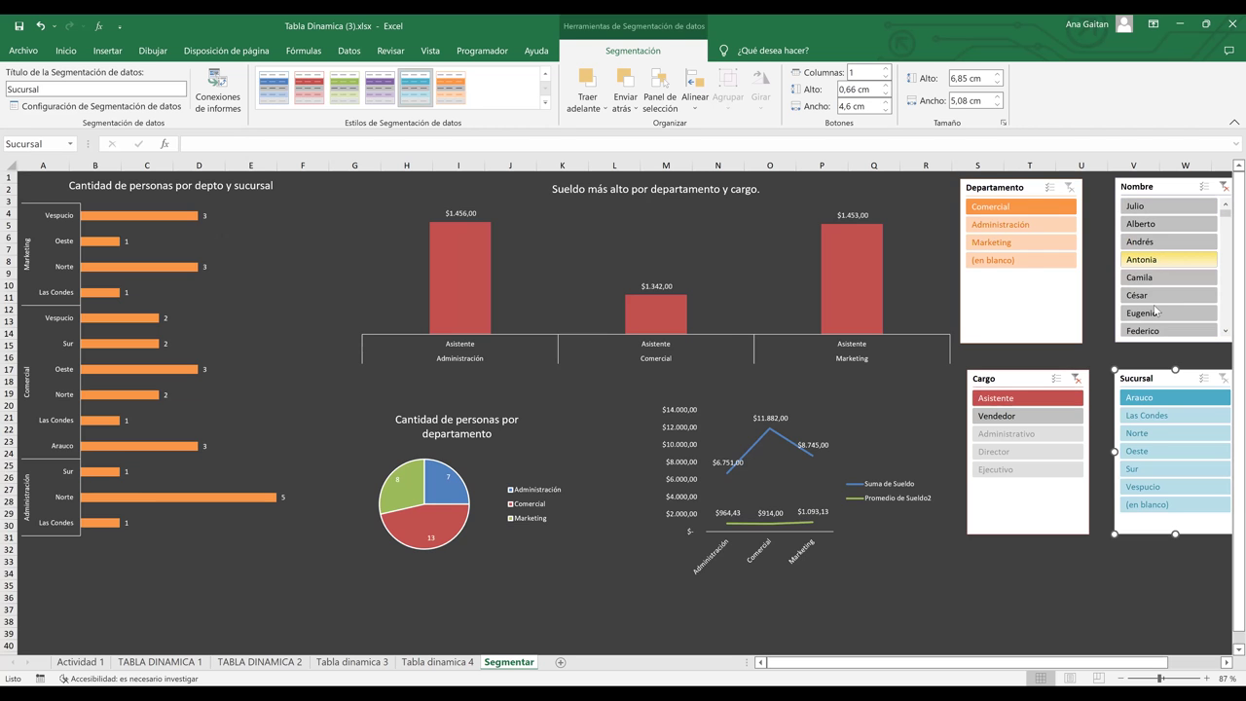
{"action": "left_click", "coordinate": [1153, 438]}
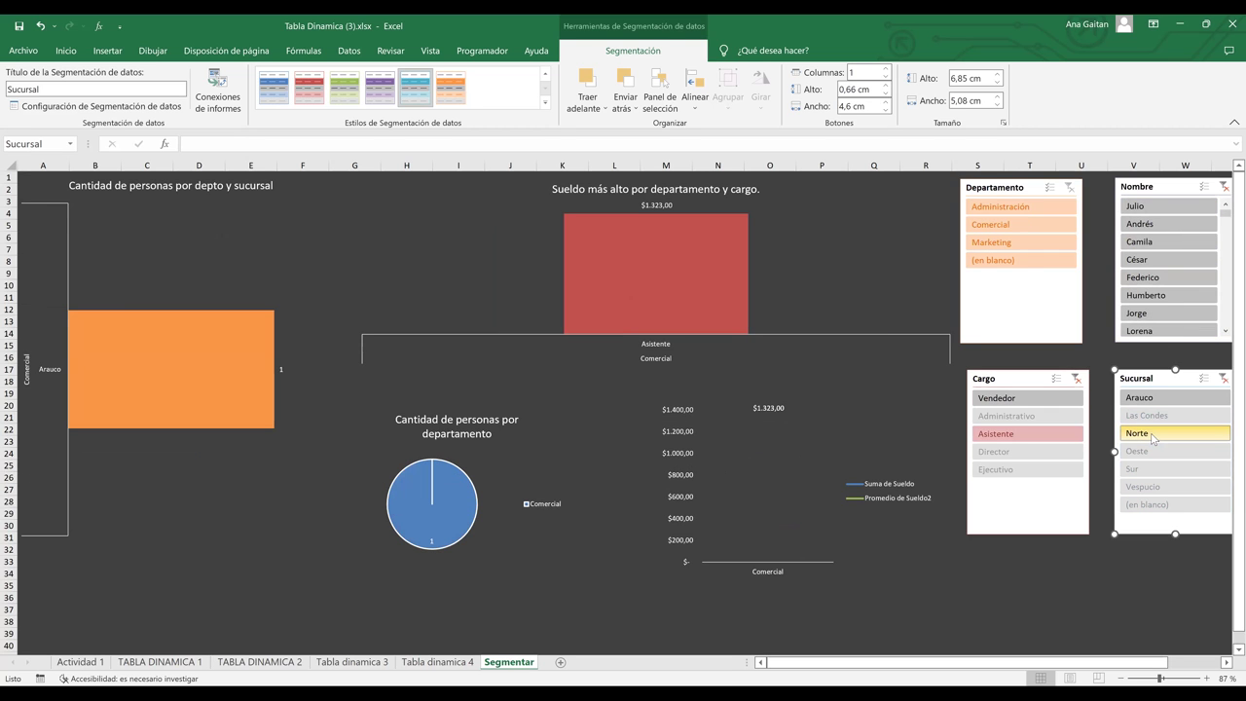
{"action": "left_click", "coordinate": [1135, 242]}
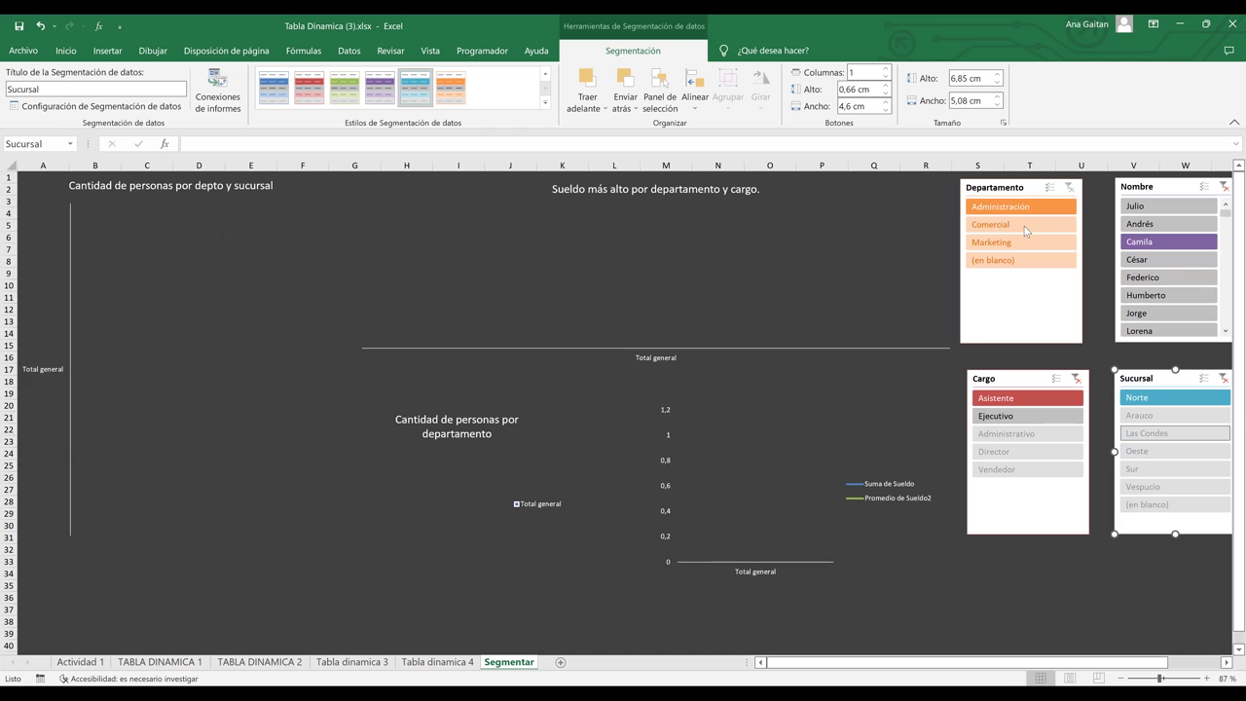
{"action": "left_click", "coordinate": [1019, 227]}
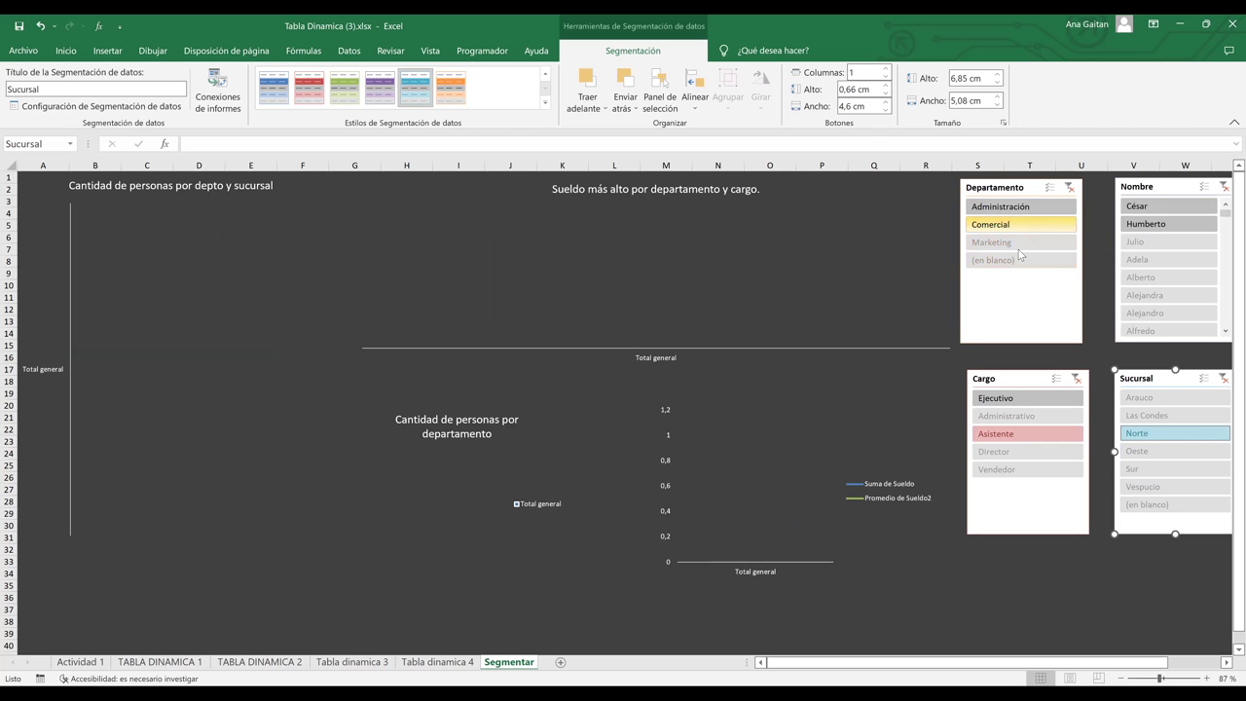
{"action": "left_click", "coordinate": [1012, 262]}
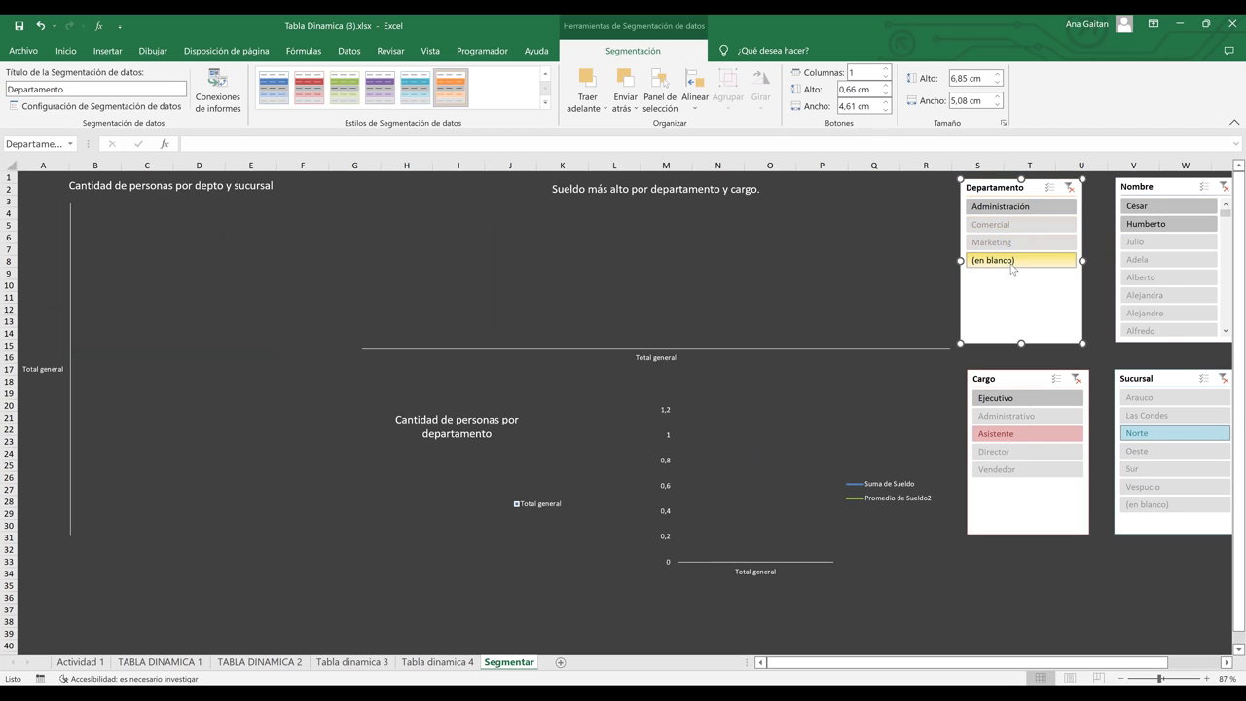
- Clear the Departamento and Cargo filters and examine the highest-salary columns, headcount bars and salary line chart
{"action": "left_click", "coordinate": [1069, 187]}
{"action": "left_click", "coordinate": [1076, 378]}
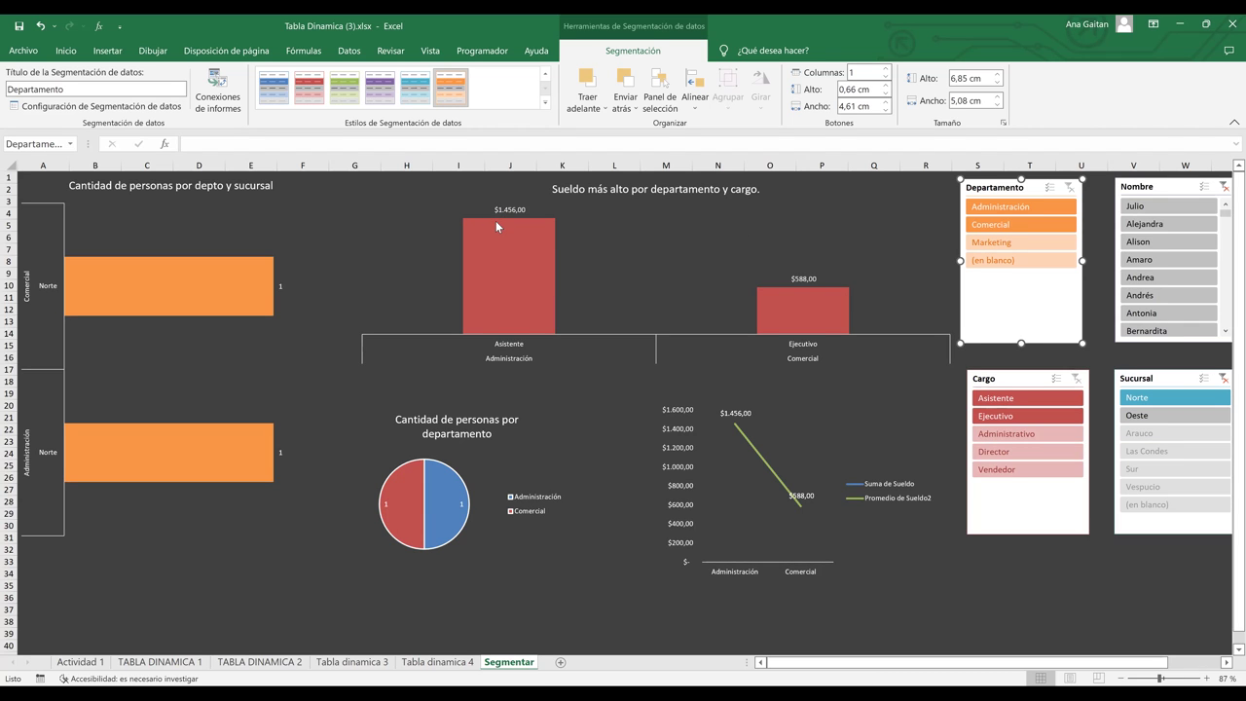
{"action": "mouse_move", "coordinate": [497, 225]}
{"action": "mouse_move", "coordinate": [801, 284]}
{"action": "mouse_move", "coordinate": [264, 280]}
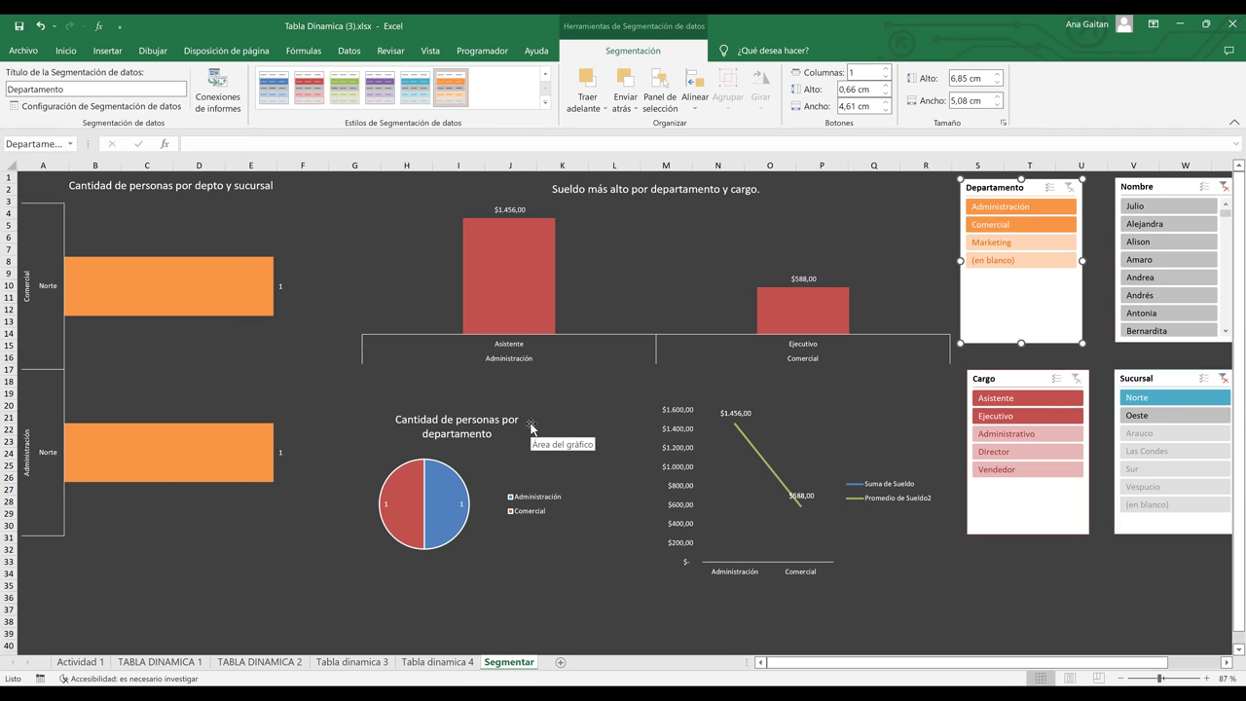
{"action": "left_click", "coordinate": [785, 497]}
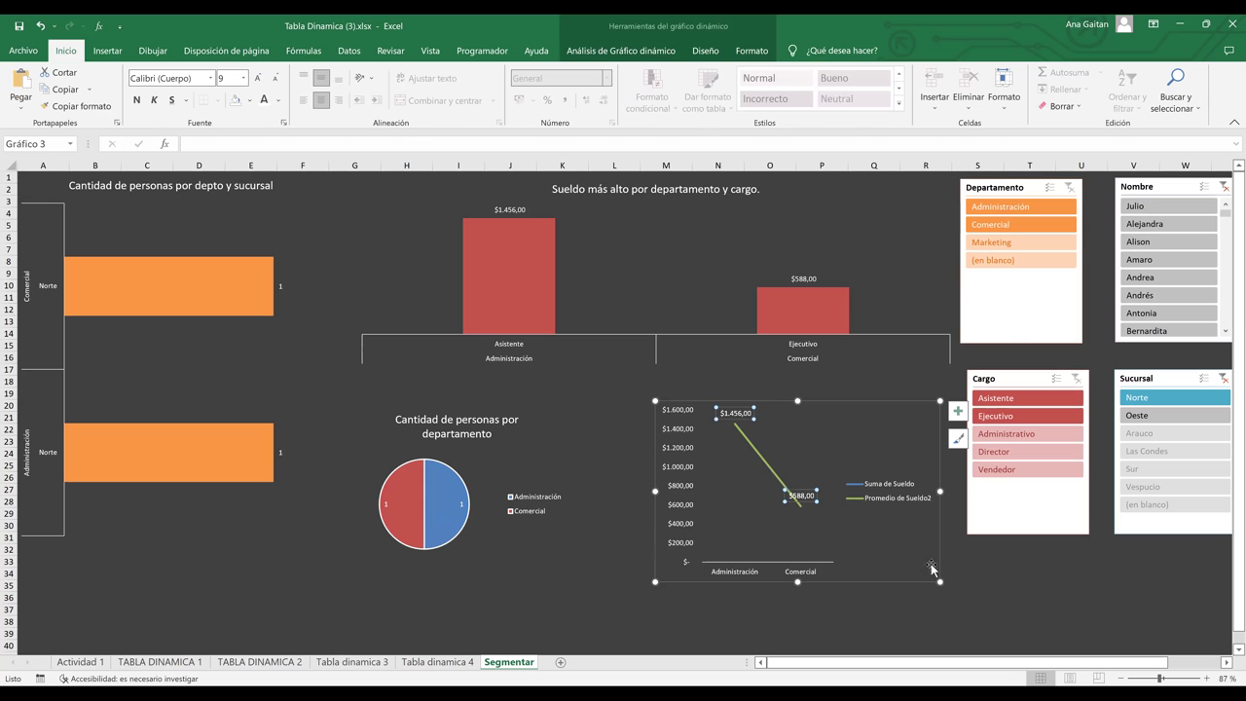
{"action": "key", "text": "Escape"}
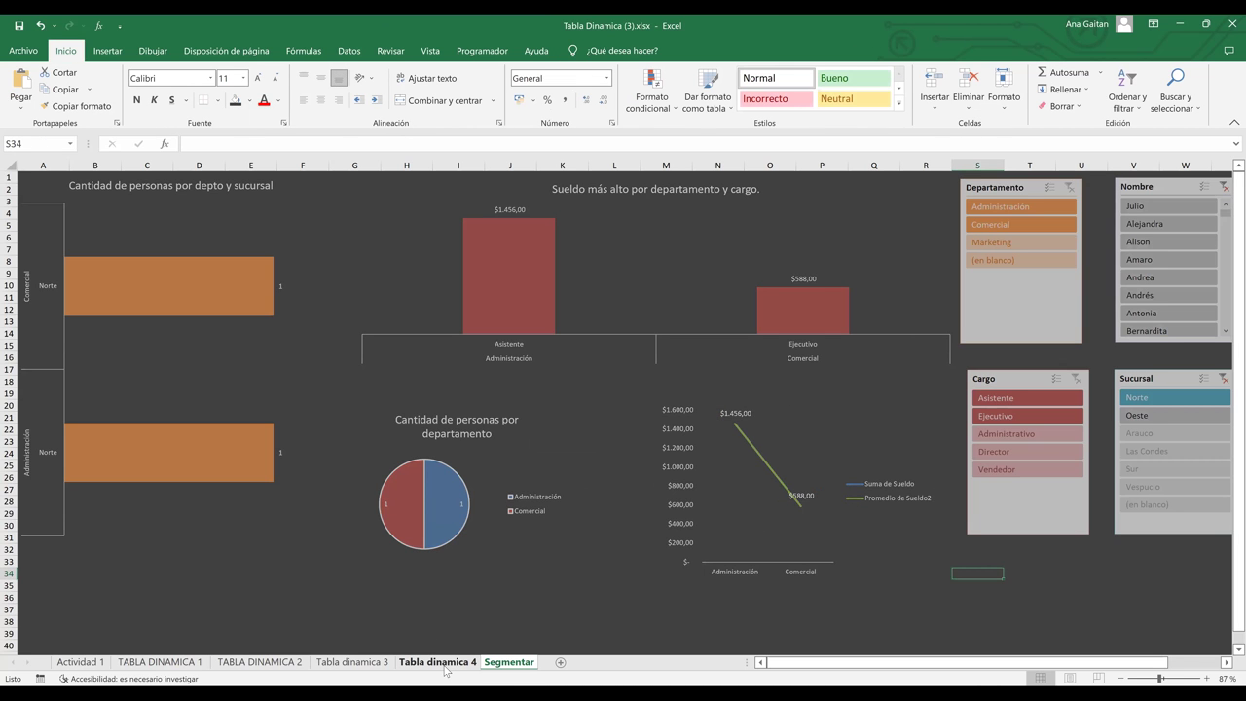
- Copy the text "Suma y promedio de sueldo por departamento." from the heading on the Tabla dinamica 3 sheet
{"action": "left_click", "coordinate": [438, 662]}
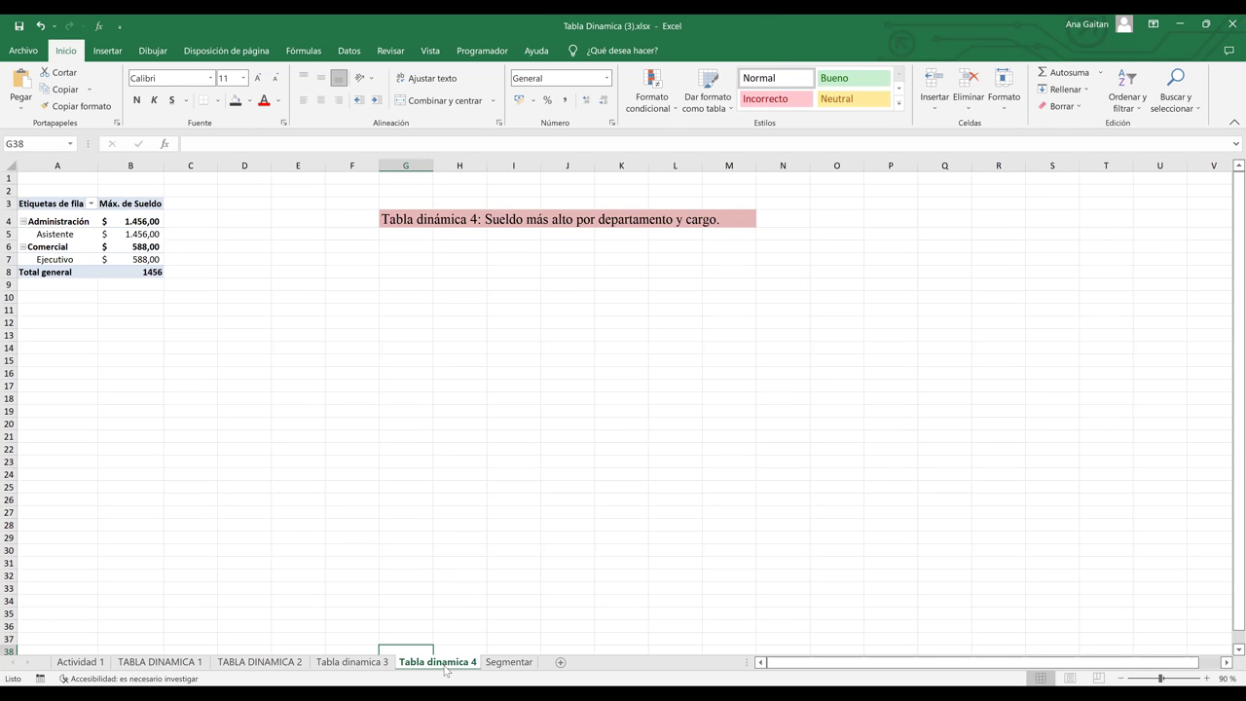
{"action": "left_click", "coordinate": [508, 662]}
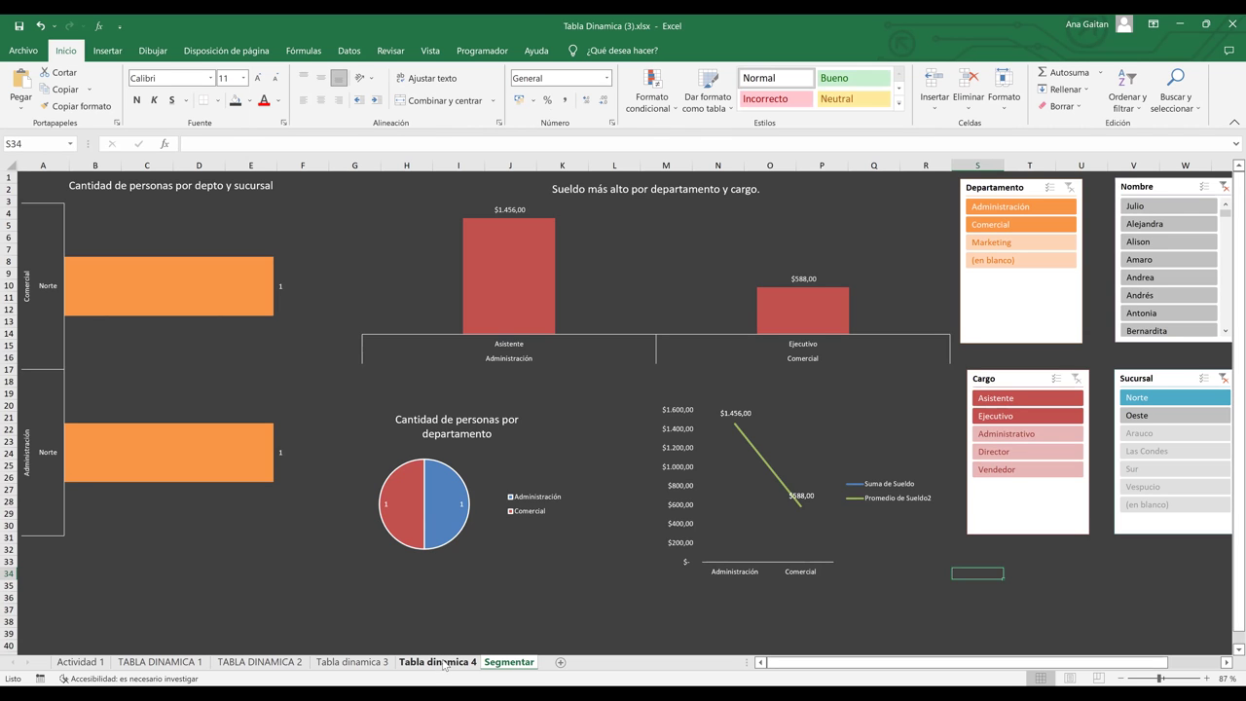
{"action": "left_click", "coordinate": [443, 662]}
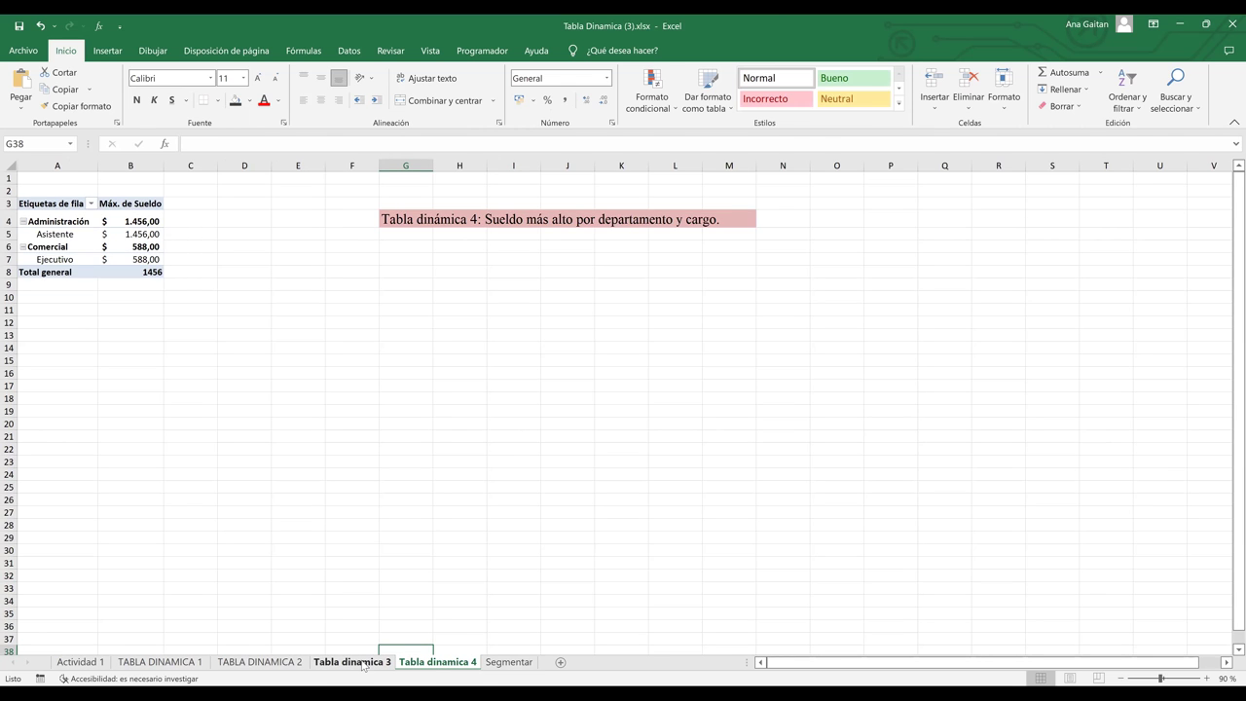
{"action": "left_click", "coordinate": [353, 662]}
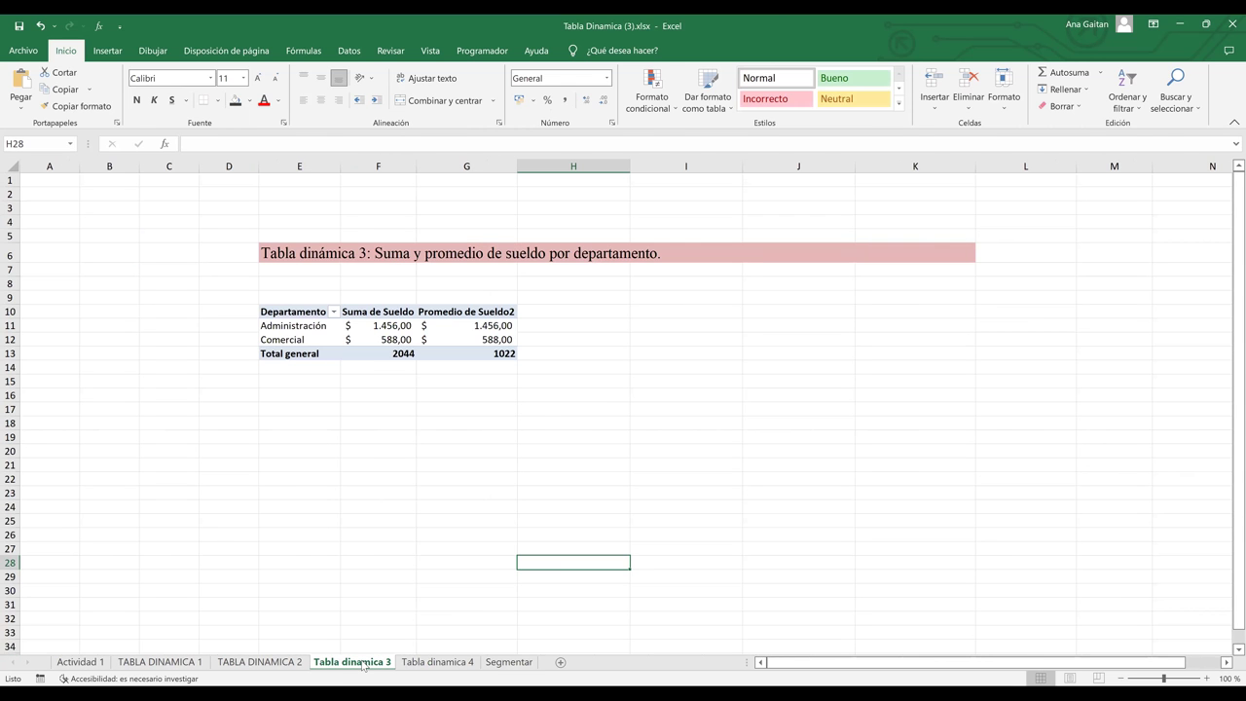
{"action": "left_click", "coordinate": [472, 258]}
{"action": "double_click", "coordinate": [648, 251]}
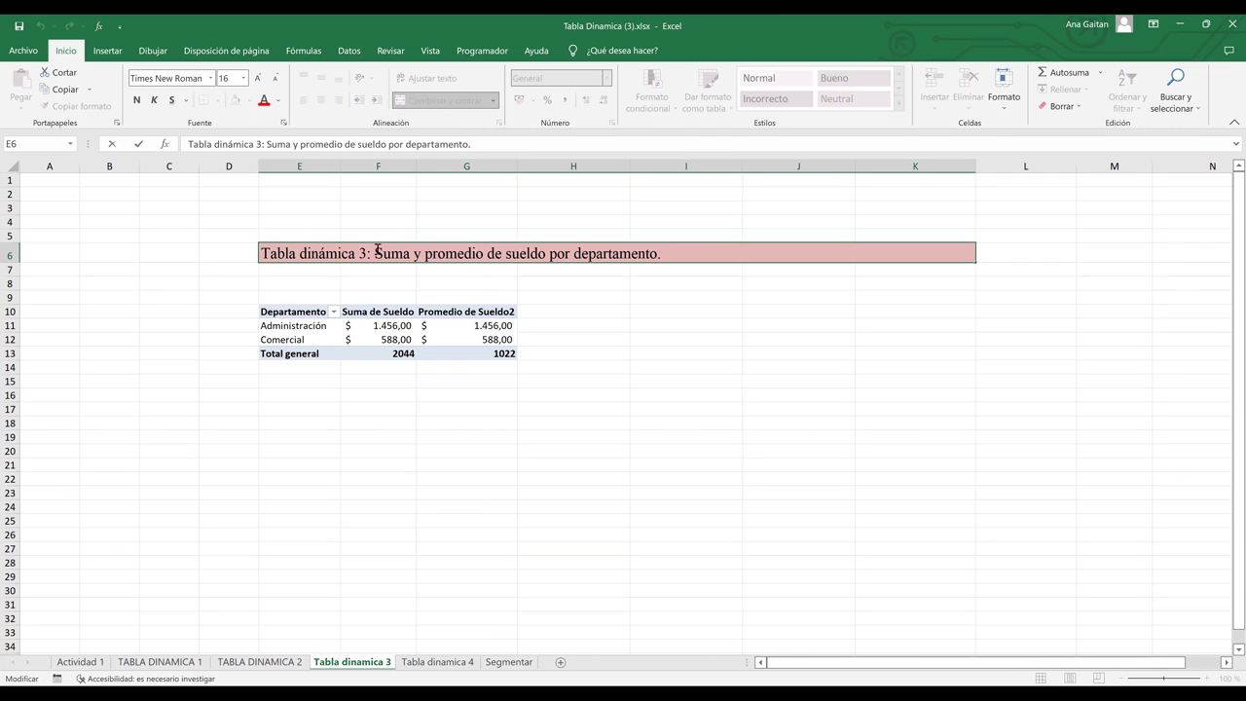
{"action": "key", "text": "shift+End"}
{"action": "key", "text": "ctrl+c"}
{"action": "left_click", "coordinate": [745, 422]}
- Add axis titles to the salary line chart on the Segmentar sheet
{"action": "left_click", "coordinate": [508, 662]}
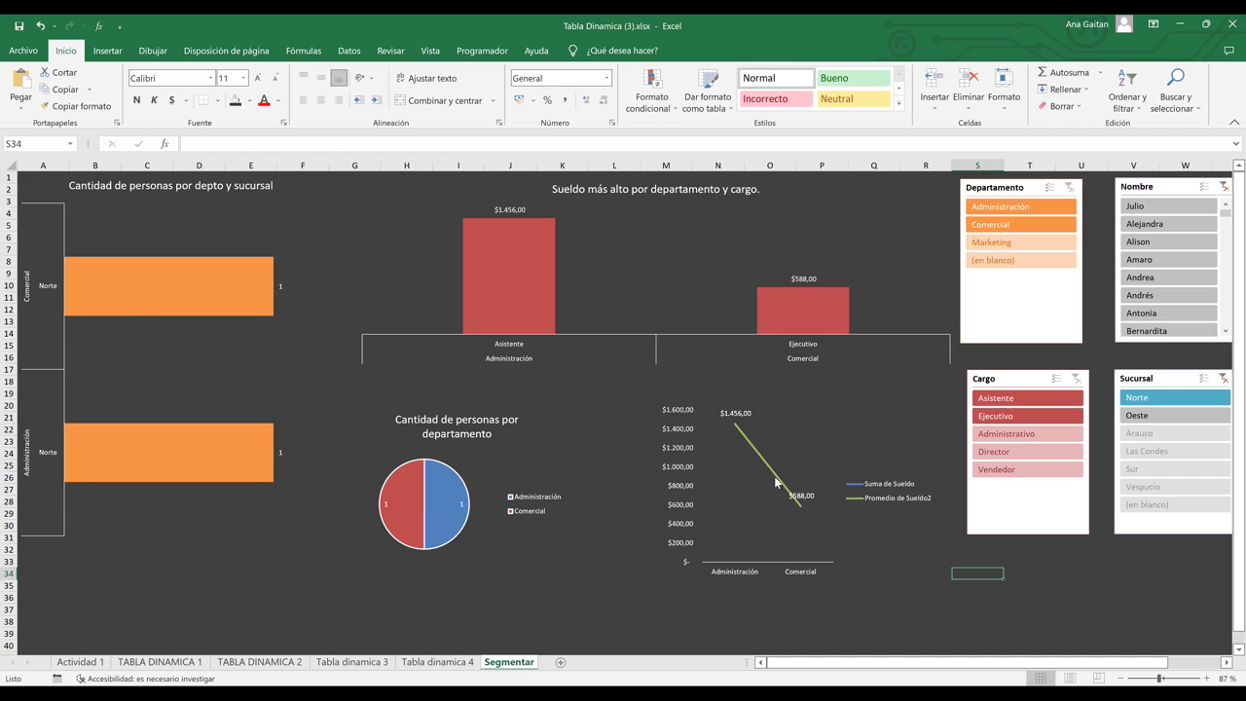
{"action": "left_click", "coordinate": [925, 428]}
{"action": "left_click", "coordinate": [957, 411]}
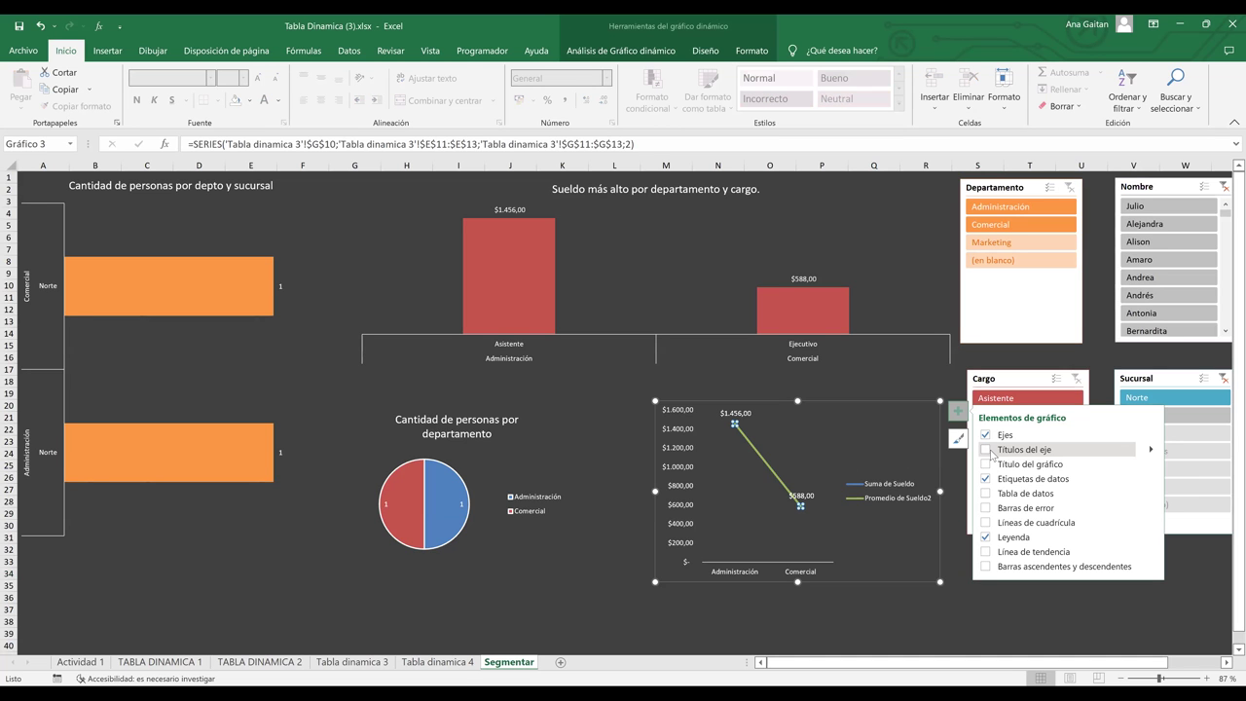
{"action": "left_click", "coordinate": [989, 451]}
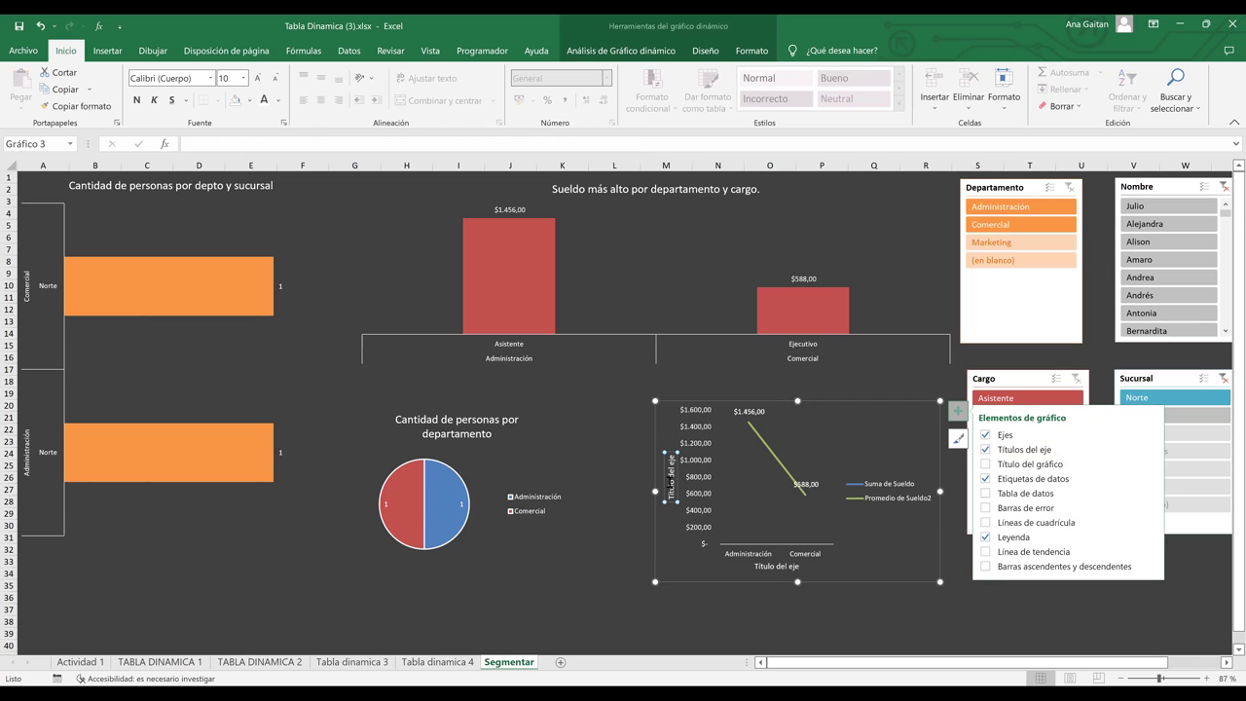
- Replace the line chart's vertical axis title with the copied text "Suma y promedio de sueldo por departamento."
{"action": "double_click", "coordinate": [671, 484]}
{"action": "key", "text": "BackSpace"}
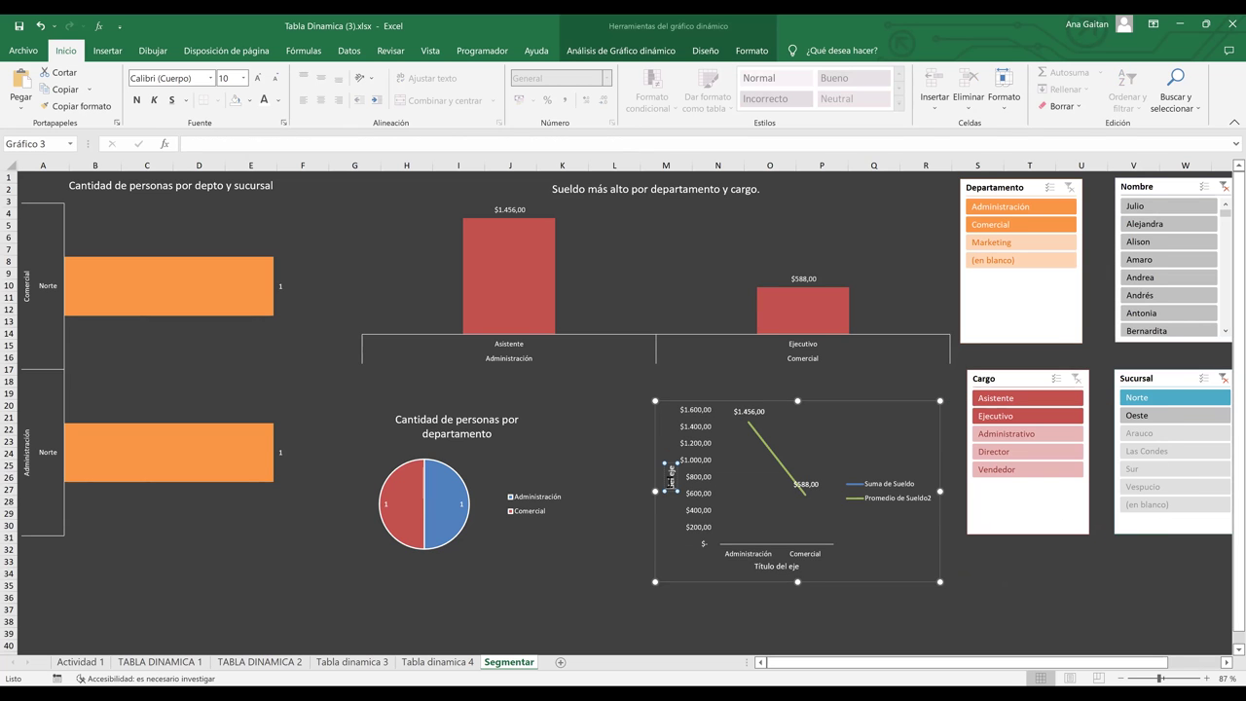
{"action": "key", "text": "Delete"}
{"action": "key", "text": "Delete"}
{"action": "key", "text": "Delete"}
{"action": "key", "text": "Delete"}
{"action": "key", "text": "Delete"}
{"action": "key", "text": "Delete"}
{"action": "key", "text": "Delete"}
{"action": "key", "text": "Delete"}
{"action": "key", "text": "ctrl+v"}
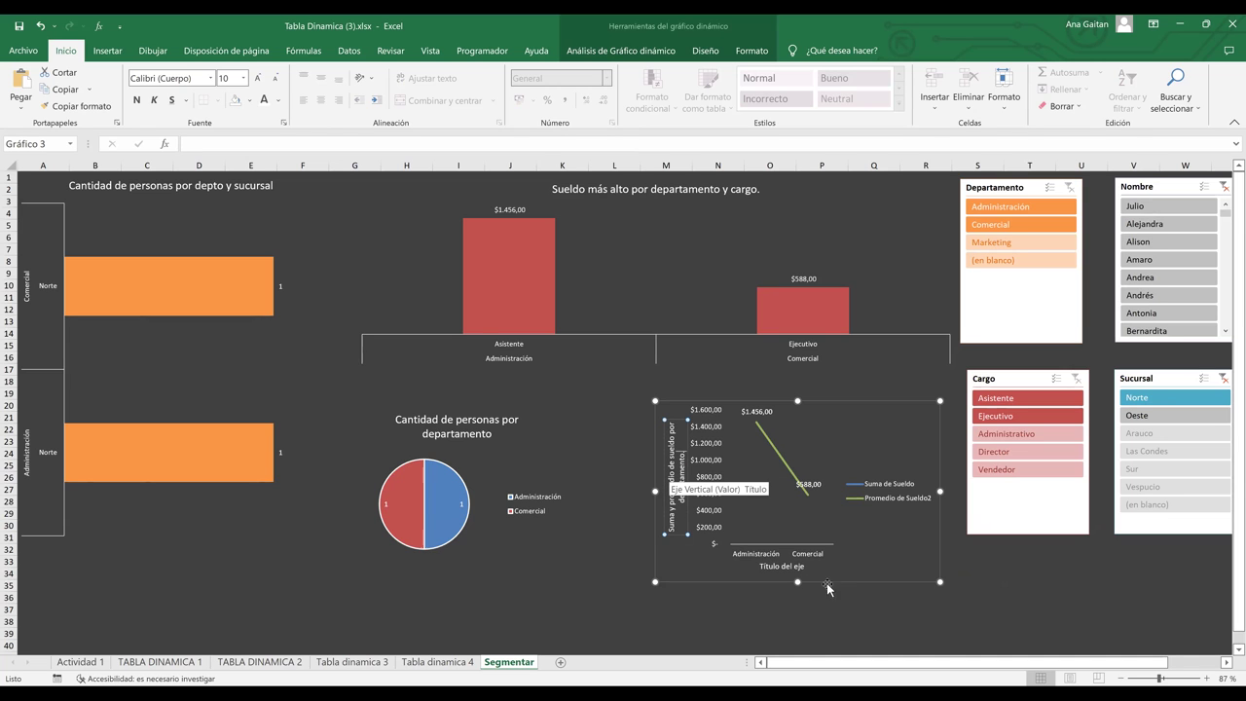
{"action": "left_click", "coordinate": [881, 625]}
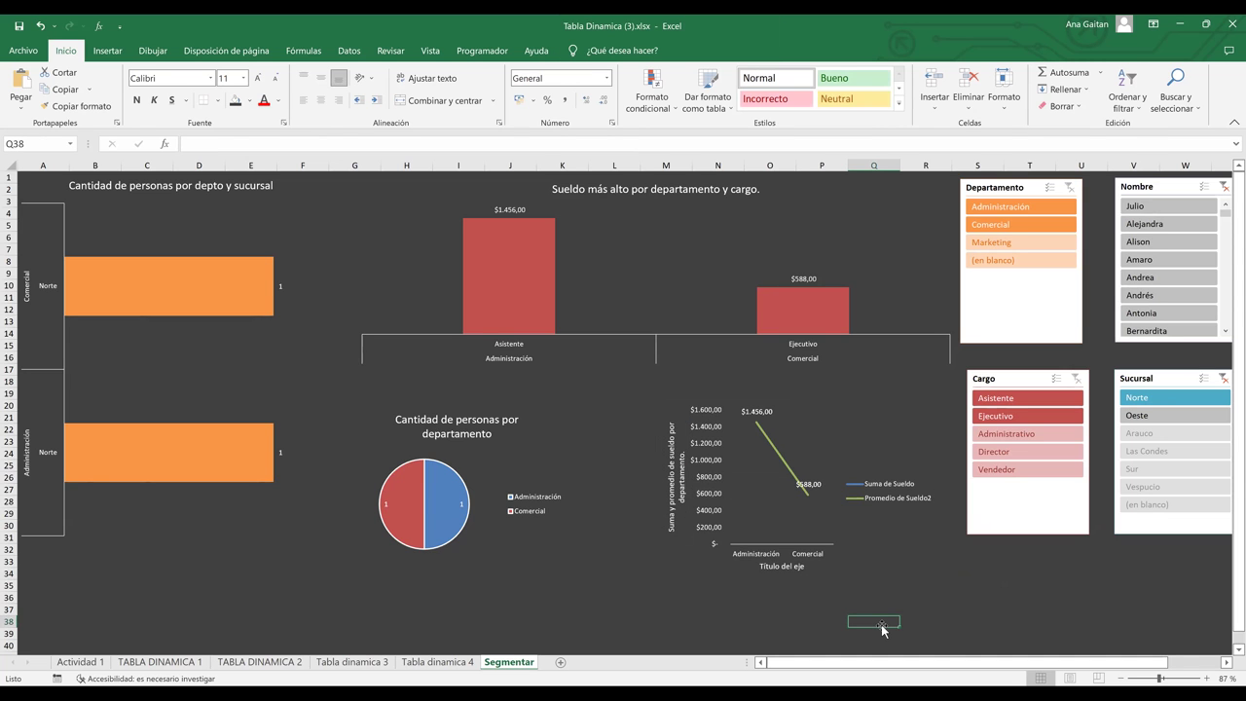
- Format the line chart's vertical axis title in bold 16 pt and shift it within the chart
{"action": "left_click", "coordinate": [678, 523]}
{"action": "left_click", "coordinate": [673, 456]}
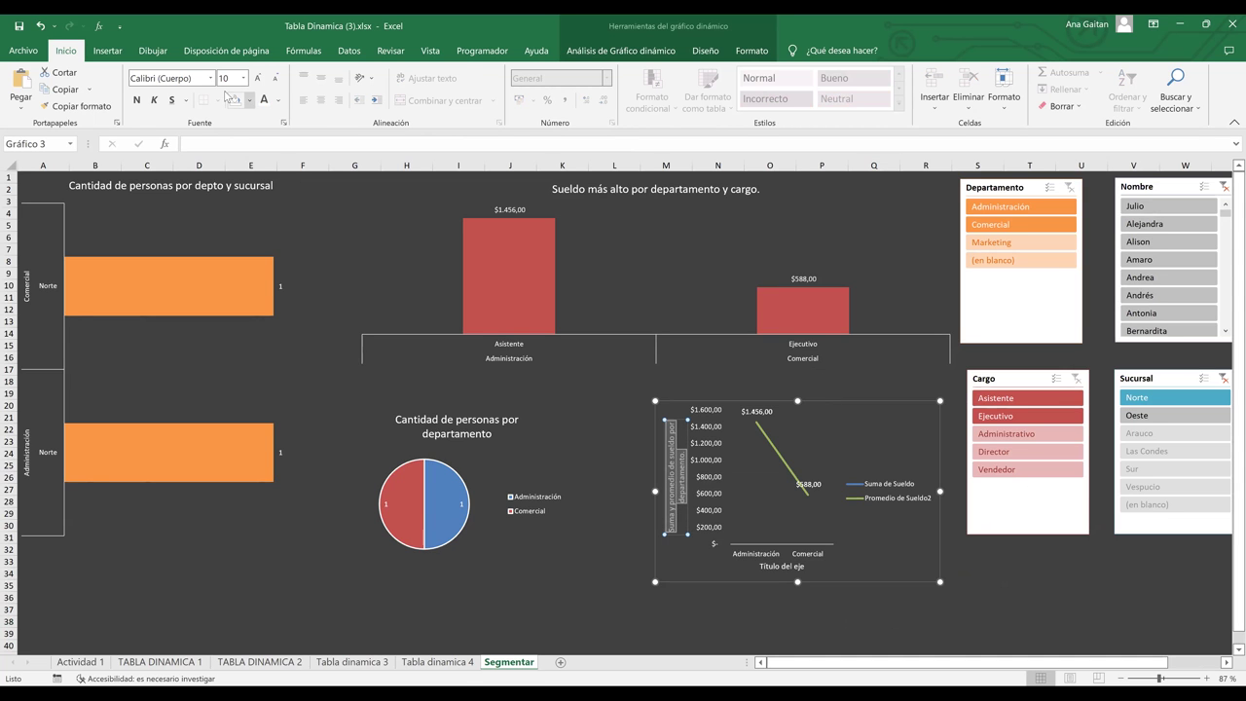
{"action": "left_click", "coordinate": [137, 101]}
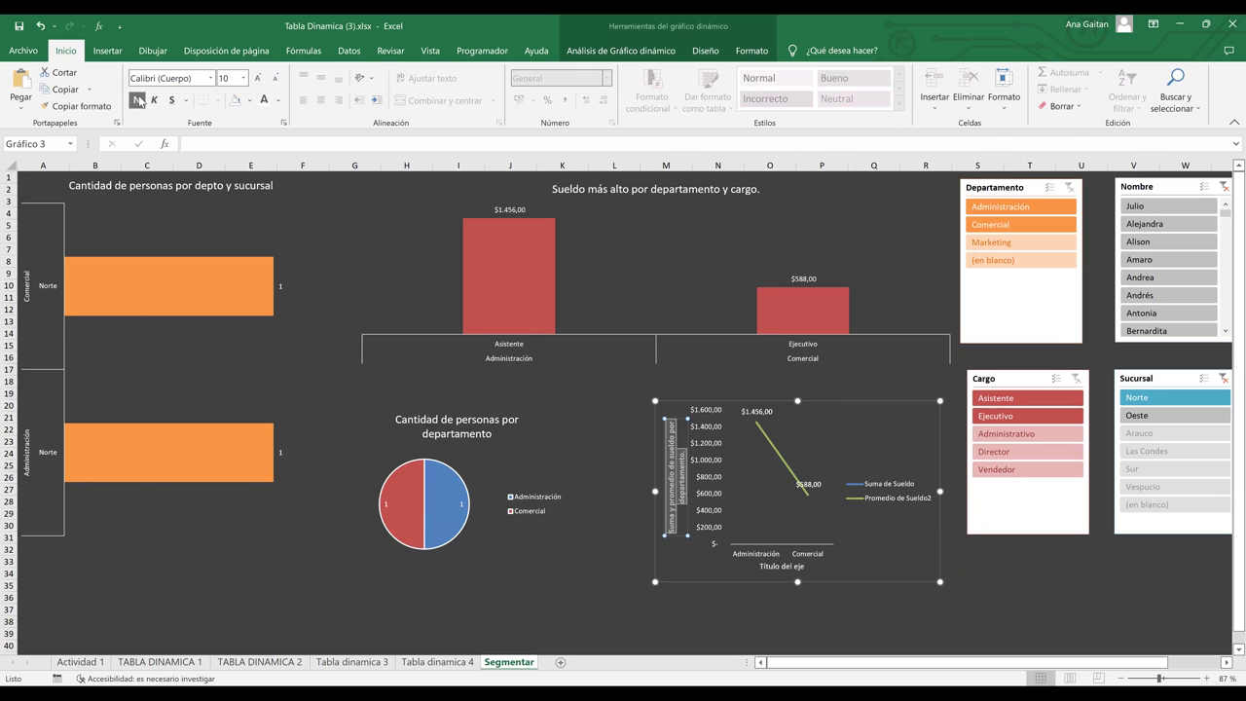
{"action": "left_click", "coordinate": [259, 78]}
{"action": "left_click", "coordinate": [259, 78]}
{"action": "left_click", "coordinate": [259, 78]}
{"action": "left_click", "coordinate": [259, 78]}
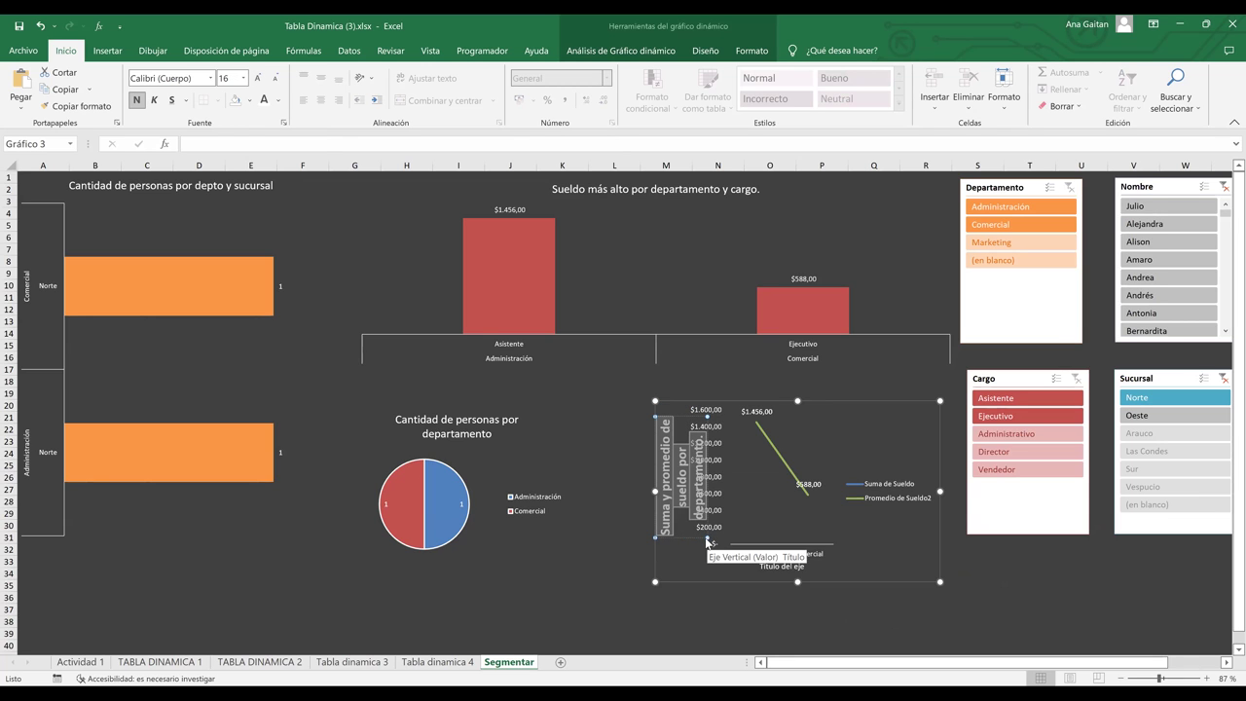
{"action": "left_click", "coordinate": [666, 535]}
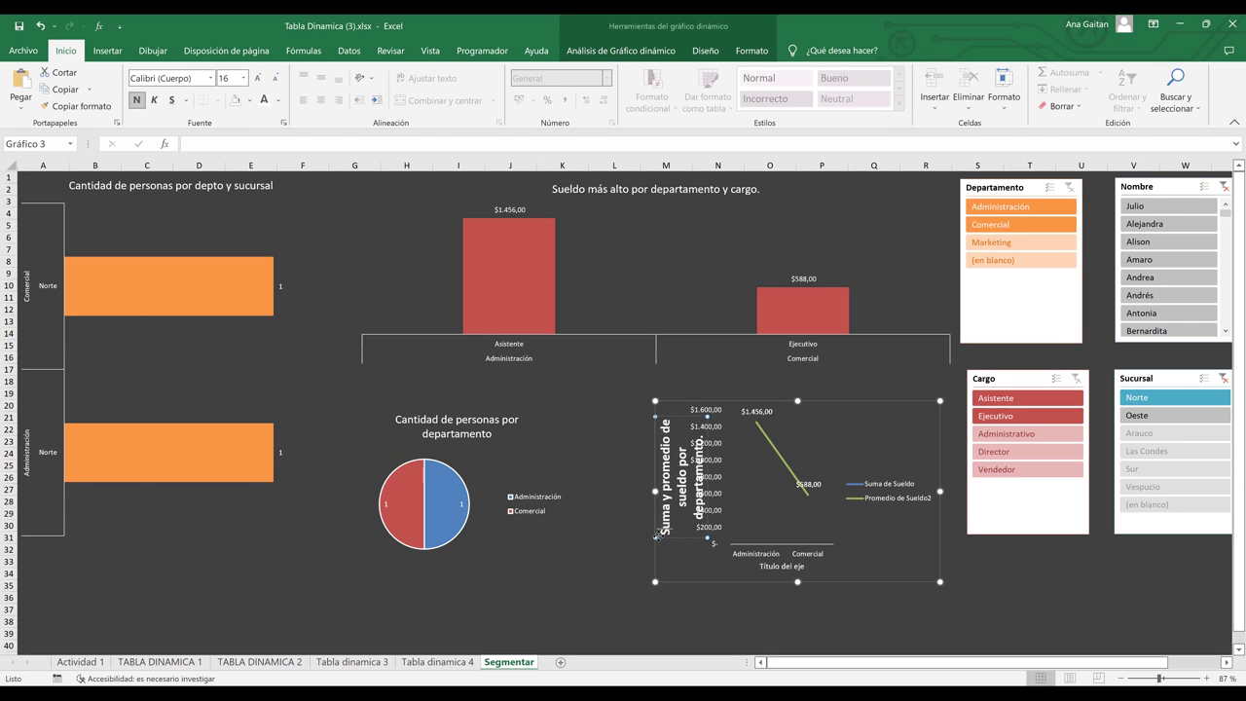
{"action": "left_click_drag", "start_coordinate": [657, 537], "coordinate": [716, 531]}
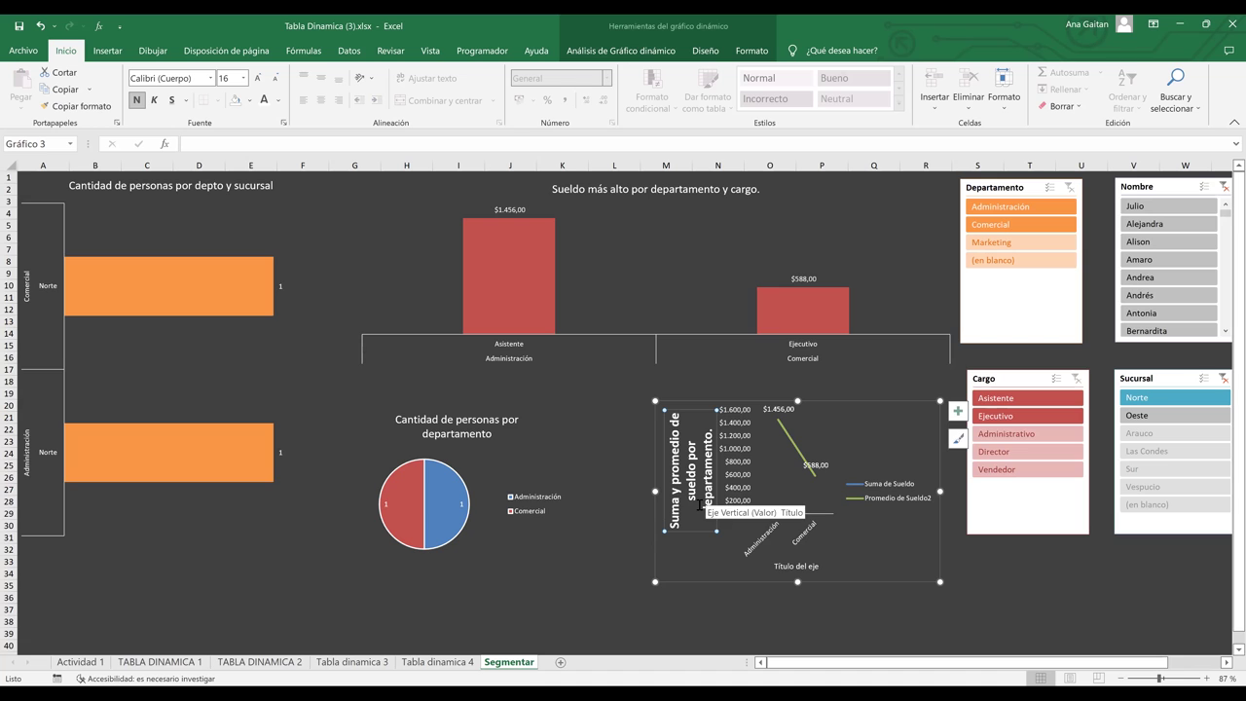
{"action": "left_click", "coordinate": [709, 607]}
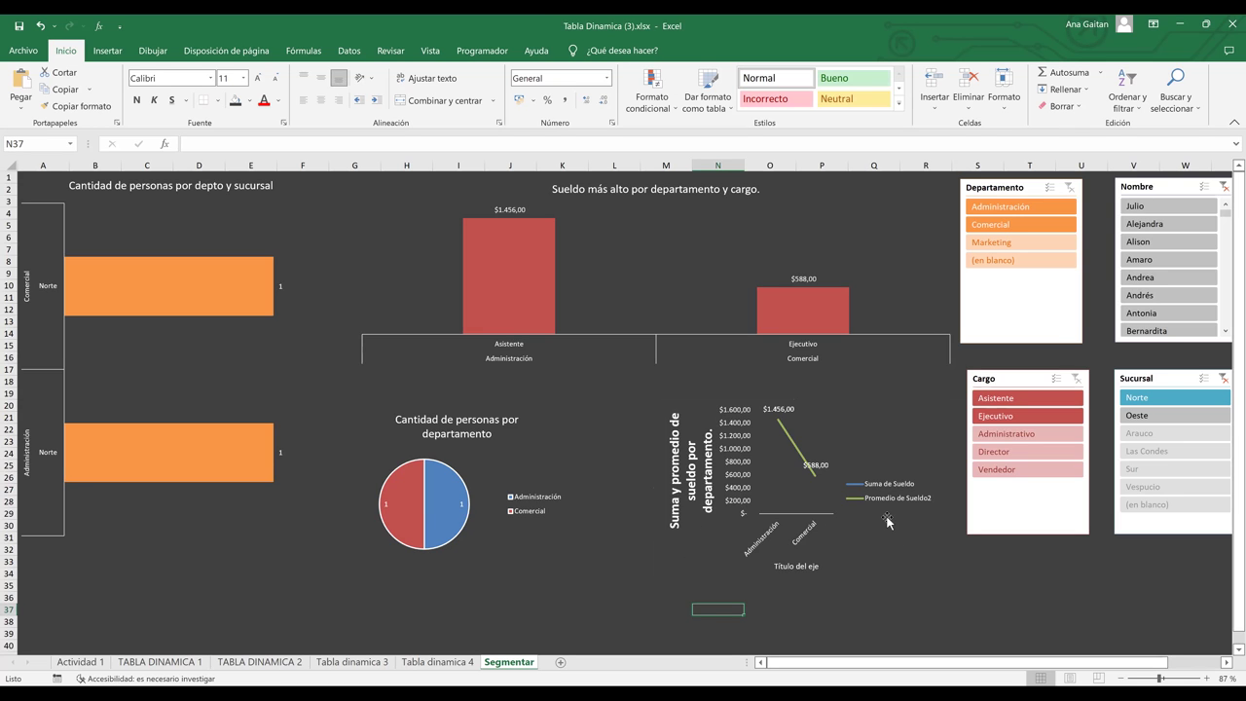
- Reduce the line chart's vertical axis title to 14 pt and reposition it beside the value axis
{"action": "left_click", "coordinate": [693, 467]}
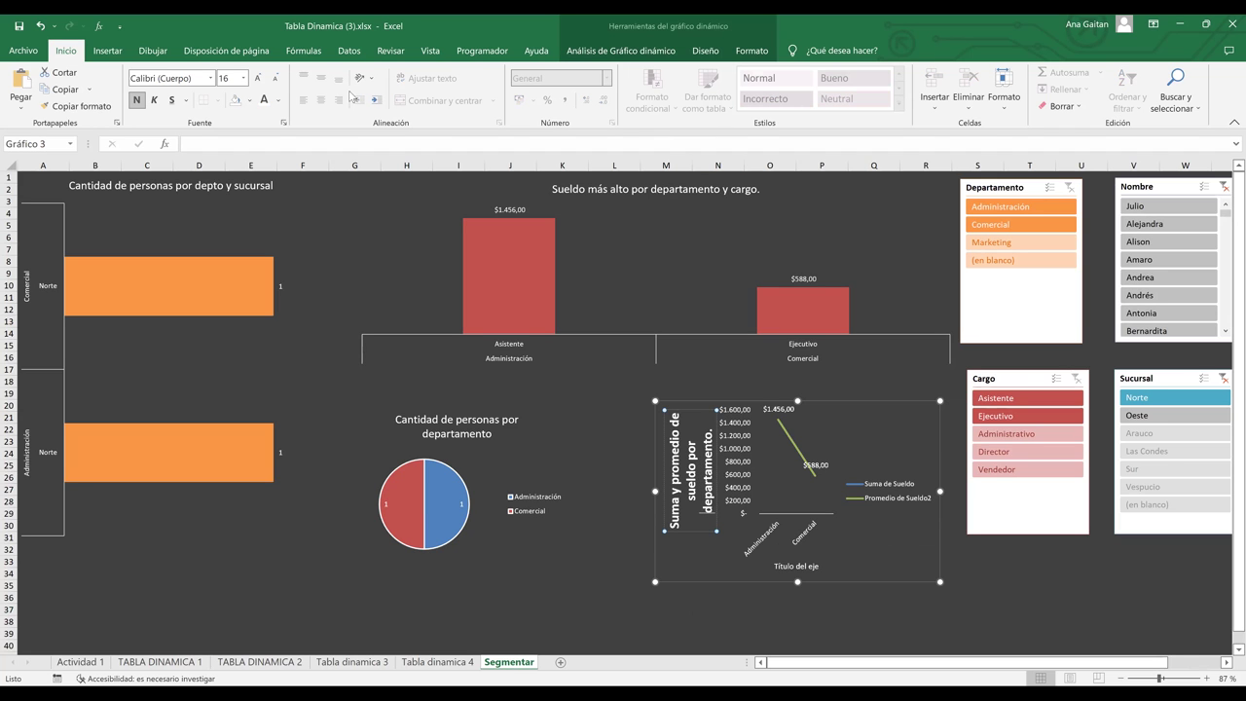
{"action": "left_click", "coordinate": [275, 84]}
{"action": "left_click_drag", "start_coordinate": [709, 520], "coordinate": [654, 440]}
{"action": "left_click_drag", "start_coordinate": [658, 527], "coordinate": [656, 542]}
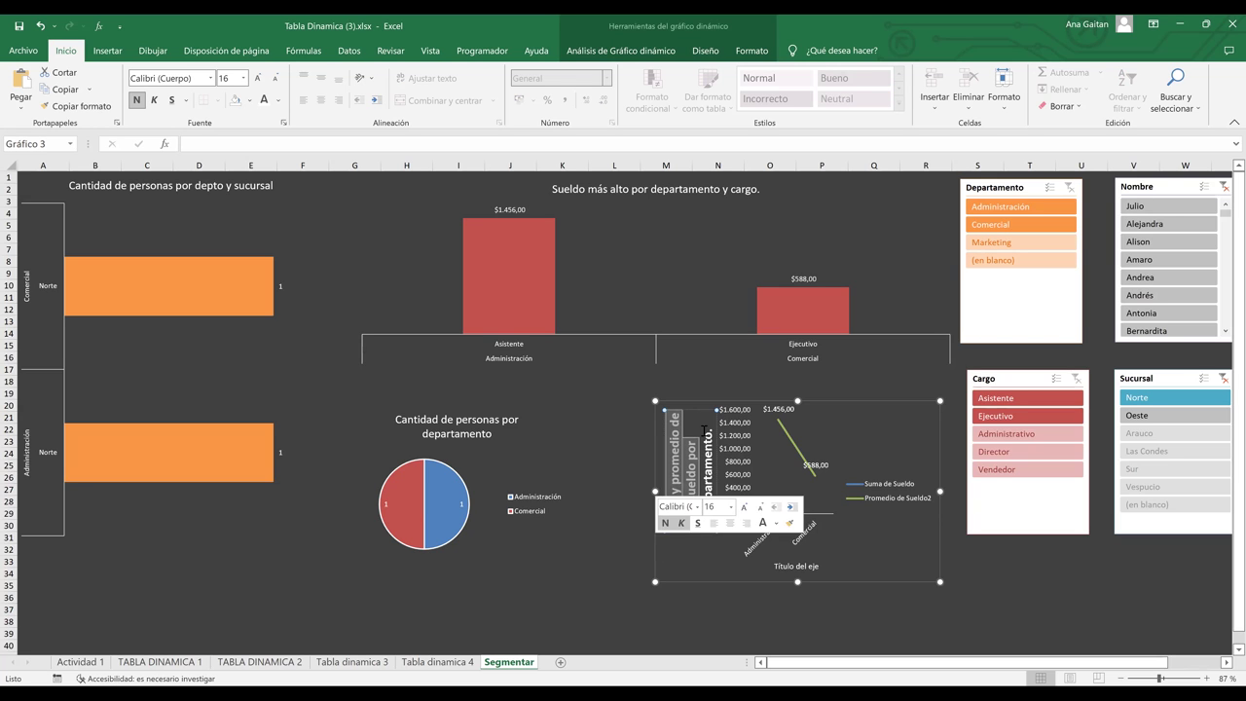
{"action": "left_click_drag", "start_coordinate": [708, 426], "coordinate": [637, 559]}
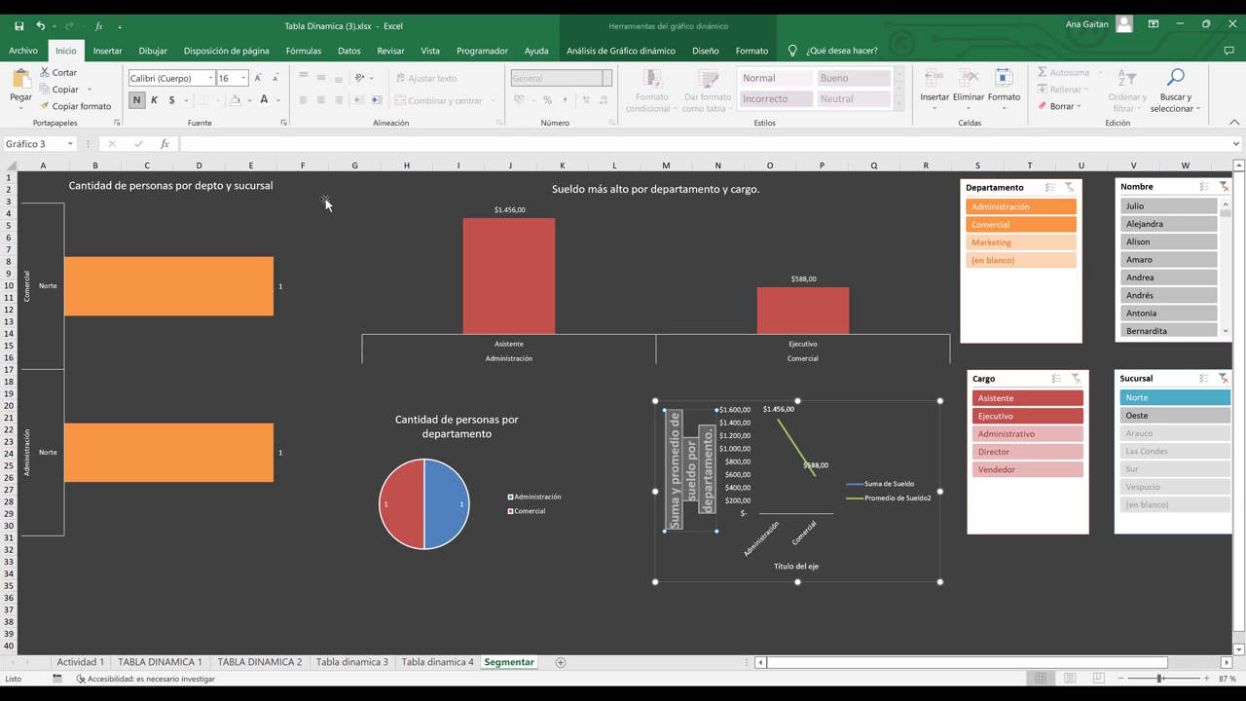
{"action": "left_click", "coordinate": [277, 77]}
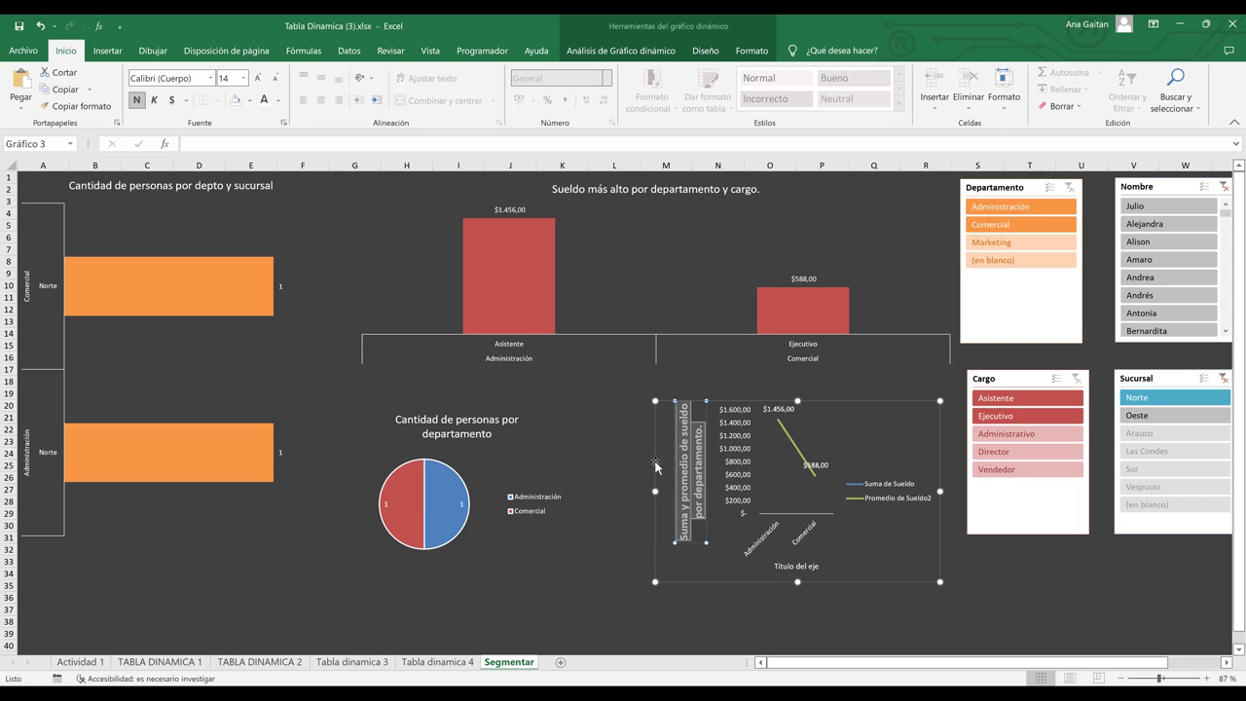
{"action": "left_click_drag", "start_coordinate": [674, 465], "coordinate": [662, 490]}
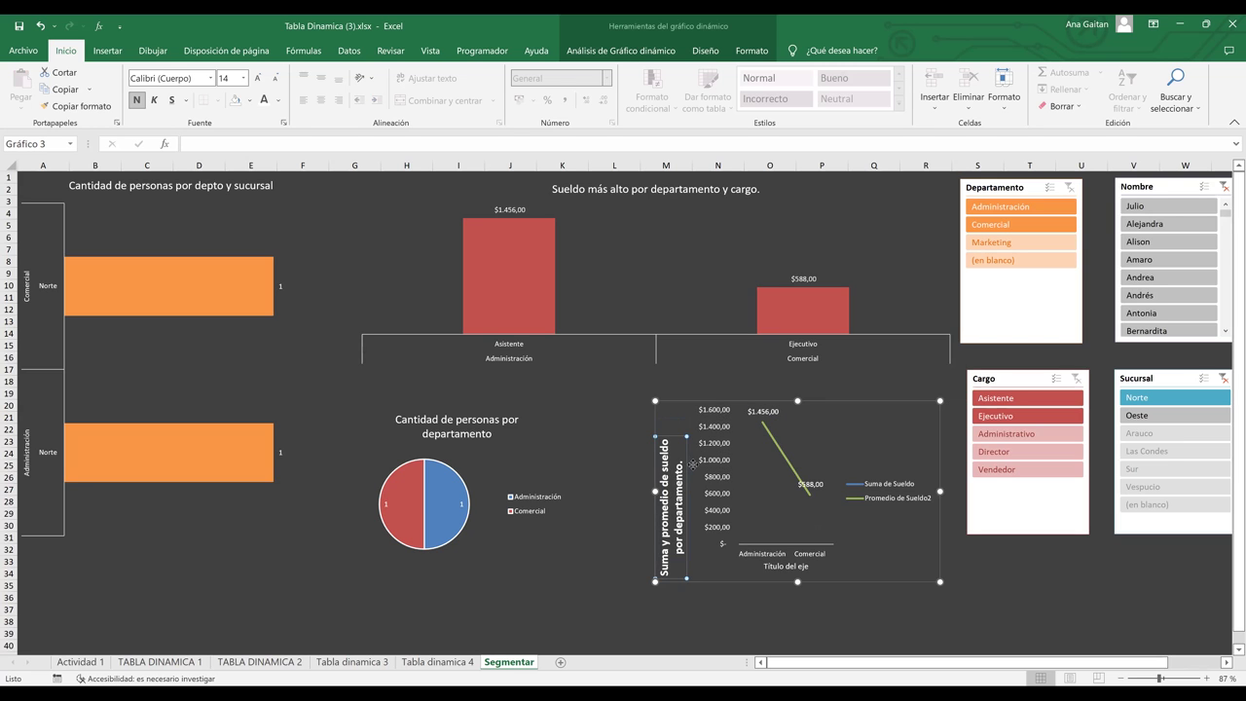
{"action": "left_click", "coordinate": [728, 610]}
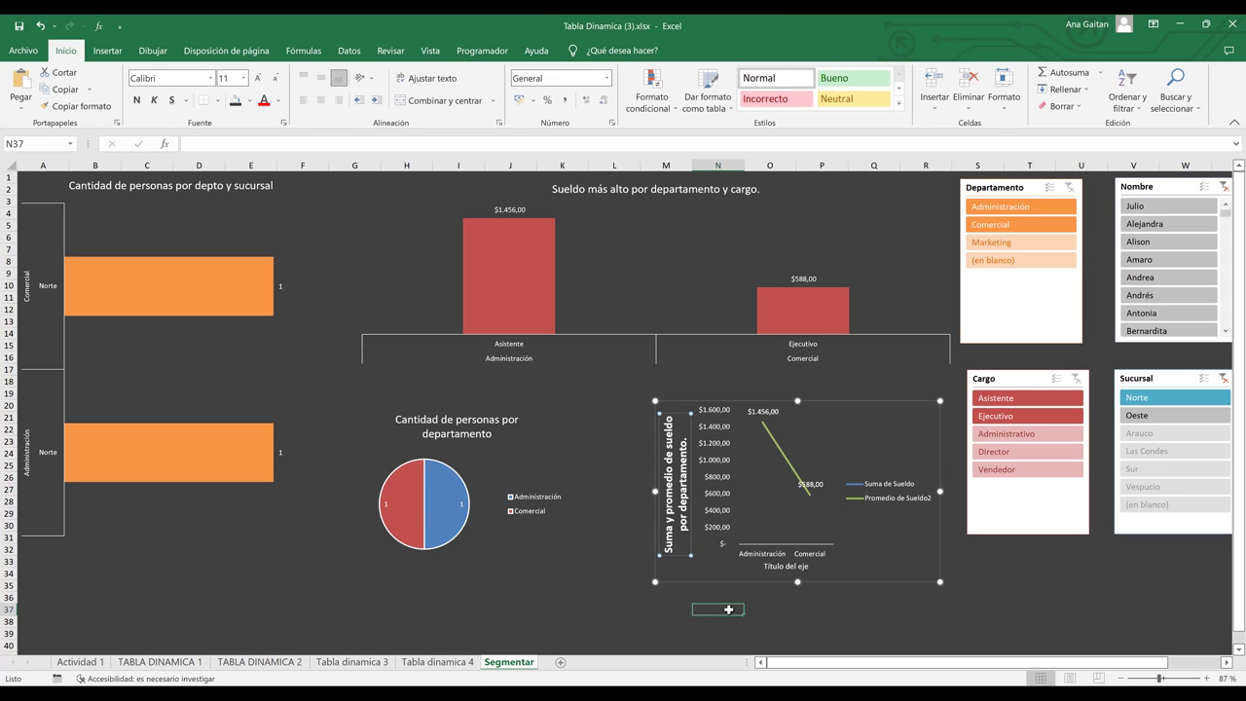
{"action": "left_click", "coordinate": [1012, 621]}
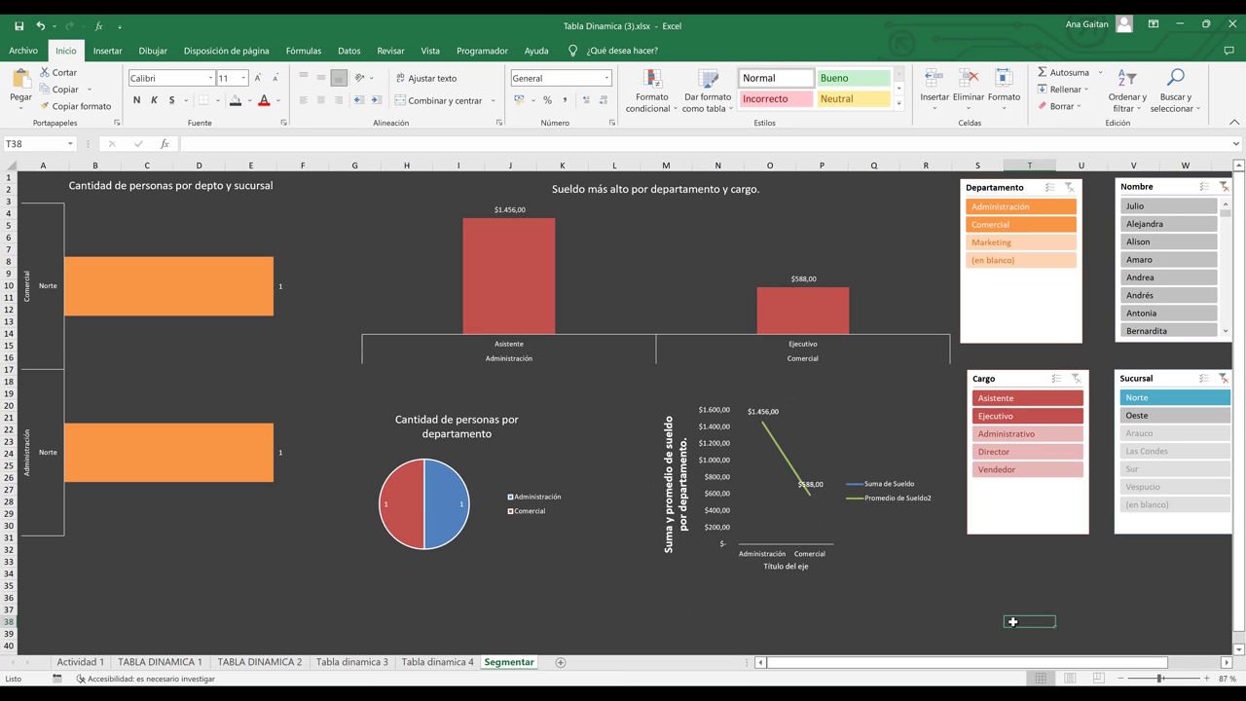
- Check the headcount by department and branch on the TABLA DINAMICA 2 sheet and return to the Segmentar sheet
{"action": "left_click", "coordinate": [278, 662]}
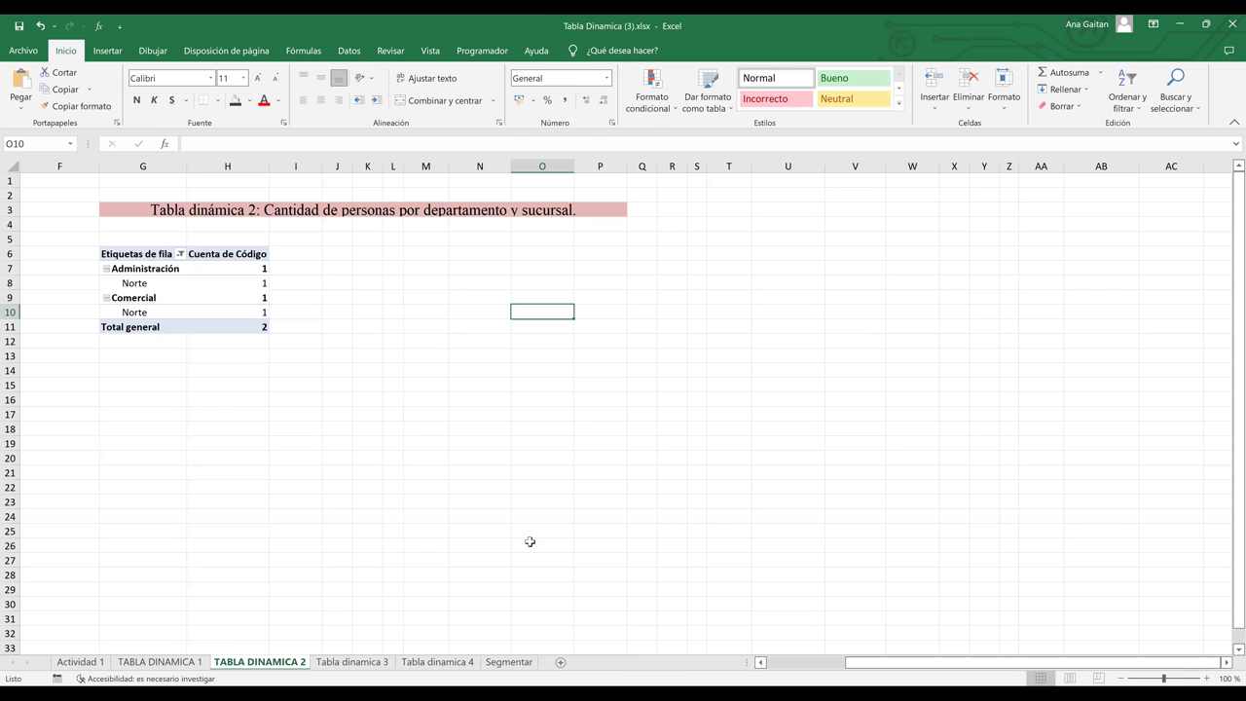
{"action": "left_click", "coordinate": [239, 301]}
{"action": "left_click", "coordinate": [355, 662]}
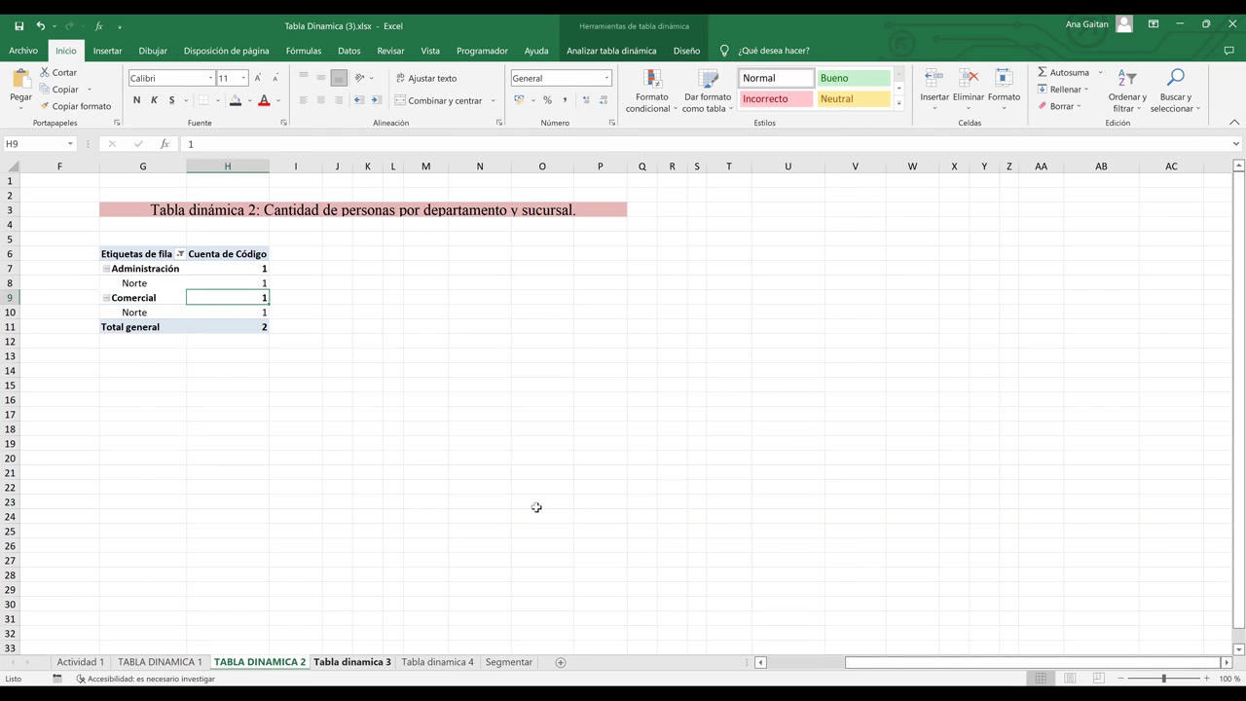
{"action": "left_click", "coordinate": [508, 662]}
{"action": "left_click", "coordinate": [1047, 301]}
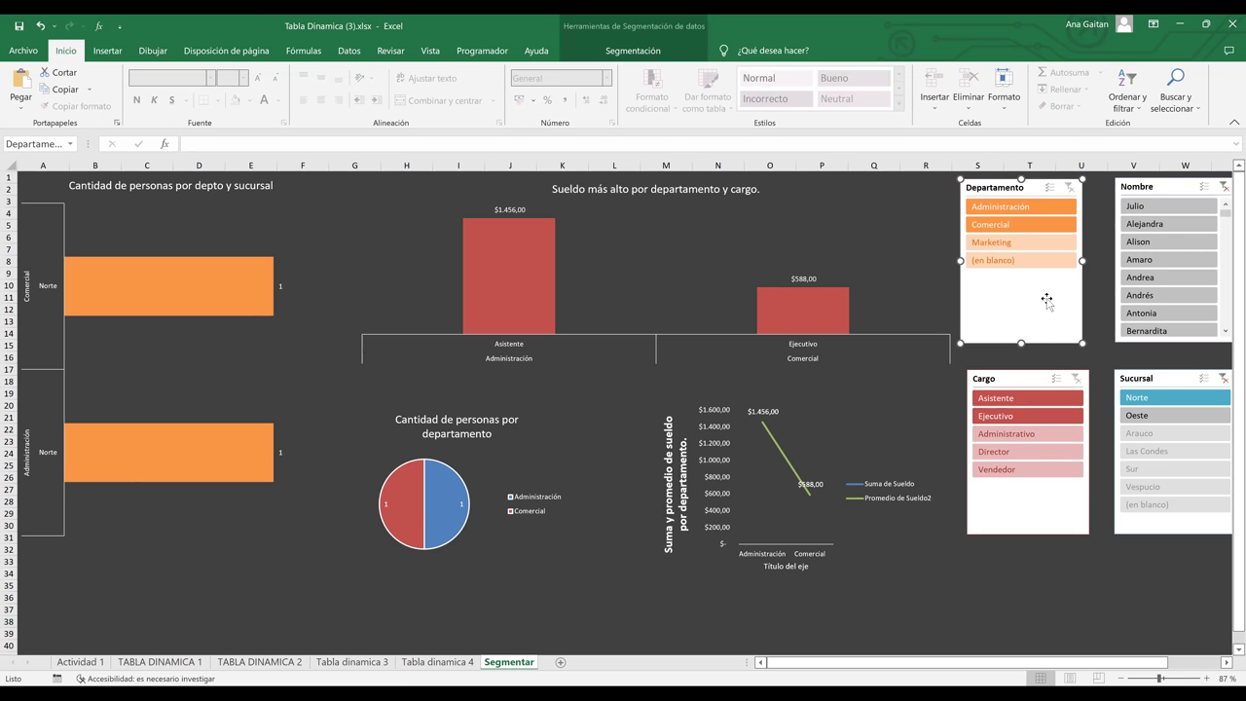
{"action": "left_click", "coordinate": [989, 595]}
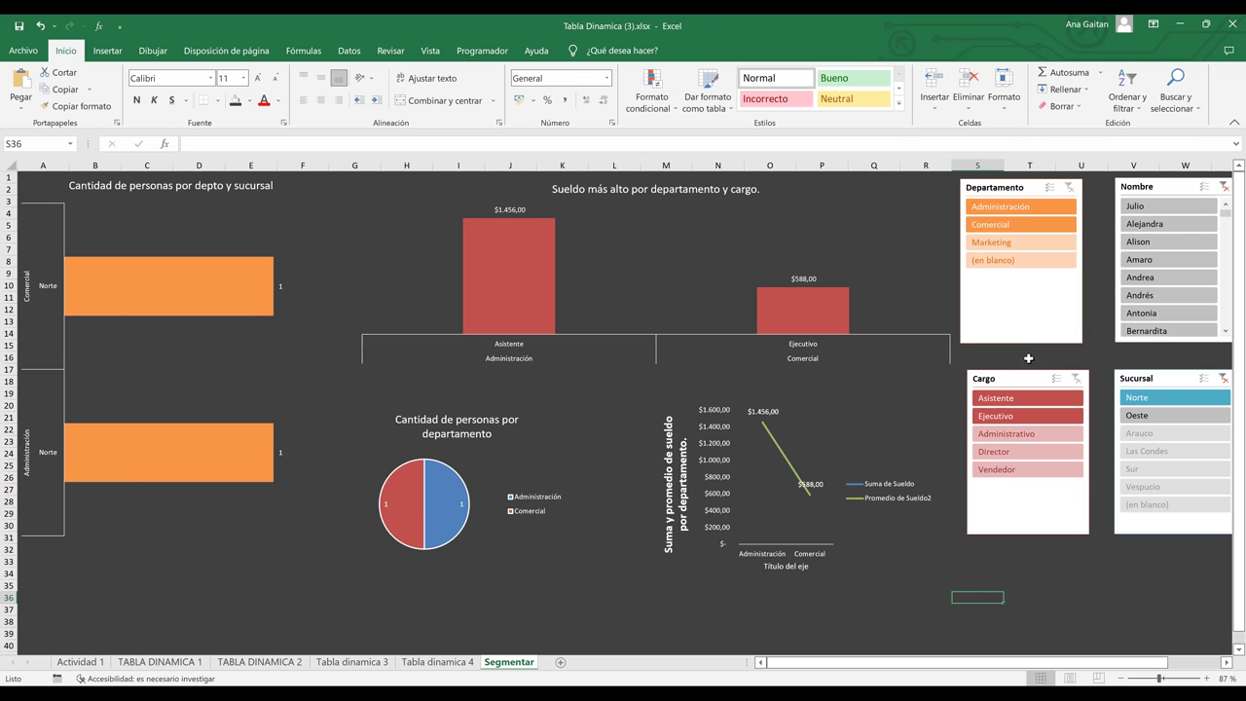
- Filter the dashboard to the third person in the Nombre slicer and examine the salary, headcount and pie charts
{"action": "left_click", "coordinate": [1162, 243]}
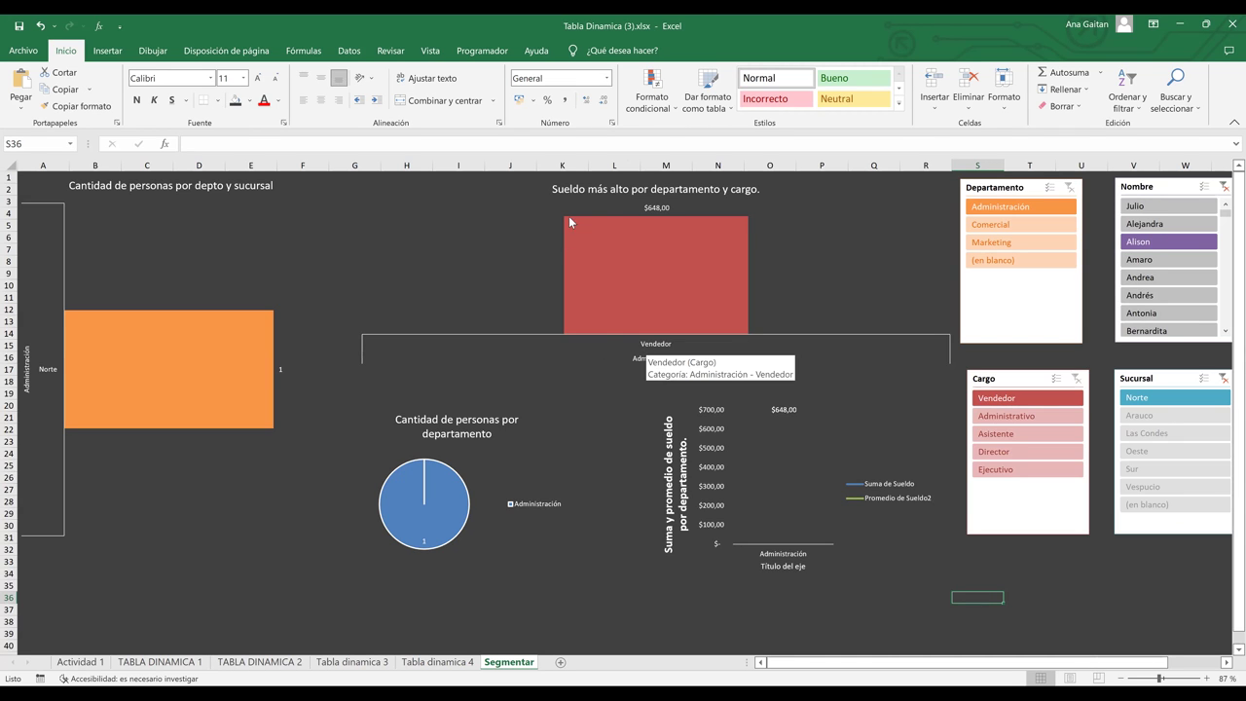
{"action": "mouse_move", "coordinate": [641, 220]}
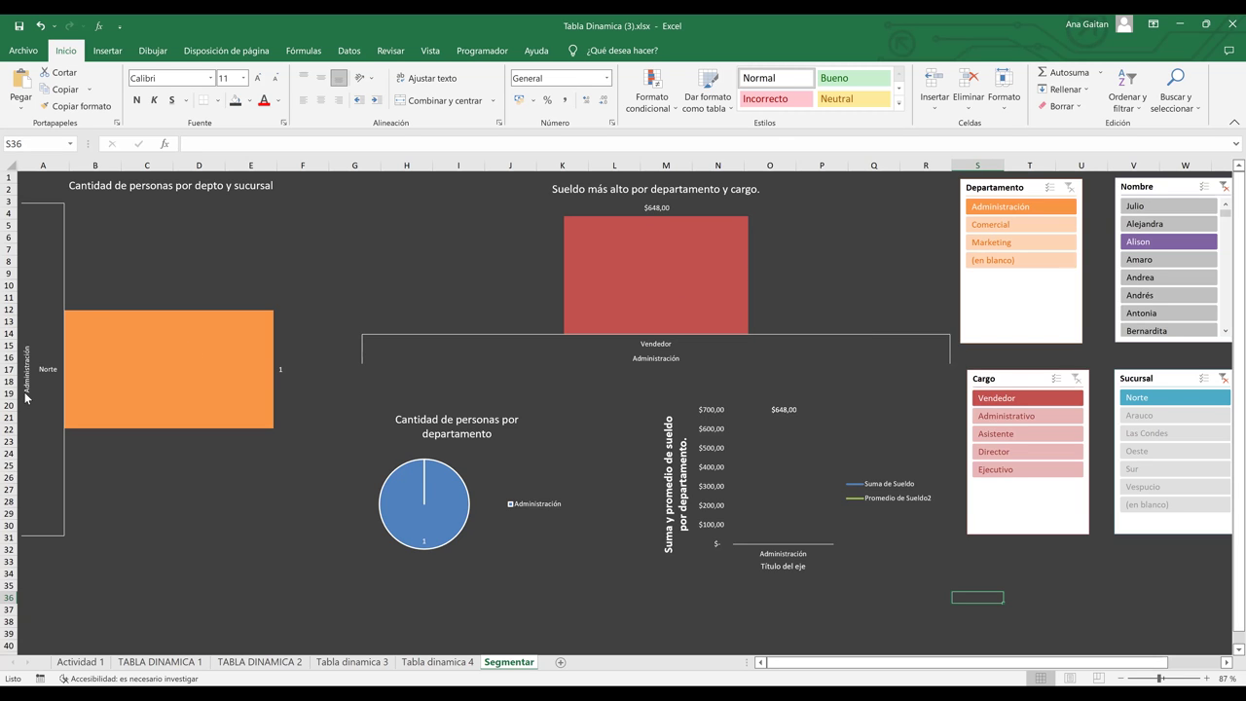
{"action": "mouse_move", "coordinate": [27, 394]}
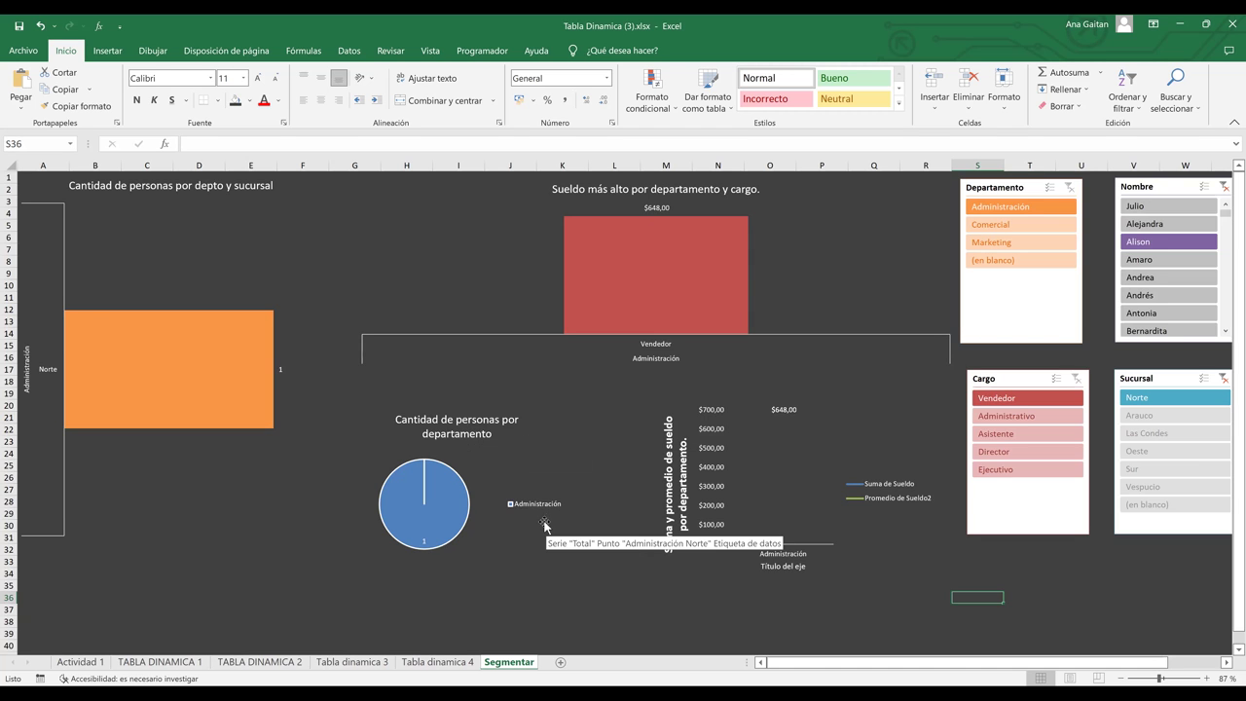
{"action": "mouse_move", "coordinate": [381, 514]}
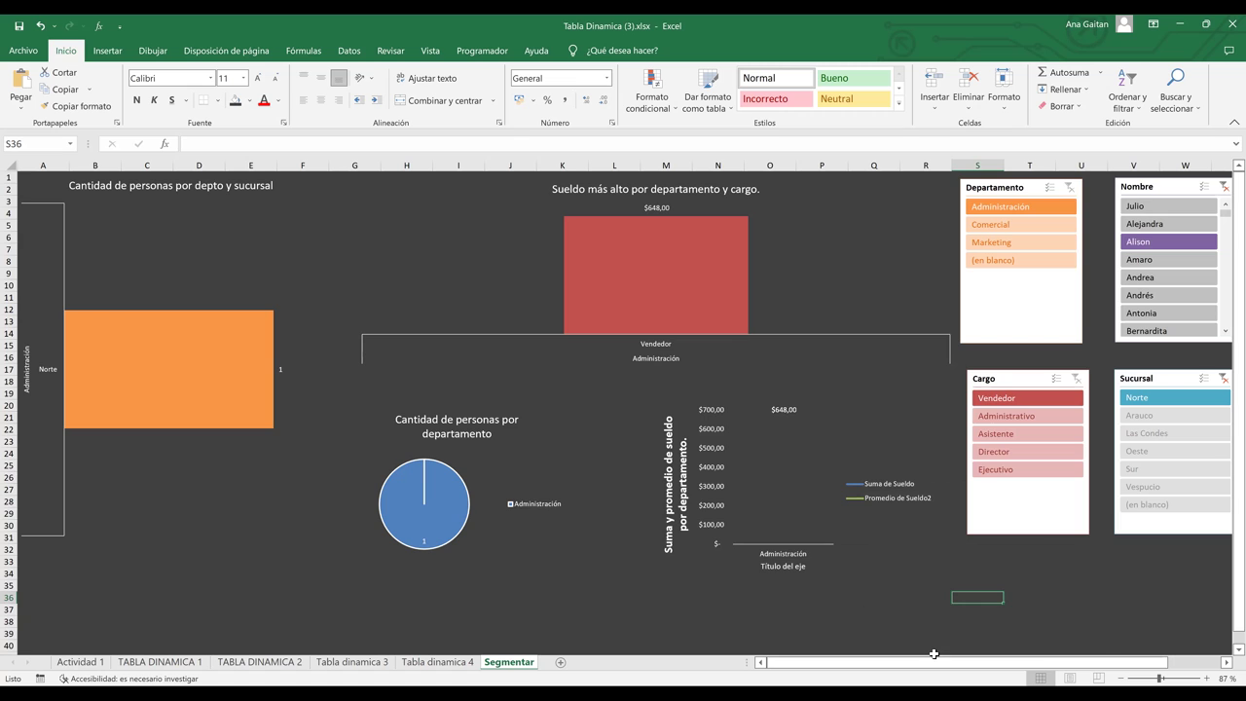
{"action": "left_click", "coordinate": [1091, 634]}
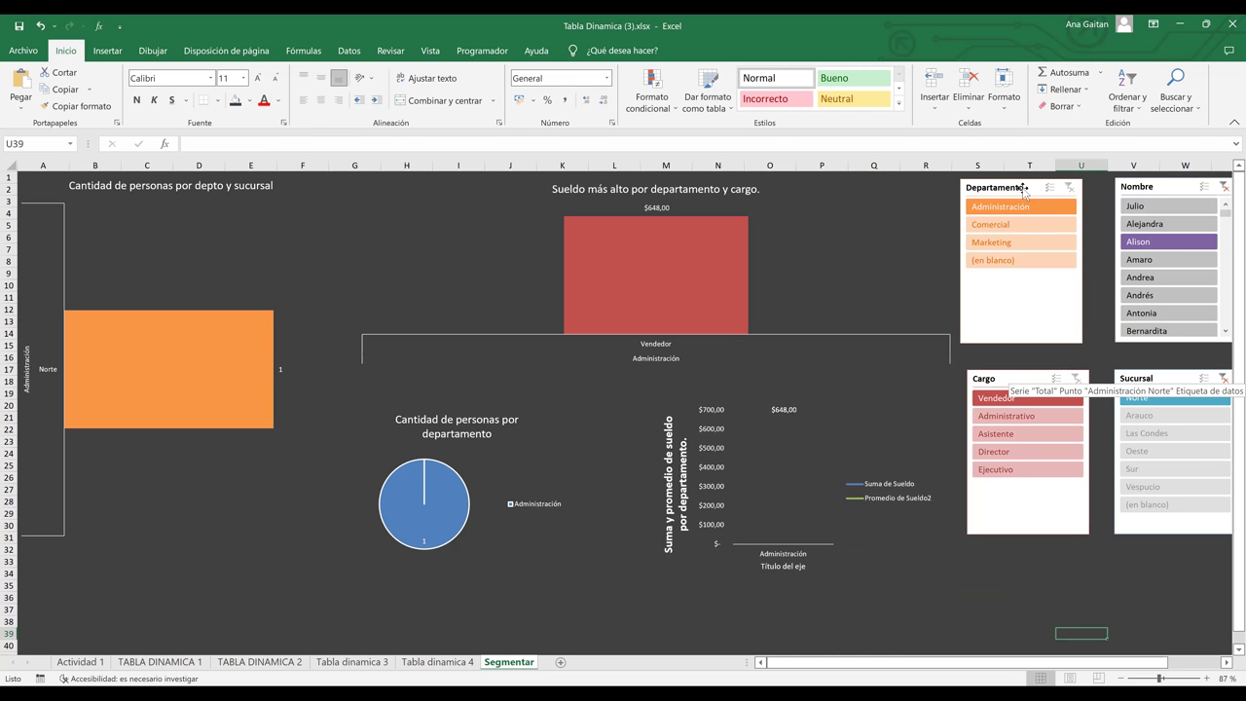
- Review the filtered pivot tables on the TABLA DINAMICA 1, TABLA DINAMICA 2 and Tabla dinamica 4 sheets, then return to Segmentar
{"action": "left_click", "coordinate": [133, 665]}
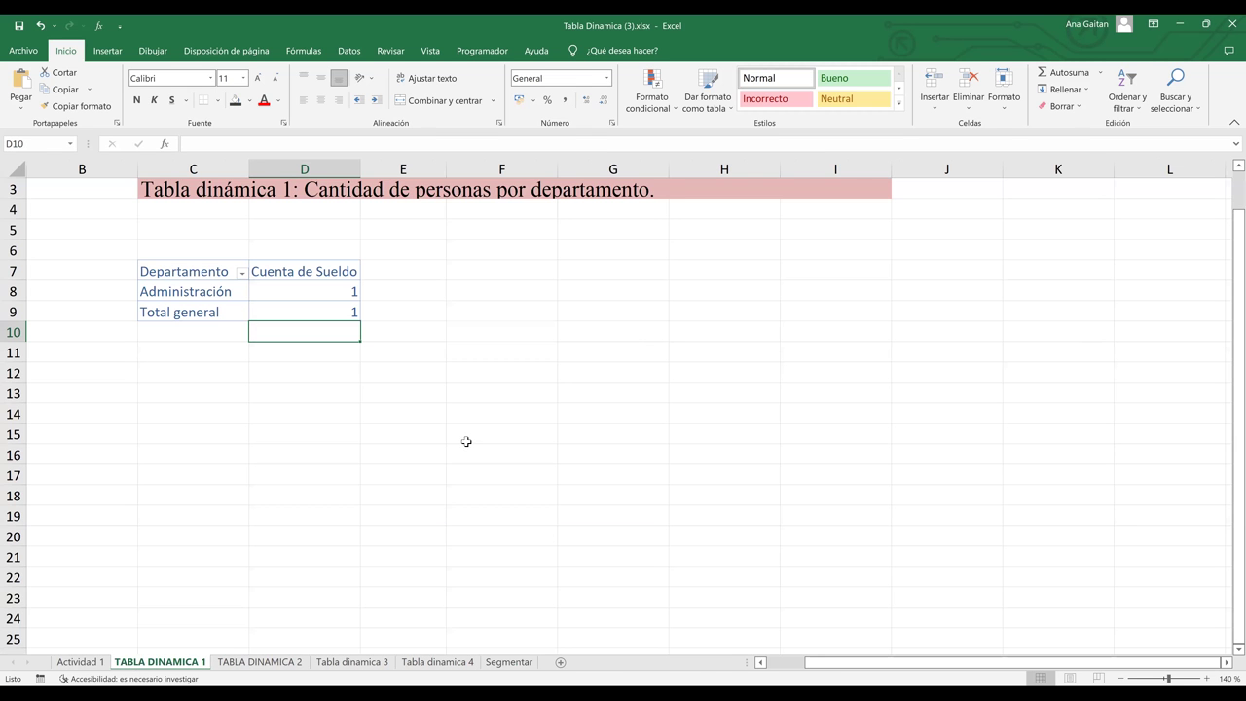
{"action": "left_click", "coordinate": [491, 433]}
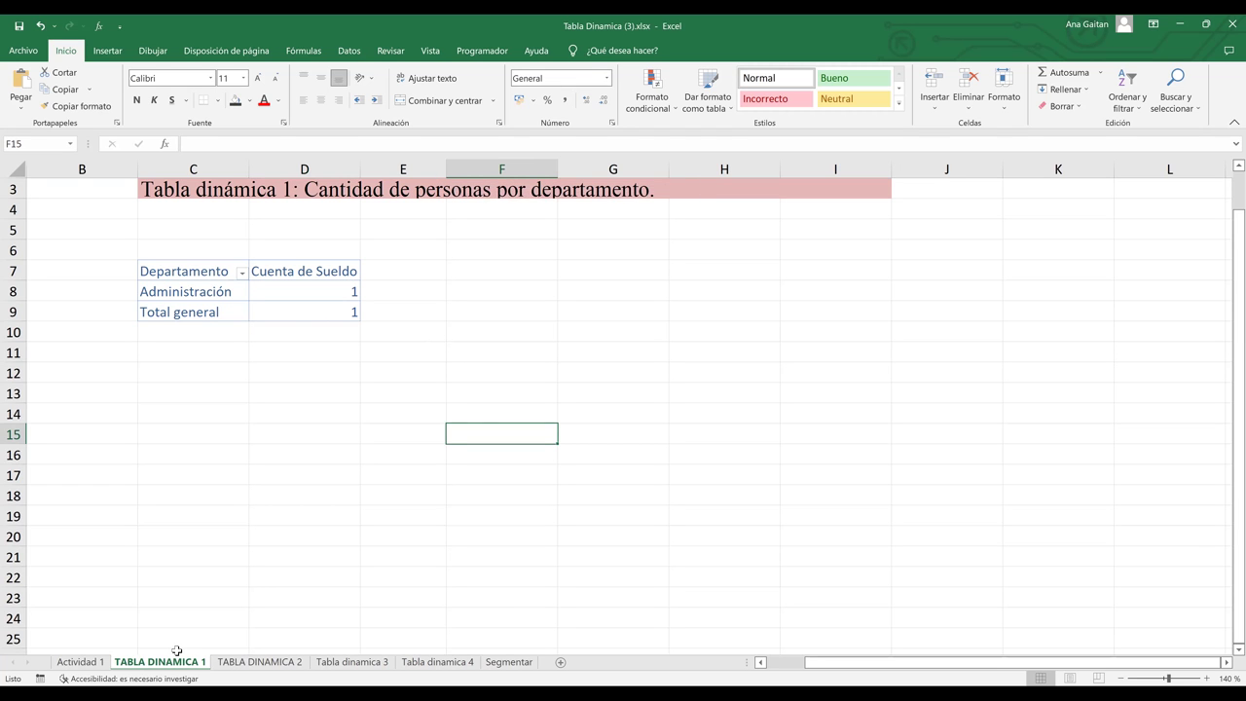
{"action": "left_click", "coordinate": [315, 306]}
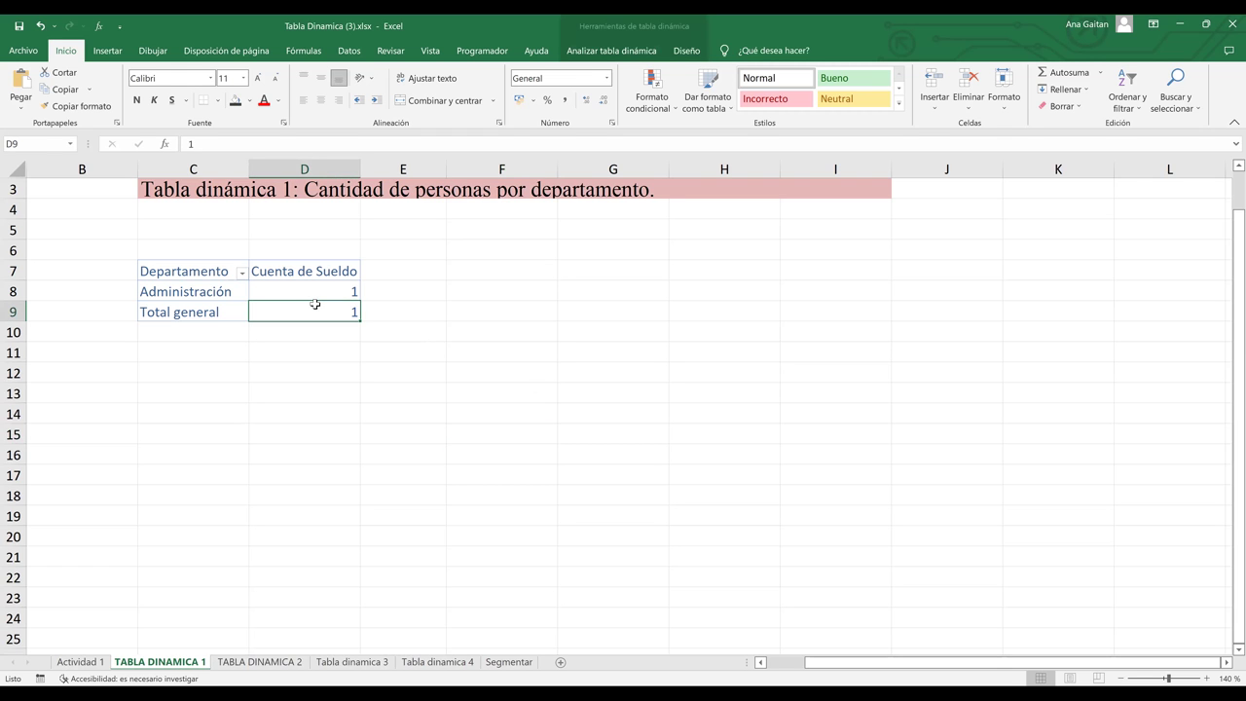
{"action": "left_click", "coordinate": [294, 665]}
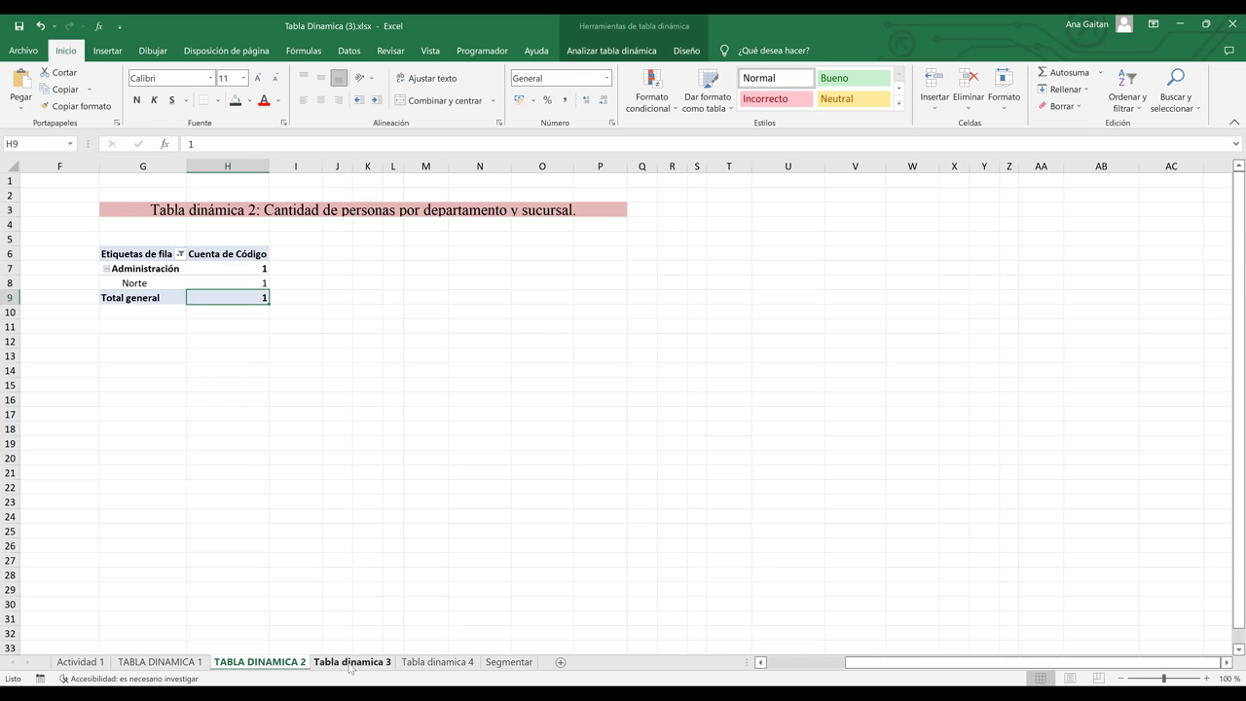
{"action": "left_click", "coordinate": [424, 666]}
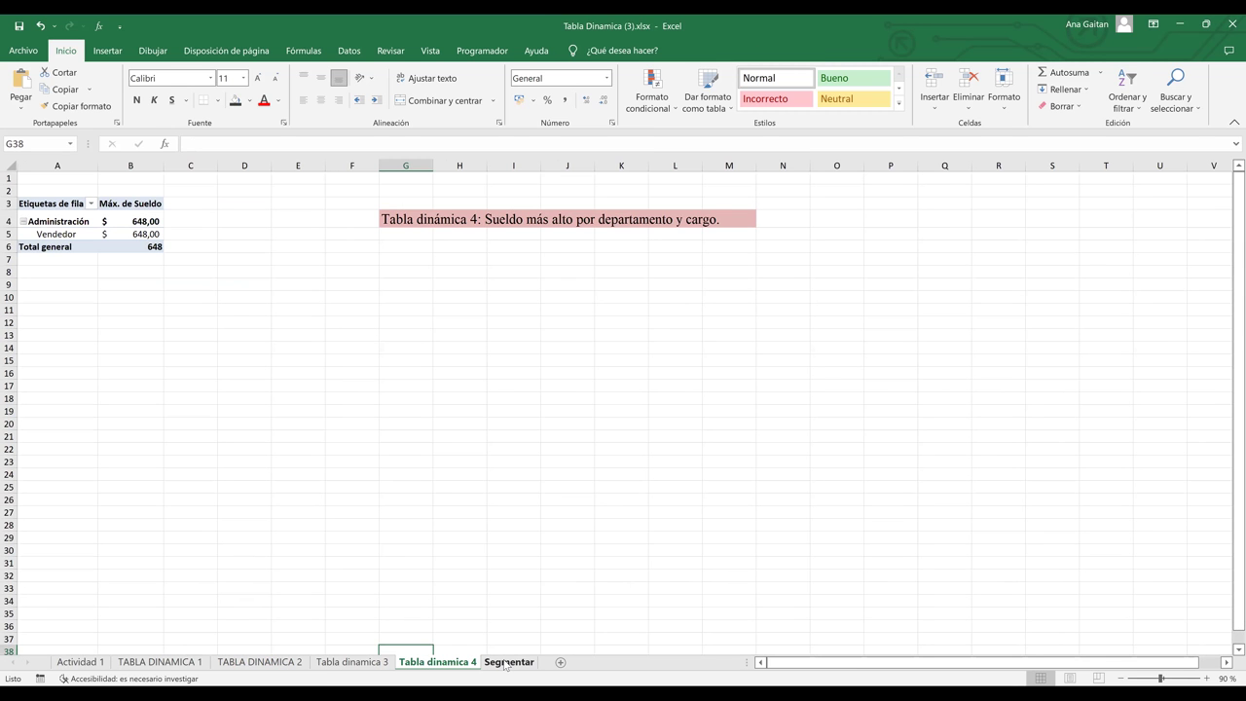
{"action": "left_click", "coordinate": [505, 665]}
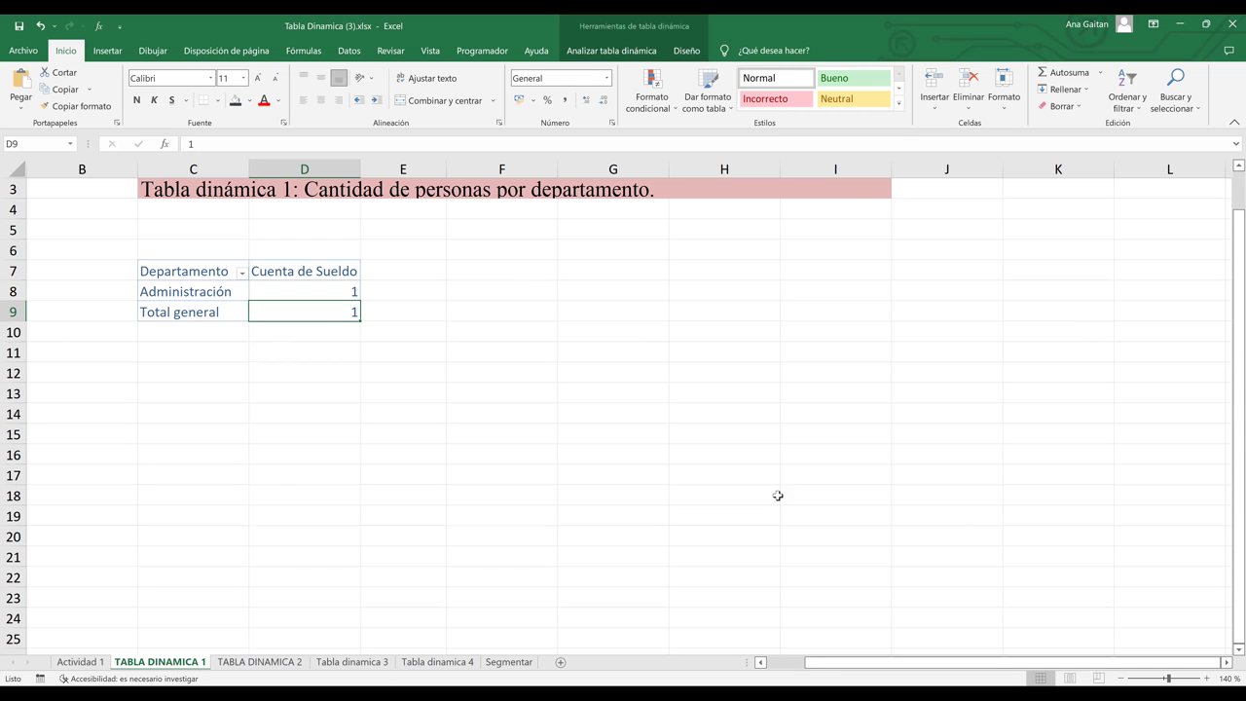
{"action": "left_click", "coordinate": [510, 663]}
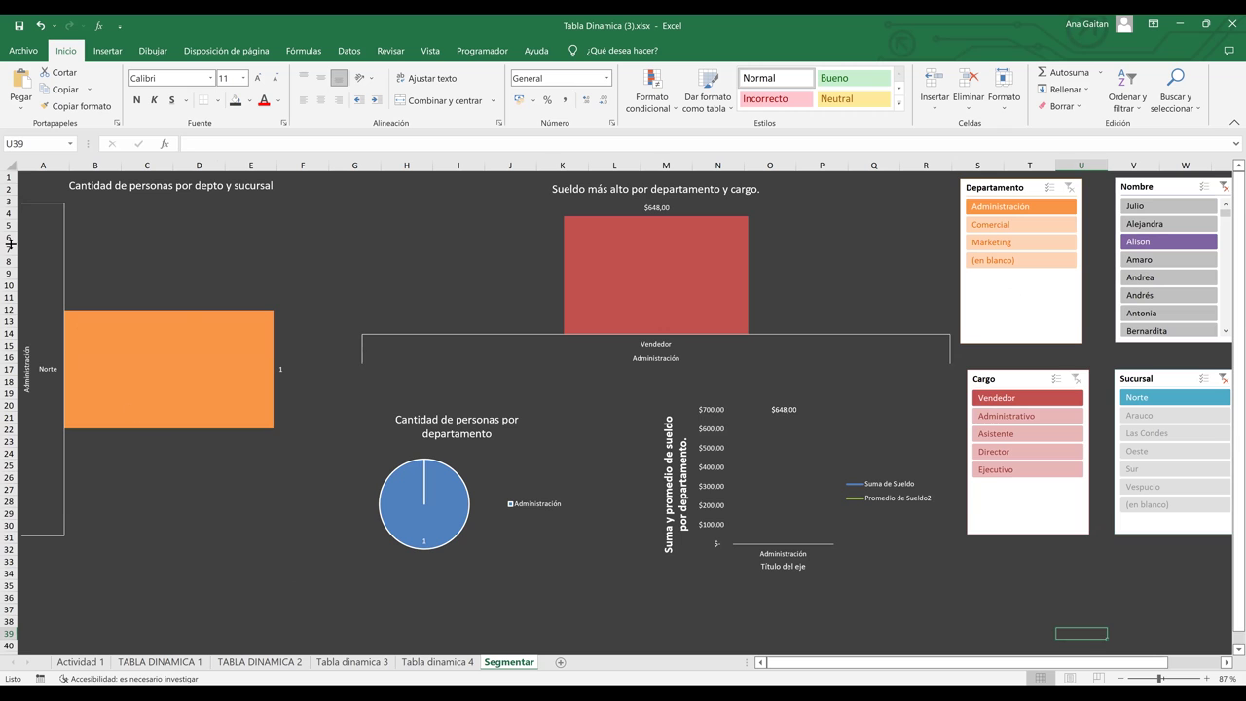
- Remove the background fill from all cells of the Segmentar sheet by setting it to Sin relleno
{"action": "left_click", "coordinate": [7, 169]}
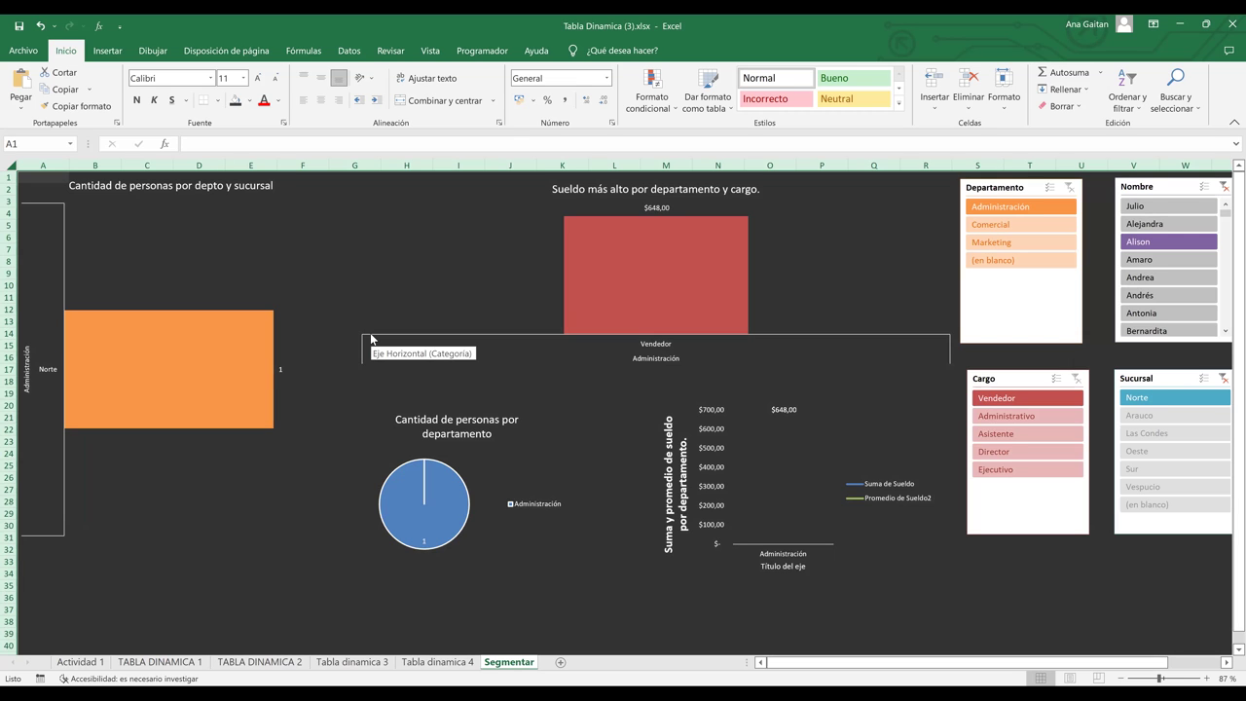
{"action": "left_click", "coordinate": [255, 102]}
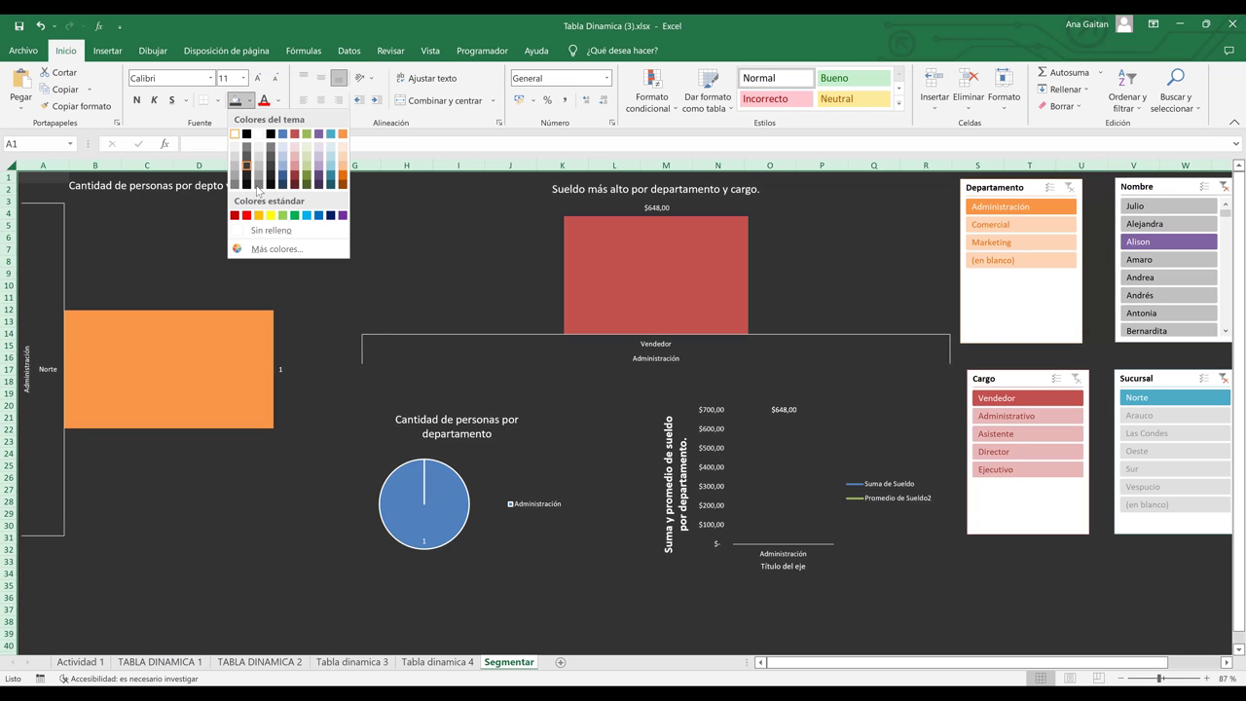
{"action": "left_click", "coordinate": [267, 234]}
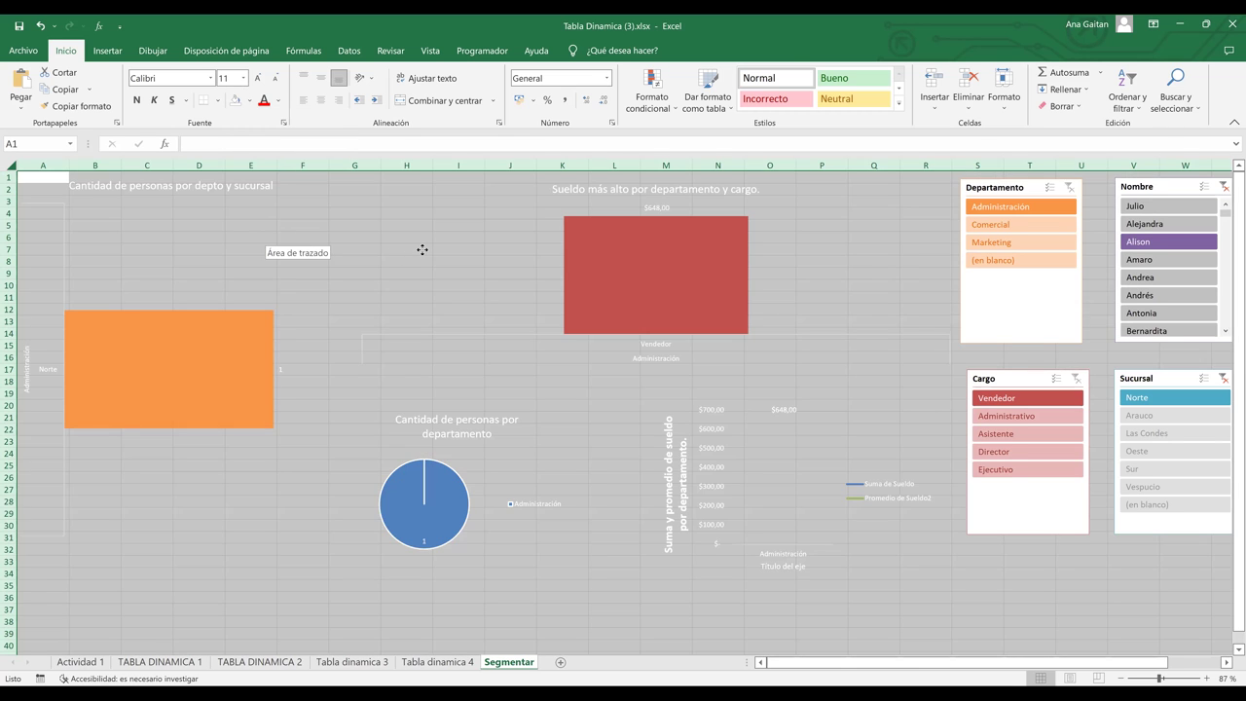
{"action": "left_click", "coordinate": [422, 251]}
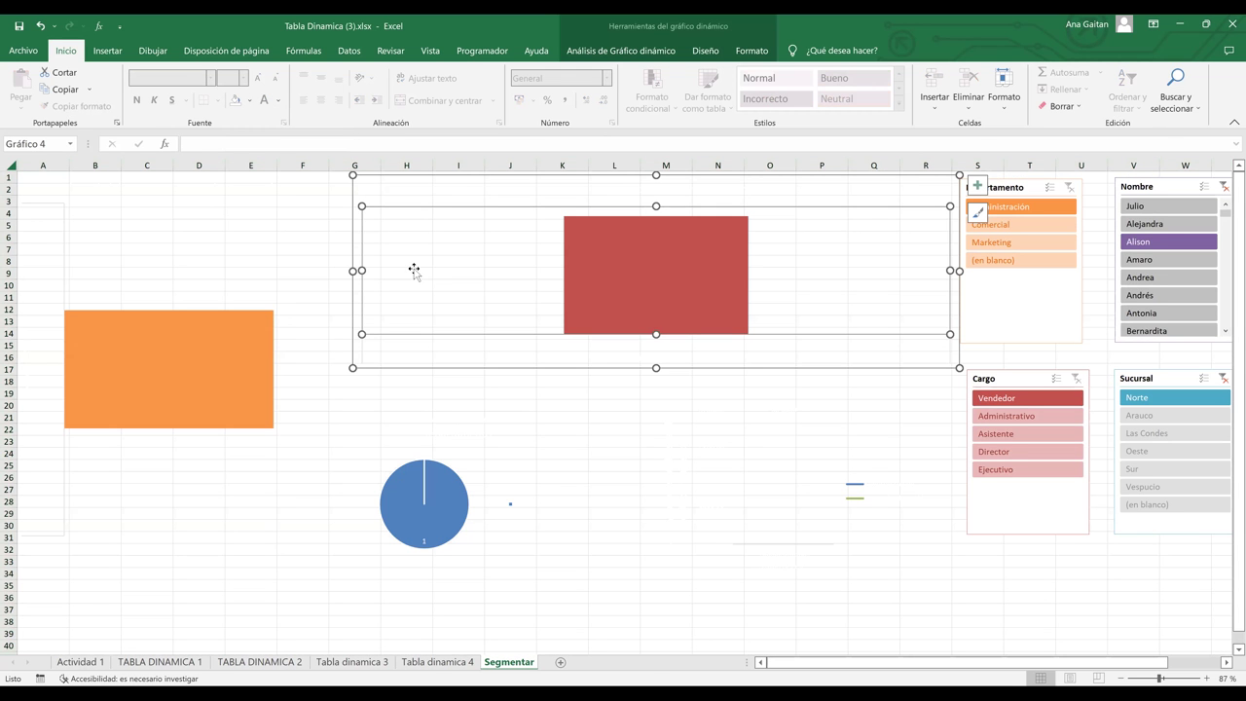
- Fill all cells of the Segmentar sheet with a dark gray background color
{"action": "left_click", "coordinate": [9, 166]}
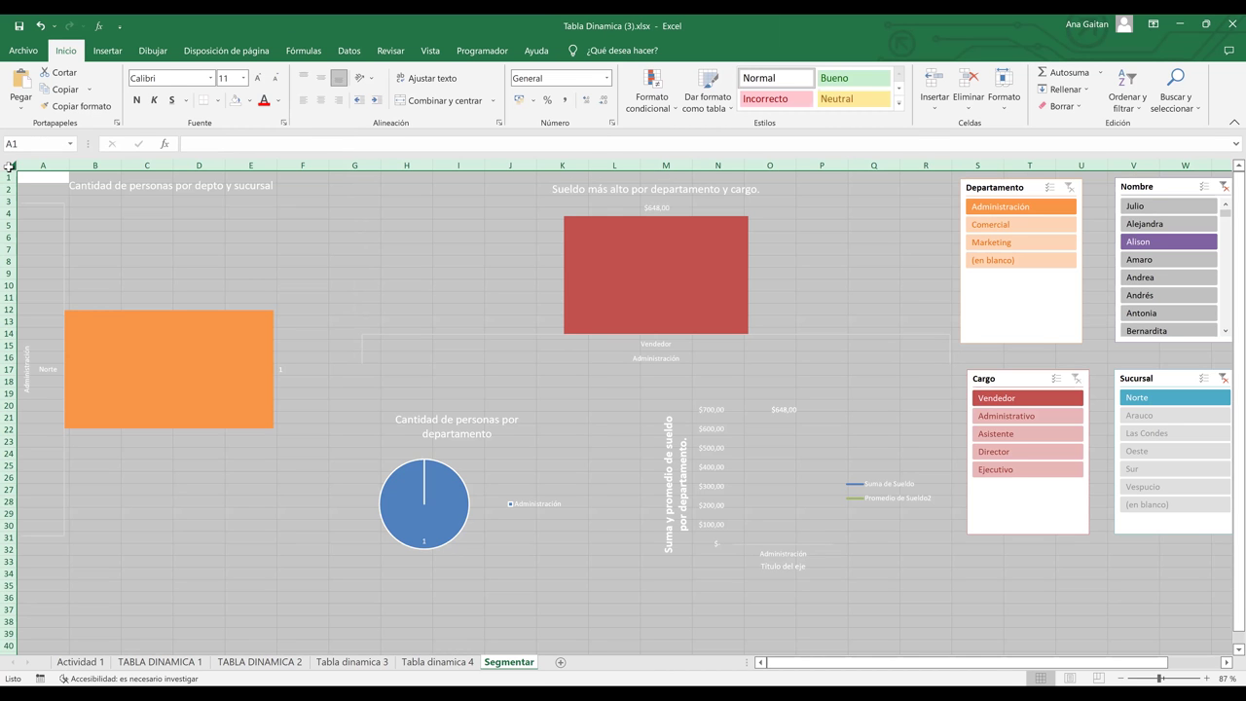
{"action": "left_click", "coordinate": [249, 101]}
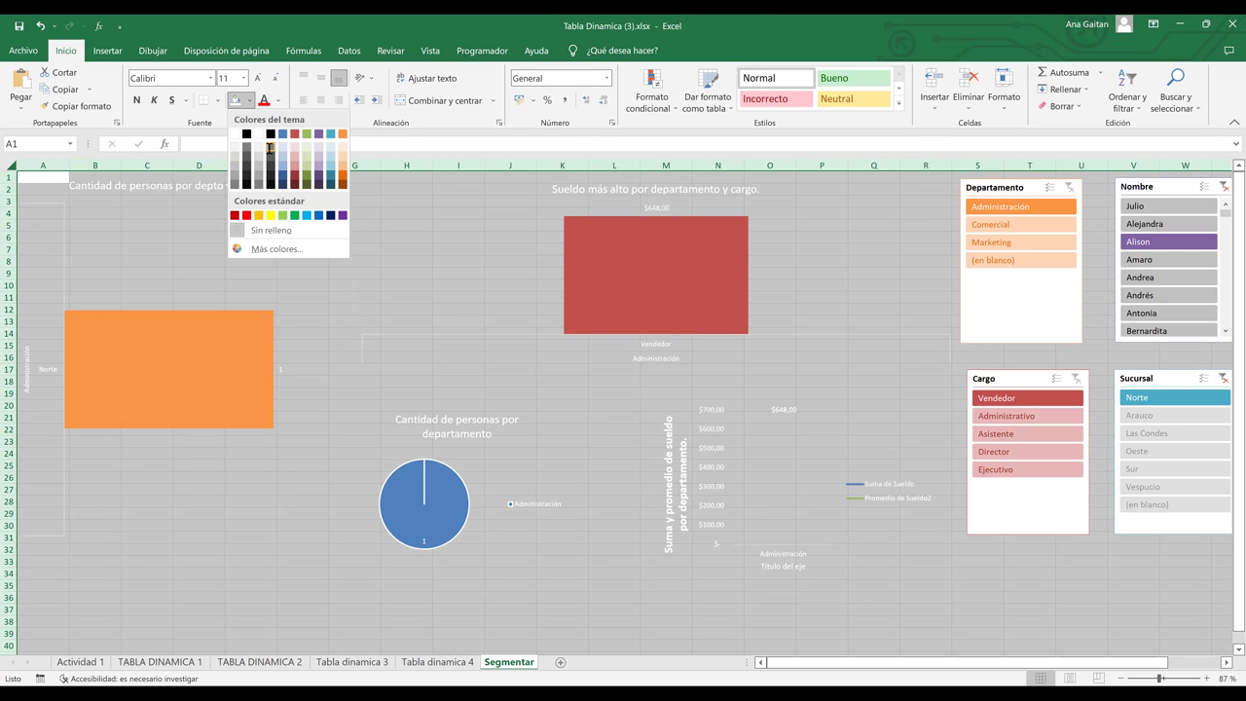
{"action": "left_click", "coordinate": [351, 273]}
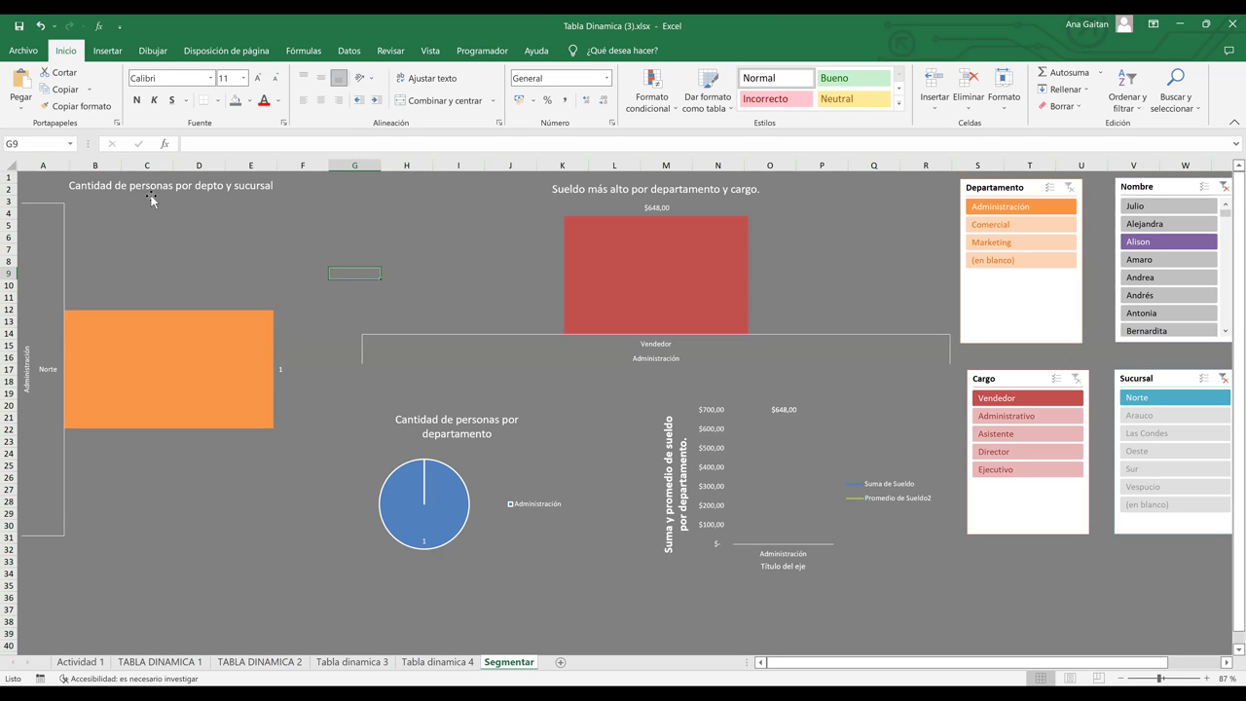
- Examine the data series, data labels and titles of the four charts on the filtered dashboard
{"action": "left_click", "coordinate": [213, 387]}
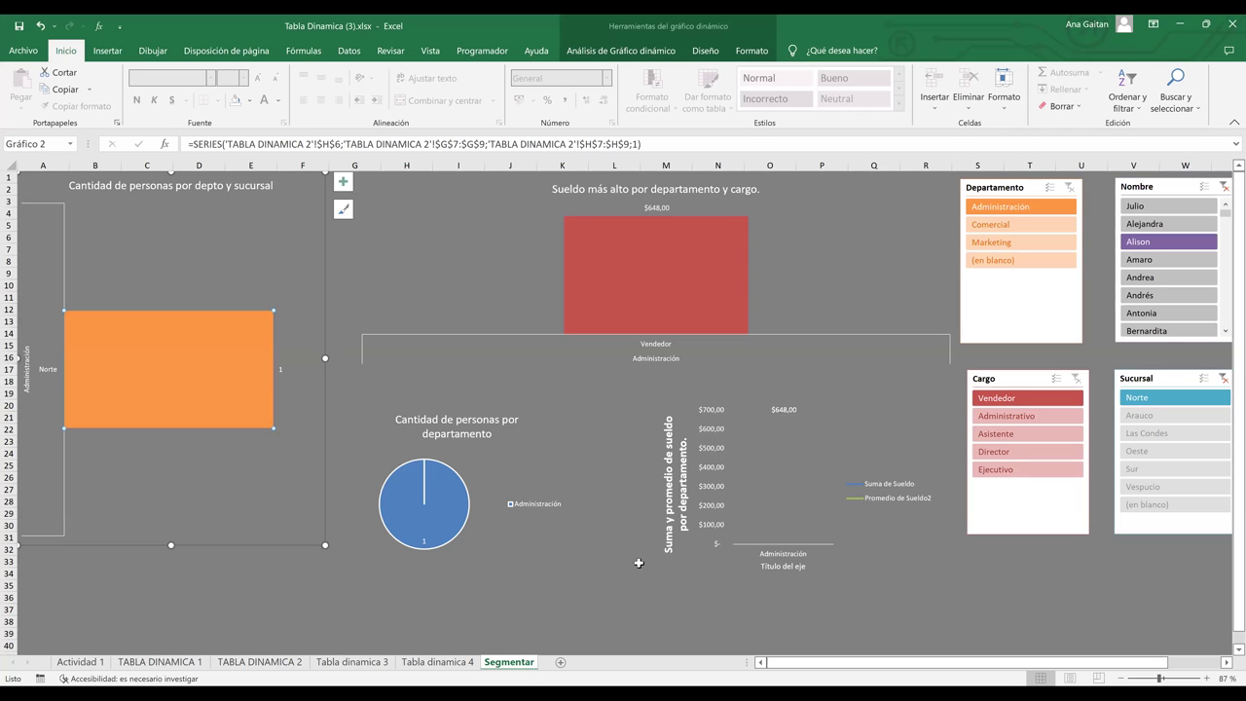
{"action": "left_click", "coordinate": [654, 210]}
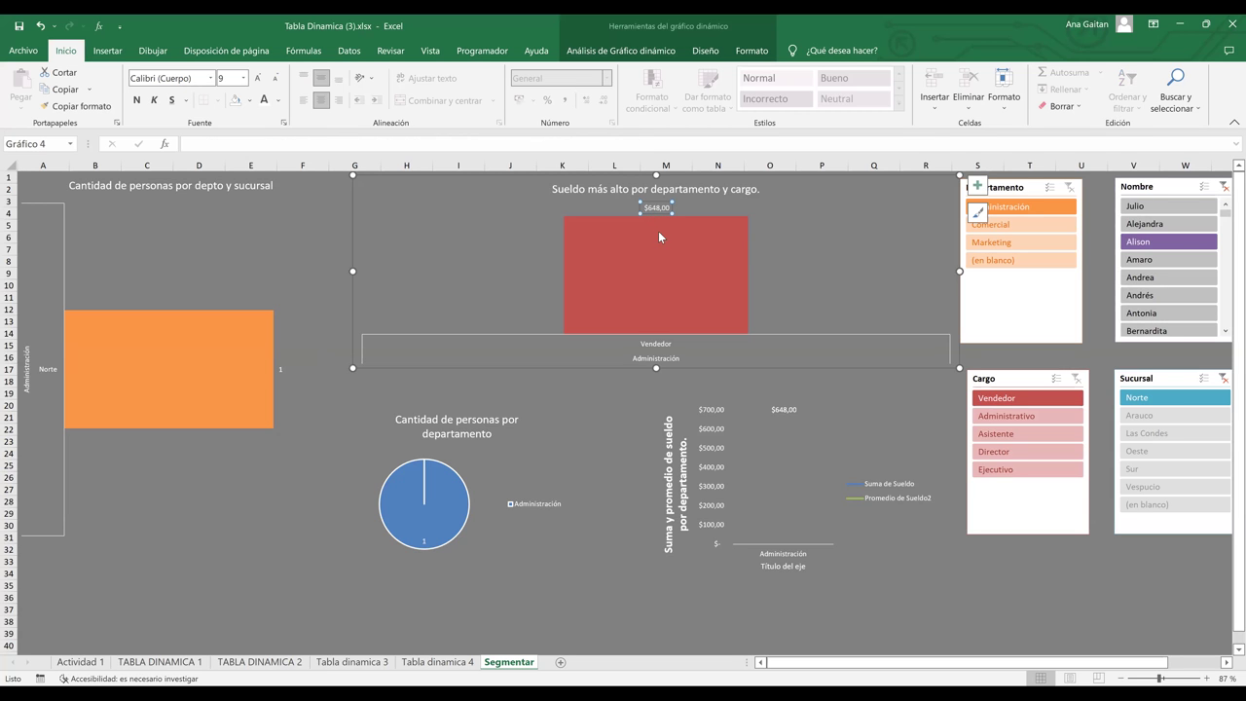
{"action": "mouse_move", "coordinate": [659, 241]}
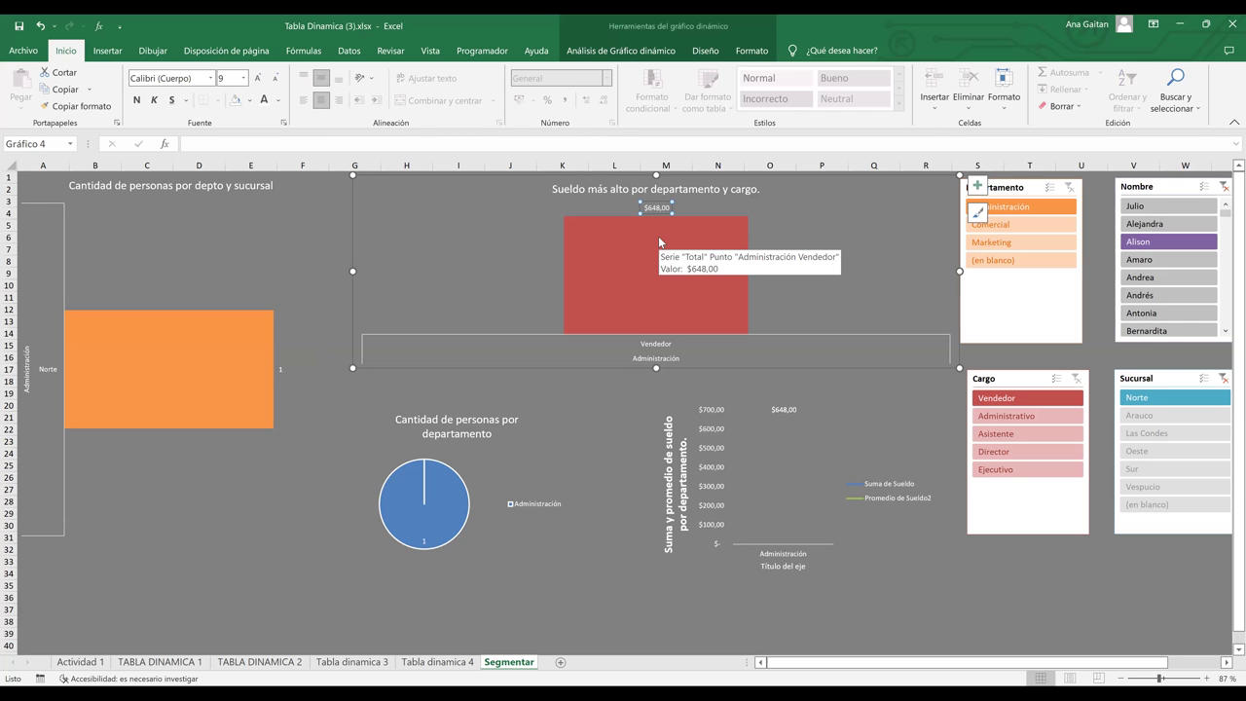
{"action": "left_click", "coordinate": [807, 243]}
{"action": "left_click", "coordinate": [650, 211]}
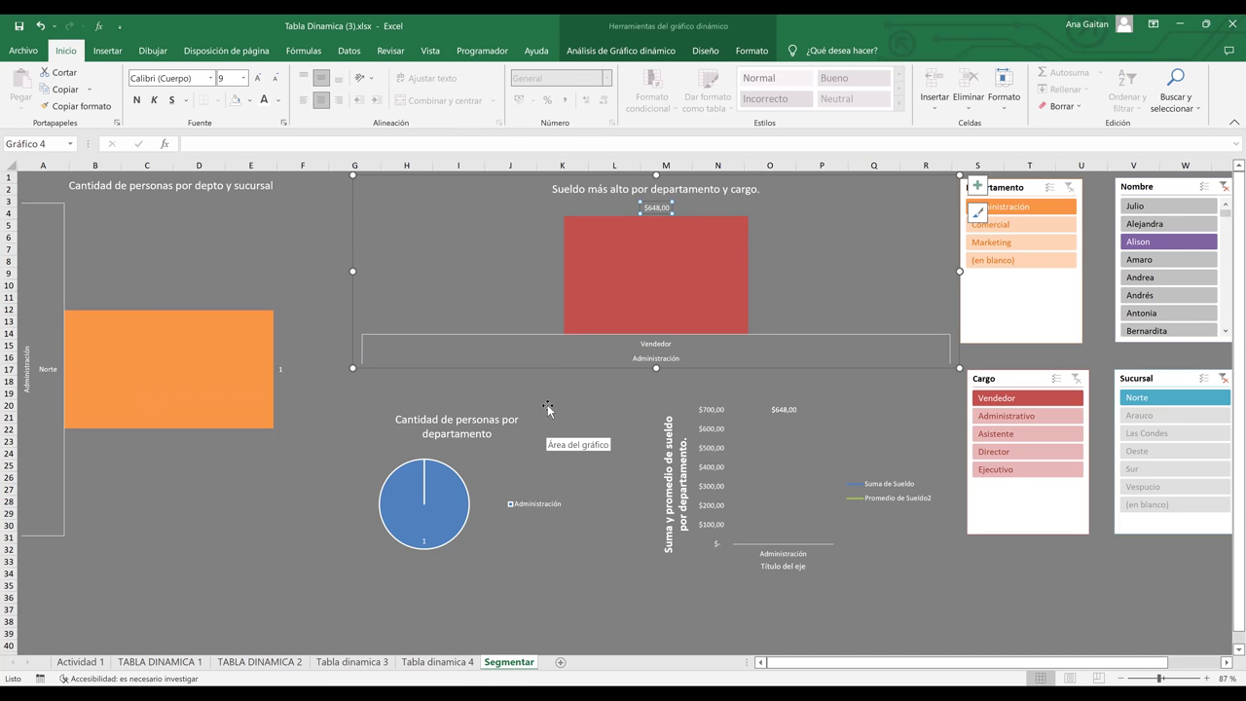
{"action": "left_click", "coordinate": [423, 538]}
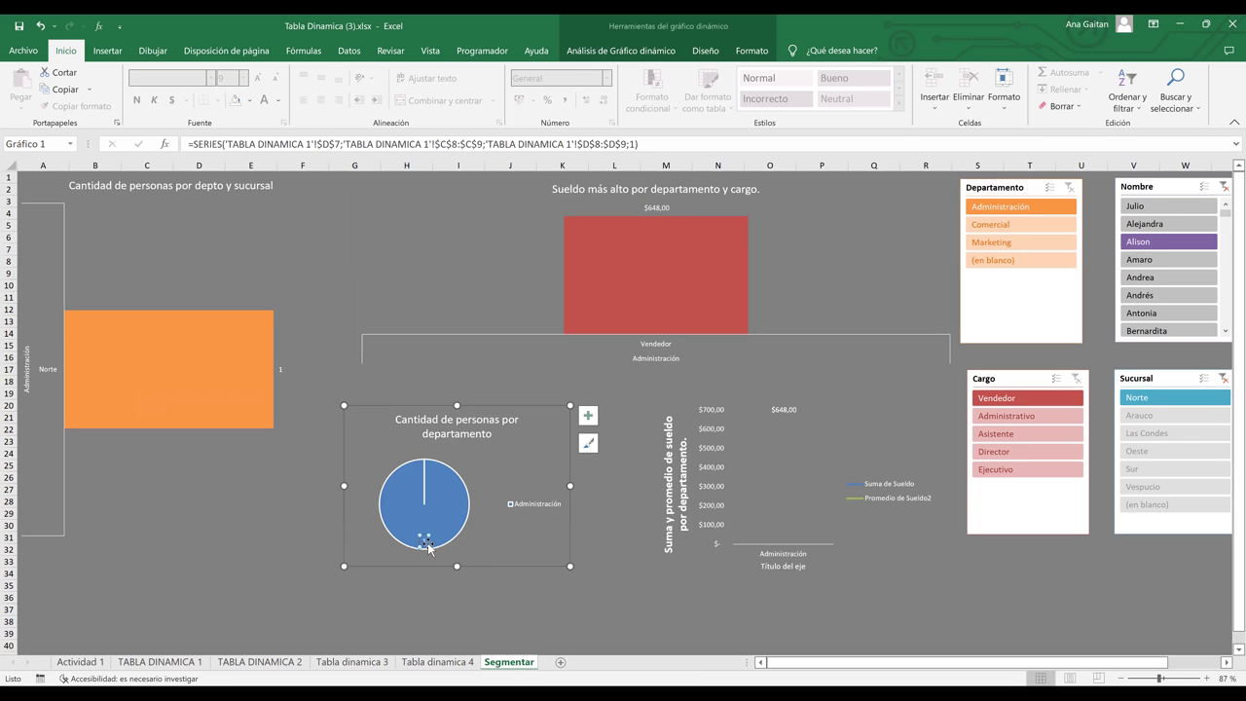
{"action": "left_click", "coordinate": [475, 550]}
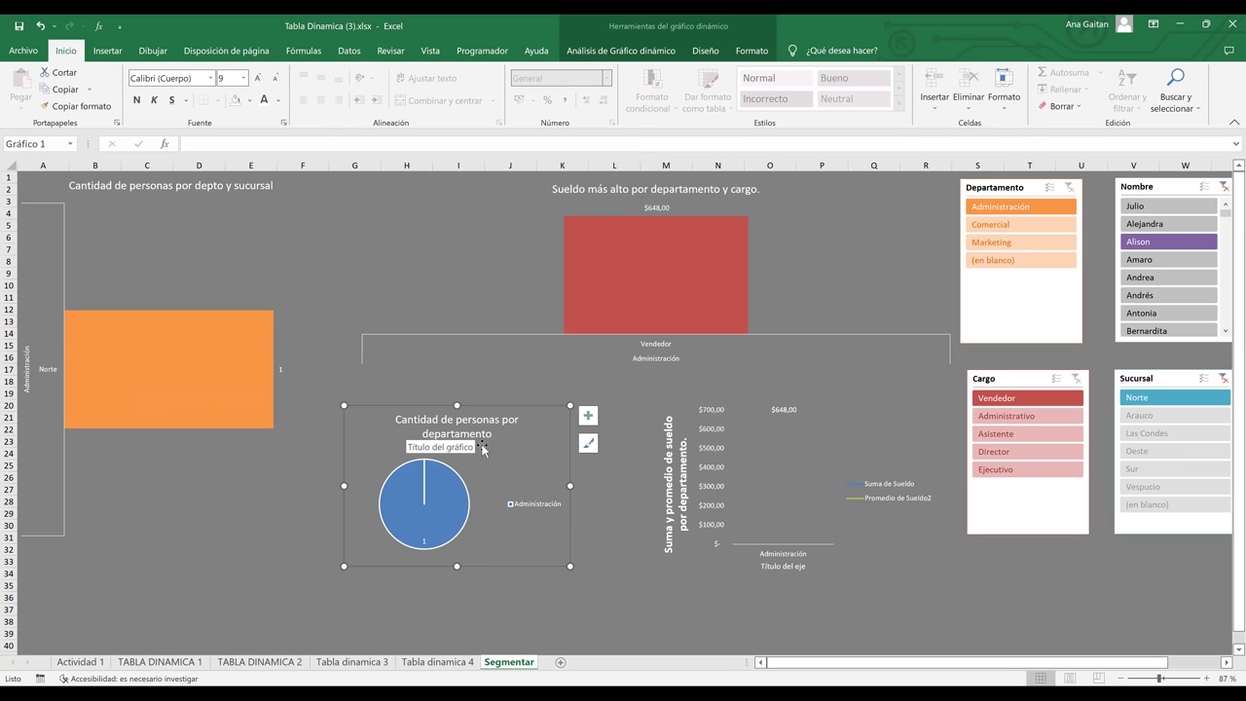
{"action": "left_click", "coordinate": [667, 489]}
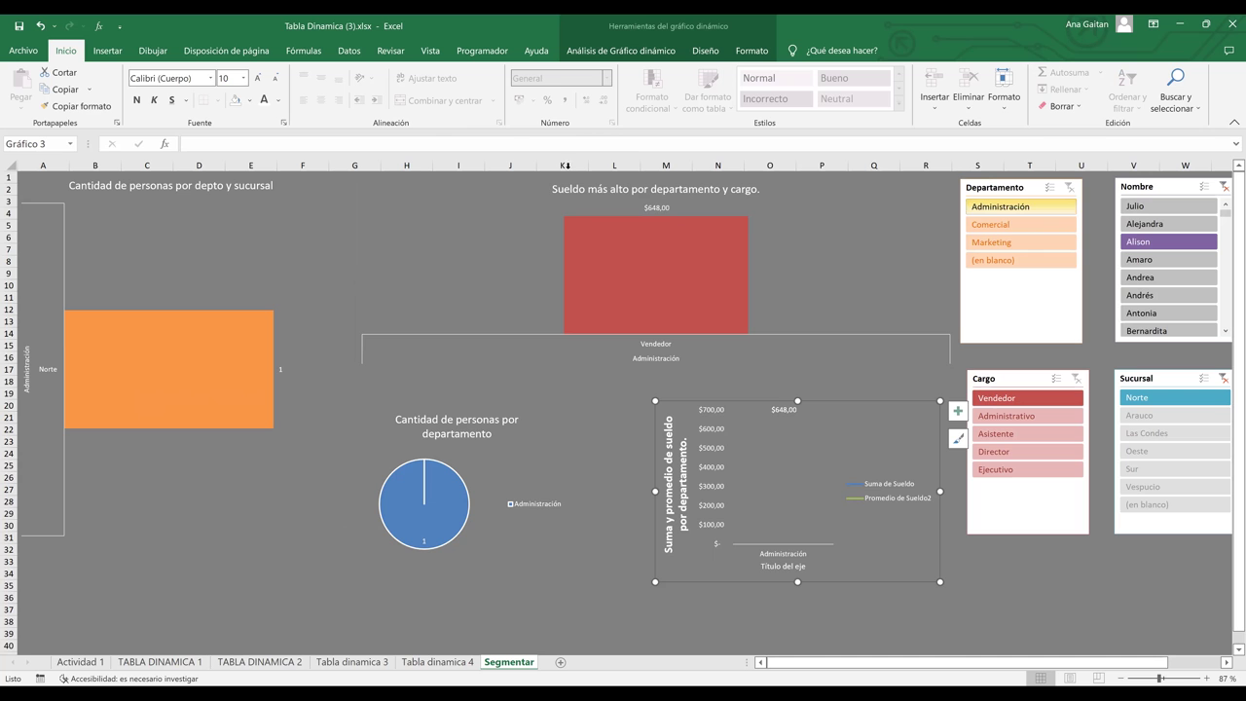
- Review the fields offered for slicers on the TABLA DINAMICA 2 pivot table without inserting any, then return to the Segmentar sheet
{"action": "left_click", "coordinate": [261, 662]}
{"action": "left_click", "coordinate": [167, 267]}
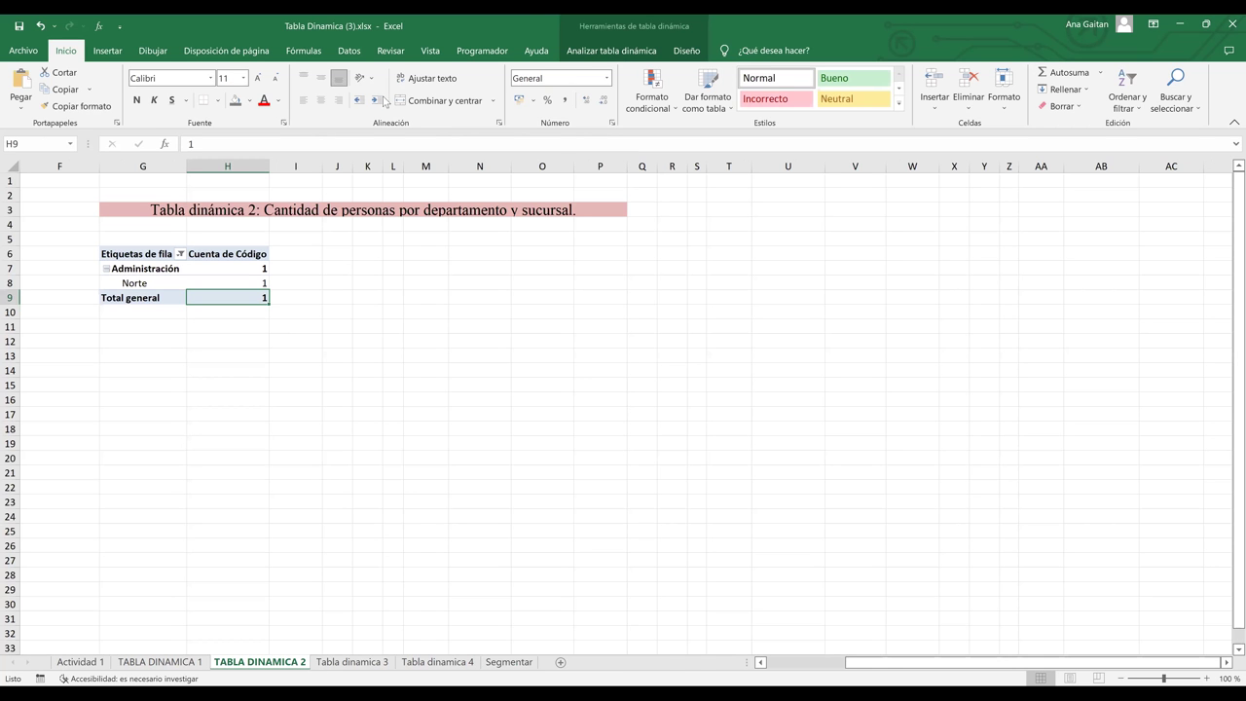
{"action": "left_click", "coordinate": [641, 51]}
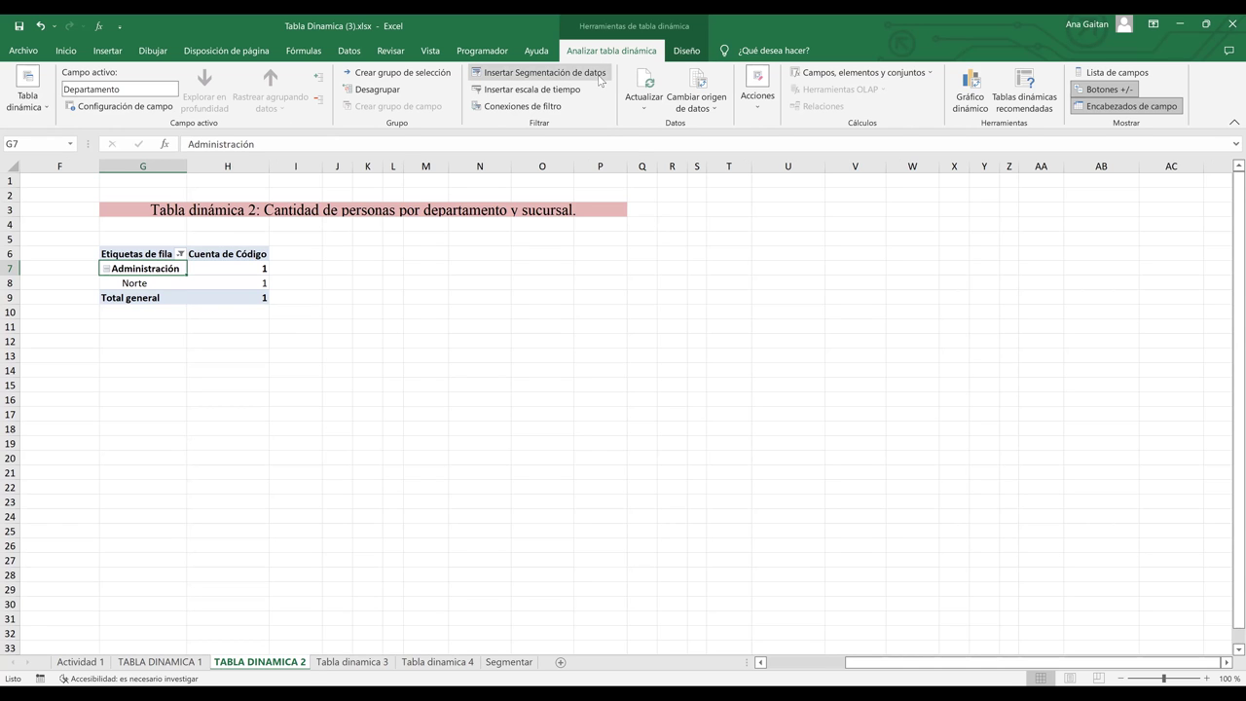
{"action": "left_click", "coordinate": [519, 76]}
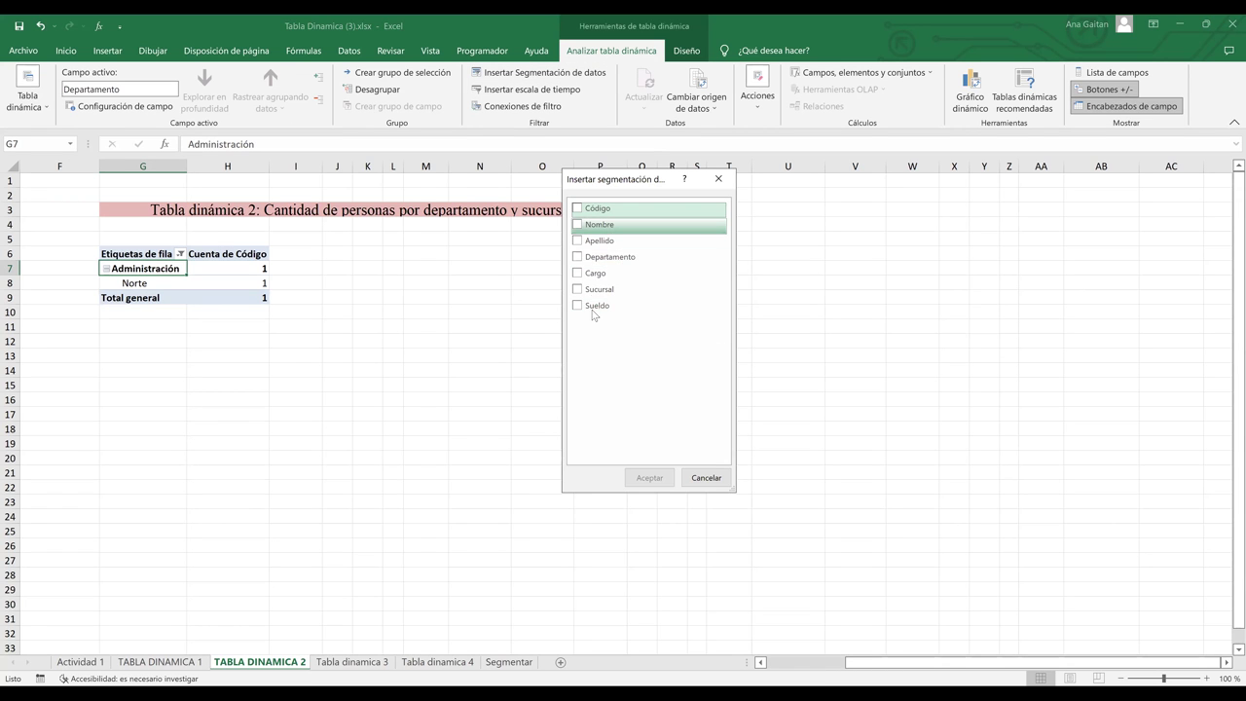
{"action": "left_click", "coordinate": [702, 478]}
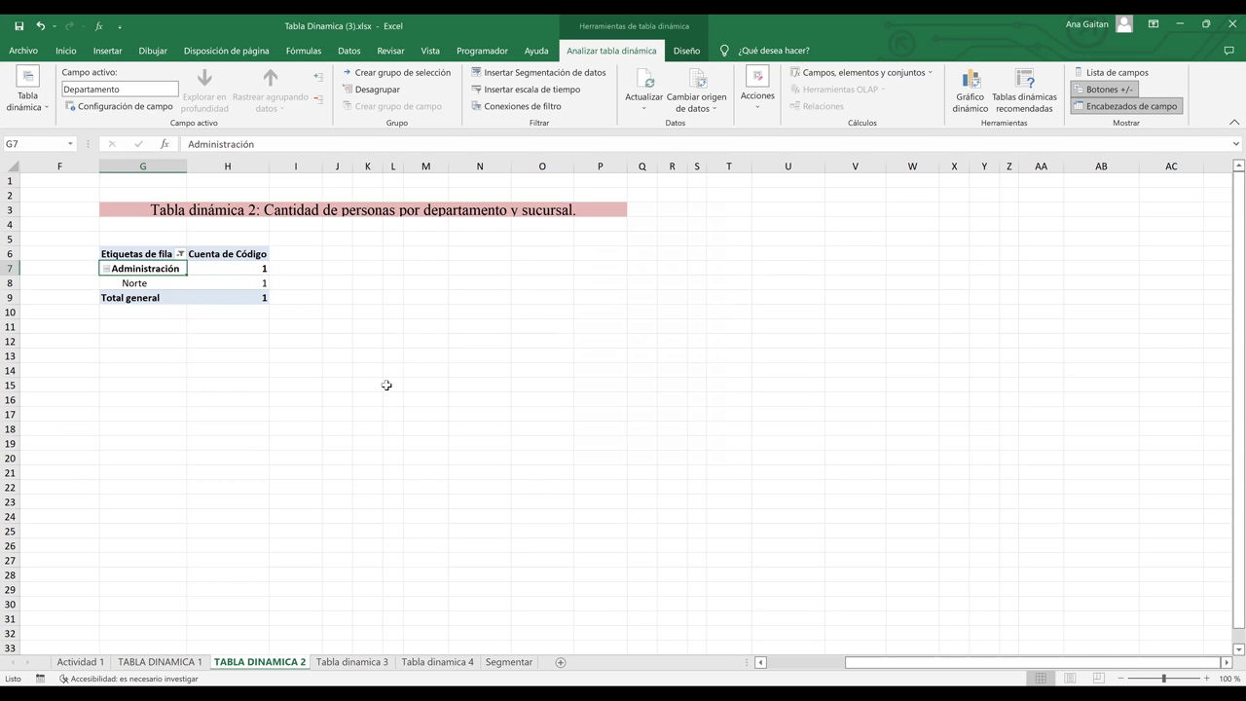
{"action": "left_click", "coordinate": [527, 665]}
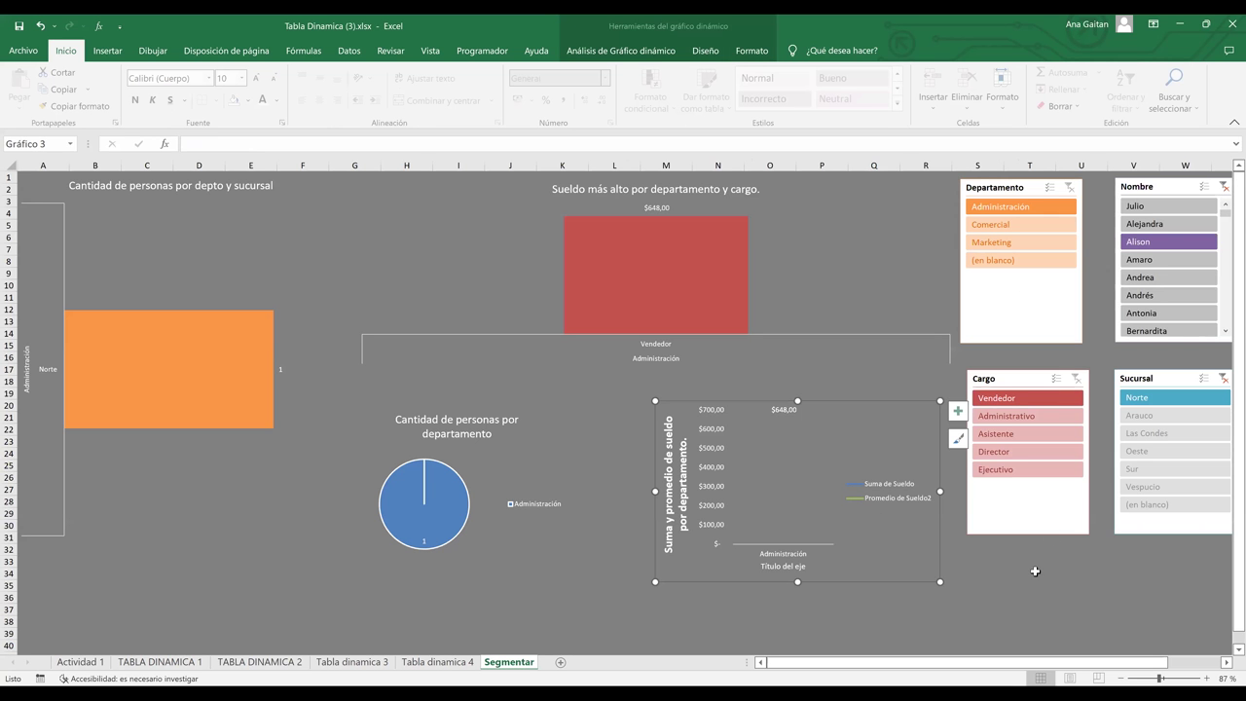
{"action": "key", "text": "Escape"}
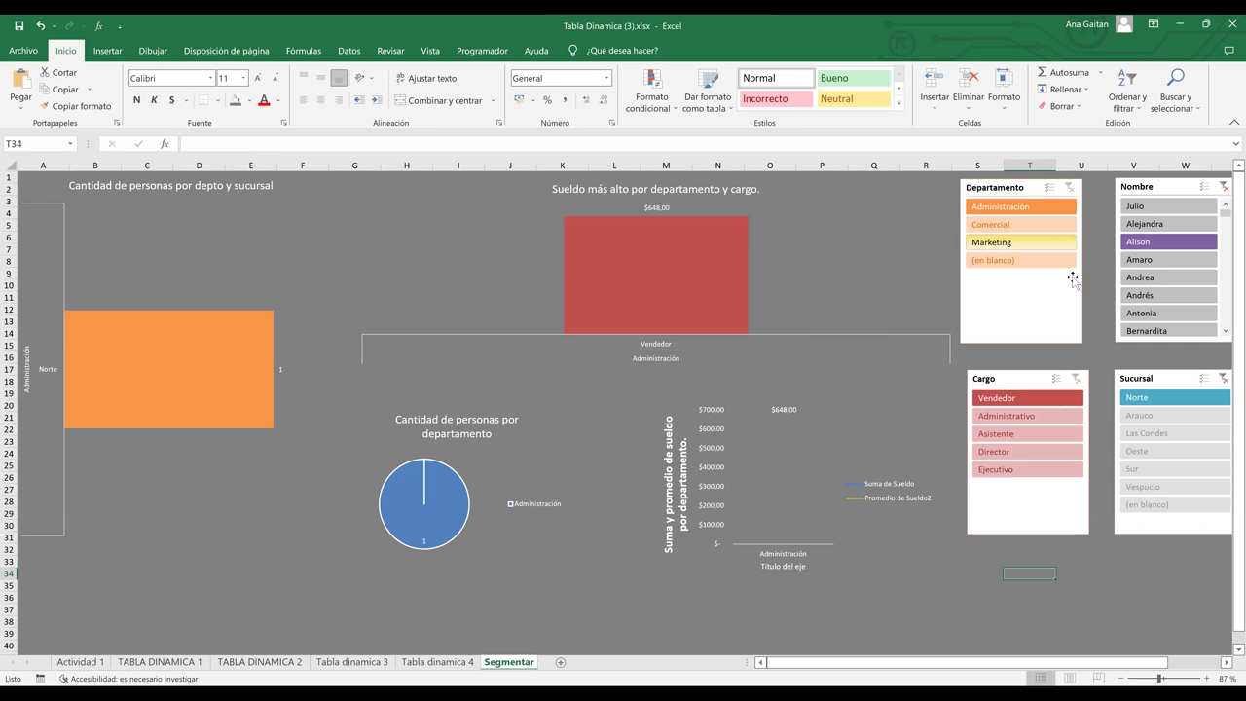
- Check which pivot tables the Departamento slicer is connected to, leaving its report connections as they are
{"action": "left_click", "coordinate": [1017, 190]}
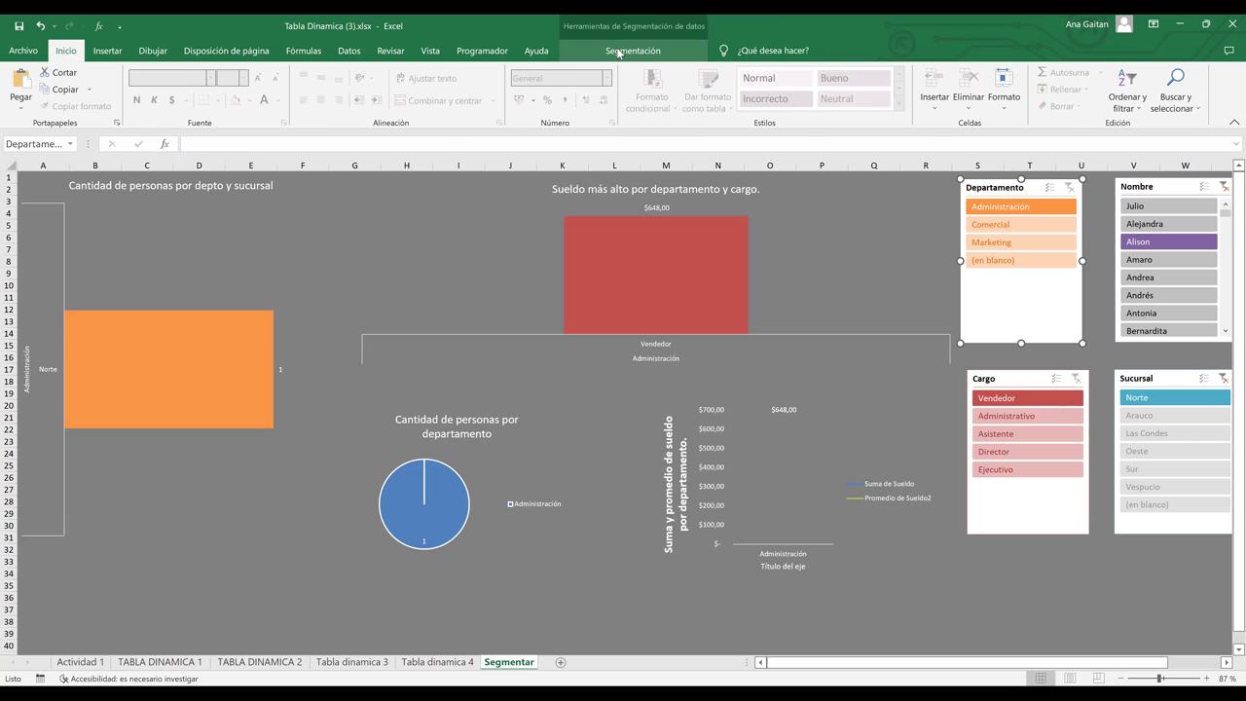
{"action": "left_click", "coordinate": [616, 50]}
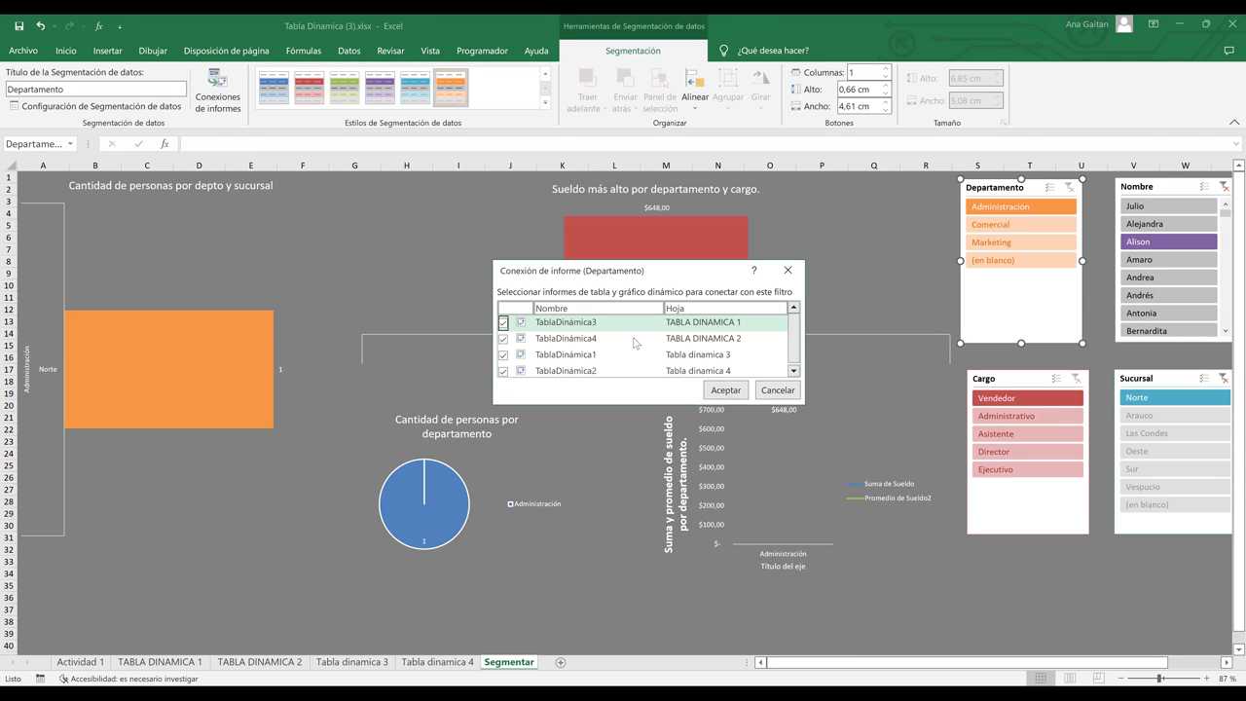
{"action": "left_click", "coordinate": [779, 390]}
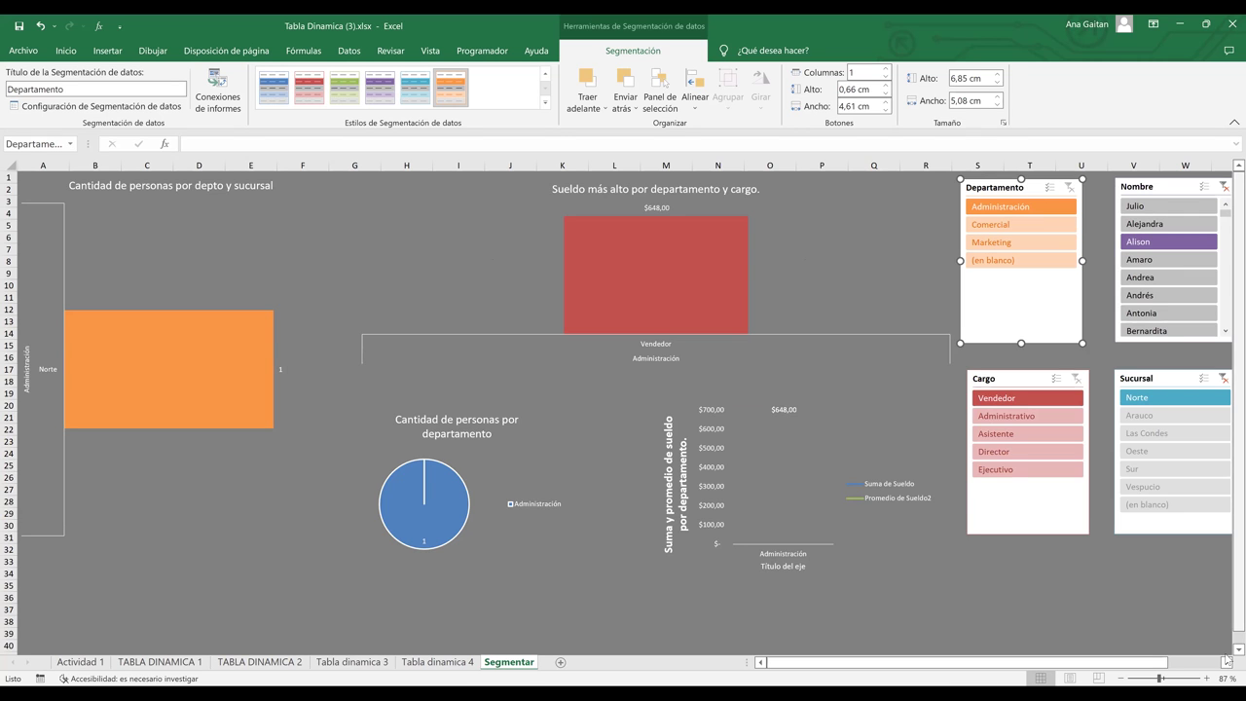
{"action": "left_click", "coordinate": [1173, 634]}
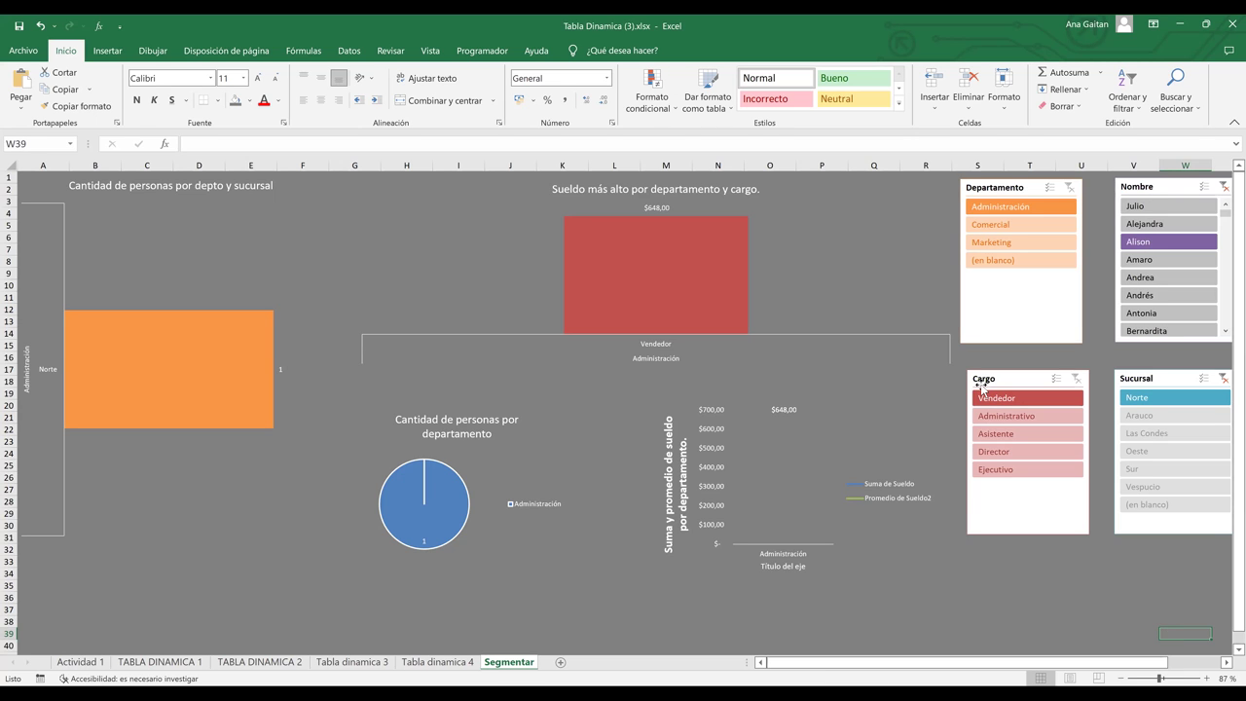
{"action": "left_click", "coordinate": [884, 280]}
{"action": "left_click", "coordinate": [976, 587]}
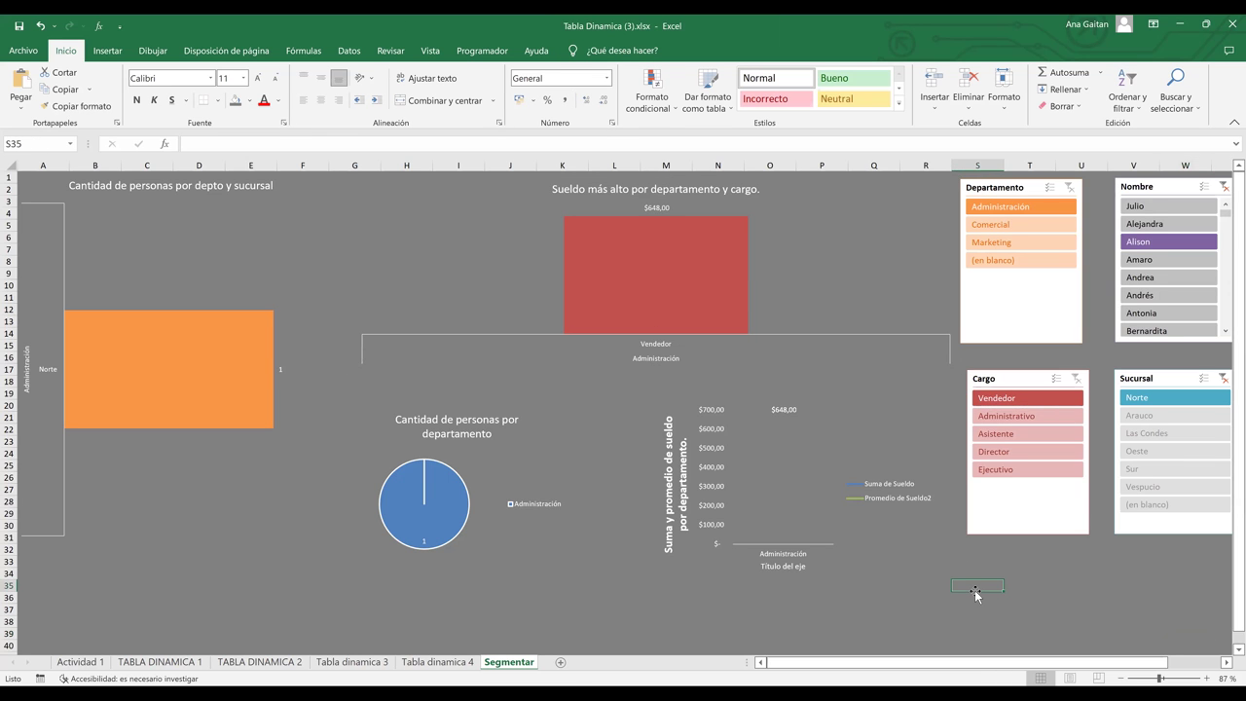